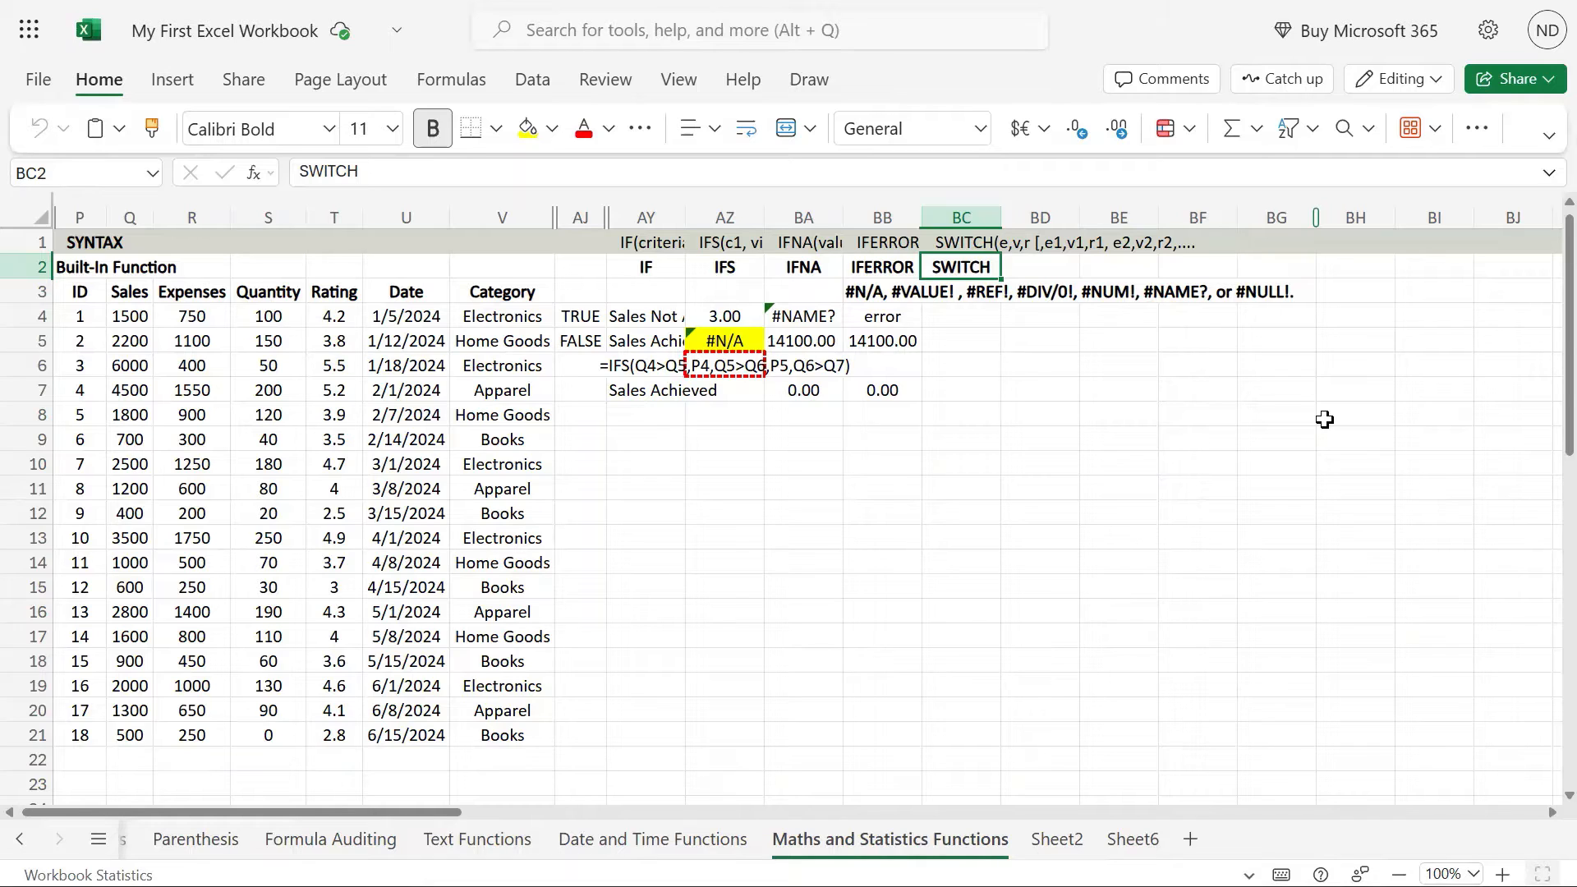
Step: Examine the SWITCH syntax text in cell BC1, going through its expression, value and result arguments
left_click(737, 257)
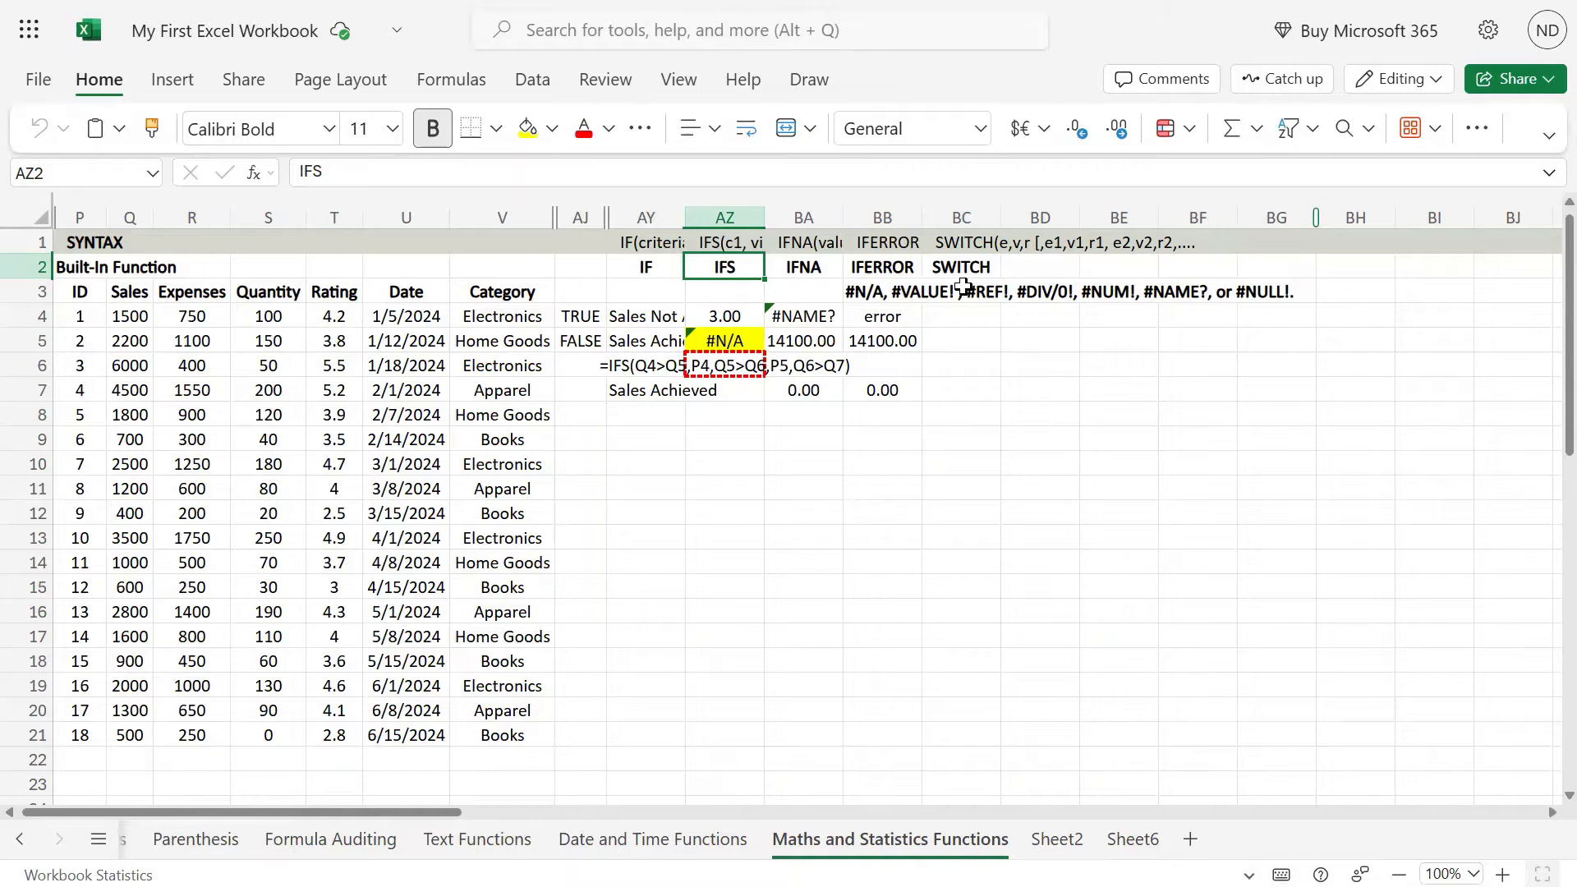
left_click(988, 268)
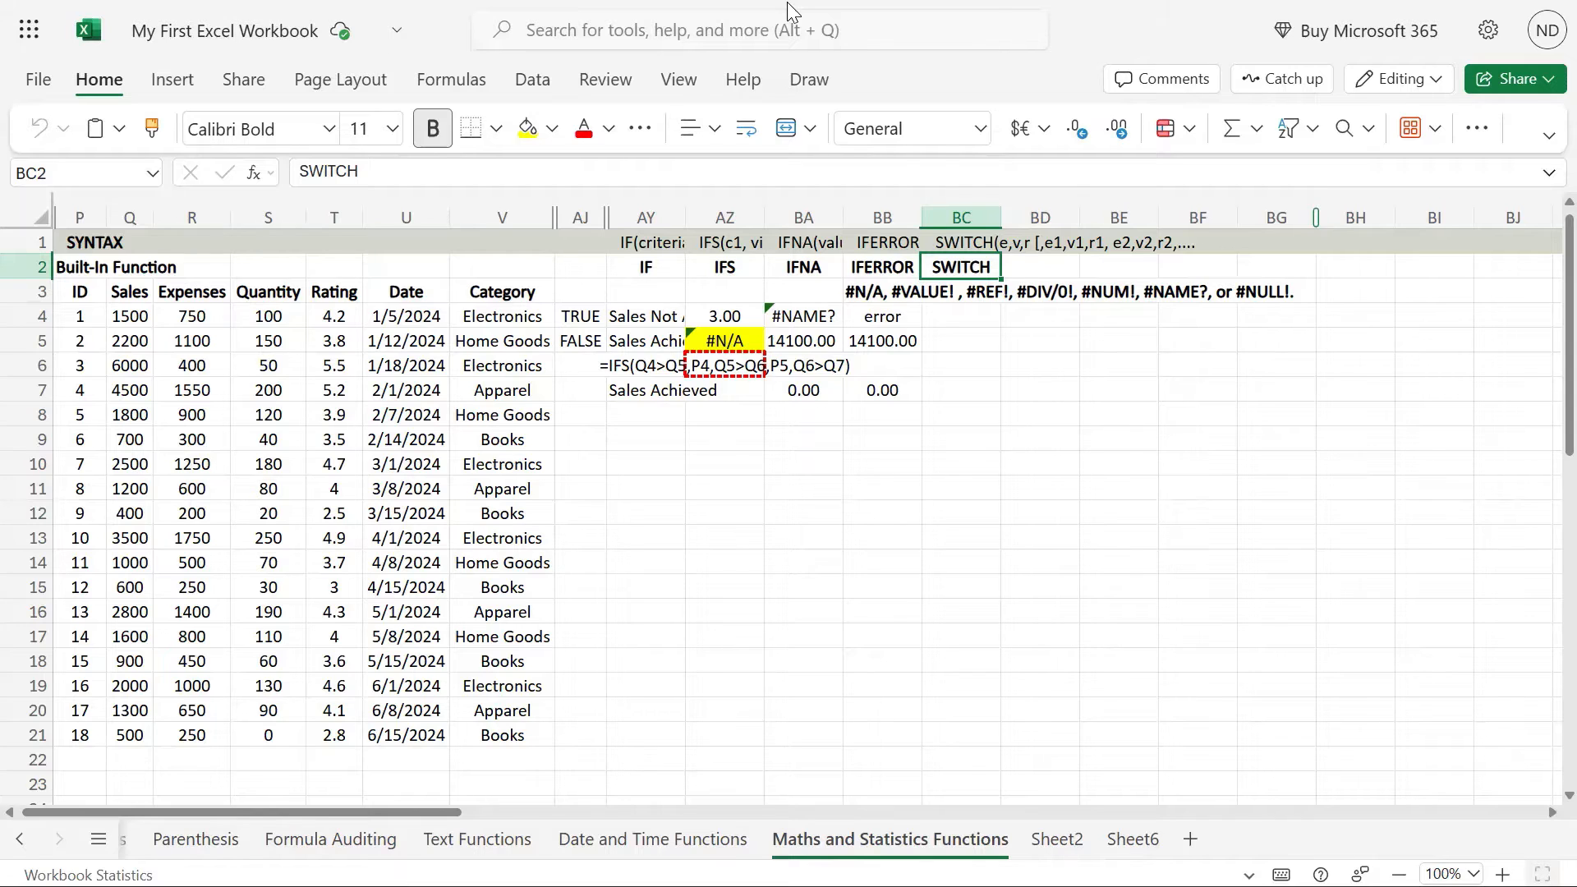
left_click(973, 243)
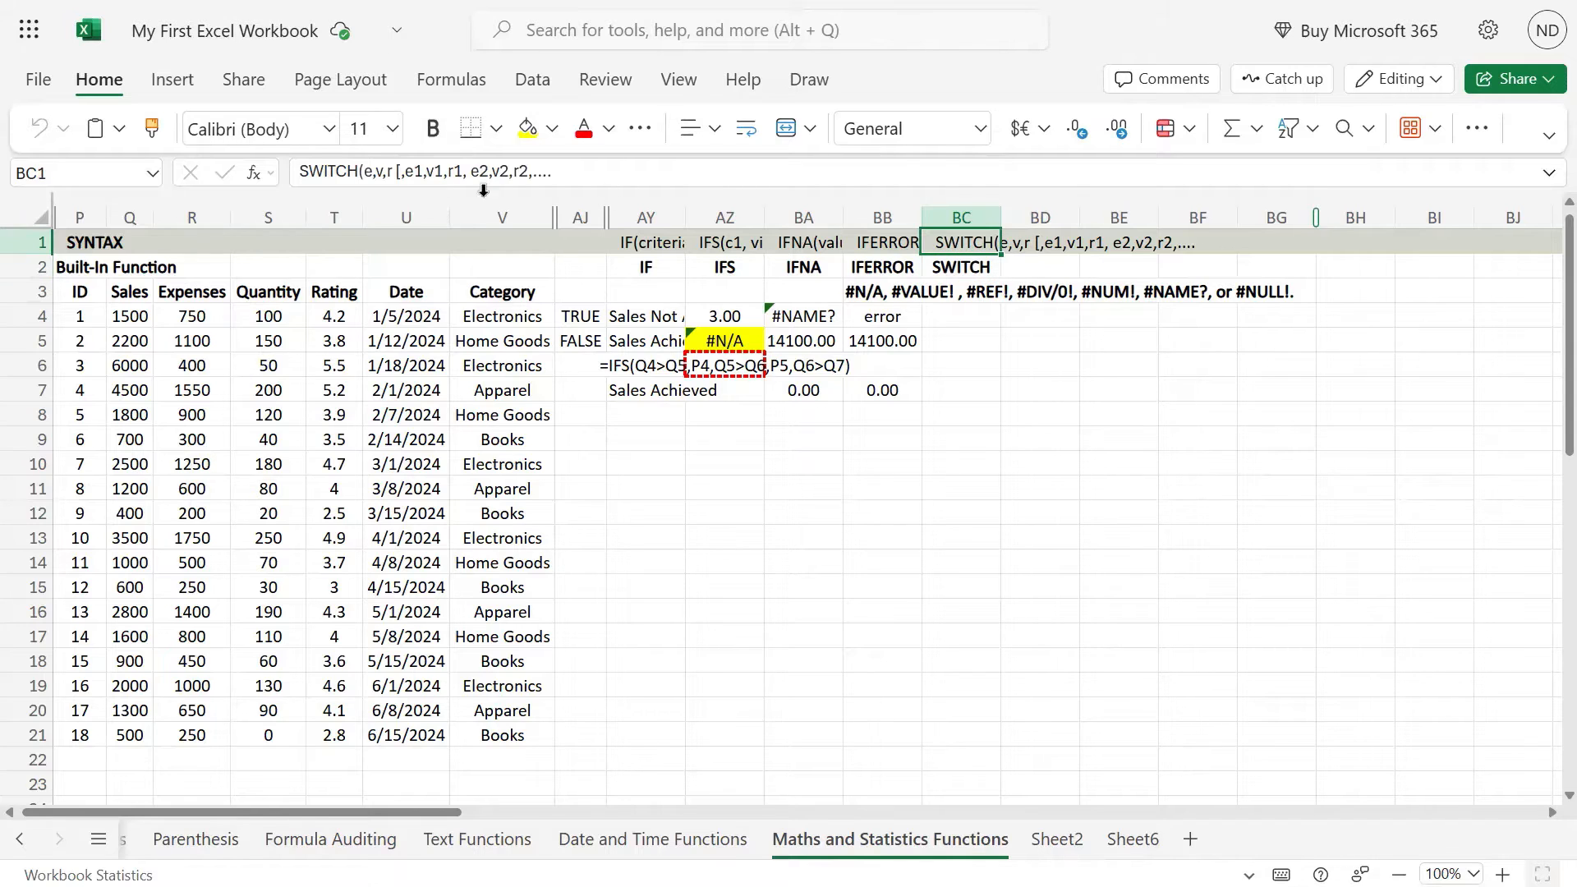
left_click(544, 174)
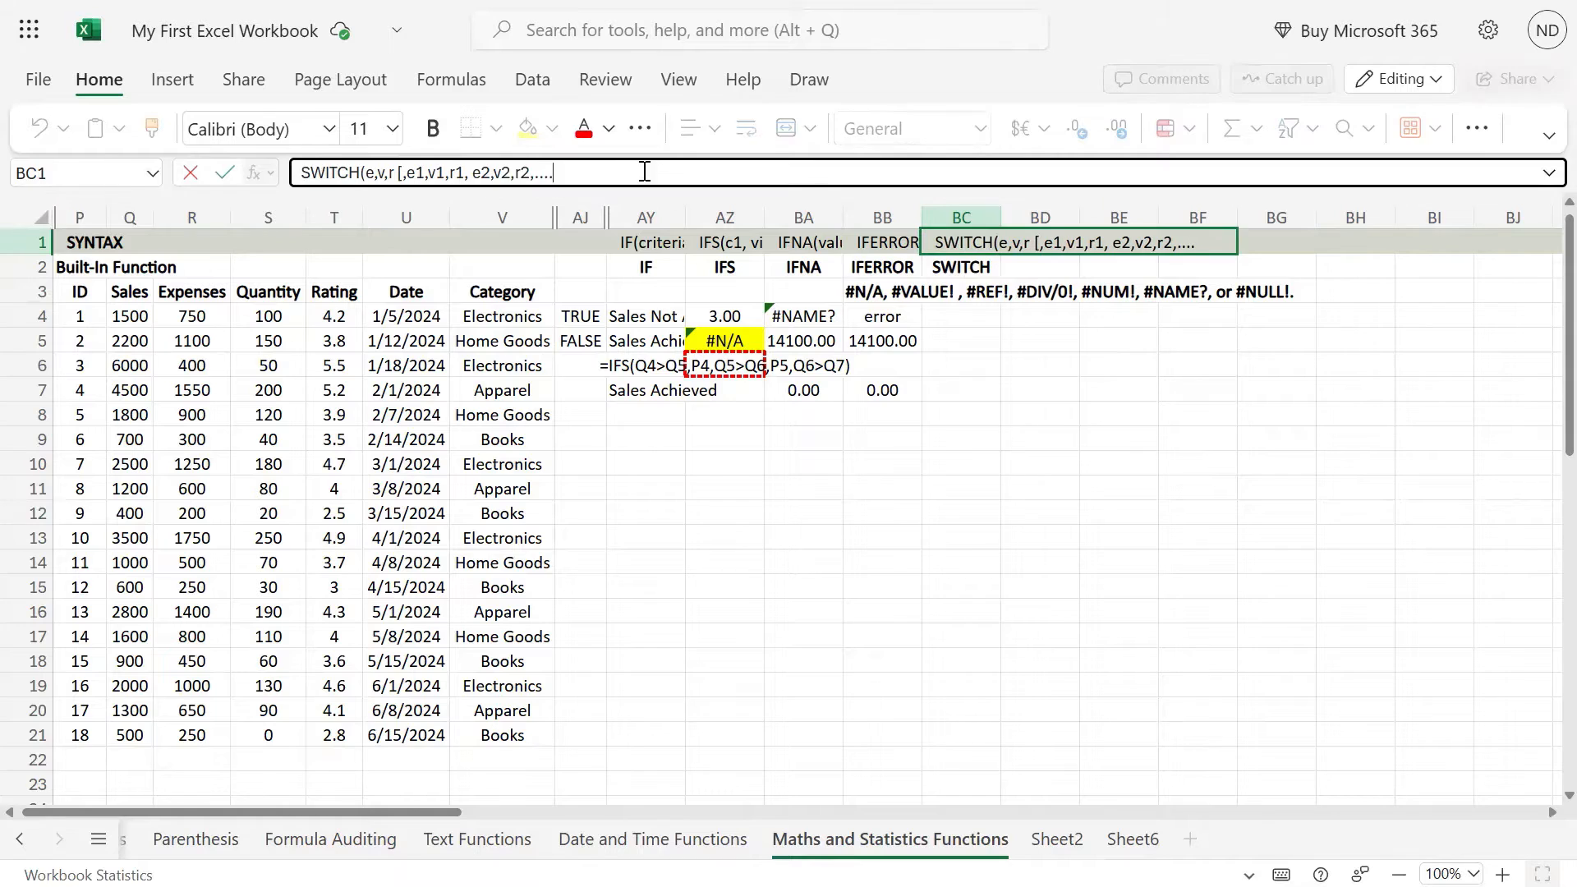
double_click(371, 174)
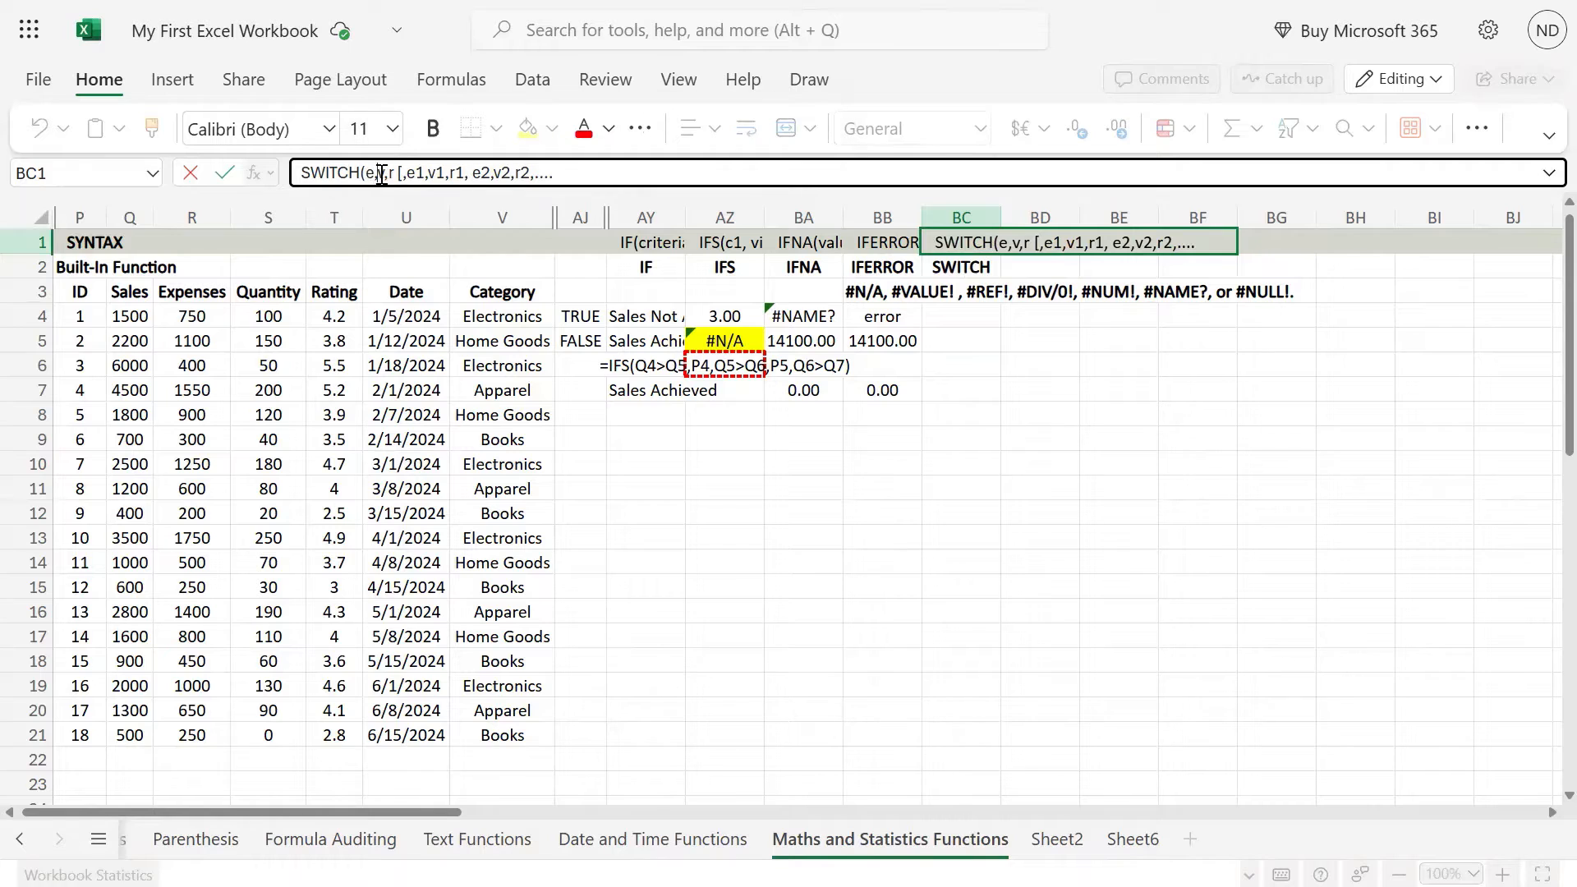
double_click(382, 174)
double_click(395, 174)
left_click_drag(406, 174, 532, 176)
left_click(585, 176)
Step: Append a copy of ", e2,v2,r2" to the end of the SWITCH syntax text in BC1
key("ctrl+shift+Left")
key("ctrl+shift+Left")
key("ctrl+shift+Left")
key("ctrl+shift+Left")
key("ctrl+shift+Left")
key("ctrl+shift+Left")
key("ctrl+c")
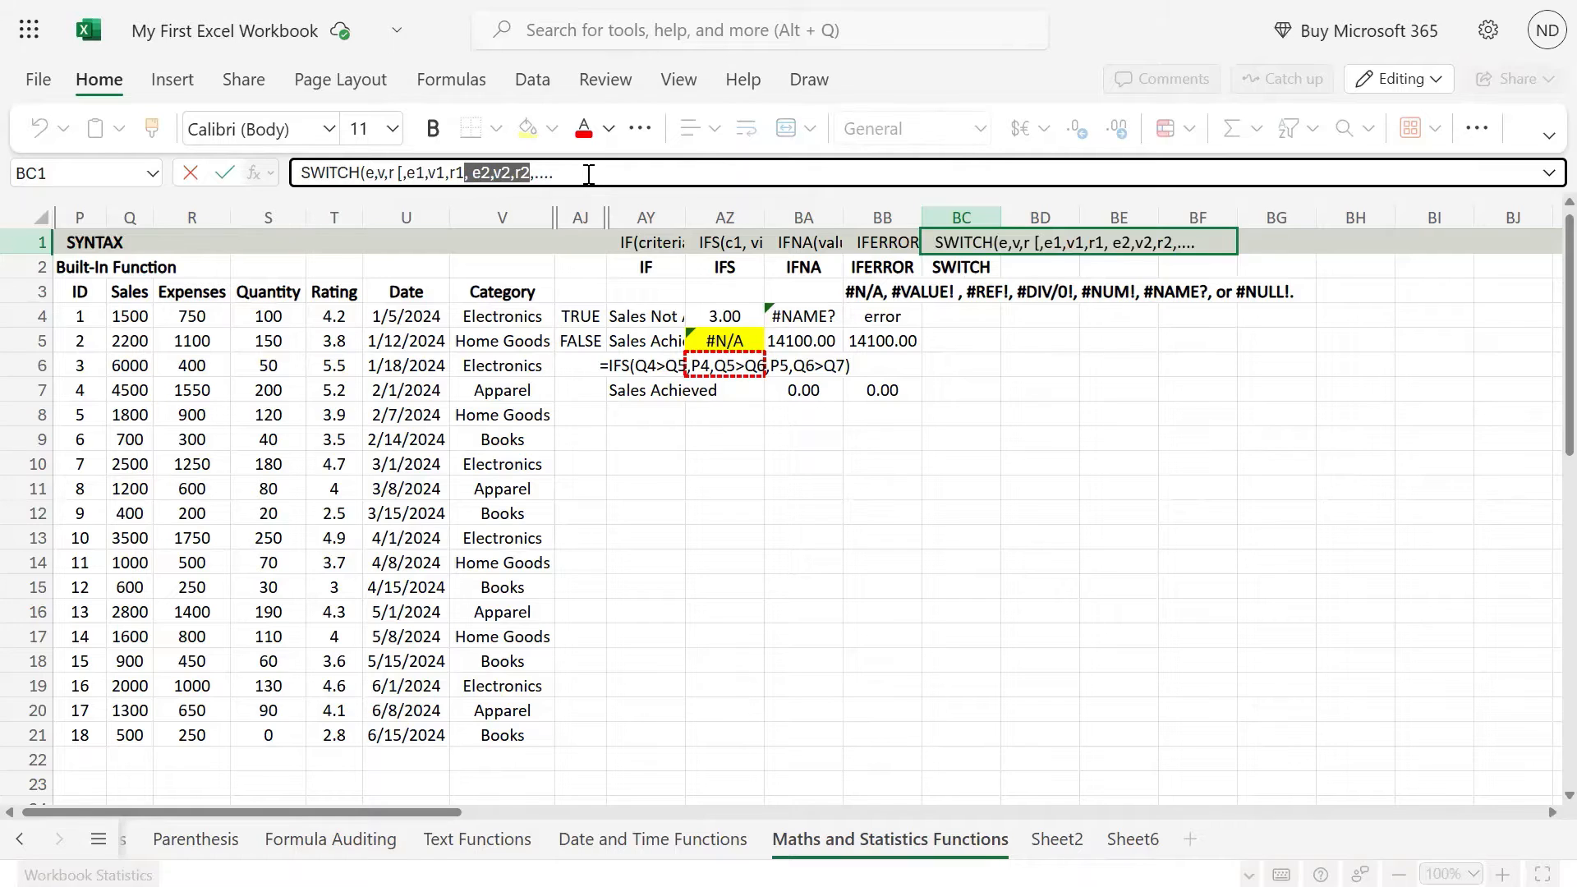
key("Right")
key("ctrl+v")
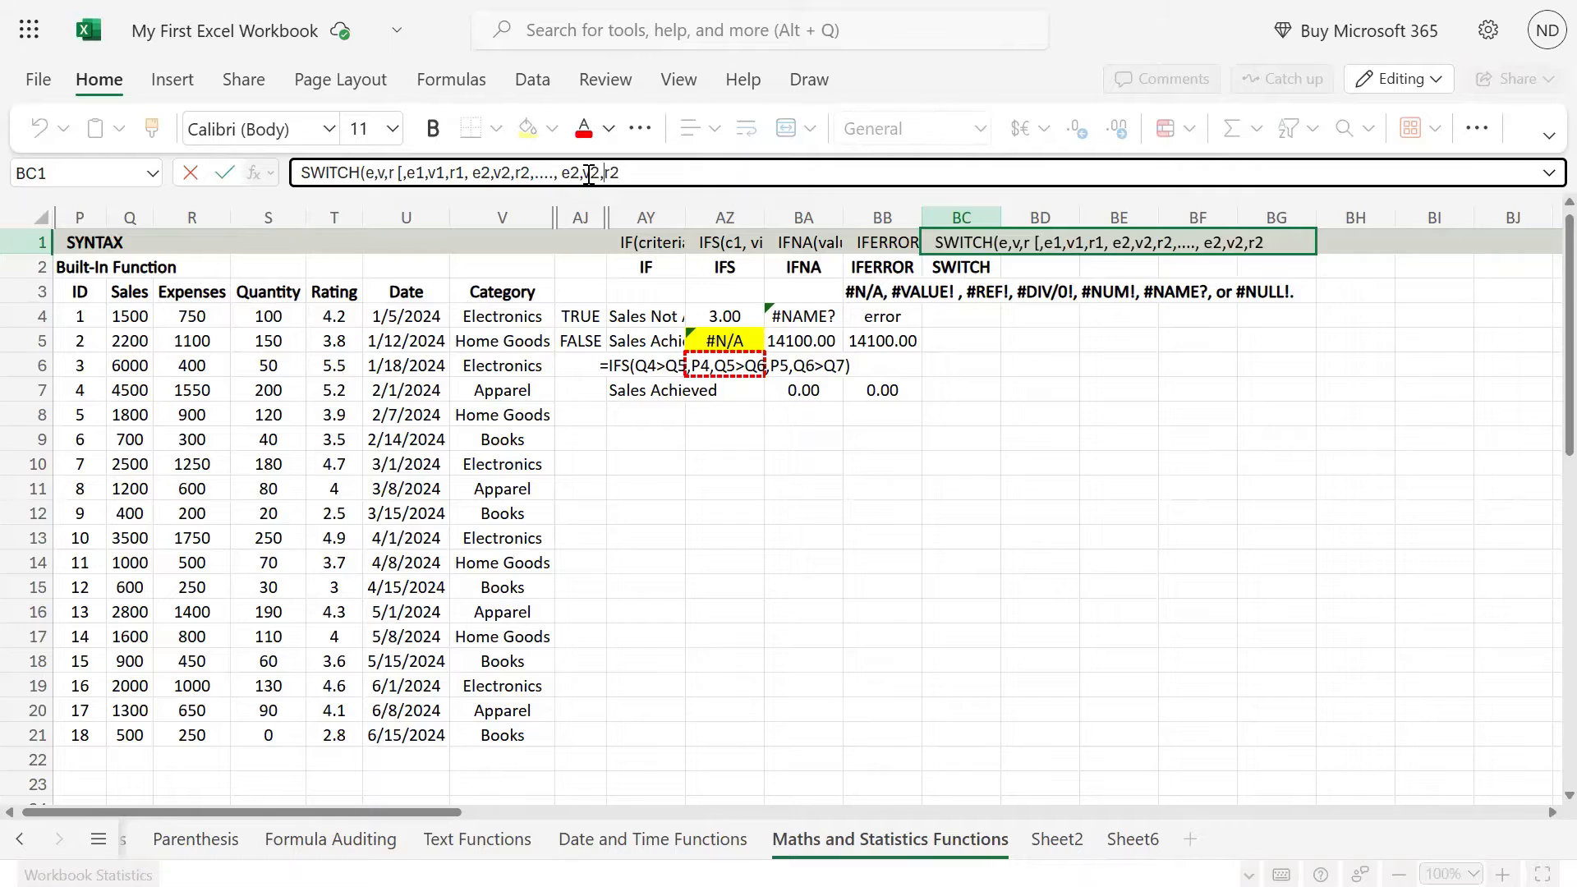
Step: Change the appended arguments in BC1 to "e12,6v126,r126" and close the syntax text with "])"
left_click(588, 175)
type("1")
type("6")
type("1")
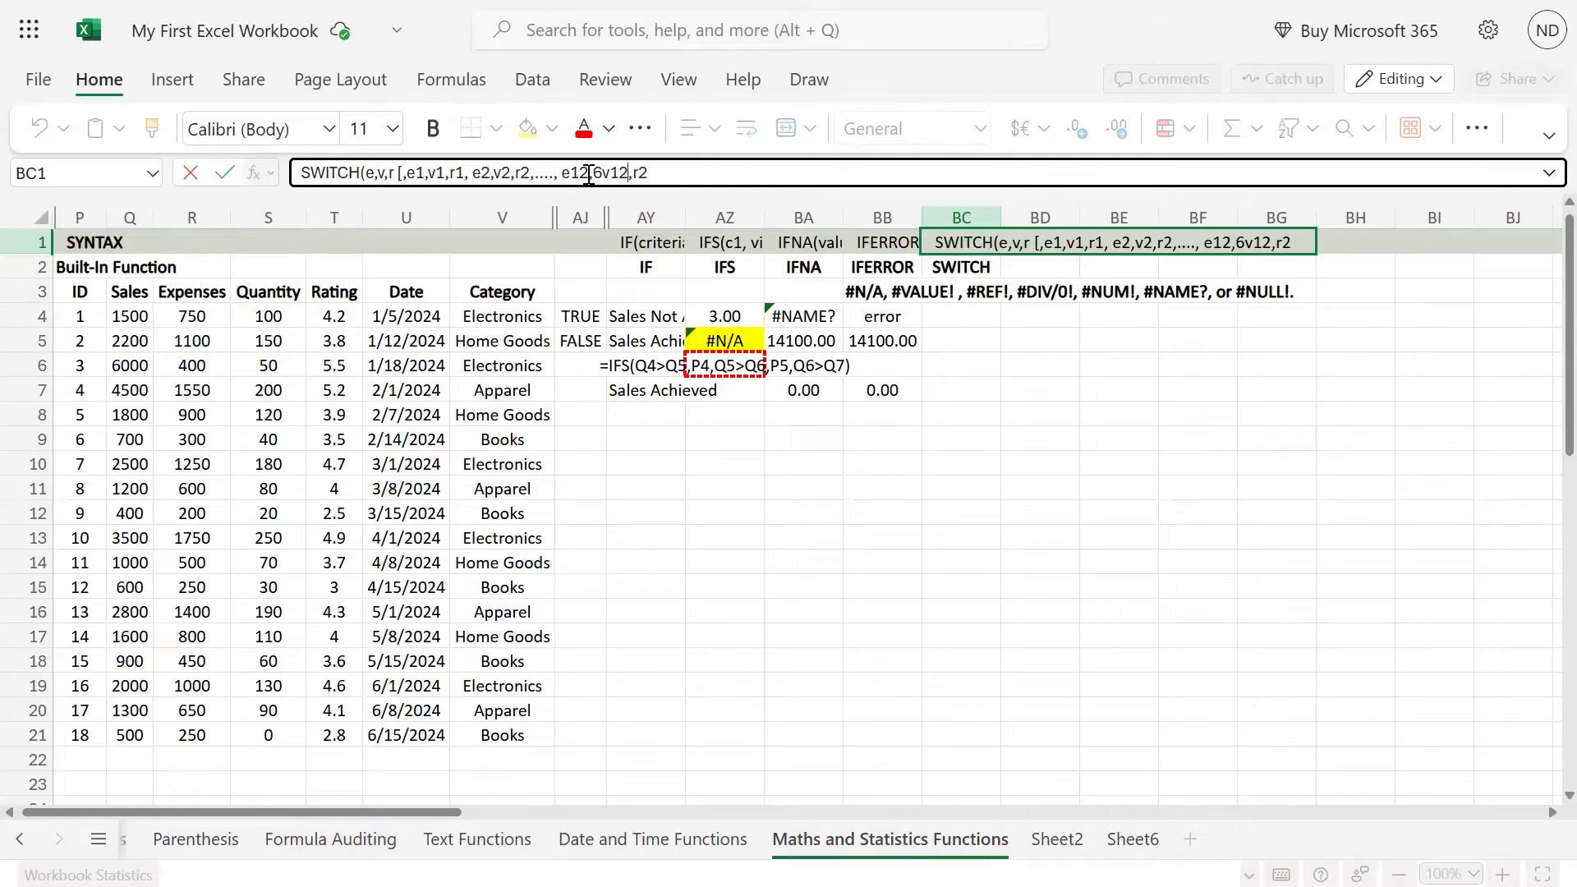
type("6")
type("1")
type("6")
key("BackSpace")
key("BackSpace")
key("BackSpace")
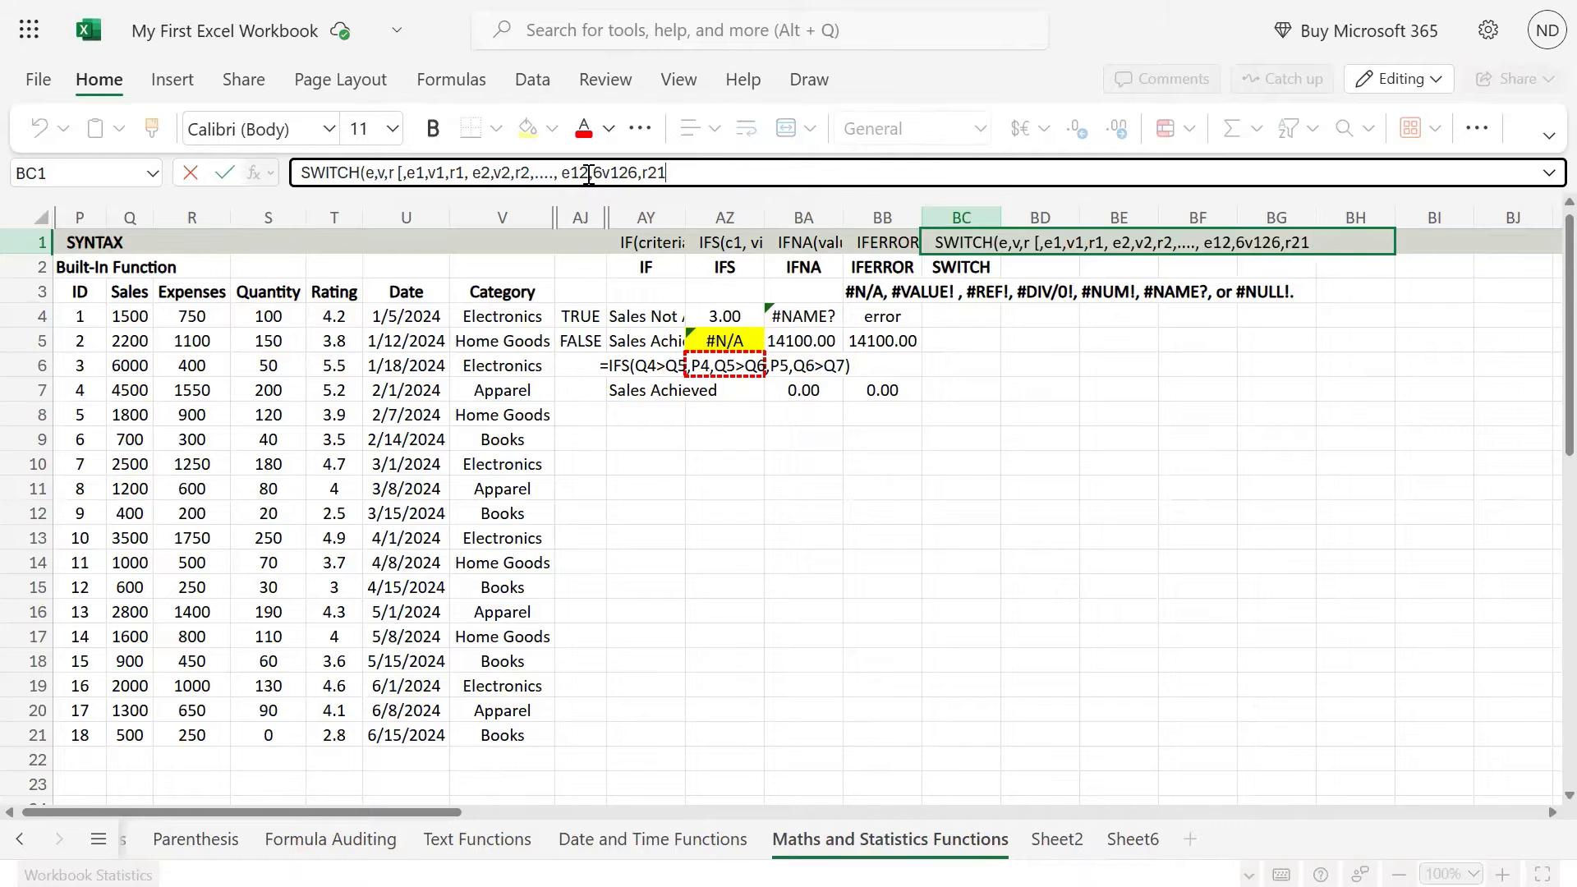
type("126])")
left_click(1012, 240)
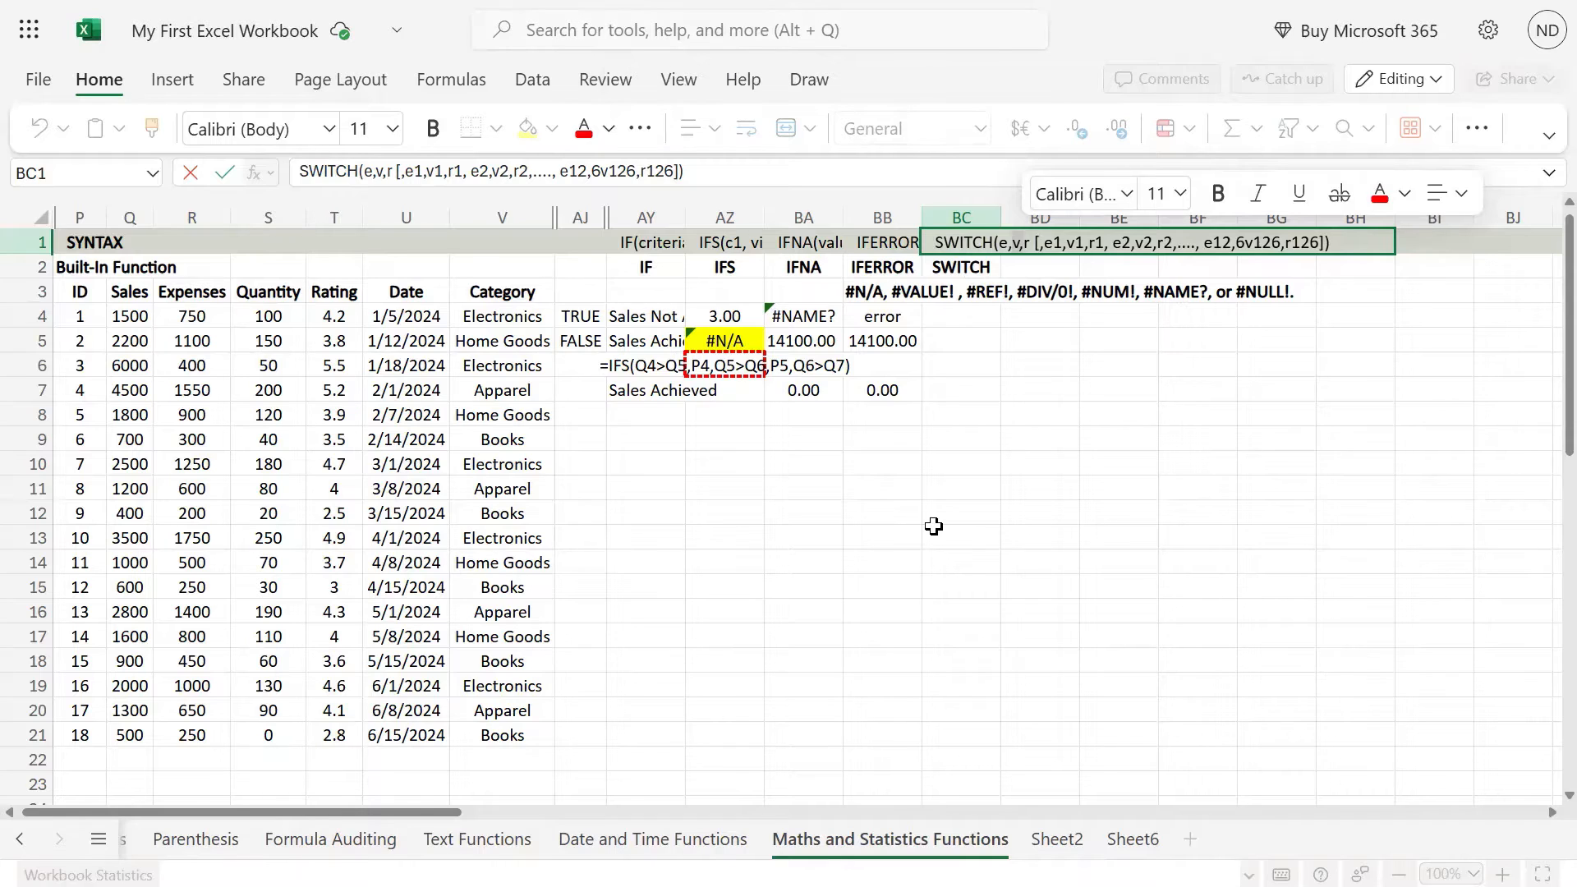
key("Return")
Step: Start a SWITCH formula in BC4 with the rating in T4 as its expression
key("Down")
key("Down")
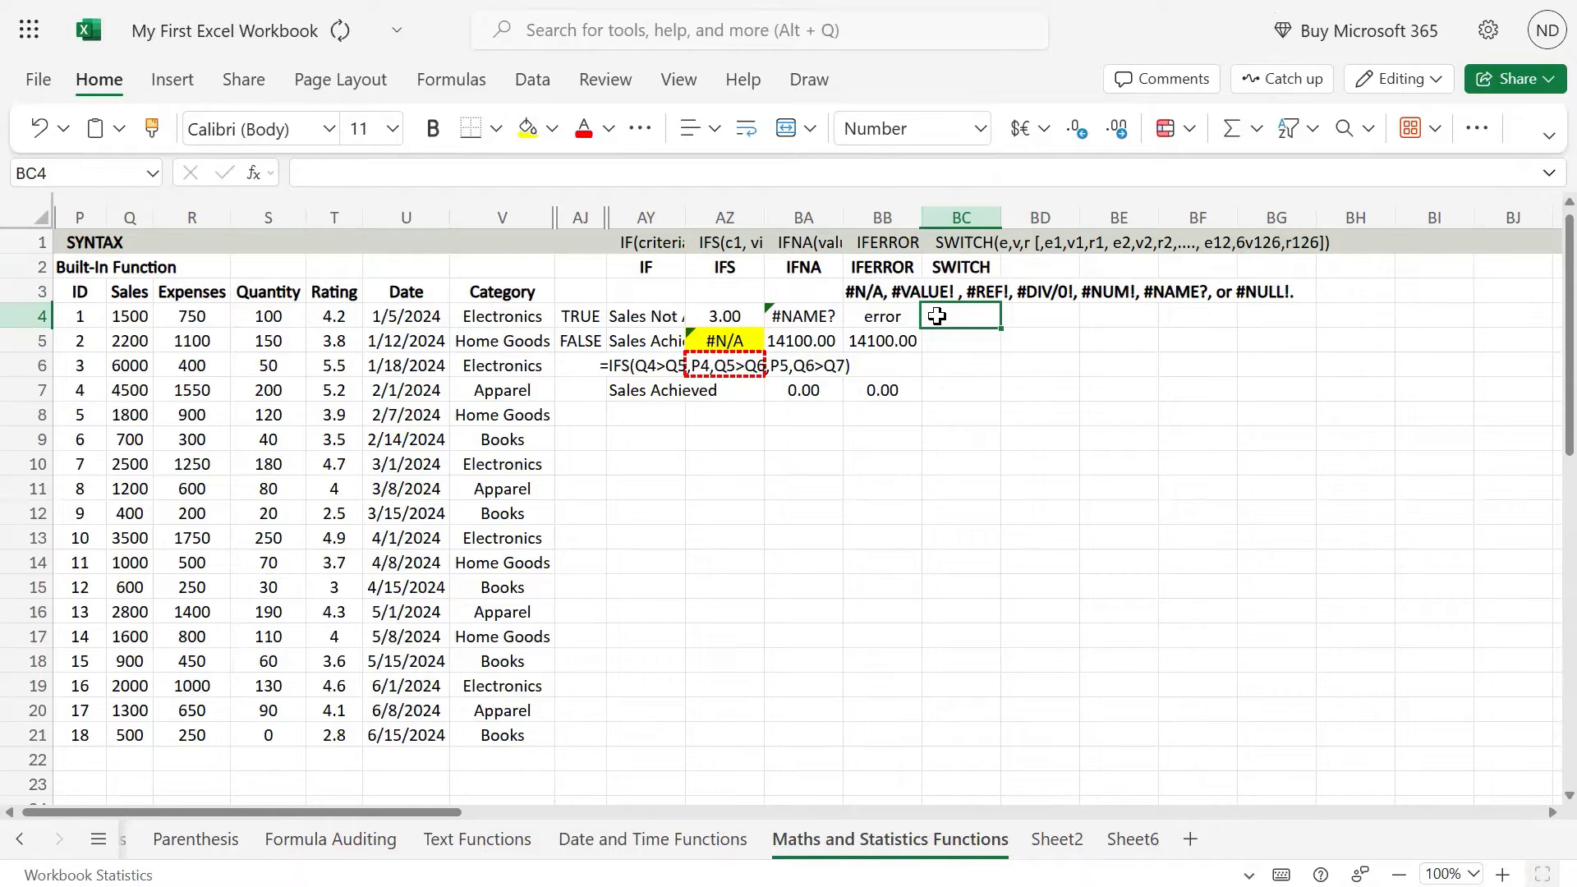
type("=sw")
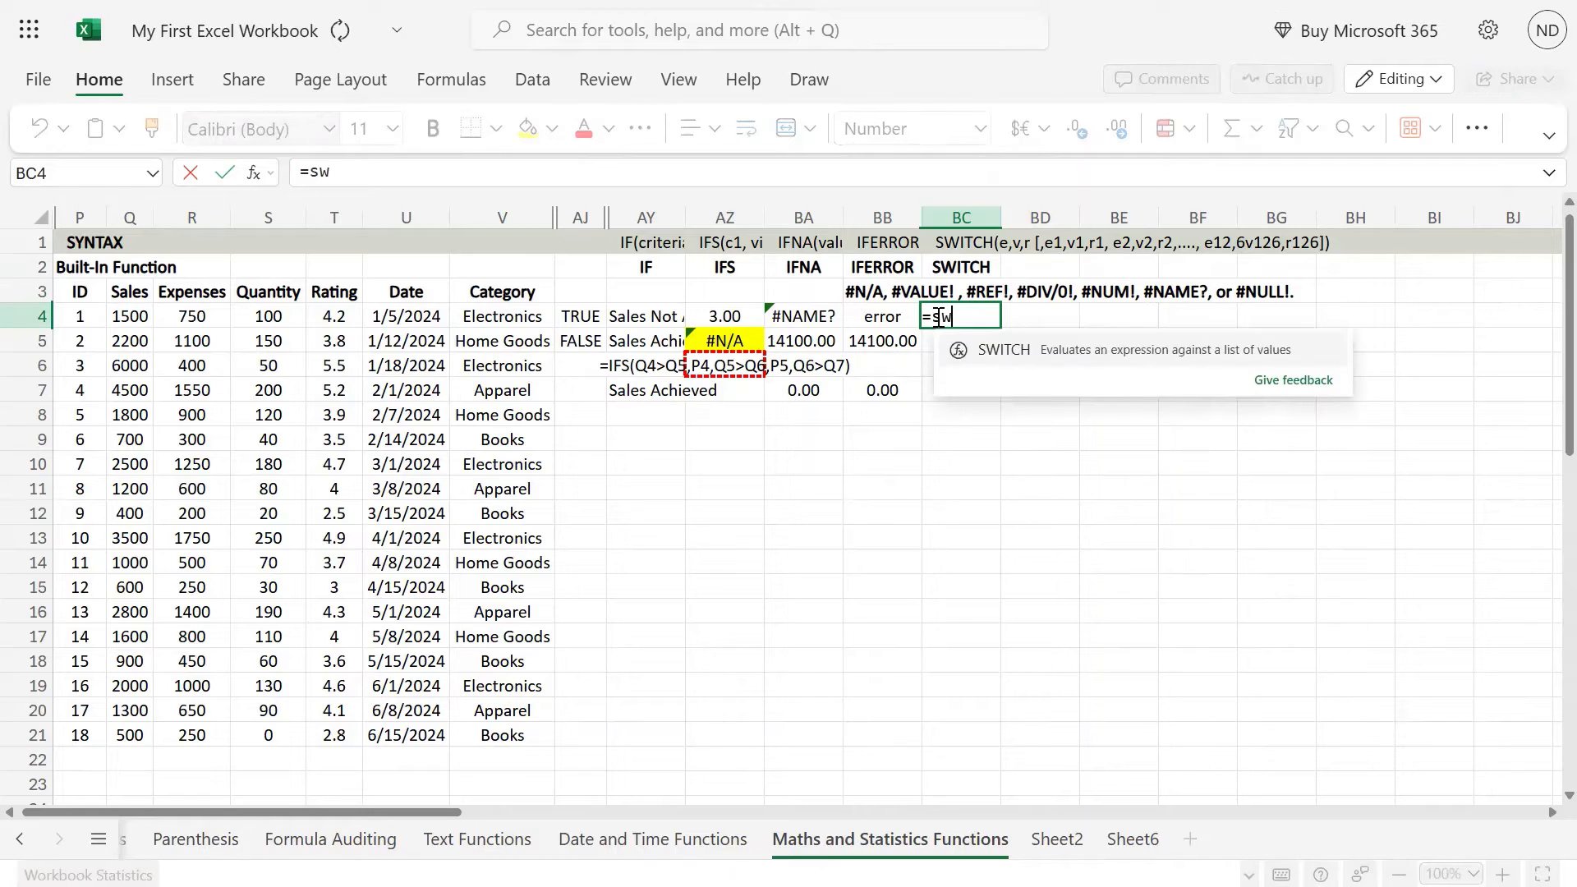
key("Tab")
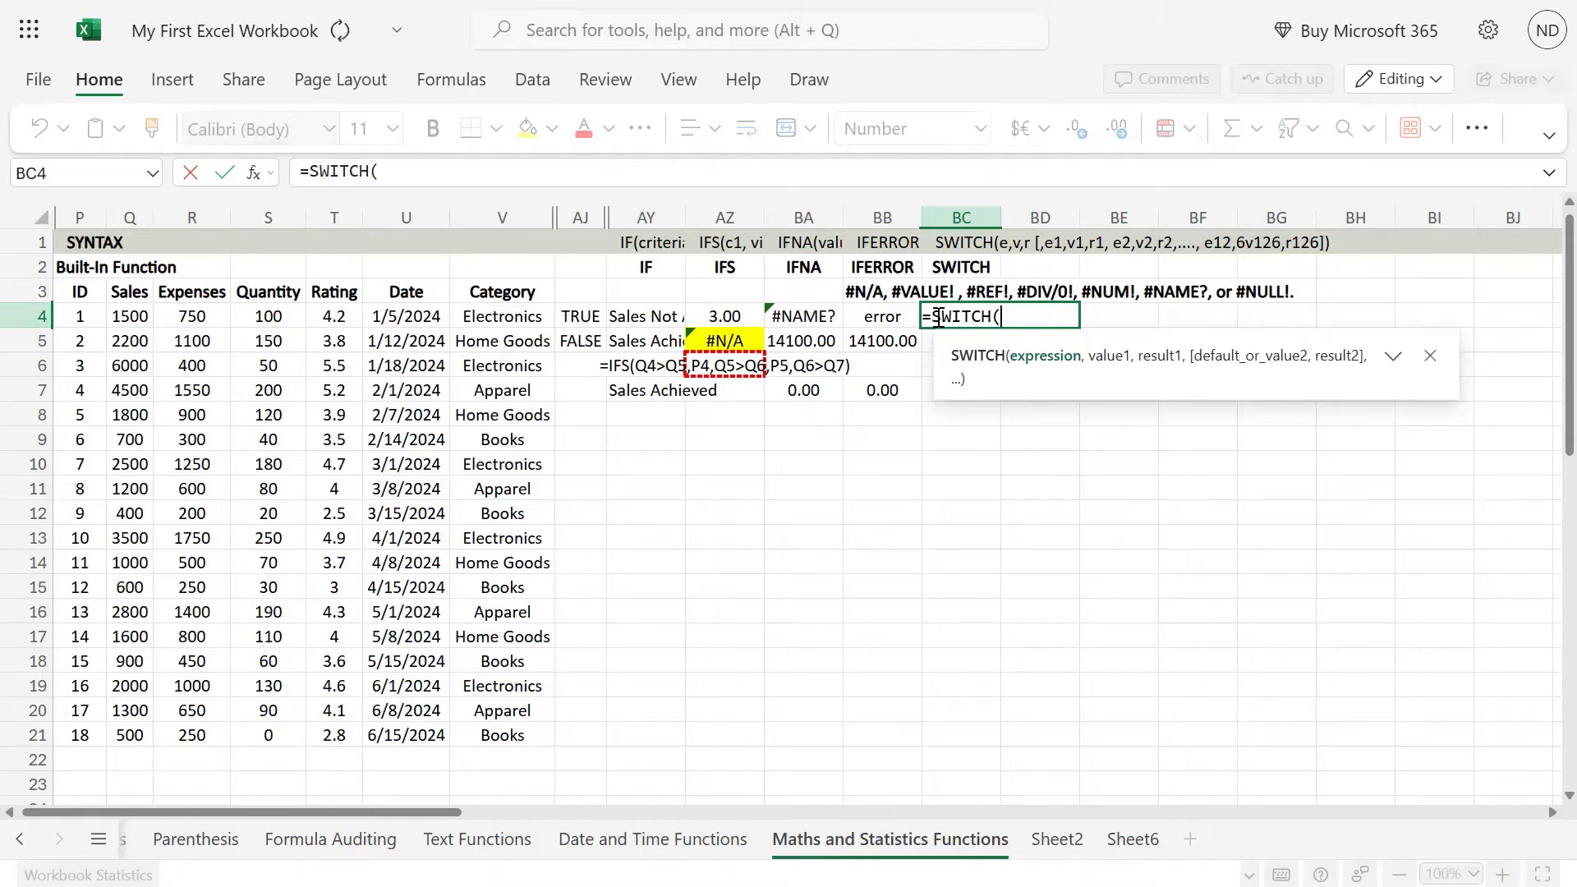
type("\"")
key("BackSpace")
left_click(333, 317)
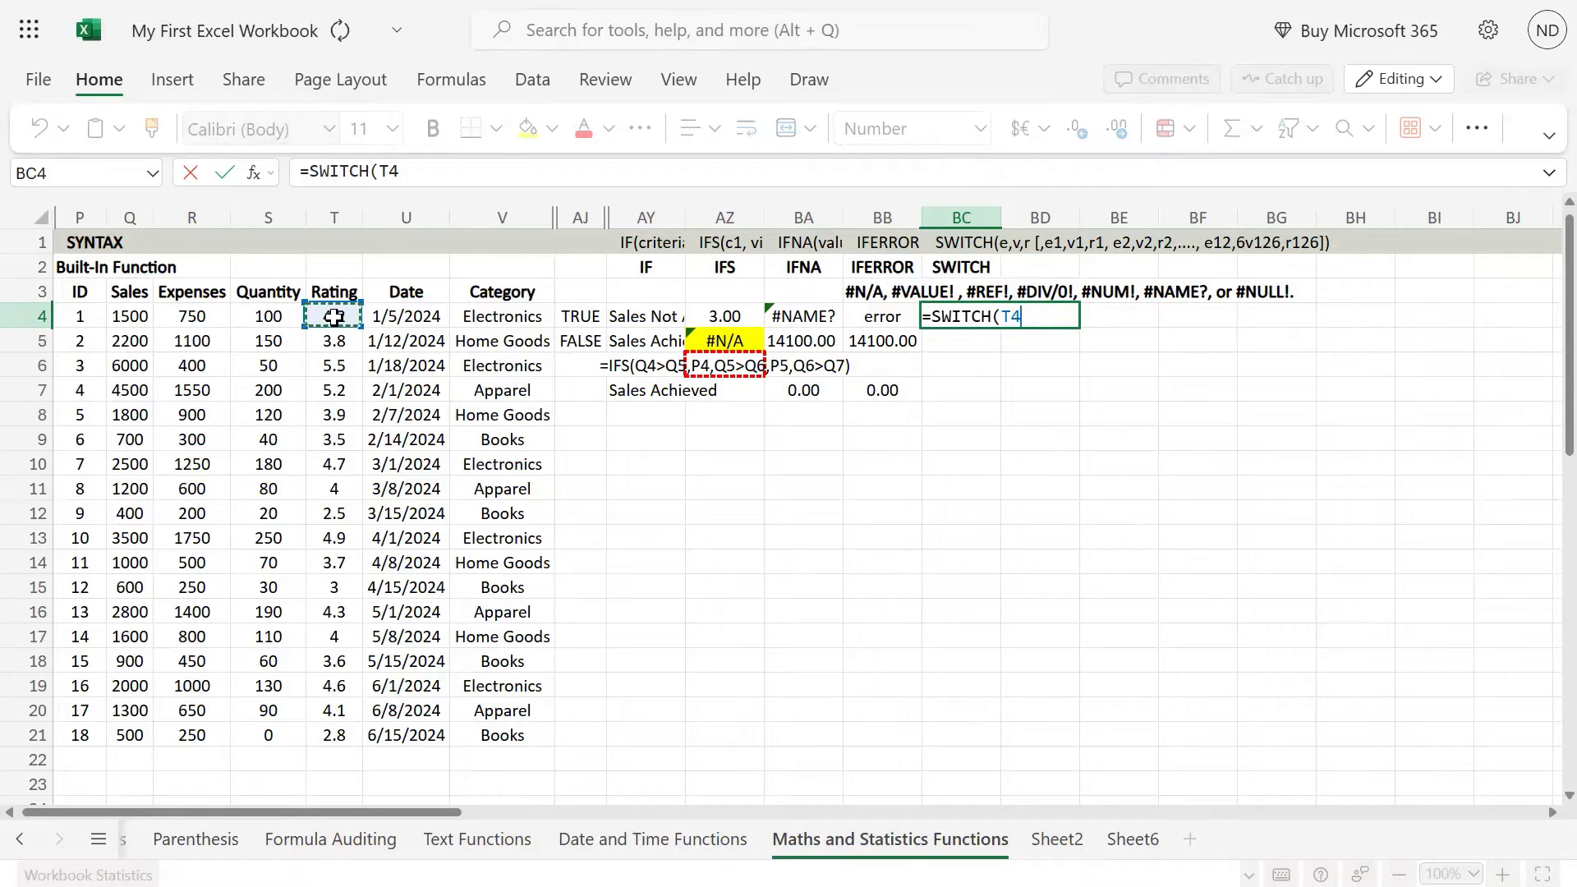
type(">")
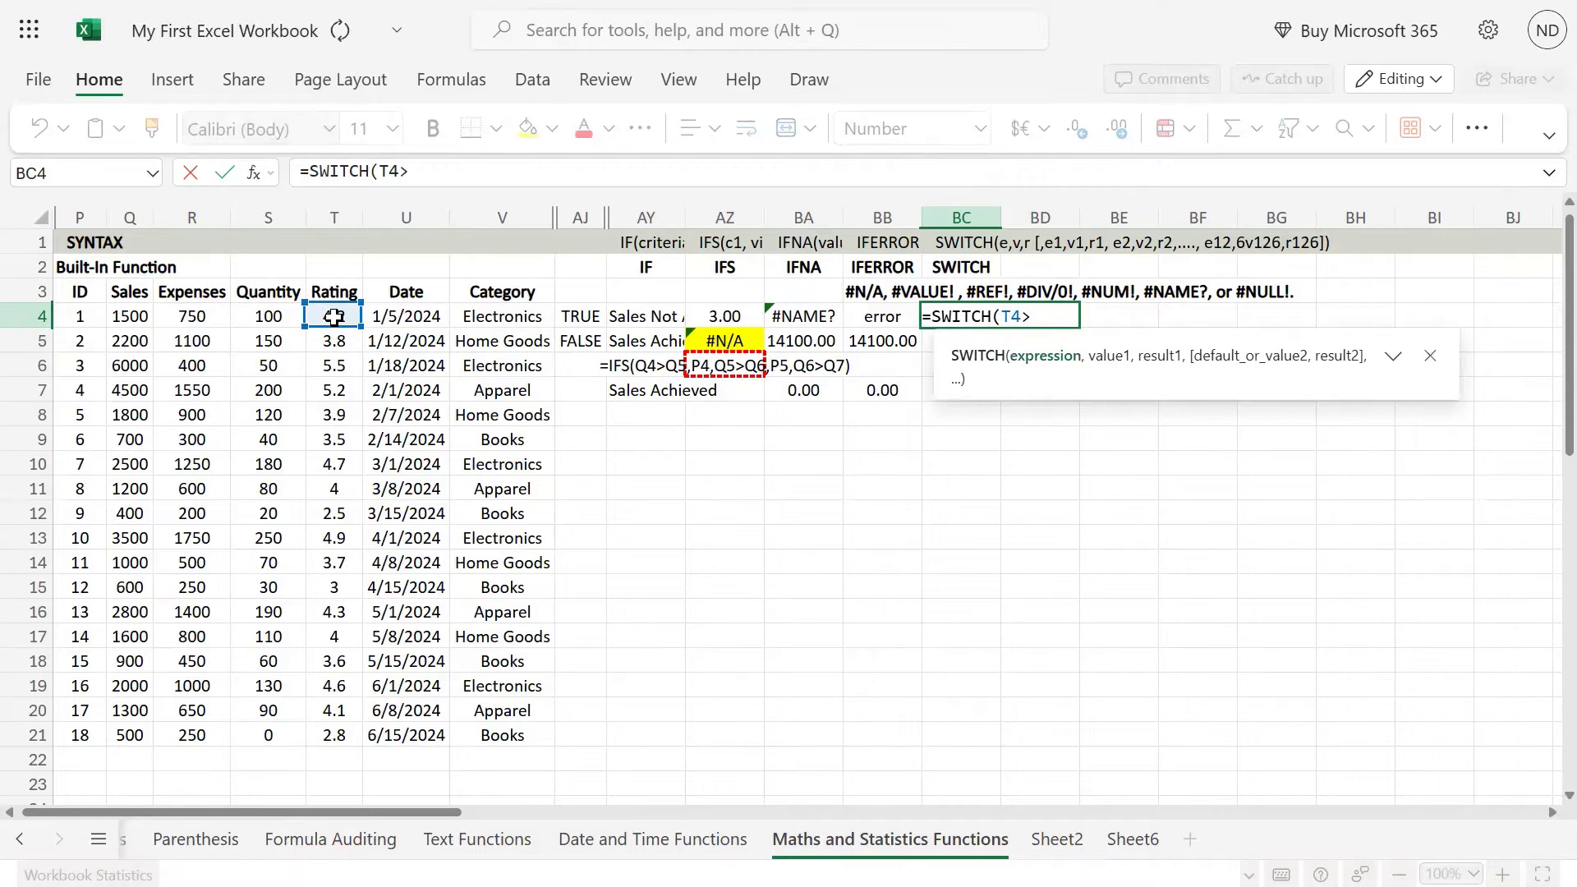
type("4,")
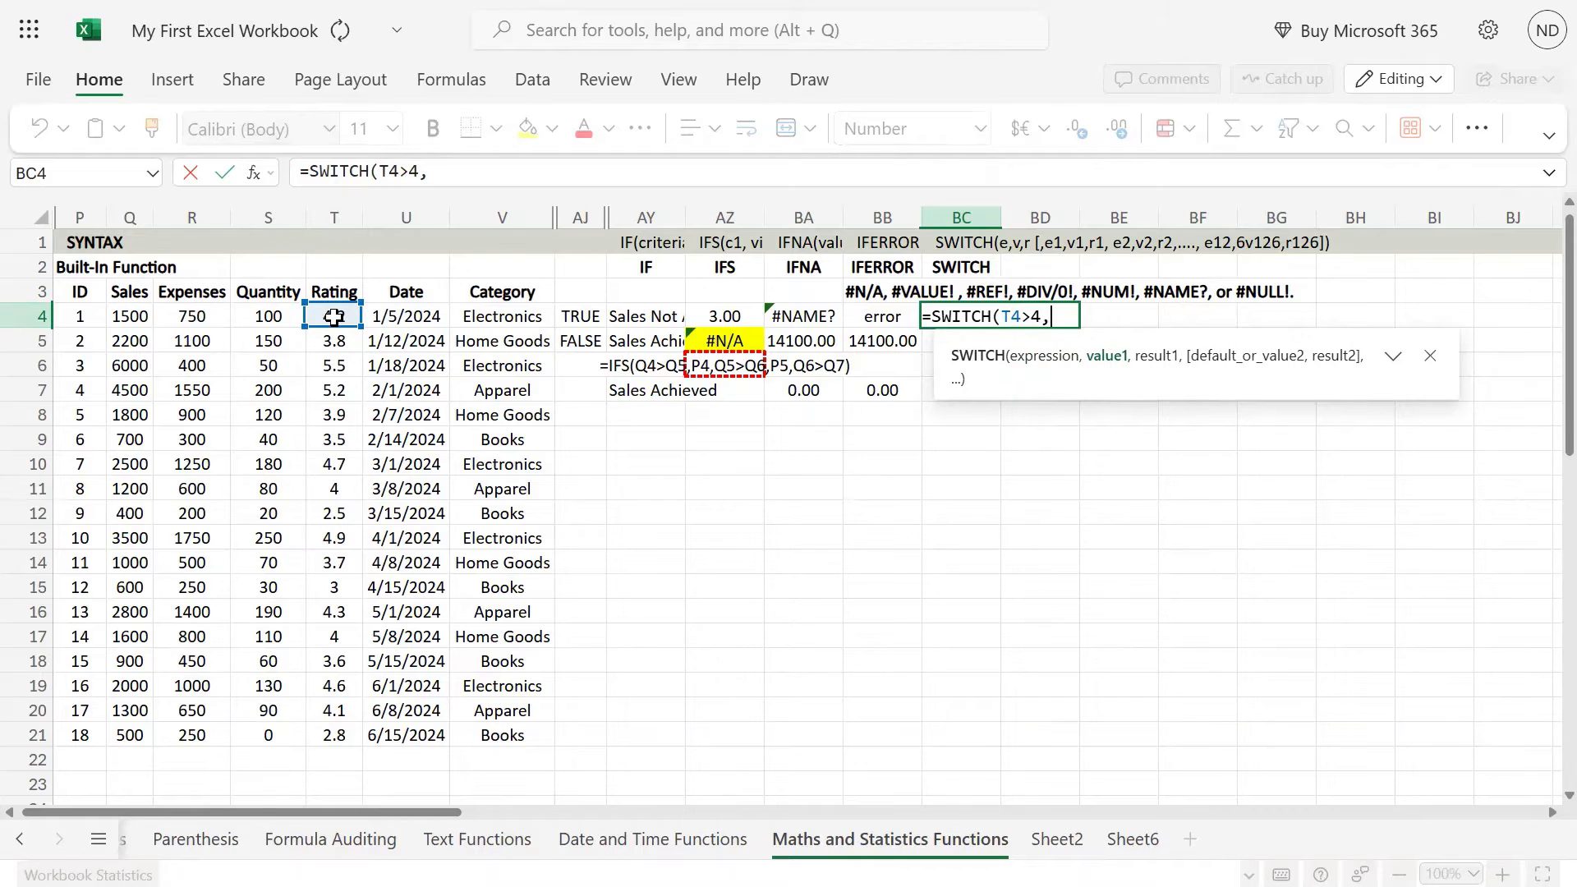
type("BC4")
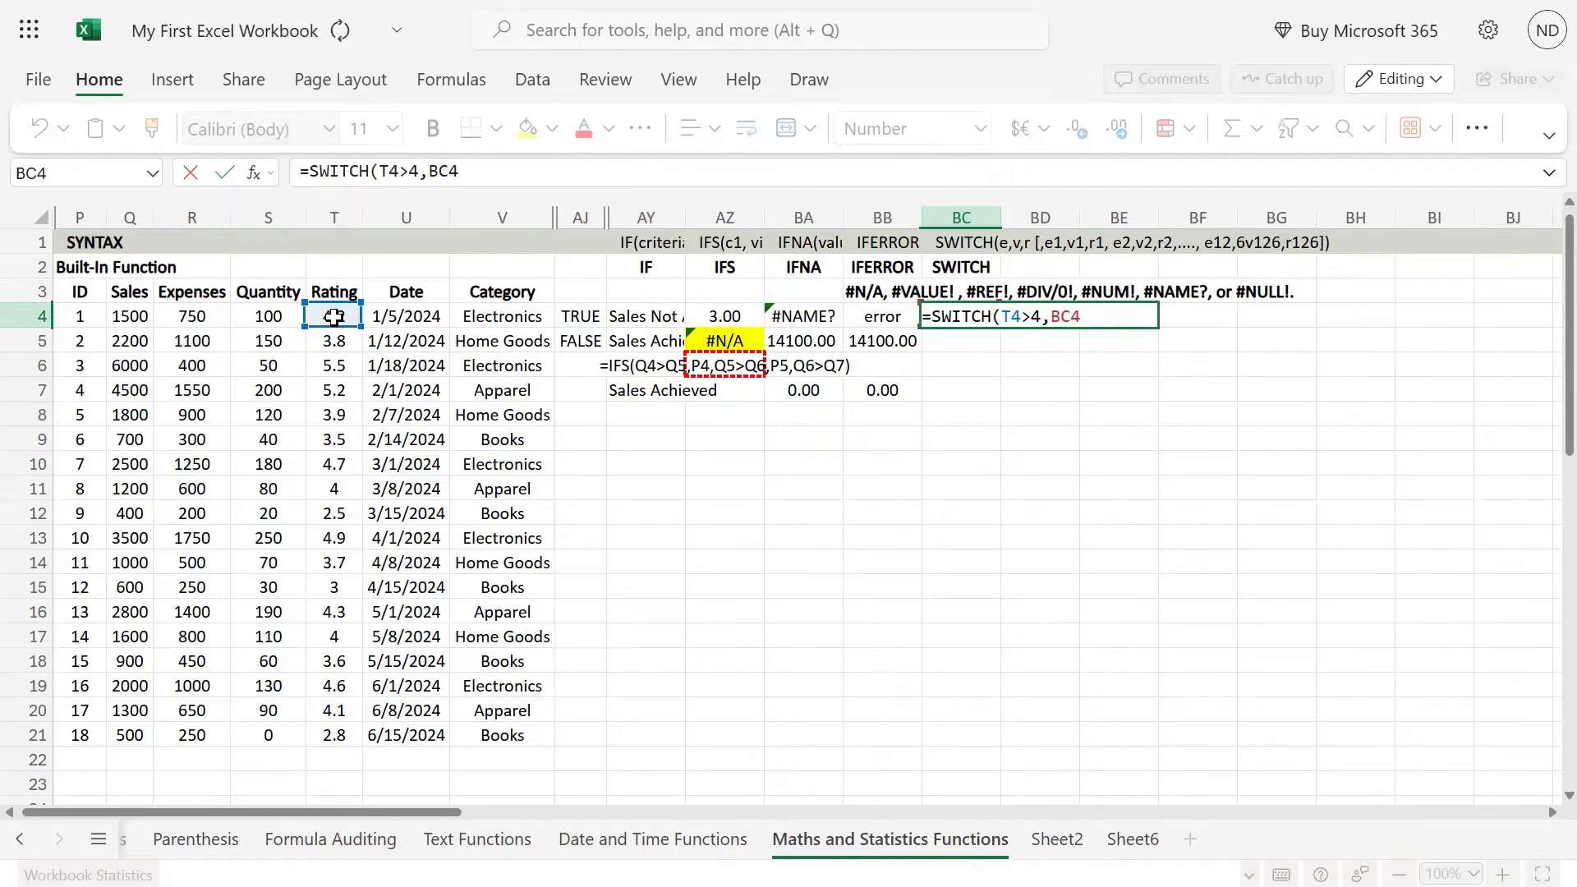
key("BackSpace")
key("BackSpace")
key("BackSpace")
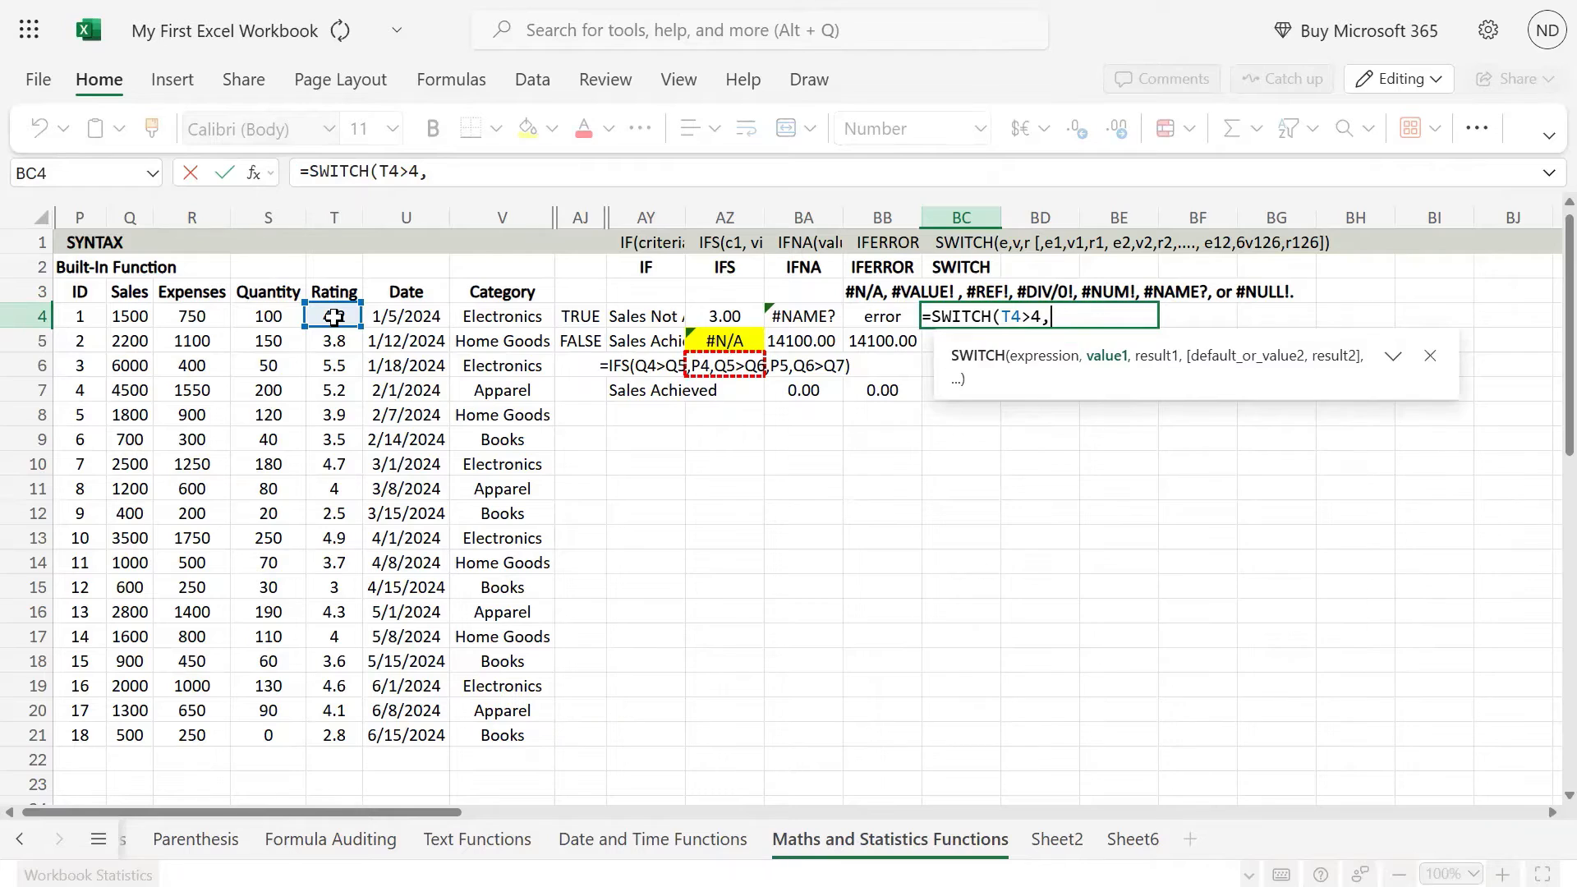
type("\"Excellent")
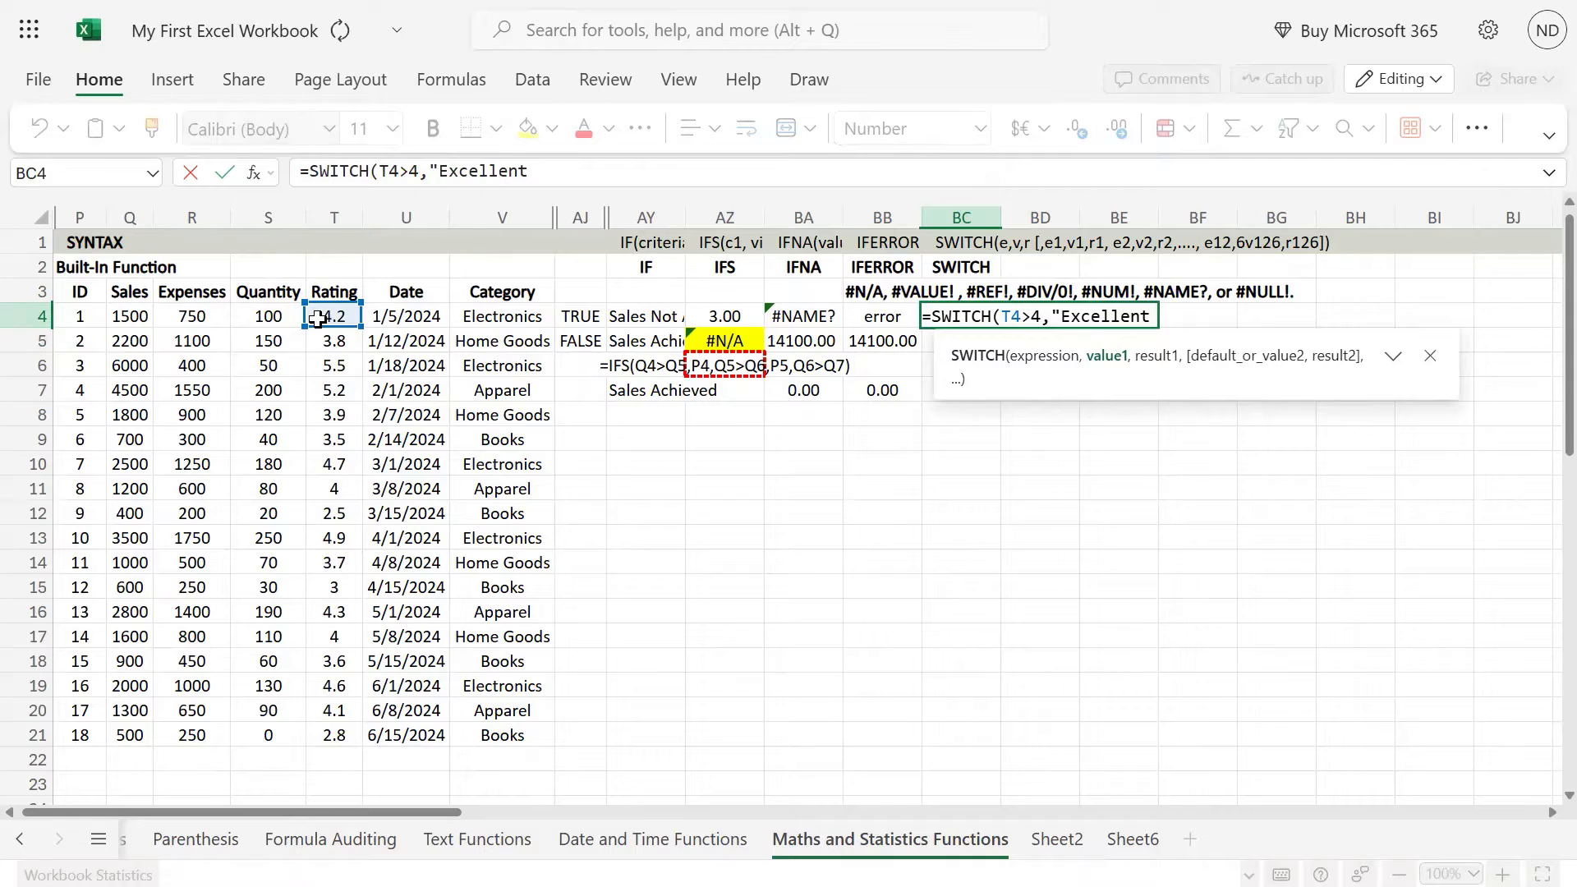
type("\",")
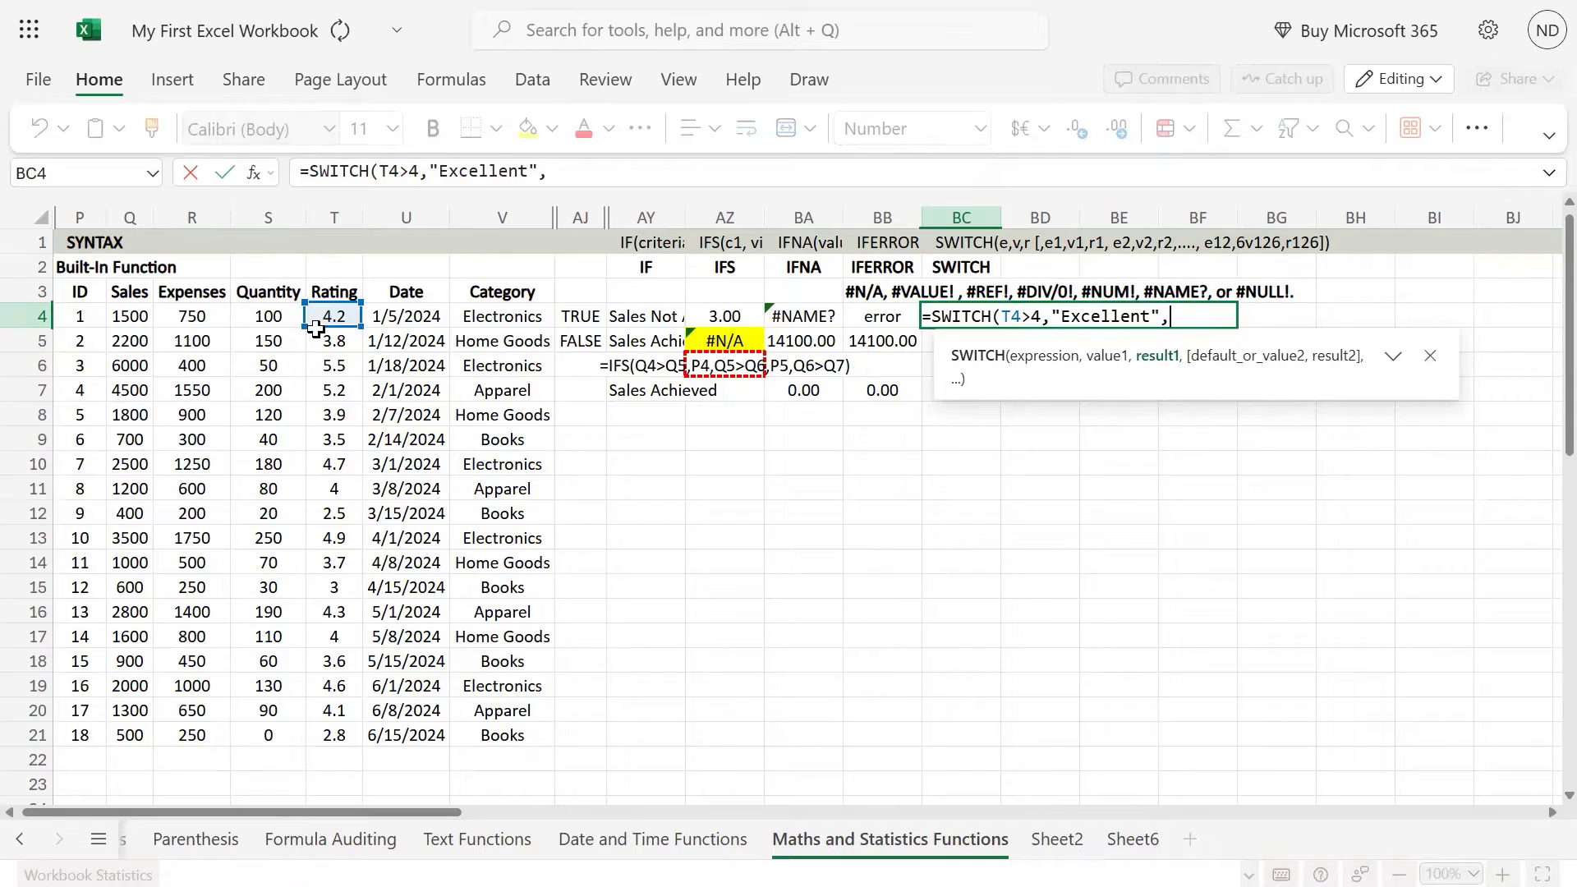
key("BackSpace")
key("BackSpace")
key("BackSpace")
key("BackSpace")
key("BackSpace")
key("BackSpace")
key("BackSpace")
key("BackSpace")
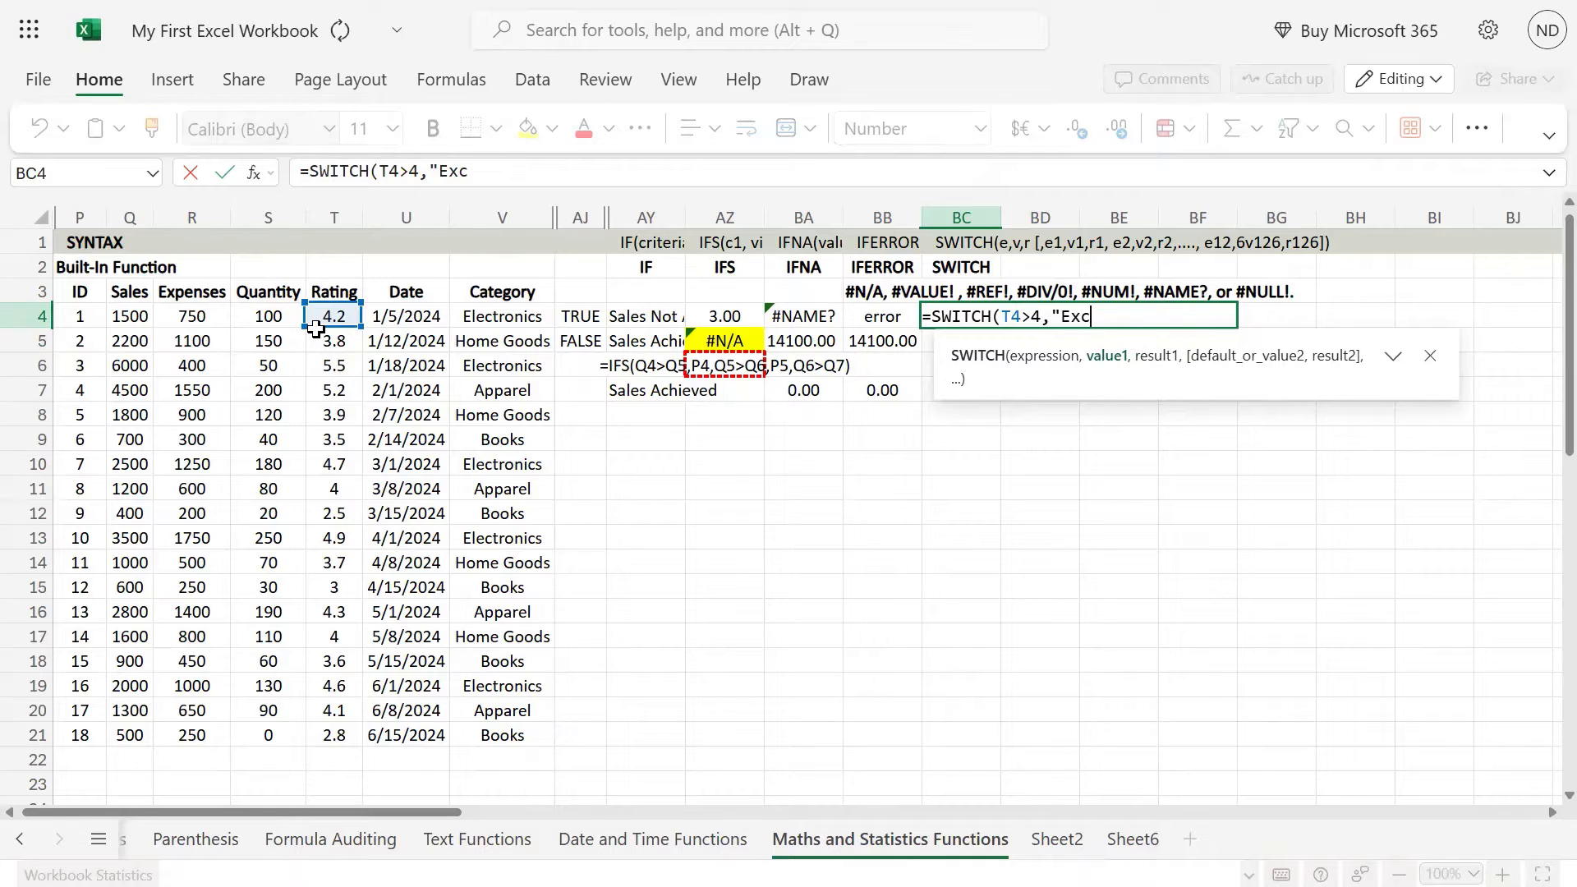
key("BackSpace")
key("BackSpace")
key("BackSpace")
key("BackSpace")
key("BackSpace")
key("BackSpace")
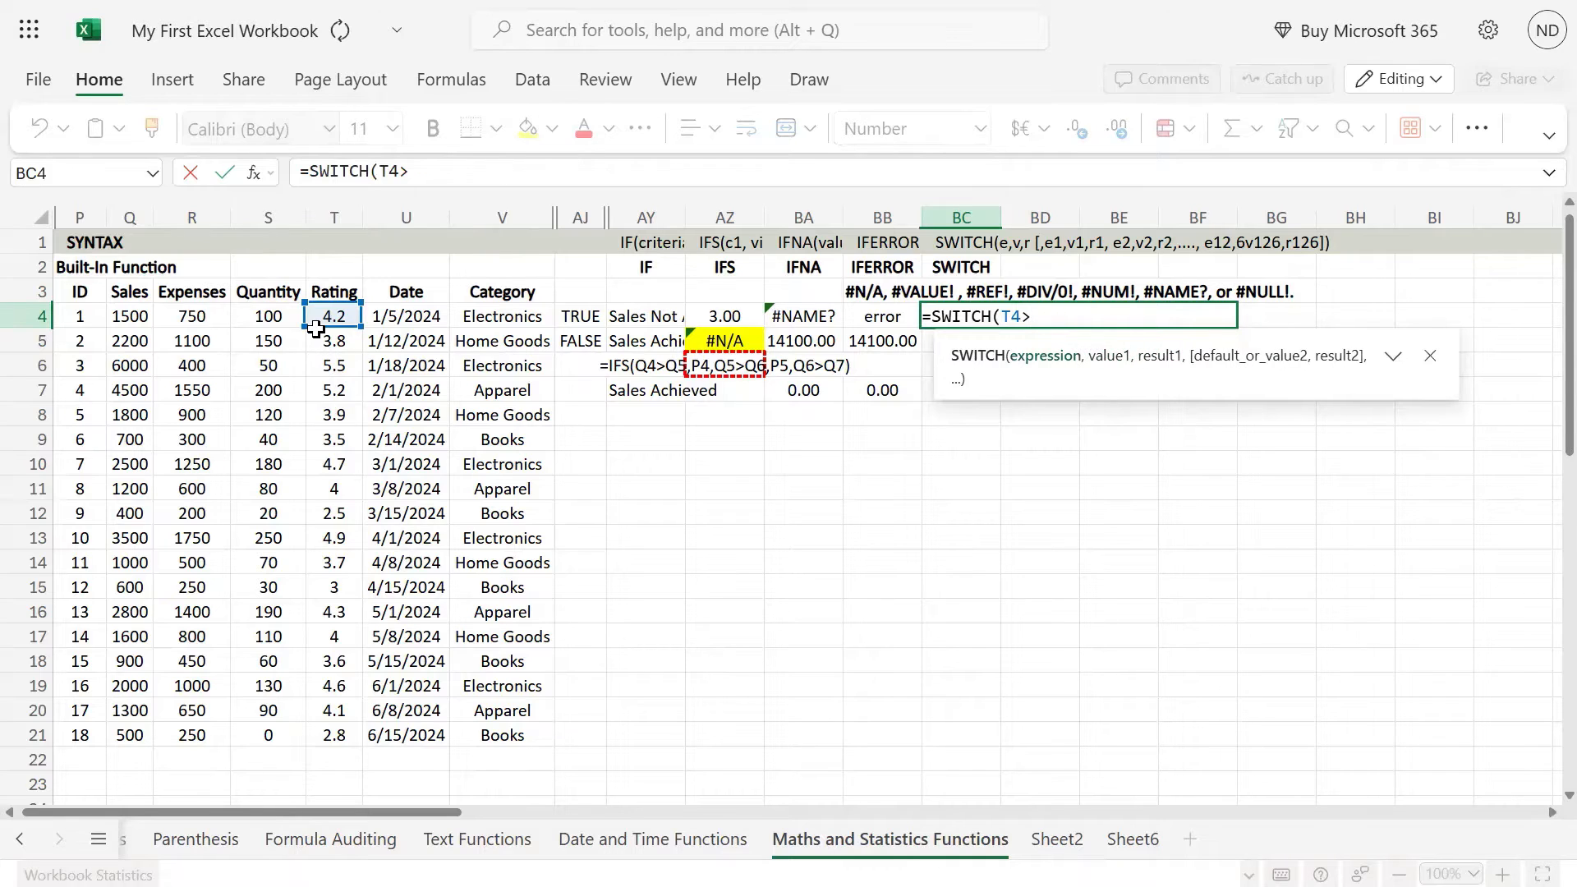
key("BackSpace")
type(",")
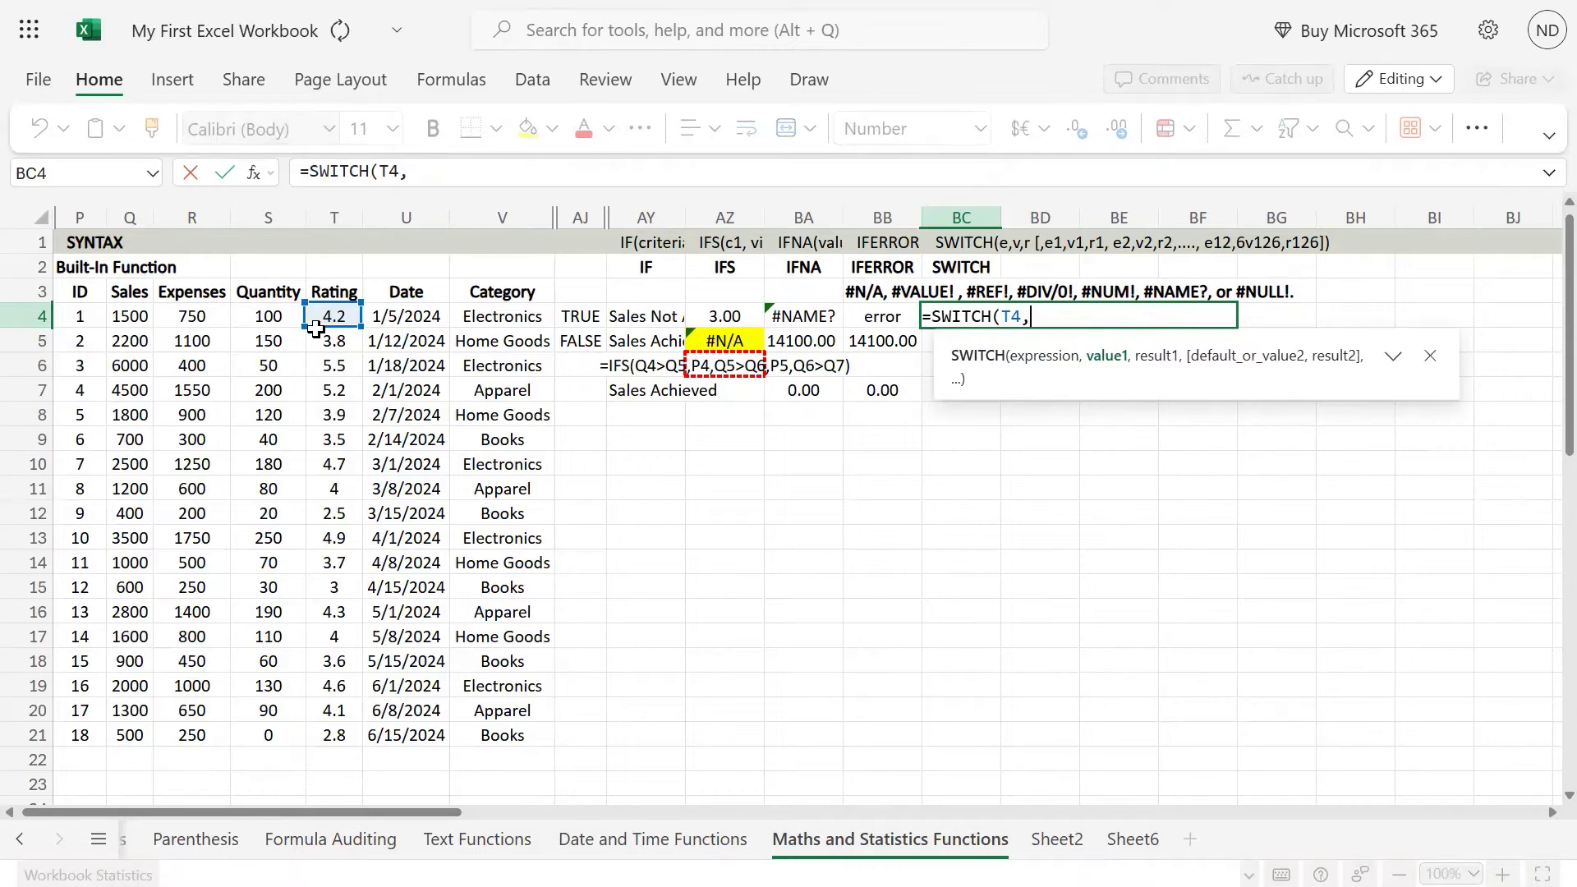
key("BackSpace")
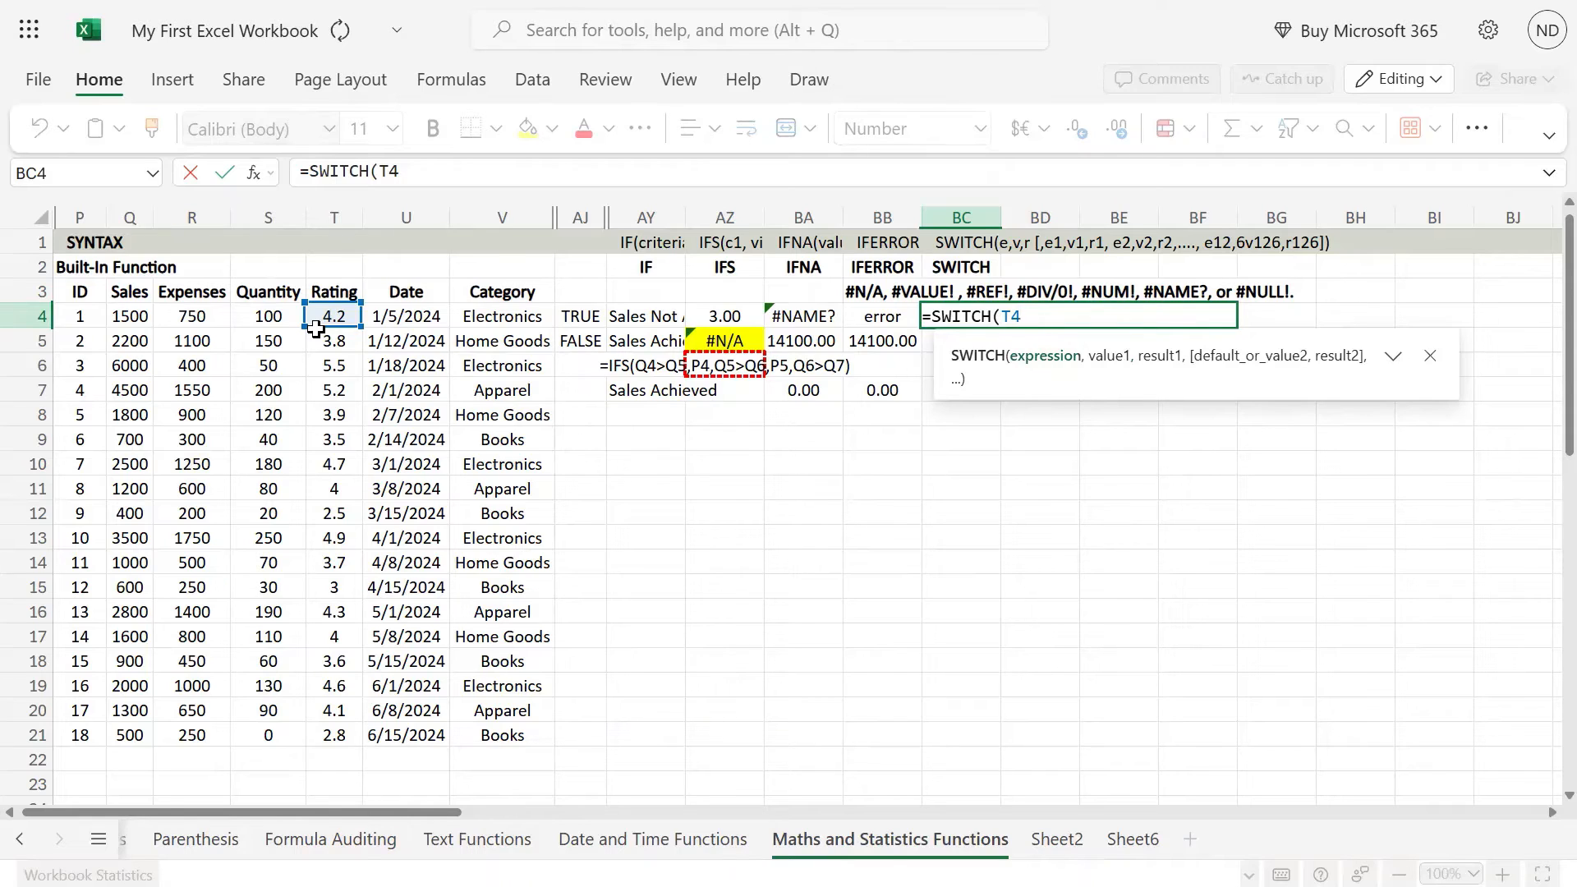
Step: Add T54 as the second argument of the SWITCH formula and commit it in BC4 as =SWITCH(T4,T54
type(",BA4")
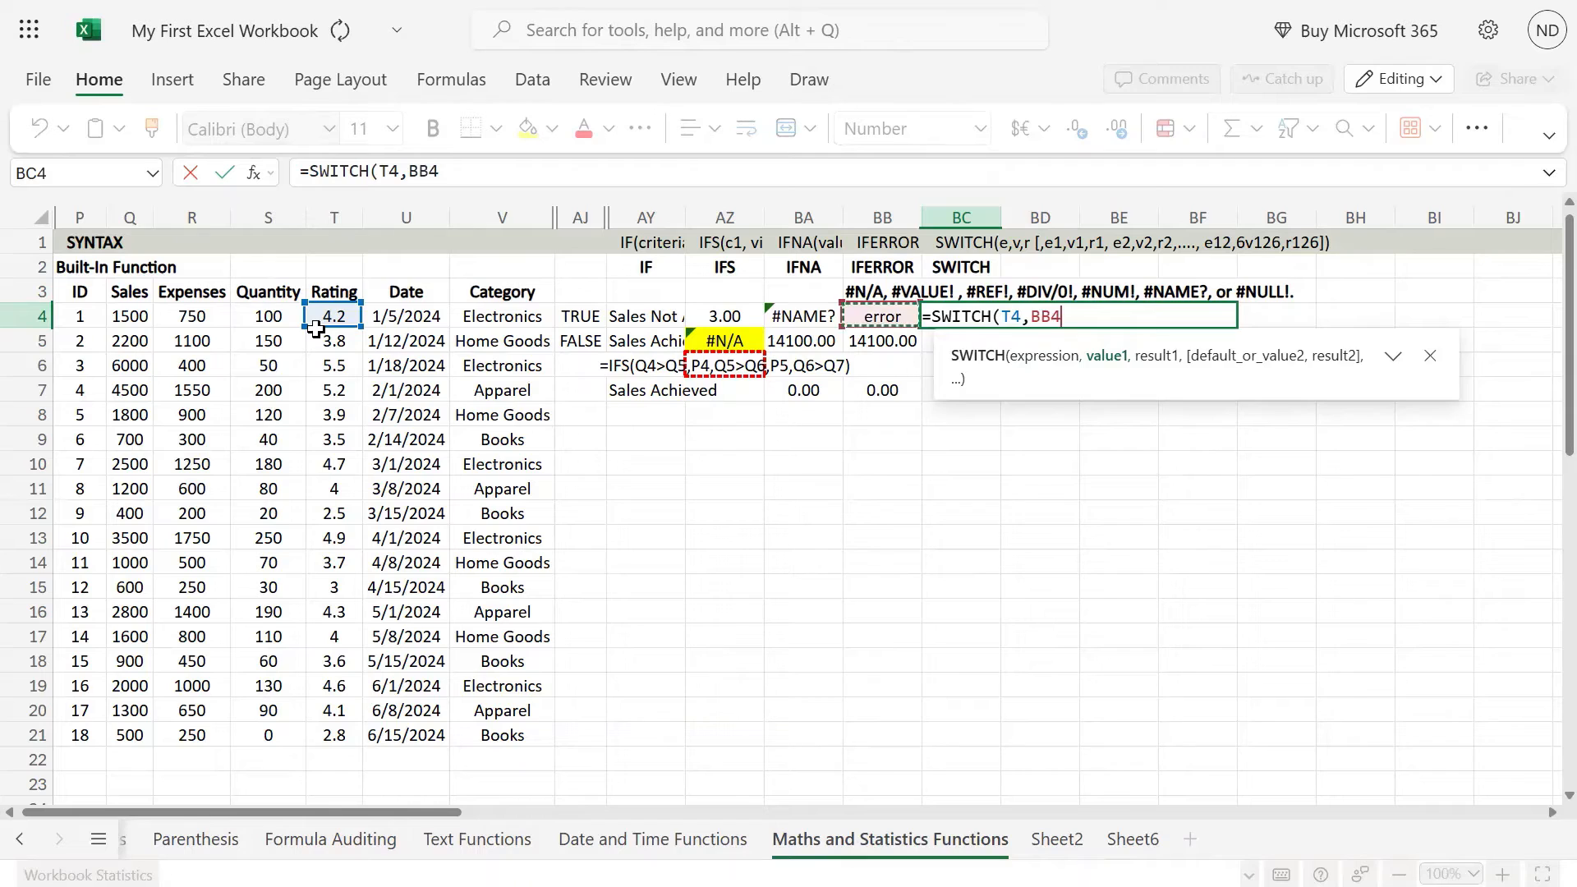
key("Right")
key("Right")
key("Right")
key("Right")
key("Right")
key("Right")
key("Right")
key("Right")
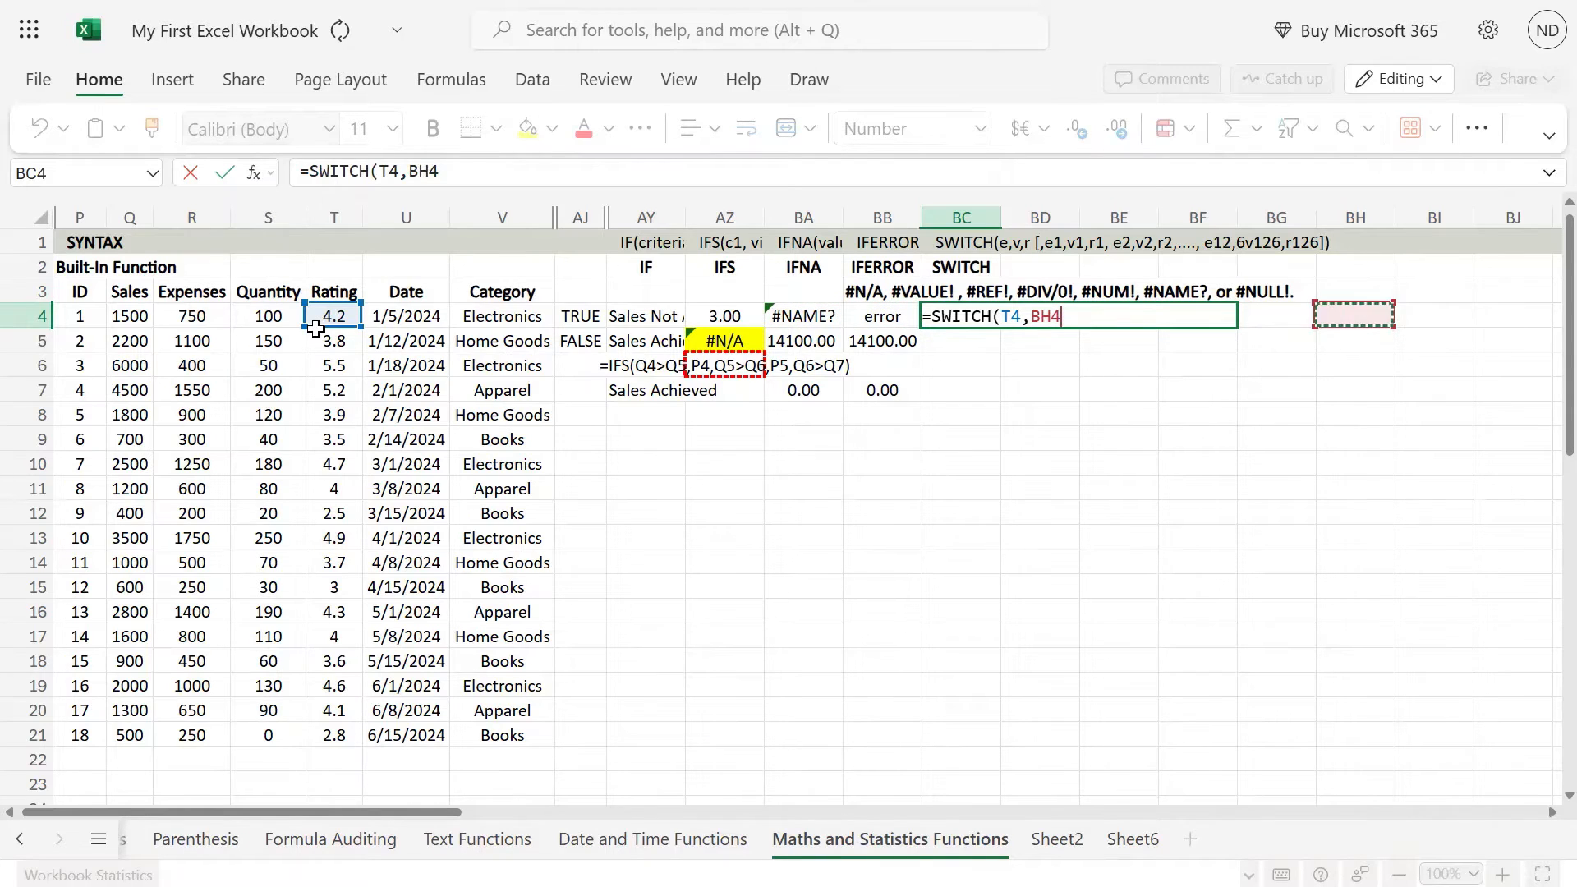
key("Right")
key("Up")
key("Up")
key("Up")
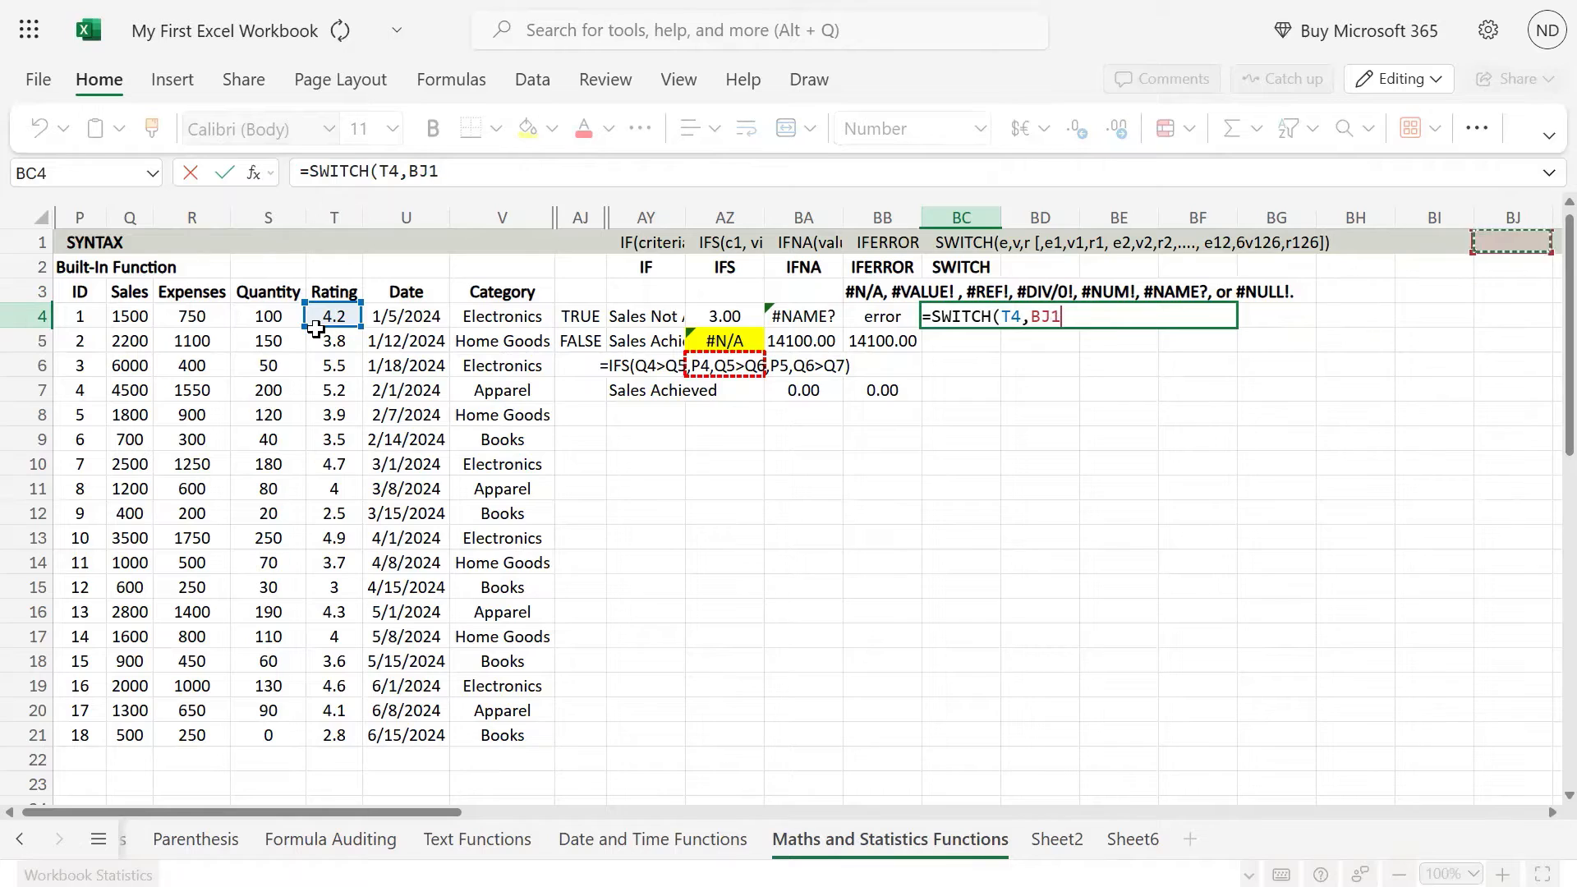
key("Left")
key("Left")
key("Down")
key("Down")
key("Down")
key("Down")
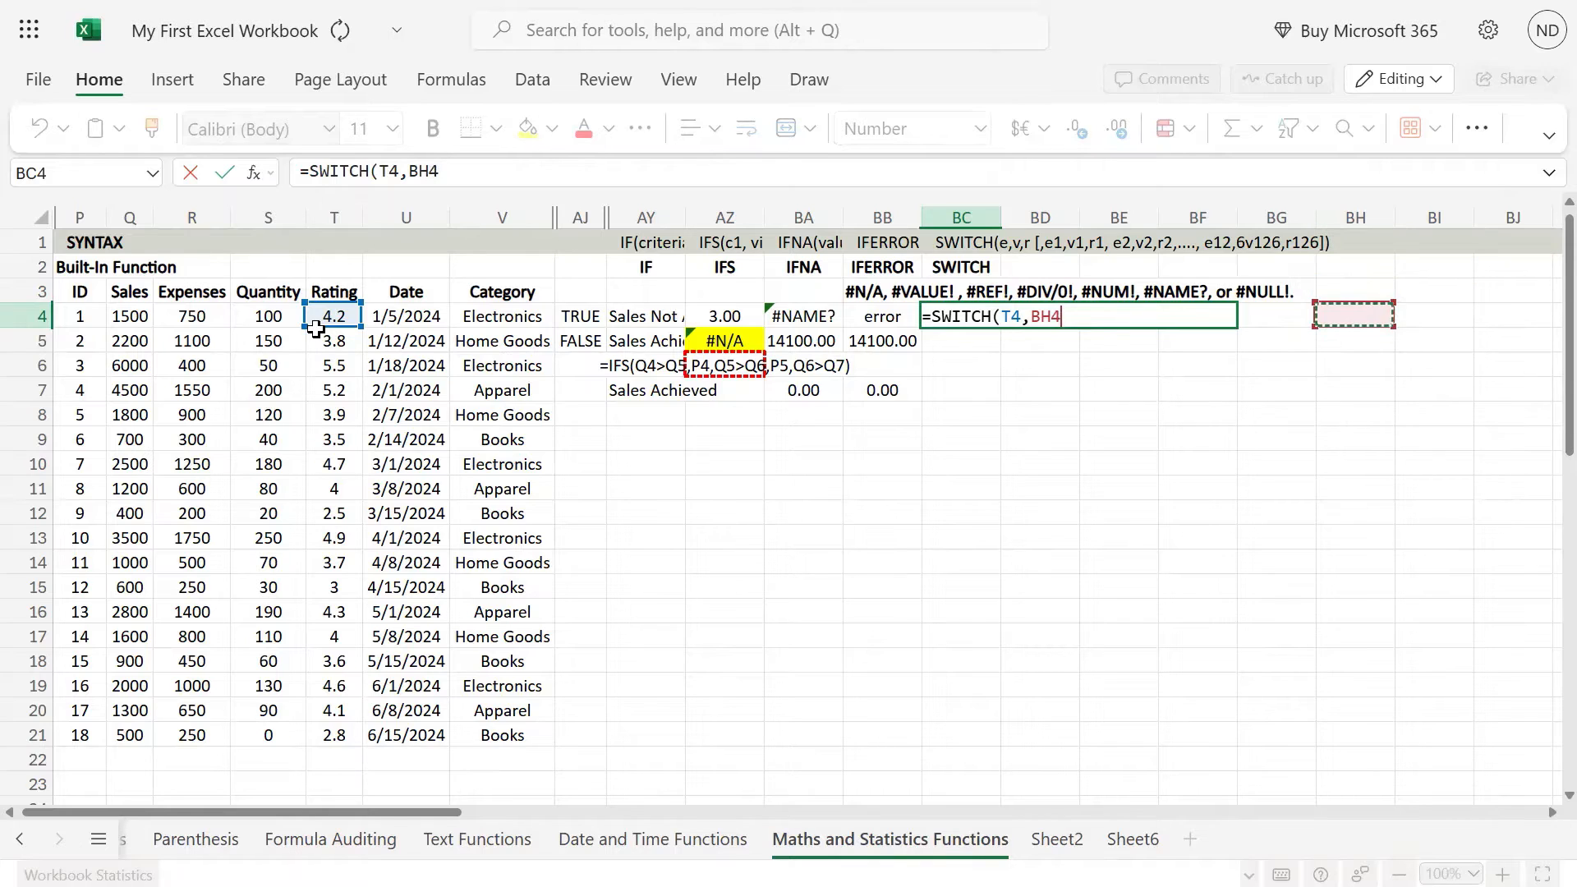
key("Left")
key("Up")
left_click(316, 331)
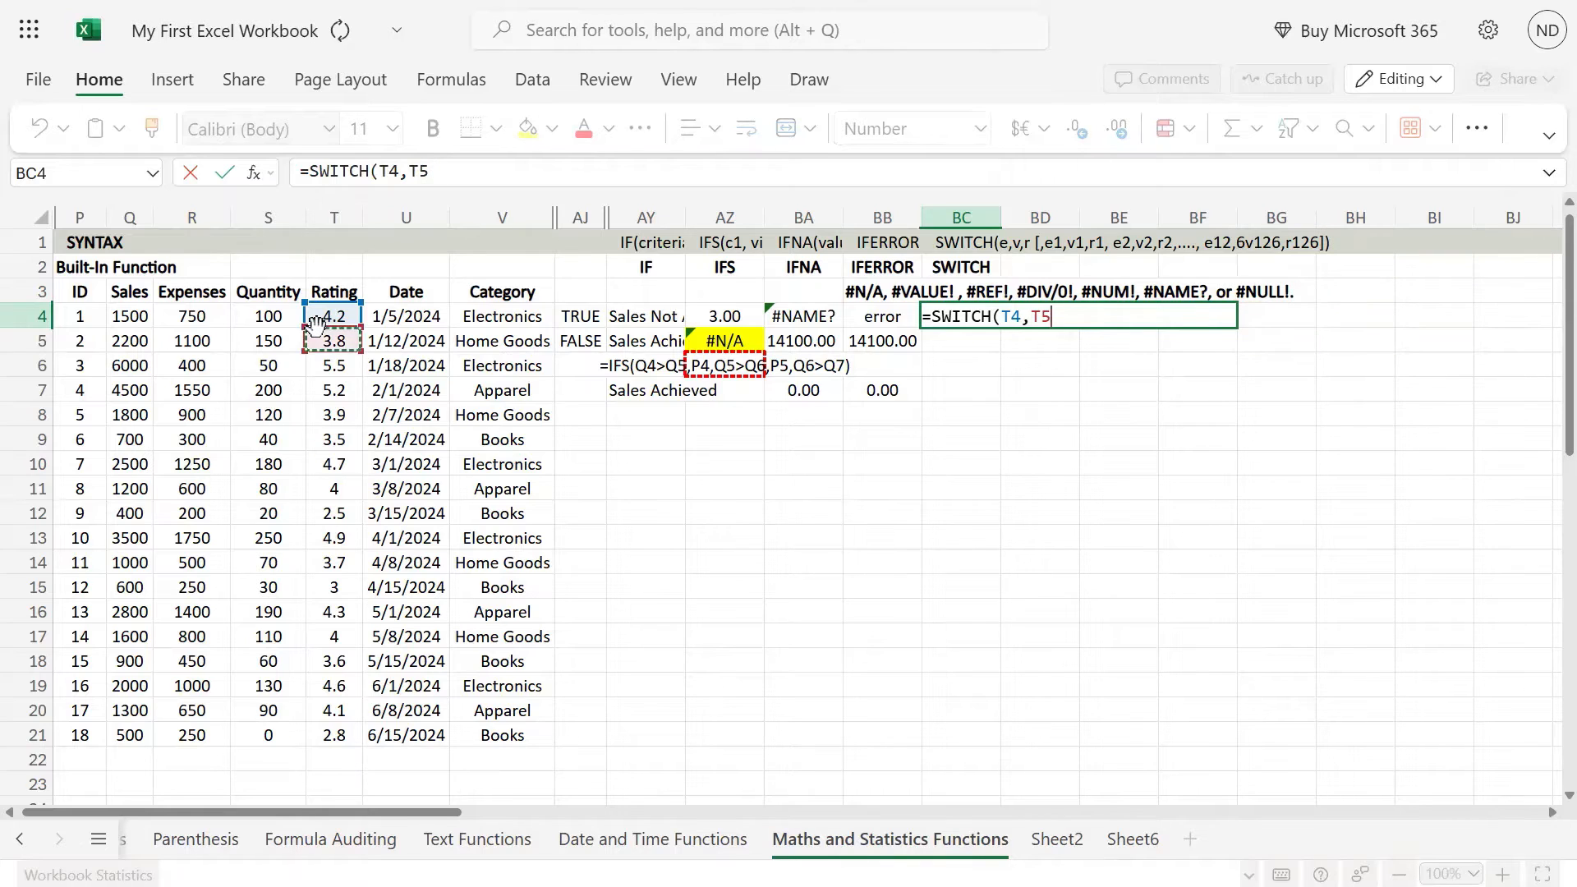
type("4")
key("Return")
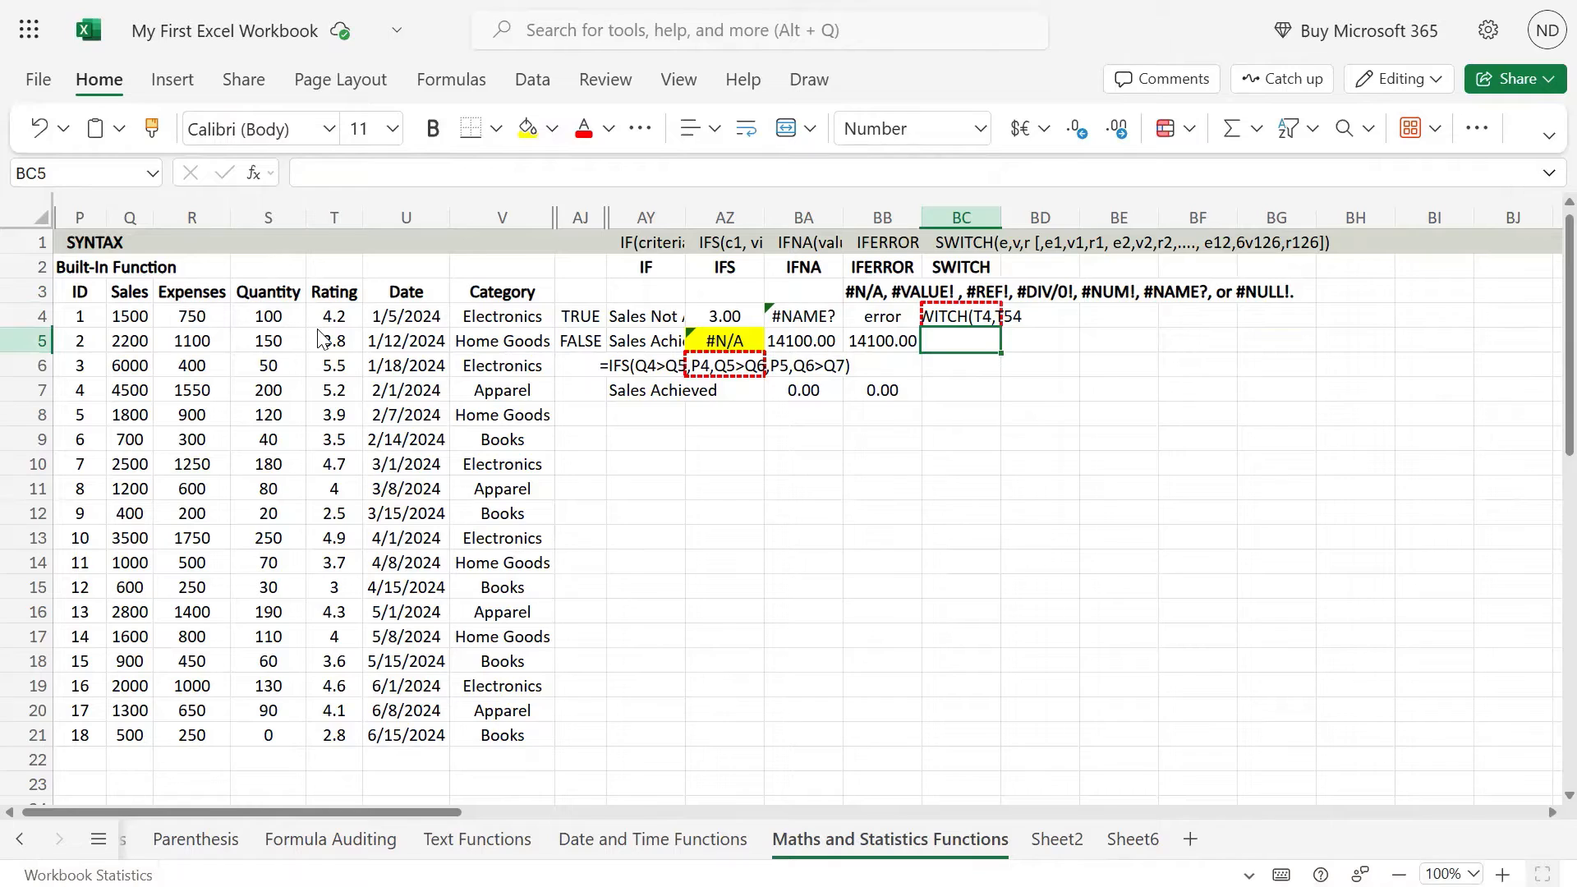
Step: Enter the rating values 4, 3, 2 and 1 down cells BC9 to BC12
key("Left")
key("Right")
key("Right")
key("Right")
key("Left")
key("Down")
key("Down")
key("Down")
key("Down")
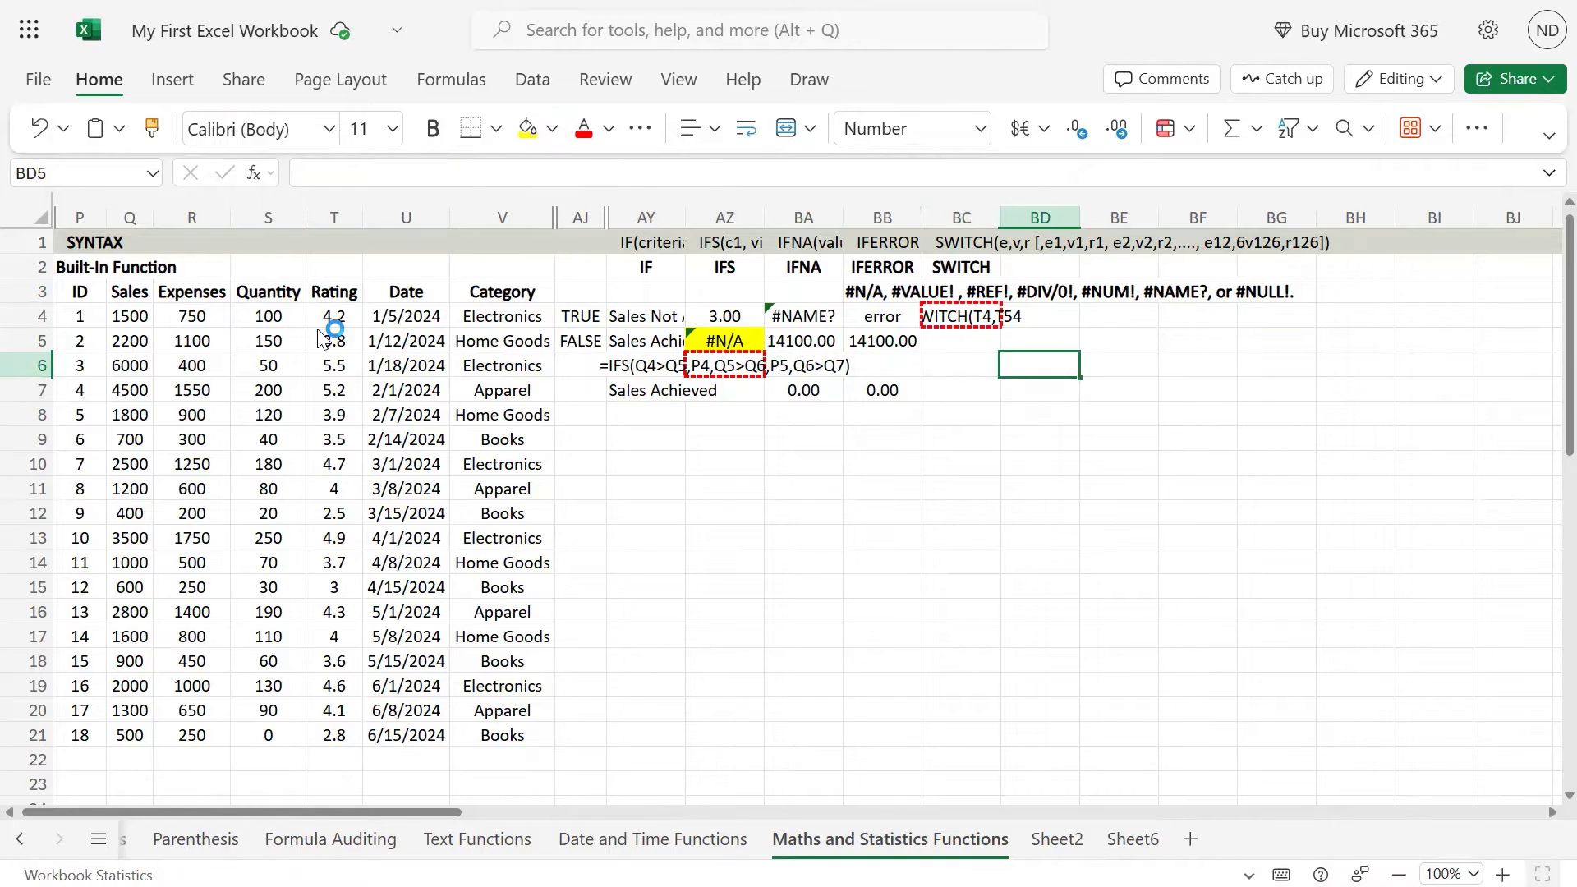
key("Left")
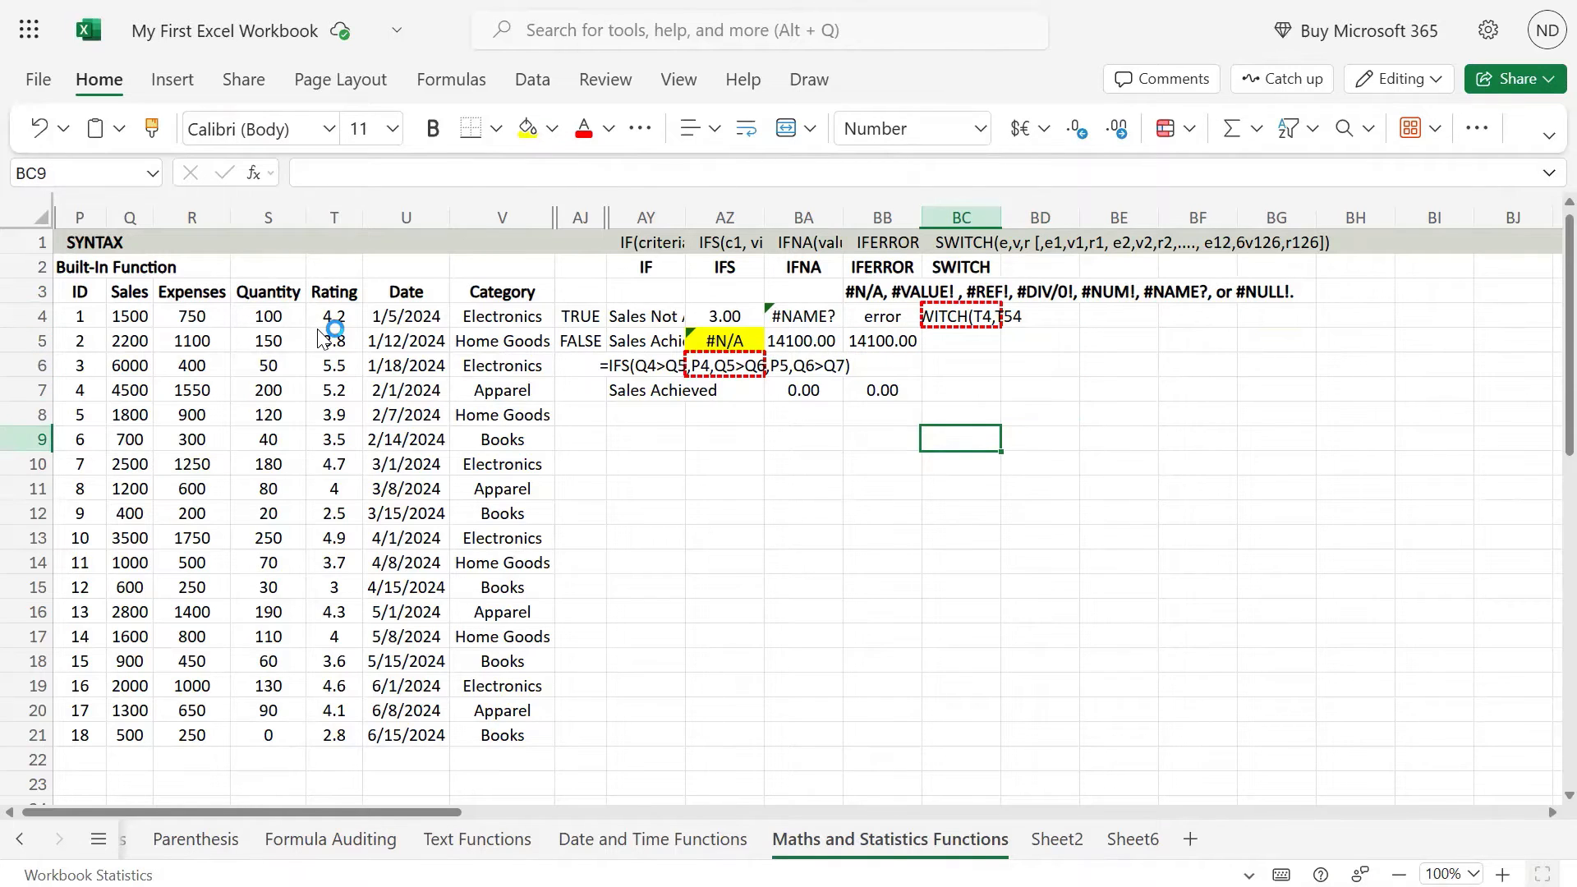
type("4")
key("Return")
type("3")
key("Return")
type("2")
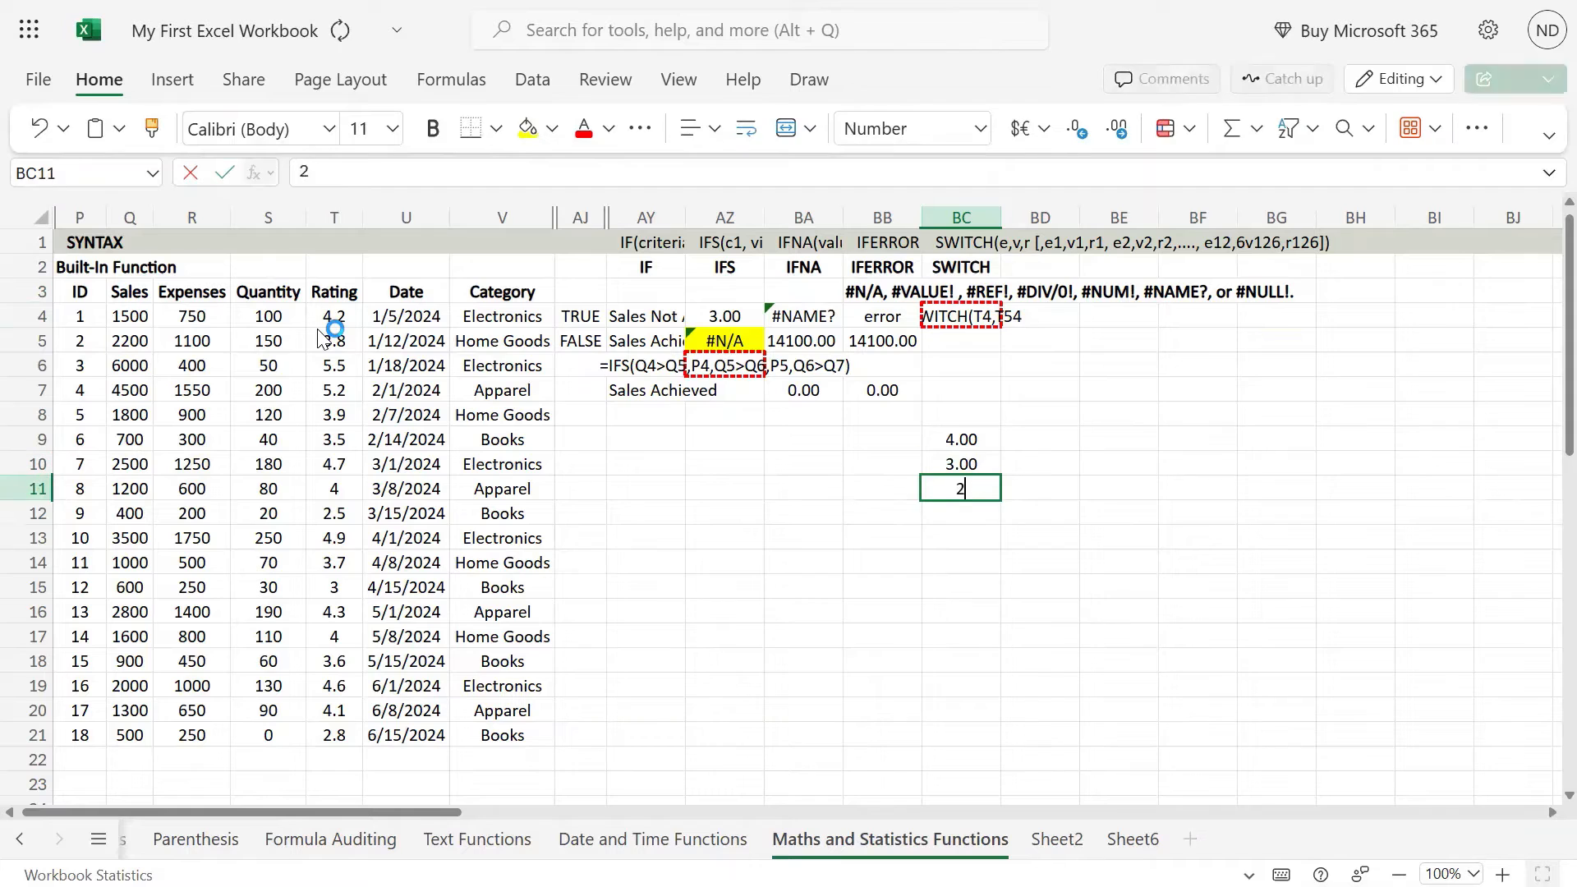
key("Return")
type("1")
key("Return")
Step: Replace the T54 argument of the SWITCH formula in BC4 with cell BC9
key("Up")
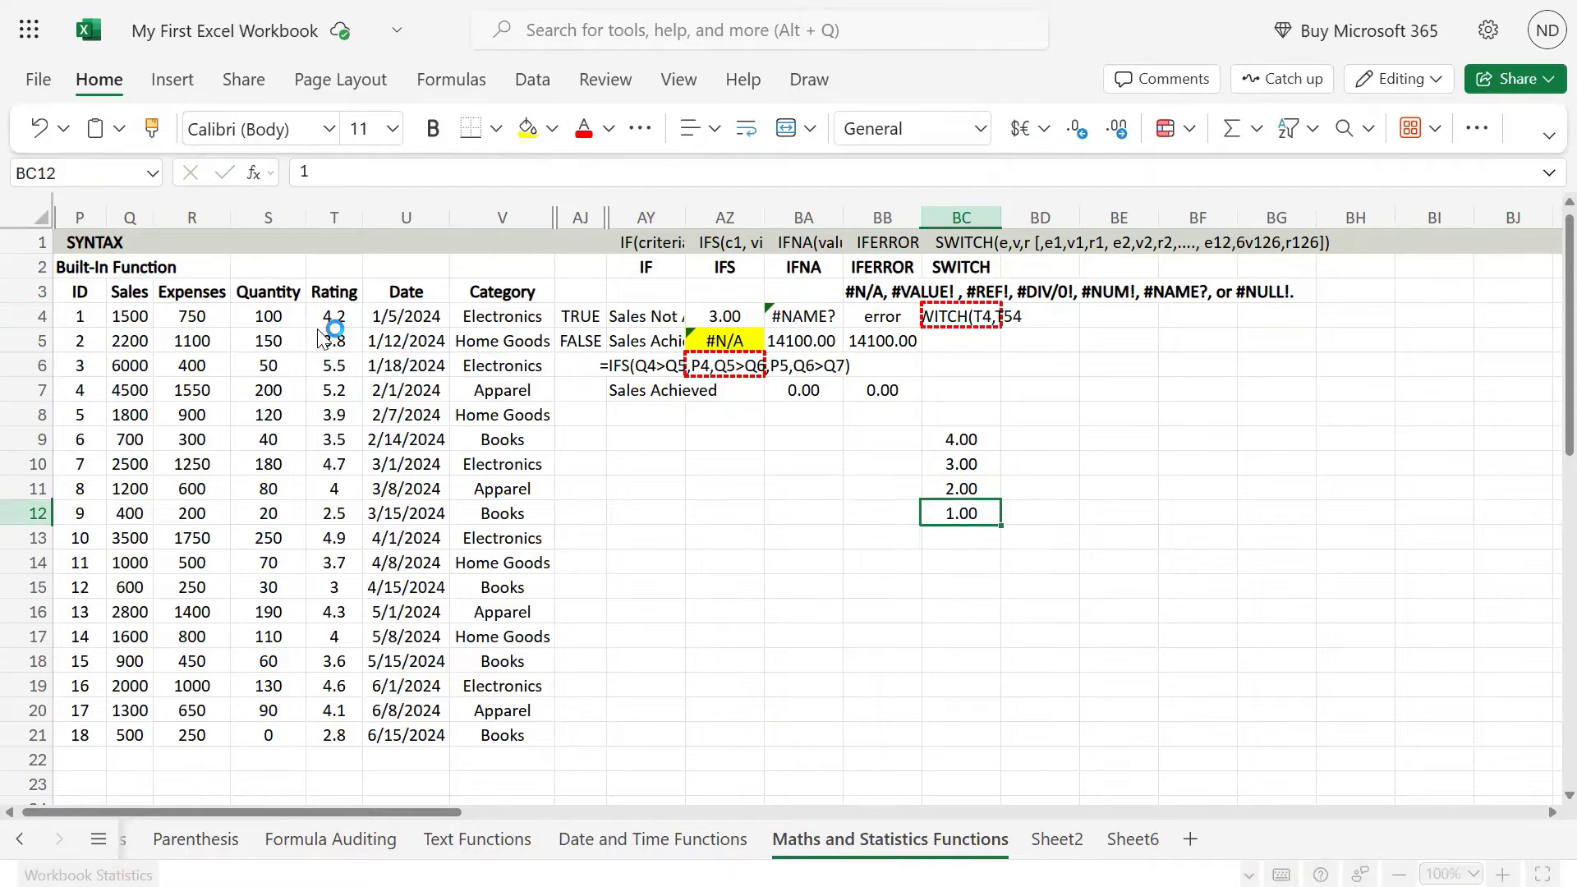
key("Up")
key("Up")
key("Up")
key("Up")
key("Up")
key("Up")
key("Up")
key("Up")
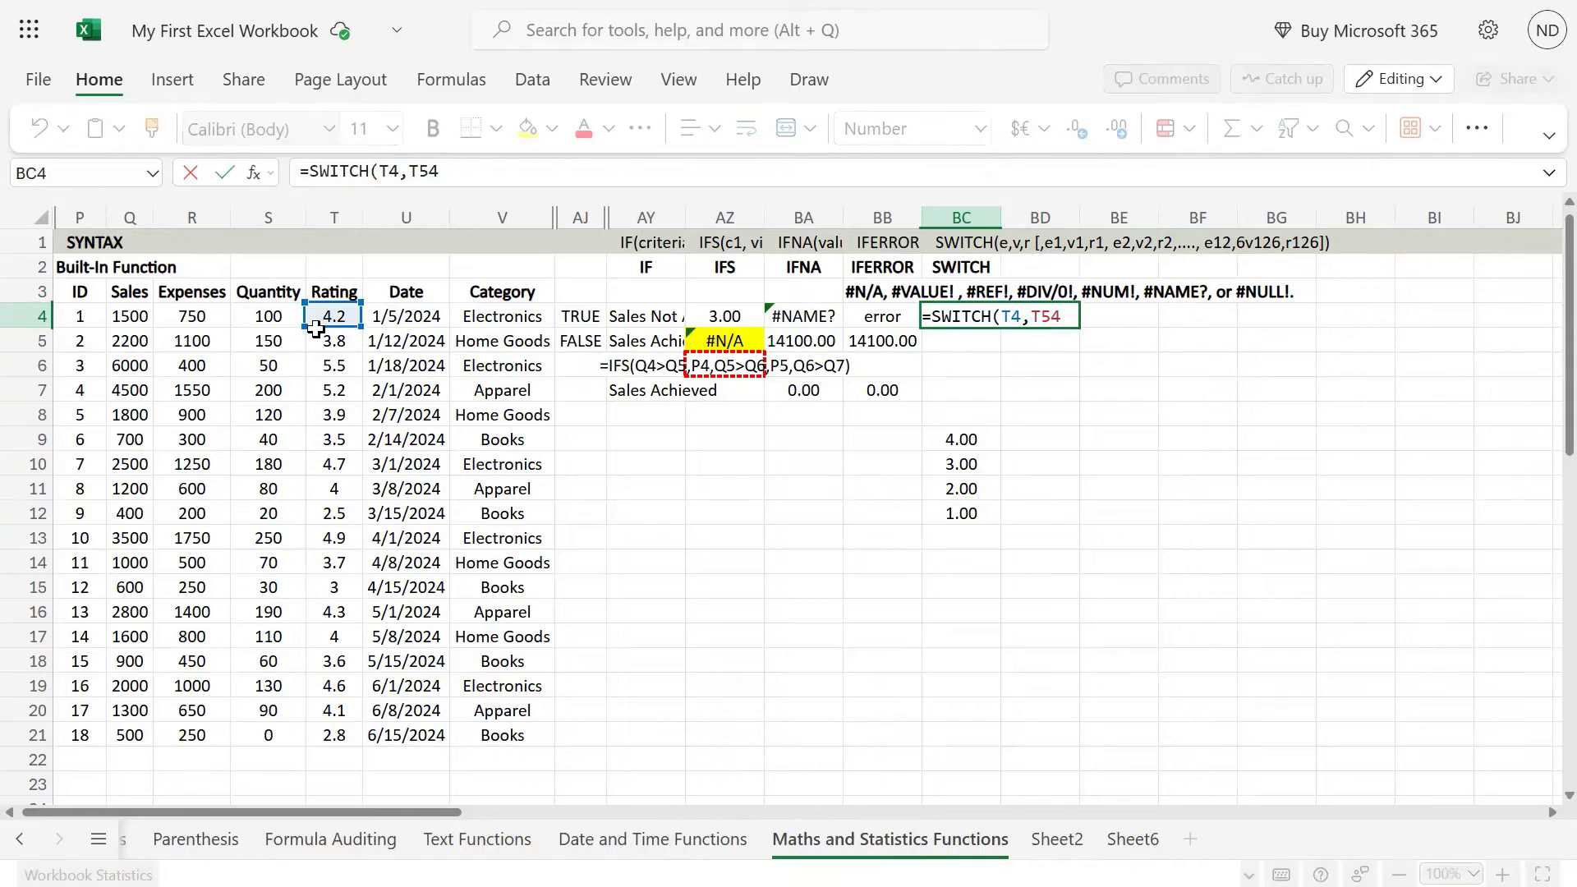
key("BackSpace")
key("BackSpace")
key("BackSpace")
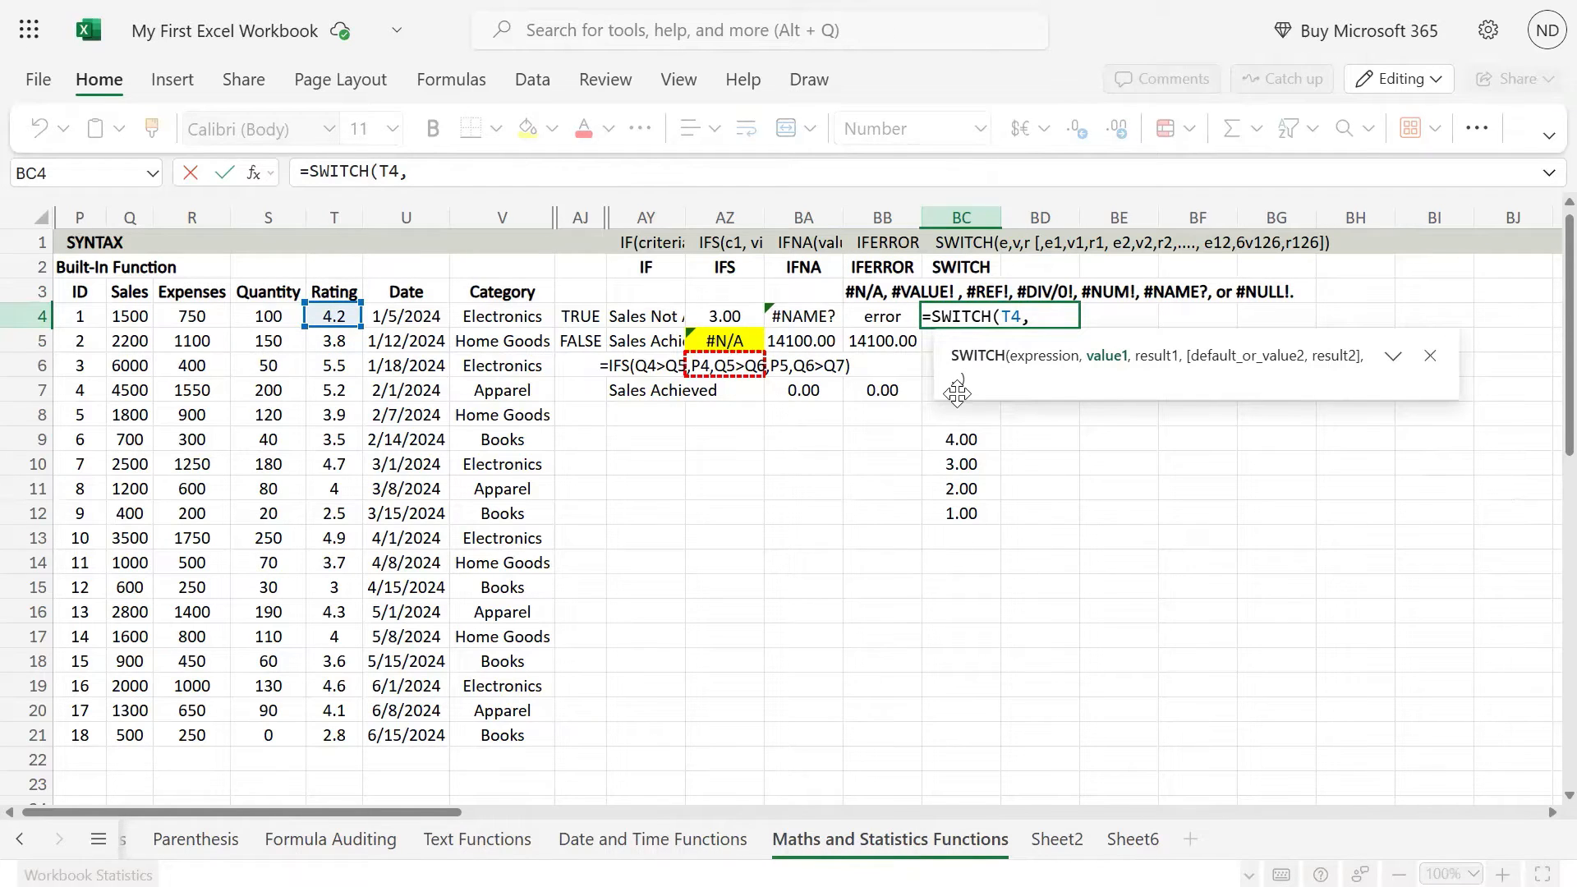
left_click(972, 438)
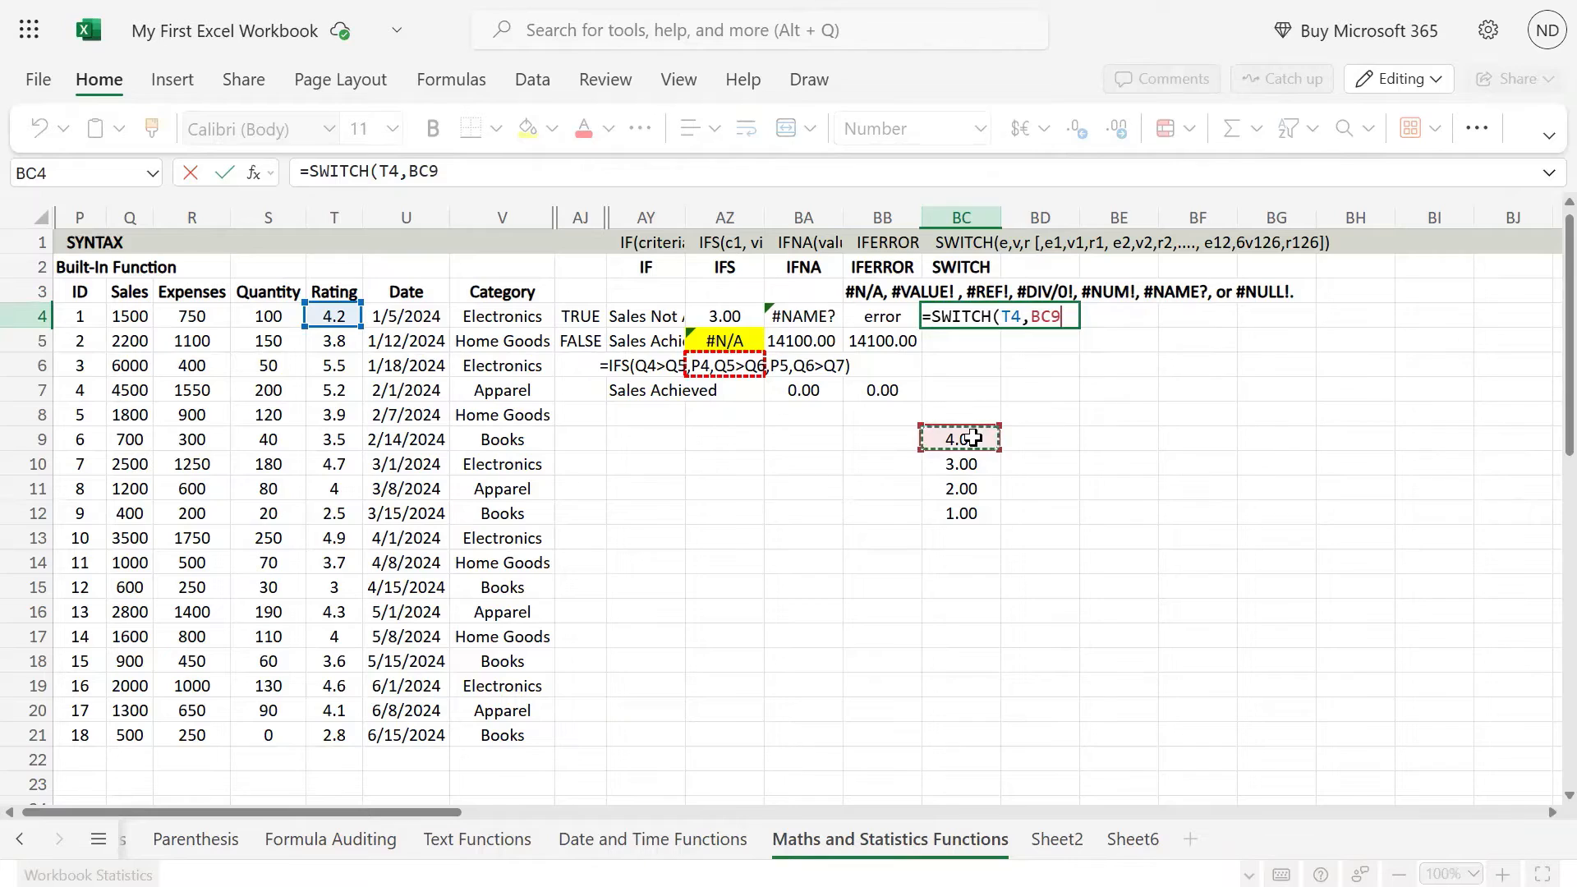
Step: Add "Excellent" as the result for BC9, then close and commit the SWITCH formula in BC4
type(",")
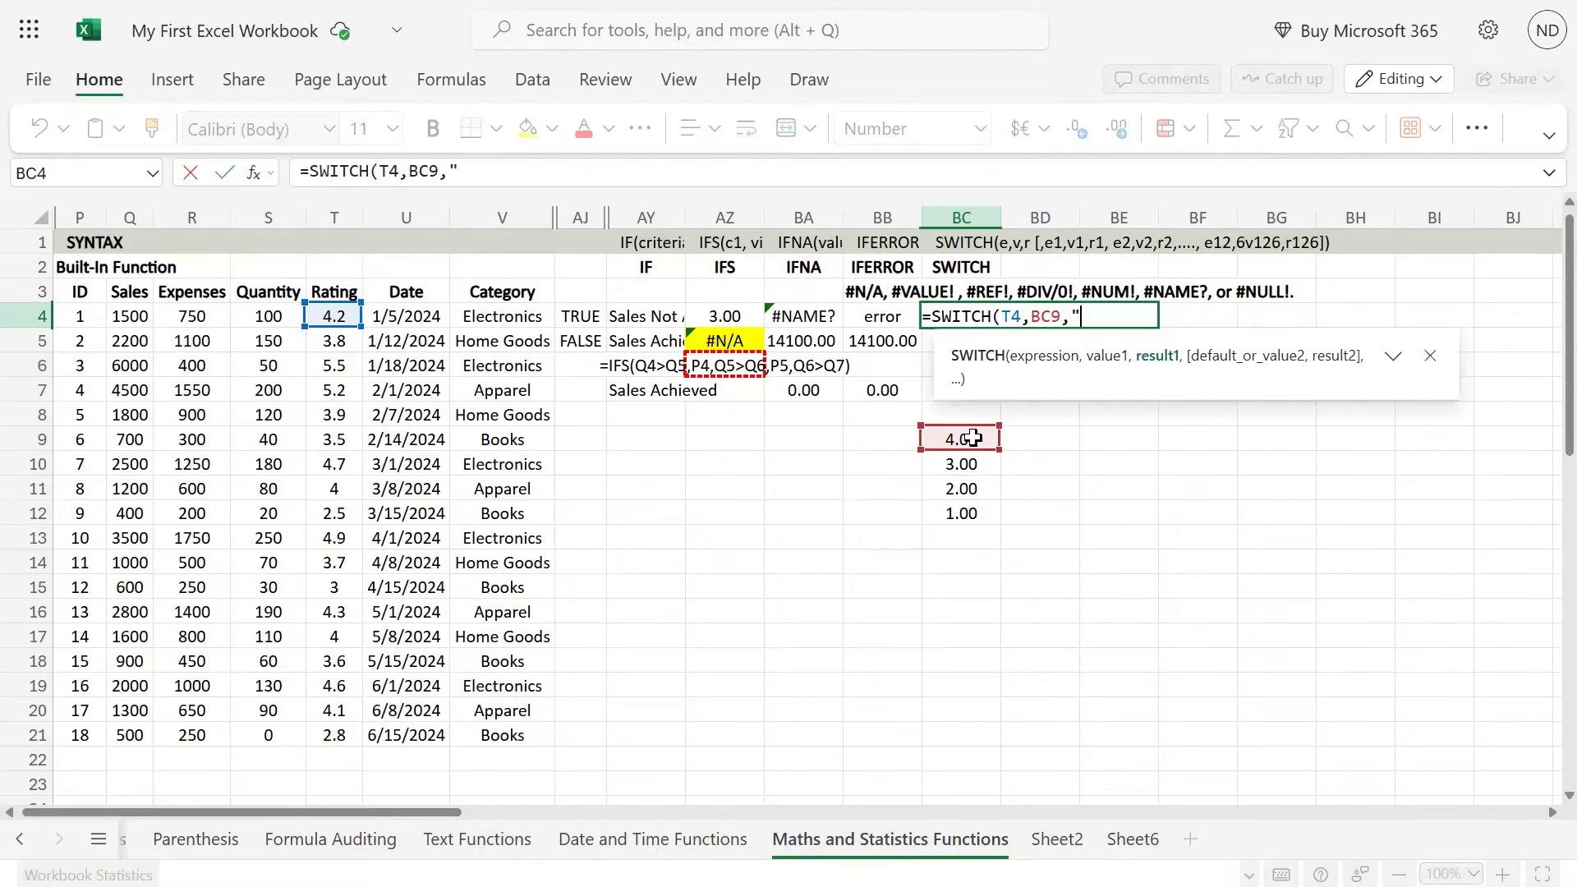
type("\"Excel")
type("lent")
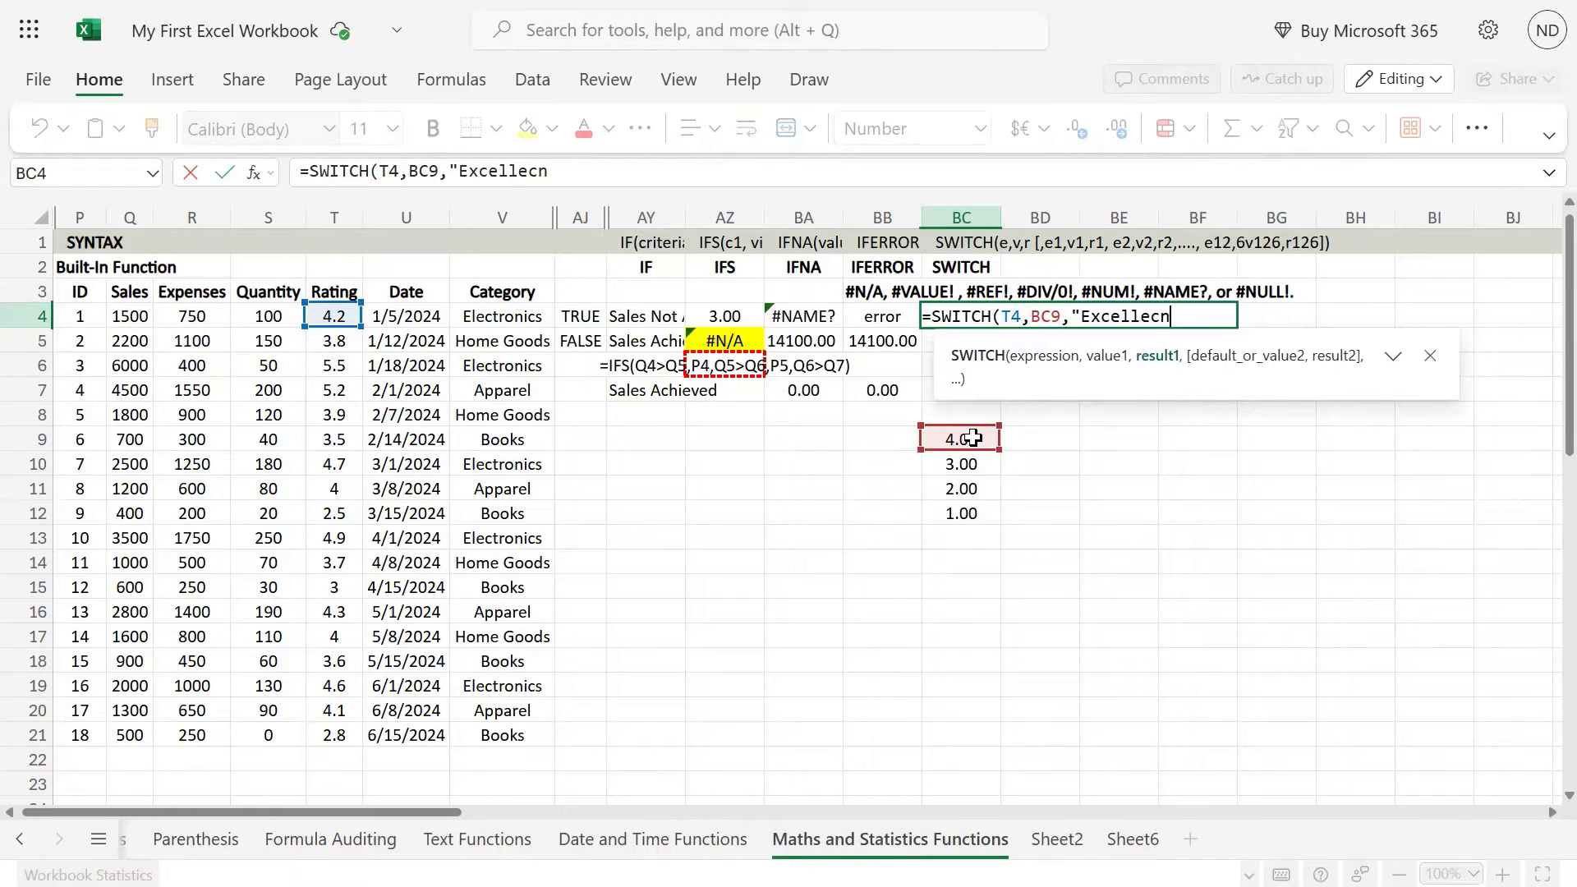
key("BackSpace")
key("BackSpace")
type("t")
key("BackSpace")
type("nt\")")
key("ctrl+Return")
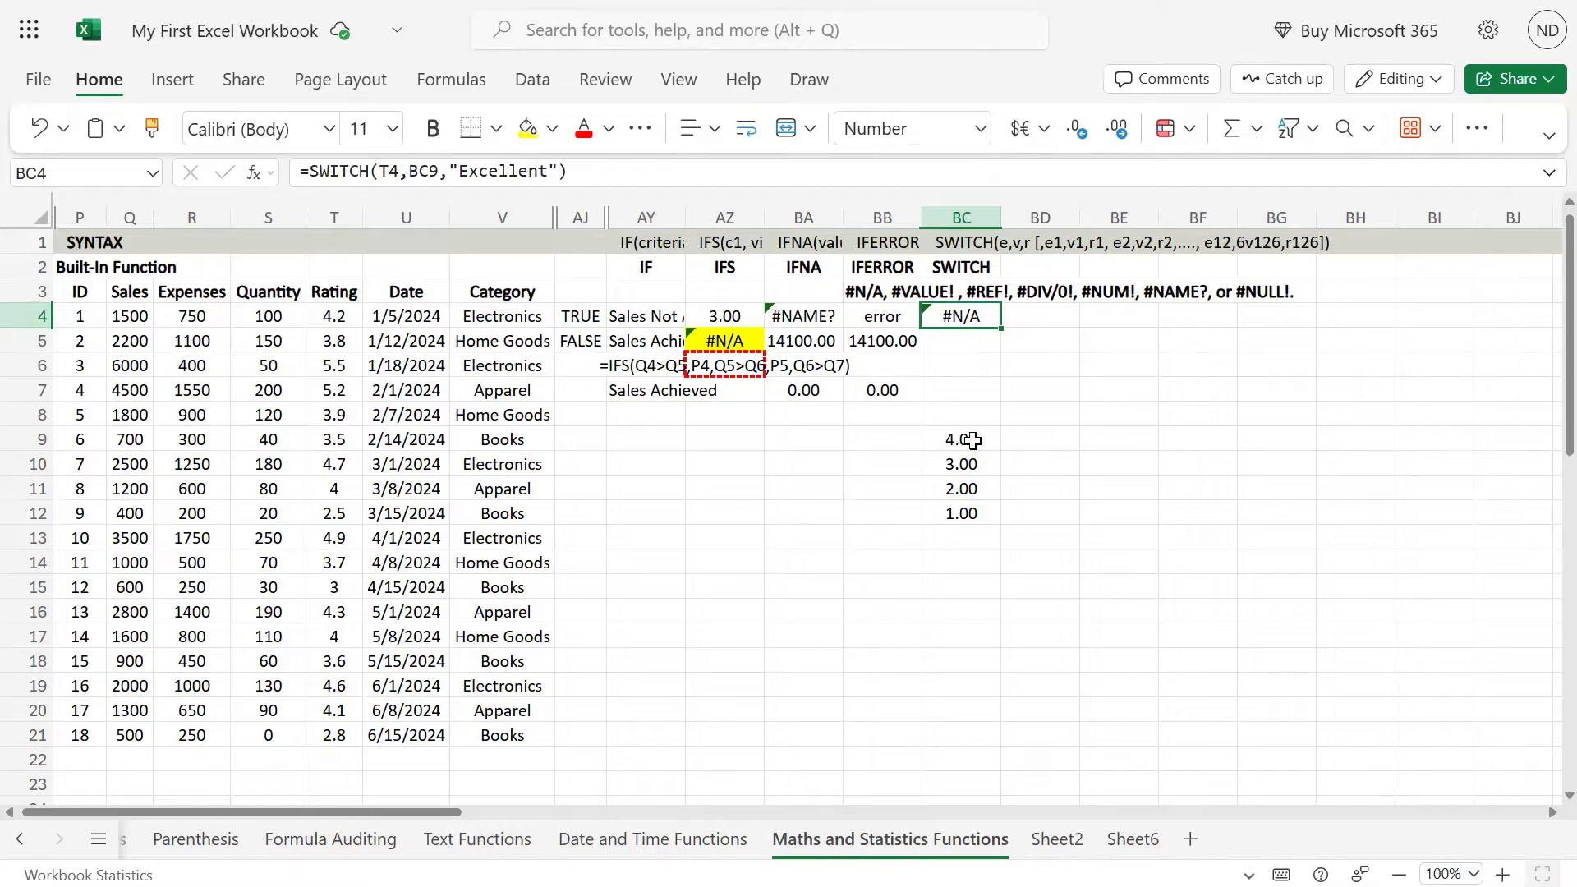
Step: Change the expression of the BC4 SWITCH formula to T4>BC9 and commit it
key("F2")
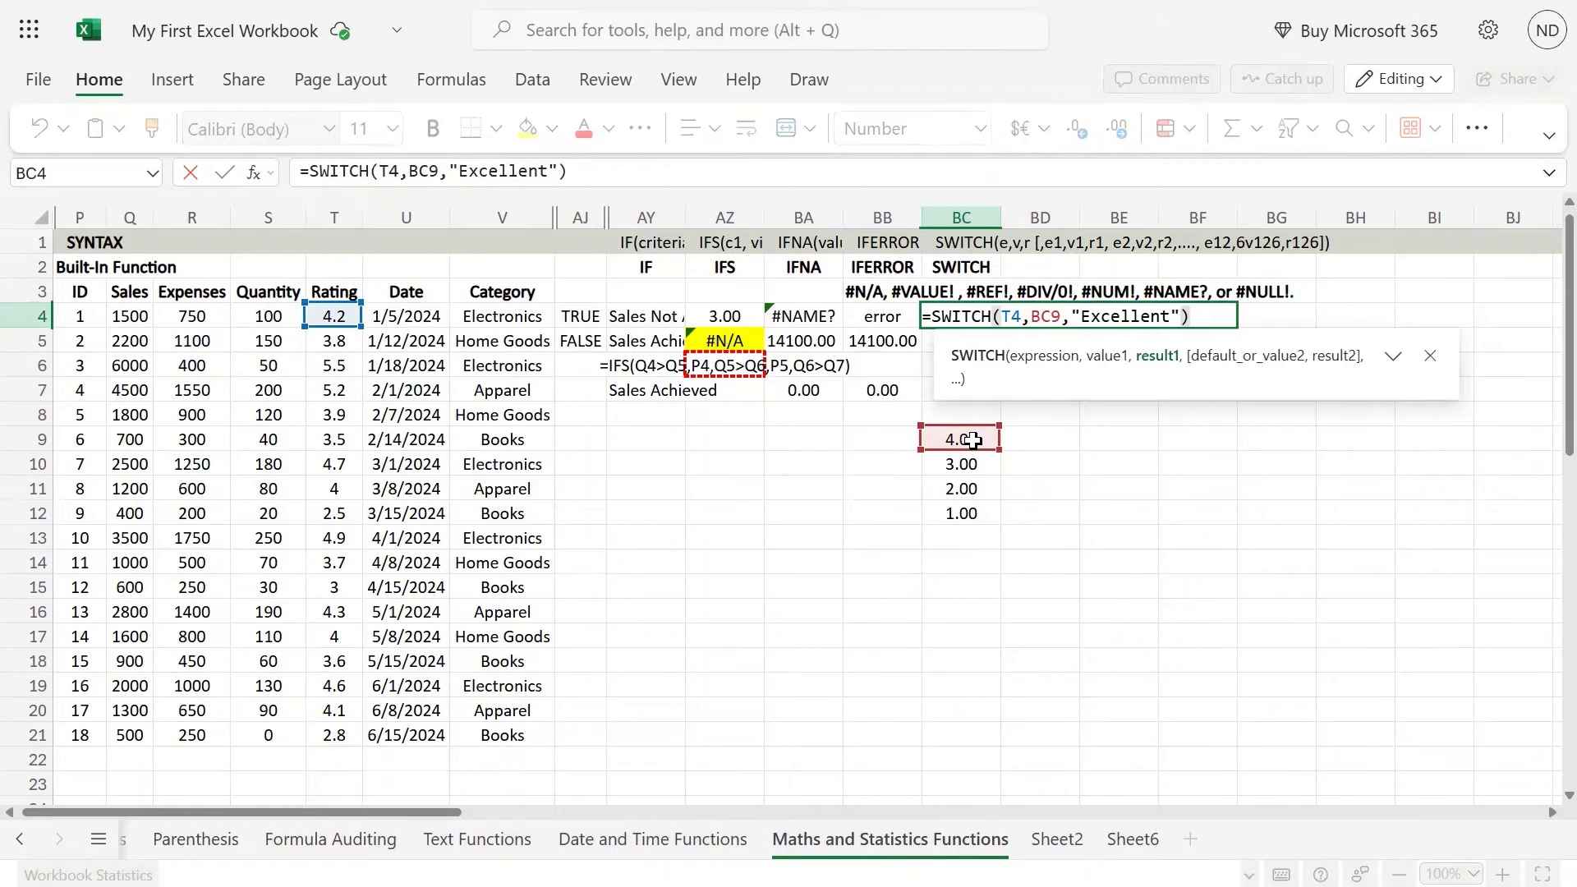
key("Left")
key("Left")
key("Left")
key("Left")
key("Left")
key("Left")
key("Left")
key("Left")
key("Left")
key("Left")
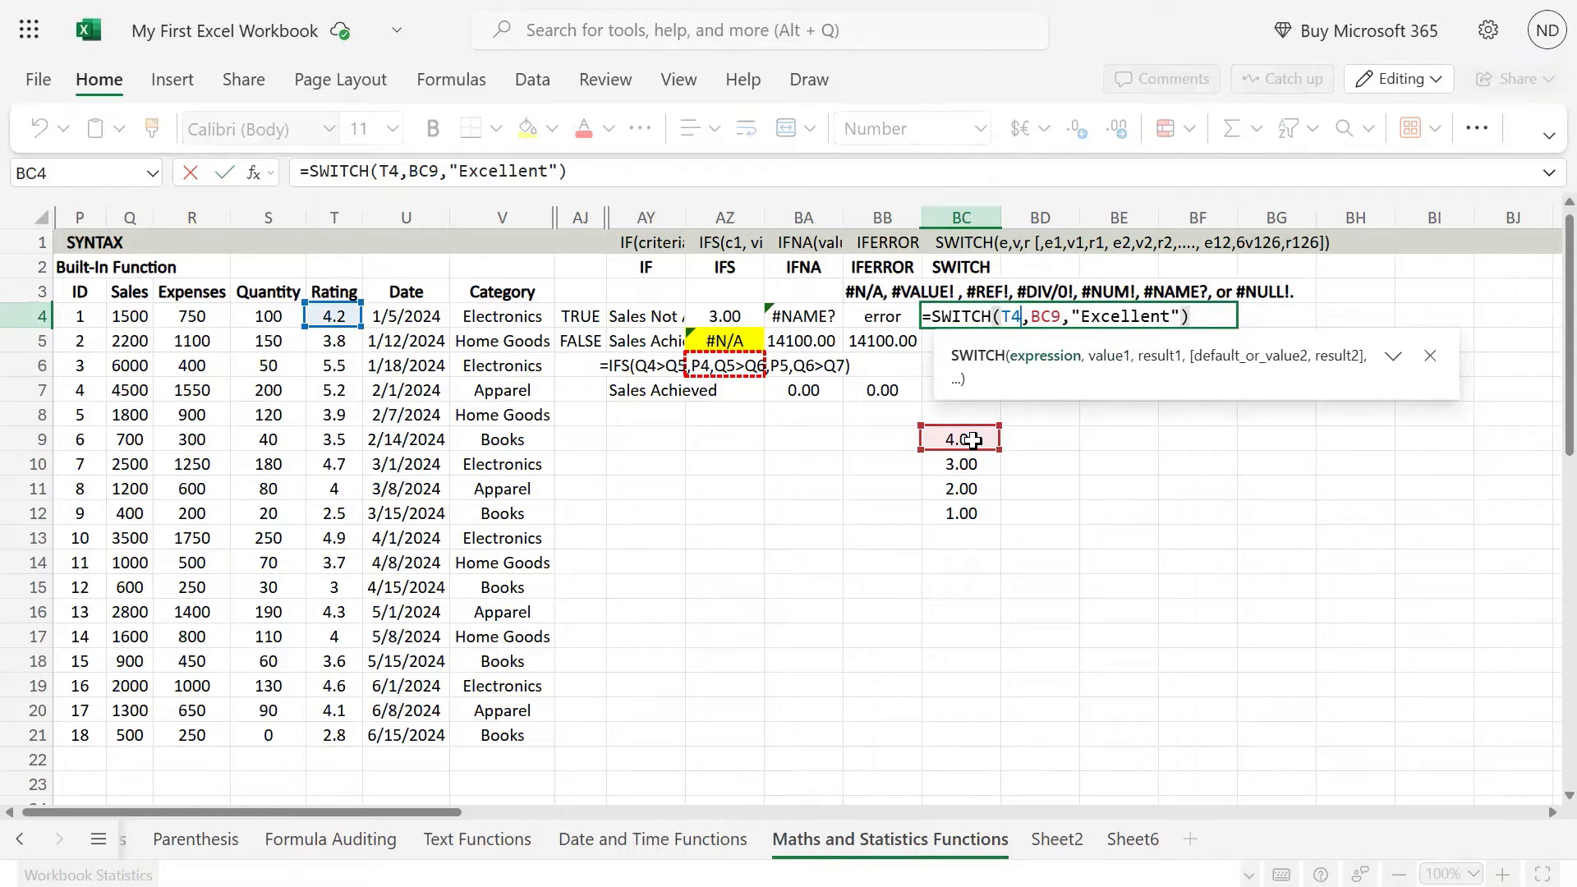
type(">")
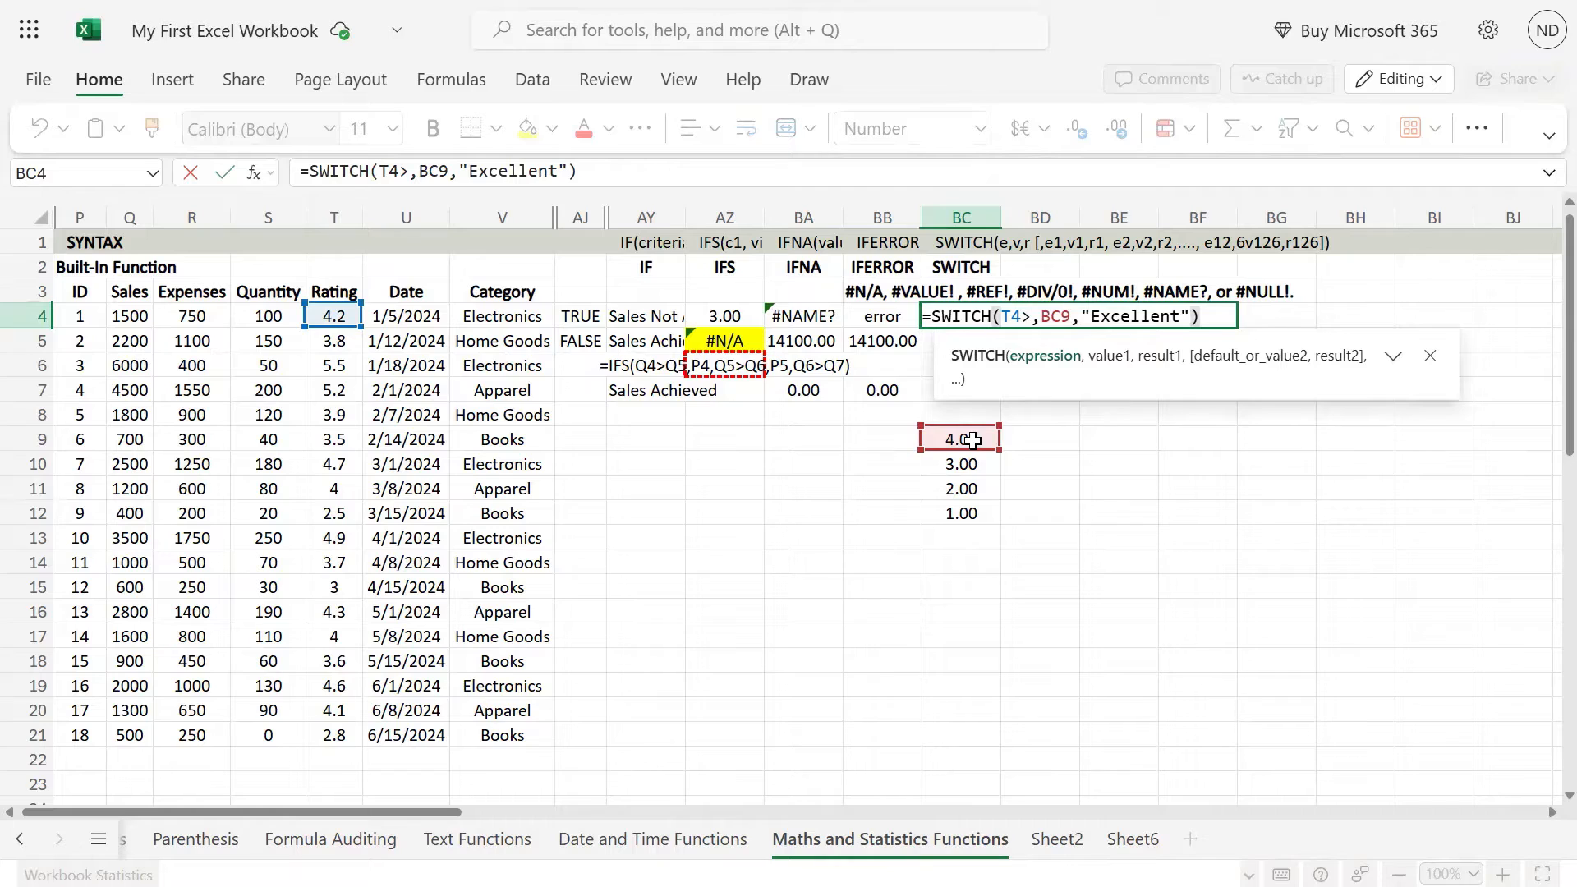
left_click(972, 440)
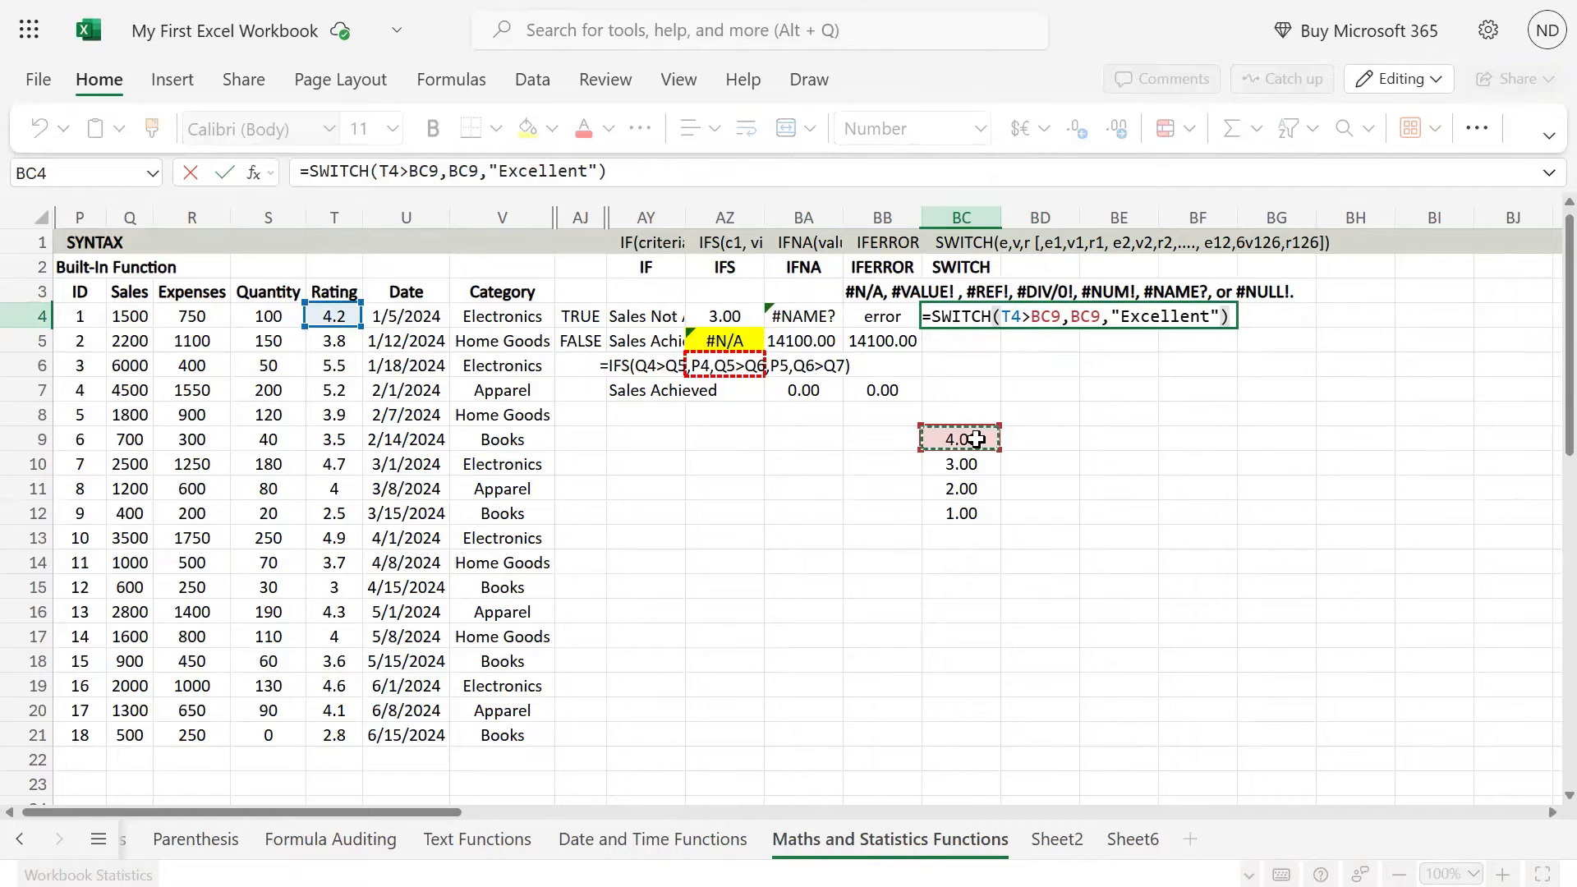
key("Return")
key("Up")
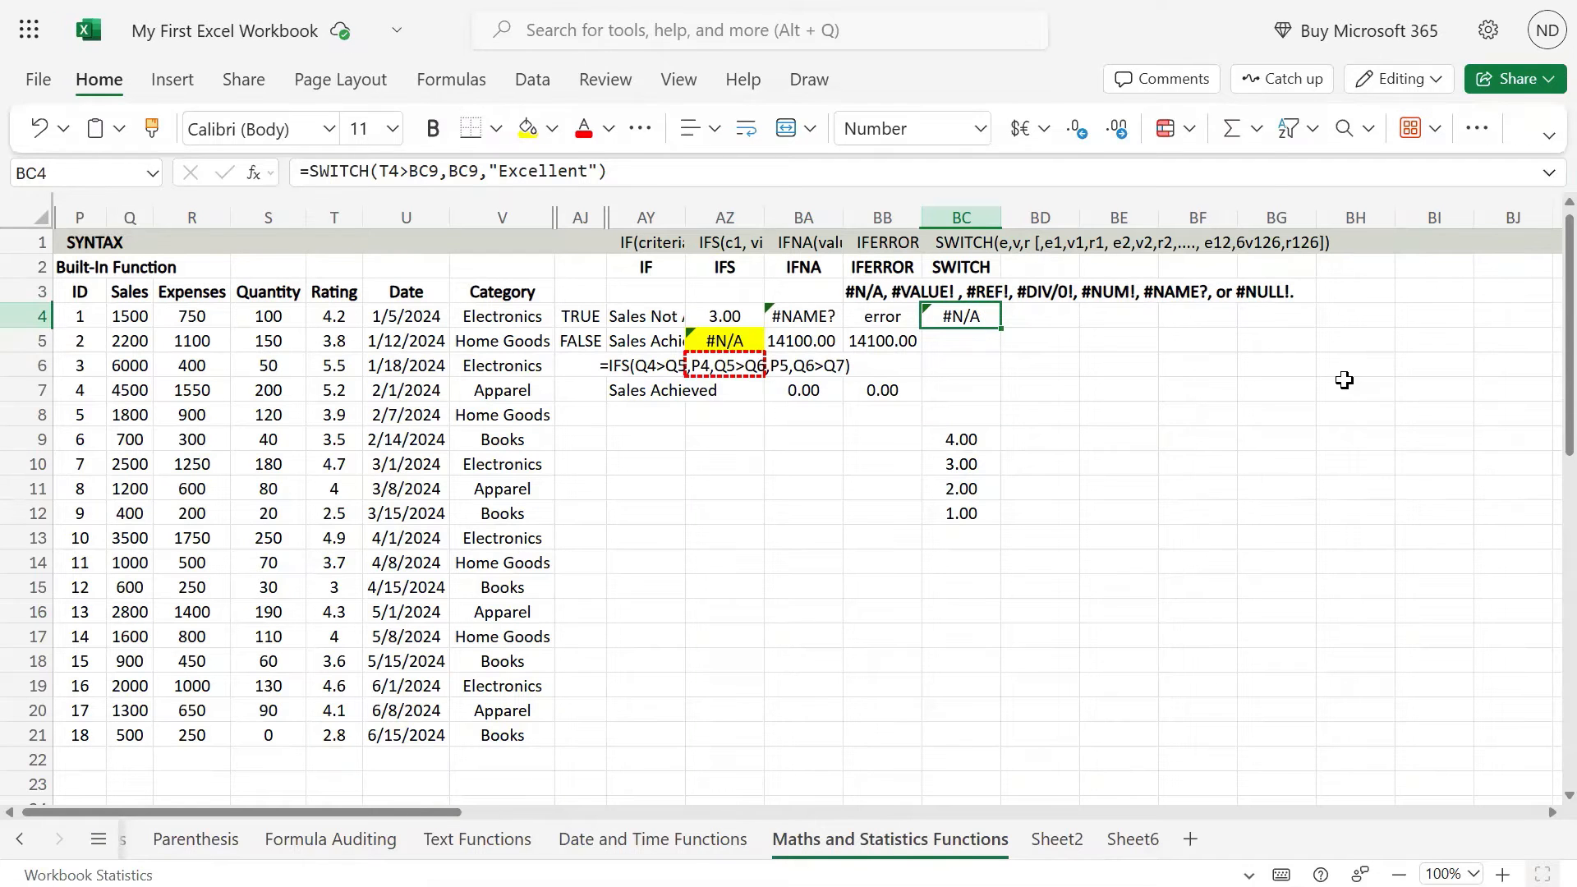
Step: Insert TRUE as the expression of the BC4 formula, ahead of the T4>BC9 condition
double_click(992, 315)
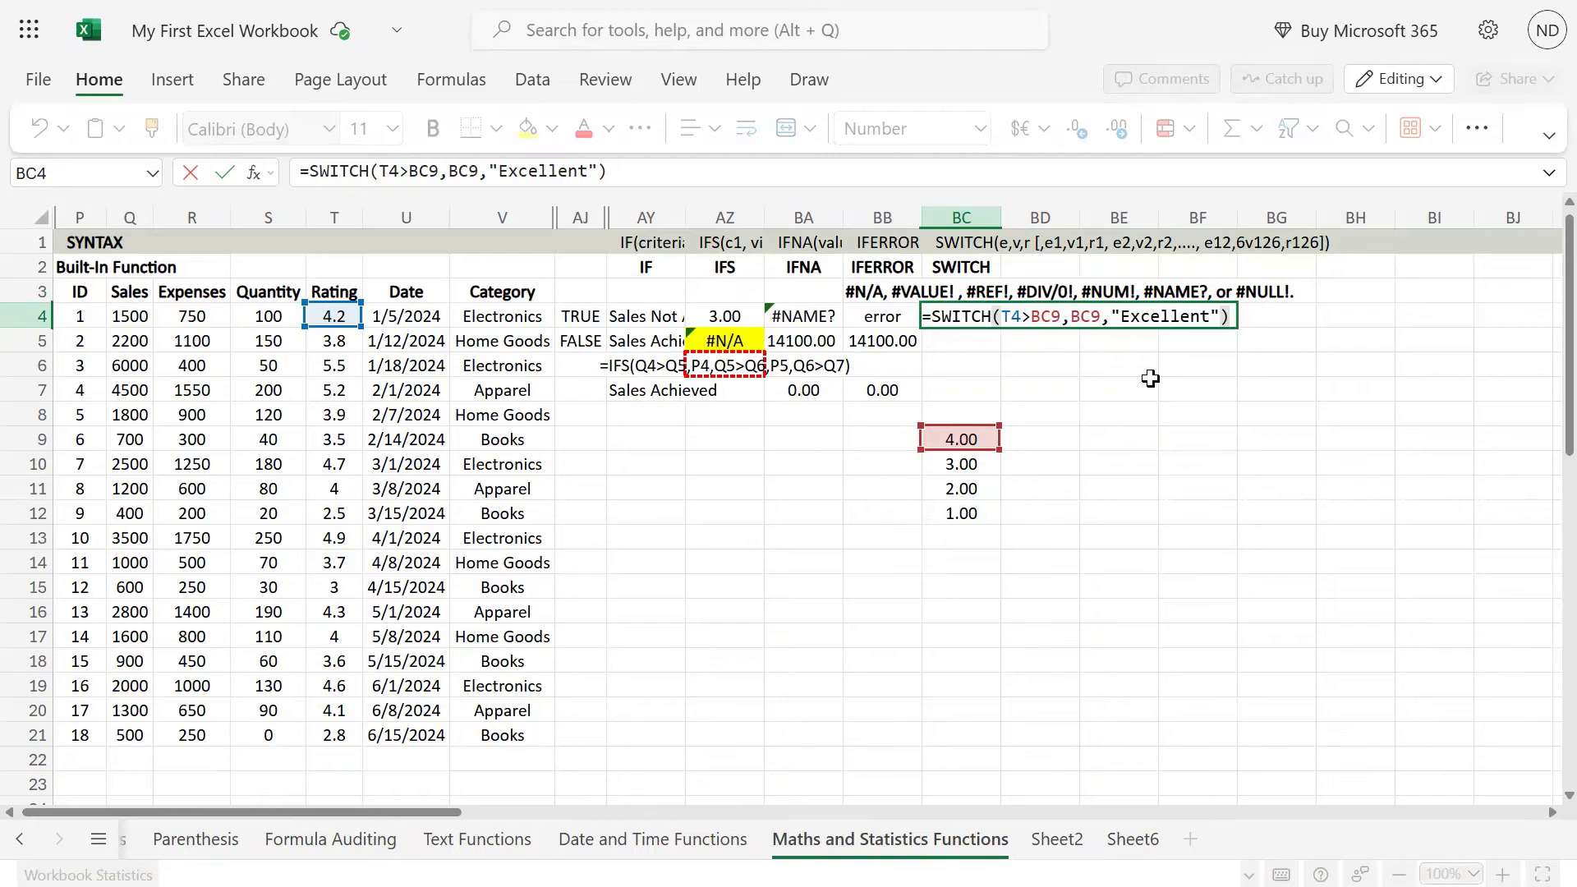
key("Left")
key("Left")
key("Left")
key("Left")
key("Left")
key("Left")
key("Left")
key("Left")
key("Left")
key("Left")
key("Left")
key("Left")
key("Left")
key("Left")
key("Left")
key("Left")
key("Left")
key("Left")
key("Left")
key("Left")
key("Left")
key("Left")
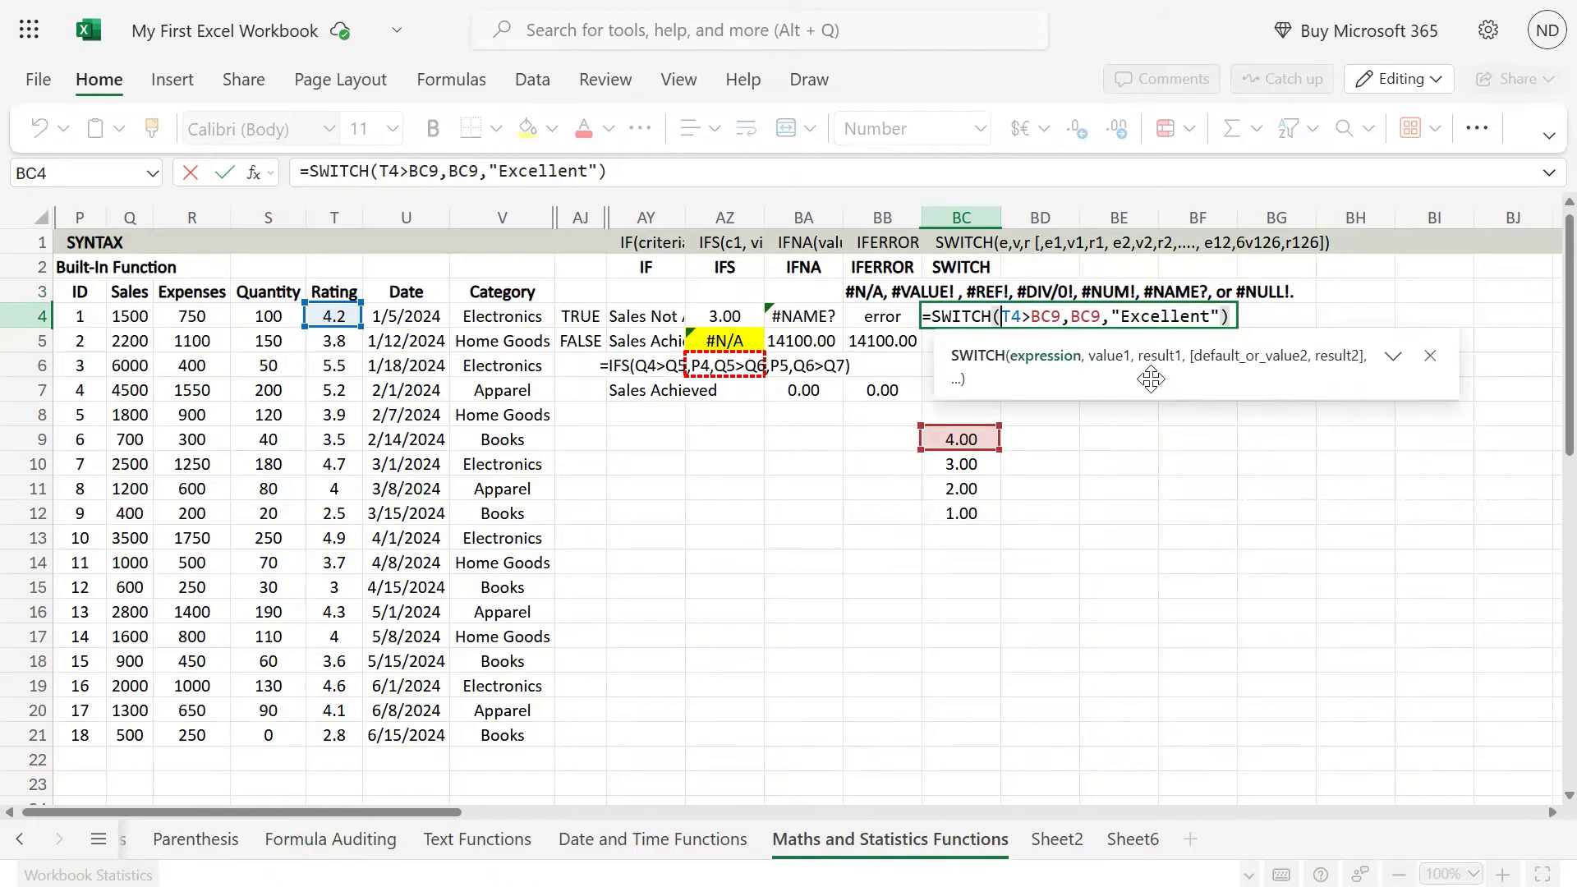
type("true")
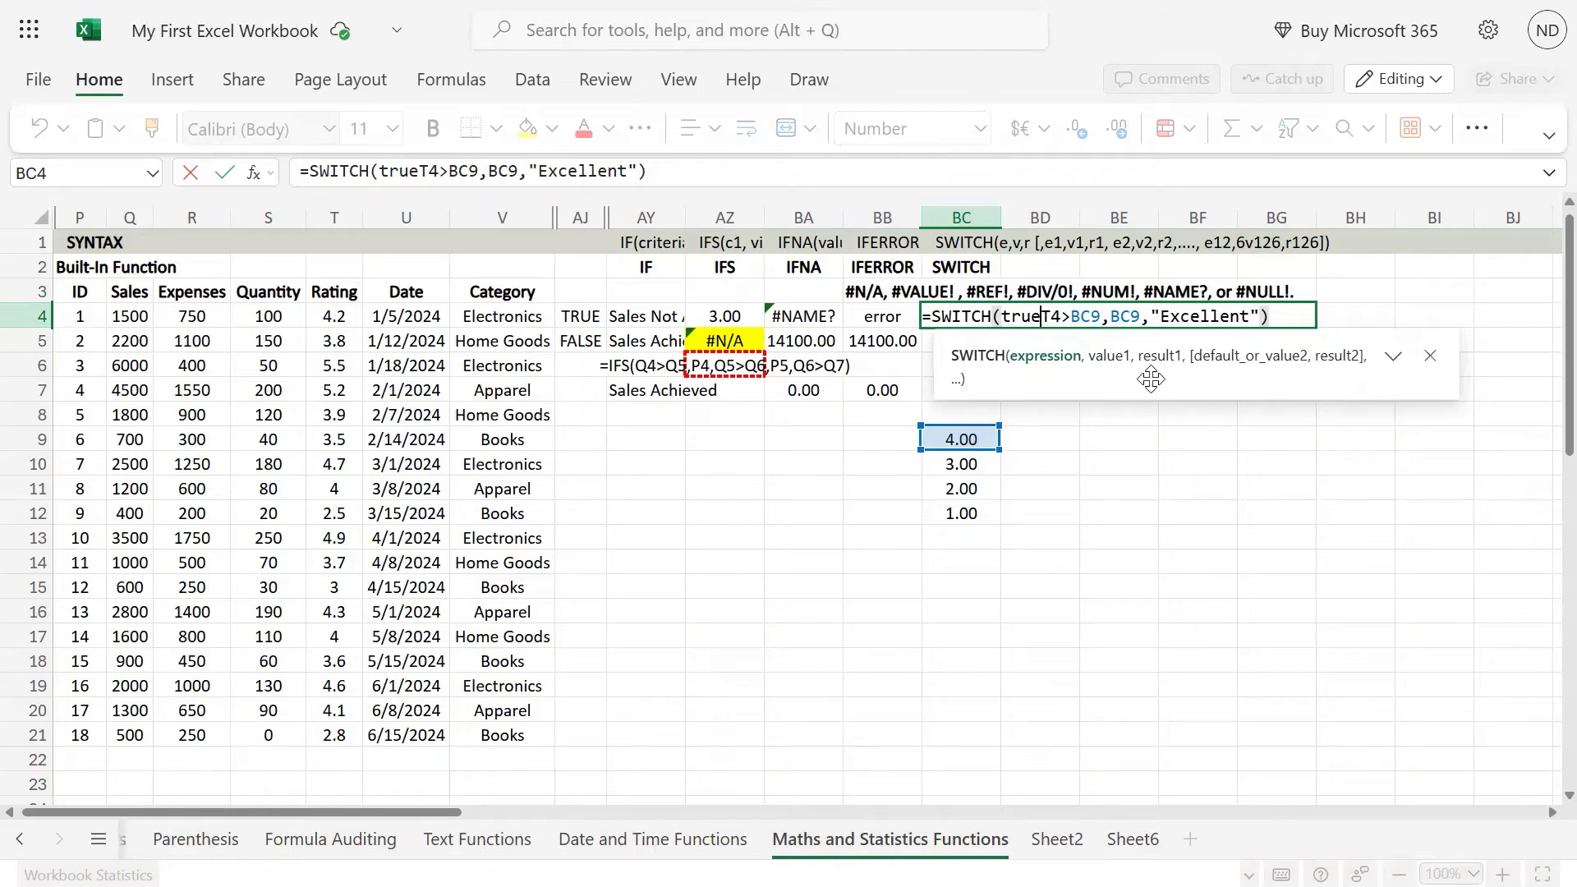
type(",")
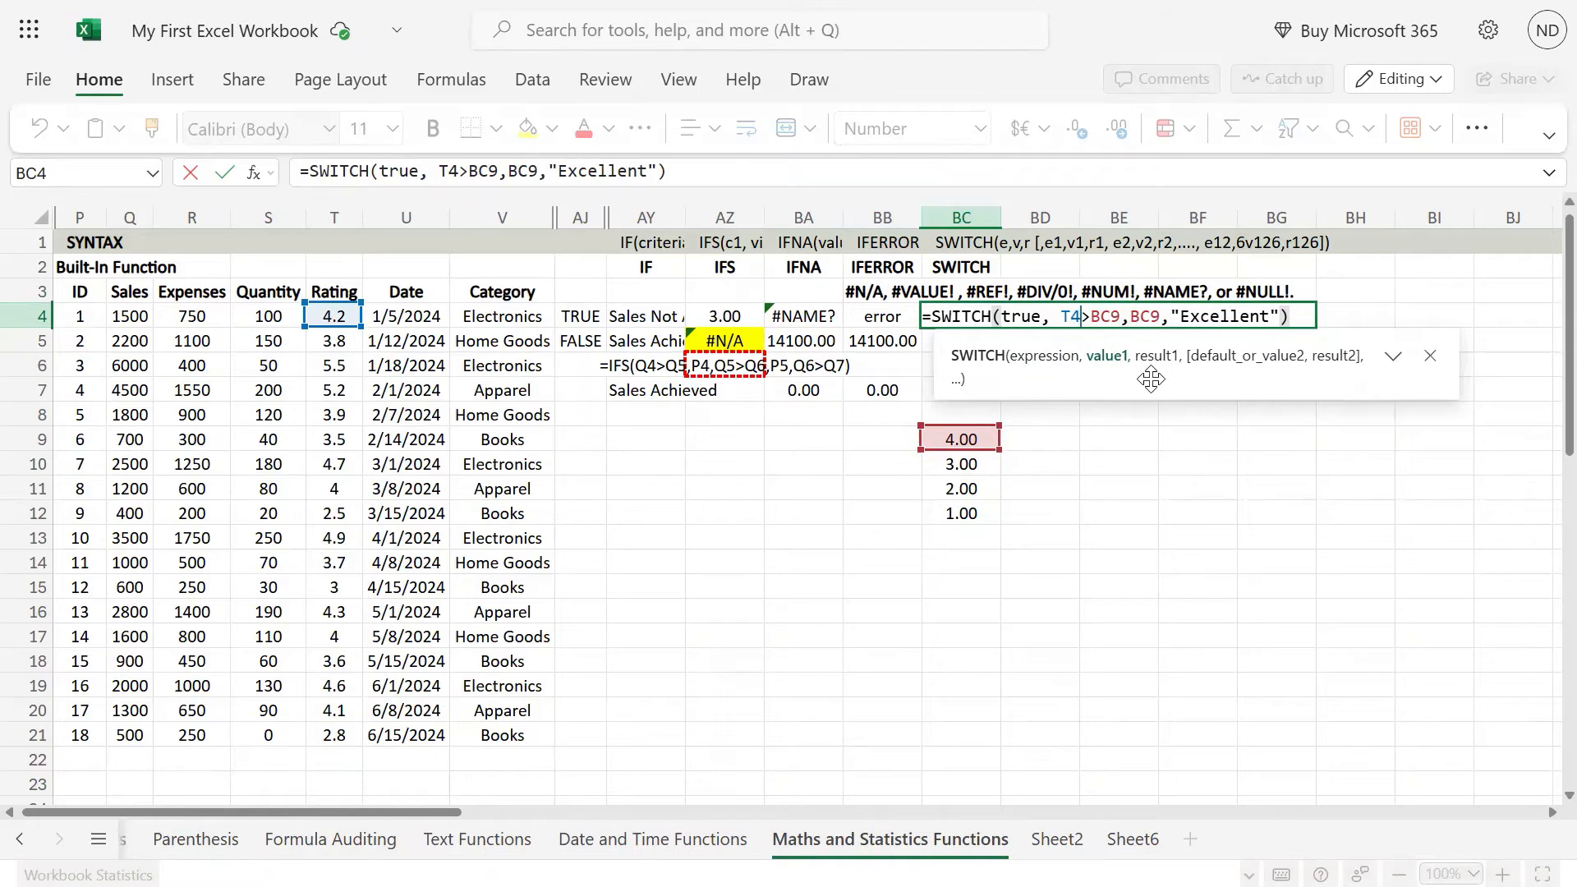
Step: Remove the duplicate BC9 argument and commit BC4 as =SWITCH(TRUE, T4>BC9,"Excellent")
key("Right")
key("Right")
key("Right")
key("Right")
key("Right")
key("BackSpace")
key("BackSpace")
key("BackSpace")
key("BackSpace")
key("BackSpace")
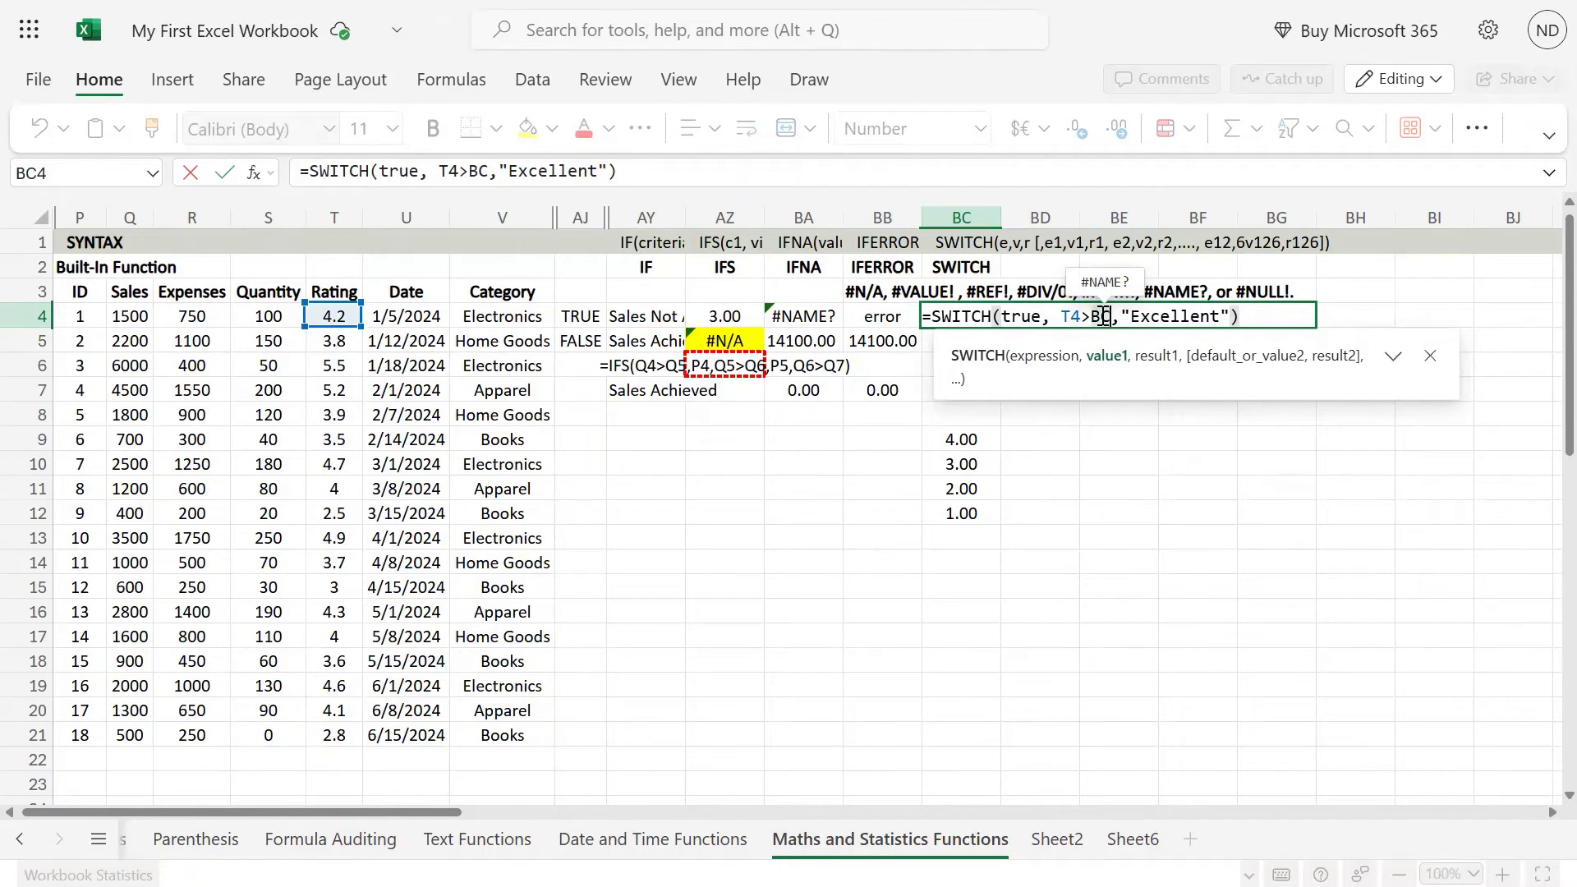
type("9")
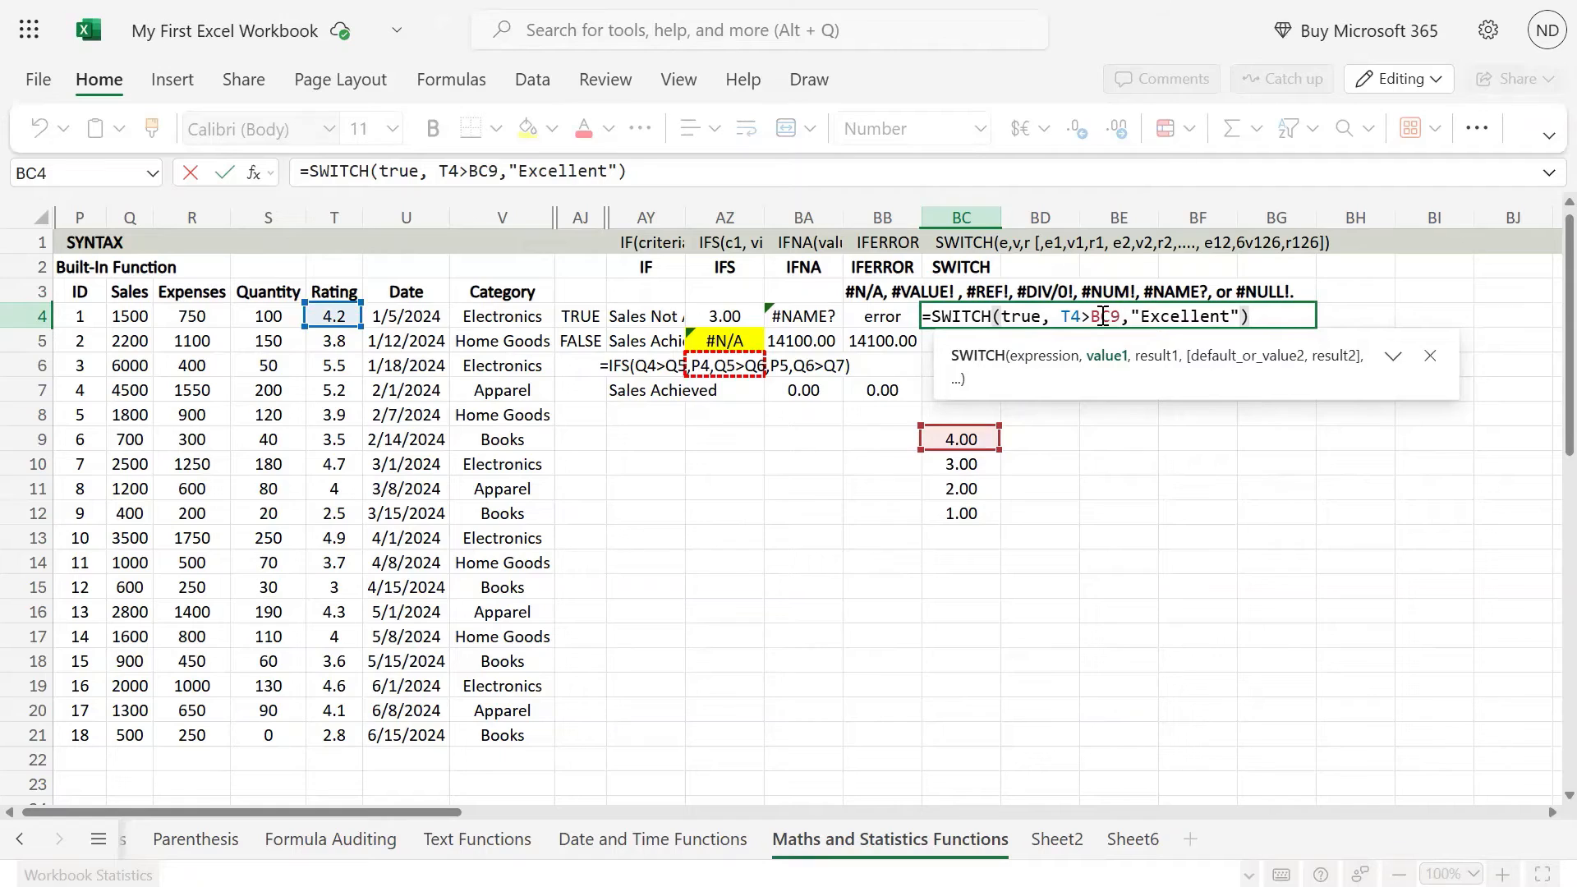
type("99")
key("BackSpace")
key("BackSpace")
key("Return")
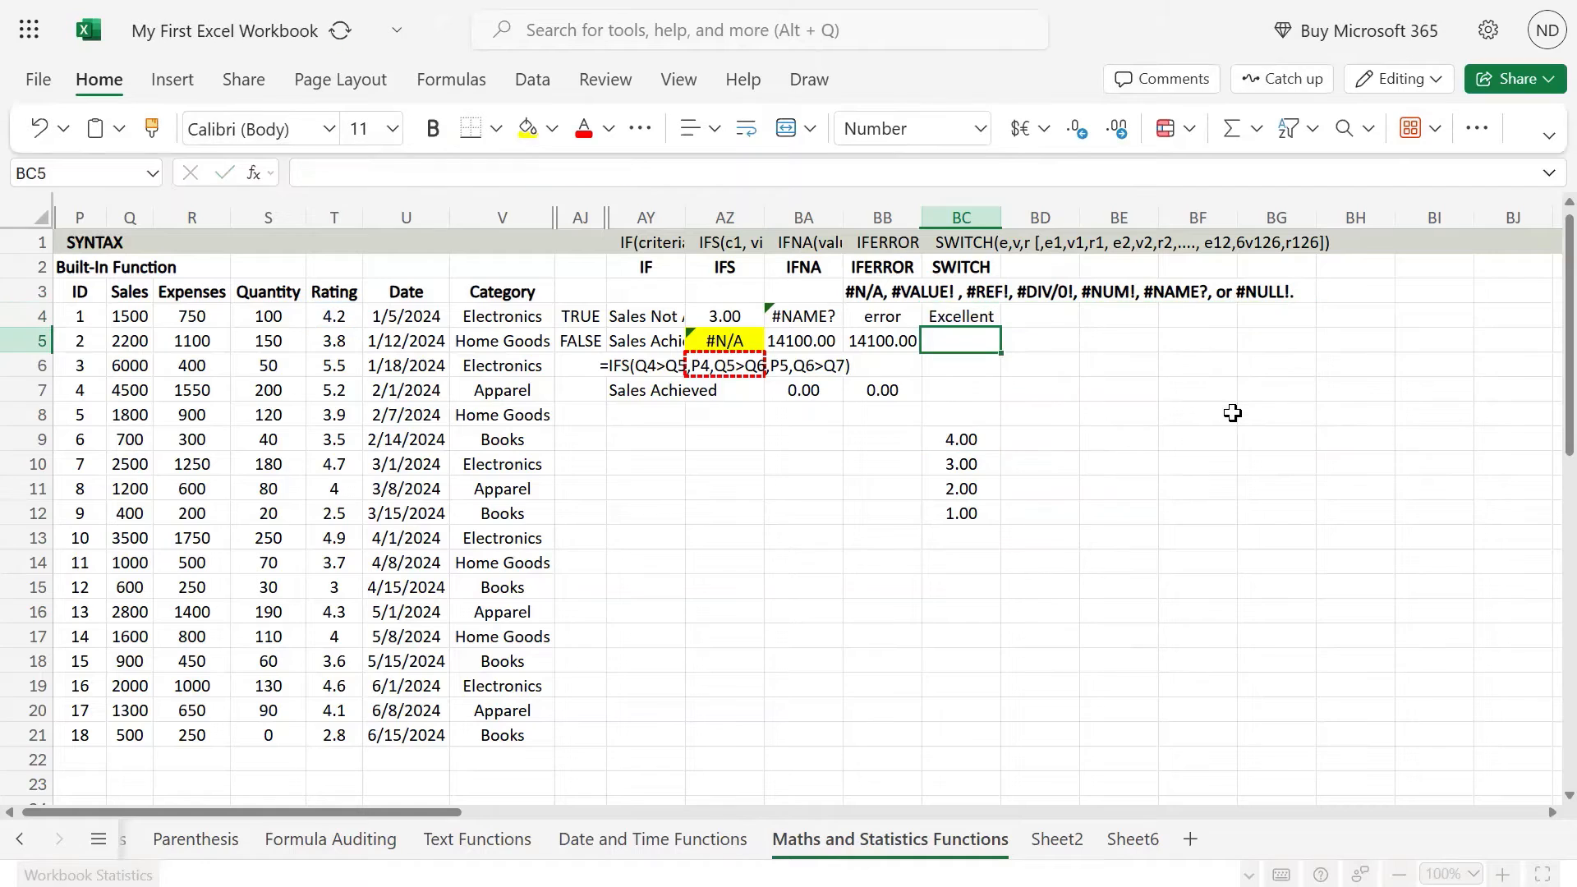
Step: Append a comma and an empty argument after "Excellent" in the BC4 formula and commit it
key("Up")
key("XF86AudioLowerVolume")
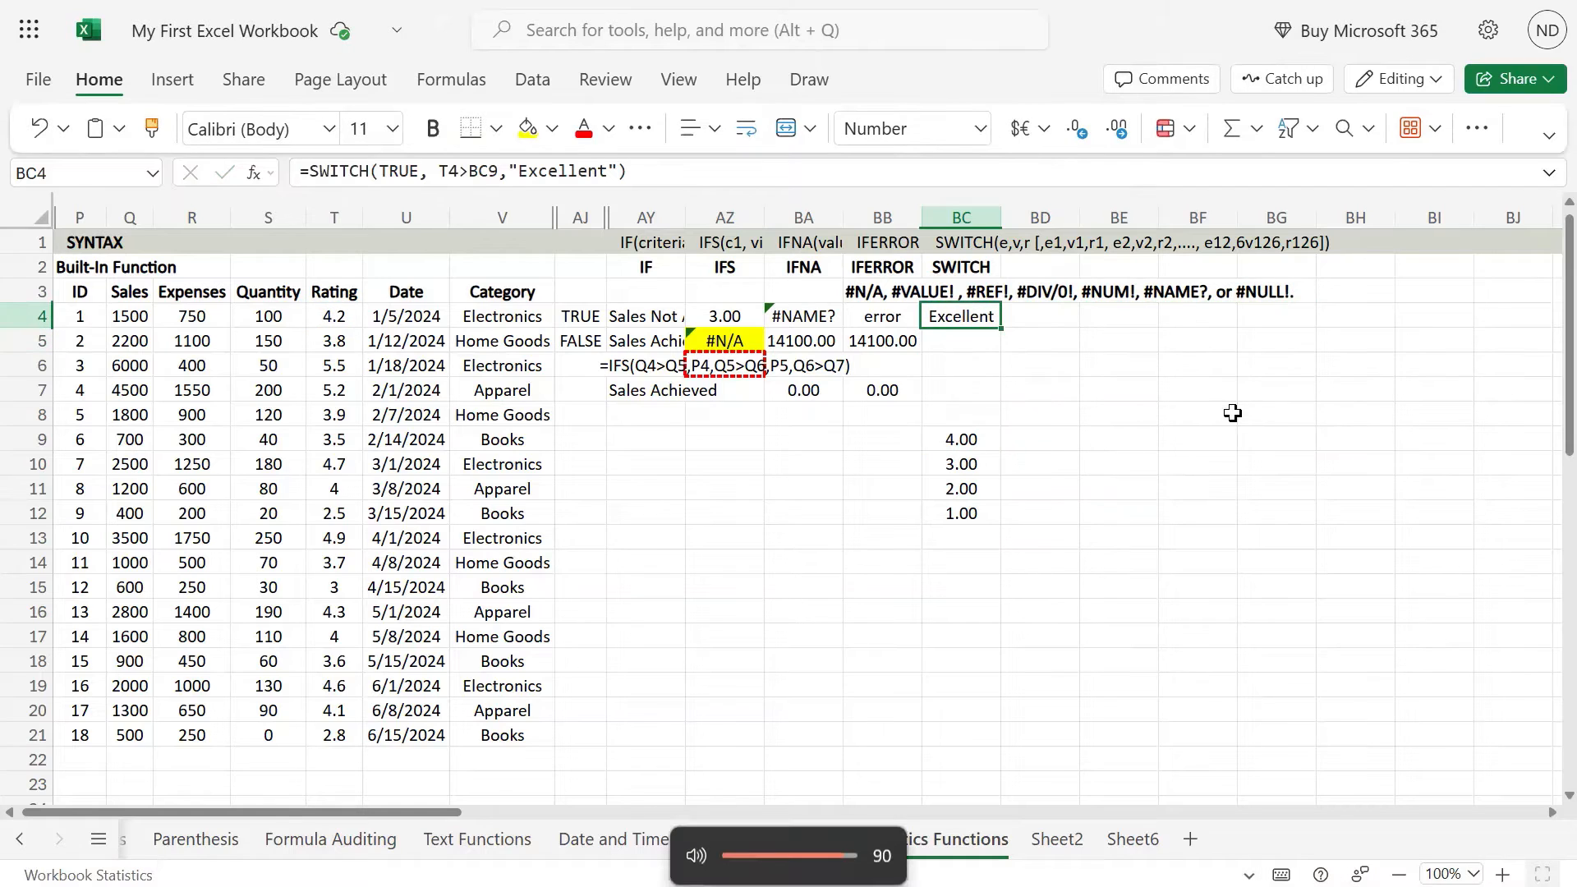
key("F2")
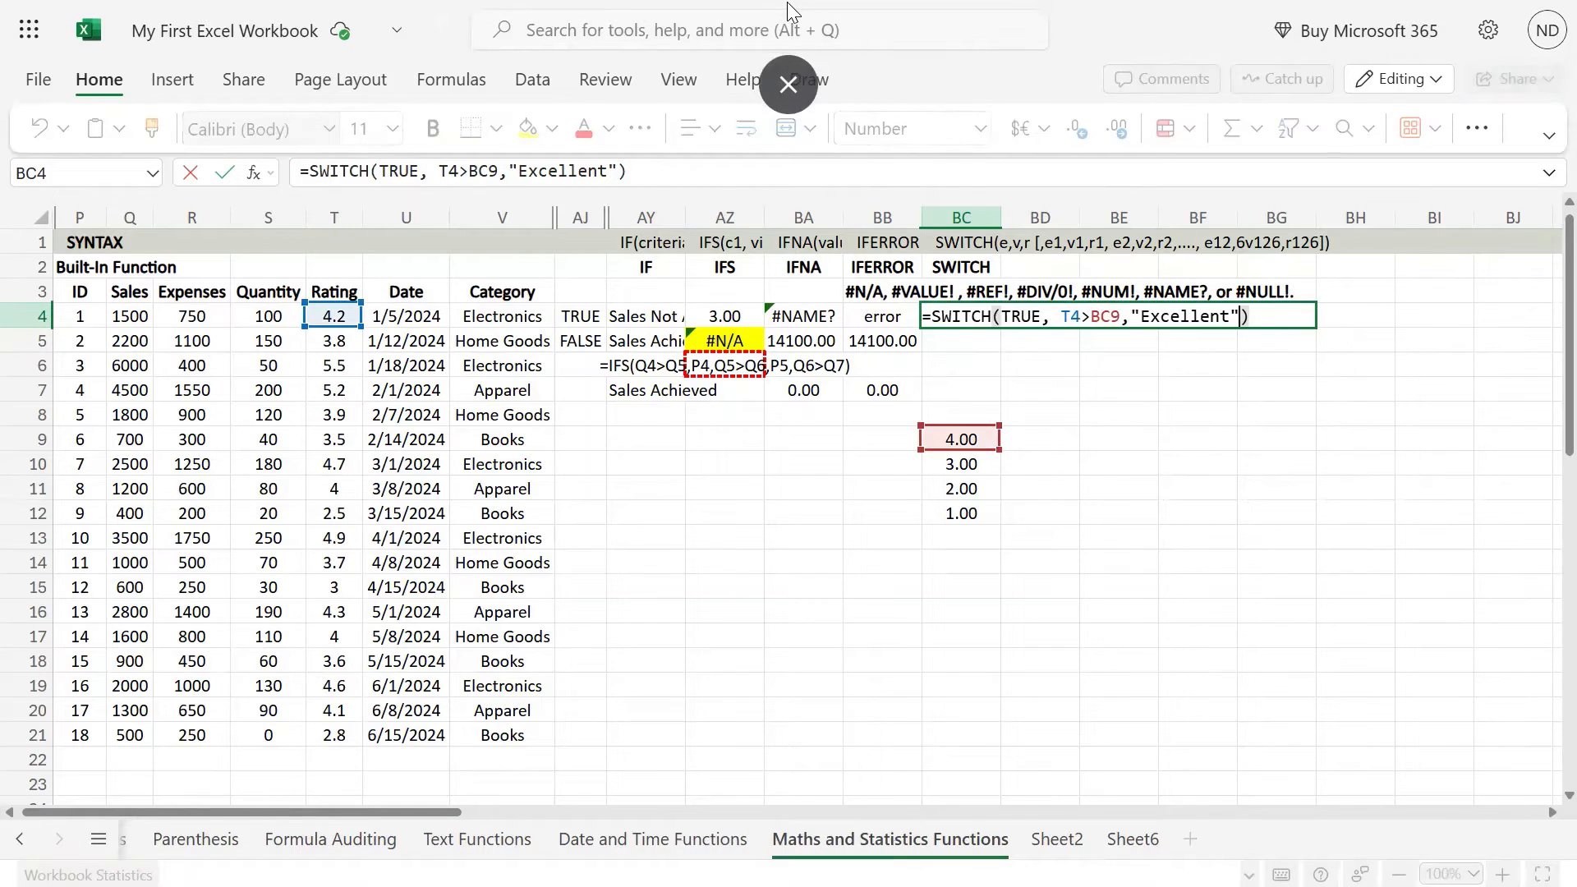
type(",")
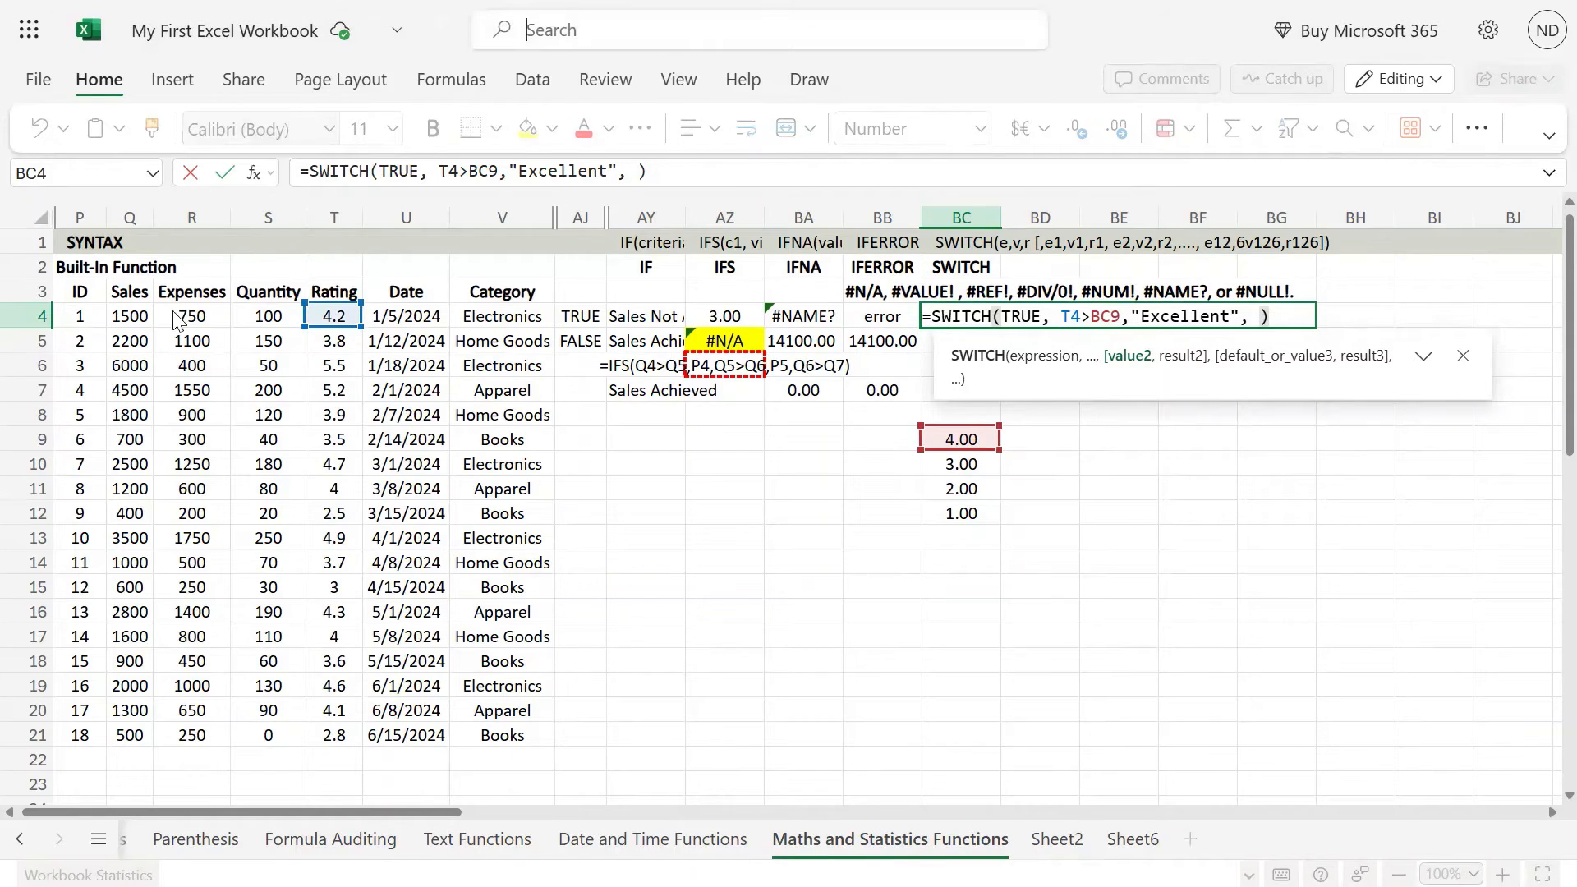
key("ctrl+Return")
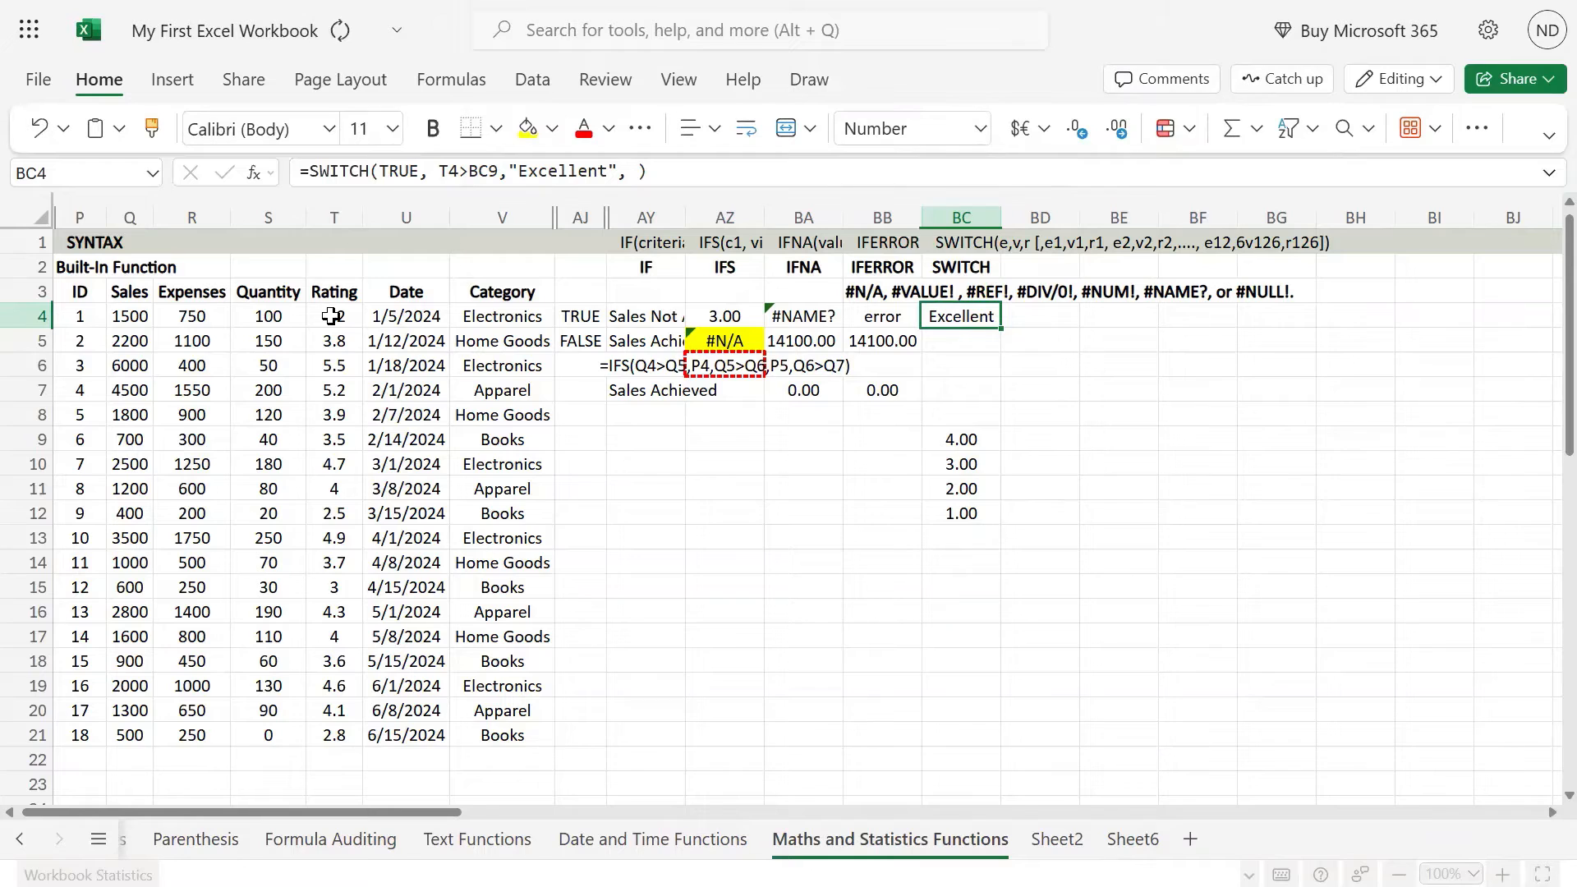
key("XF86AudioLowerVolume")
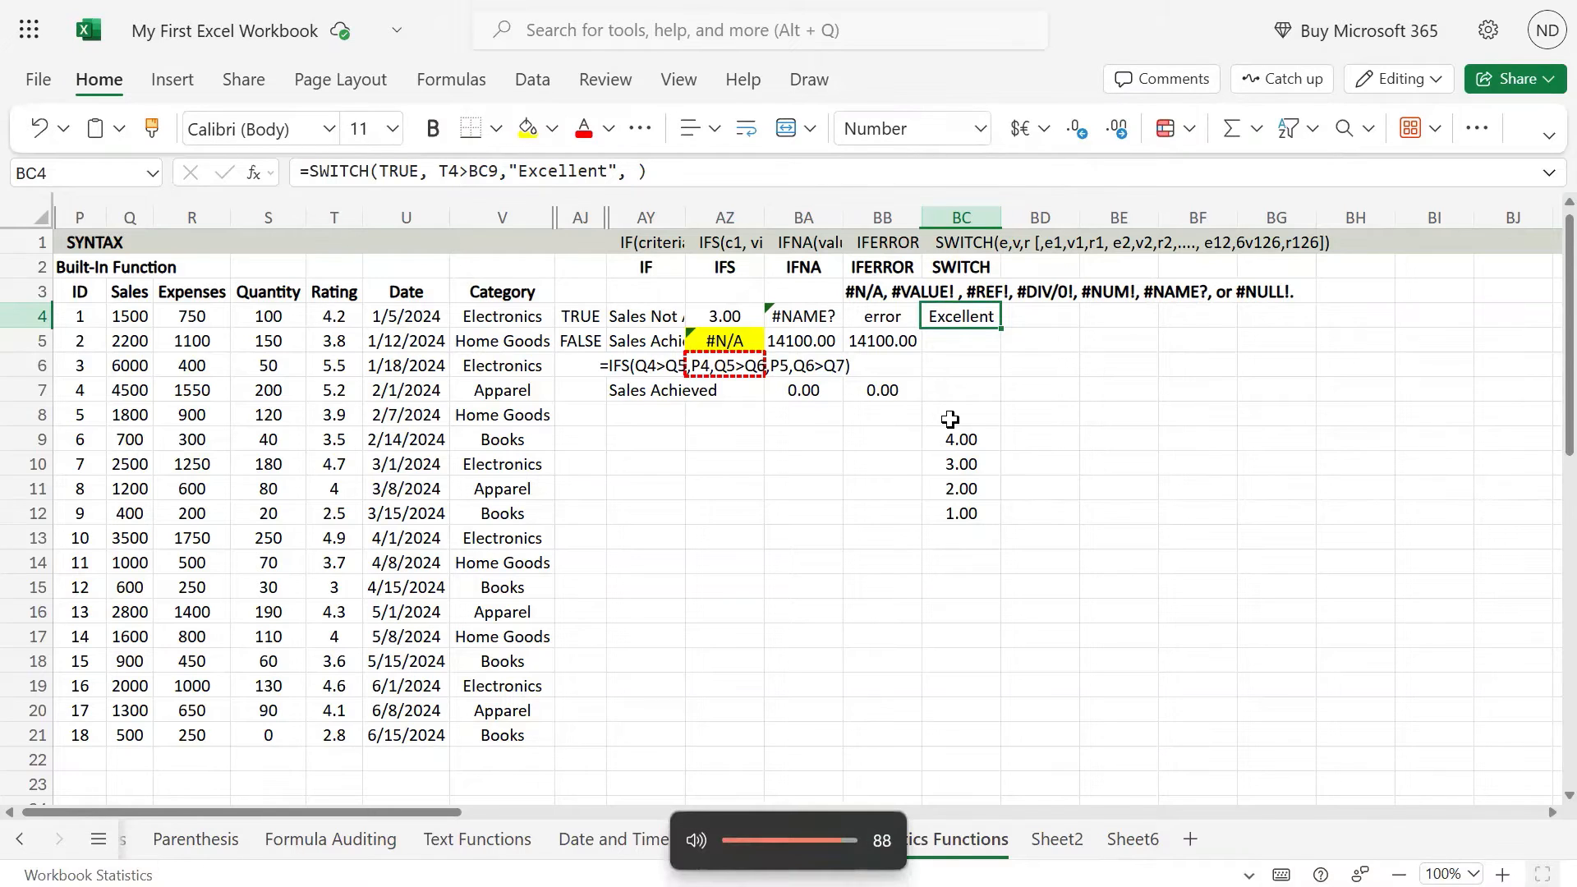
Step: Add T4>=3 as the second condition of the SWITCH formula in BC4
key("F2")
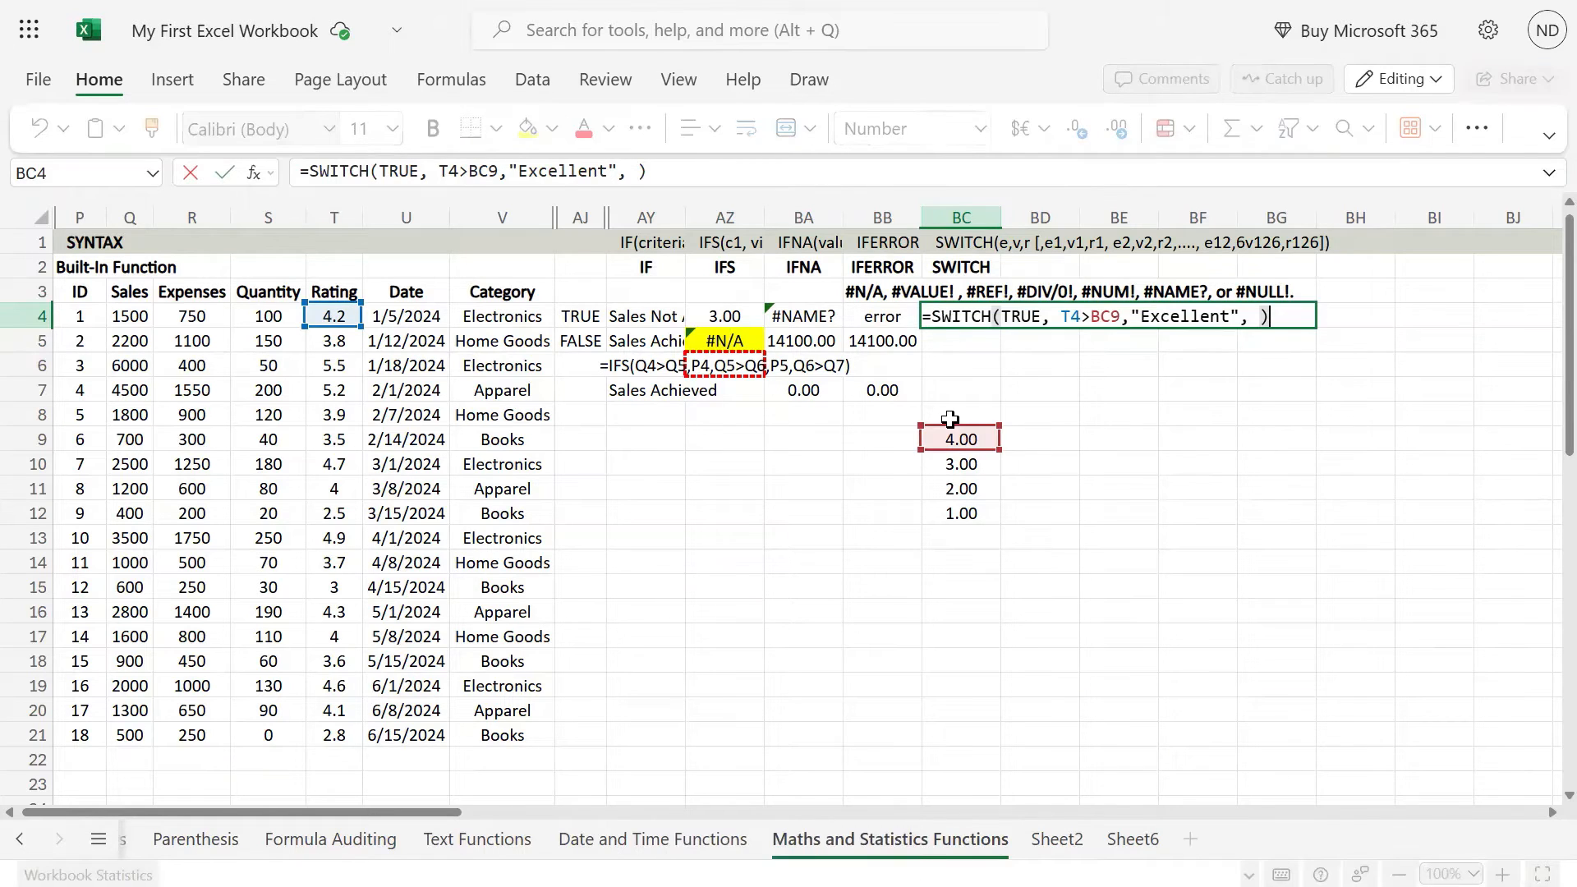
key("Left")
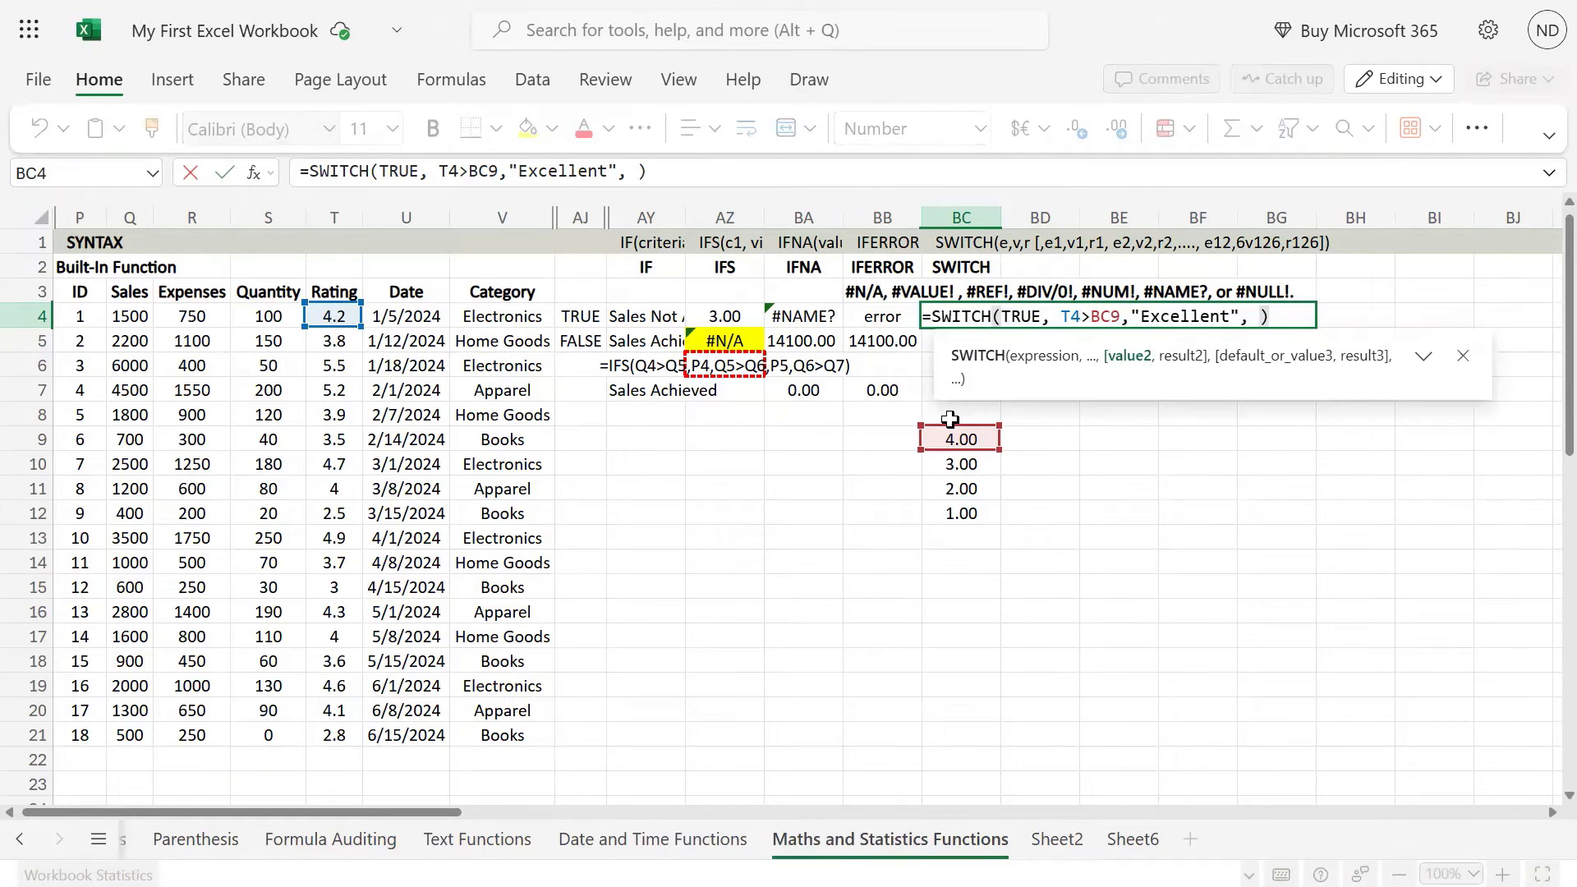
left_click(345, 318)
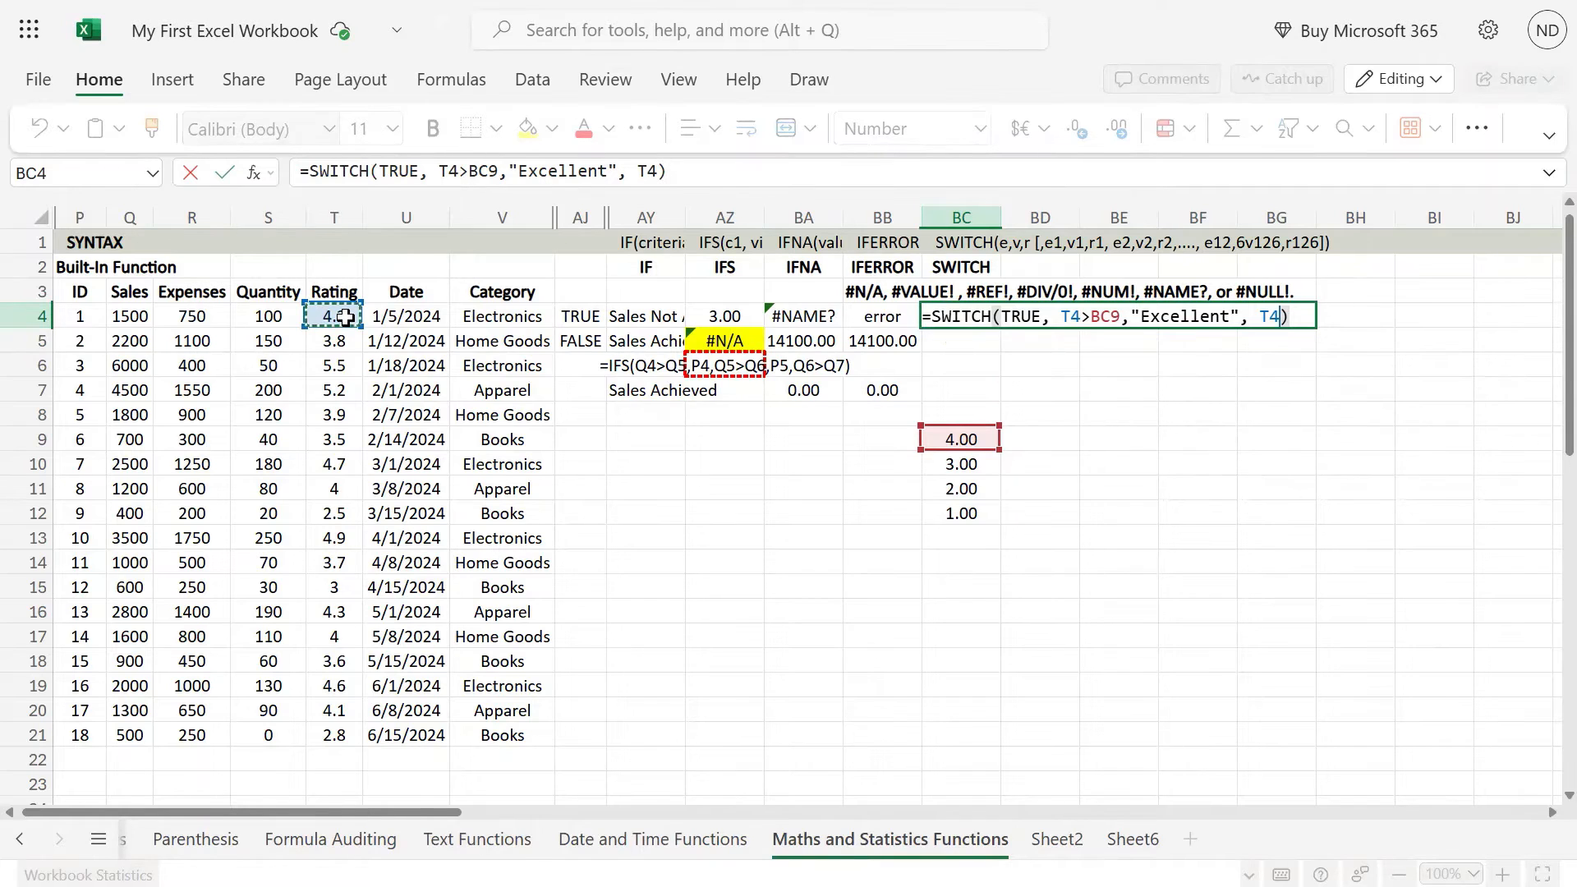
type("<")
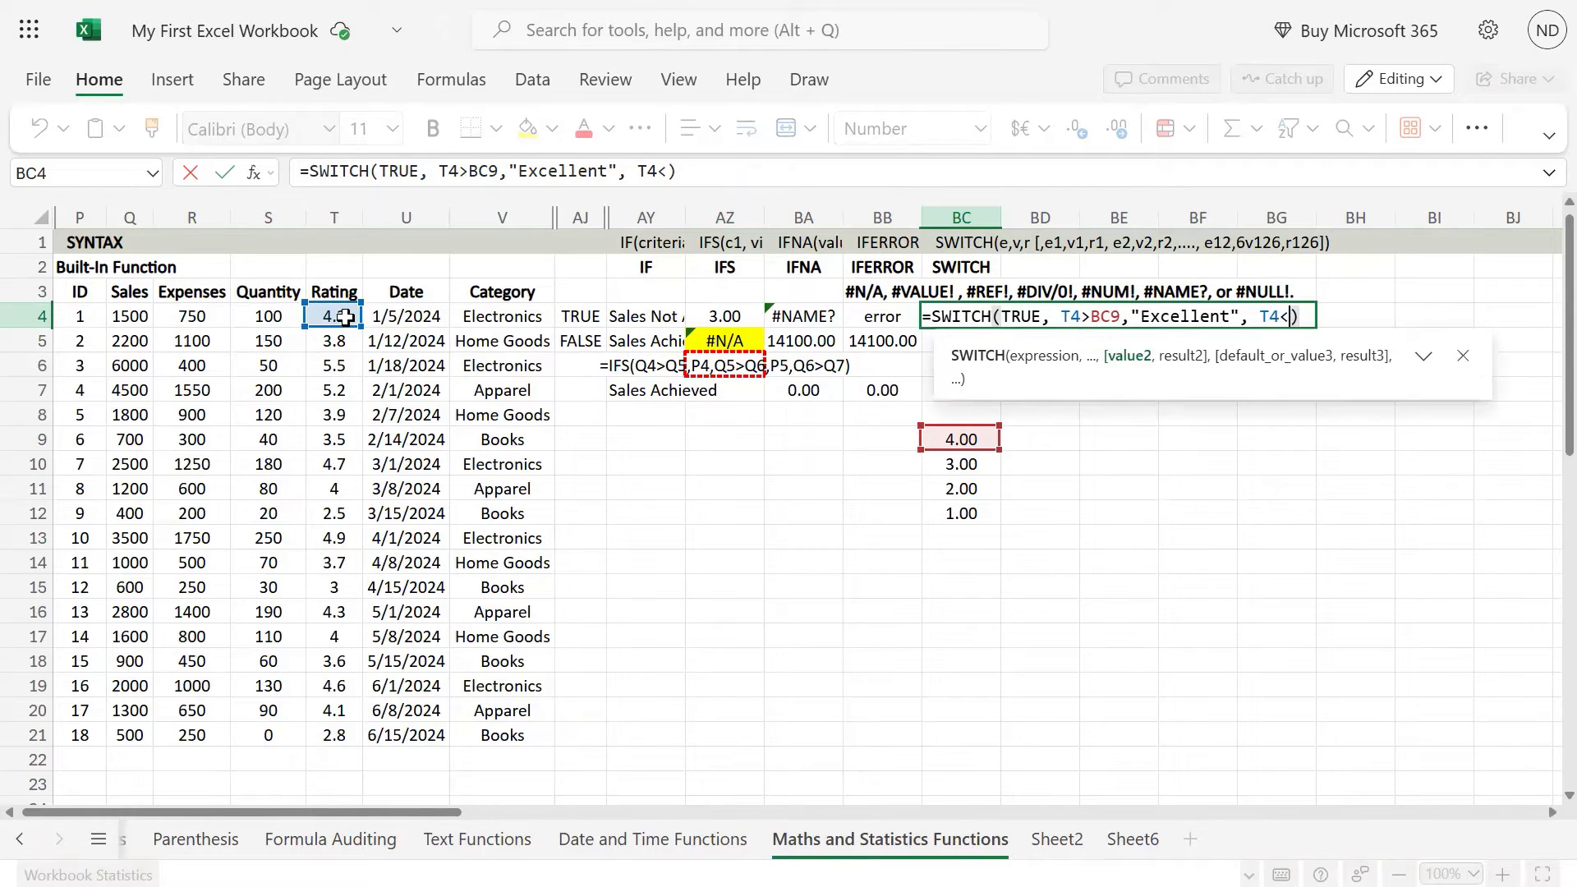
key("BackSpace")
type(">=")
type("3,\"")
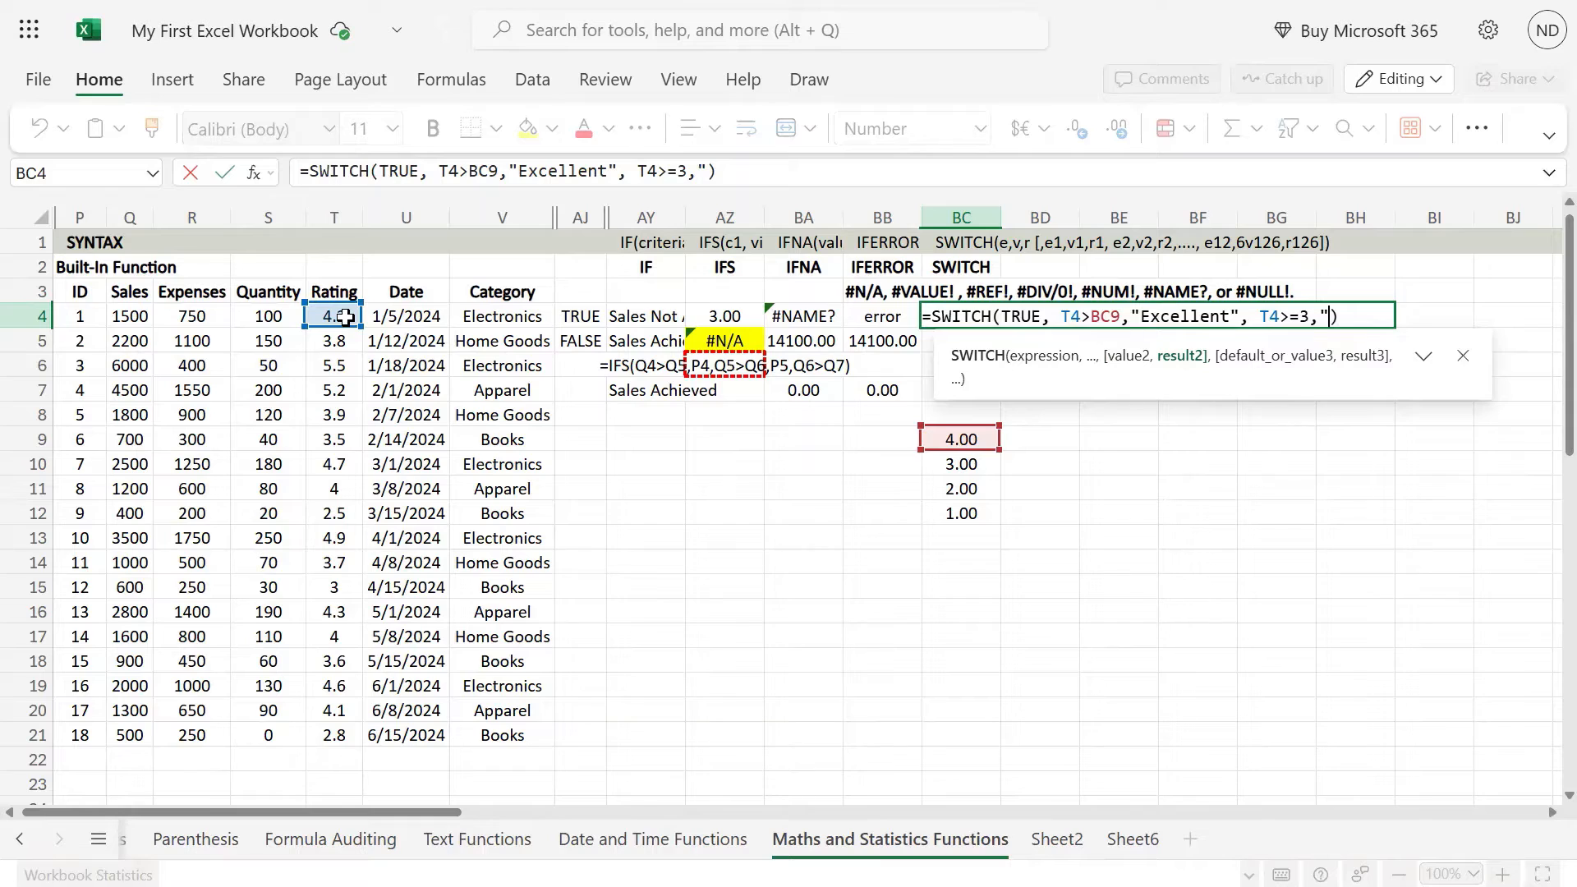
type("good")
Step: Enter Good after an opening quotation mark as the result of the T4>=3 condition
key("BackSpace")
key("BackSpace")
key("BackSpace")
key("BackSpace")
type("Good")
Step: Replace the 3 in the second condition with cell BC10 so it reads T4>=BC10
left_click(693, 170)
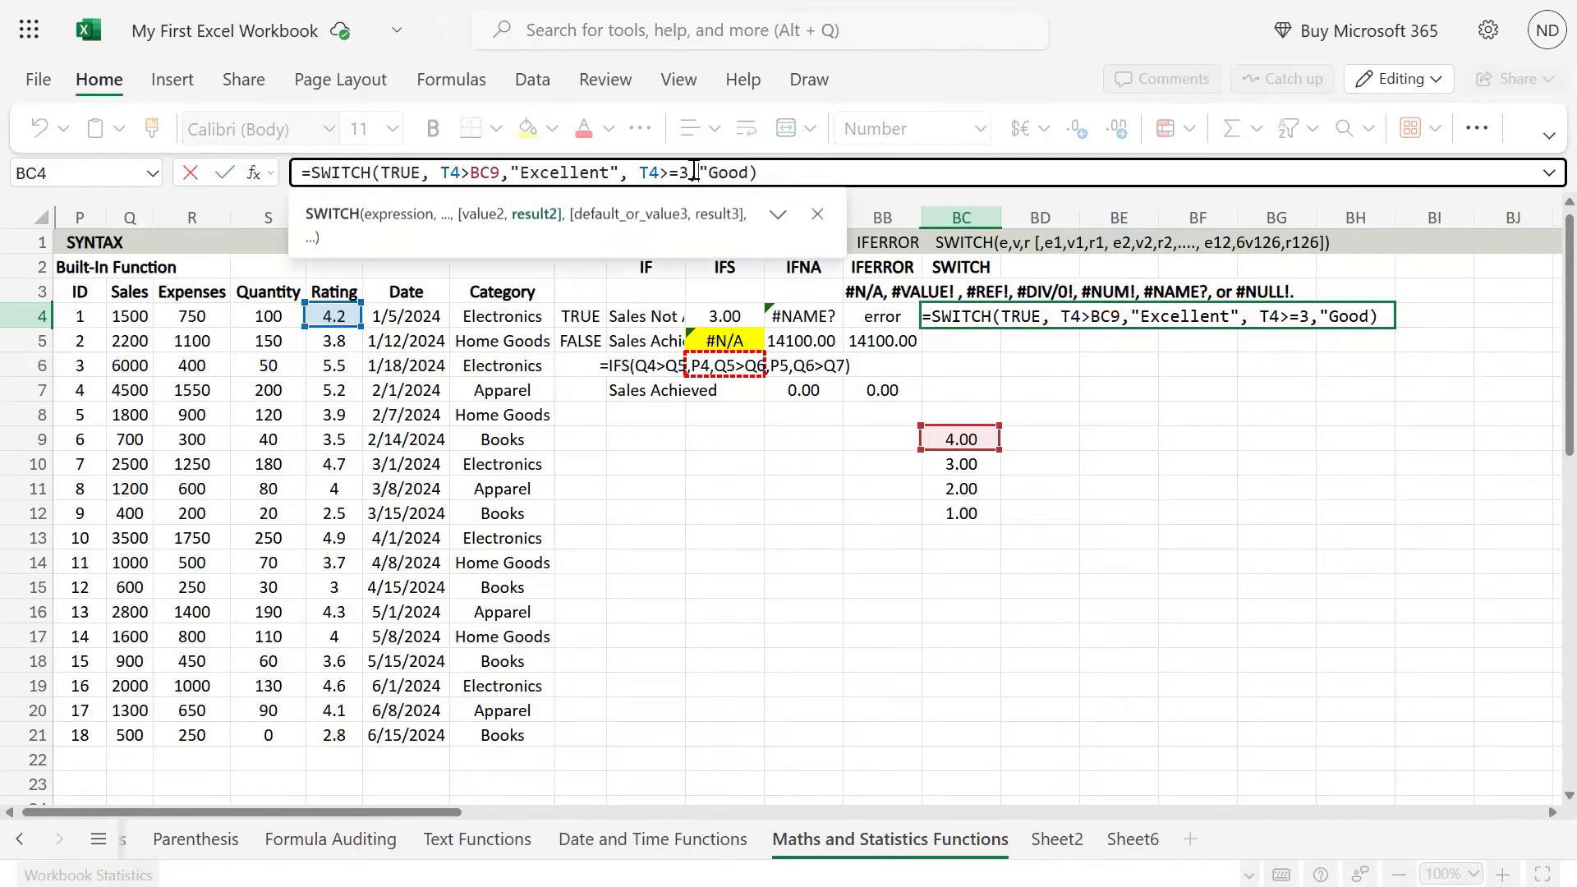
type("\\")
key("BackSpace")
key("BackSpace")
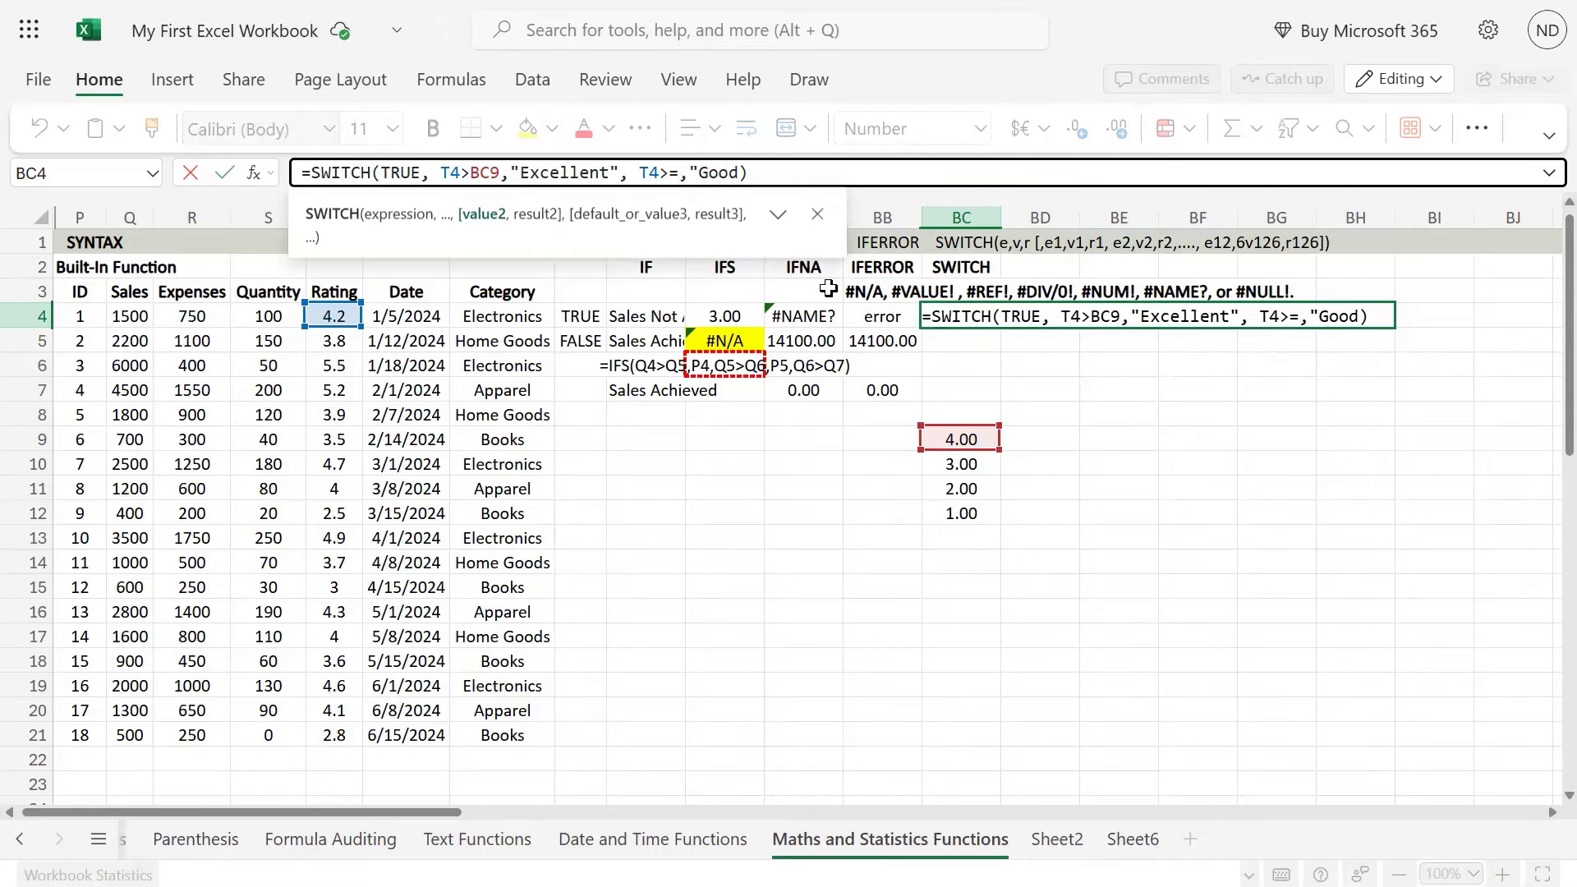
left_click(962, 464)
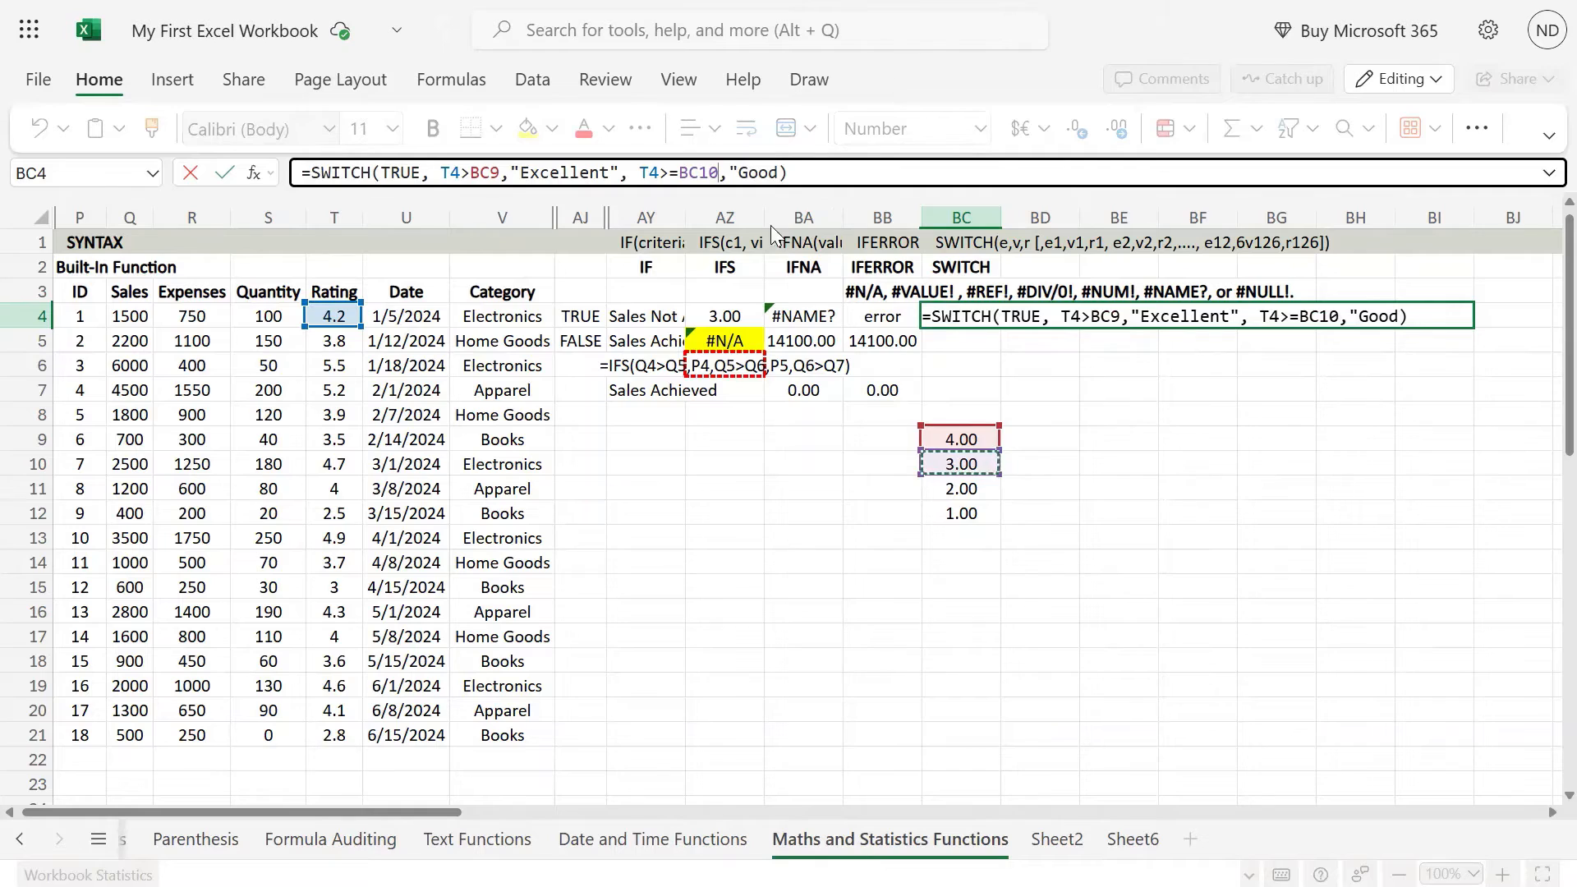
Step: Close the "Good" text in the BC4 formula and add T4>2 as the third condition
left_click(785, 172)
type("\"")
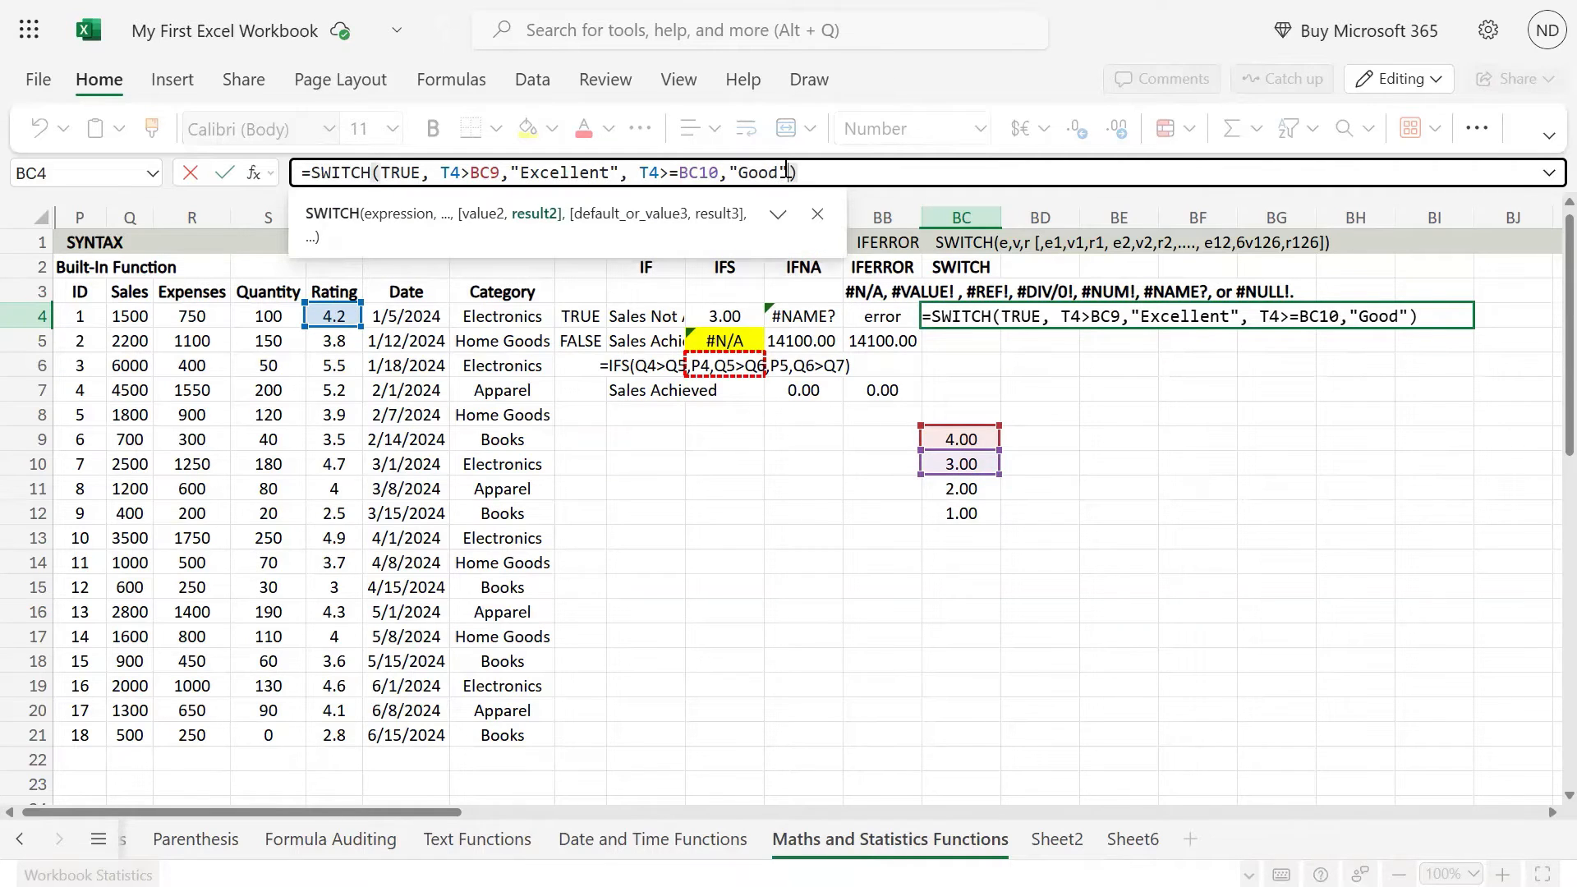
type(",")
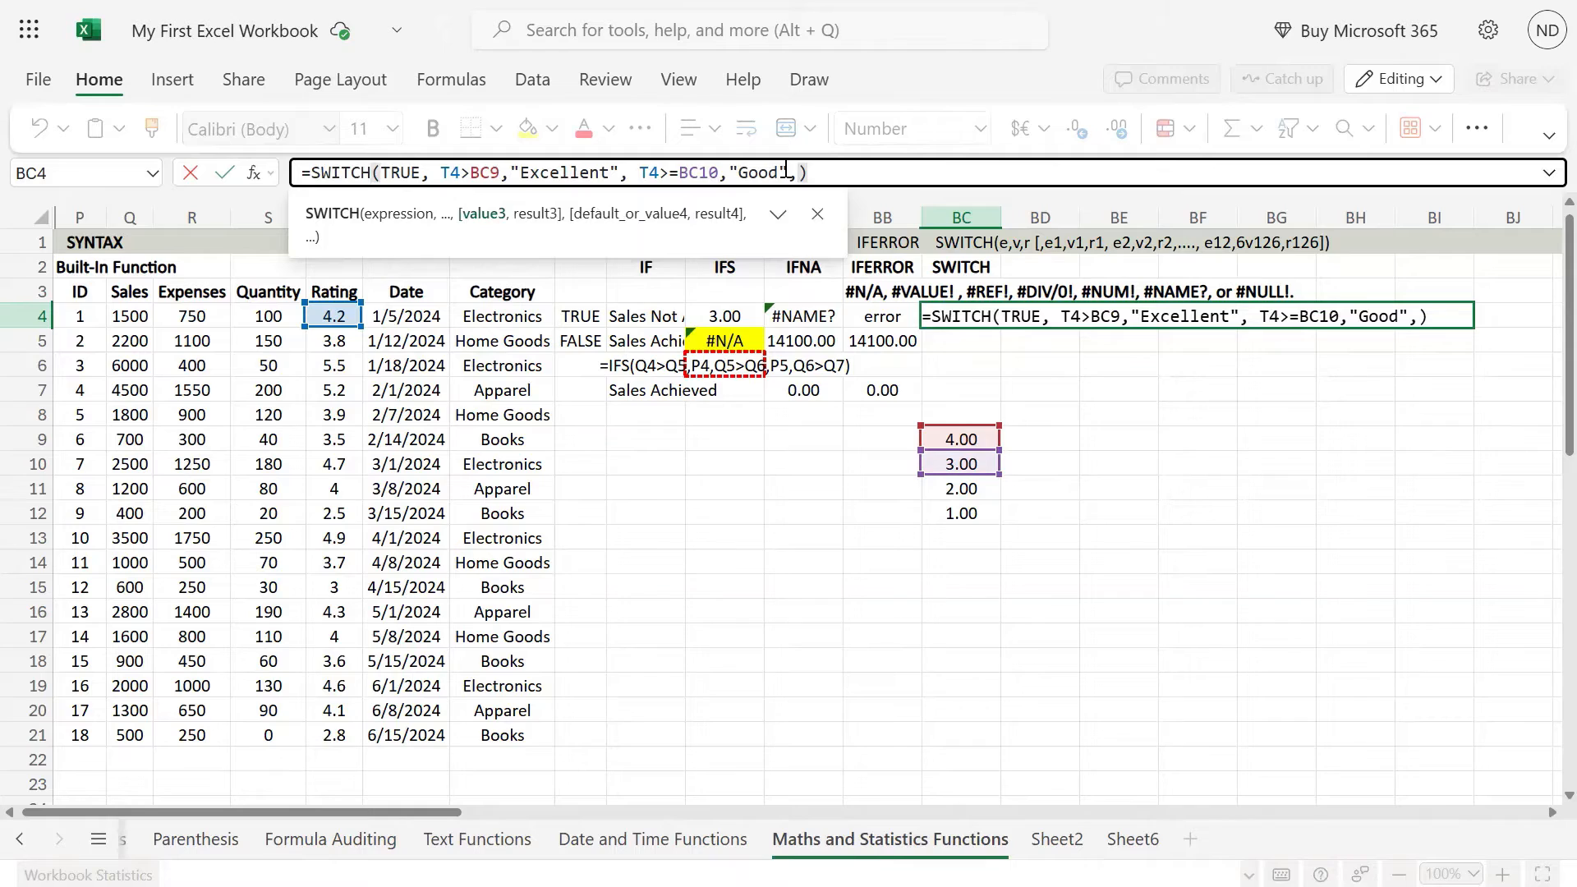
left_click(337, 314)
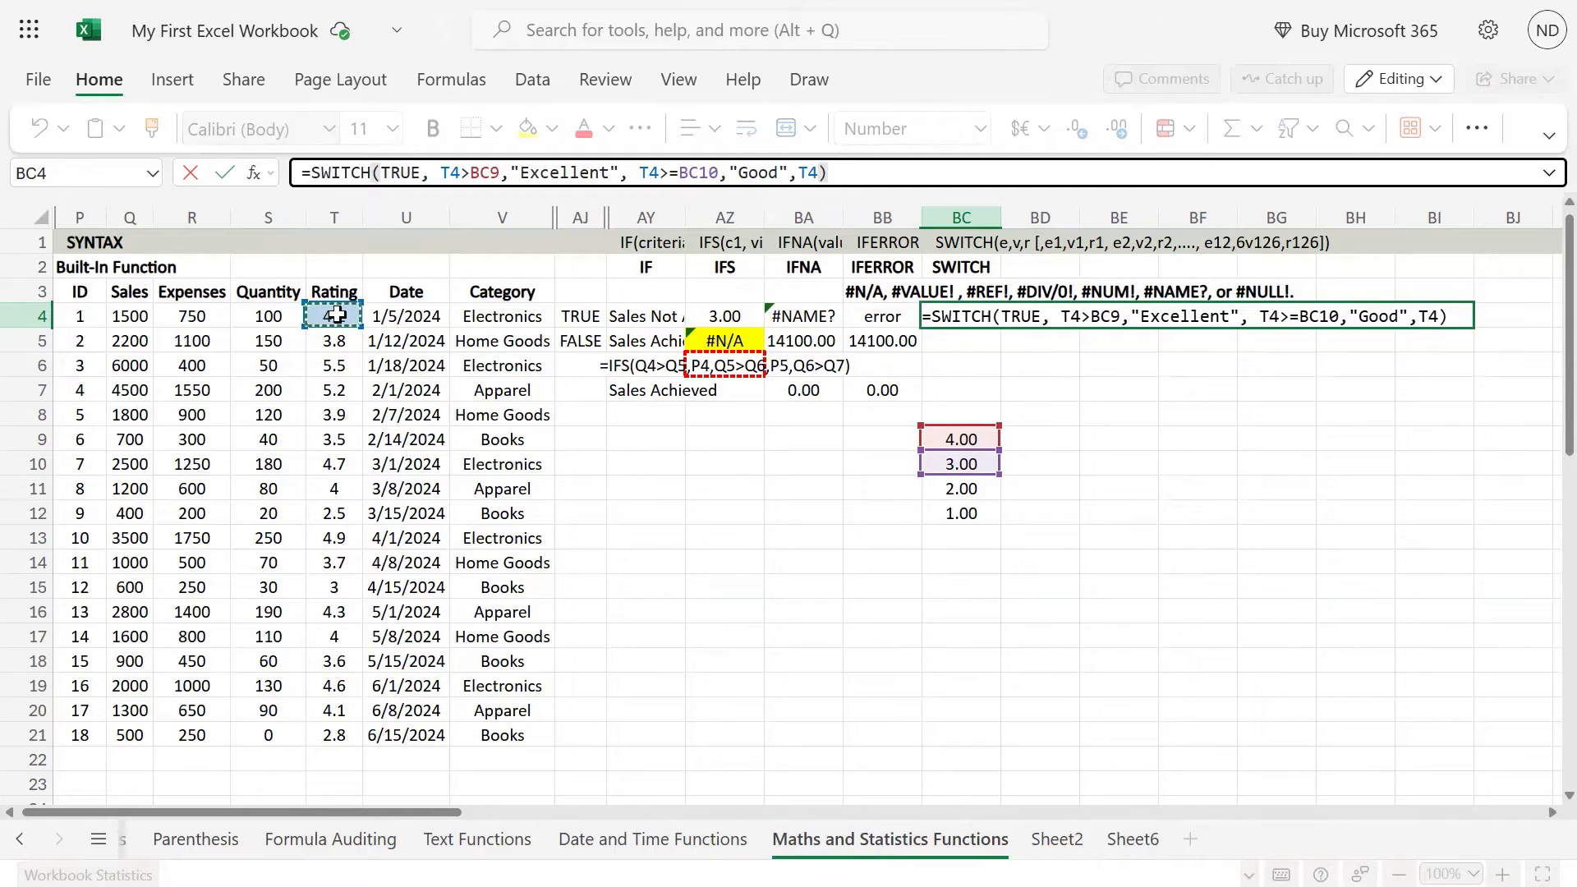
type(">")
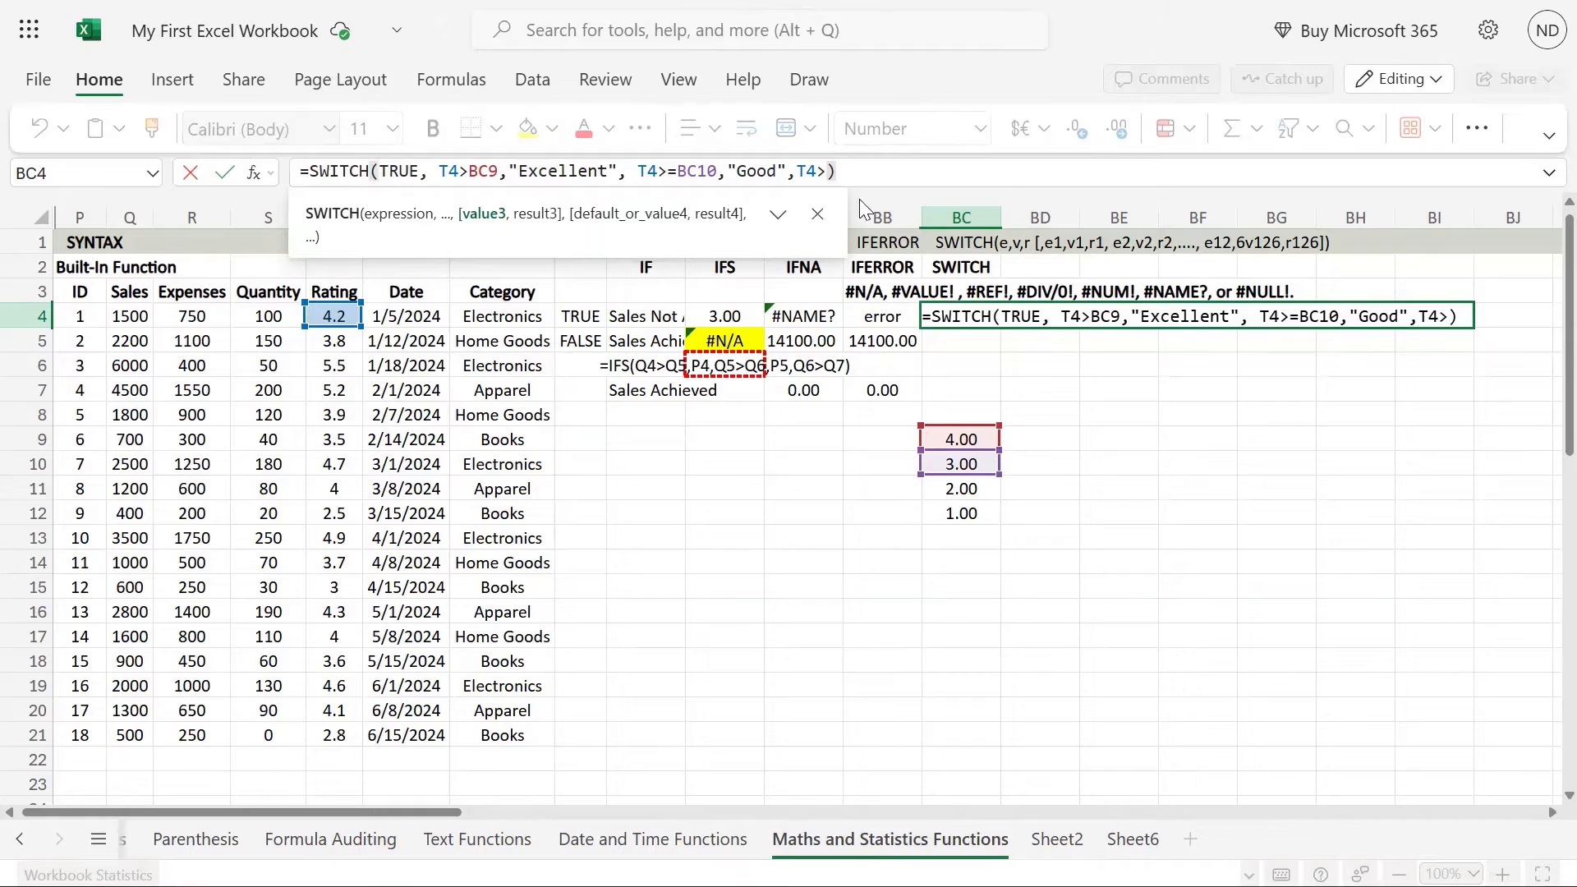
left_click(825, 171)
type("2")
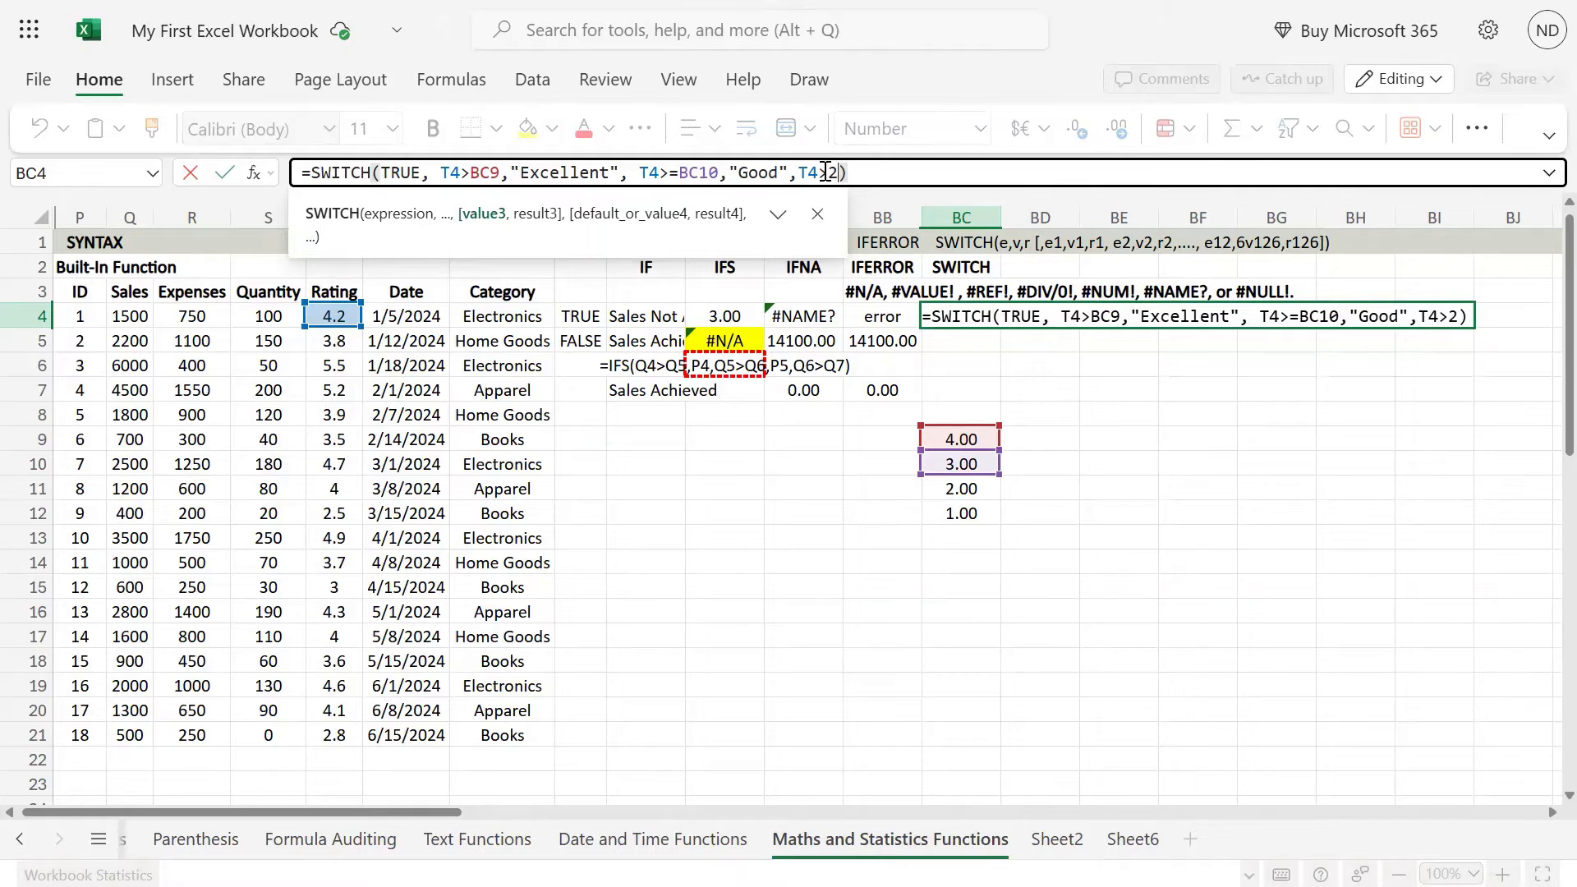
type(",\"")
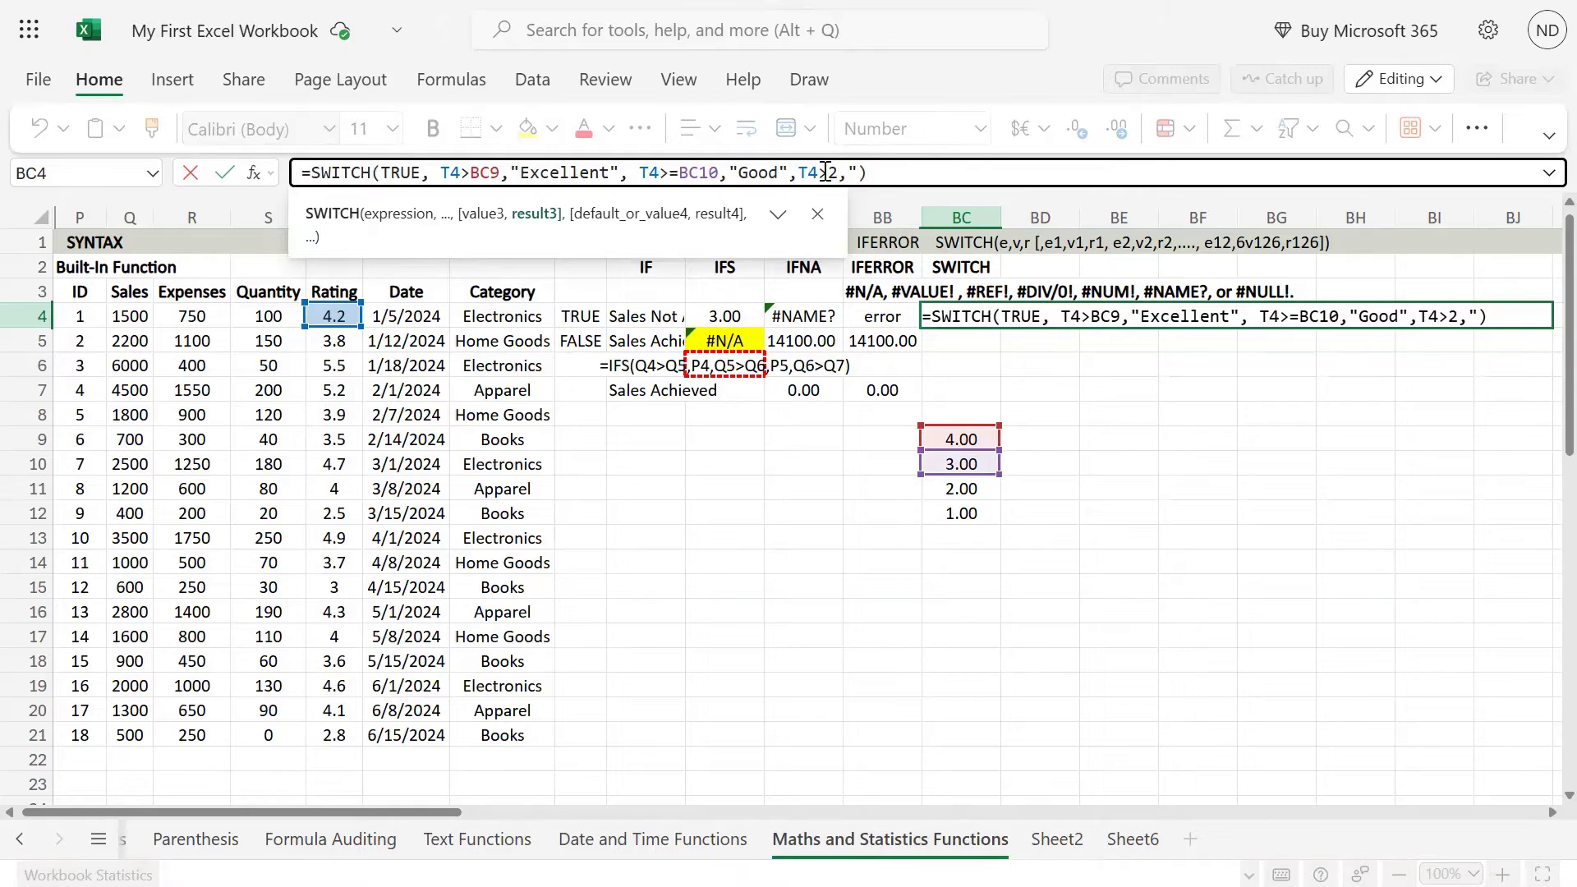
type("Aevrag")
Step: Enter "Average" as the result of the T4>2 condition, followed by a comma
key("BackSpace")
key("BackSpace")
key("BackSpace")
key("BackSpace")
key("BackSpace")
type("verage")
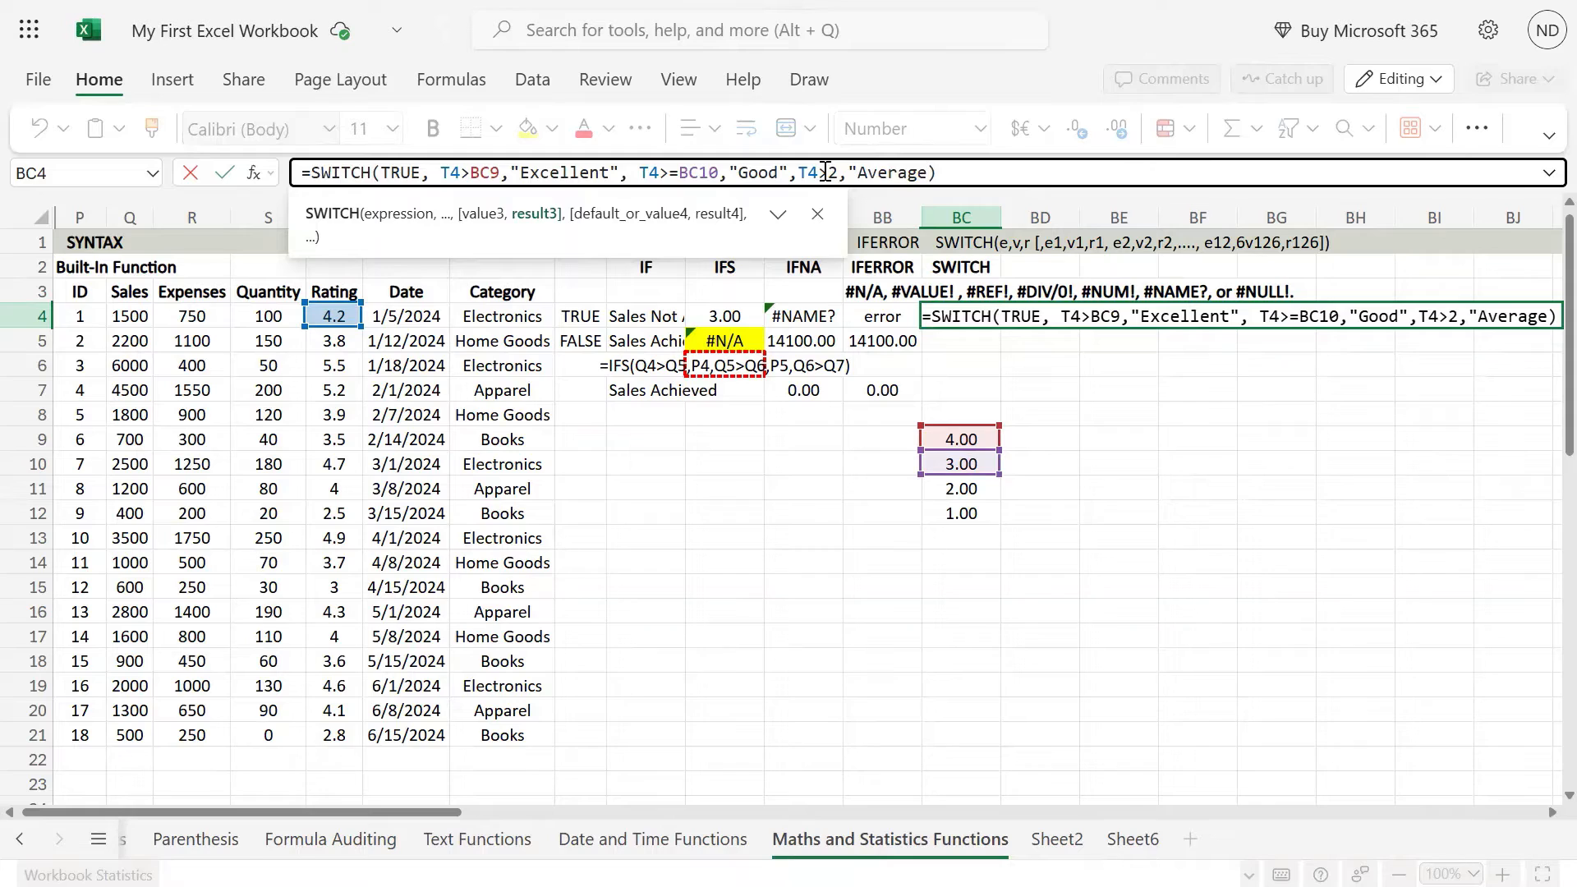
type("\",")
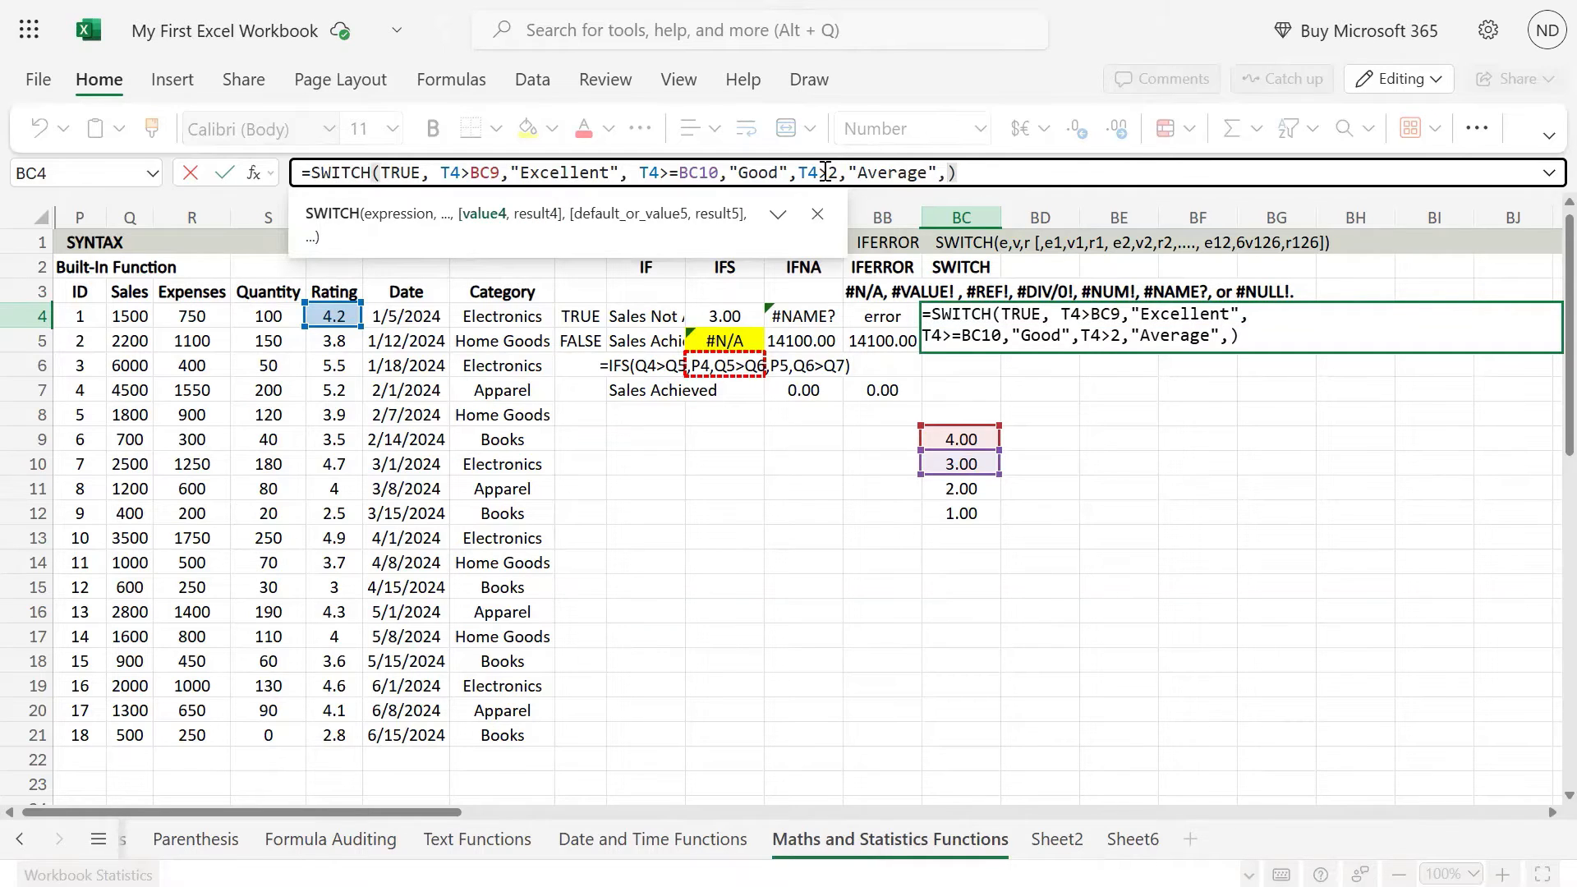
Step: Replace the 2 in the third condition with cell BC11 so it reads T4>BC11
left_click(834, 173)
key("BackSpace")
left_click(972, 488)
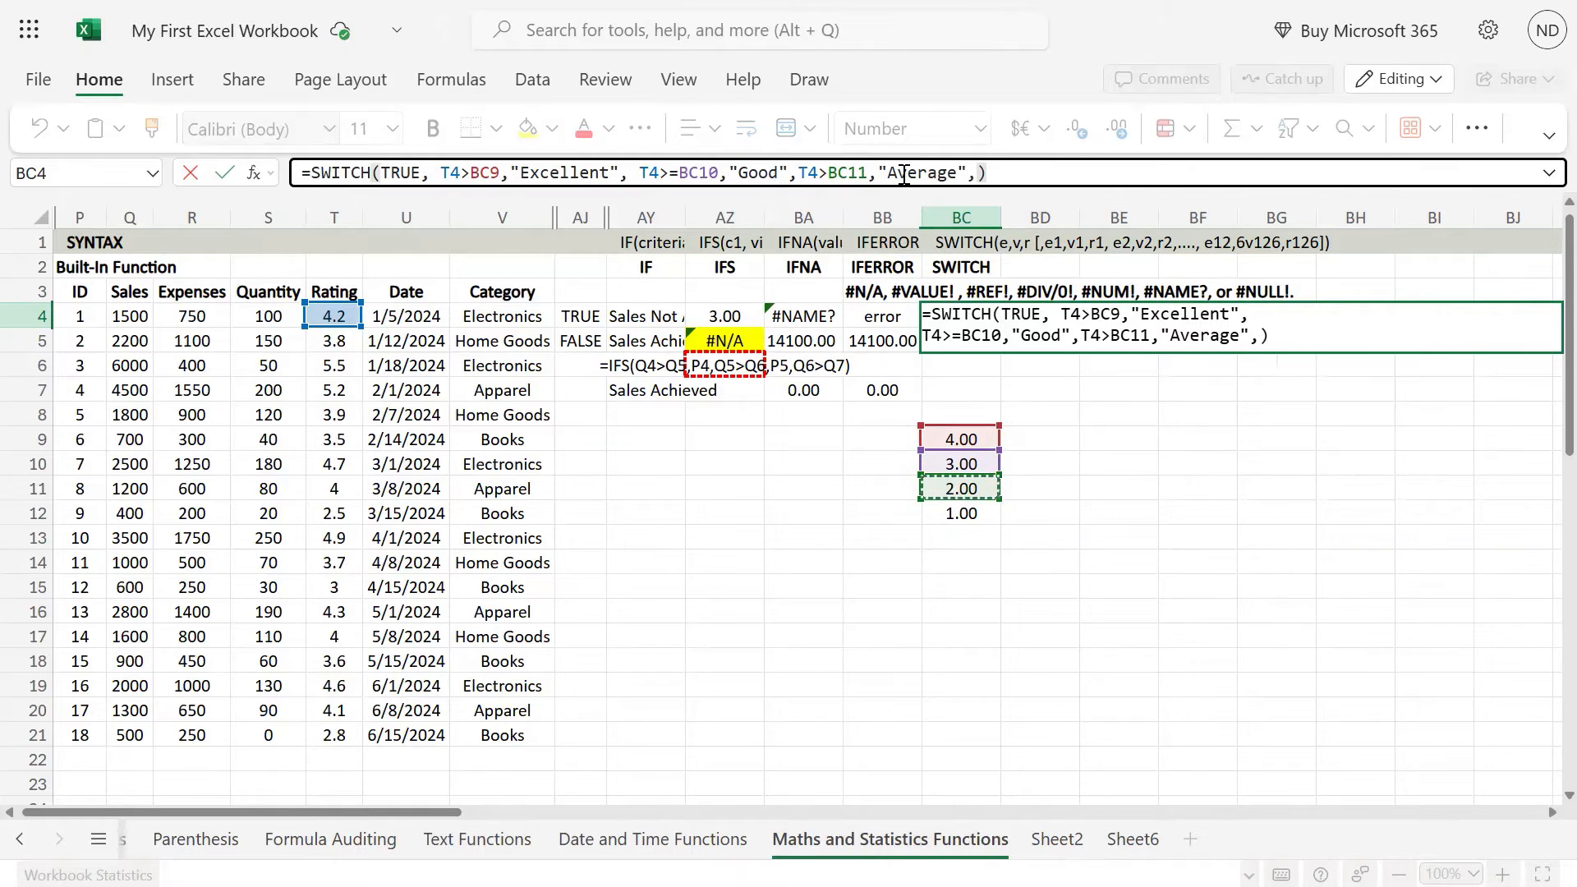
Step: Add T4>BC12 as the fourth condition at the end of the SWITCH formula
left_click(979, 173)
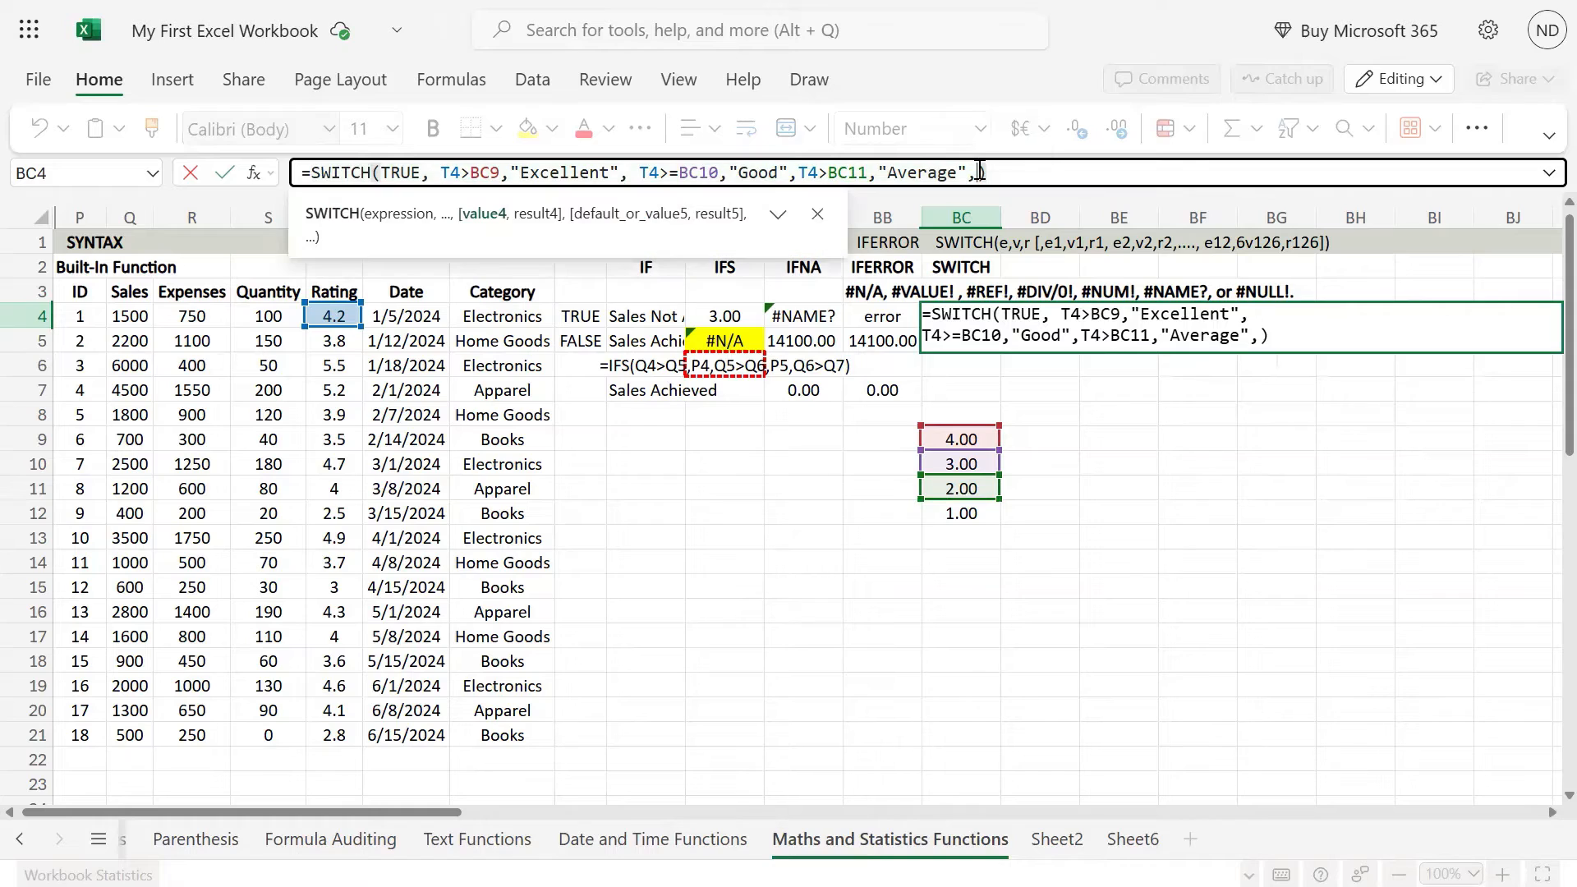
left_click(324, 316)
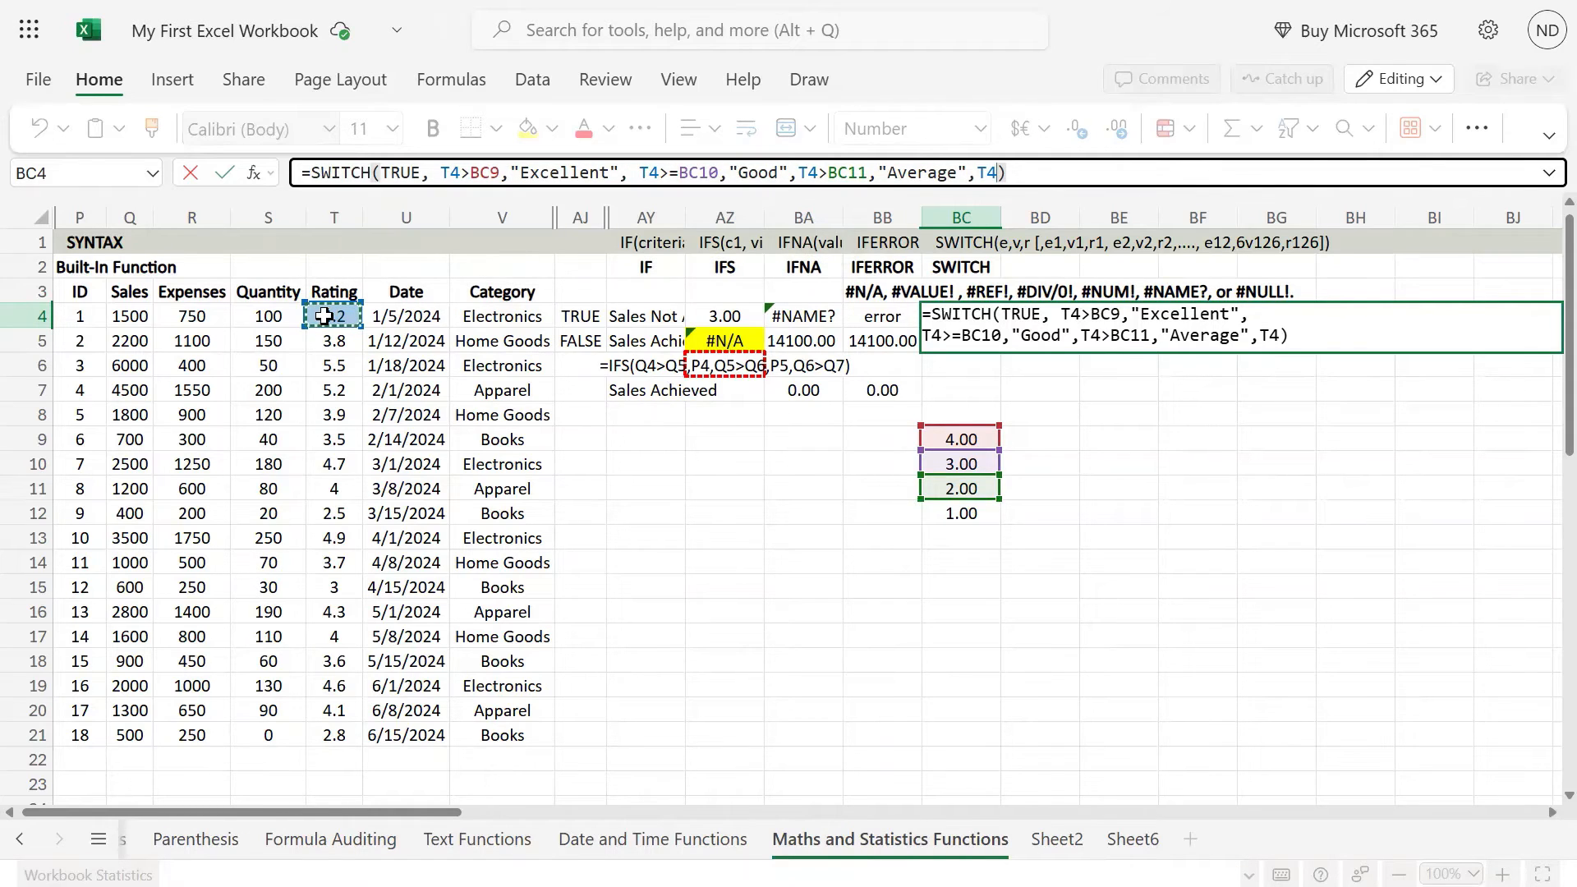
type(",")
key("BackSpace")
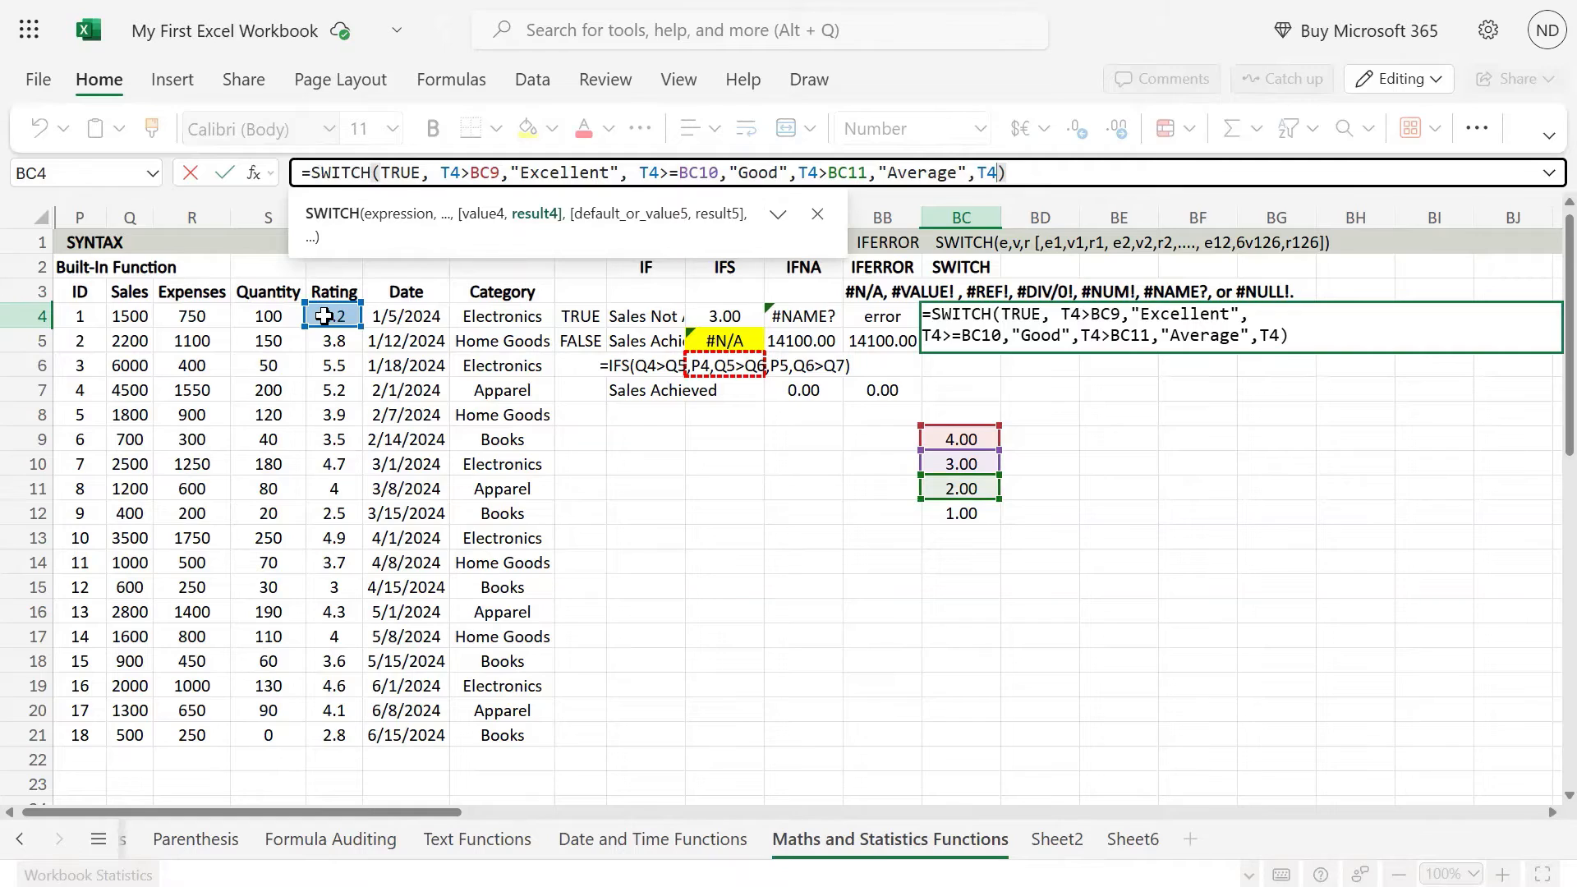
type(">")
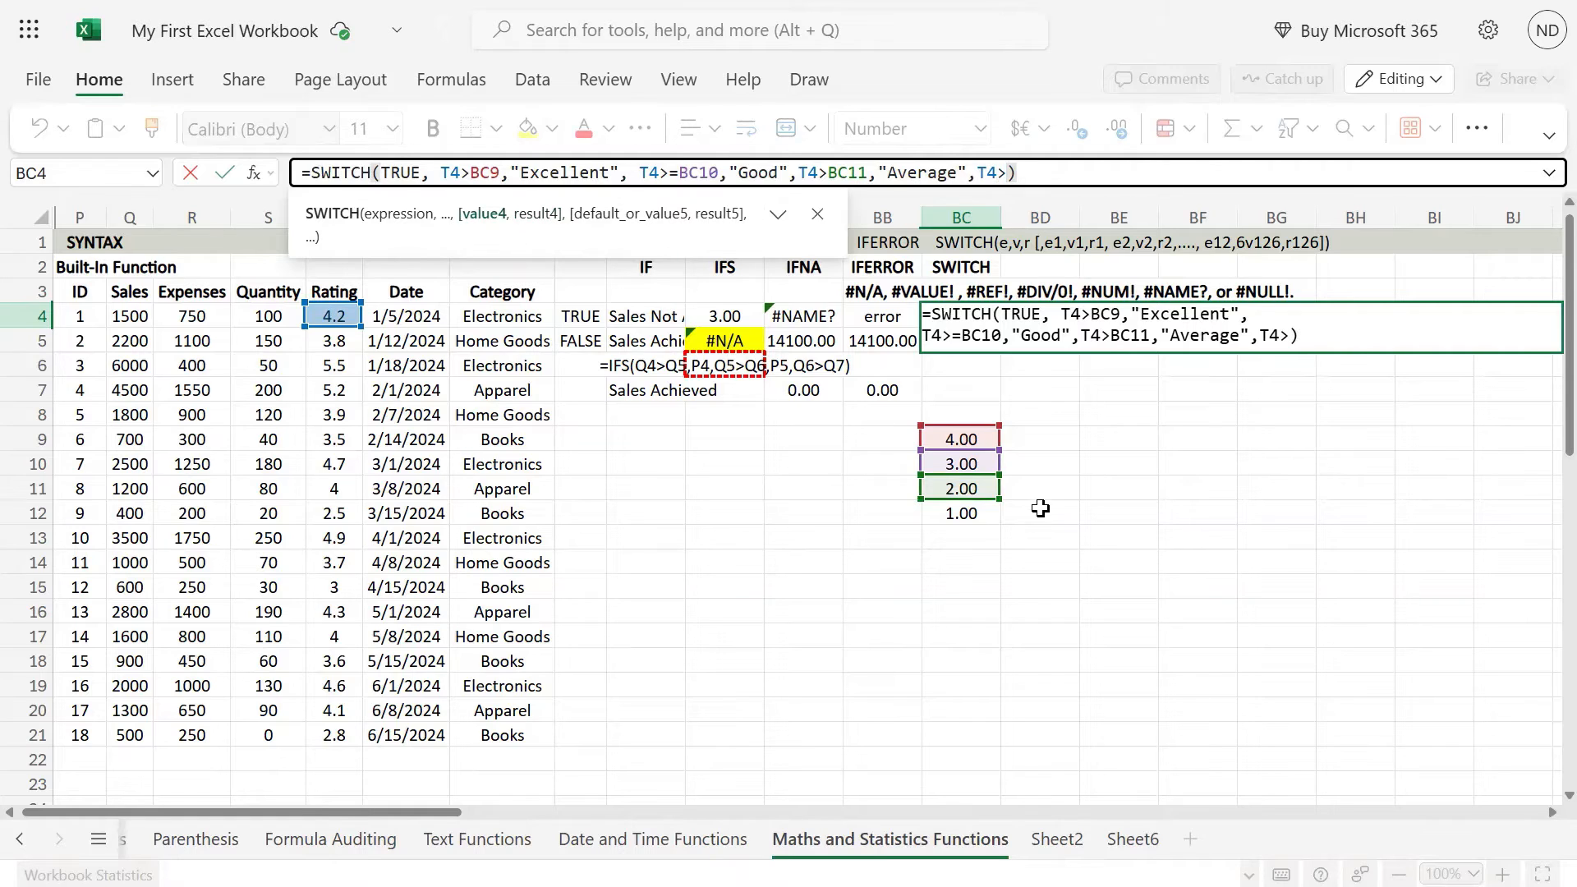
left_click(963, 514)
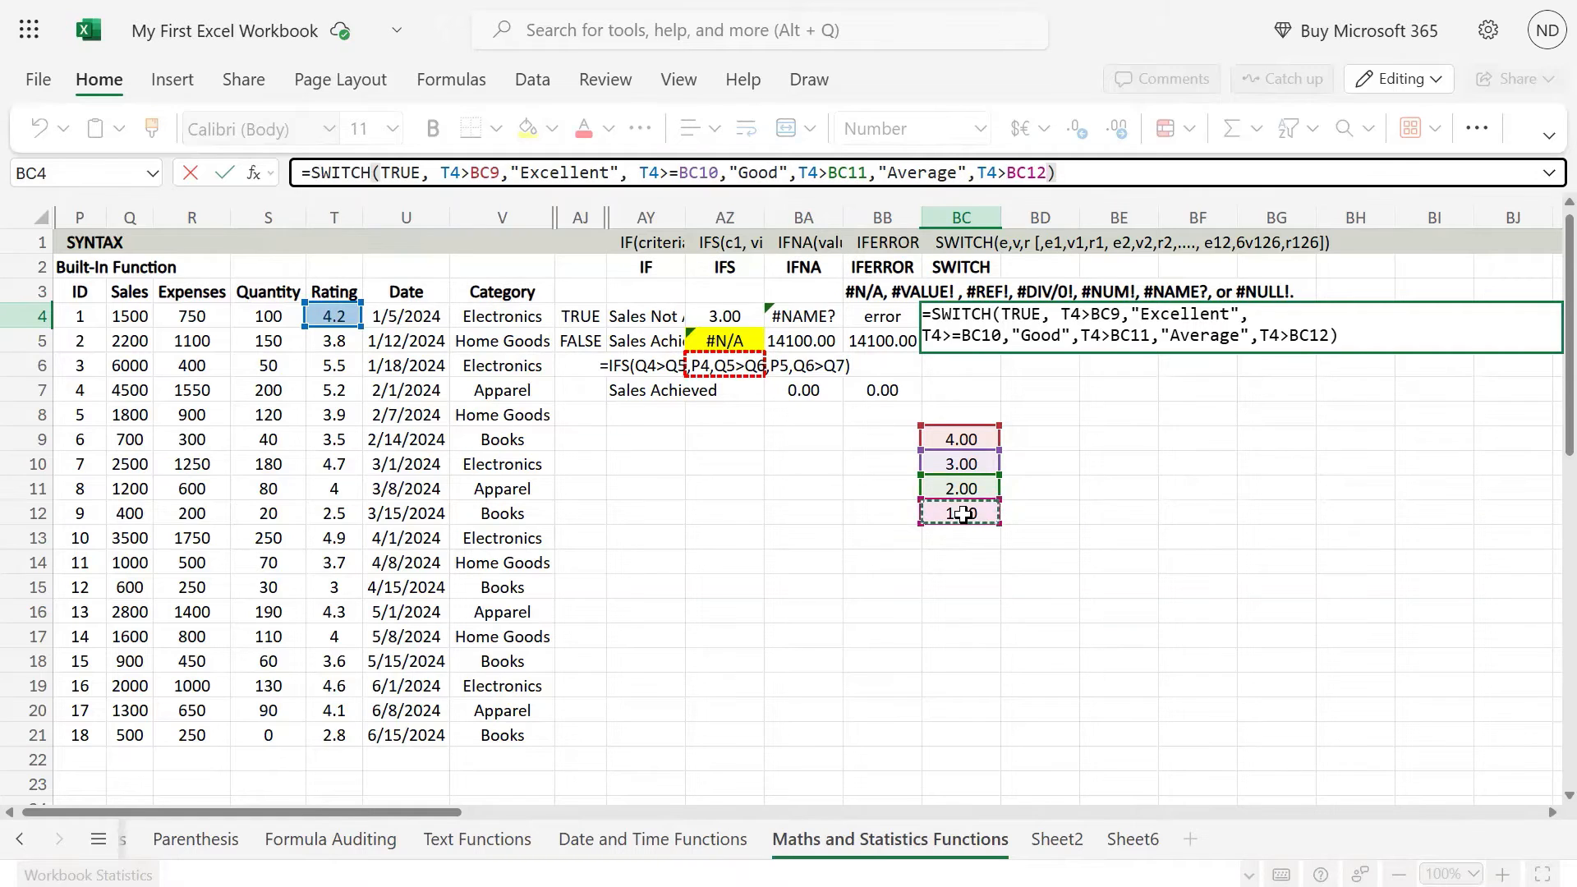
Step: Enter "Okay" as the result of the T4>BC12 condition, followed by a comma
type(",")
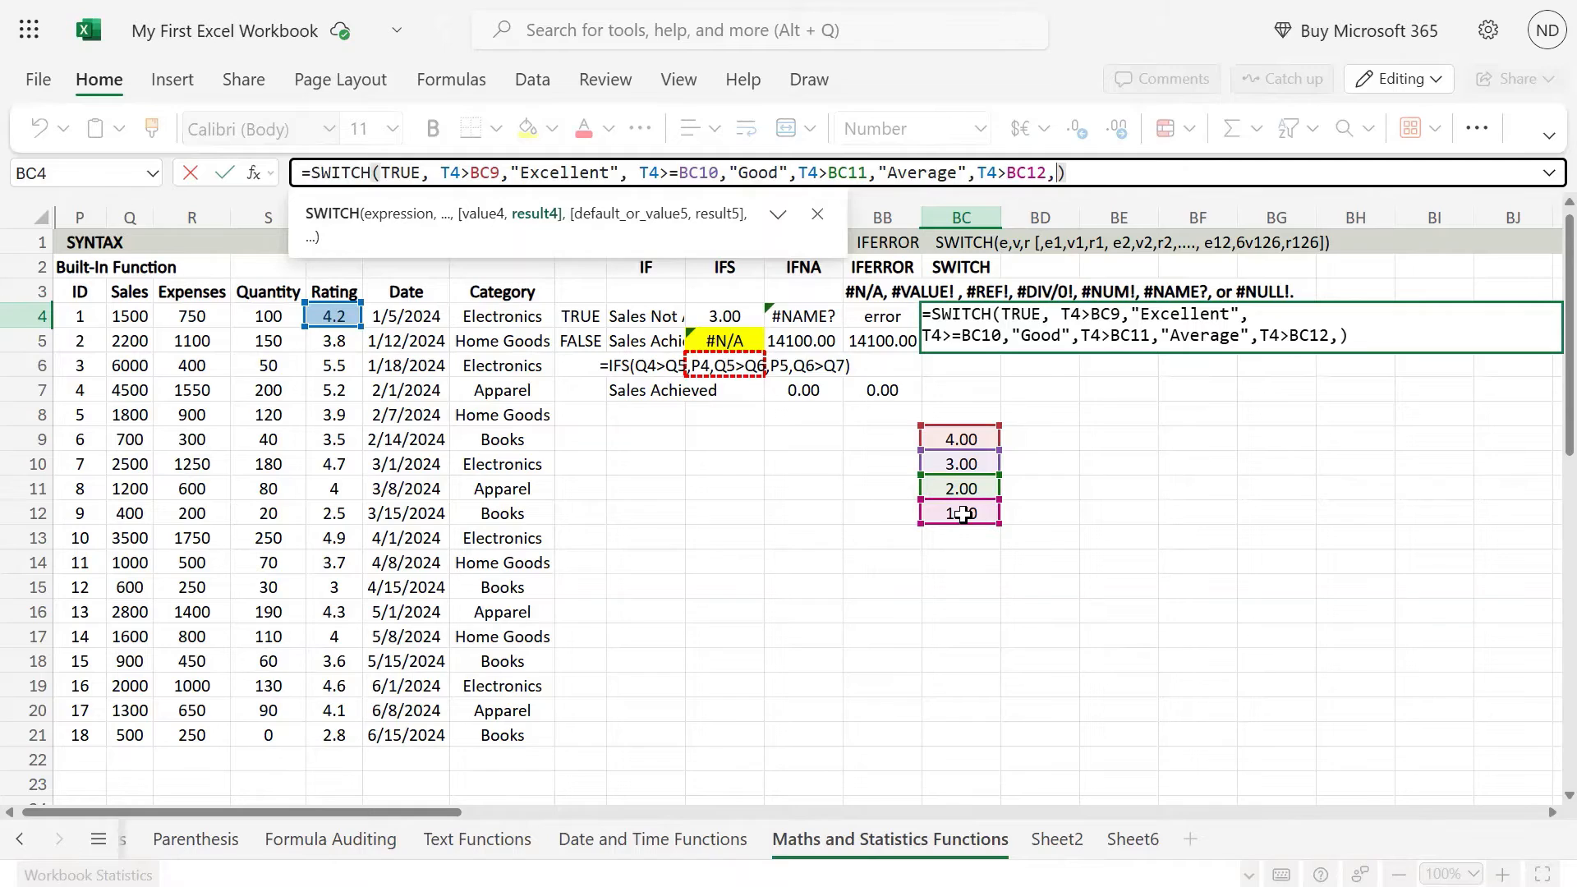
type("\"Bad\"")
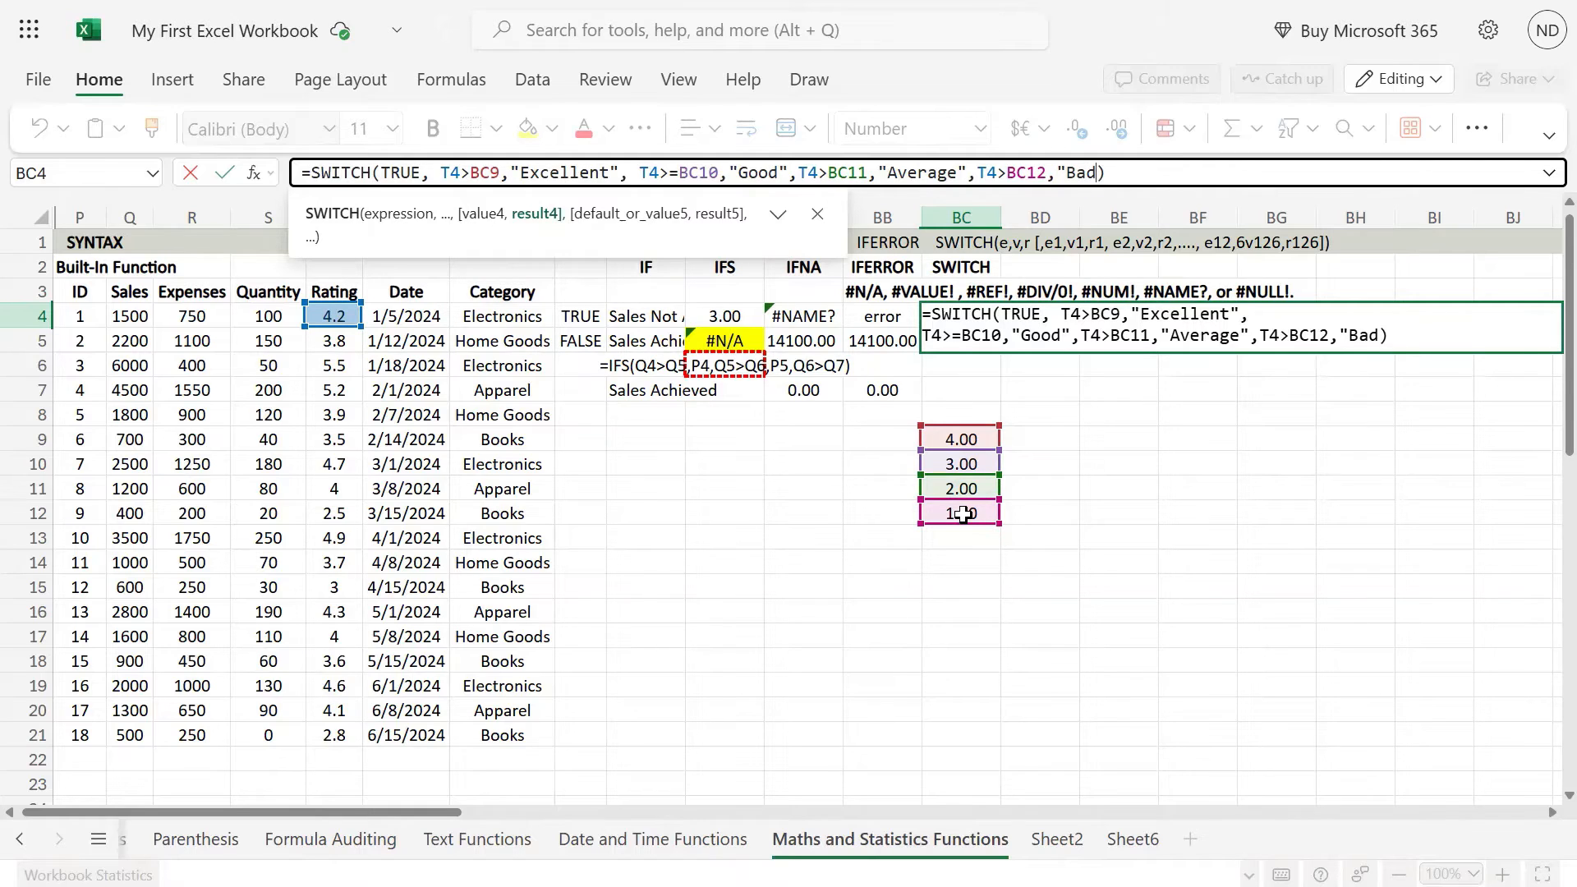
key("BackSpace")
key("BackSpace")
key("BackSpace")
type("okay")
key("BackSpace")
key("BackSpace")
key("BackSpace")
key("BackSpace")
type("Okay\",")
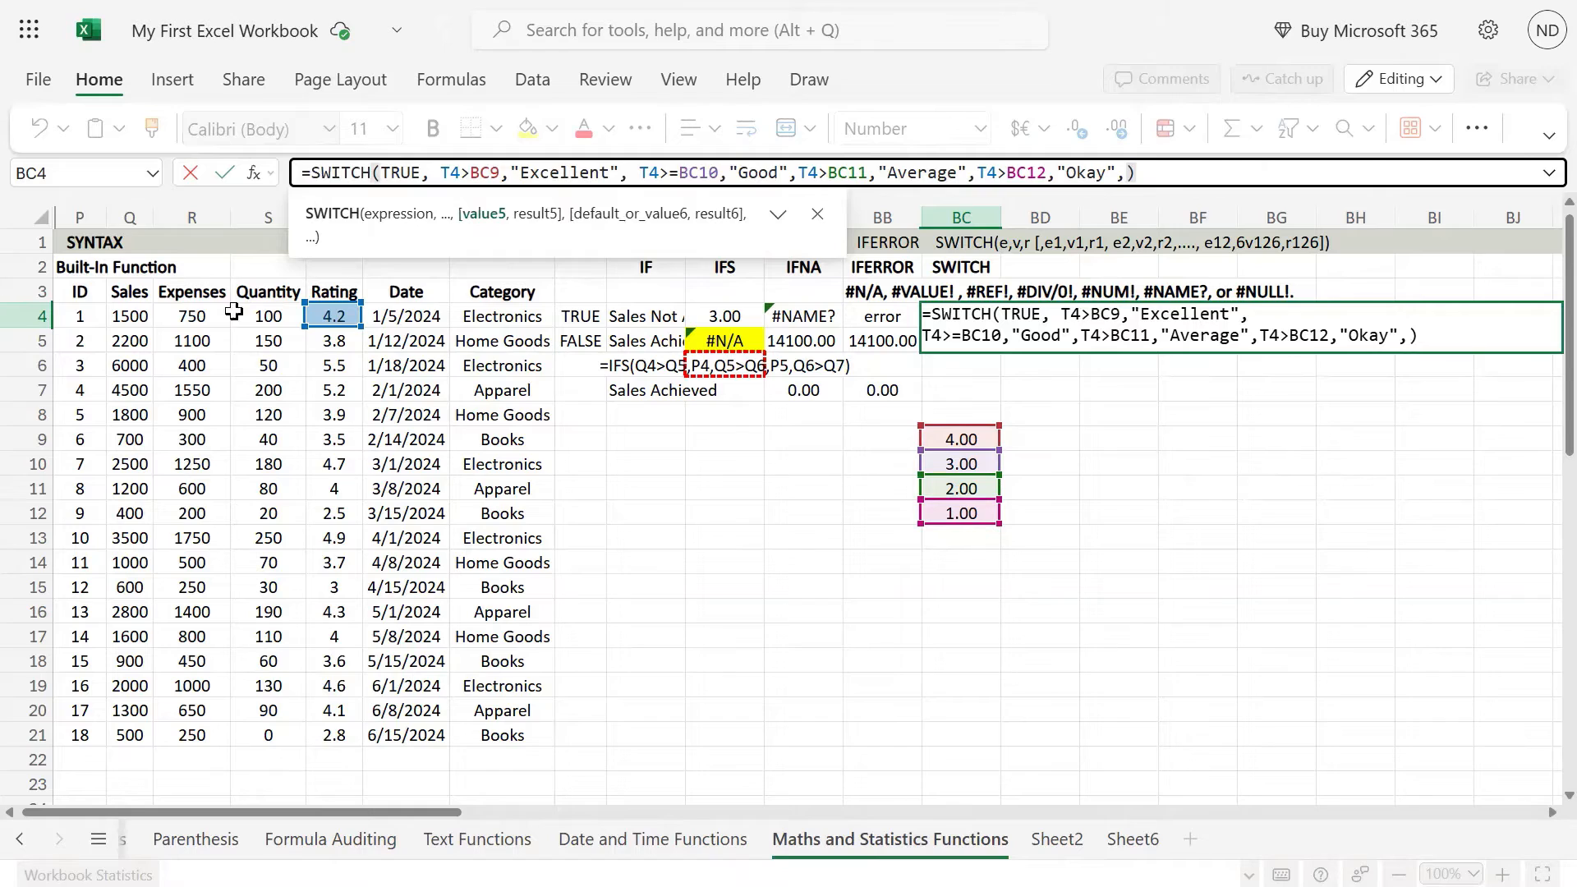
Step: Add T4<BC12 as the fifth condition with "Fail" as its result
left_click(334, 313)
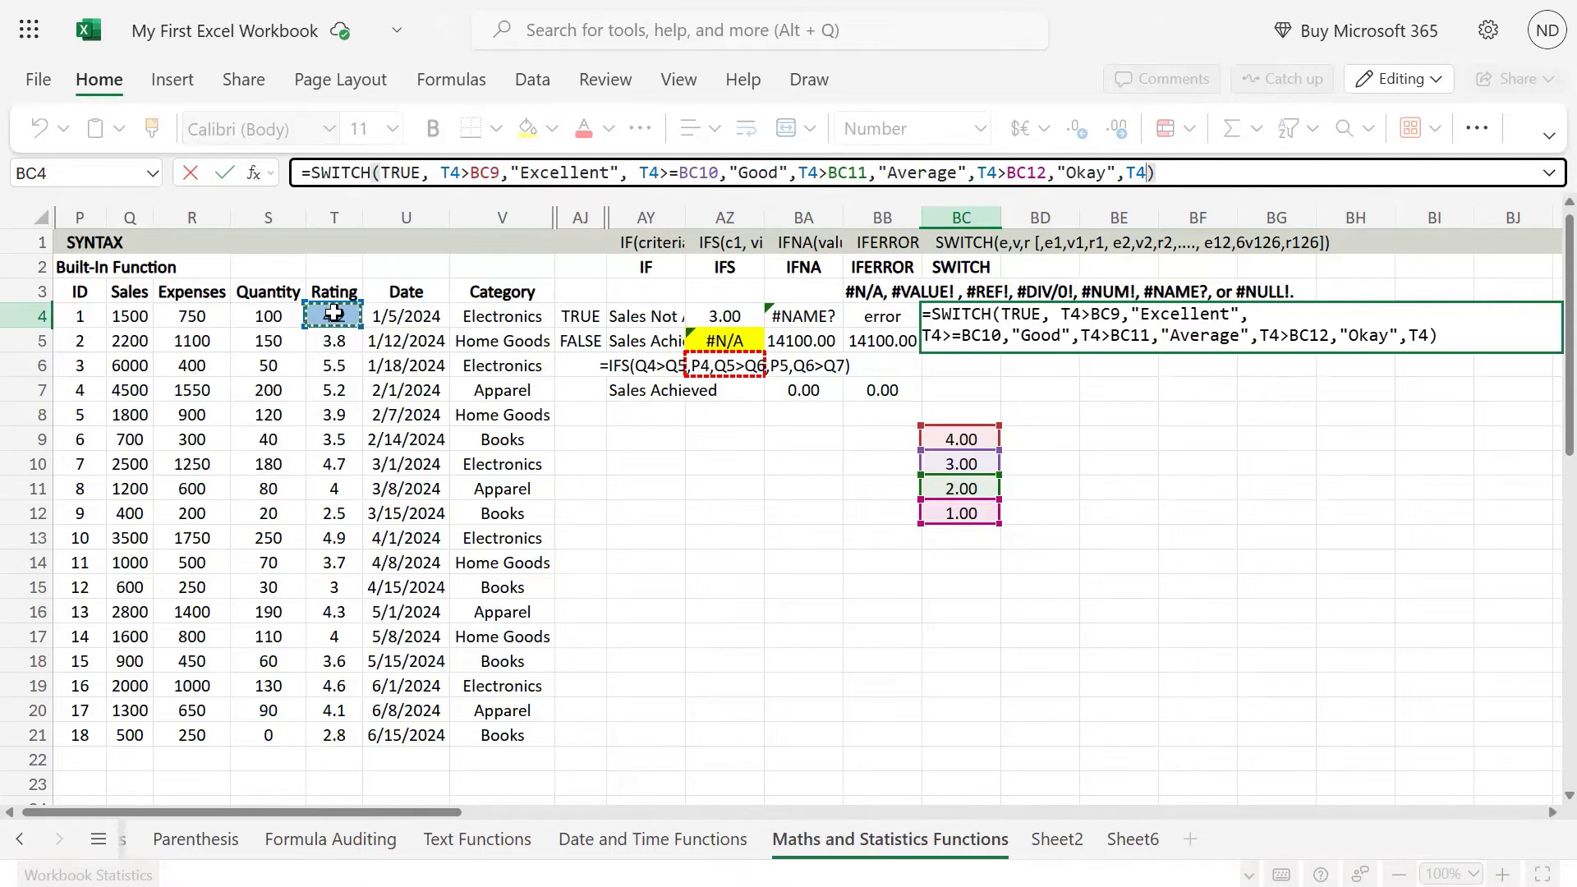
type("<")
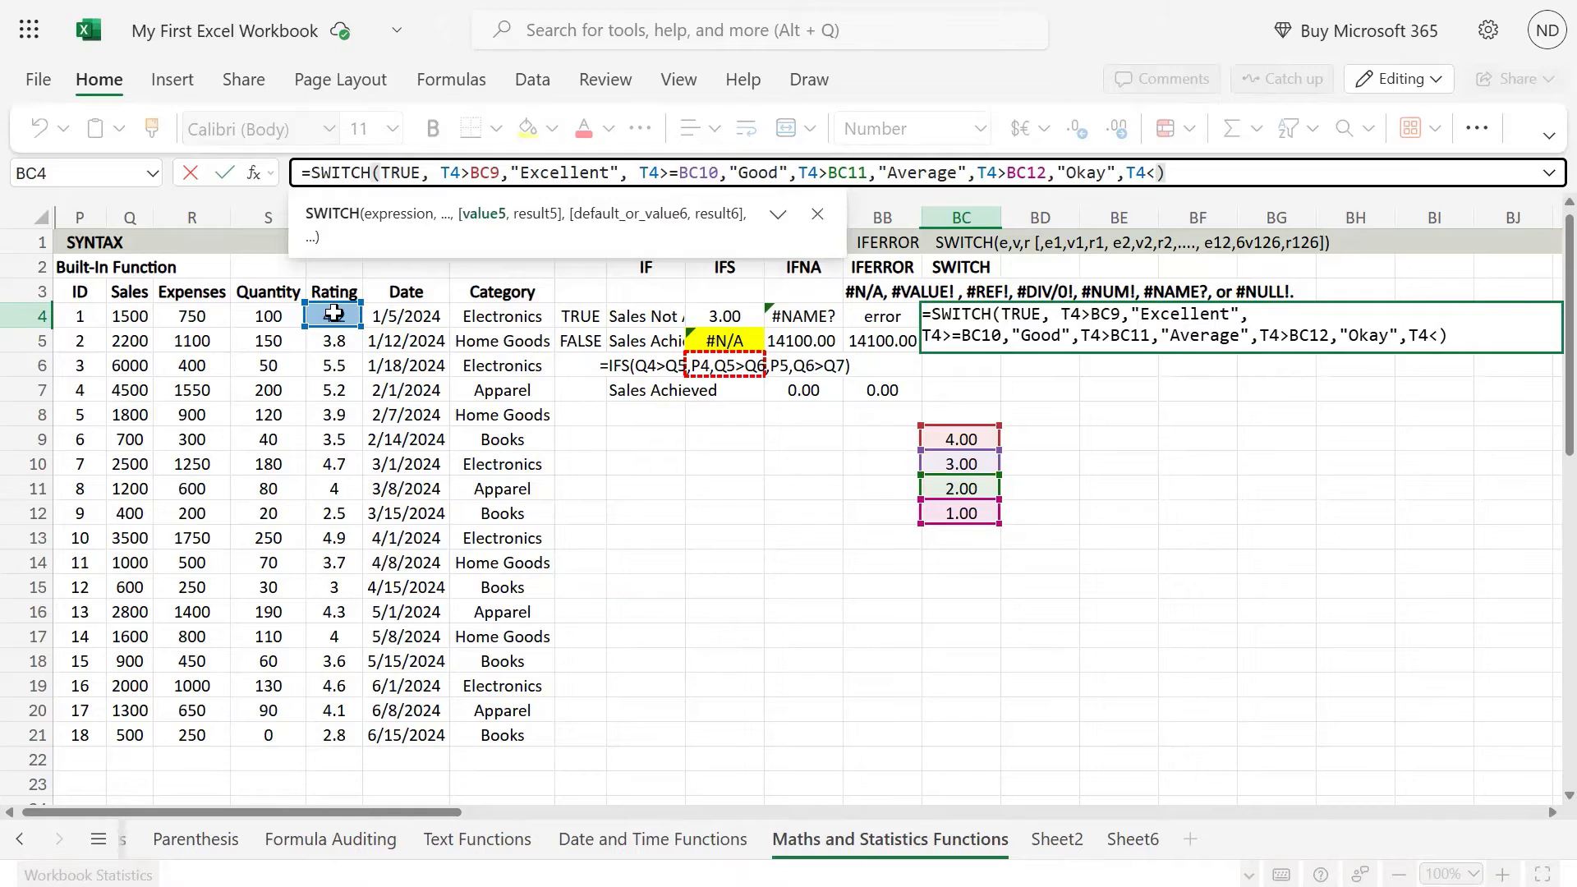
left_click(955, 515)
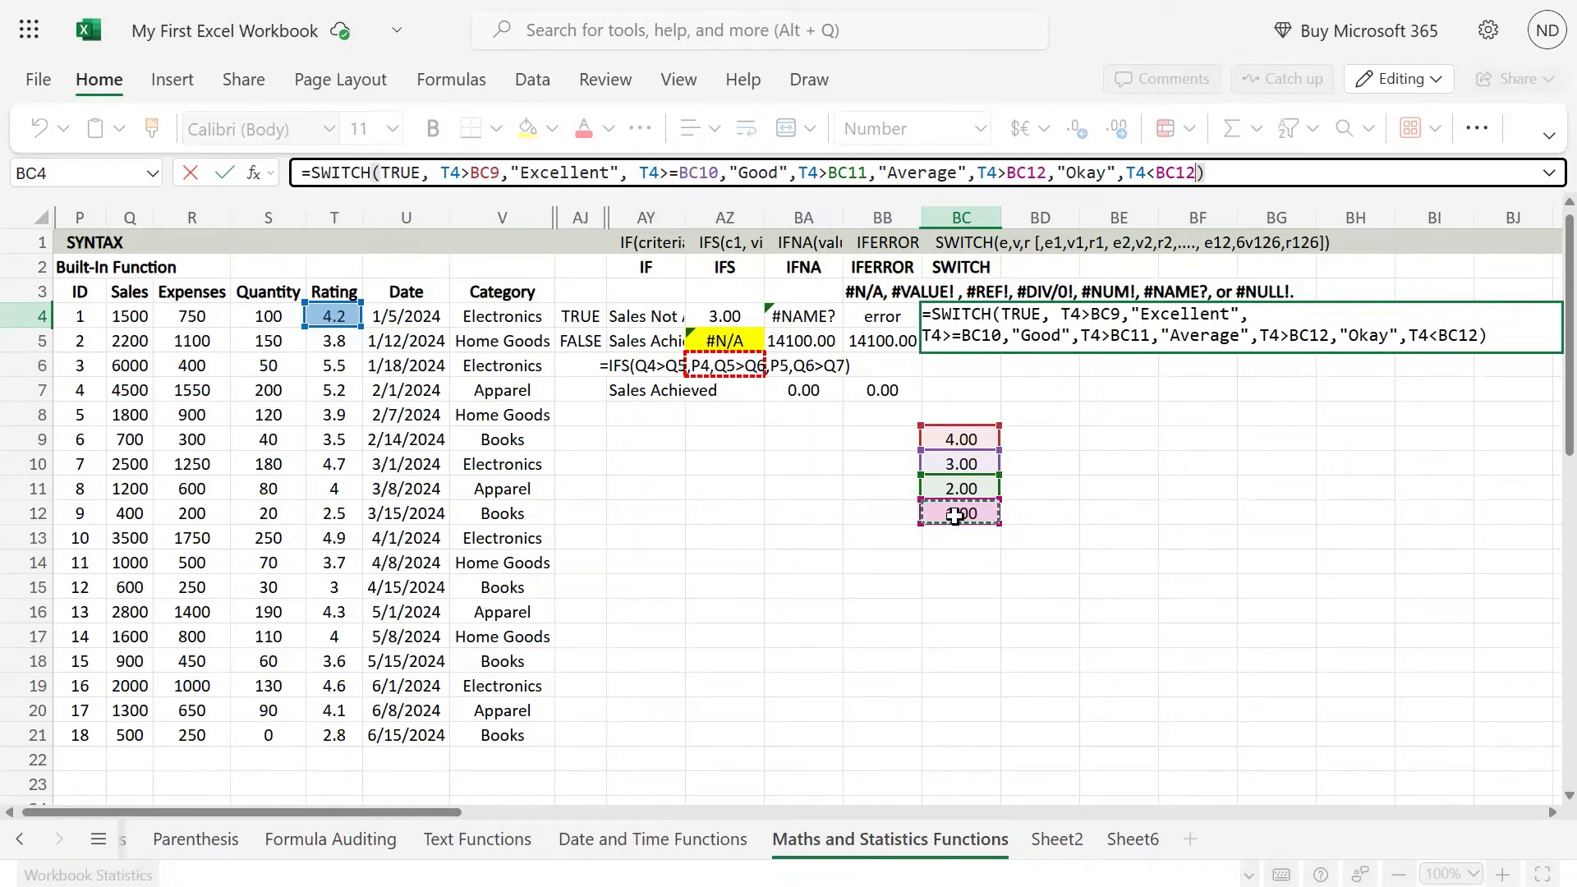
type(",\"")
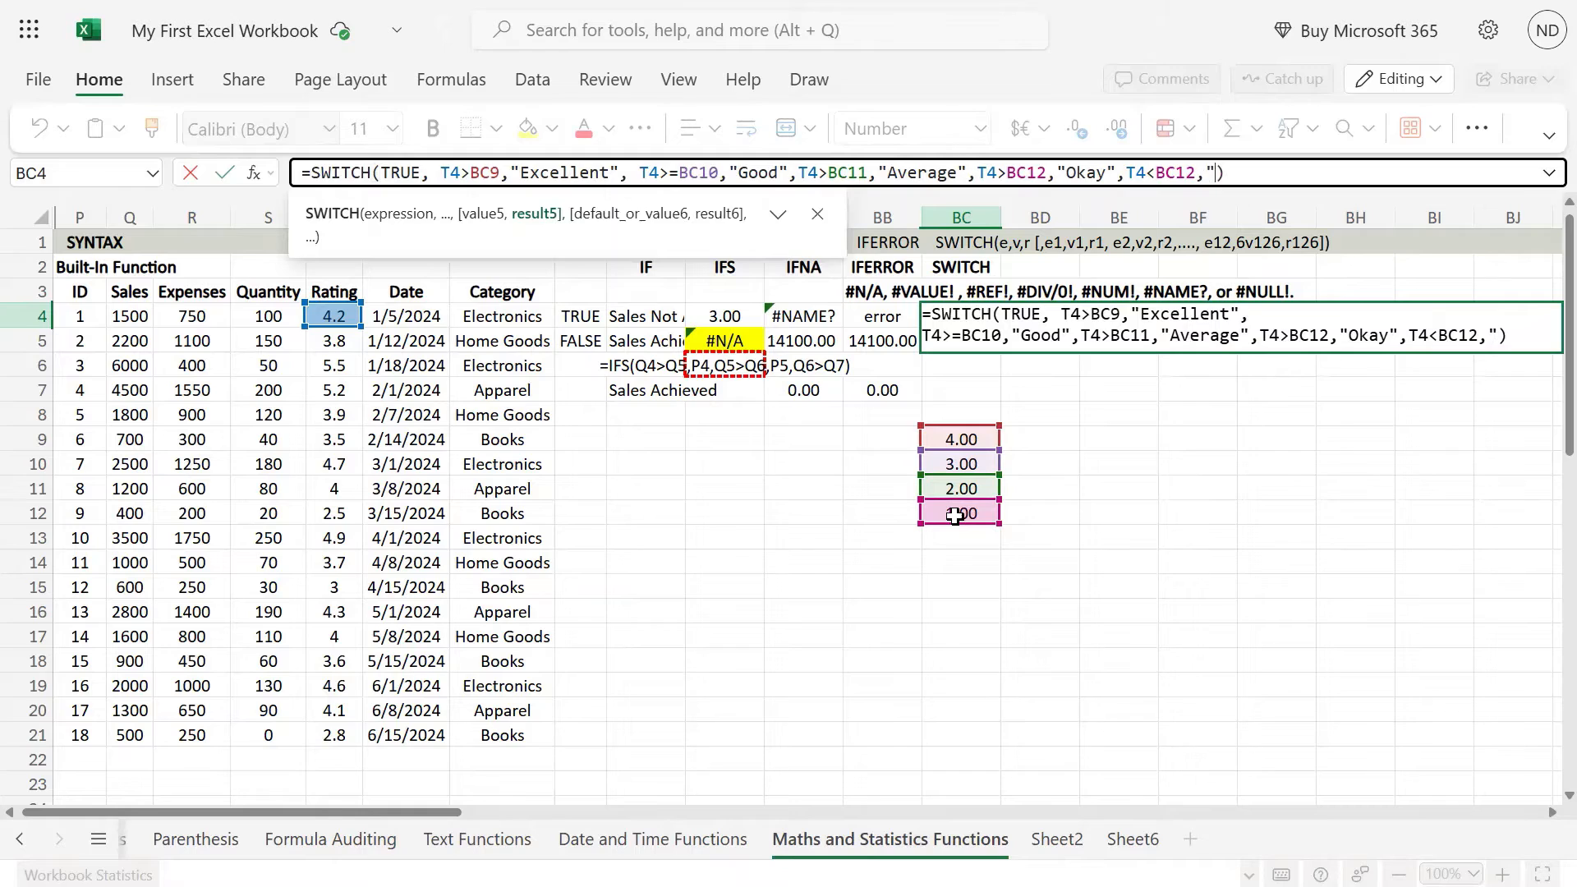
type("Fail\"")
Step: Change the fourth condition's operator to greater than or equal so it reads T4>=BC12
left_click(1001, 172)
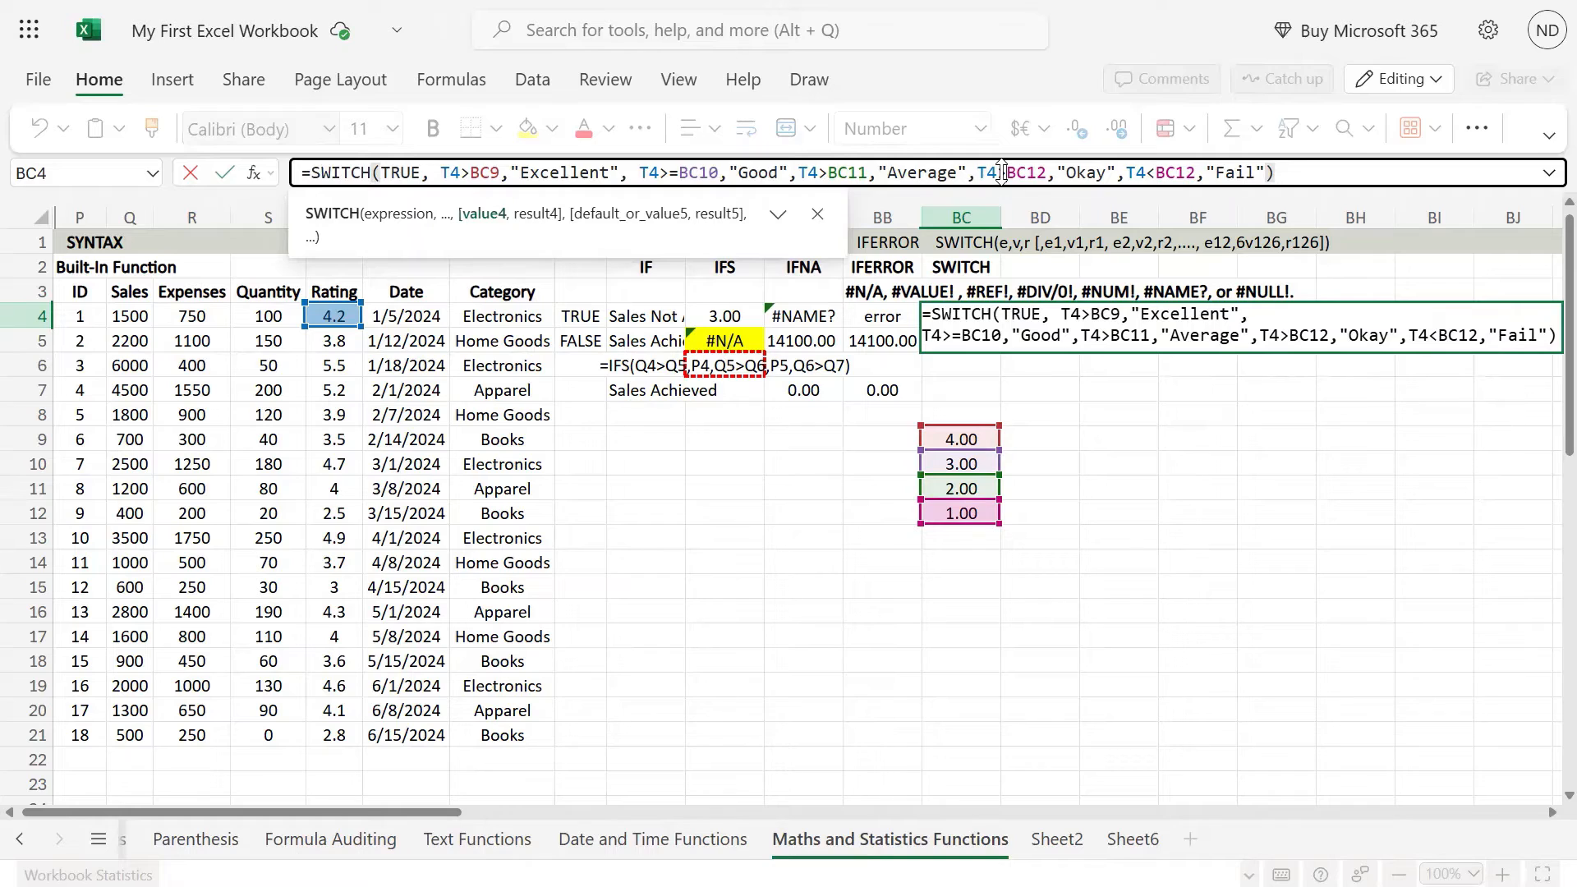
type("=")
key("Left")
key("Left")
key("Left")
key("Left")
key("Left")
key("Left")
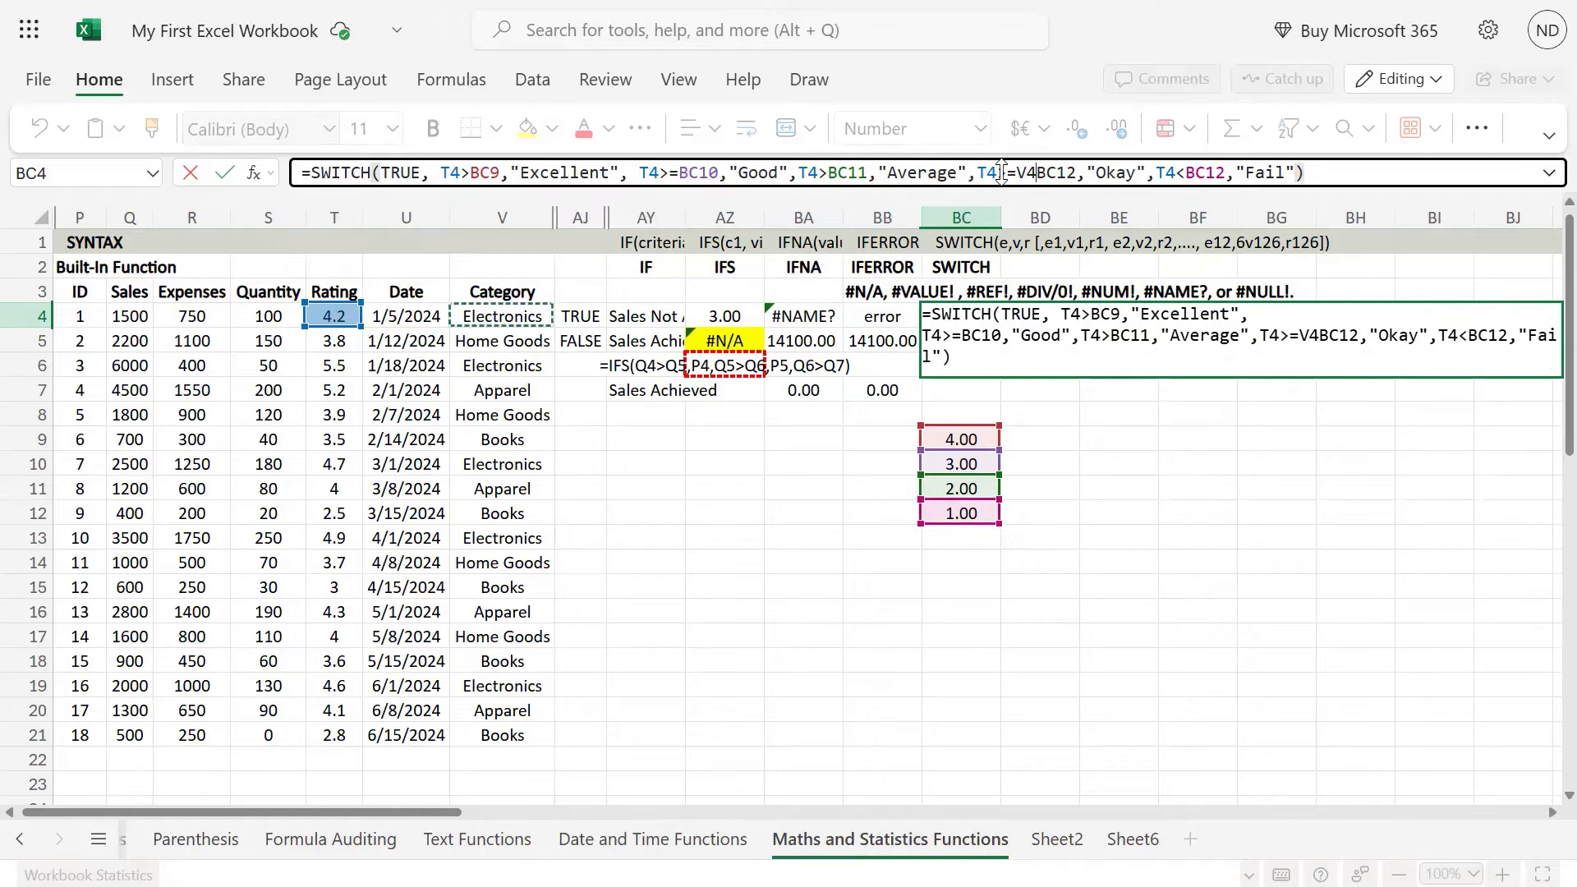
key("BackSpace")
key("BackSpace")
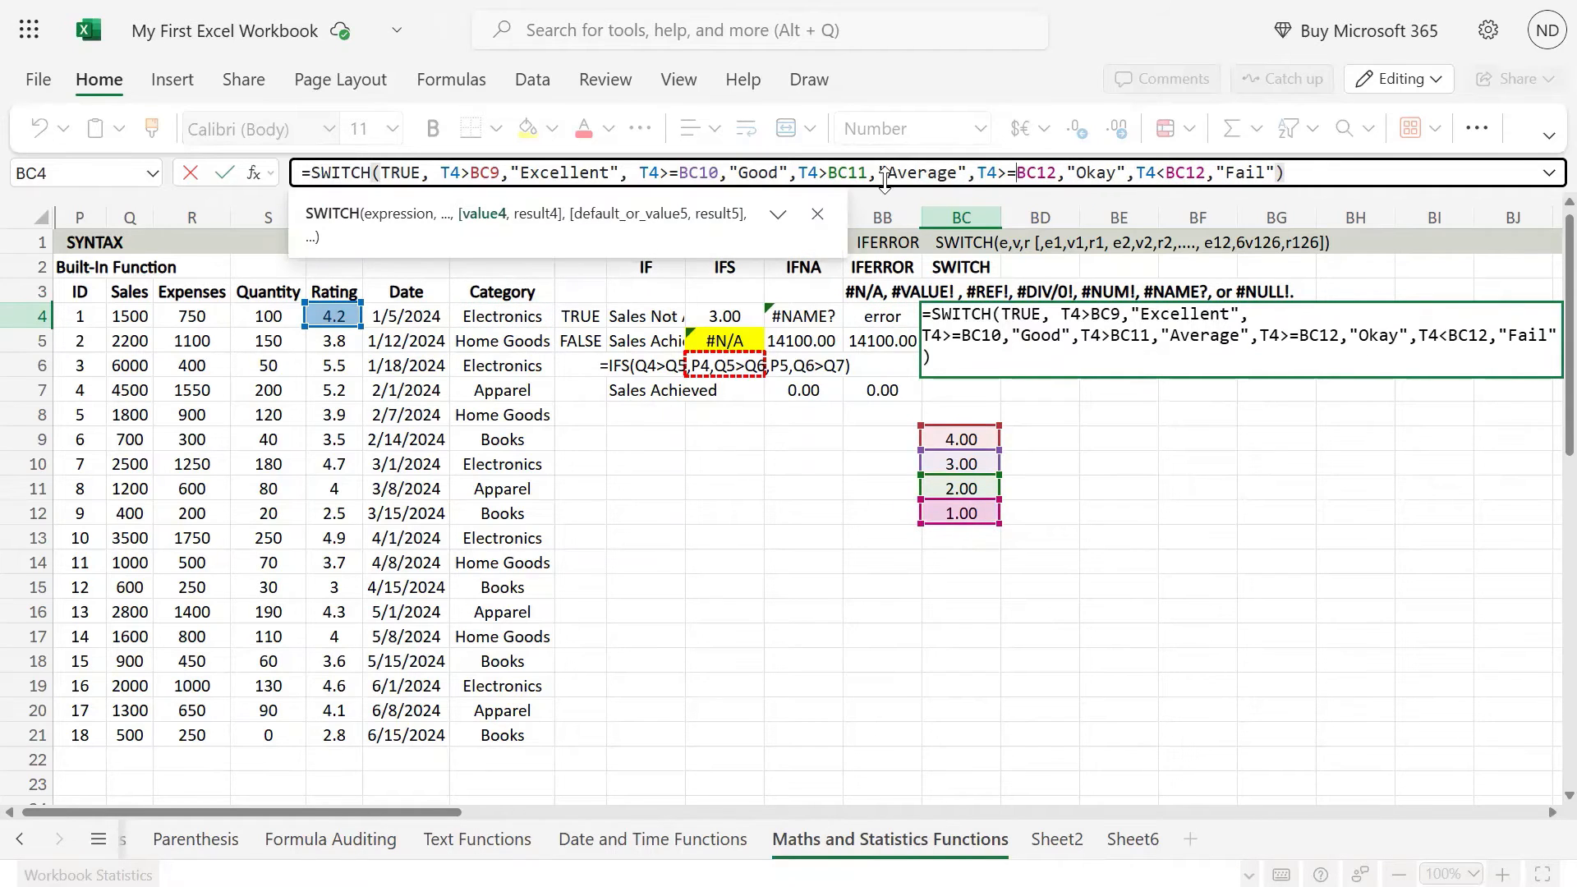
Step: Change the third condition to T4>=BC11 and commit the BC4 formula
left_click(825, 172)
type("=")
key("Return")
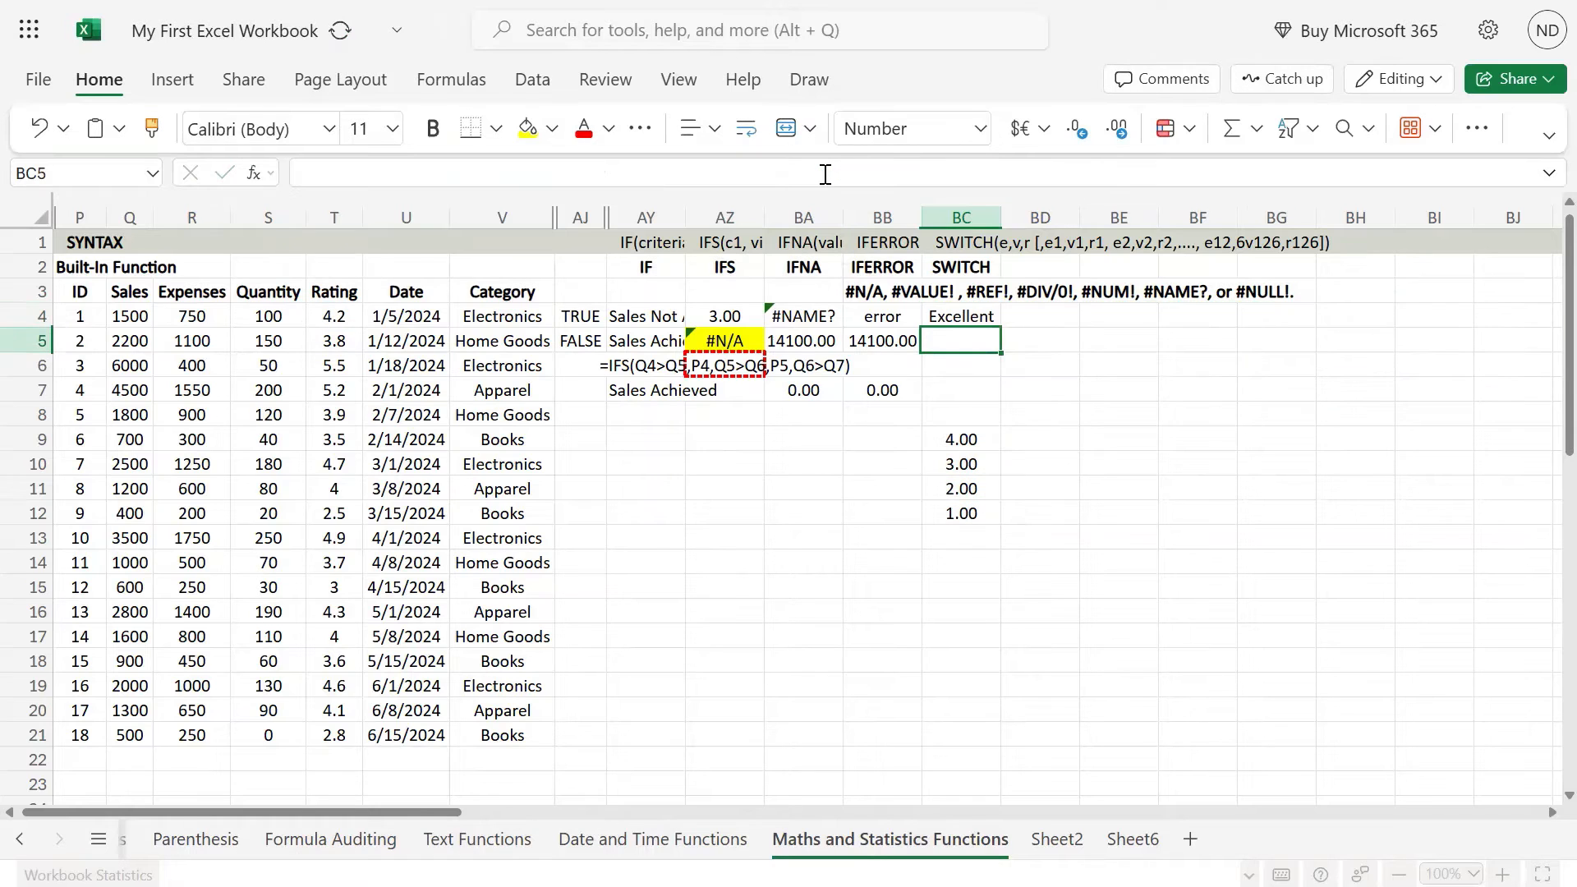
Step: Move the threshold values from BC9:BC12 to BD9:BD12
key("Down")
key("Down")
key("Down")
key("Down")
key("Down")
key("Up")
key("ctrl+shift+Down")
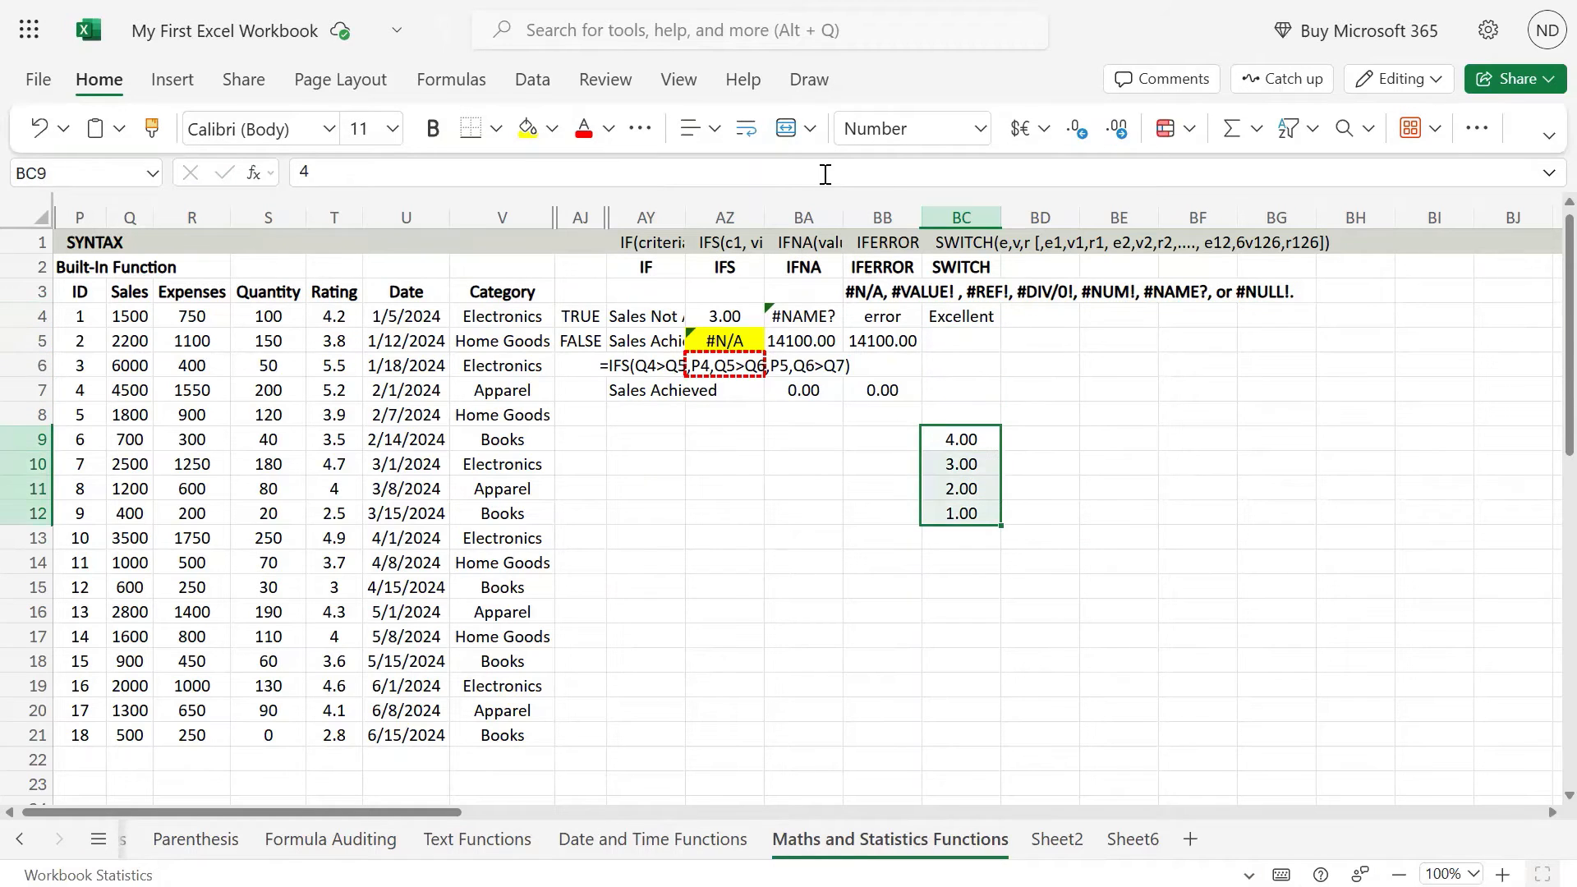
key("ctrl+x")
key("Right")
key("ctrl+v")
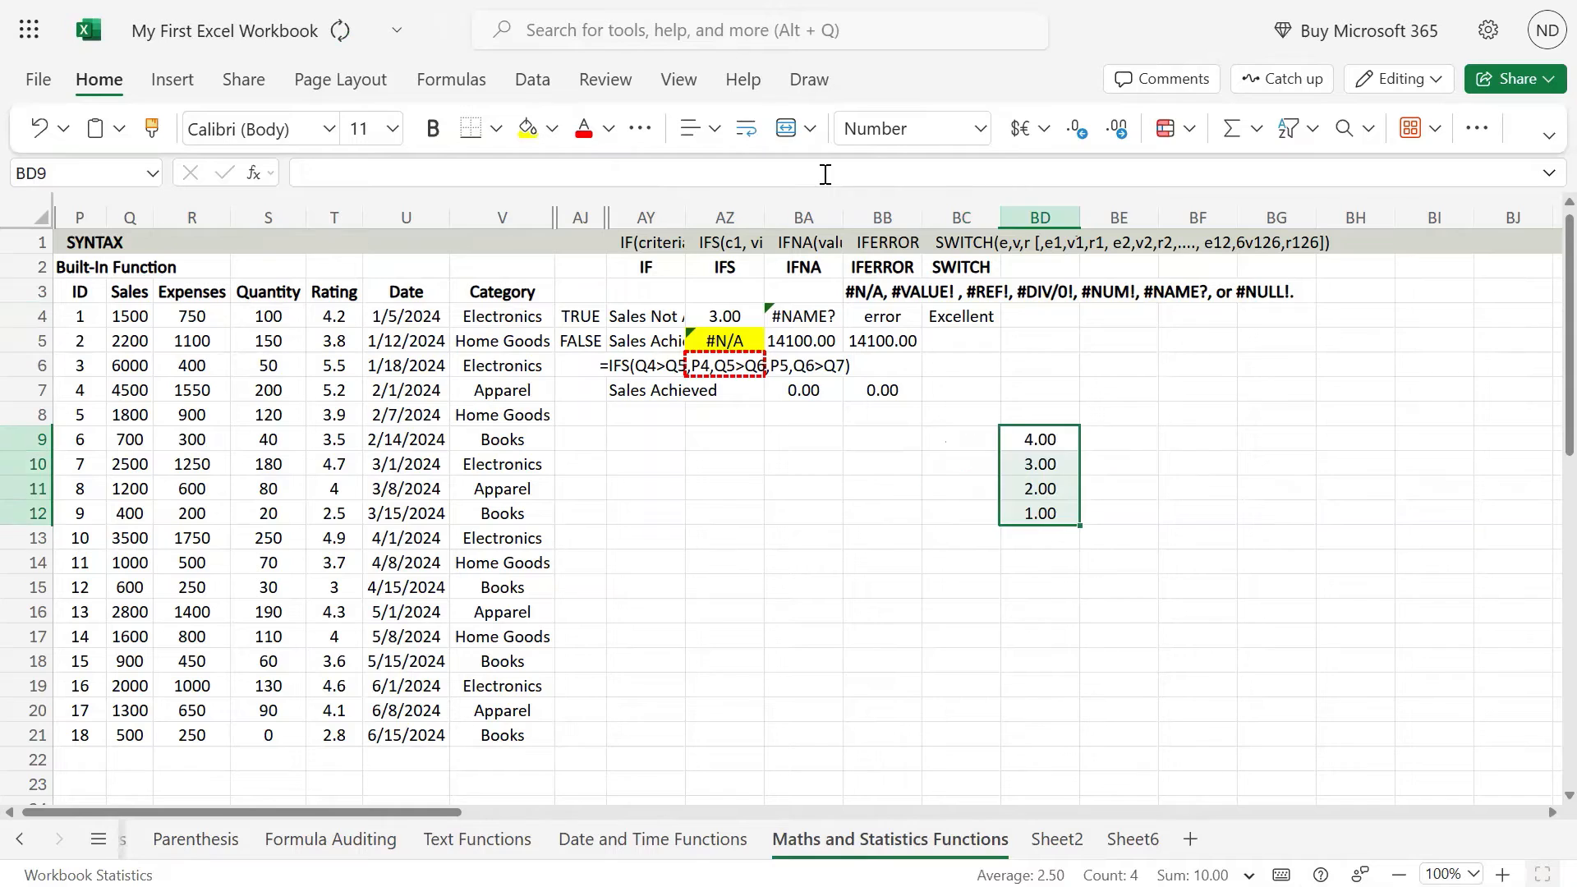
Step: Copy the SWITCH formula from BC4 into BC5
key("Left")
key("ctrl+Up")
key("ctrl+c")
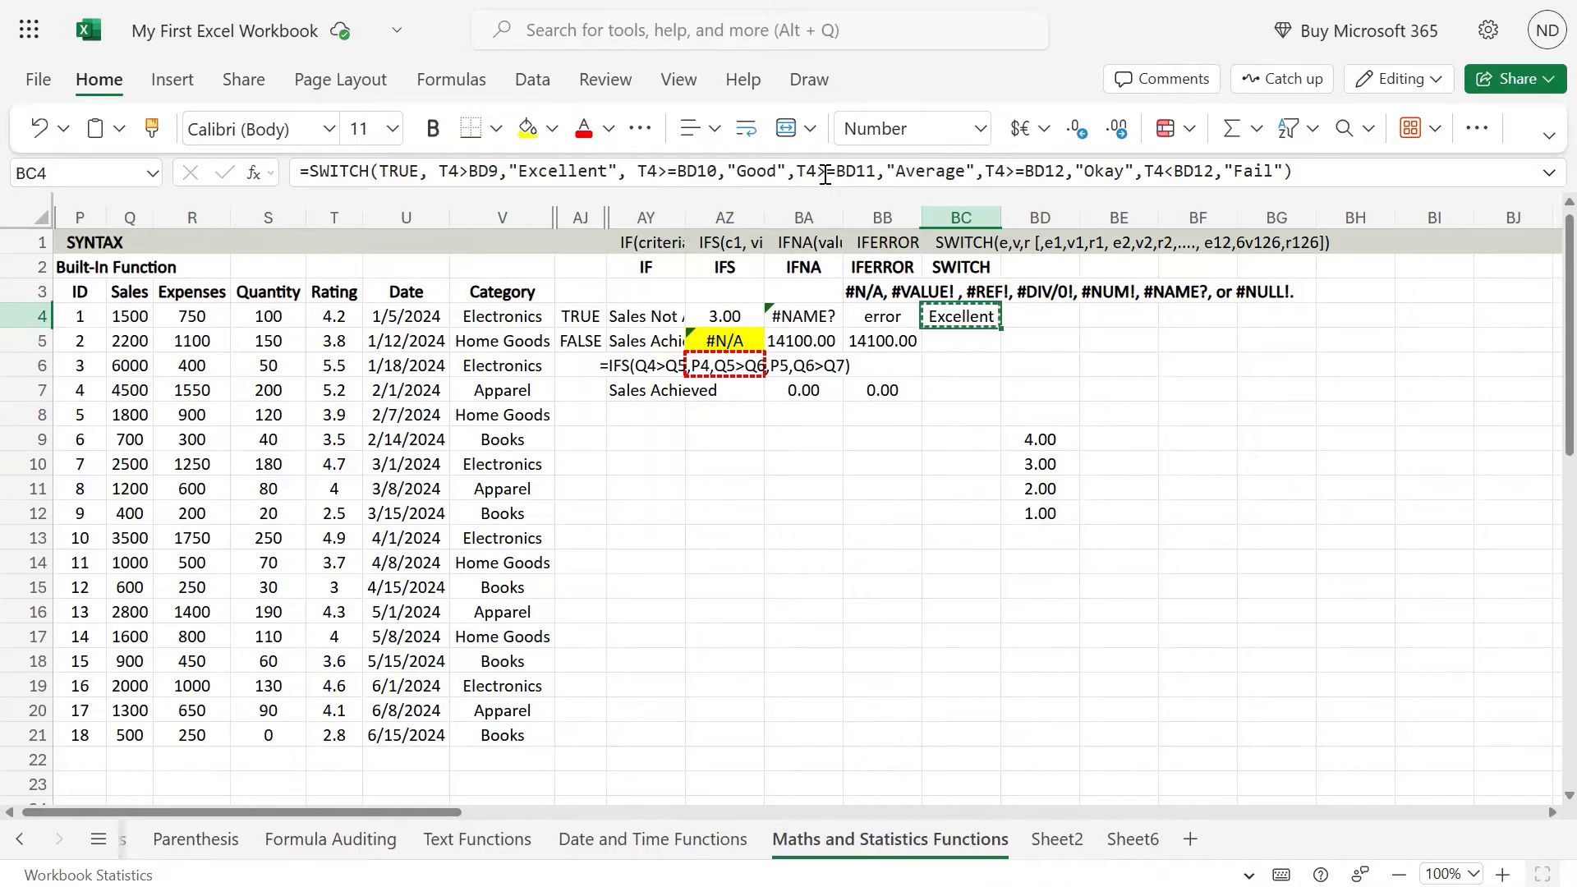
key("Down")
key("ctrl+v")
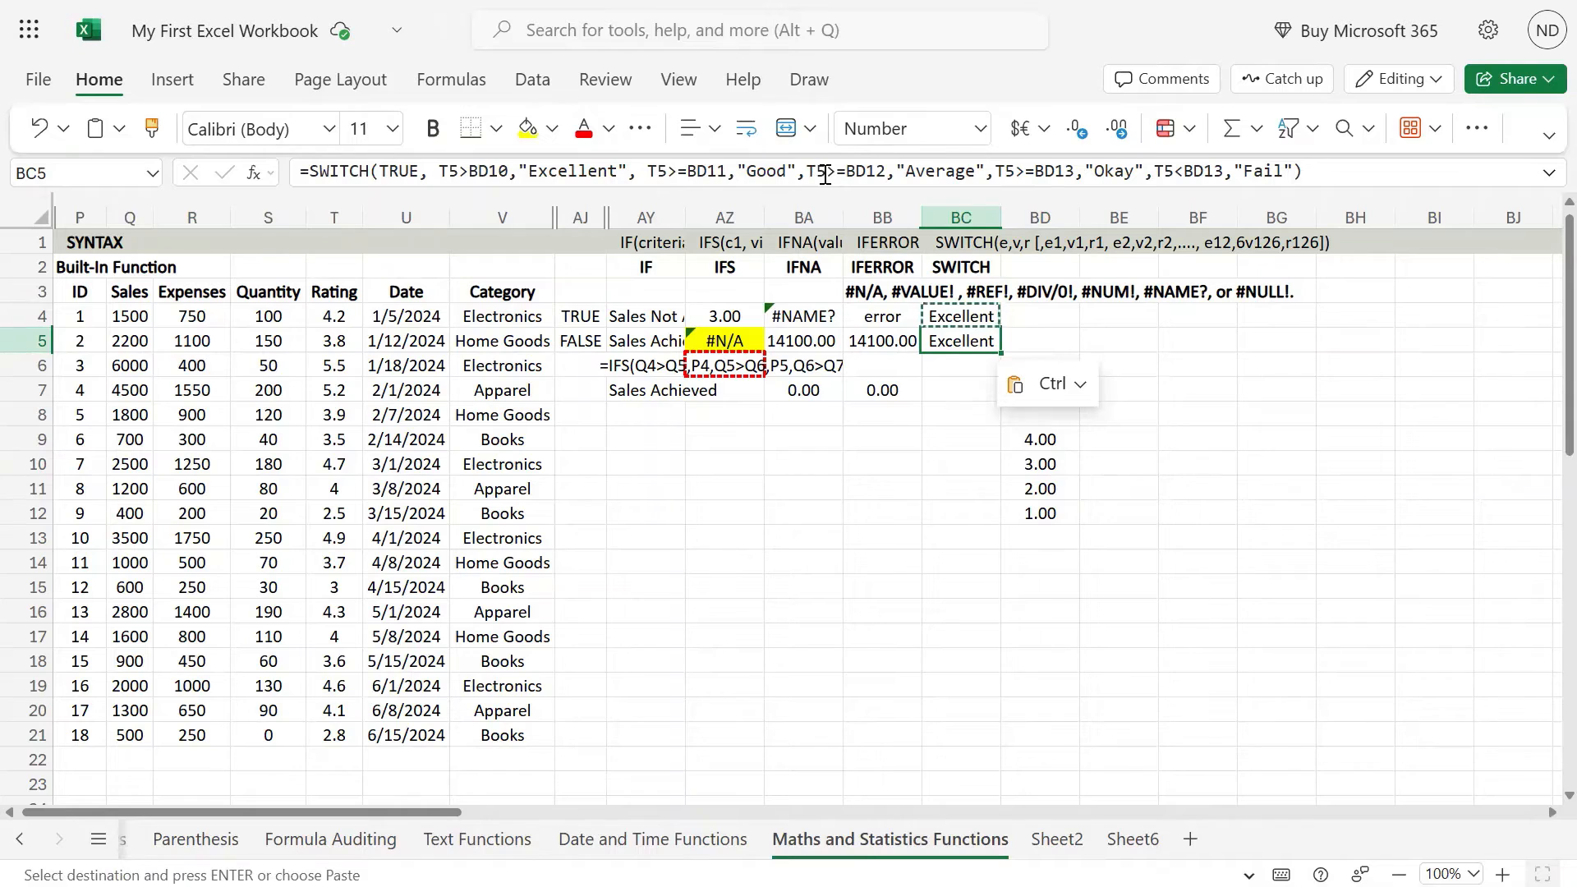
Step: Compare the rating and threshold cell references used by the formulas in BC4 and BC5
key("Up")
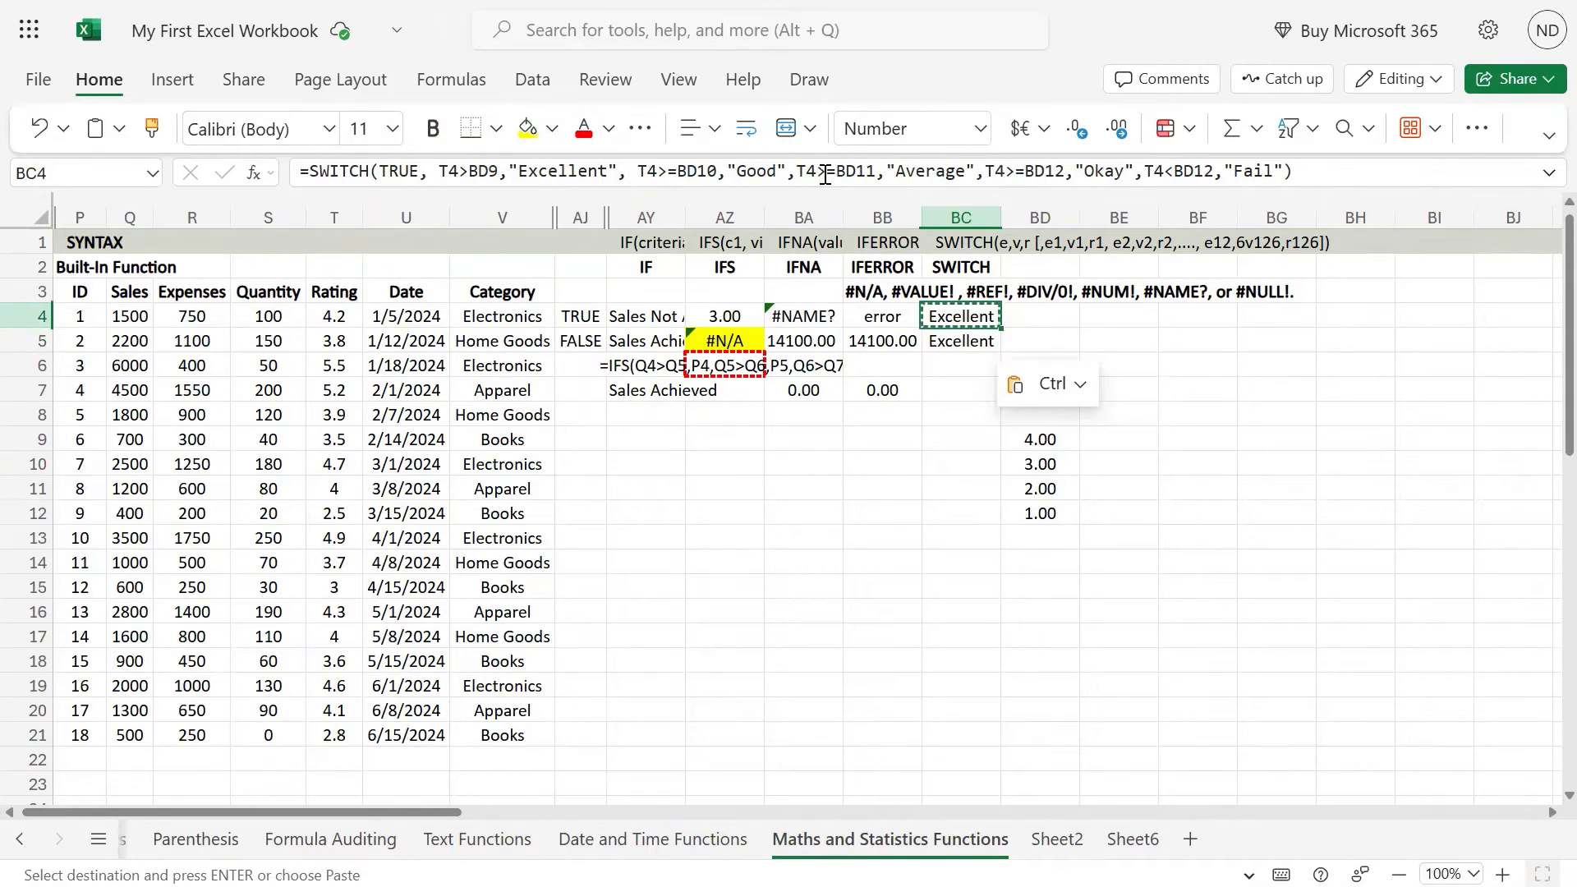
key("F2")
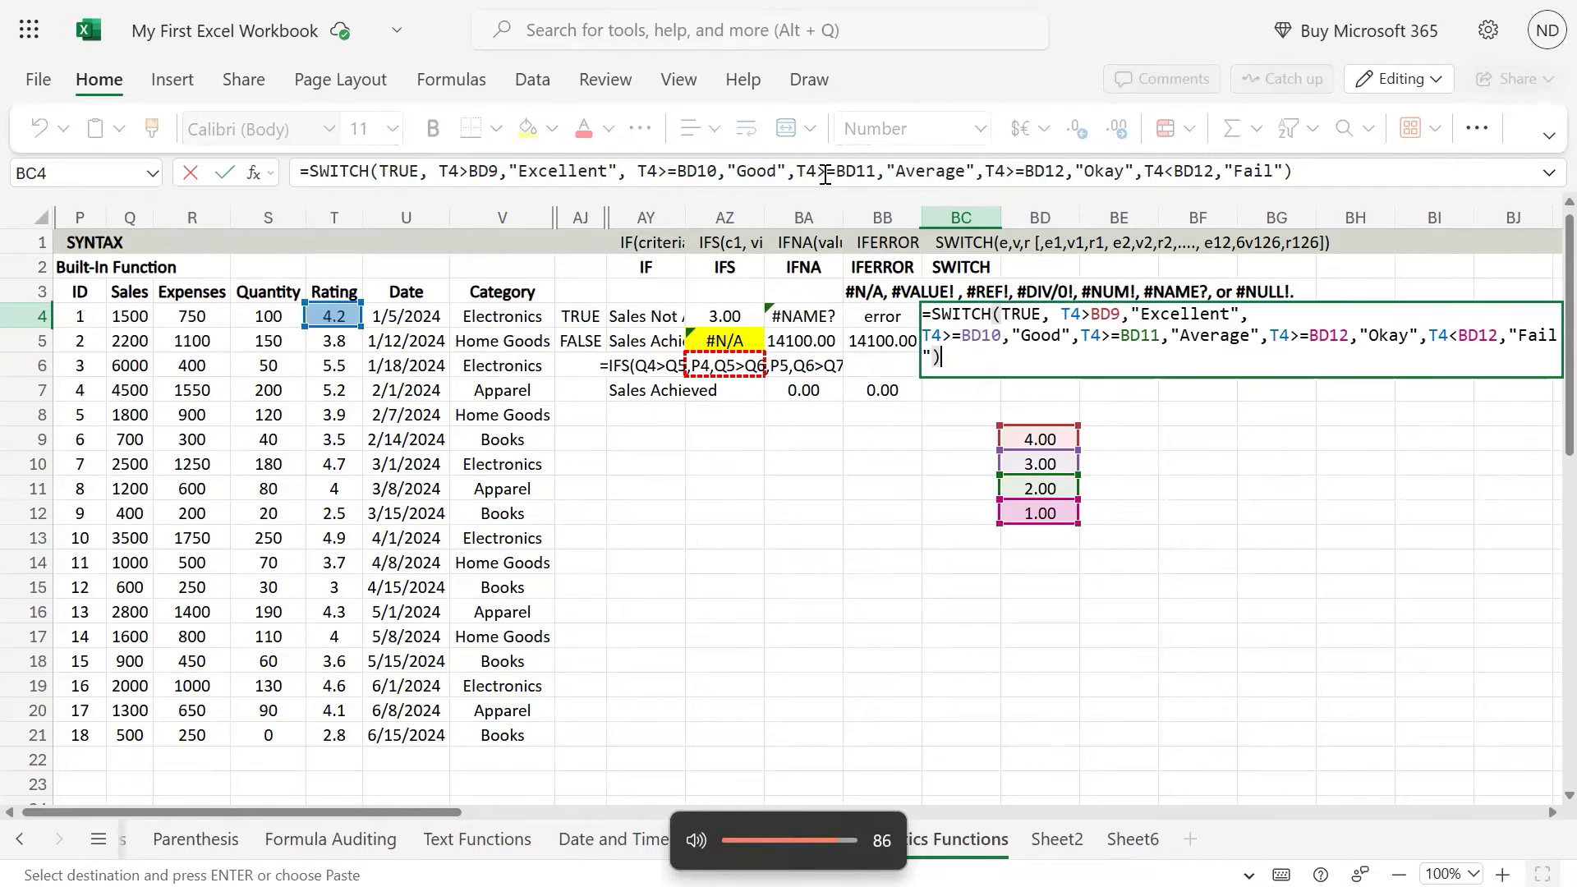
key("Escape")
key("Down")
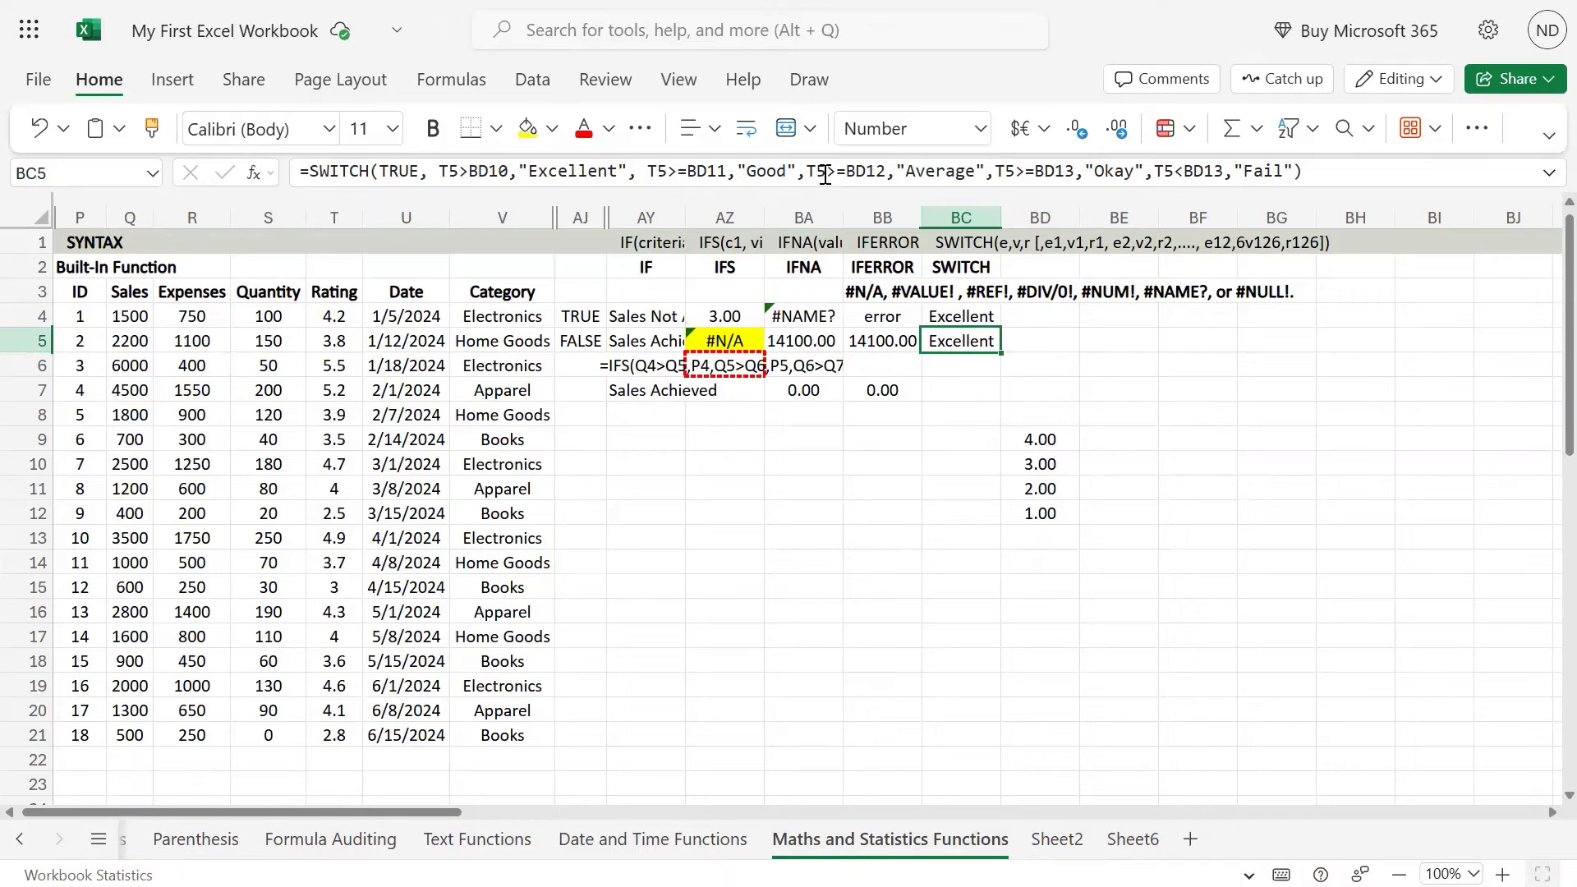
key("F2")
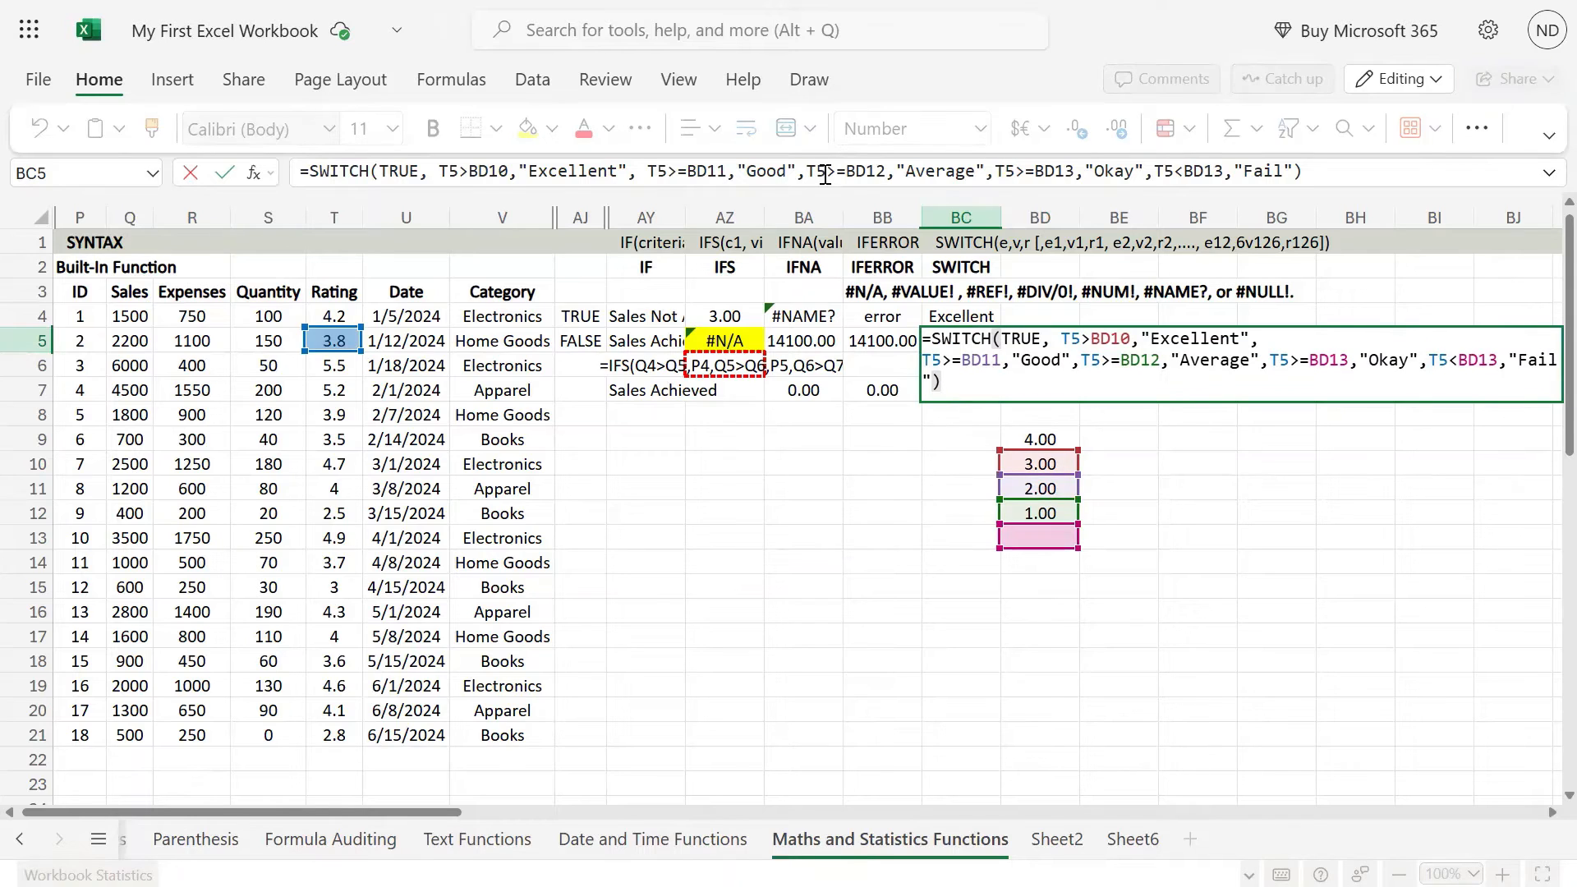
key("Escape")
key("F2")
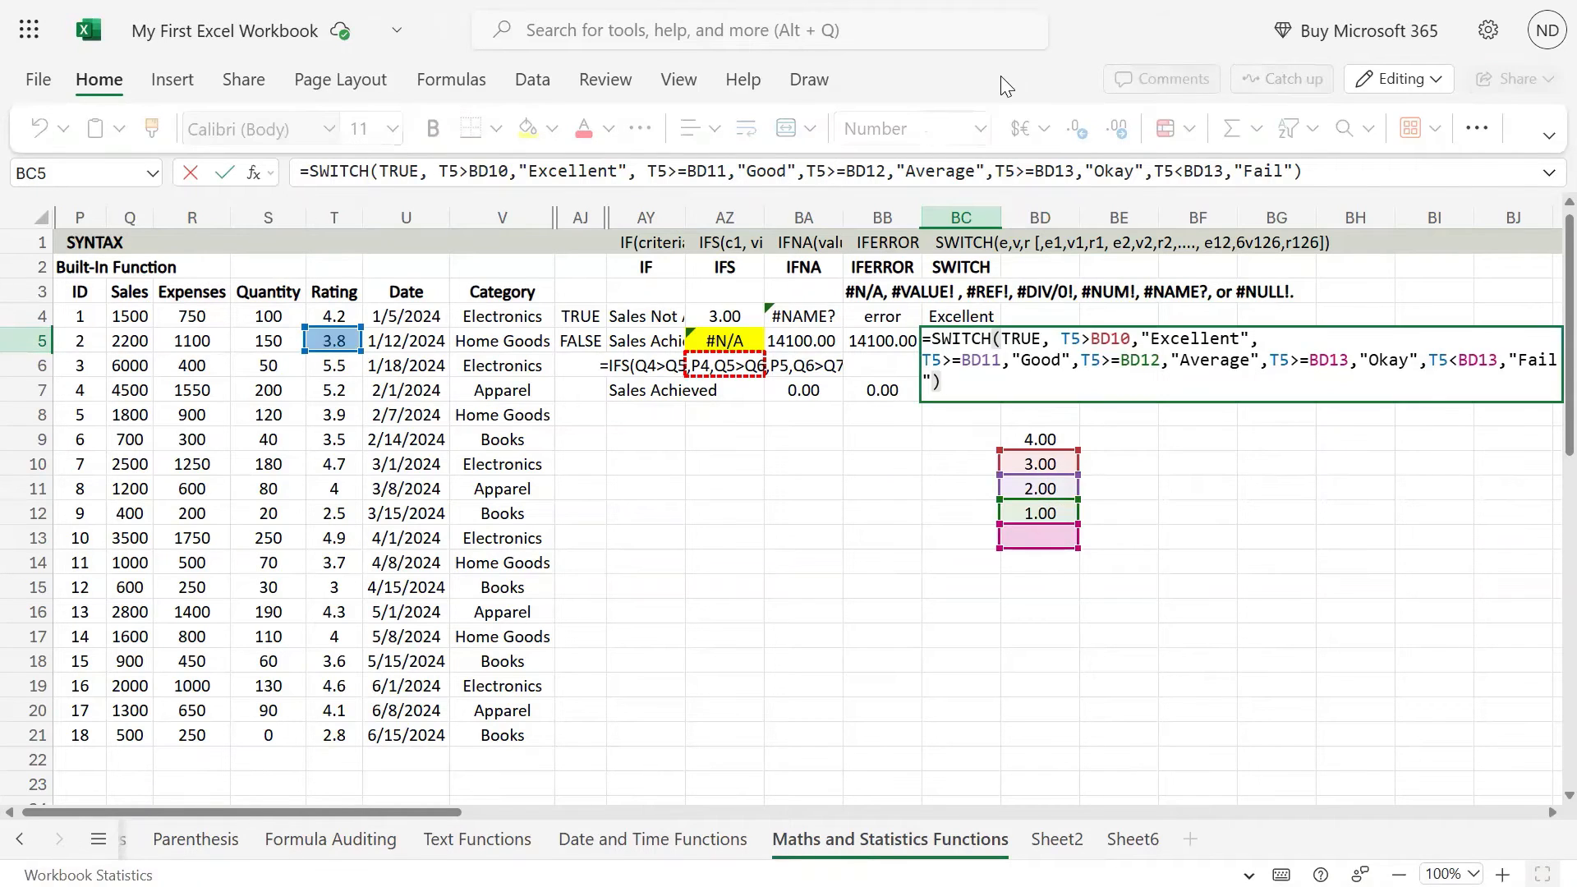
Step: Inspect which threshold cells the copied SWITCH formula in BC5 refers to, leaving the formula unchanged
key("Escape")
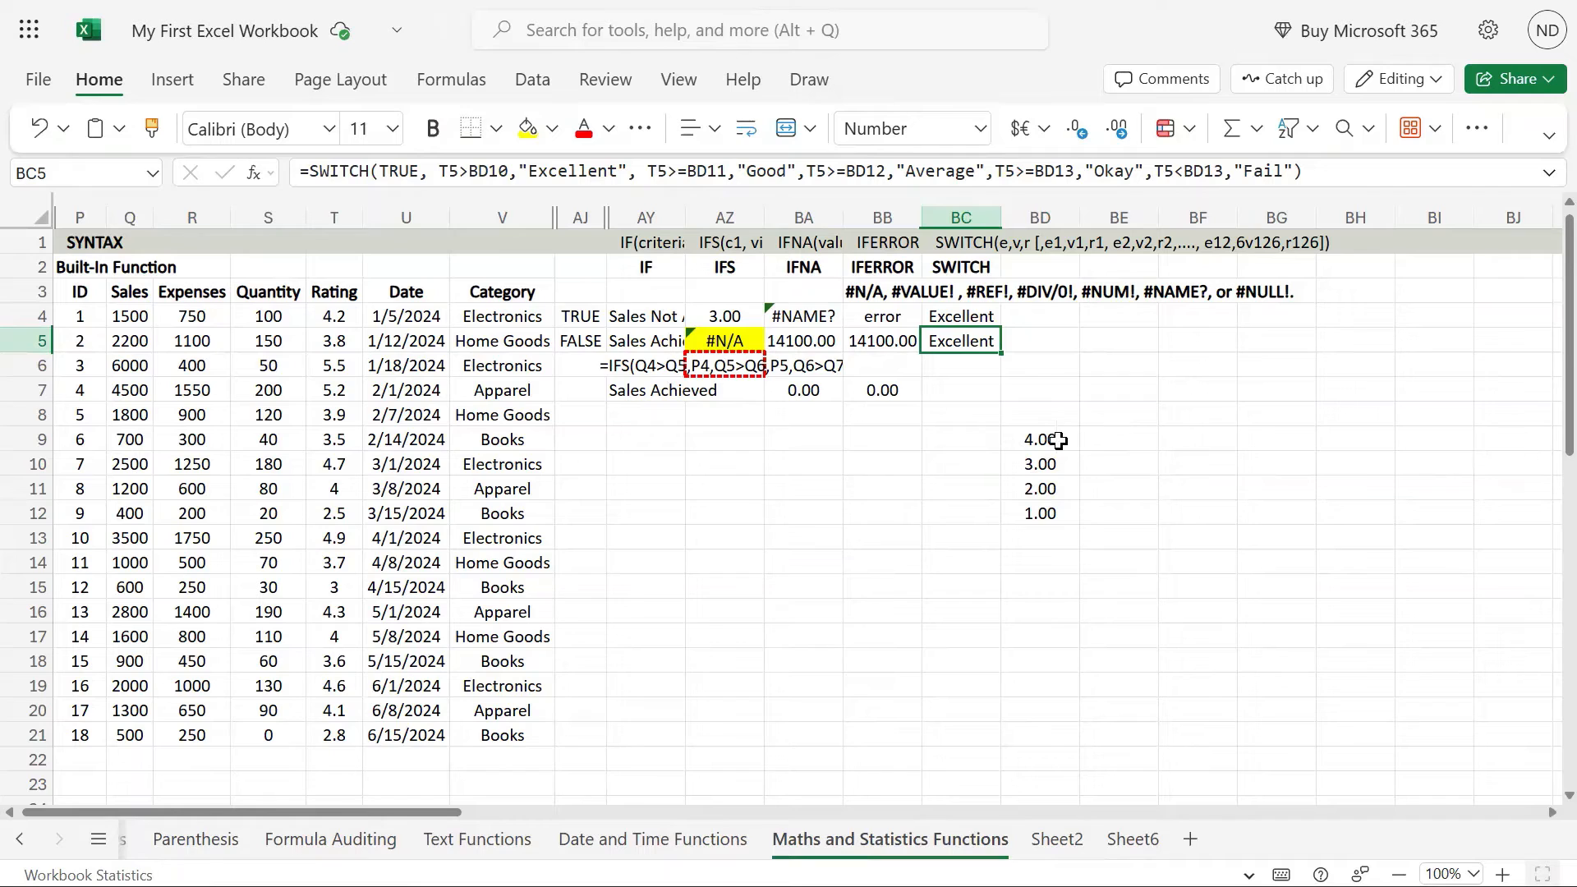
double_click(878, 486)
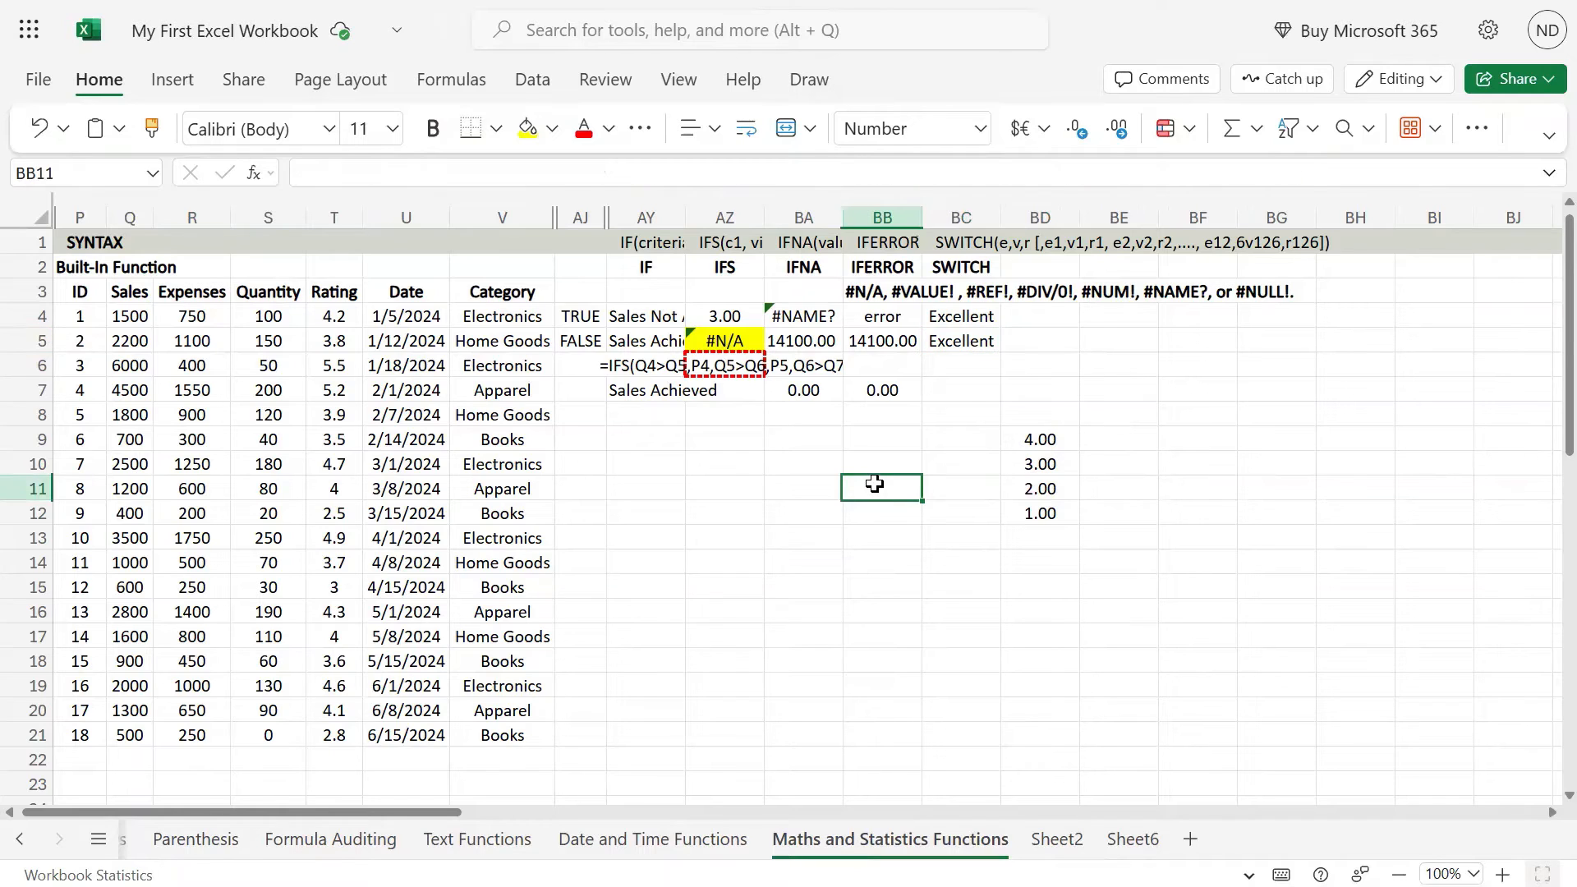
left_click(972, 340)
double_click(972, 340)
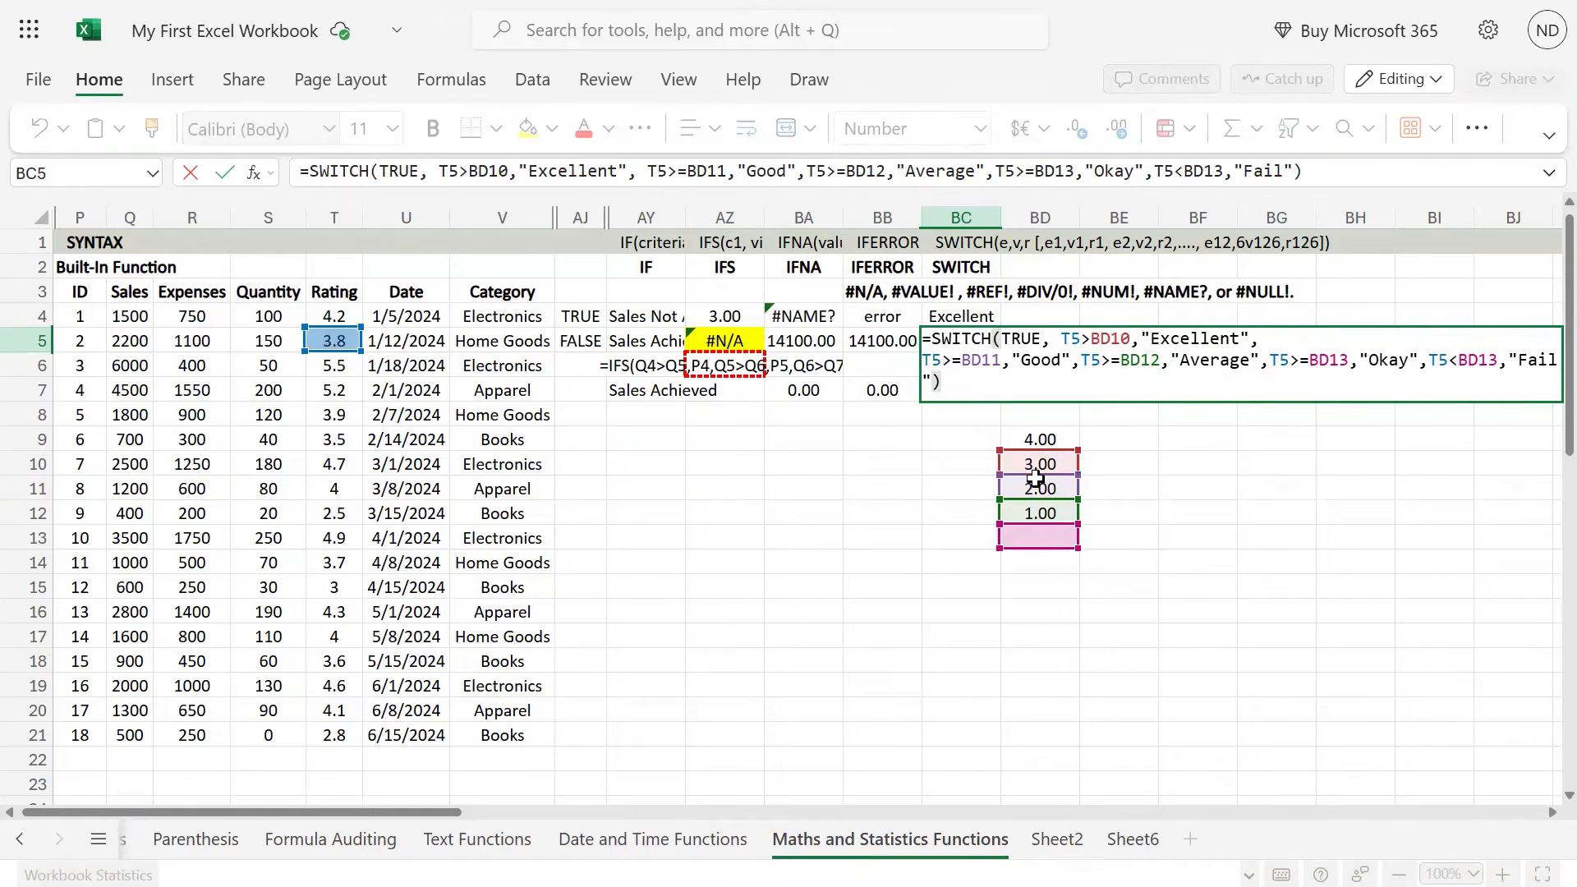
key("Escape")
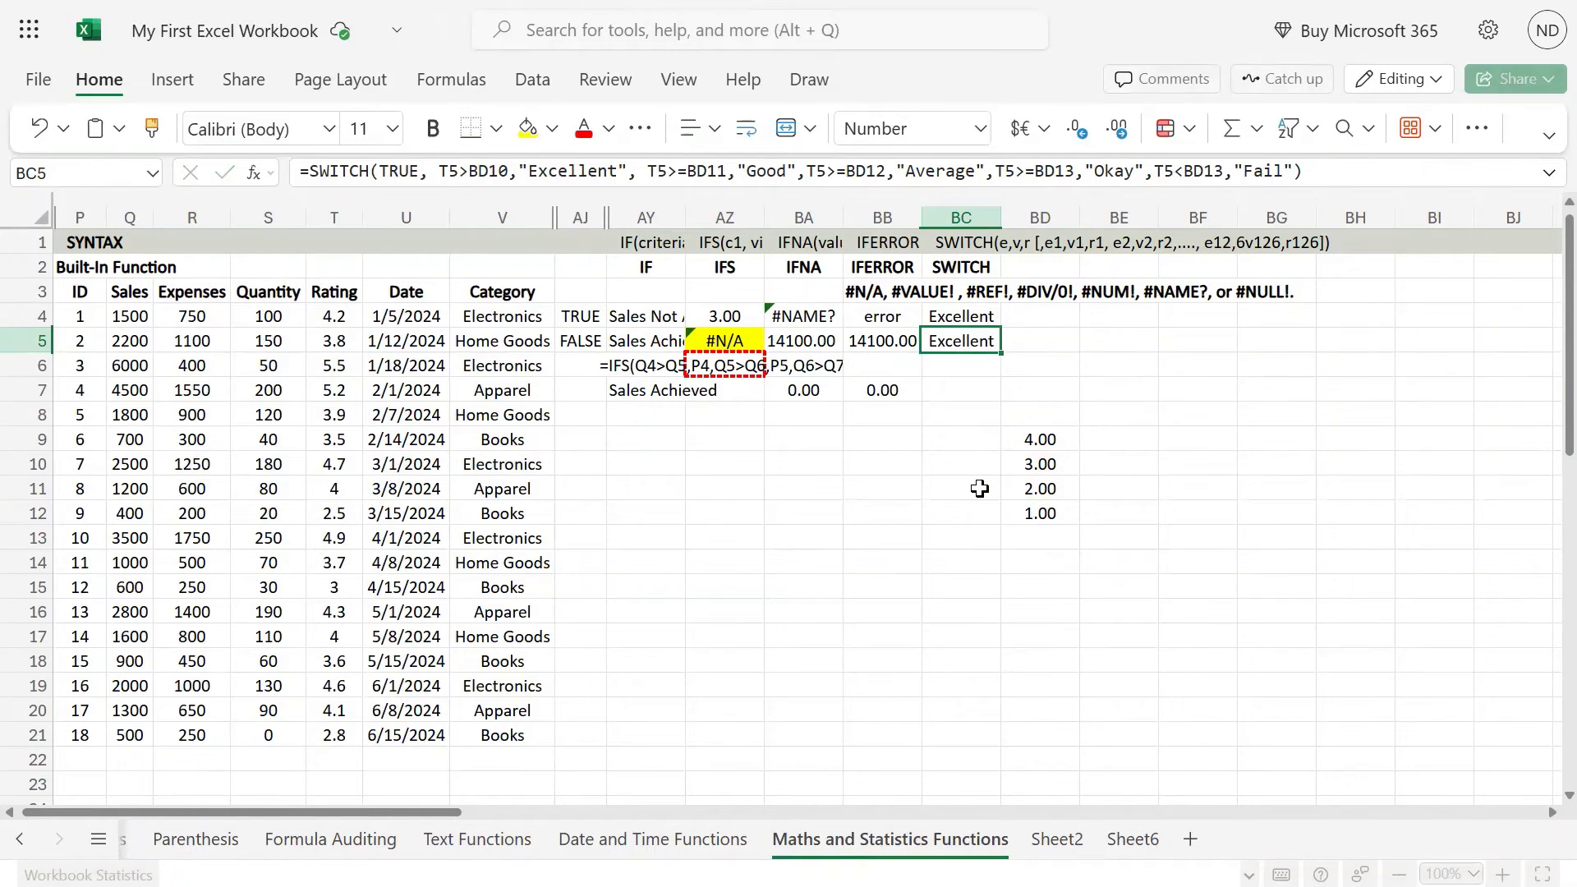
Step: In the BC4 SWITCH formula, make the first two threshold references absolute as $BD$9 and $BD$10
key("Up")
key("F2")
key("Up")
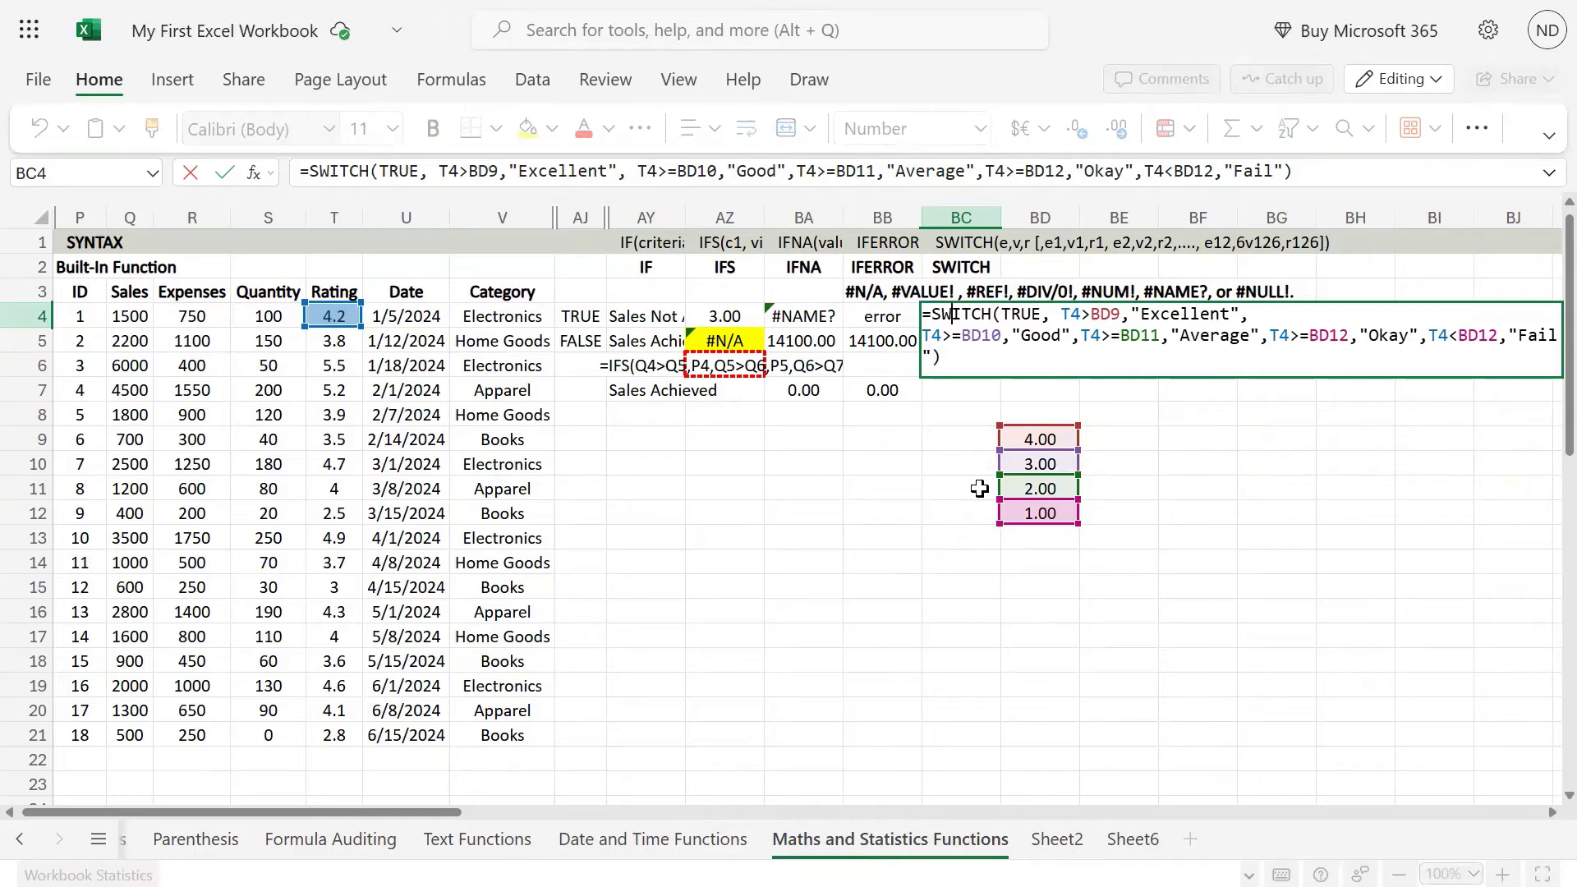
key("Right")
key("Right")
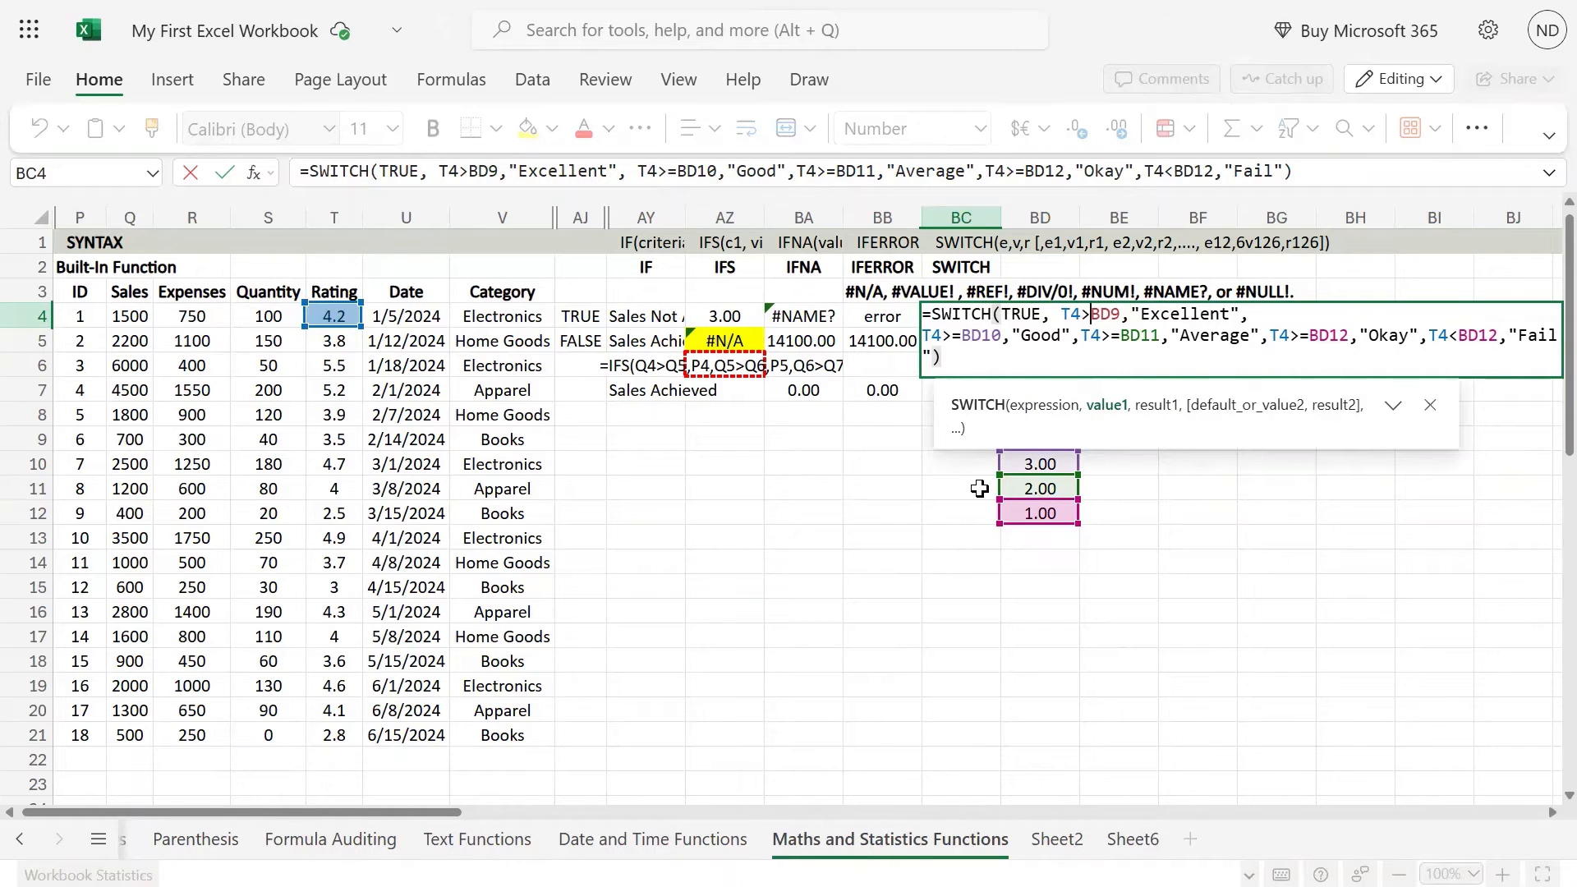
key("F4")
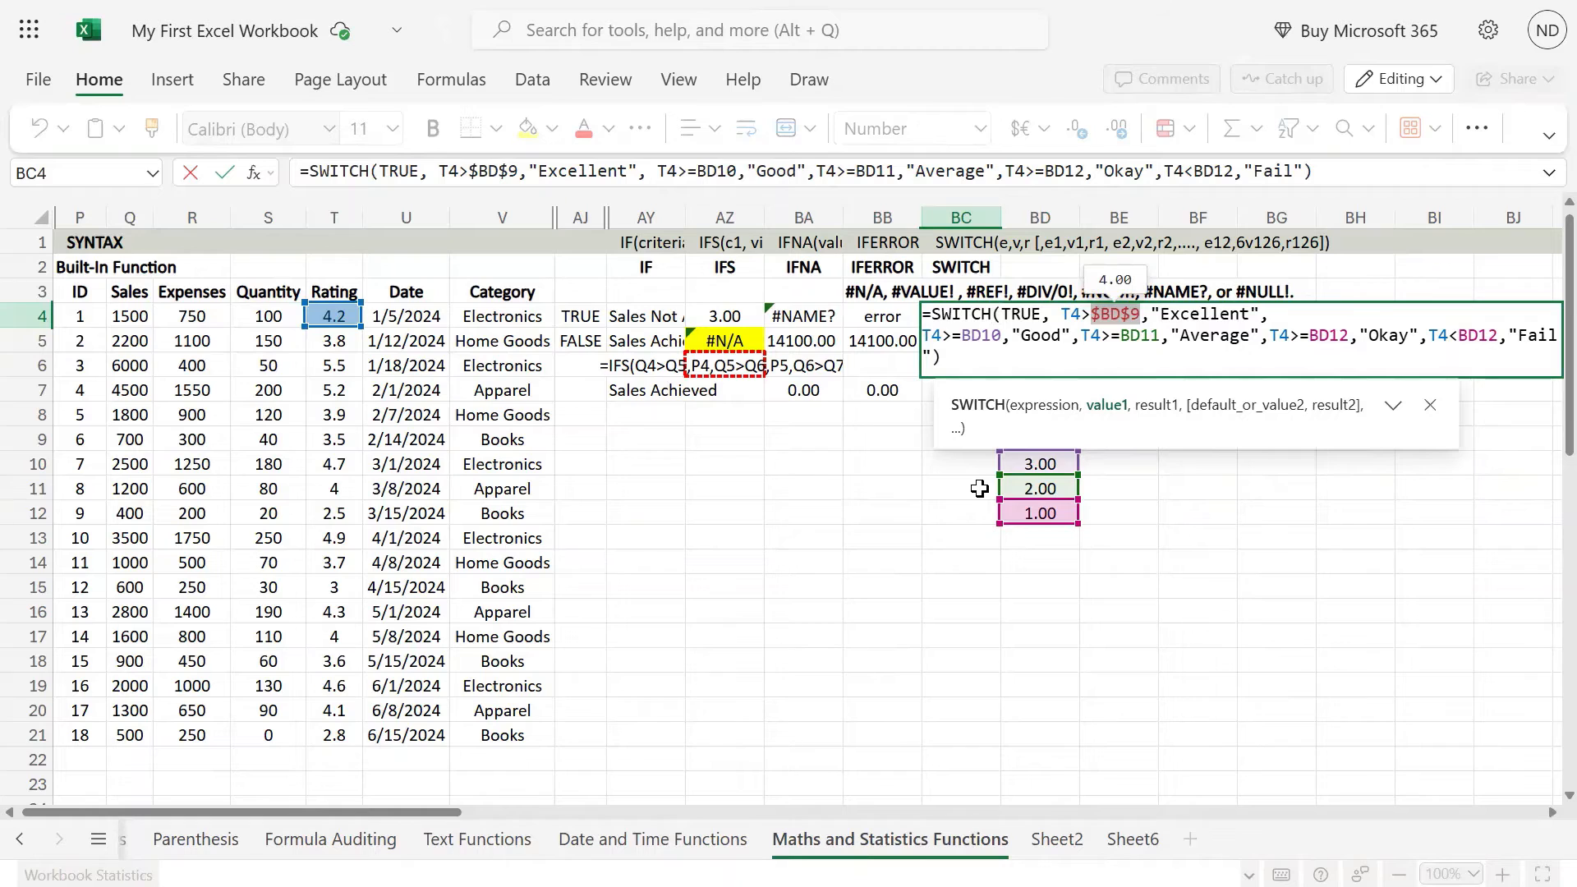
left_click(707, 174)
key("F4")
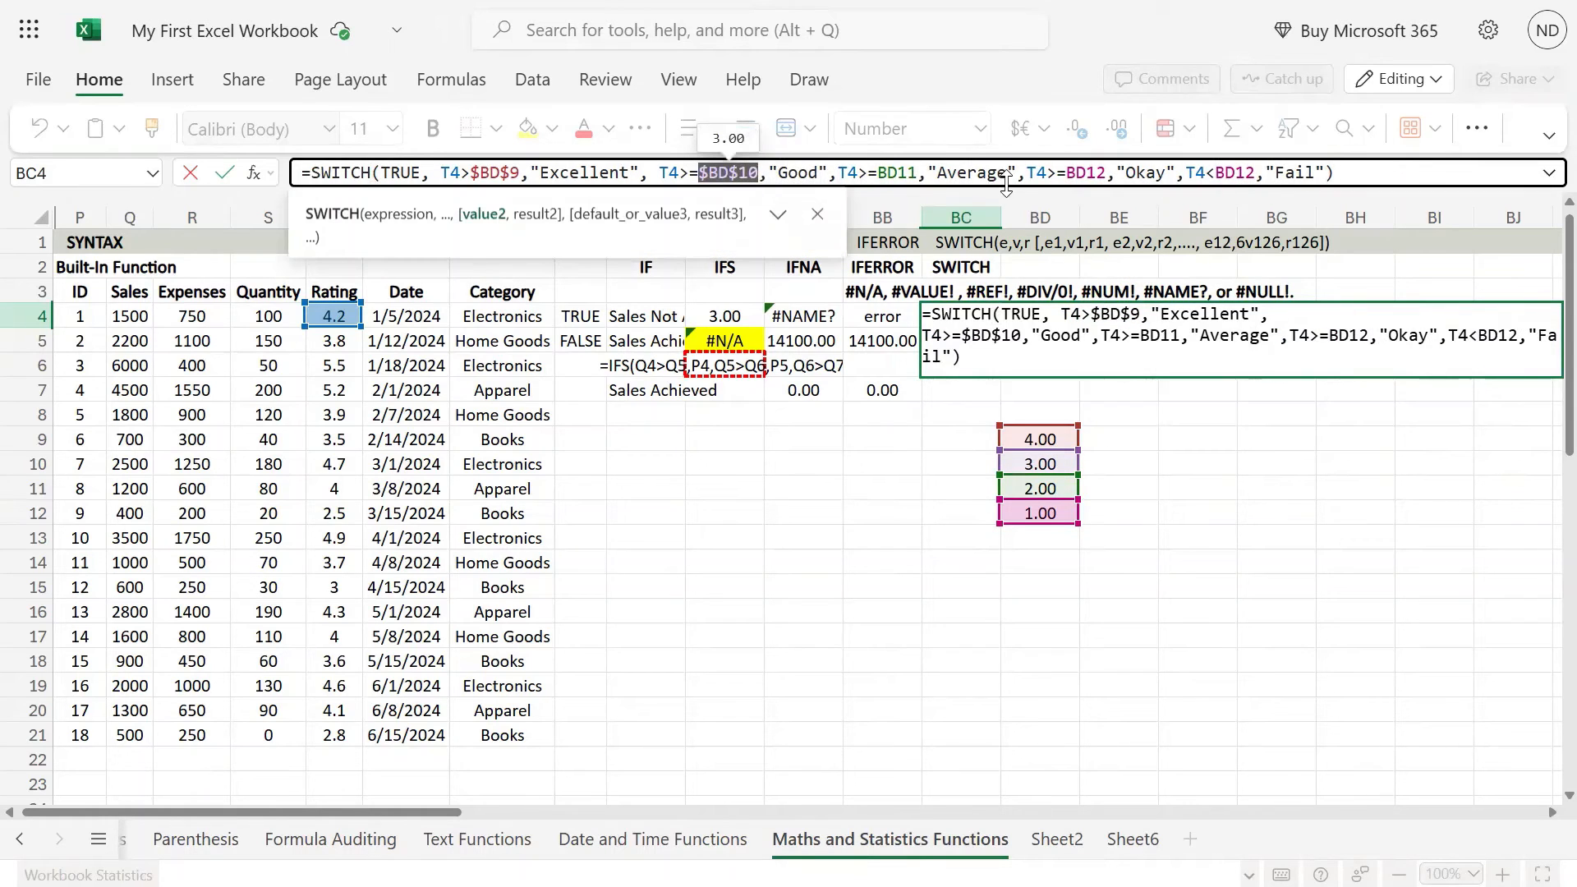
Step: Make the remaining threshold references in the BC4 formula absolute as $BD$11 and $BD$12, including the "Fail" condition, and commit it
double_click(894, 172)
key("F4")
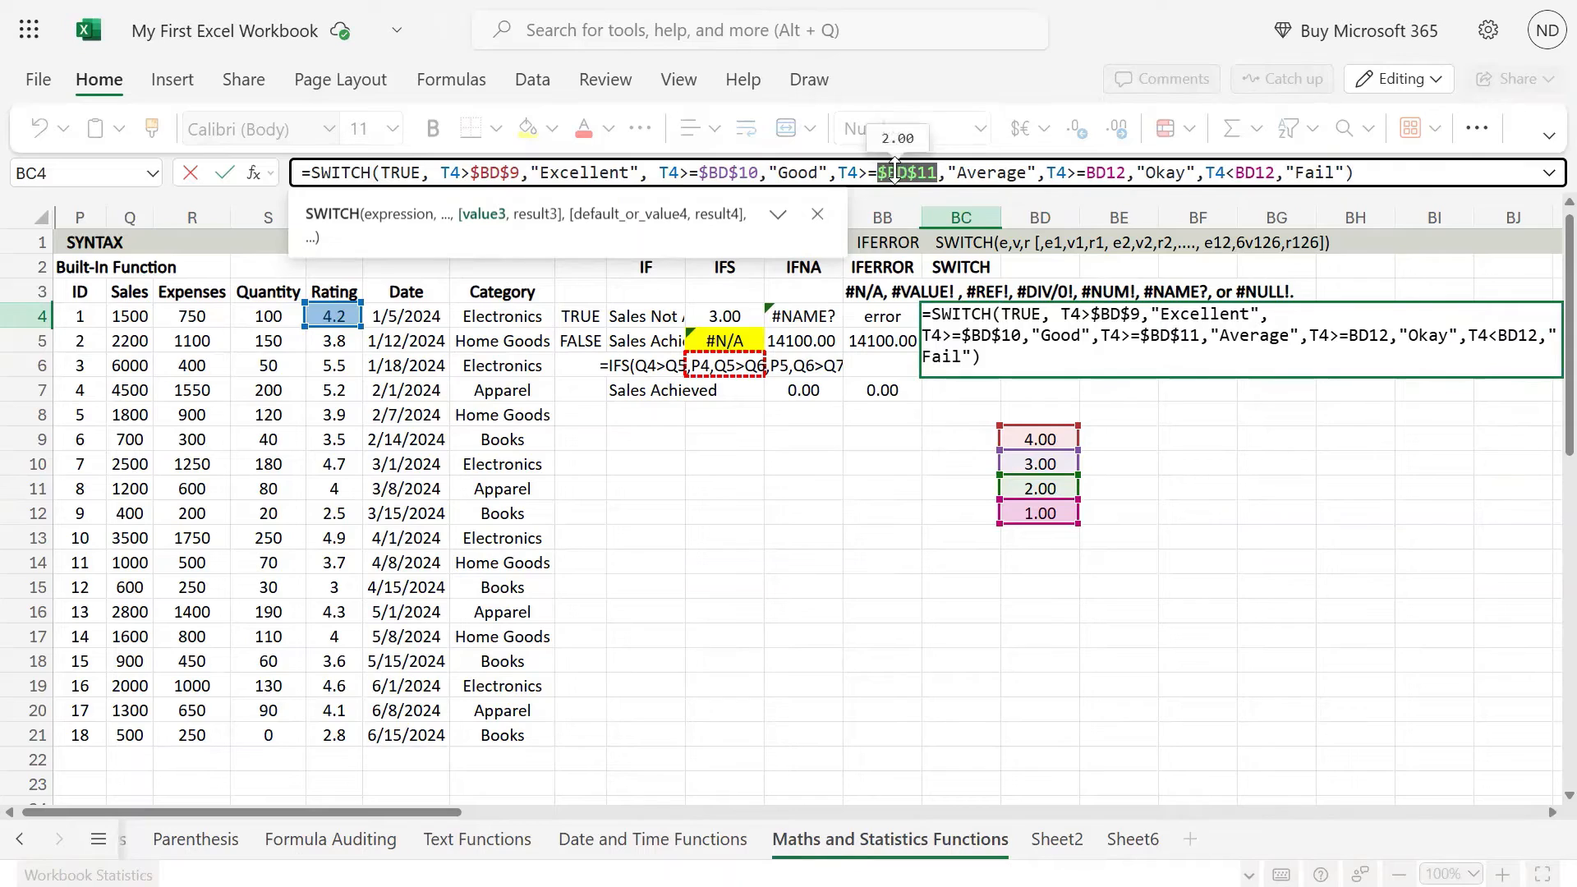
double_click(1107, 173)
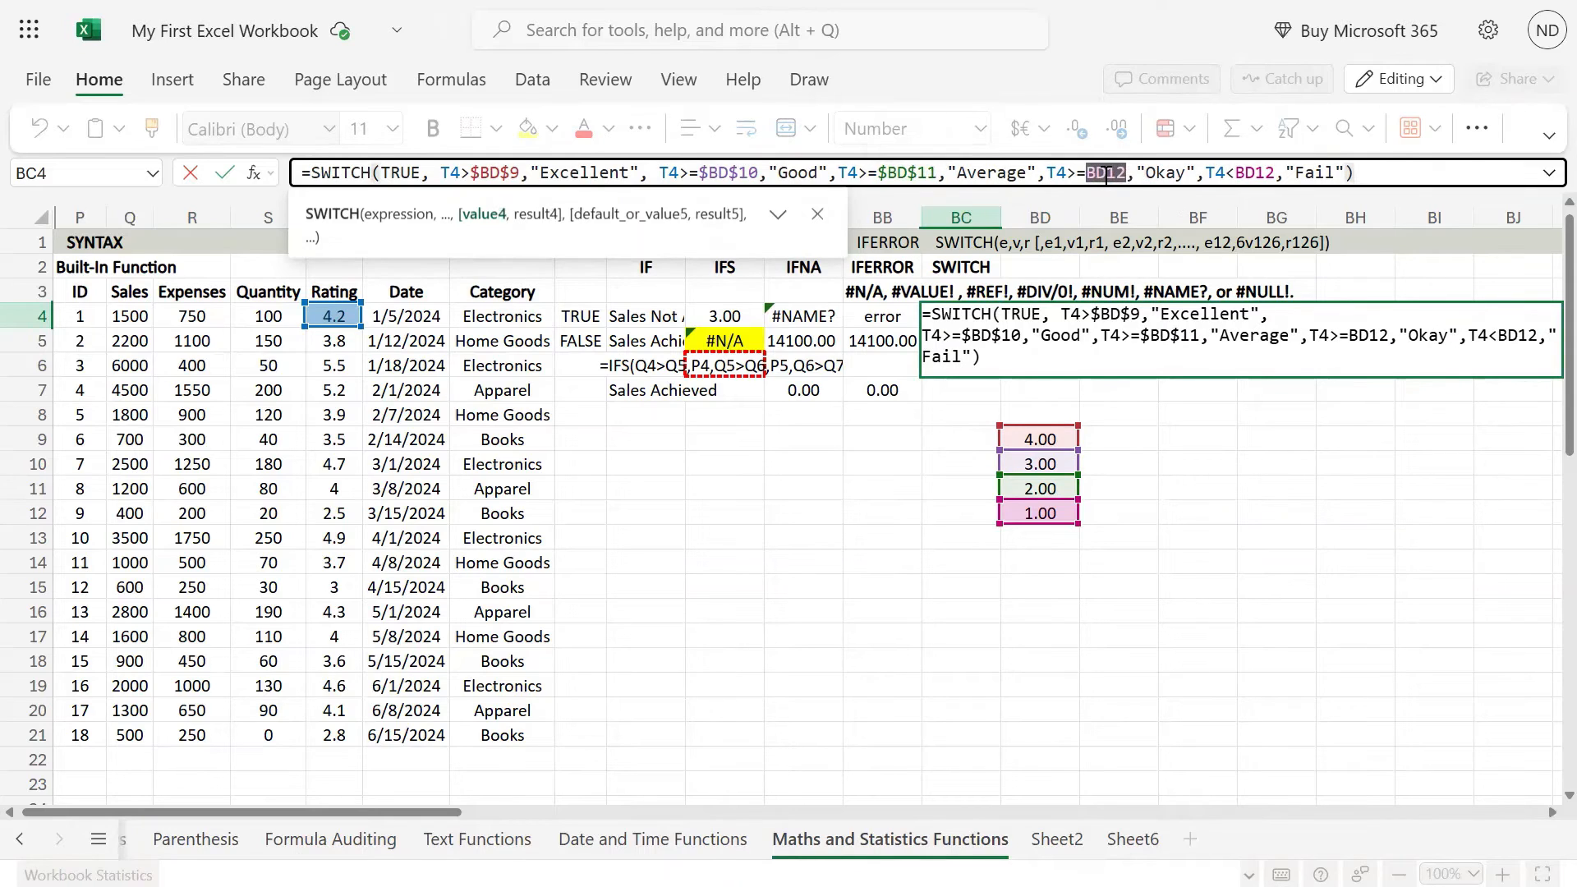
key("F4")
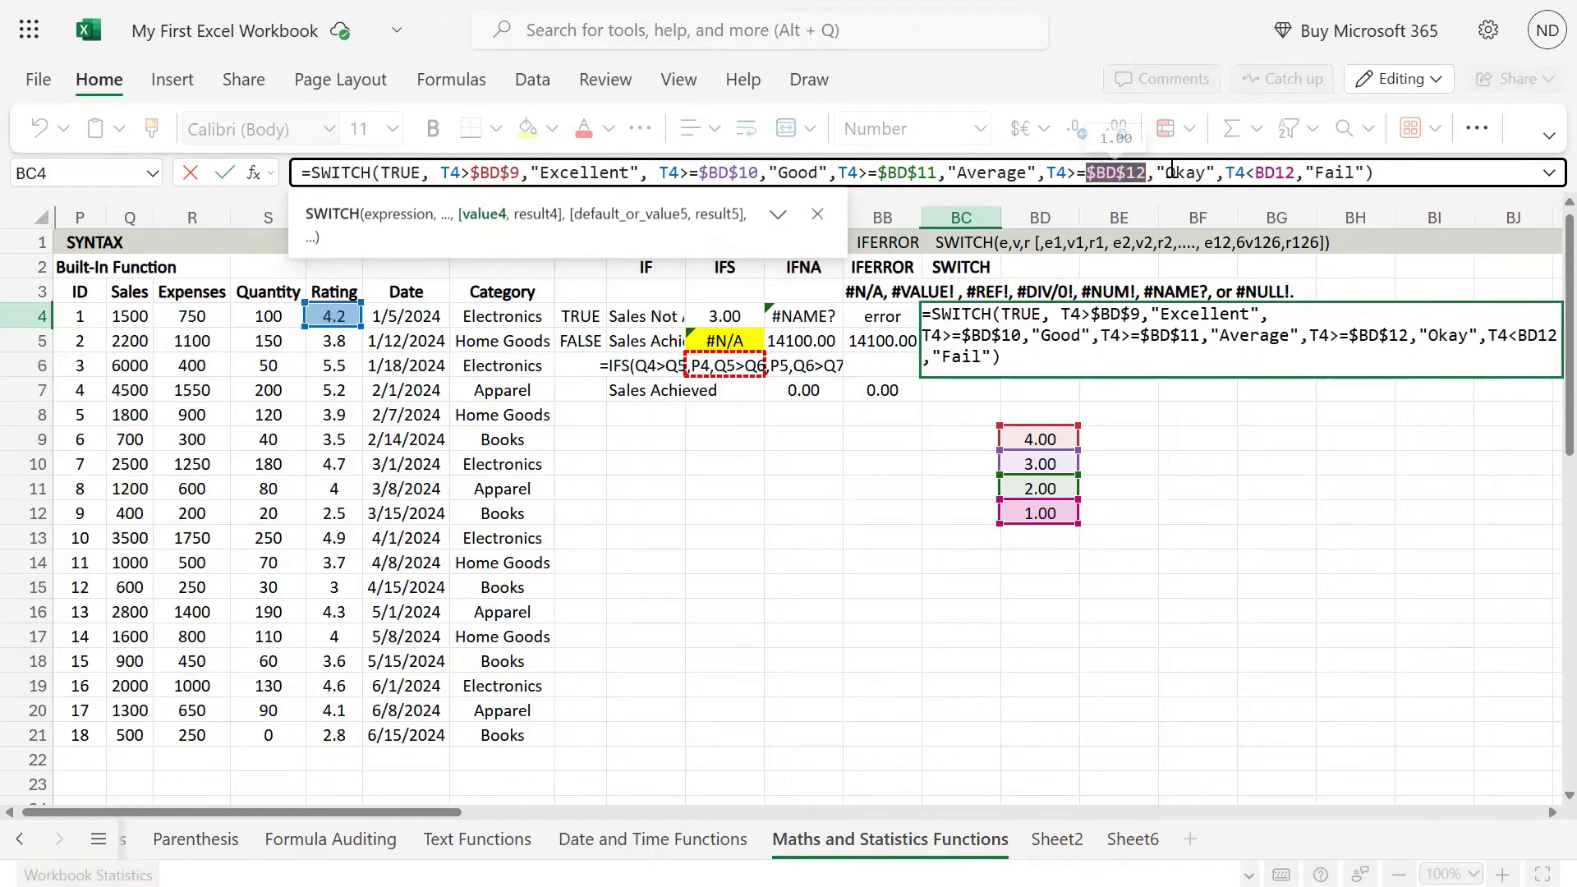
double_click(1280, 172)
key("F4")
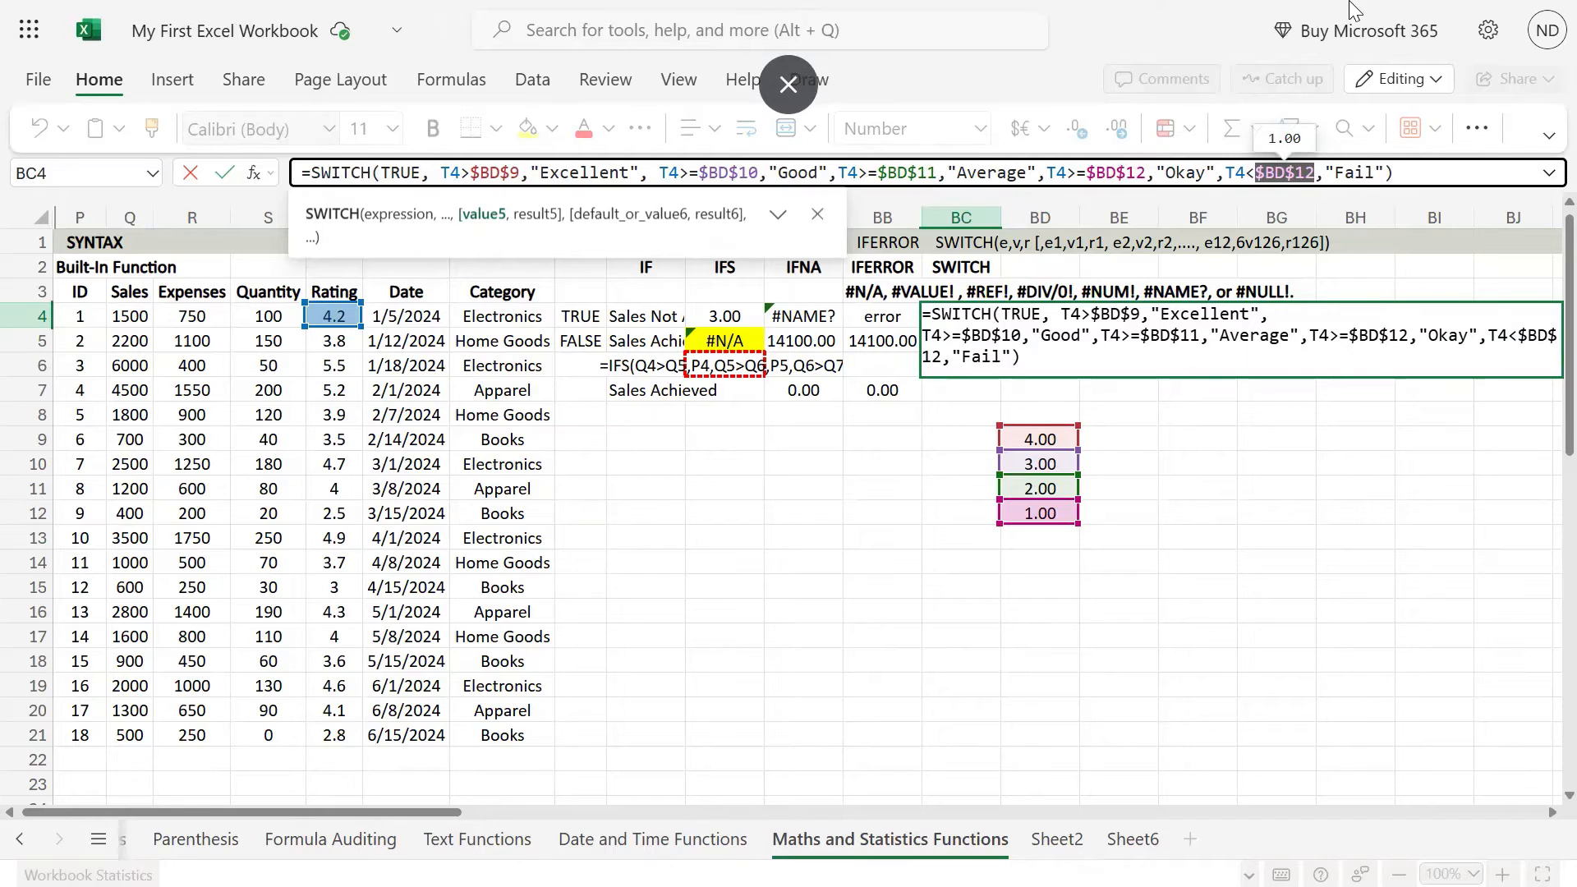
key("ctrl+Return")
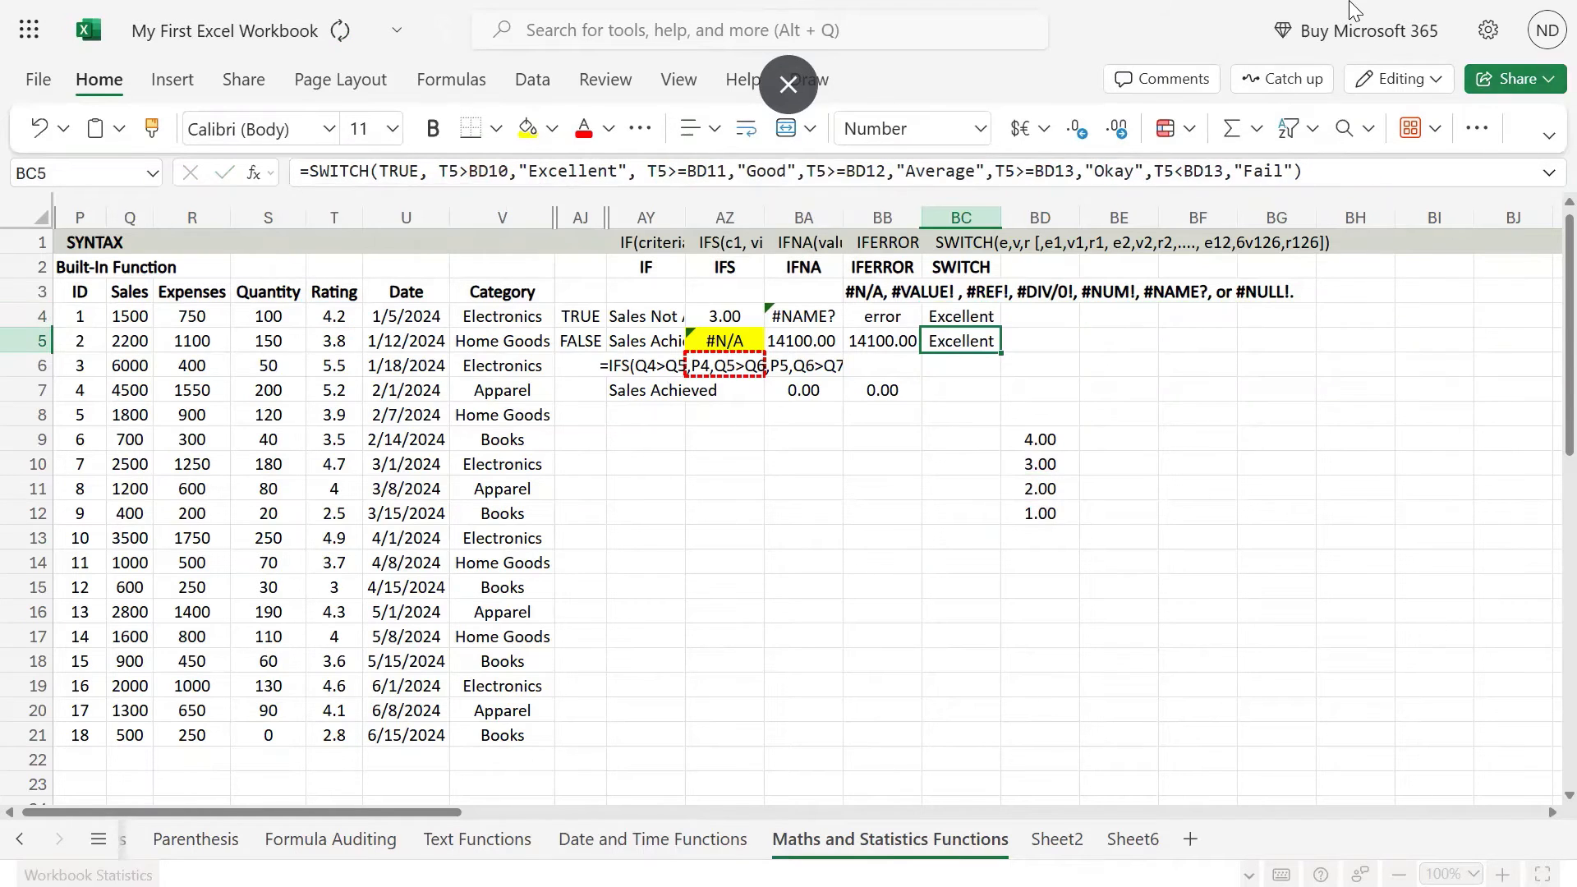
Step: Copy the SWITCH formula with absolute threshold references from BC4 into BC5
key("ctrl+c")
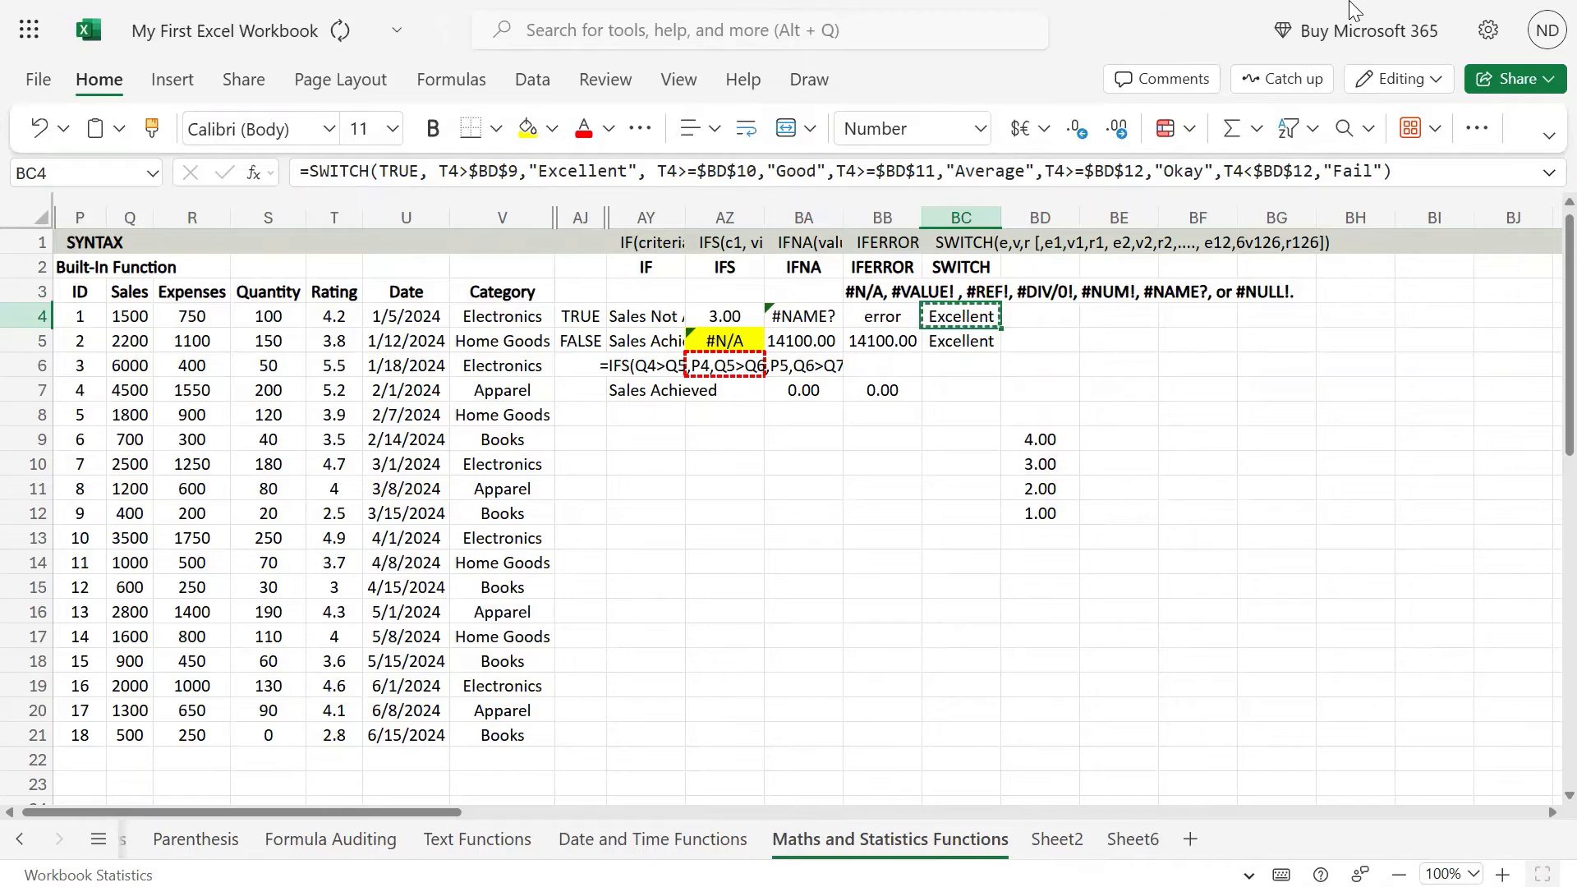
key("Down")
key("ctrl+v")
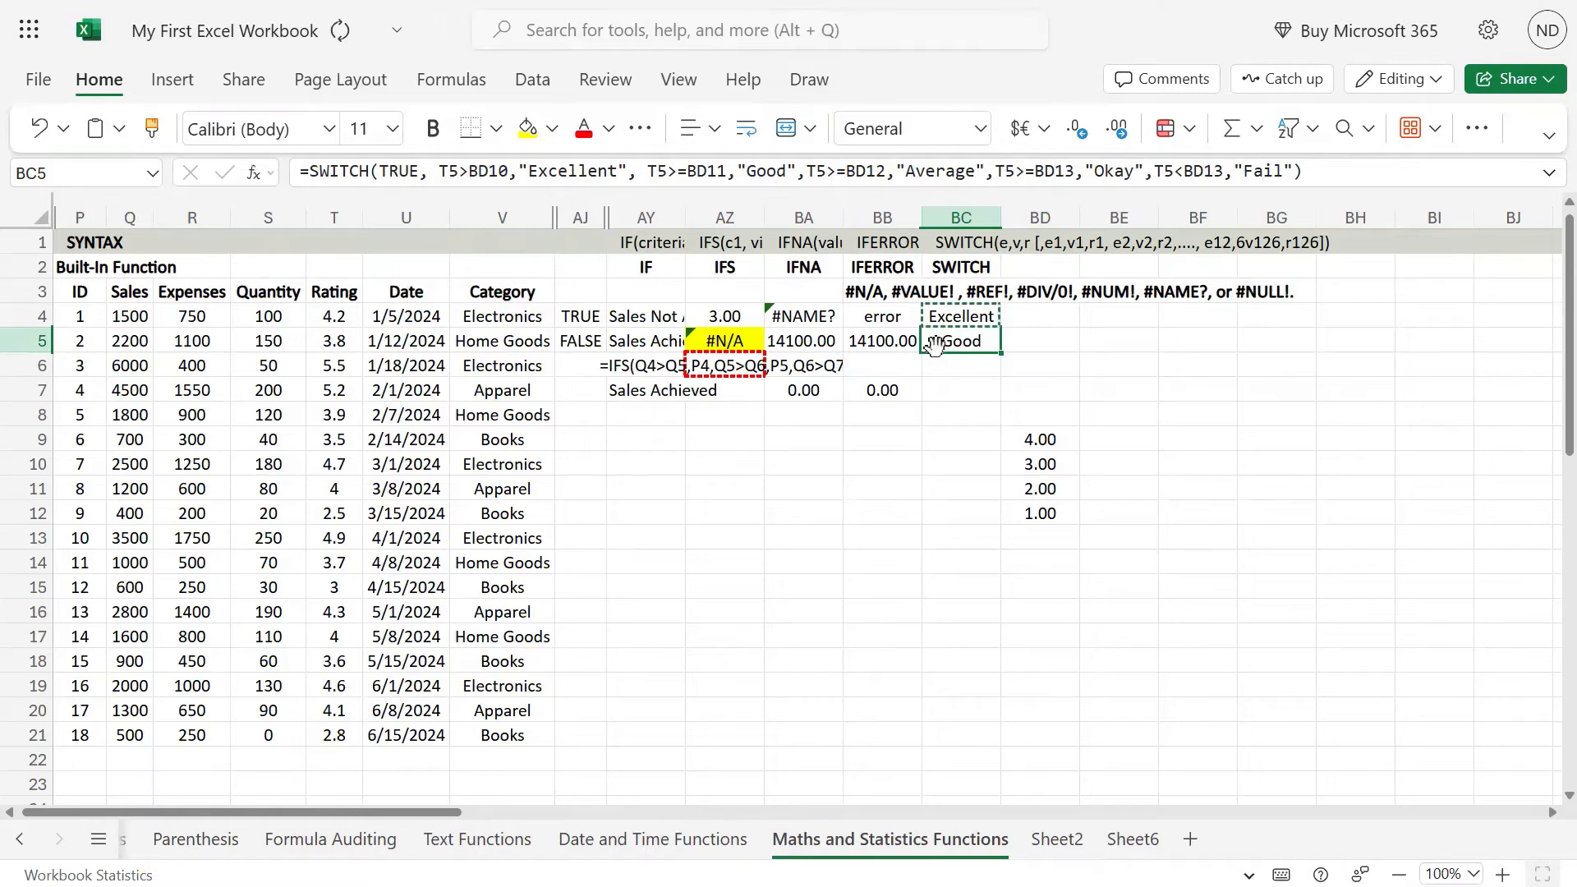
Step: Copy the SWITCH formula from BC5 into BC6:BC21 so that every rating row is graded
key("ctrl+c")
key("Down")
key("shift+Down")
key("shift+Down")
key("shift+Down")
key("shift+Down")
key("shift+Down")
key("shift+Down")
key("shift+Down")
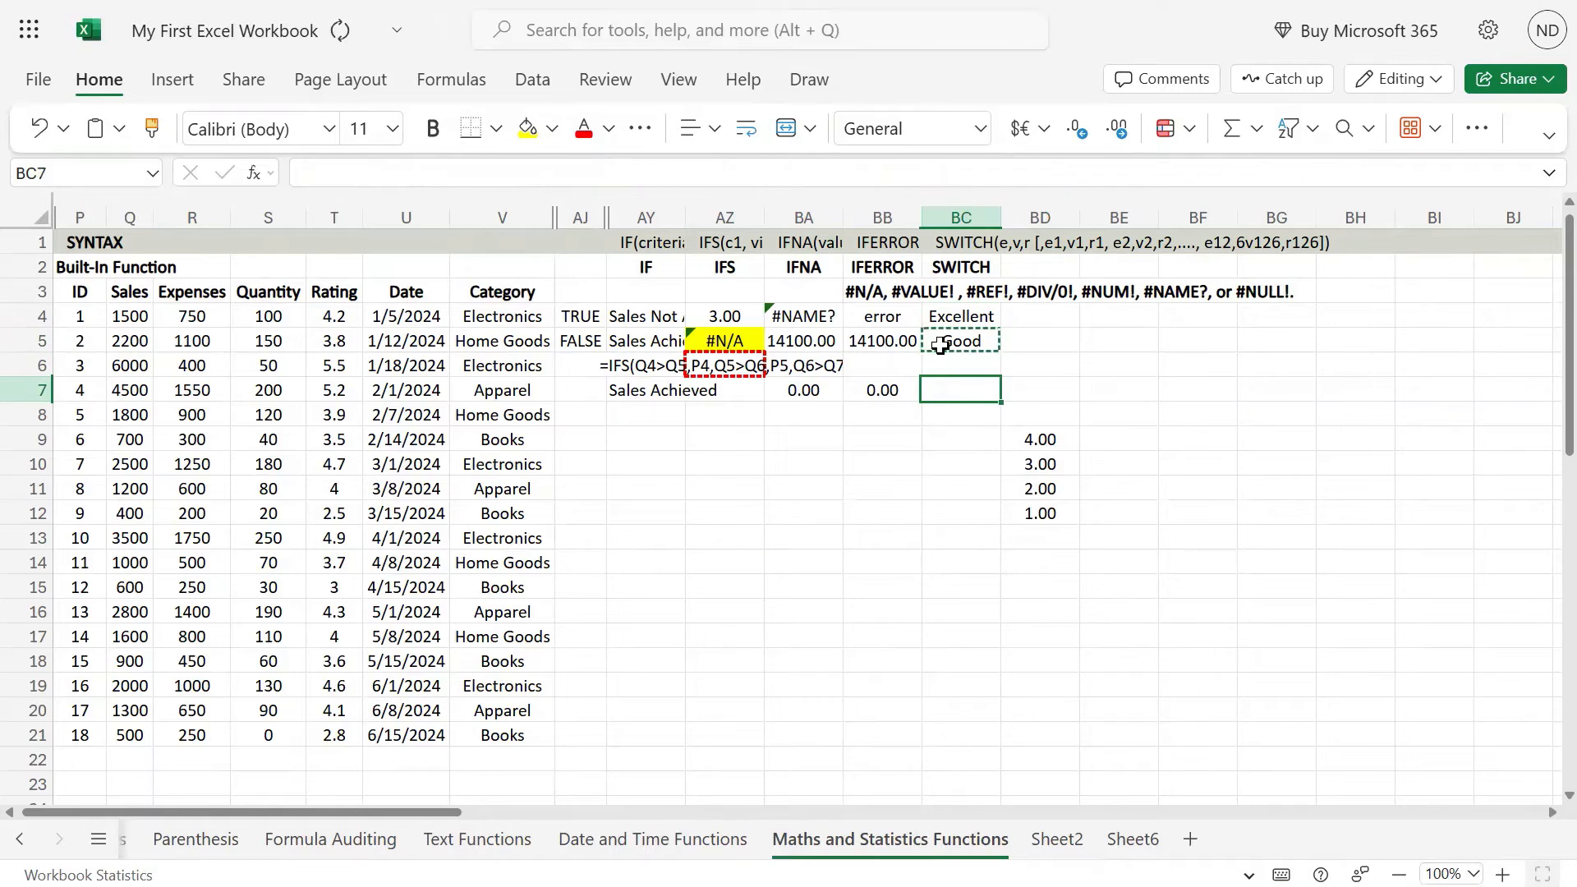
key("shift+Down")
key("shift+Down")
key("shift+Down")
key("shift+Down")
key("shift+Down")
key("shift+Down")
key("shift+Down")
key("shift+Down")
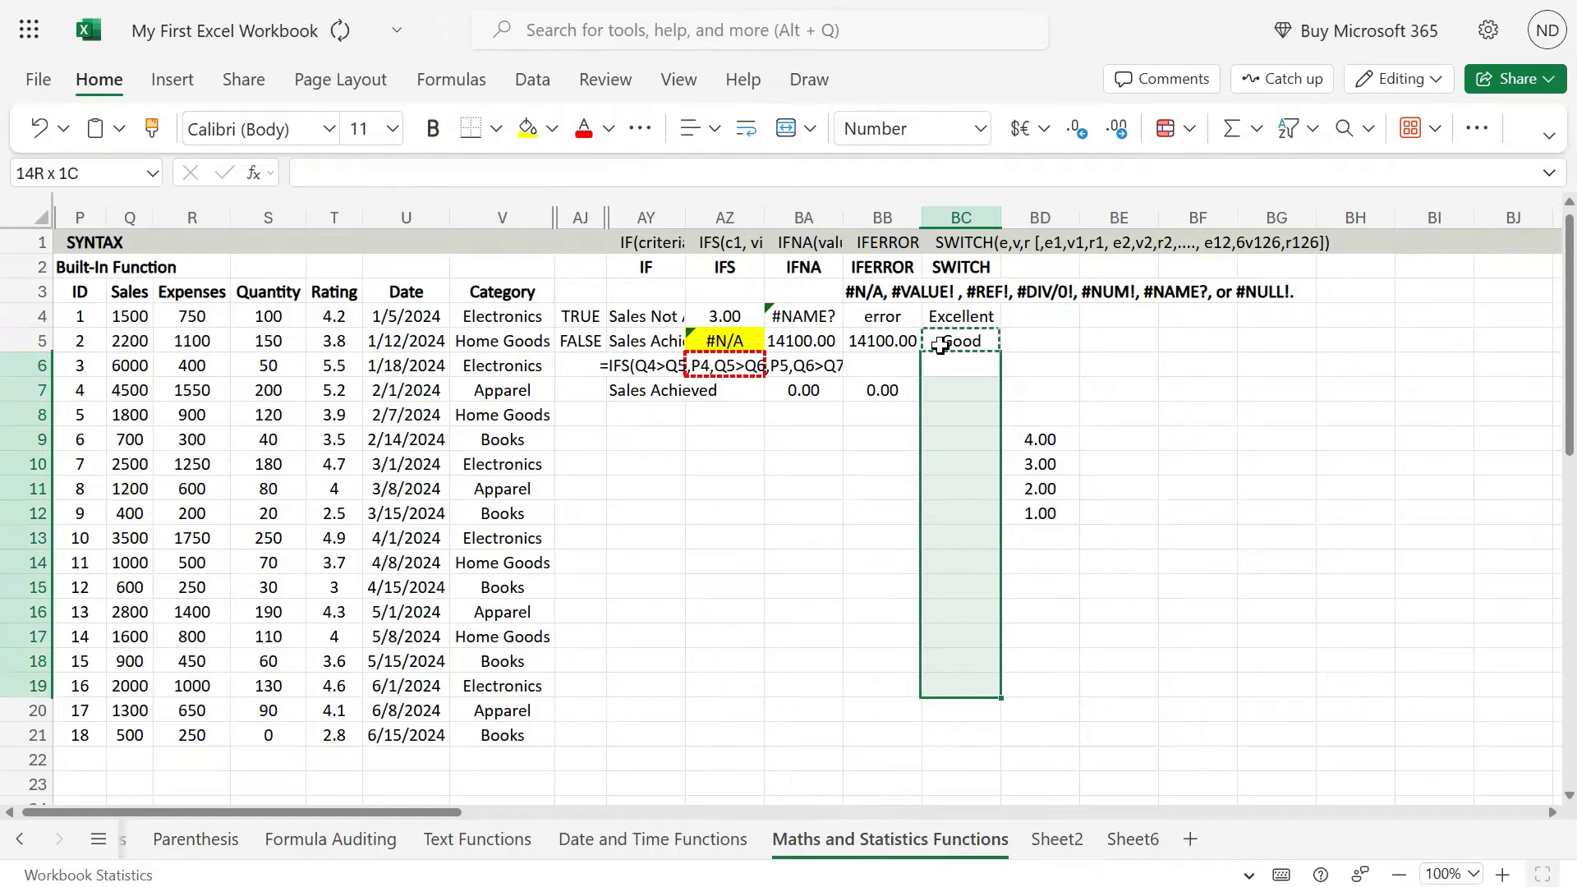
key("ctrl+v")
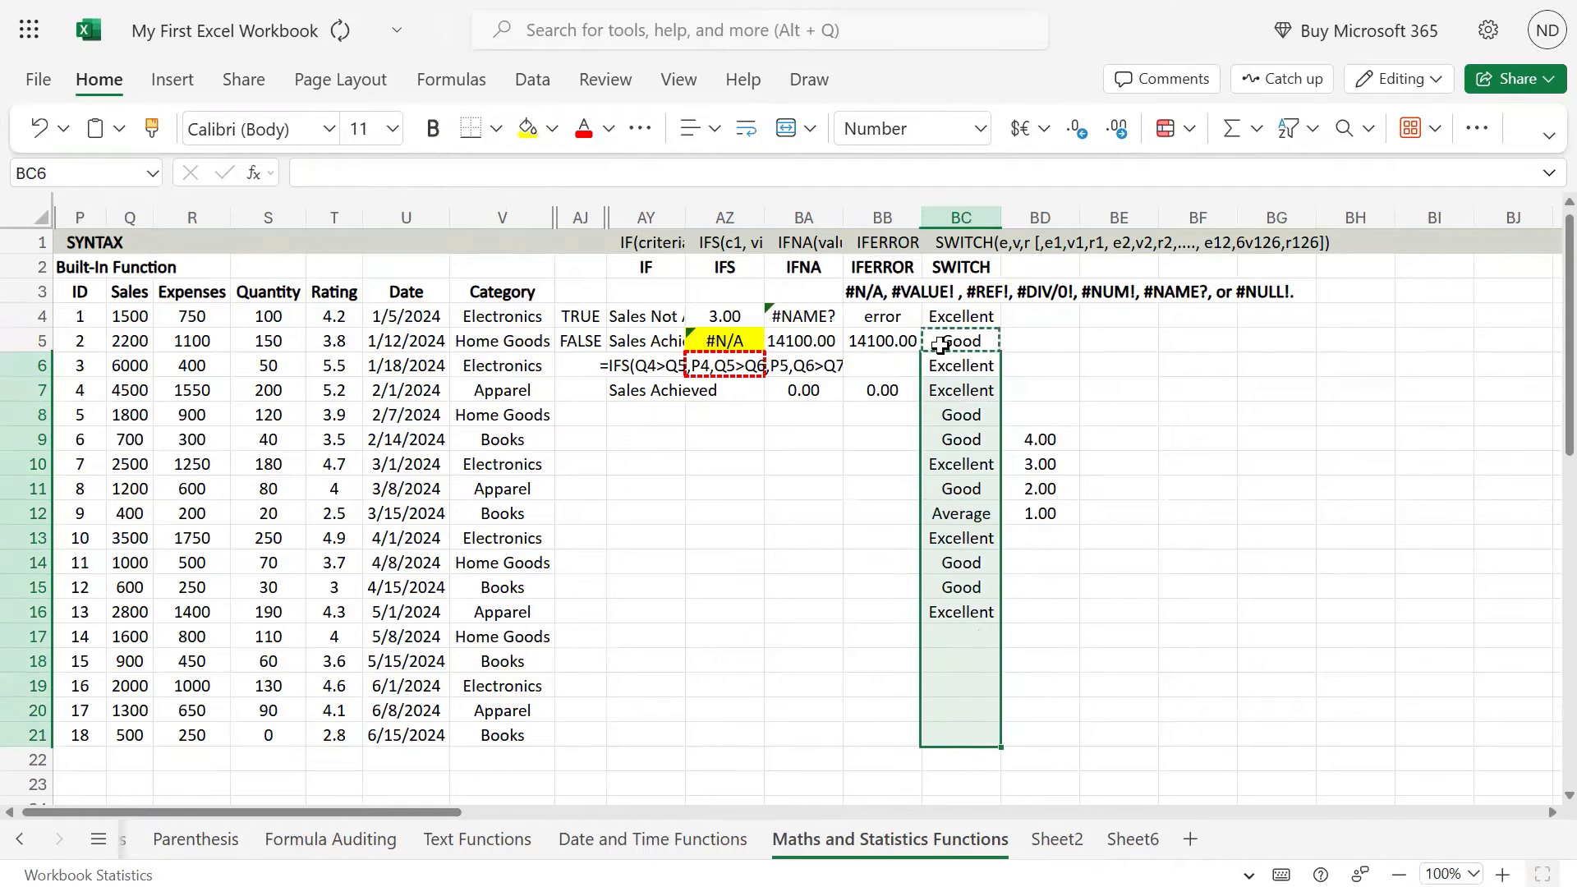
Step: Review the grades down column BC against the ratings in column T
key("Up")
key("Down")
key("Down")
key("Down")
key("Down")
key("Down")
key("Down")
key("Down")
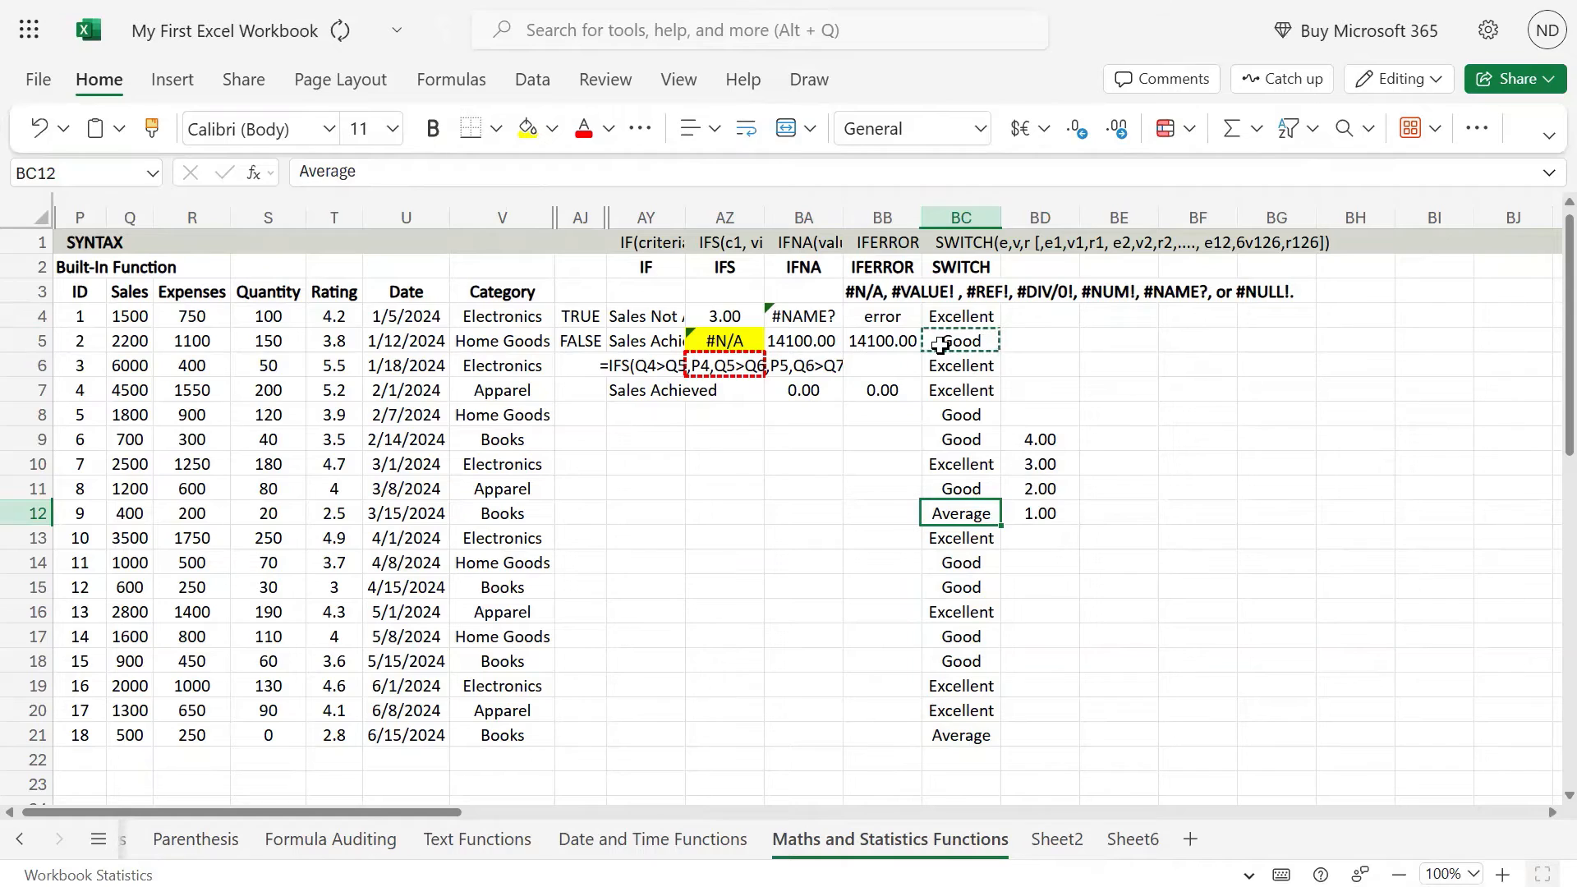
key("Down")
key("Up")
key("Down")
key("Down")
key("Up")
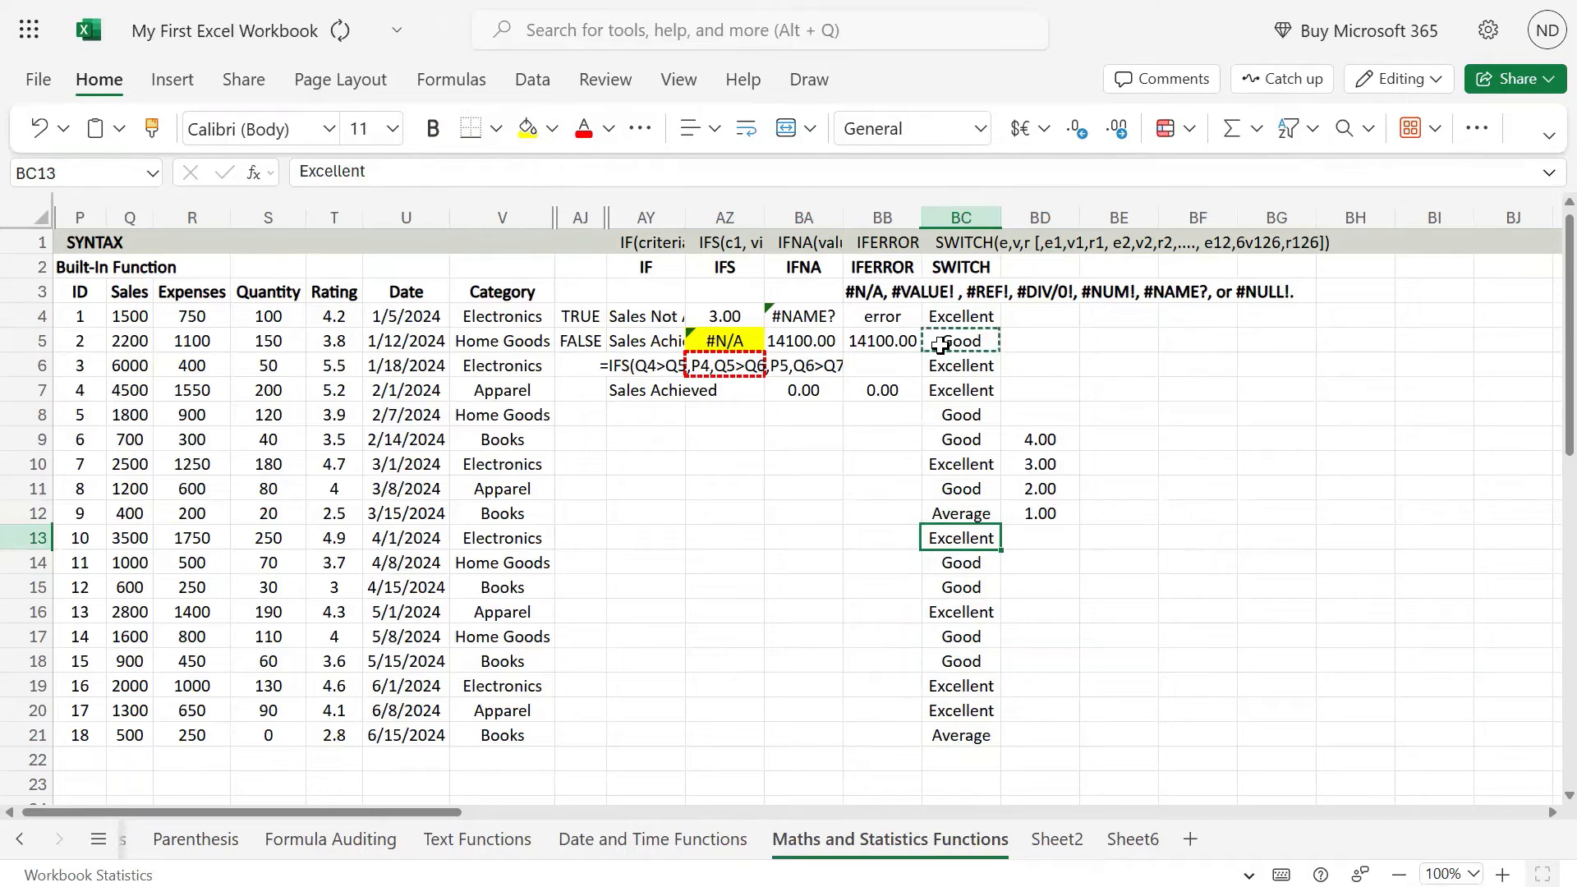
key("Down")
key("Down")
key("Down")
key("Left")
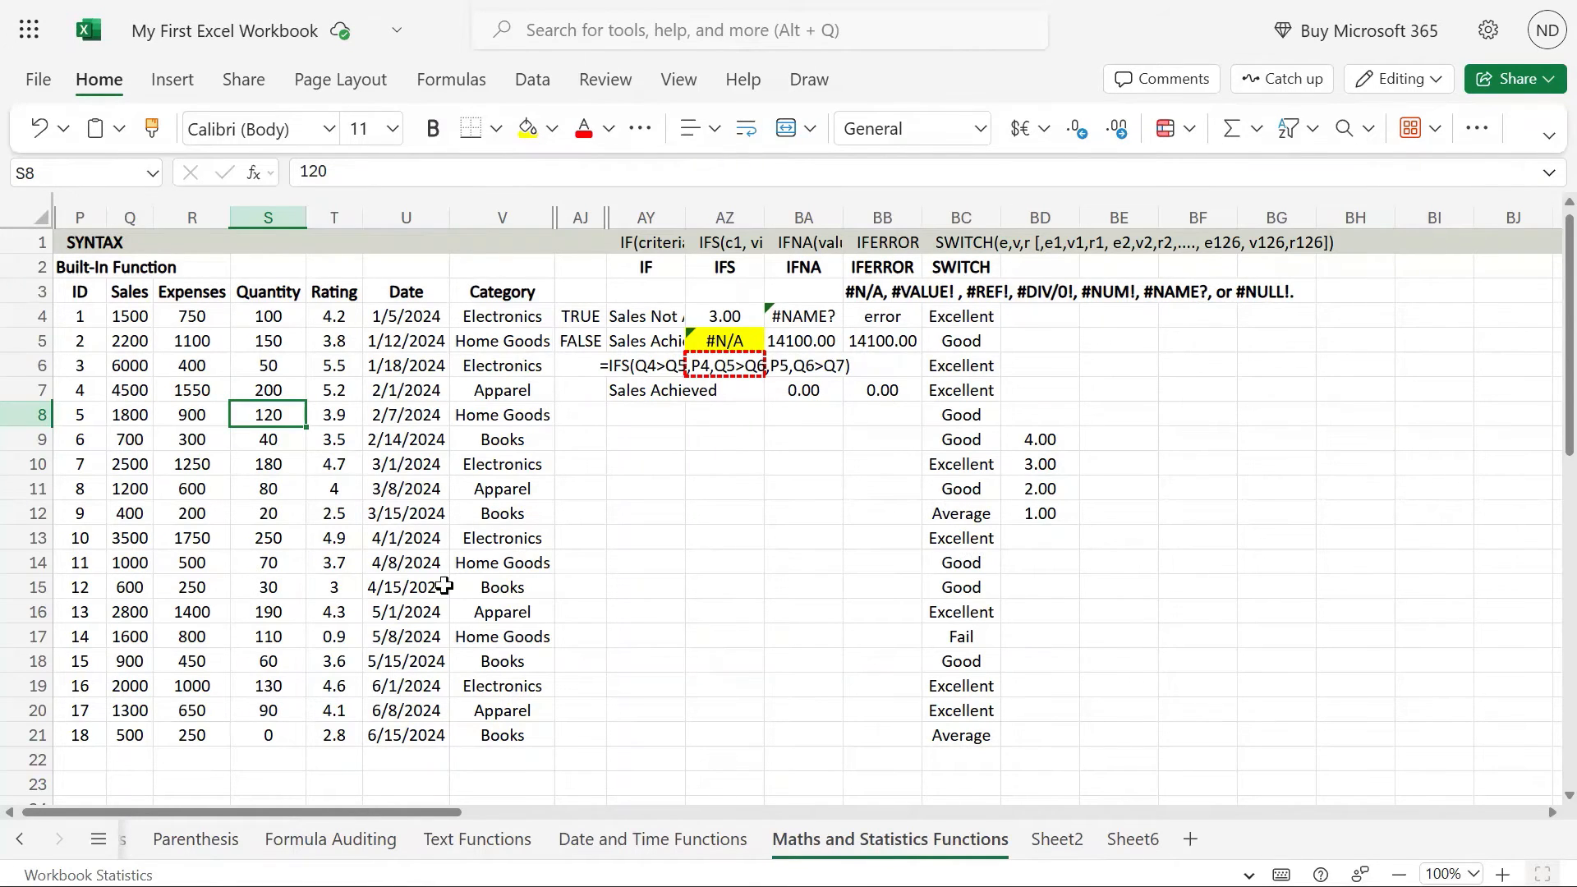
Step: Enter 0.9 as the rating in T17 and check the resulting grade in BC17
left_click(340, 589)
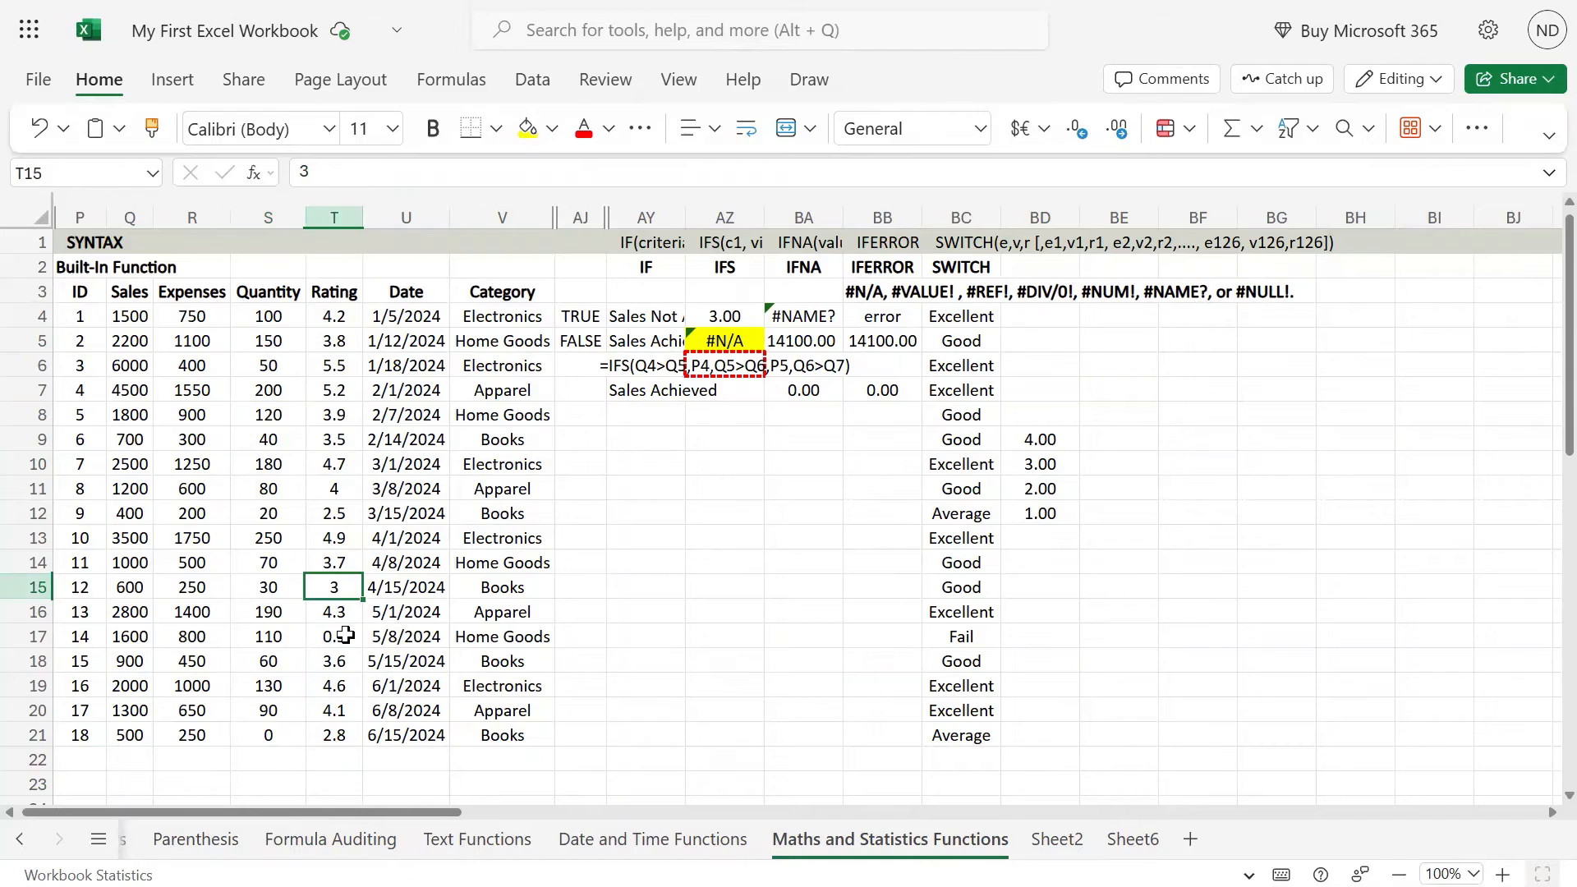
left_click(352, 634)
type("0.9")
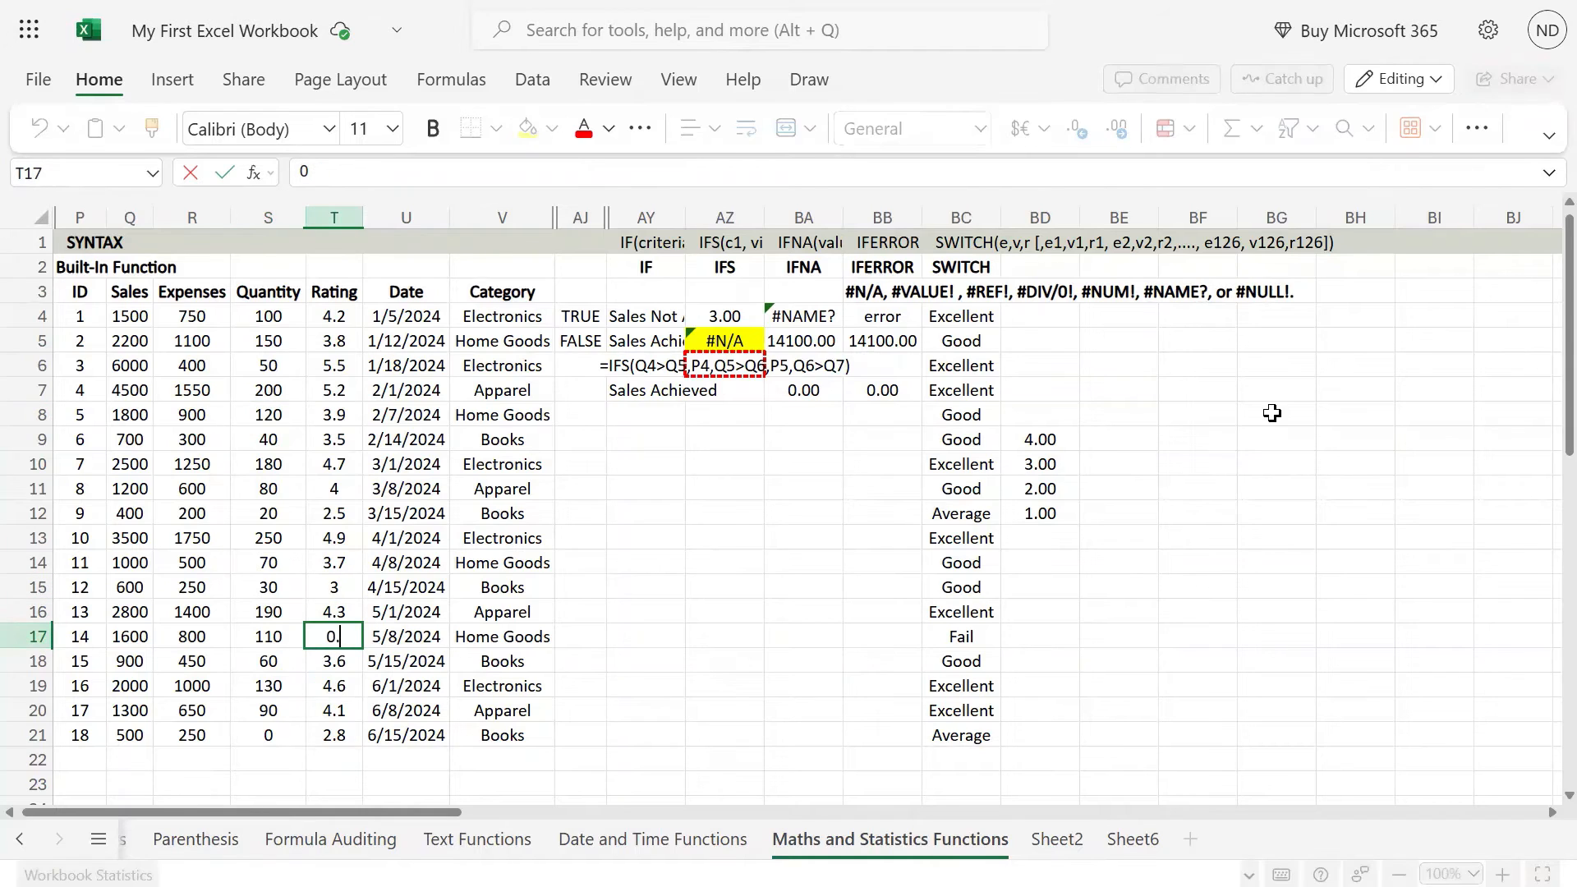
key("Return")
key("Up")
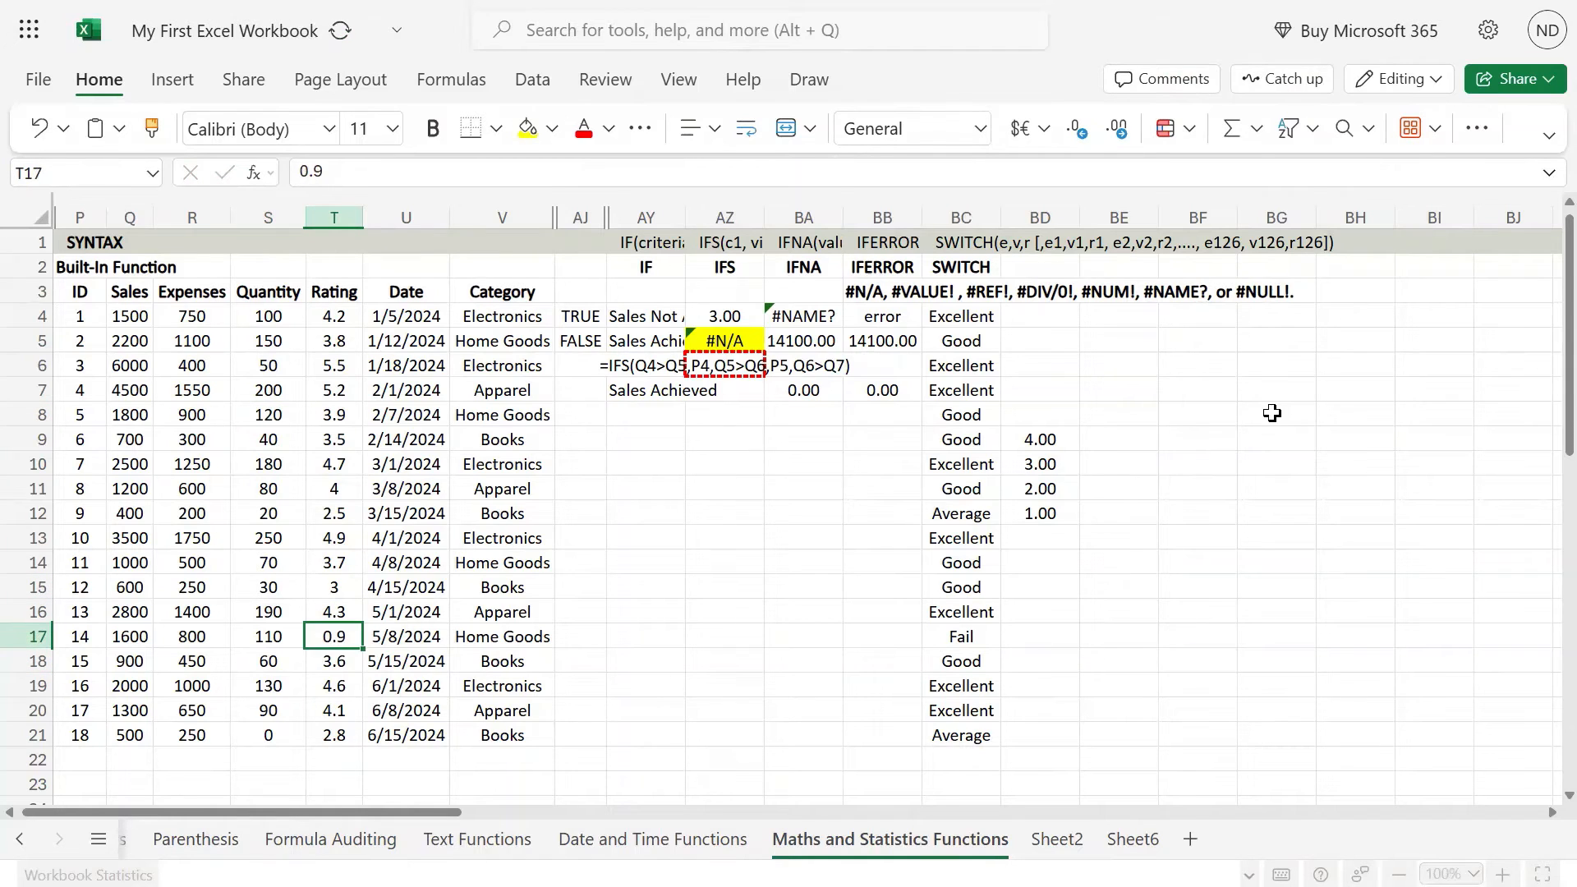
key("Right")
key("Right")
key("Right")
key("Right")
key("Right")
key("Right")
key("Right")
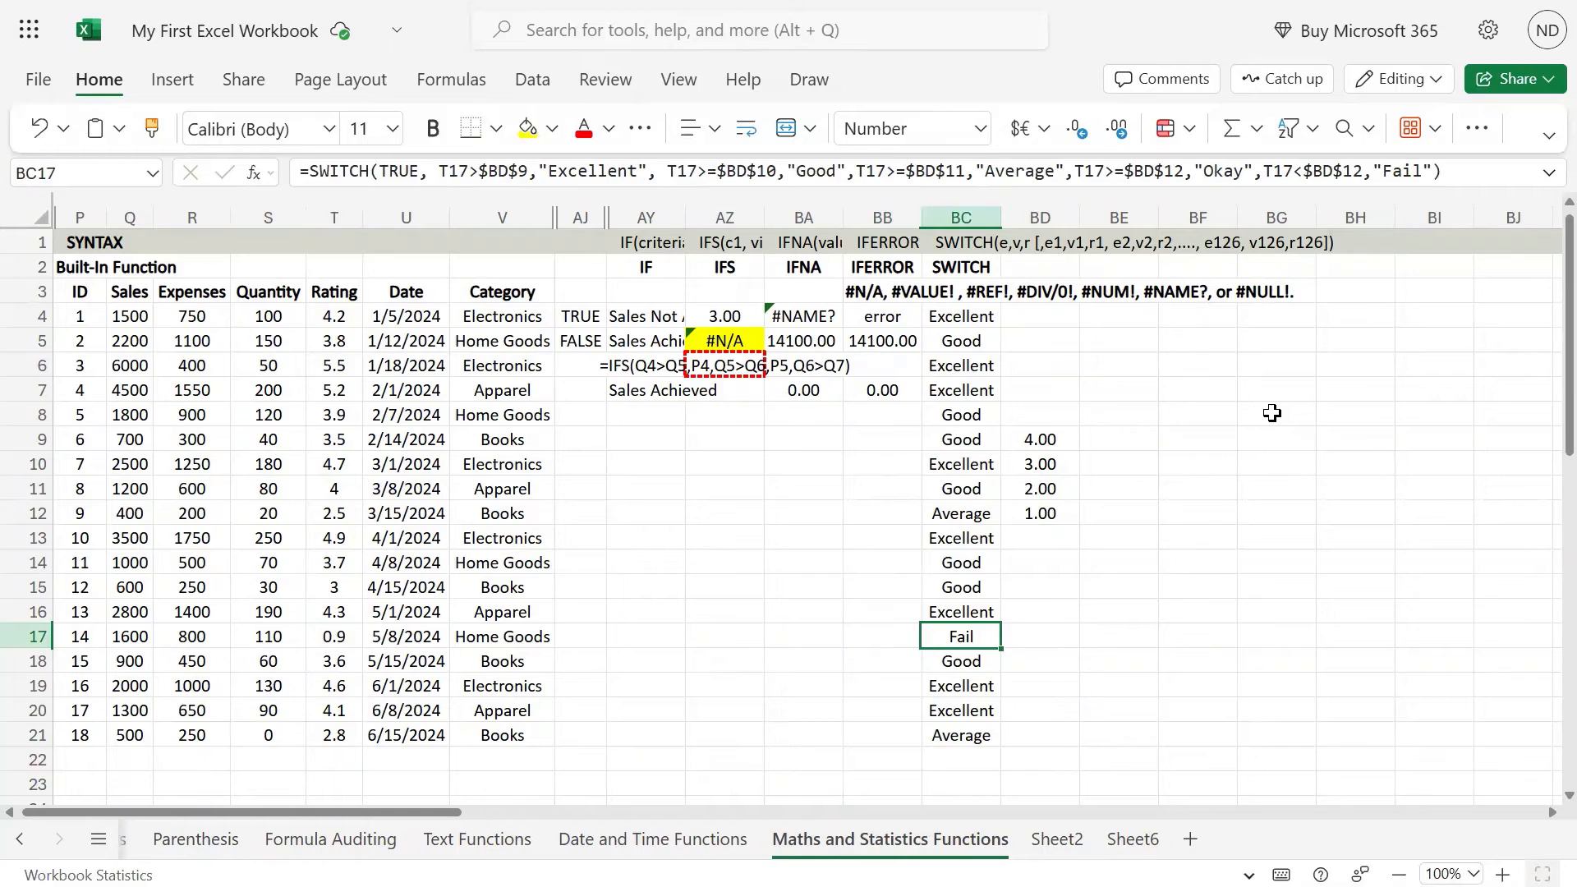
Step: Change the rating in T17 to 4 and check how the grade in BC17 responds
key("Left")
key("Left")
key("Left")
key("Left")
key("Left")
key("Left")
key("Left")
key("Left")
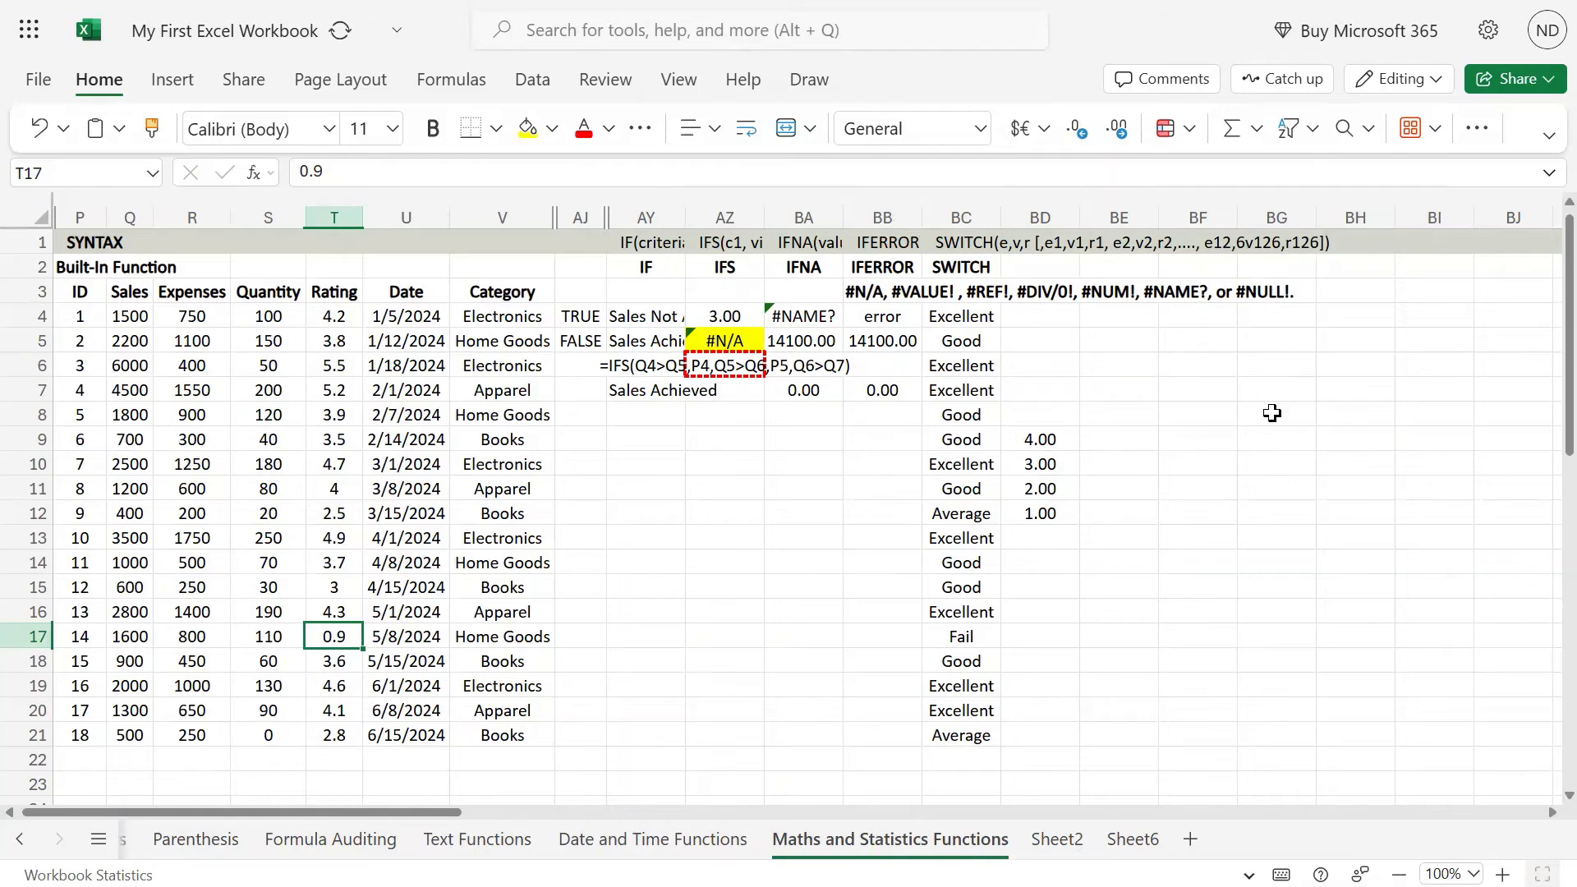
type("4")
key("ctrl+Return")
key("Right")
key("Right")
key("Right")
key("Right")
key("Right")
key("Right")
key("Right")
key("Right")
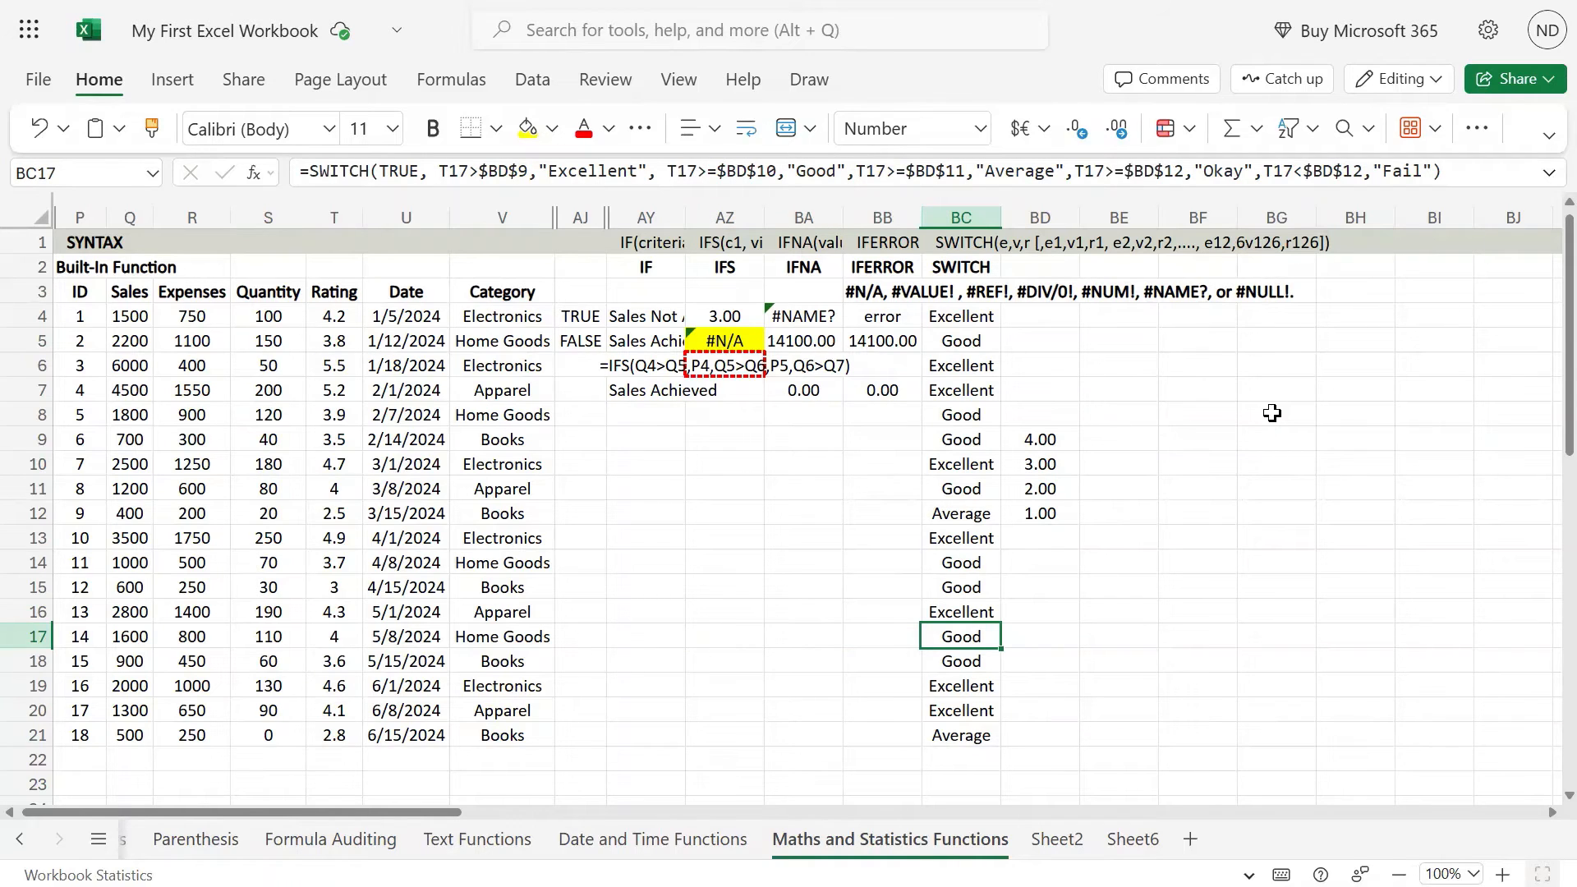
Step: Set the rating in T17 to 0.9 again
key("Left")
key("Left")
key("Left")
key("Left")
key("Left")
key("Left")
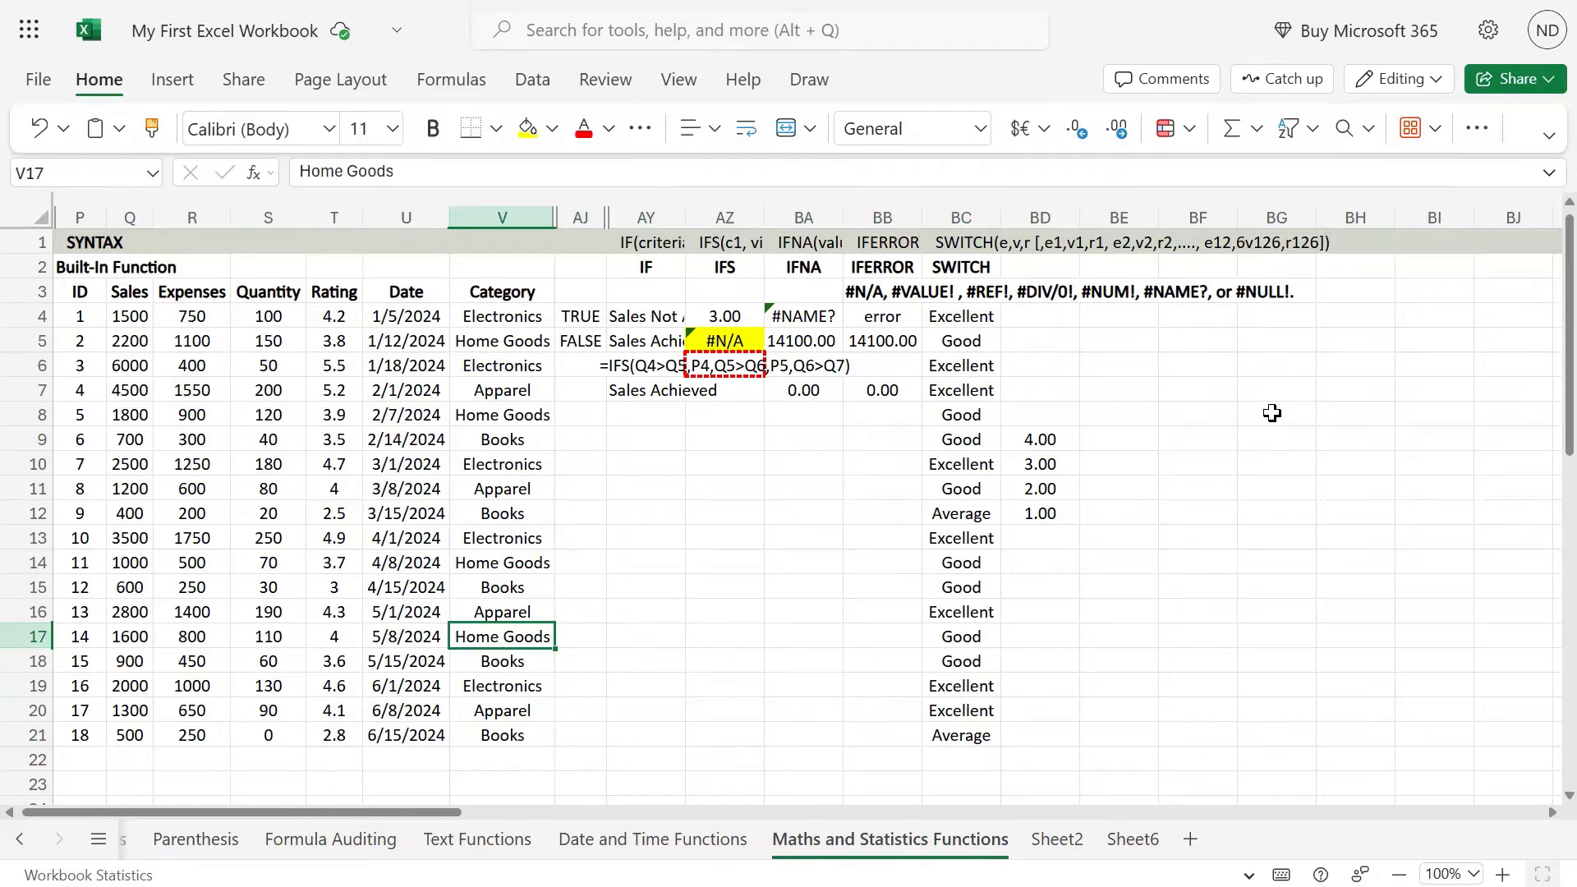
key("Left")
key("Left")
type("0")
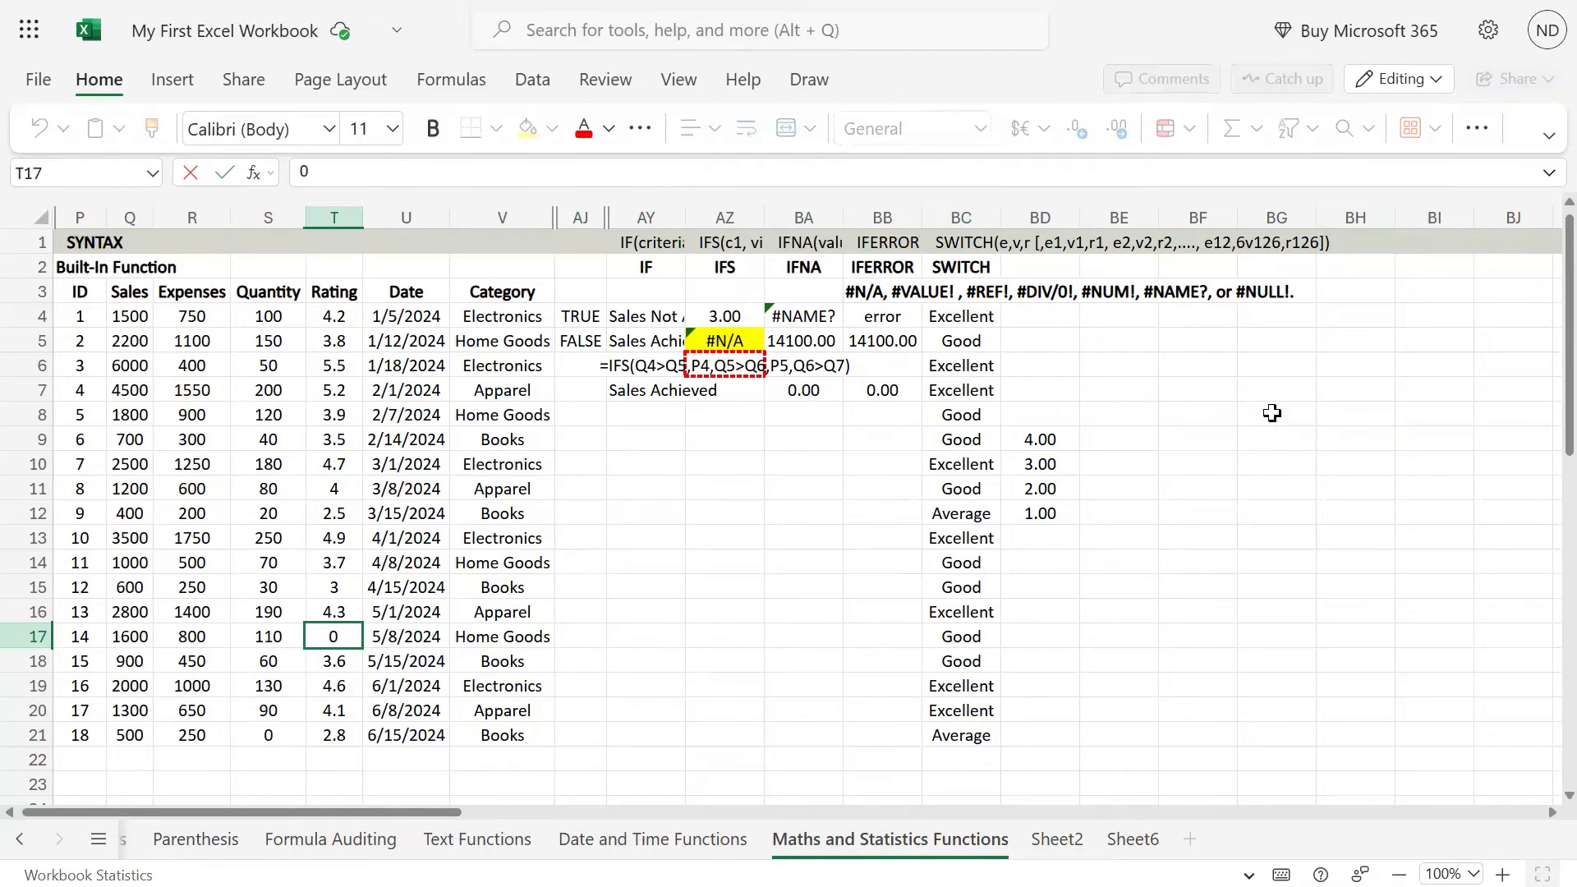
type(",9")
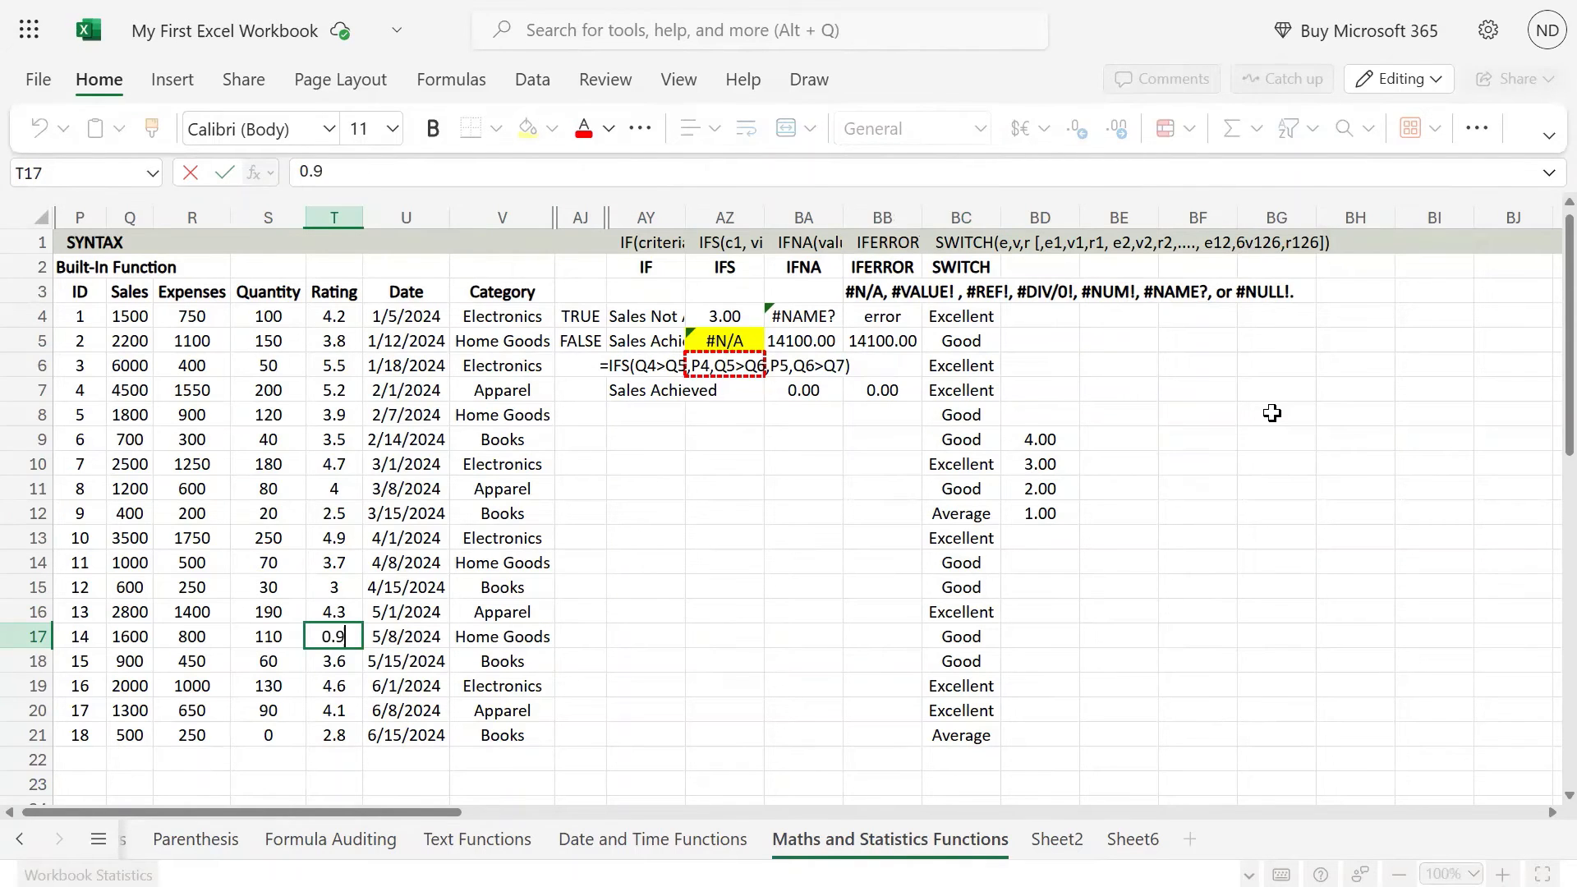
key("Right")
key("Right")
key("Right")
key("Right")
key("Right")
key("Right")
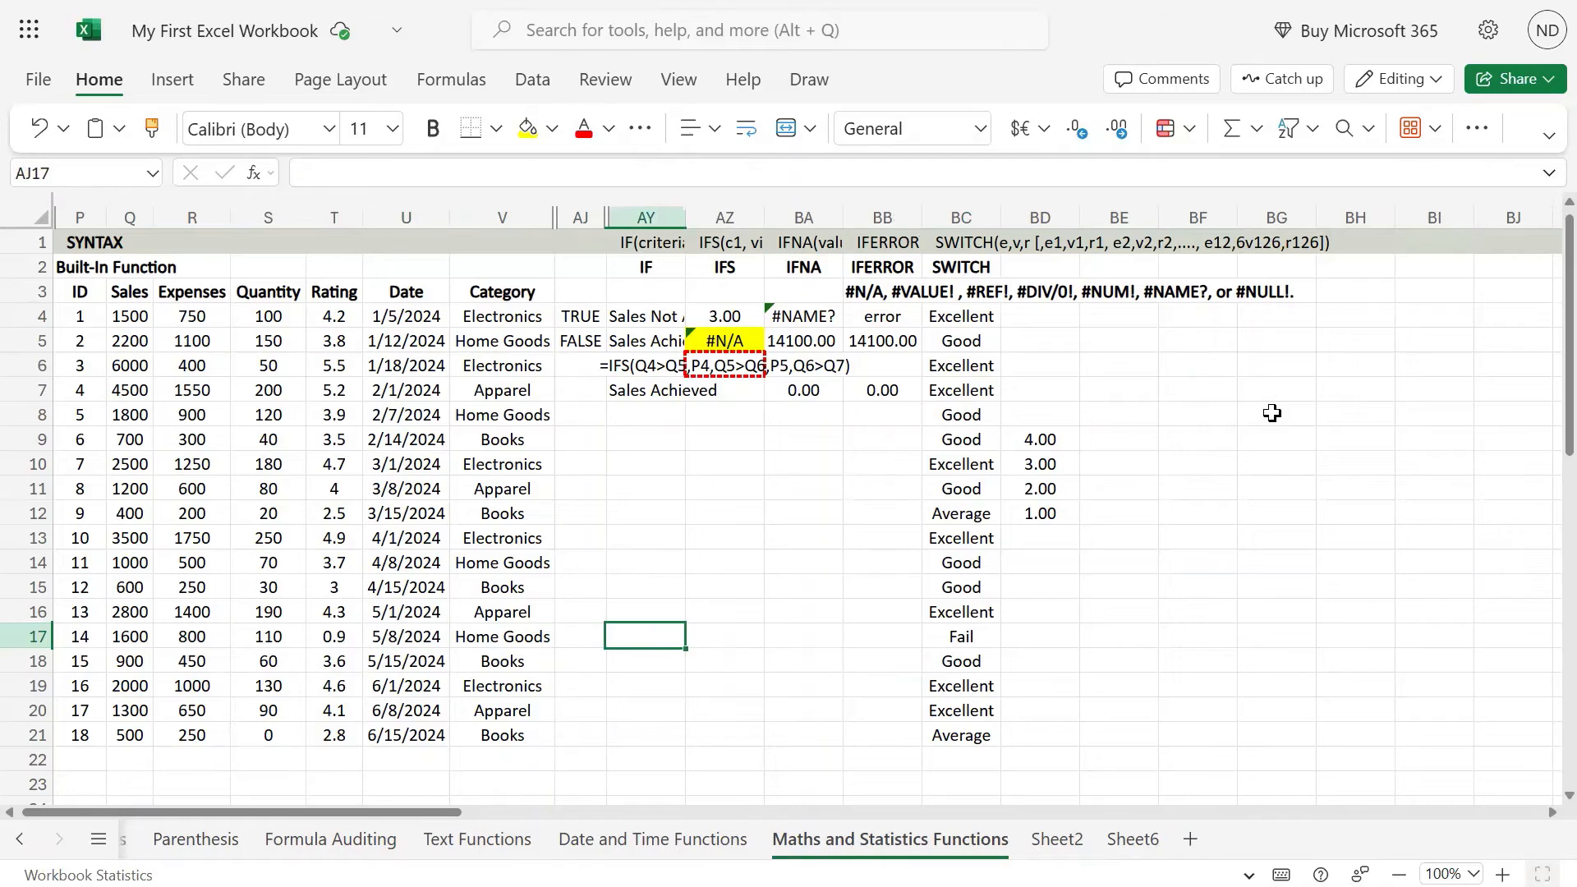
Step: Examine the full SWITCH formula in BC17 and the grades in BC4:BC17
key("Right")
key("Right")
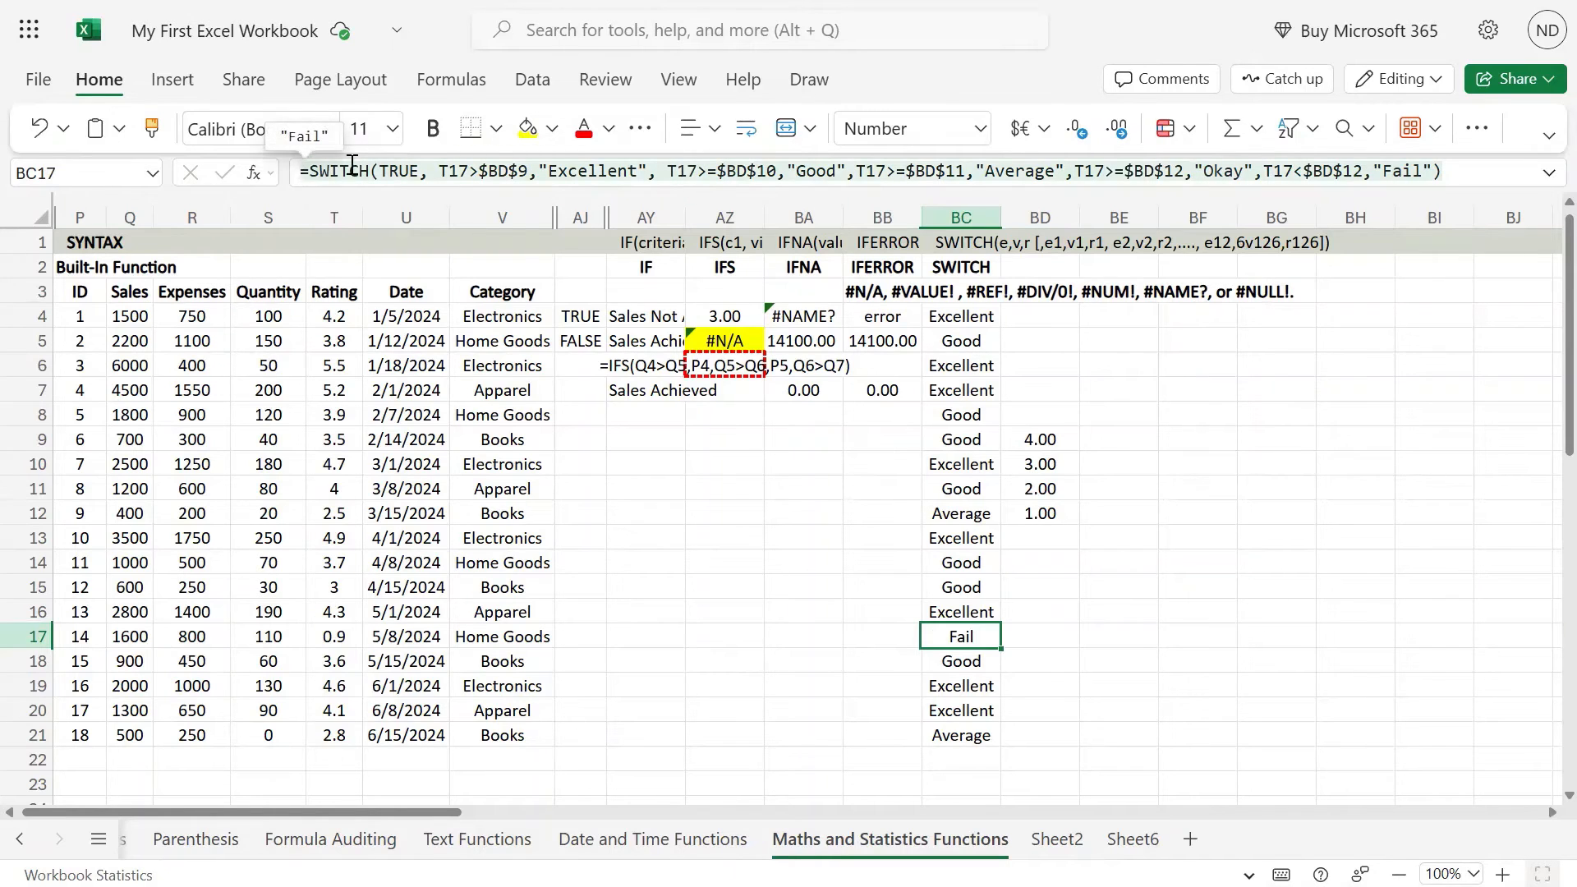
left_click_drag(300, 171, 1458, 159)
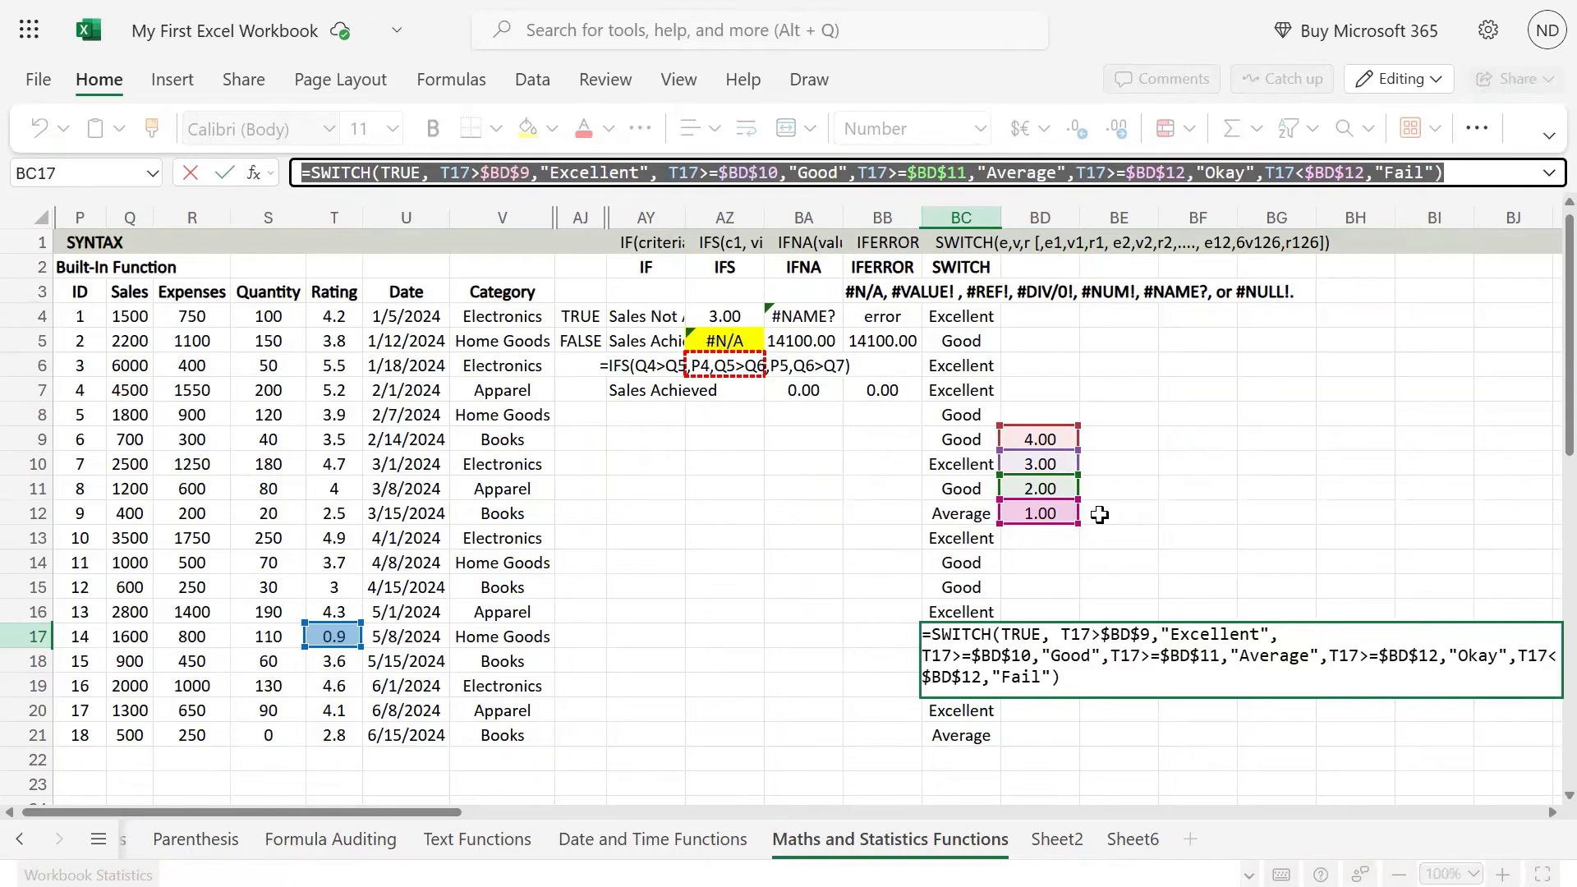
key("ctrl+Return")
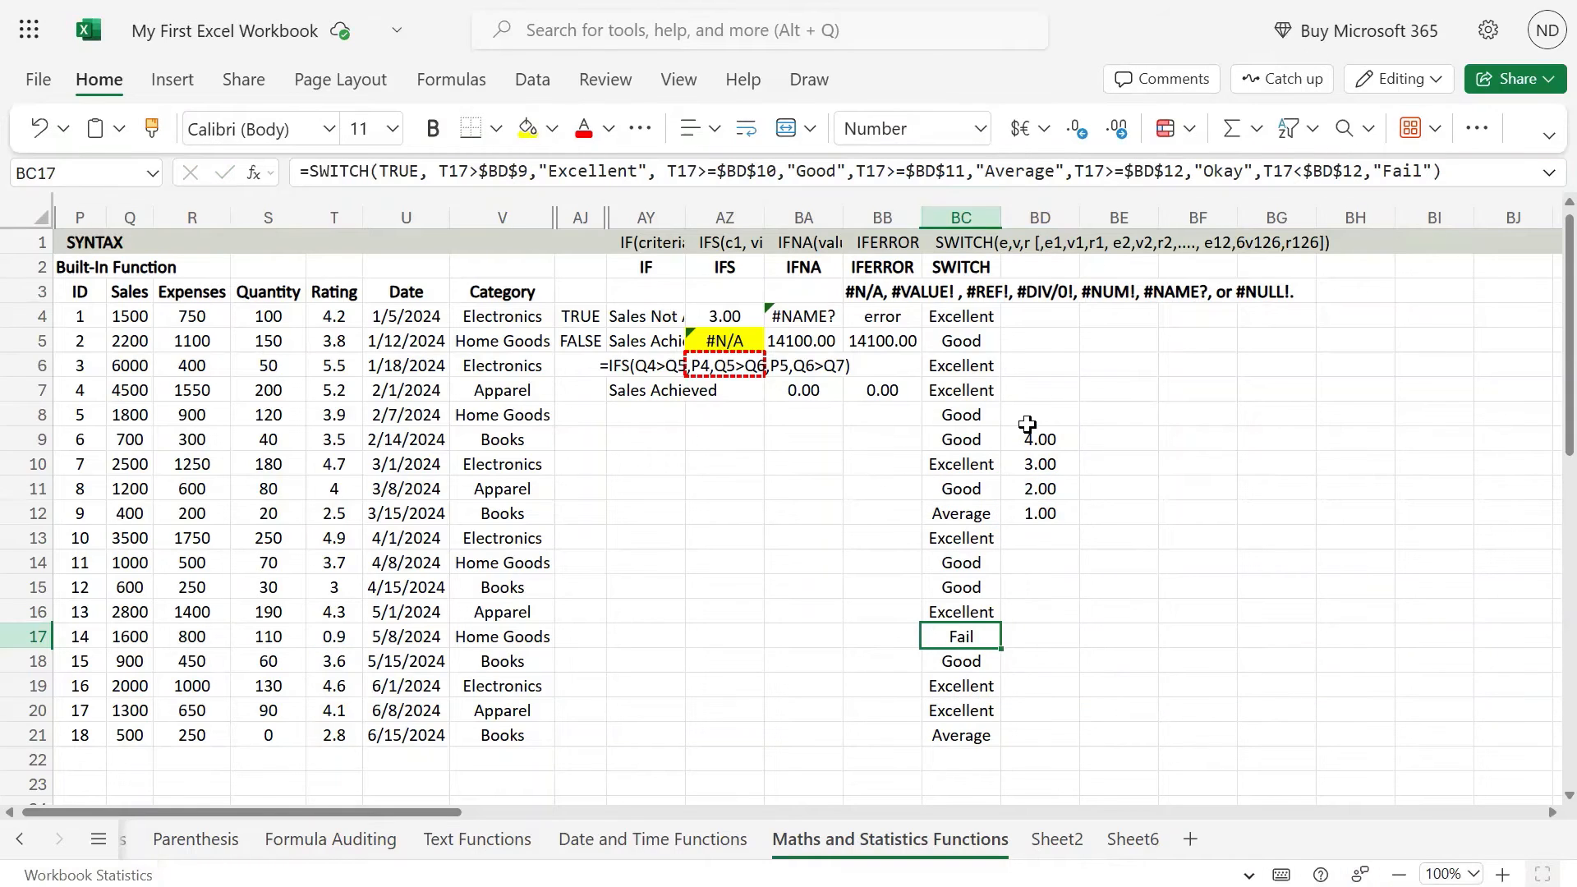
left_click_drag(972, 317, 971, 636)
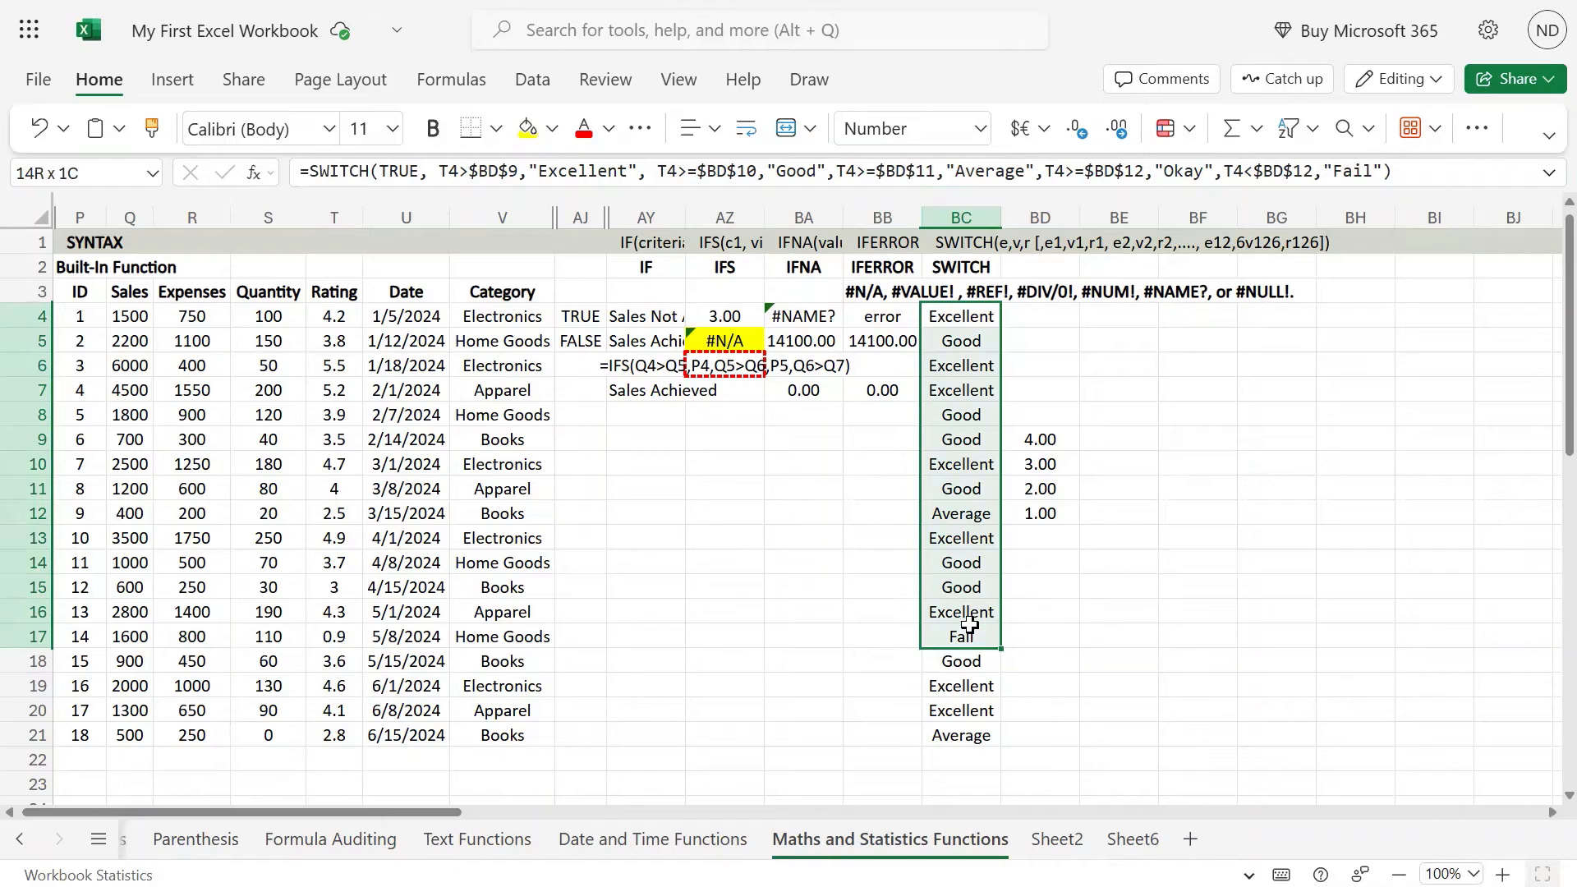
Step: Dismiss the low-battery notice covering the worksheet
left_click(1196, 488)
left_click(1121, 313)
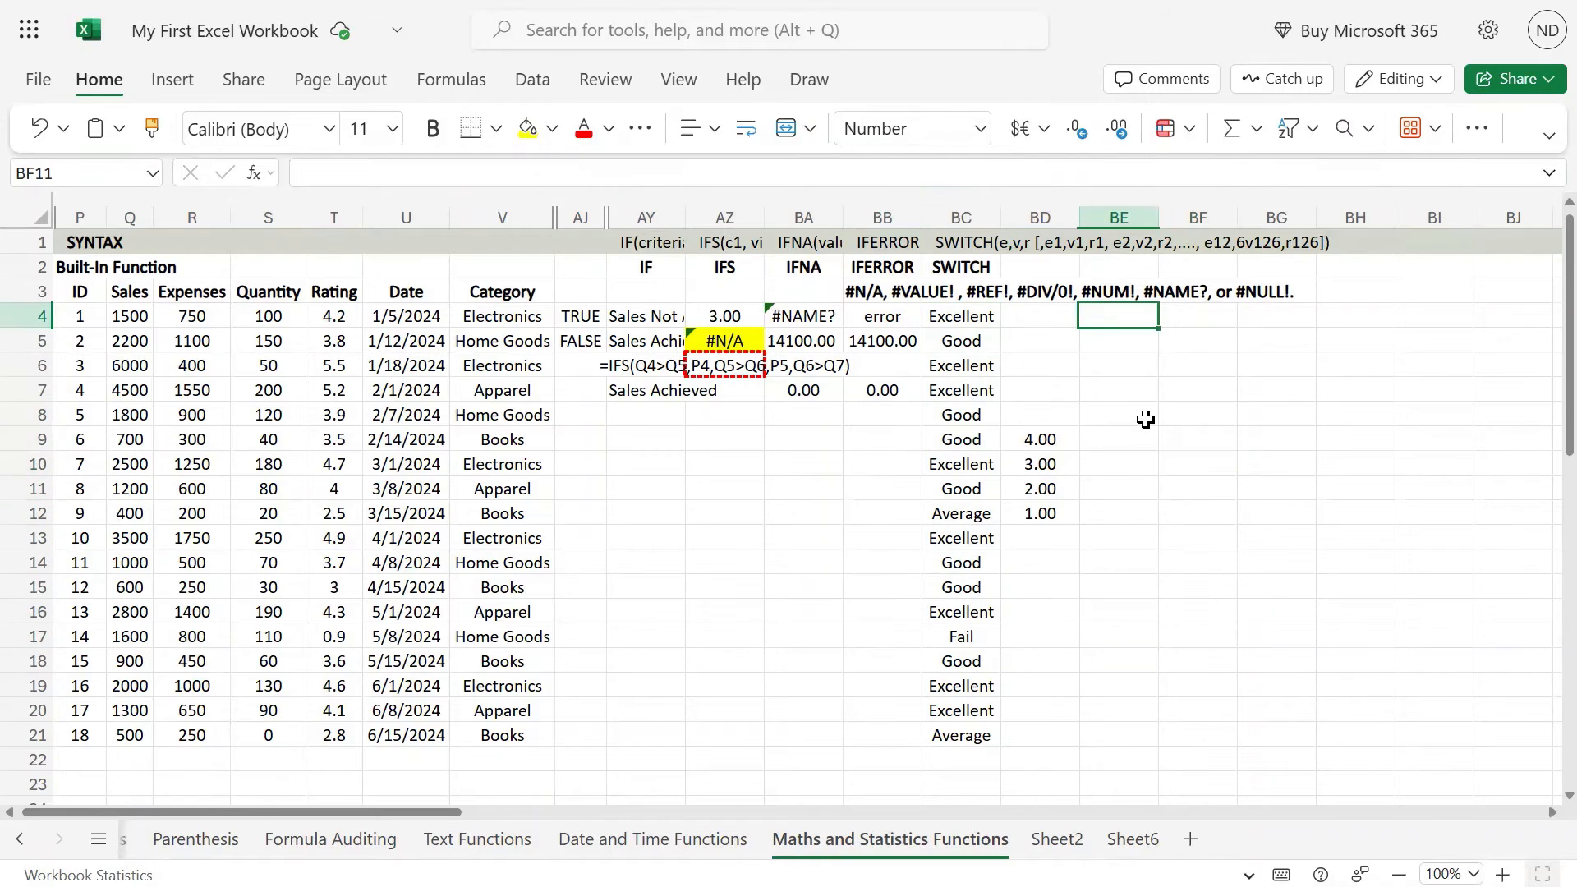
left_click(496, 335)
left_click(491, 322)
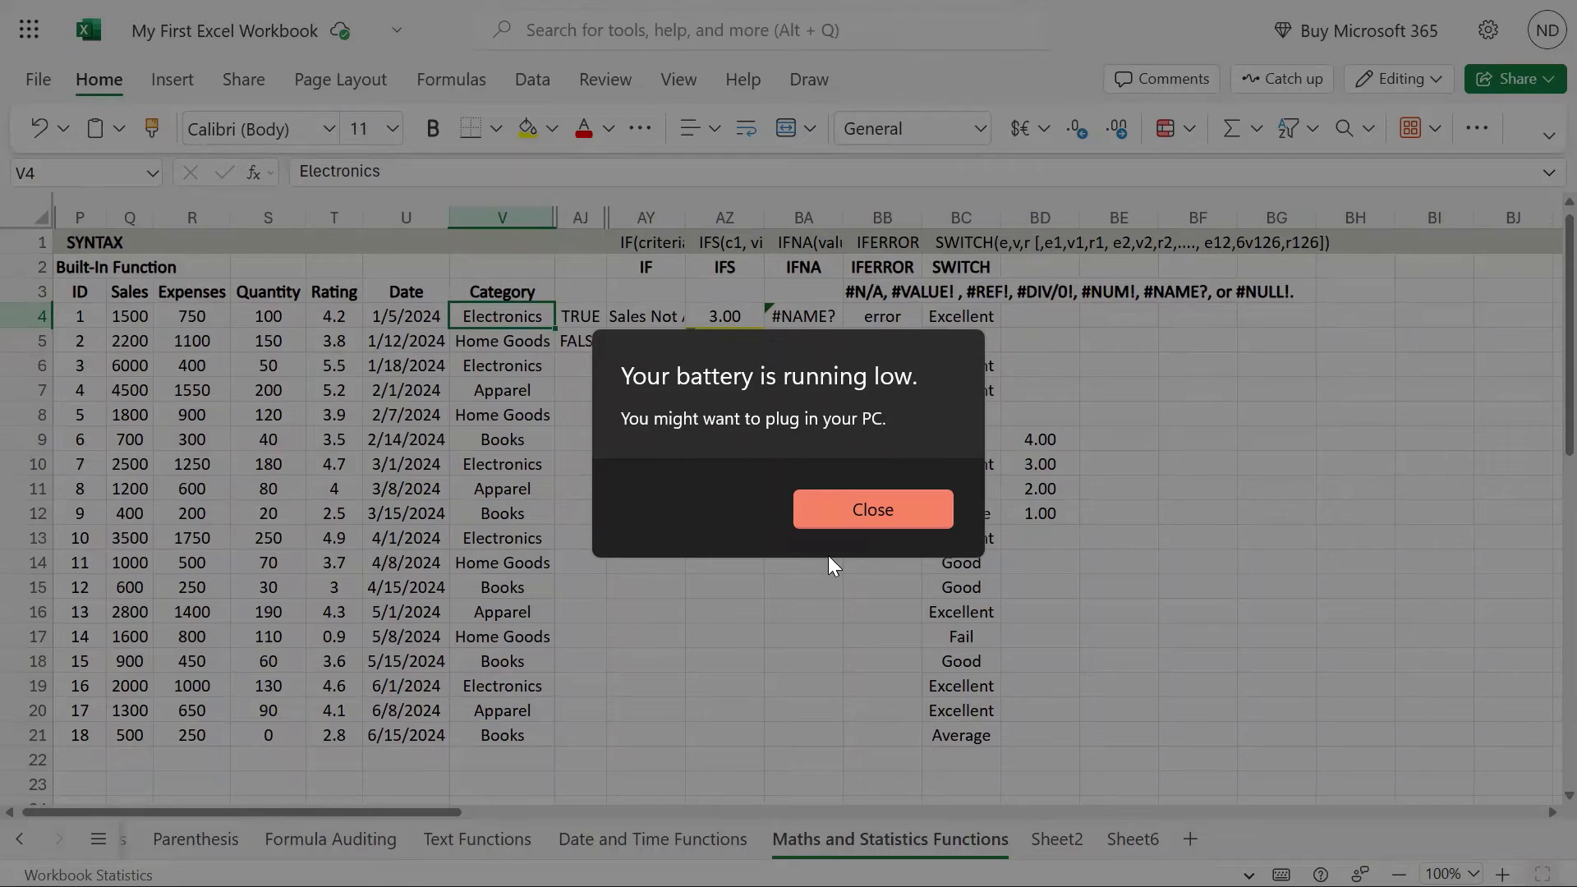
left_click(871, 510)
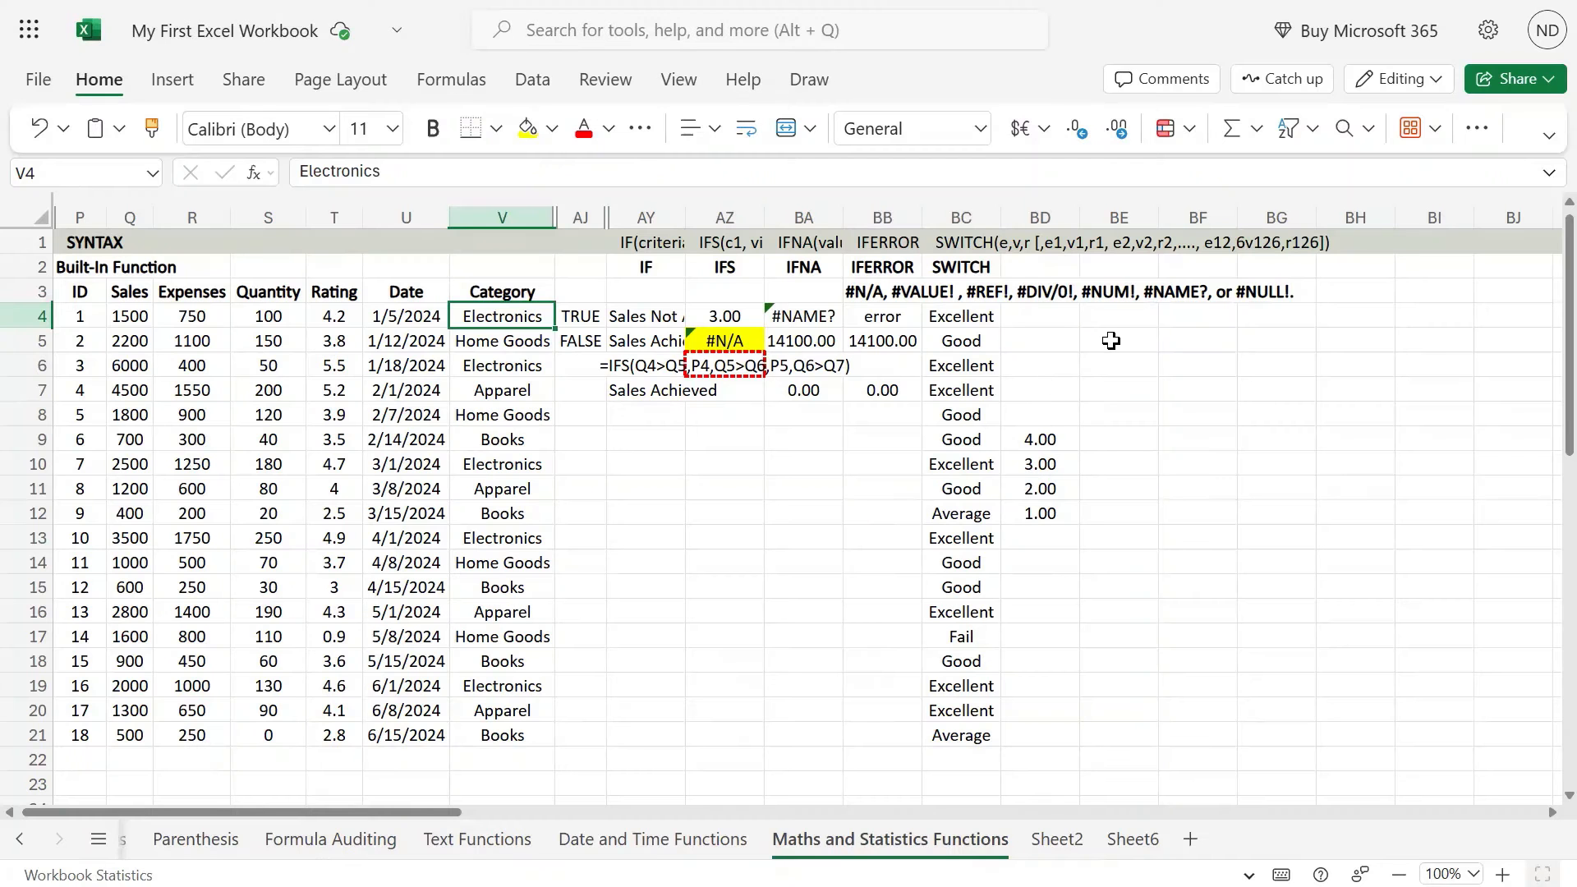
left_click(1110, 323)
key("Left")
key("Left")
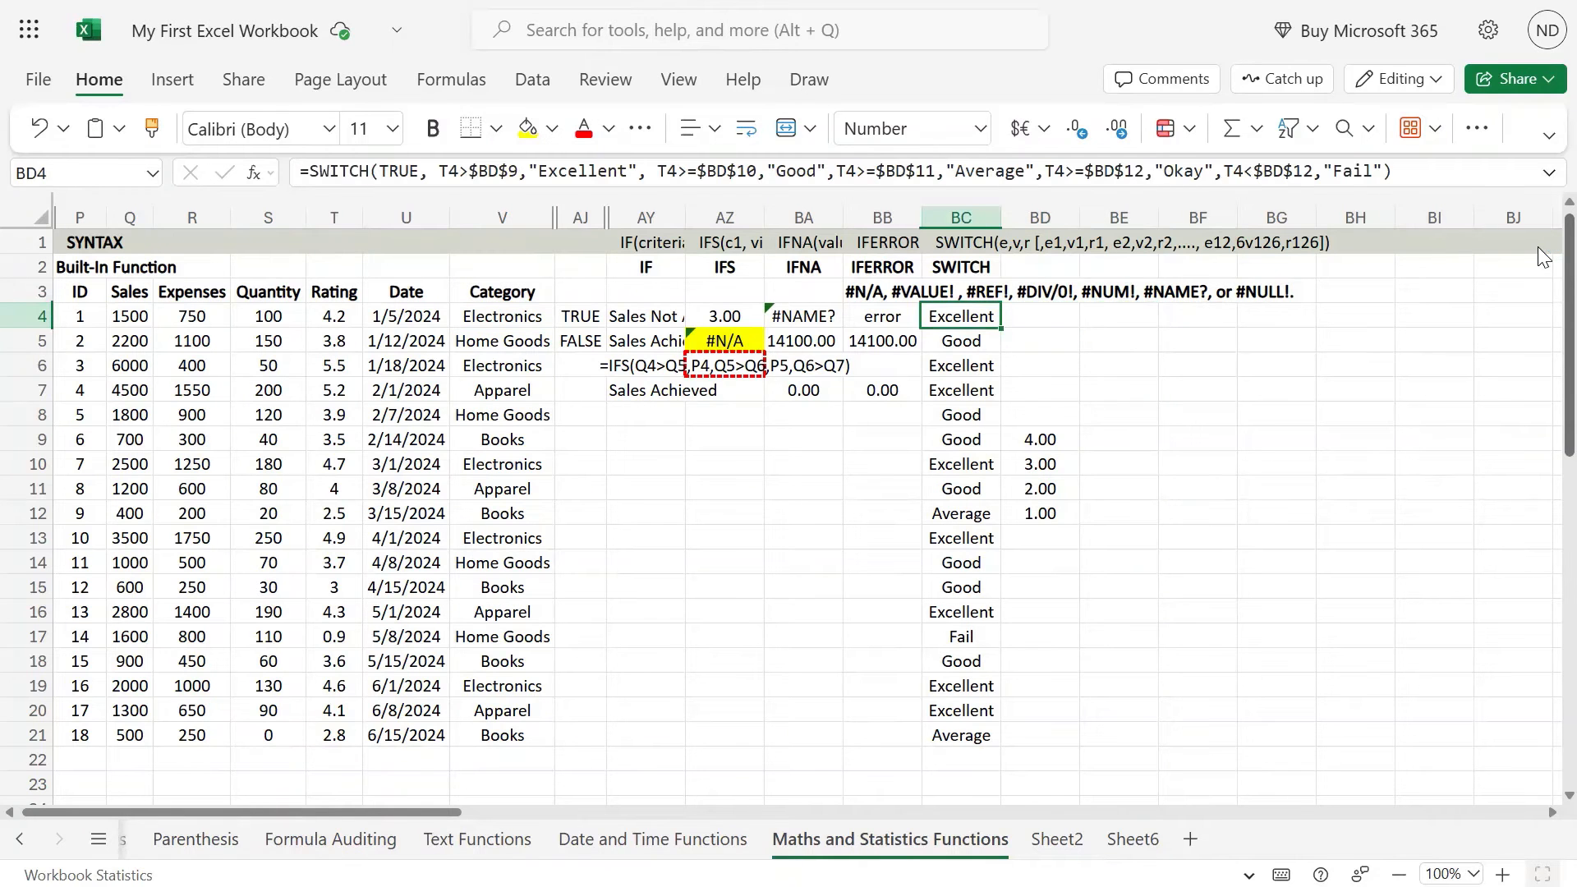
key("Right")
key("Right")
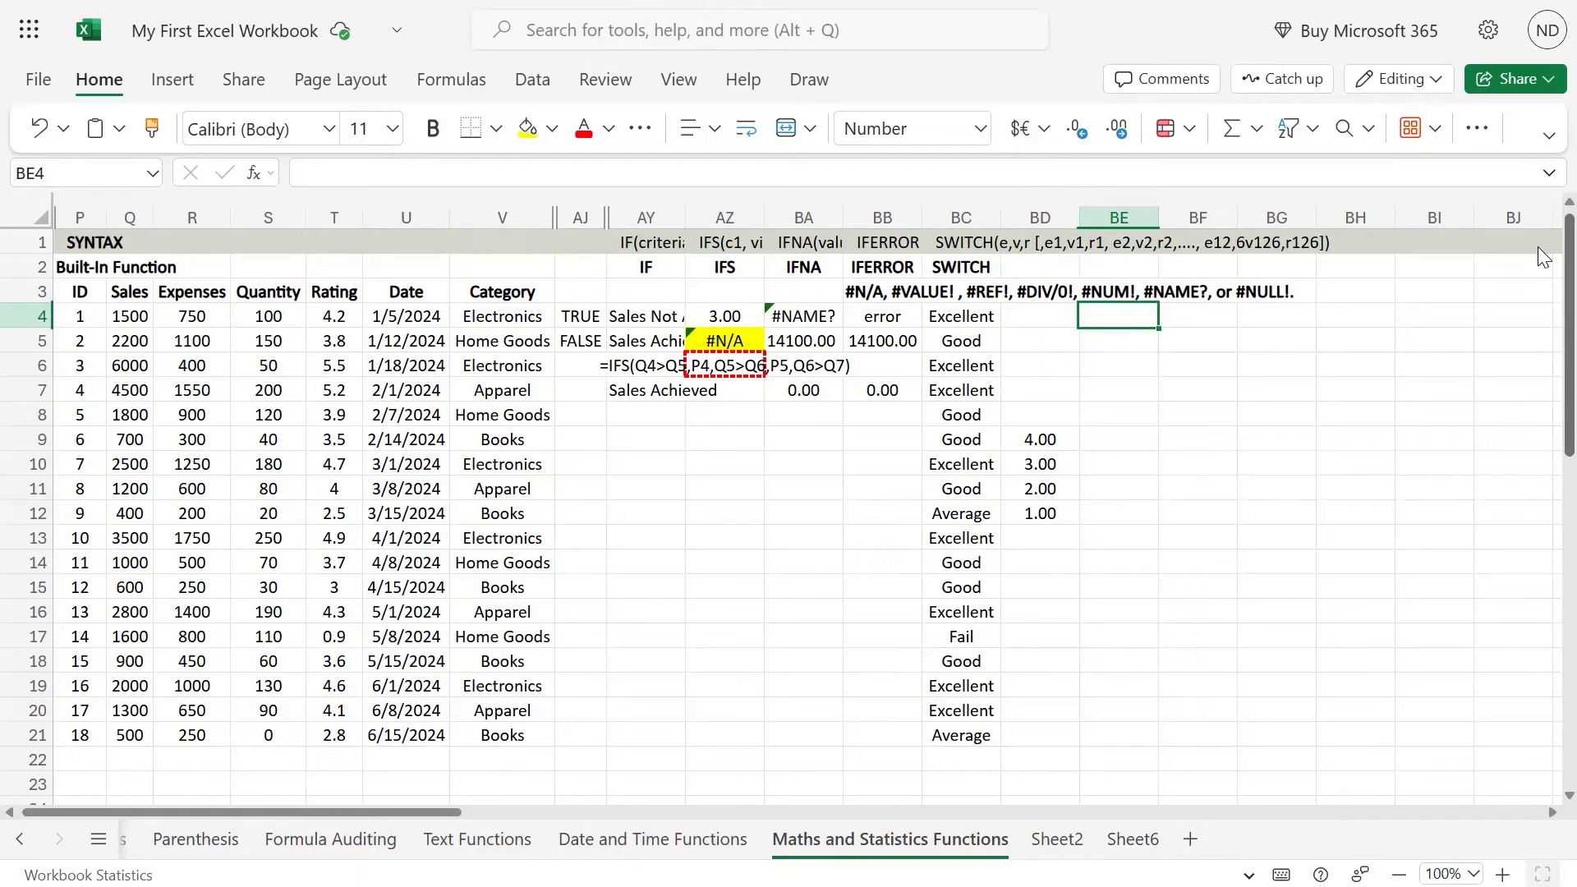
type("=swith")
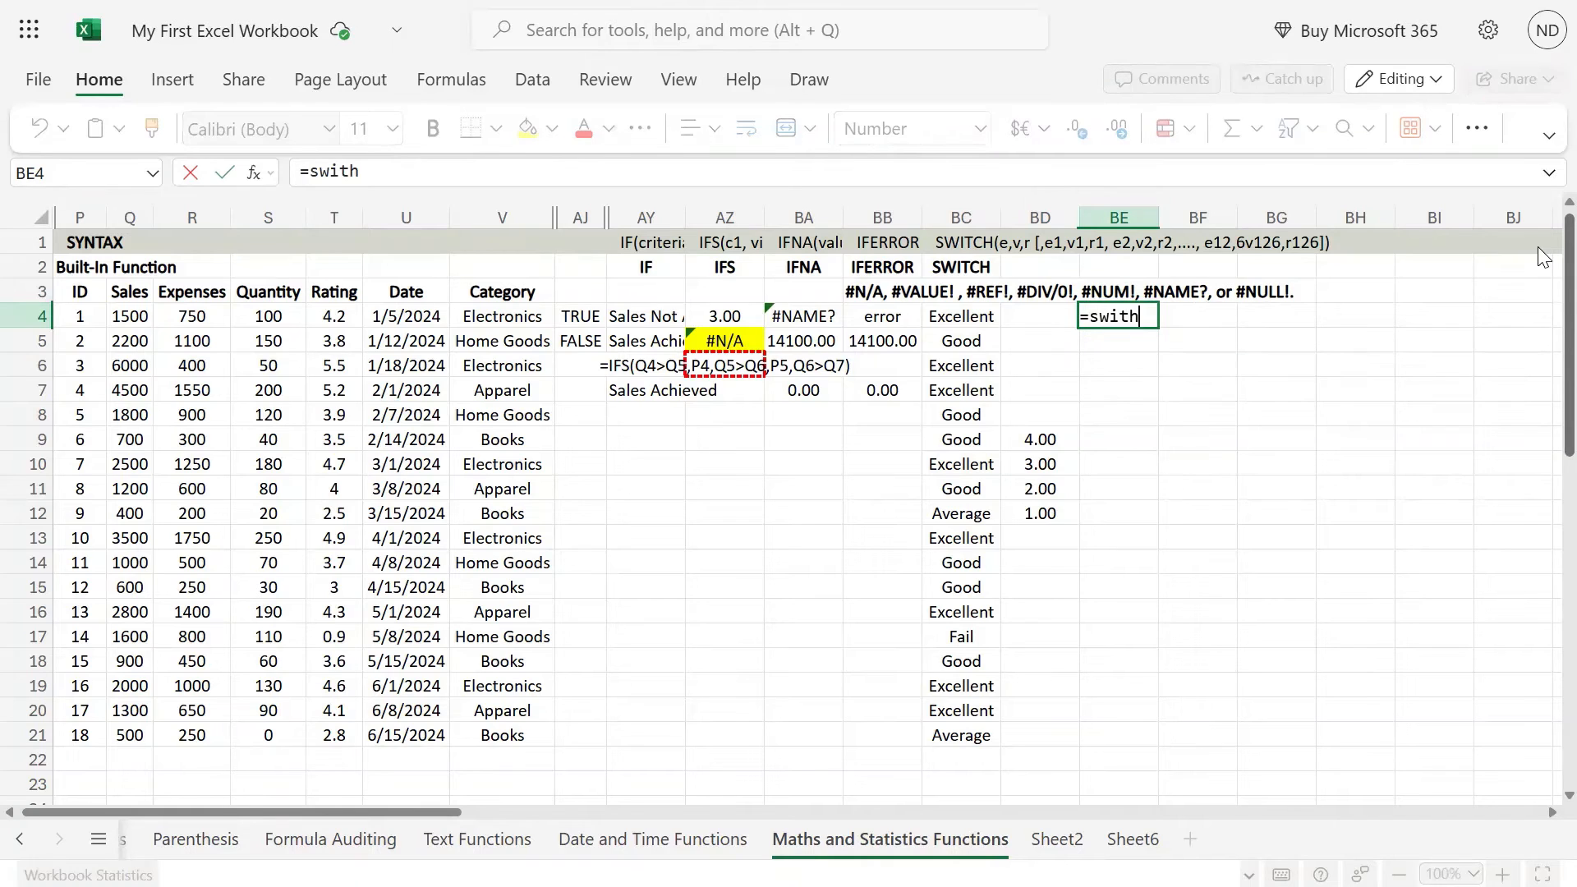
key("BackSpace")
key("Tab")
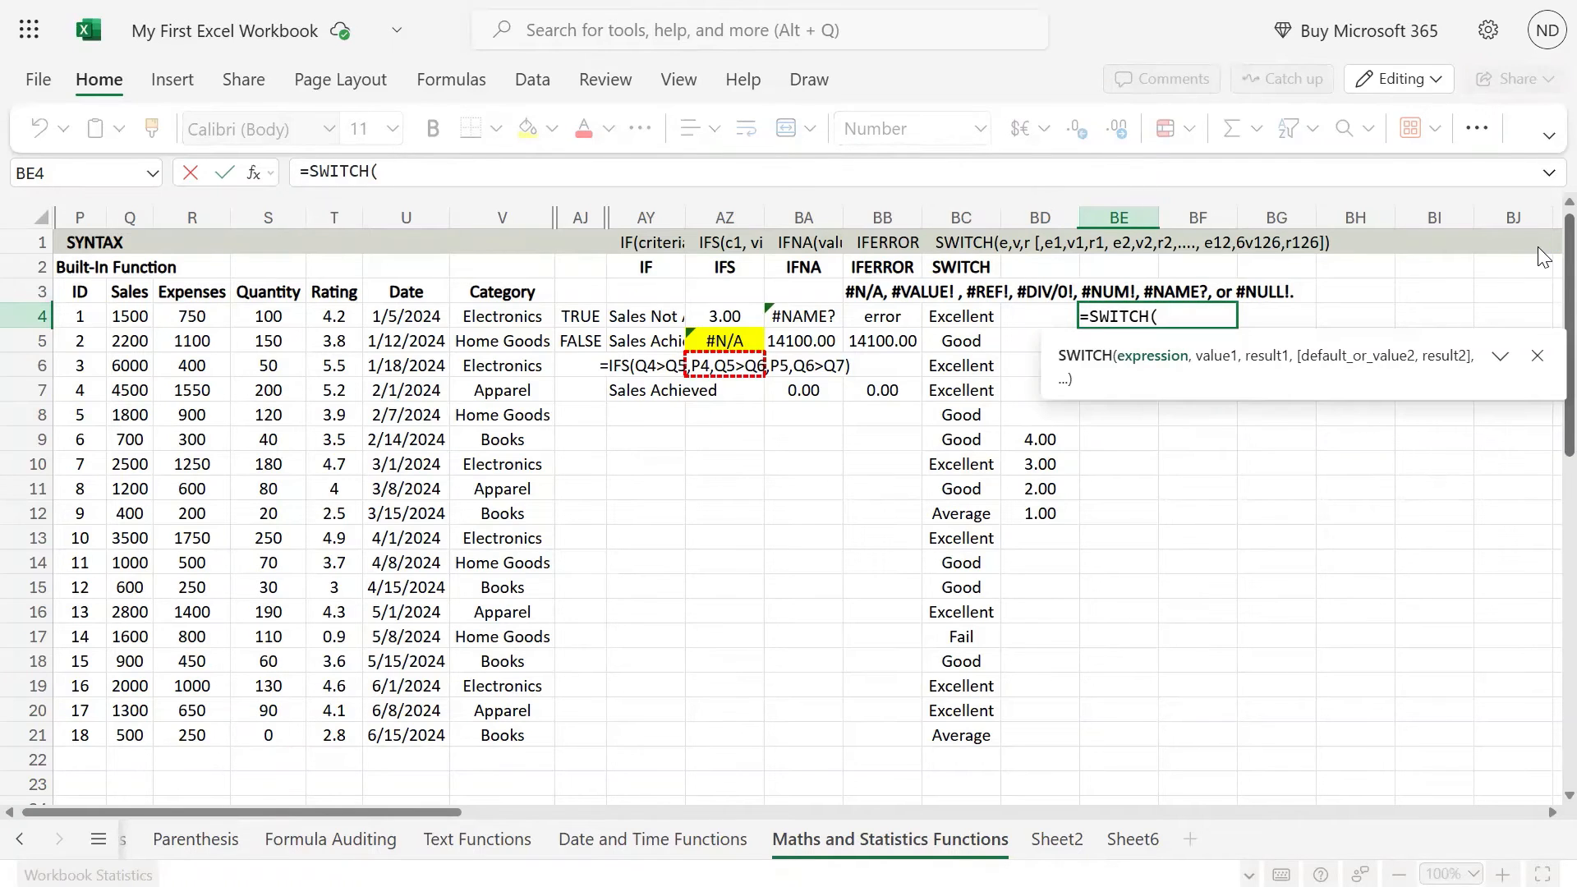
key("Left")
key("Left")
key("Left")
key("Left")
key("Left")
key("Left")
key("Left")
key("Left")
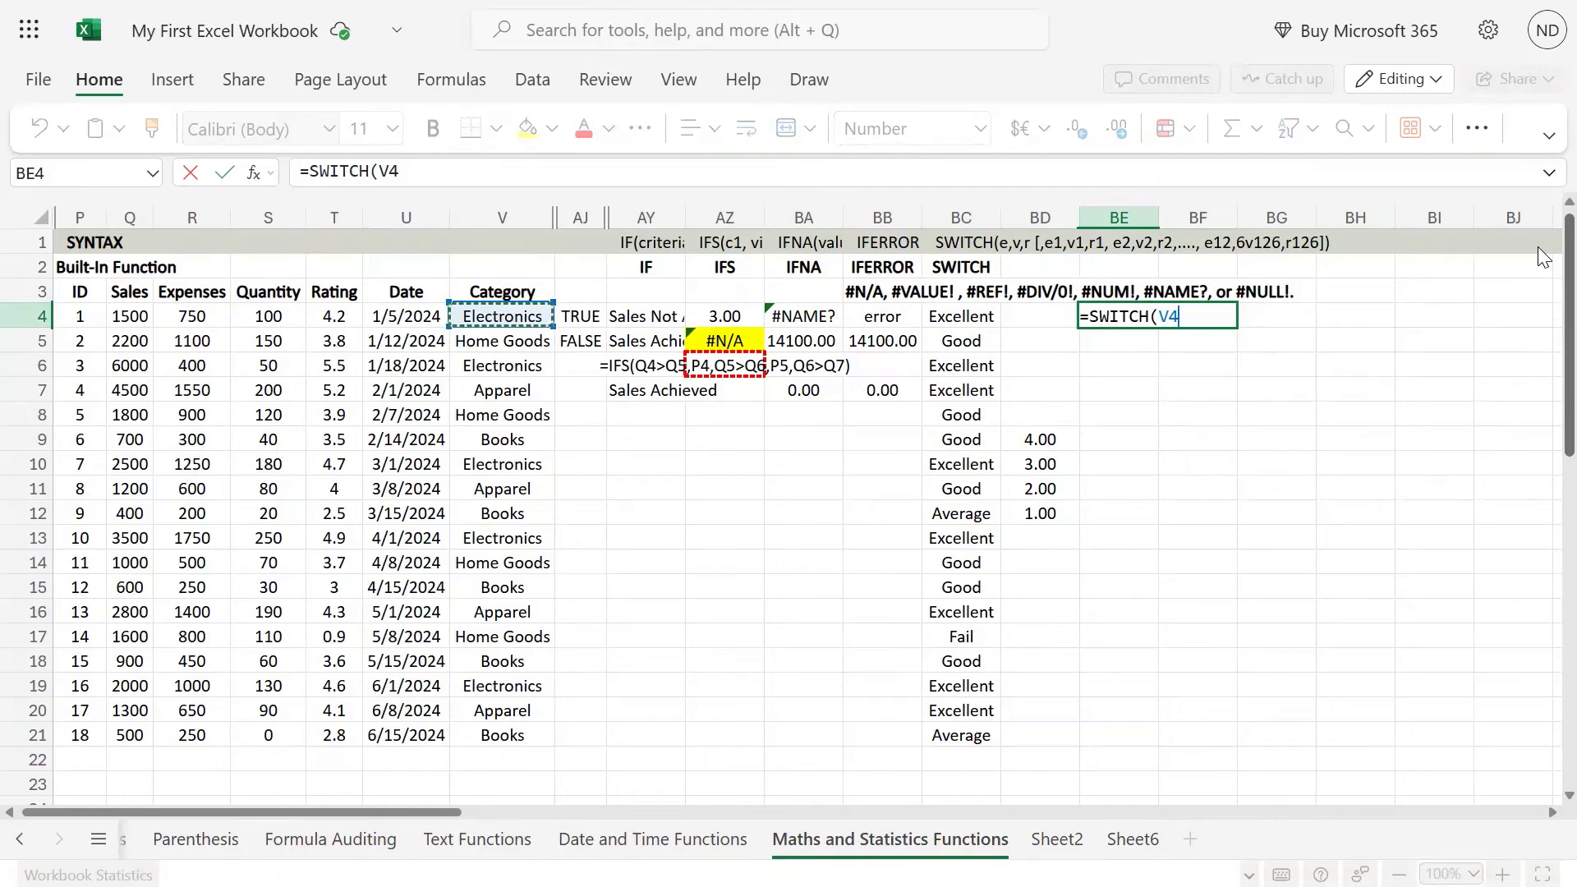
type(",")
key("Down")
key("Down")
key("Down")
key("Down")
key("Down")
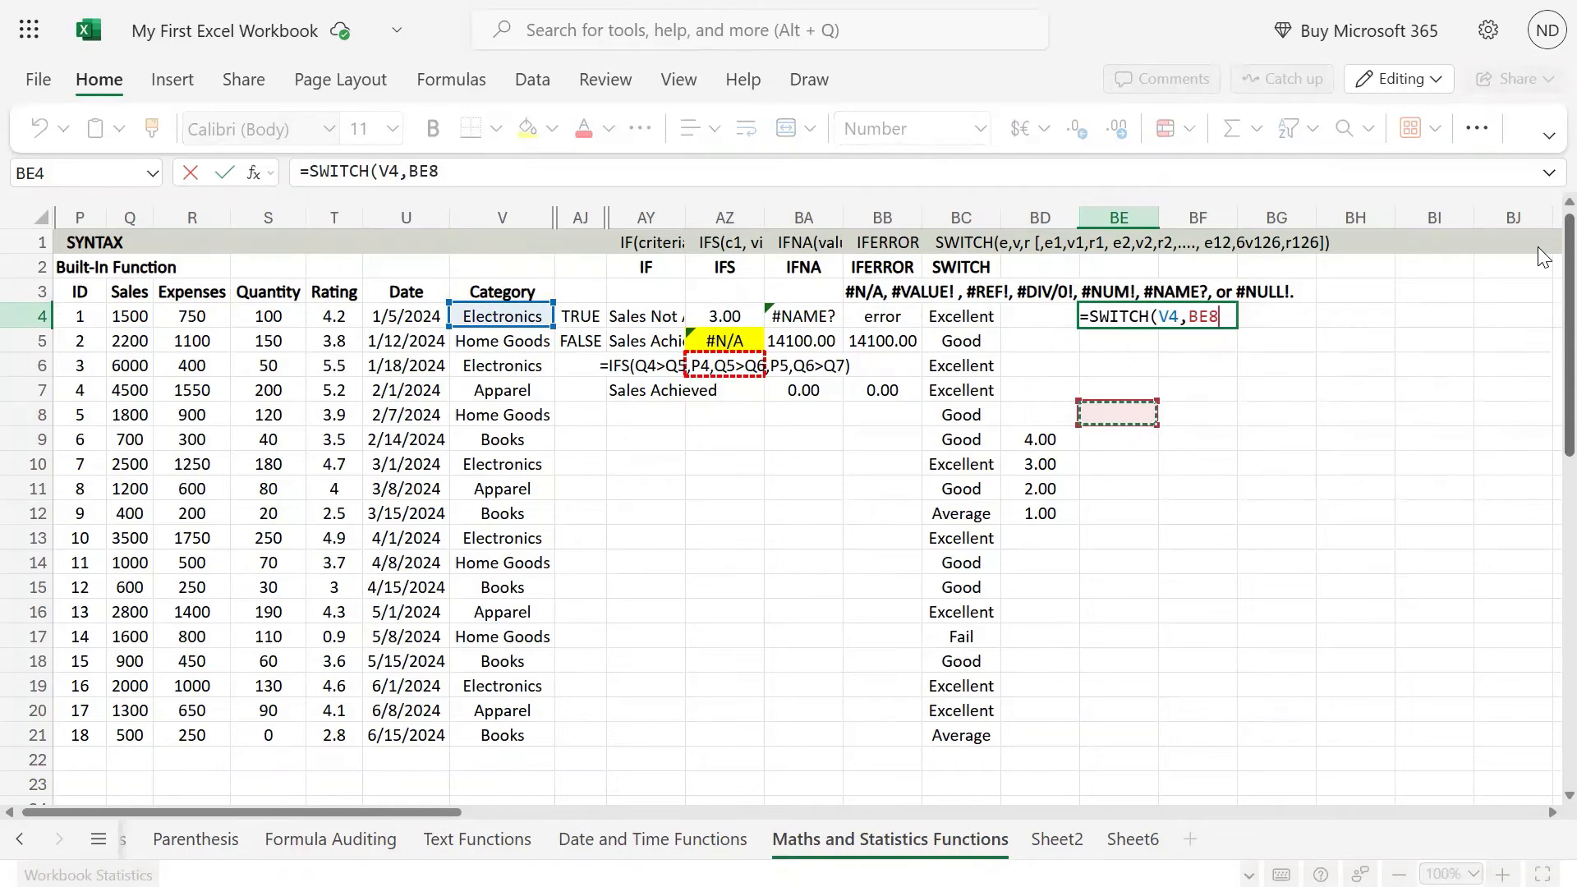
type("Elec")
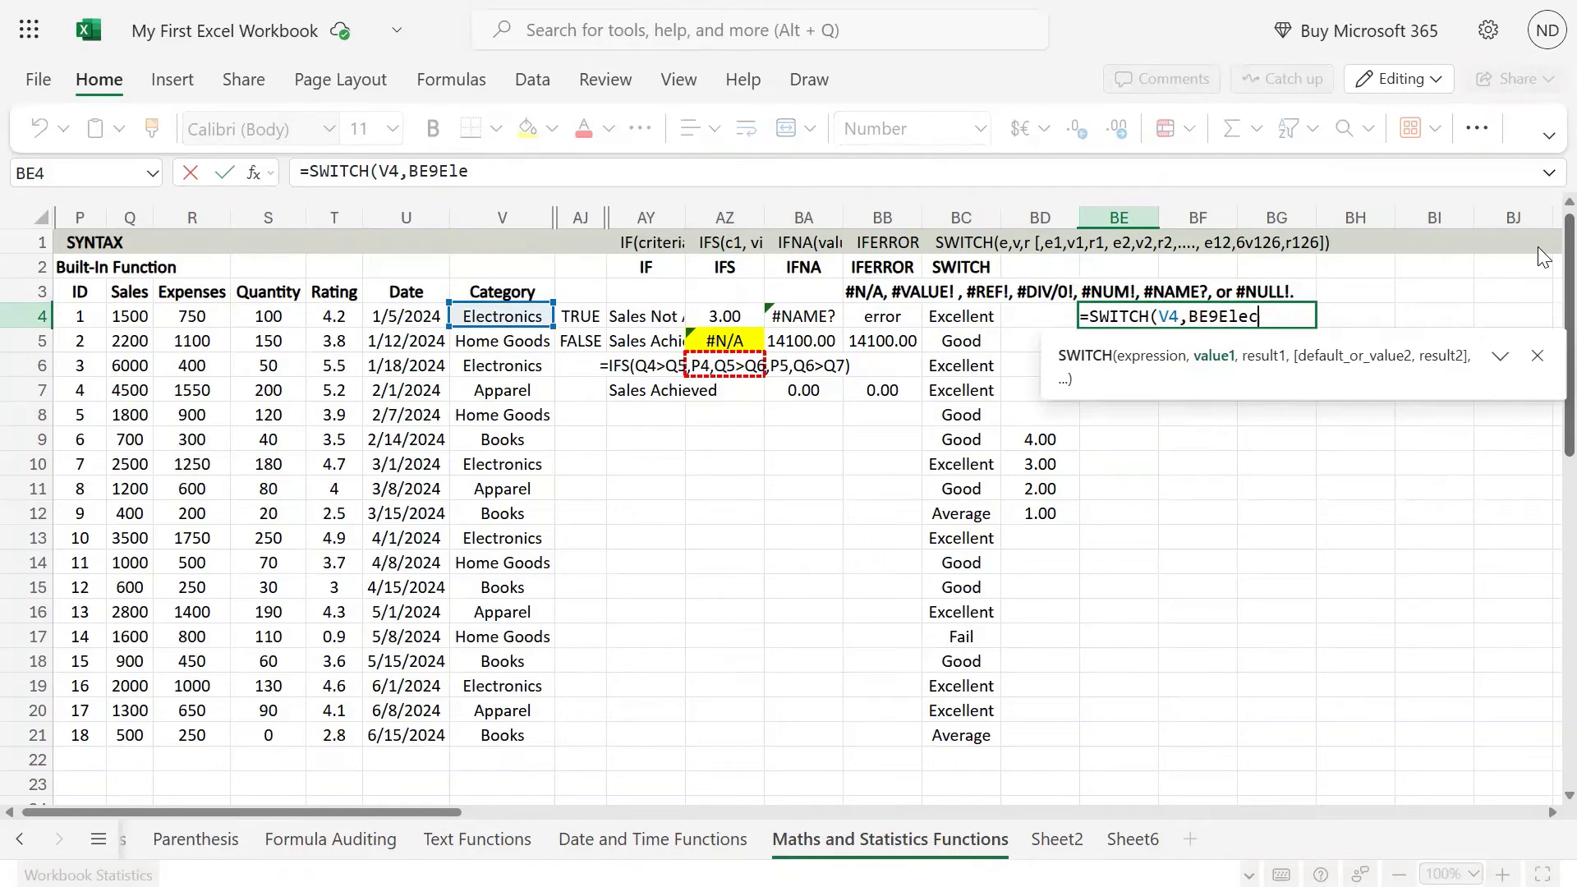
type("tronics")
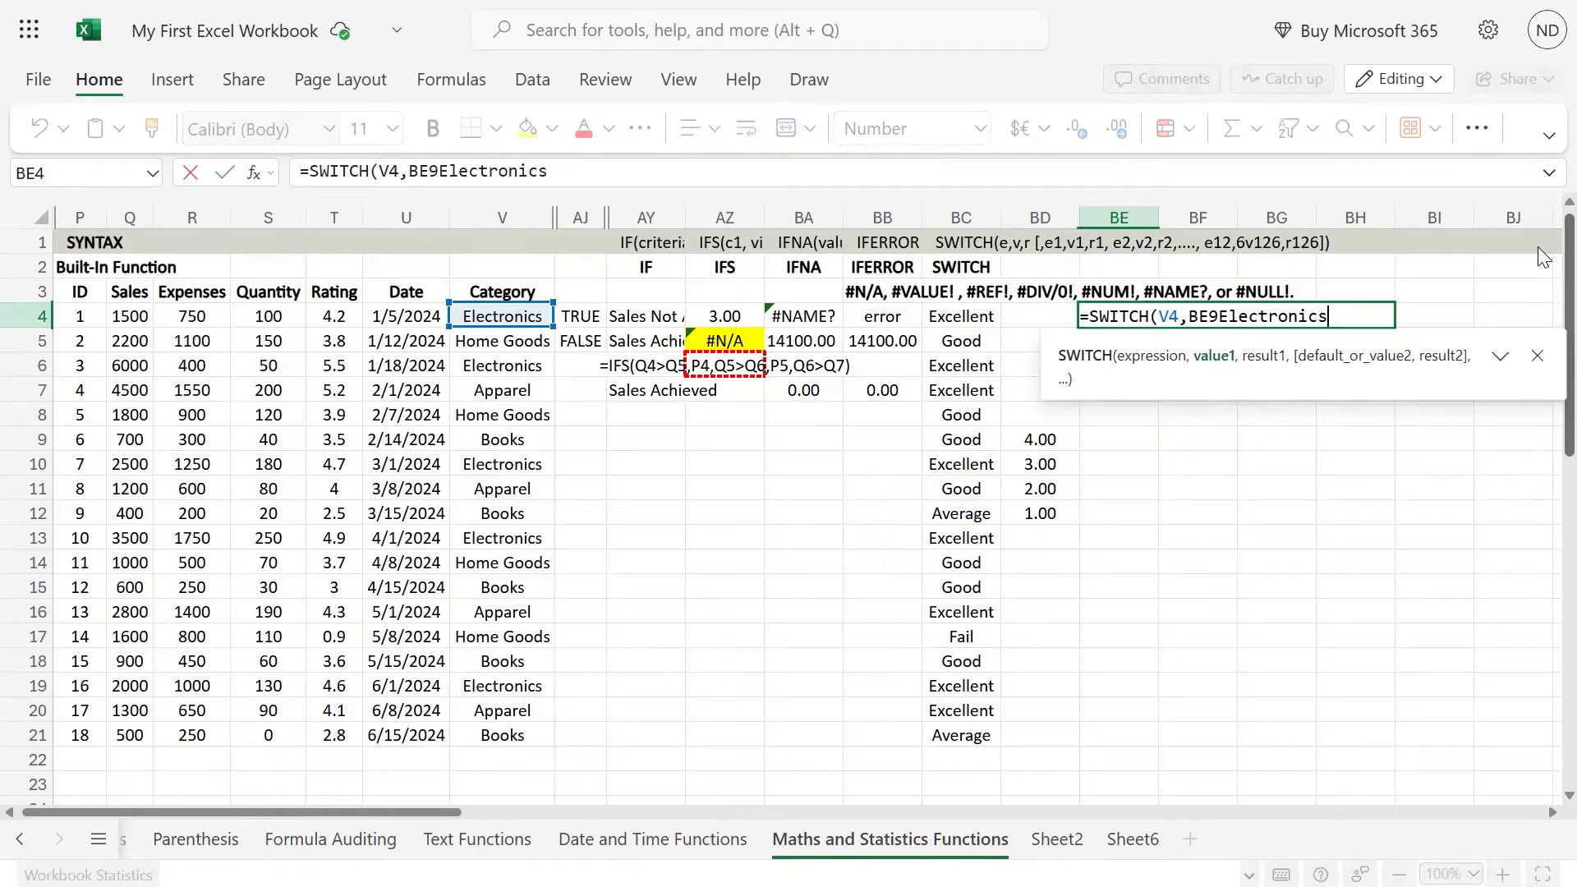
key("Escape")
key("Escape")
Step: Copy the Electronics and Home Goods categories from V4:V5 to BG8:BG9
key("Left")
key("Left")
key("Left")
key("Left")
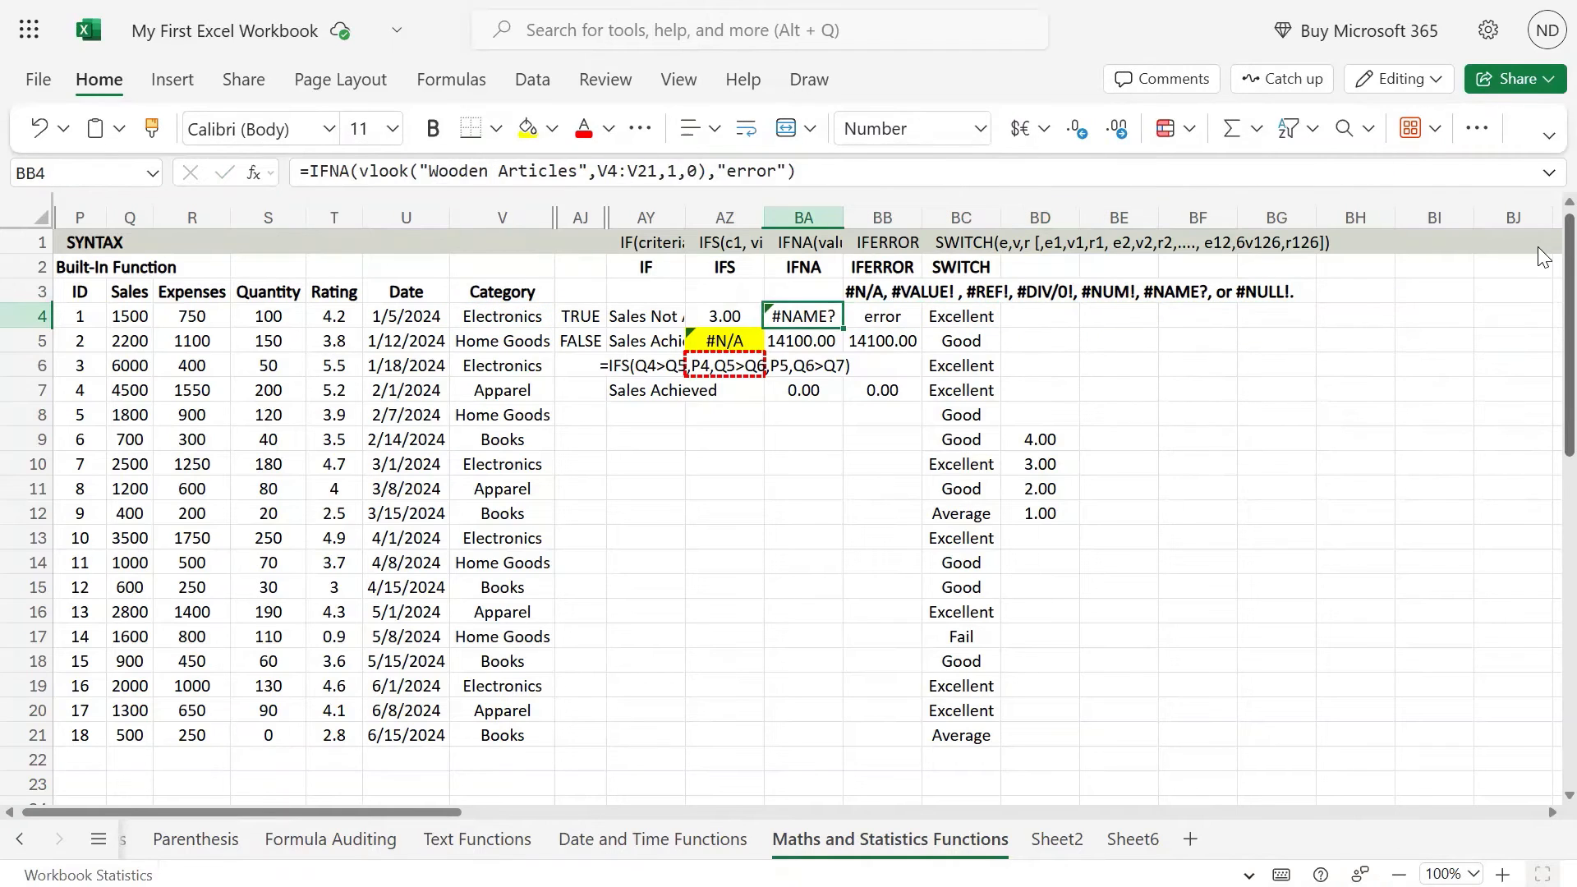
key("Left")
key("Left")
key("Left")
key("Left")
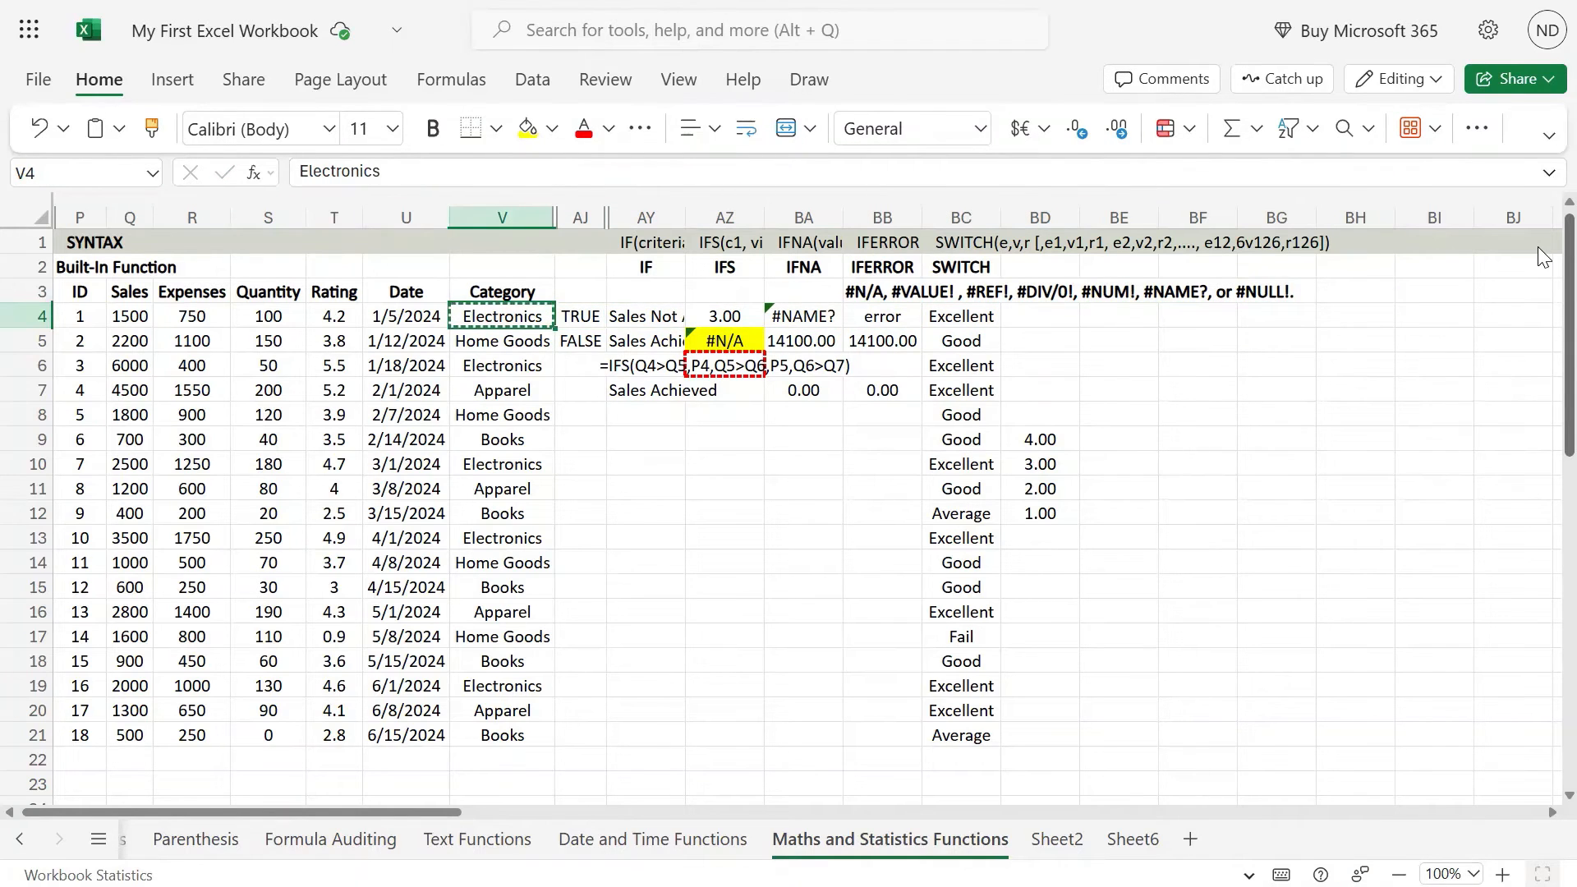
key("shift+Down")
key("shift+Down")
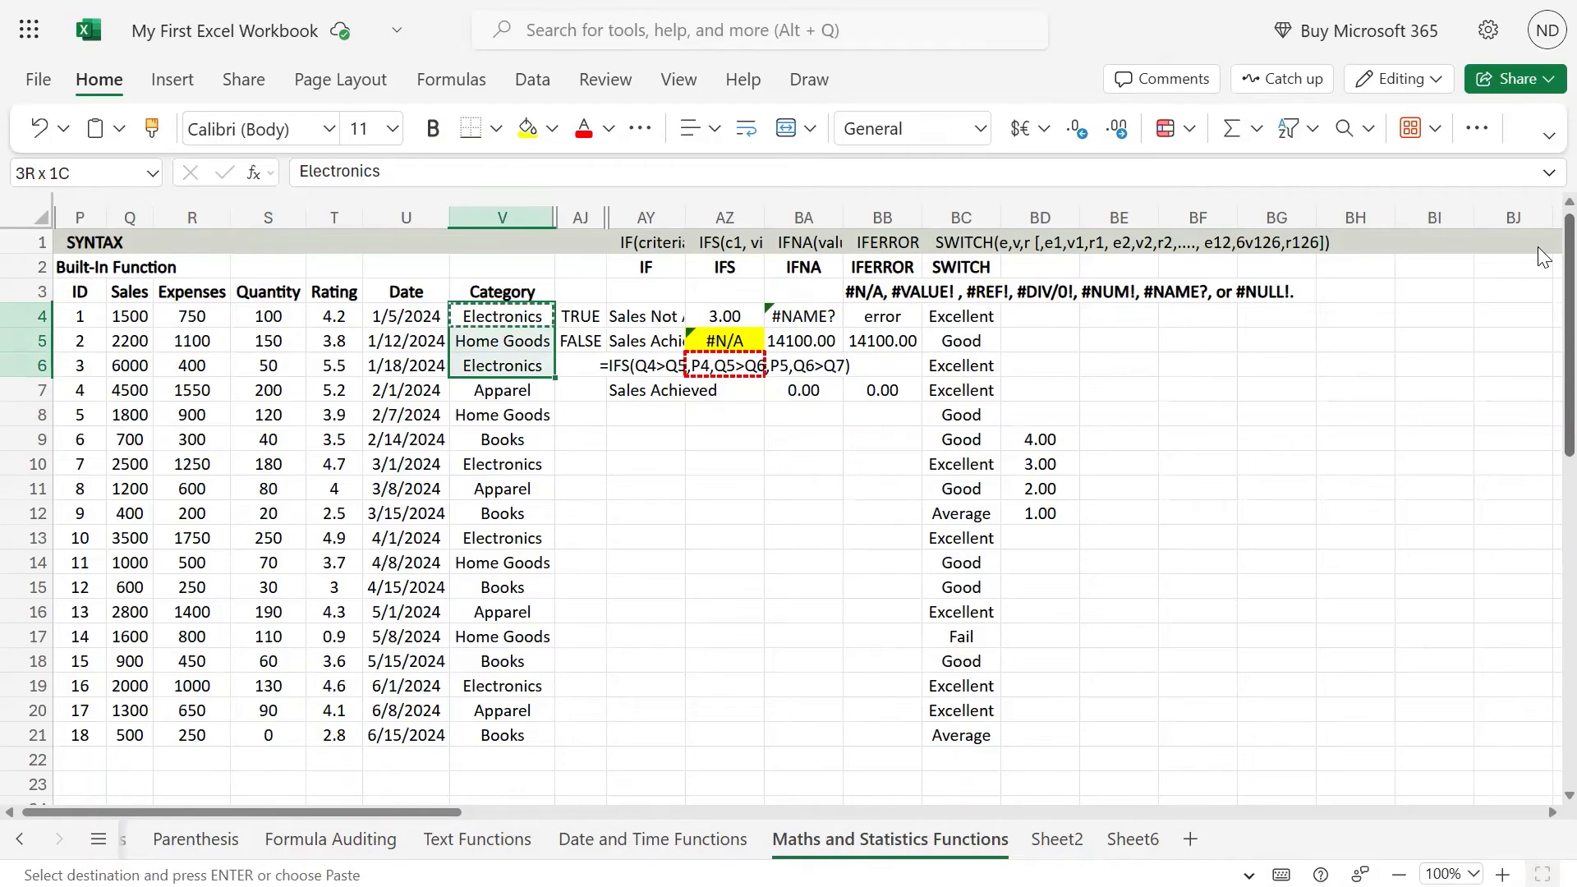
key("shift+Up")
key("ctrl+c")
key("Right")
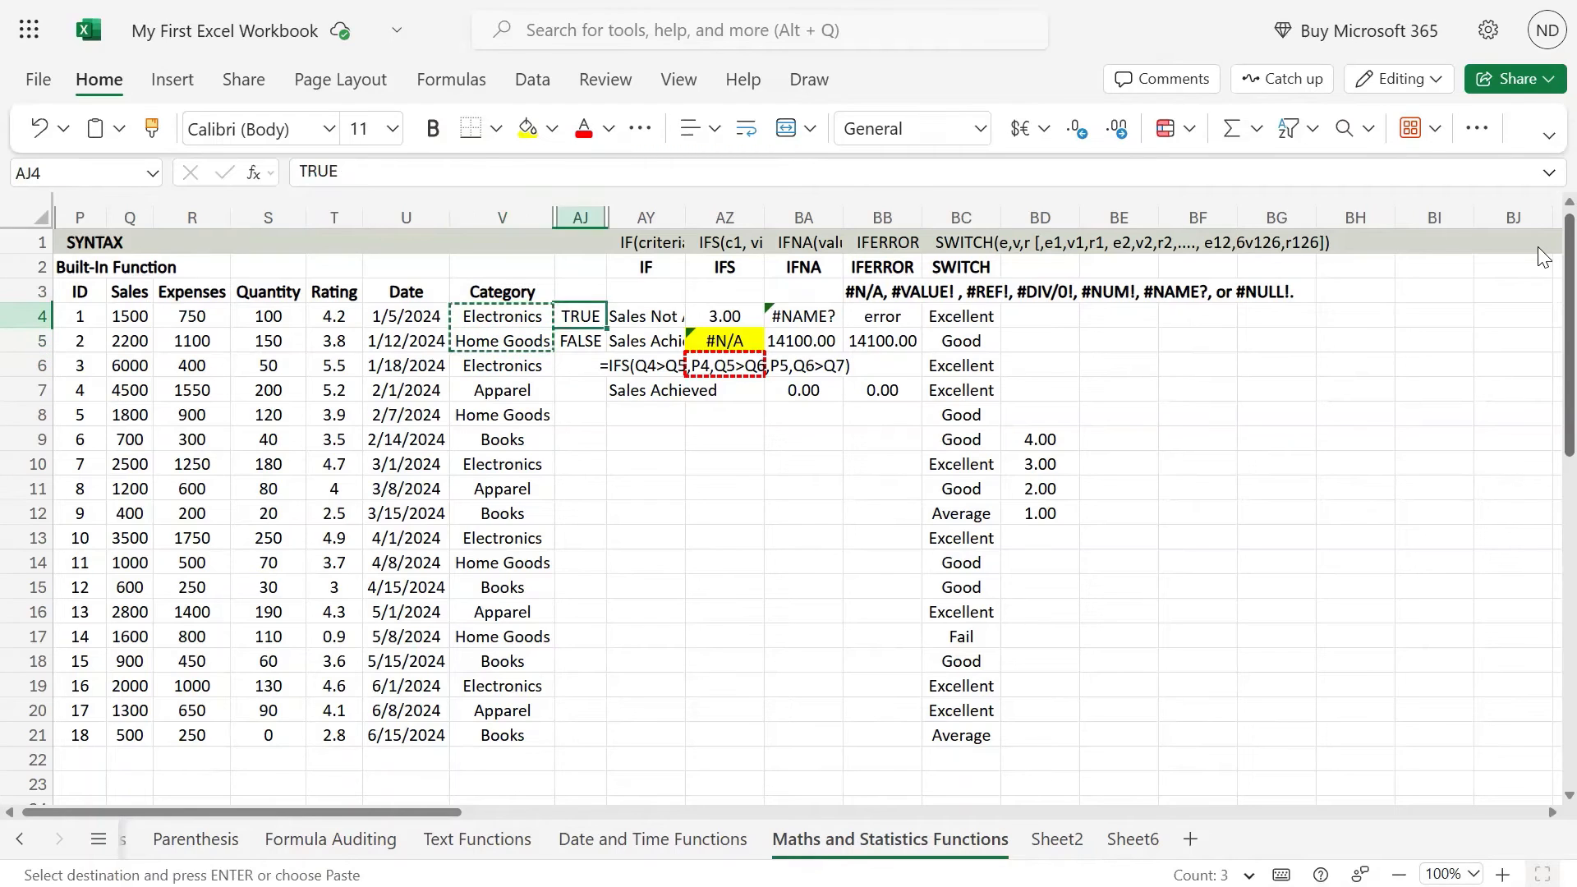
key("Right")
key("Right")
key("Right")
key("Right")
key("Right")
key("Right")
key("Right")
key("Down")
key("Down")
key("Down")
key("Down")
key("Down")
key("Down")
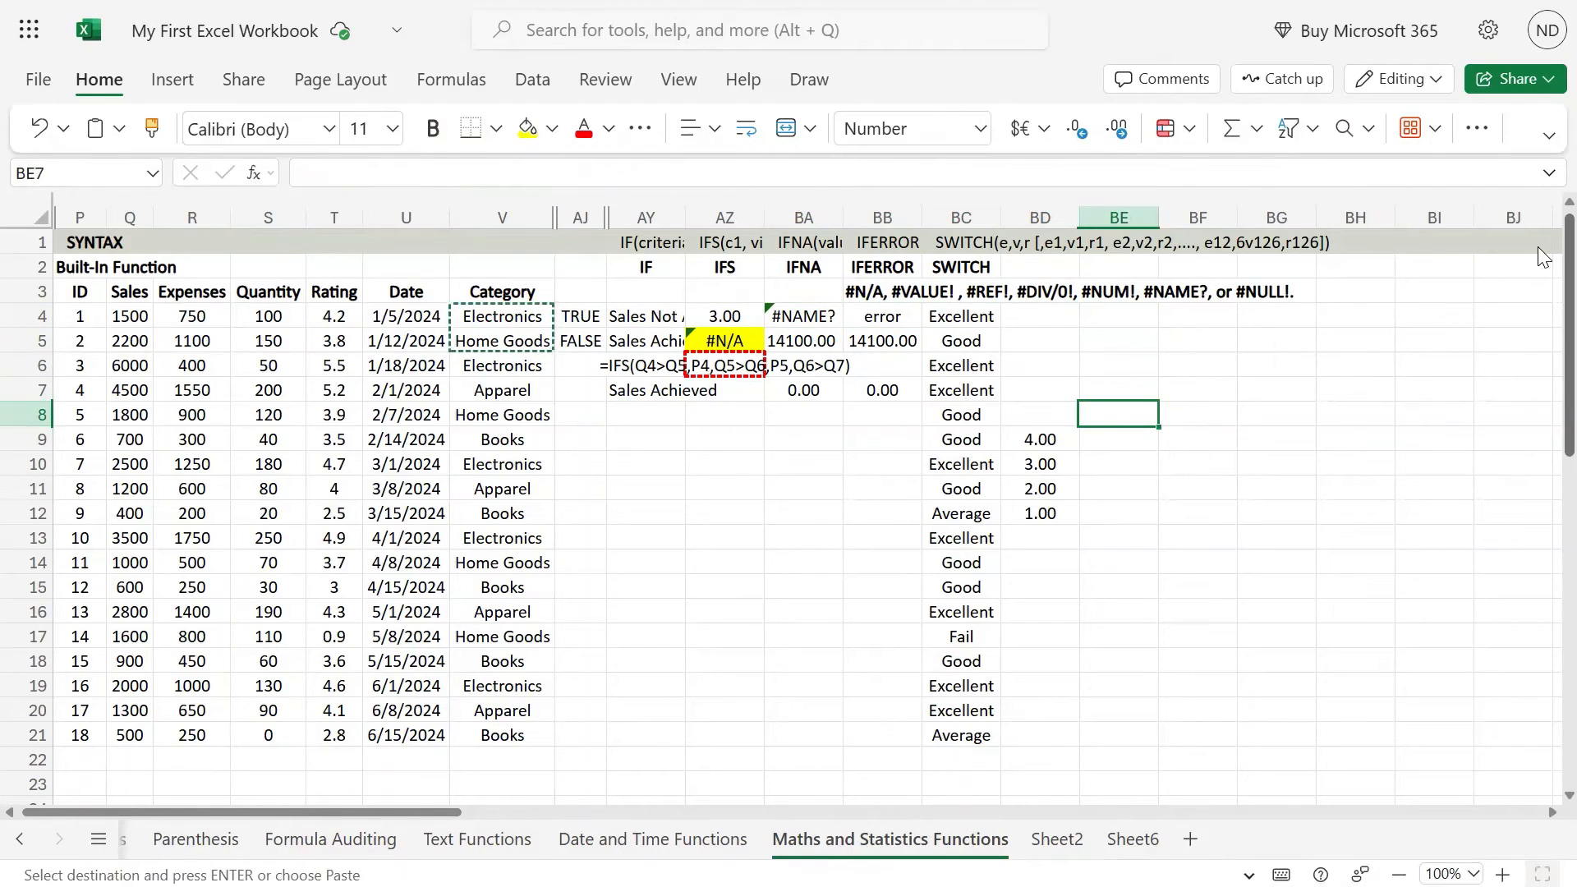
key("Left")
key("Left")
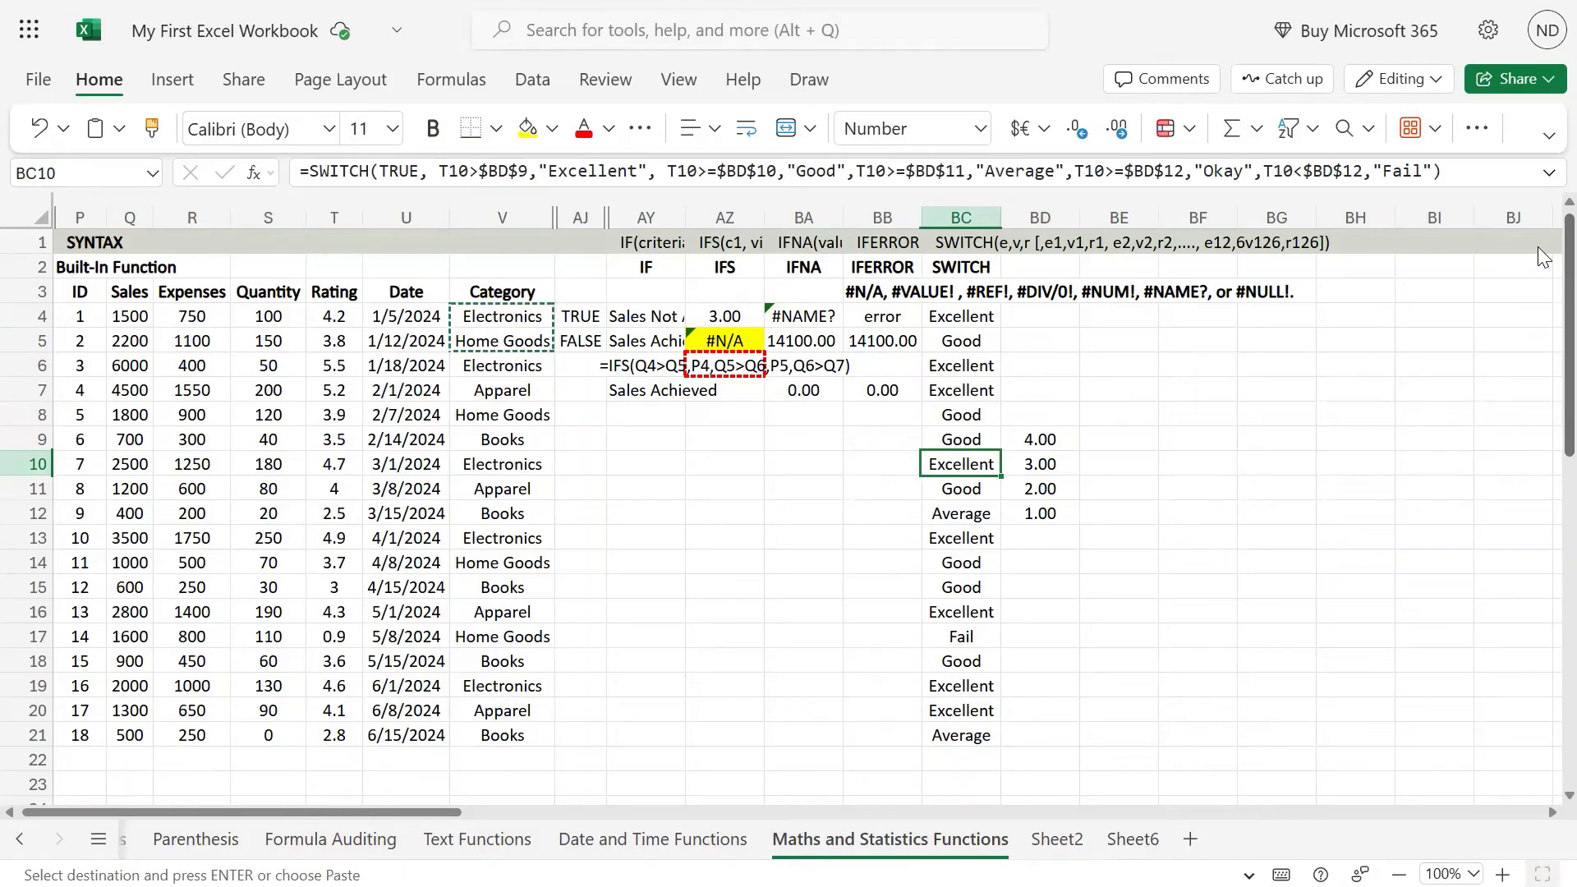
key("Right")
key("Right")
key("Right")
key("Right")
key("Up")
Step: Copy the categories in V7:V9 to BG10:BG12, directly below the first two copied categories
key("Up")
key("ctrl+v")
key("Left")
key("Left")
key("Left")
key("Left")
key("Left")
key("Left")
key("Left")
key("Left")
key("Left")
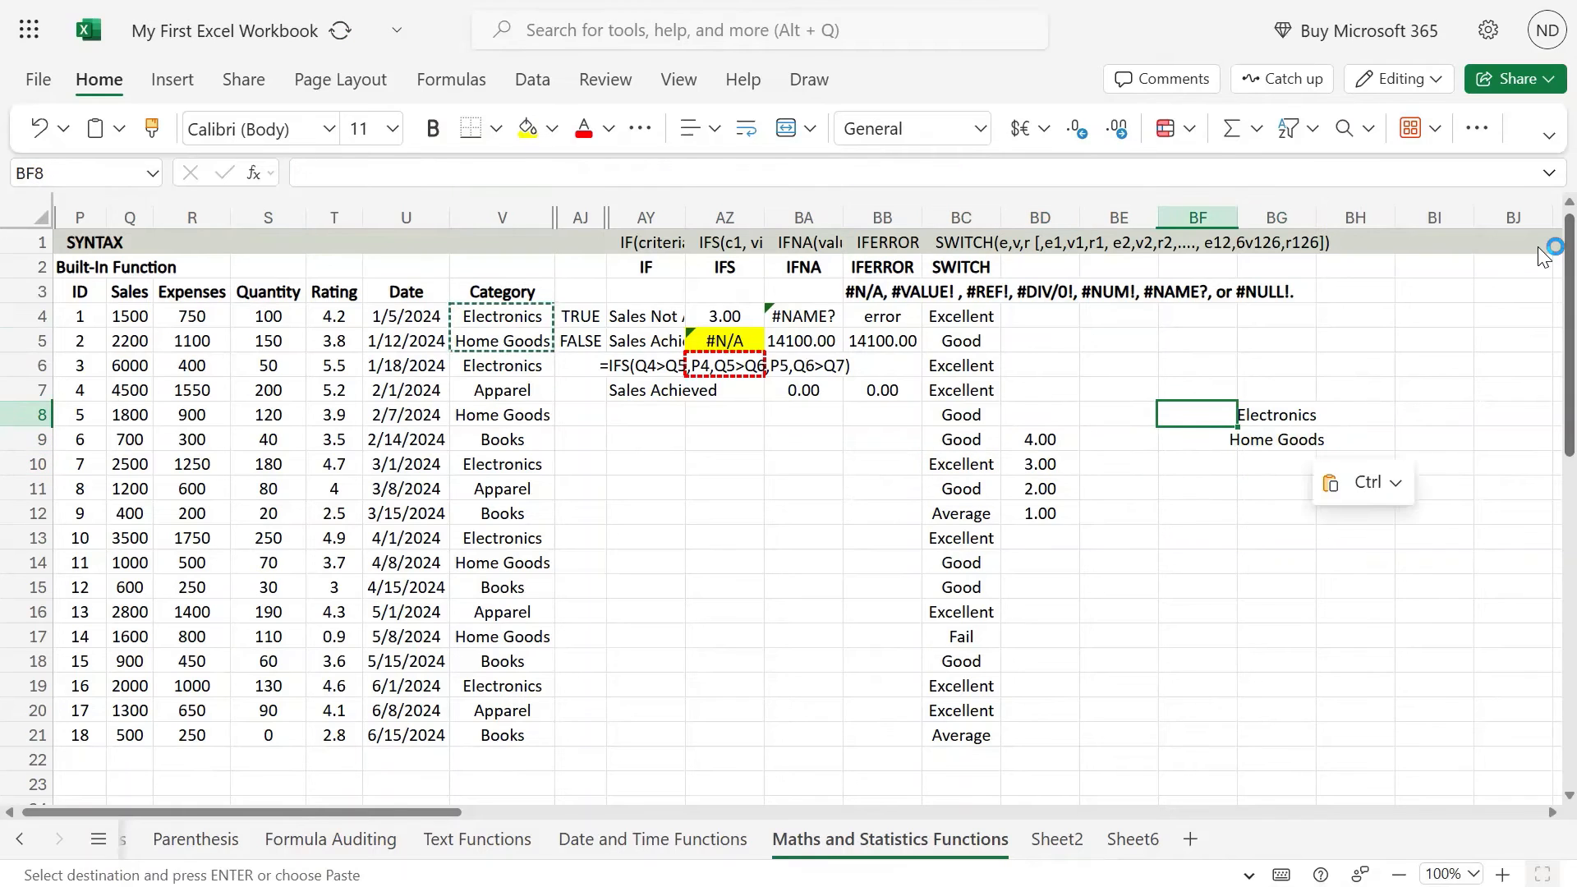
key("Up")
key("Left")
key("ctrl")
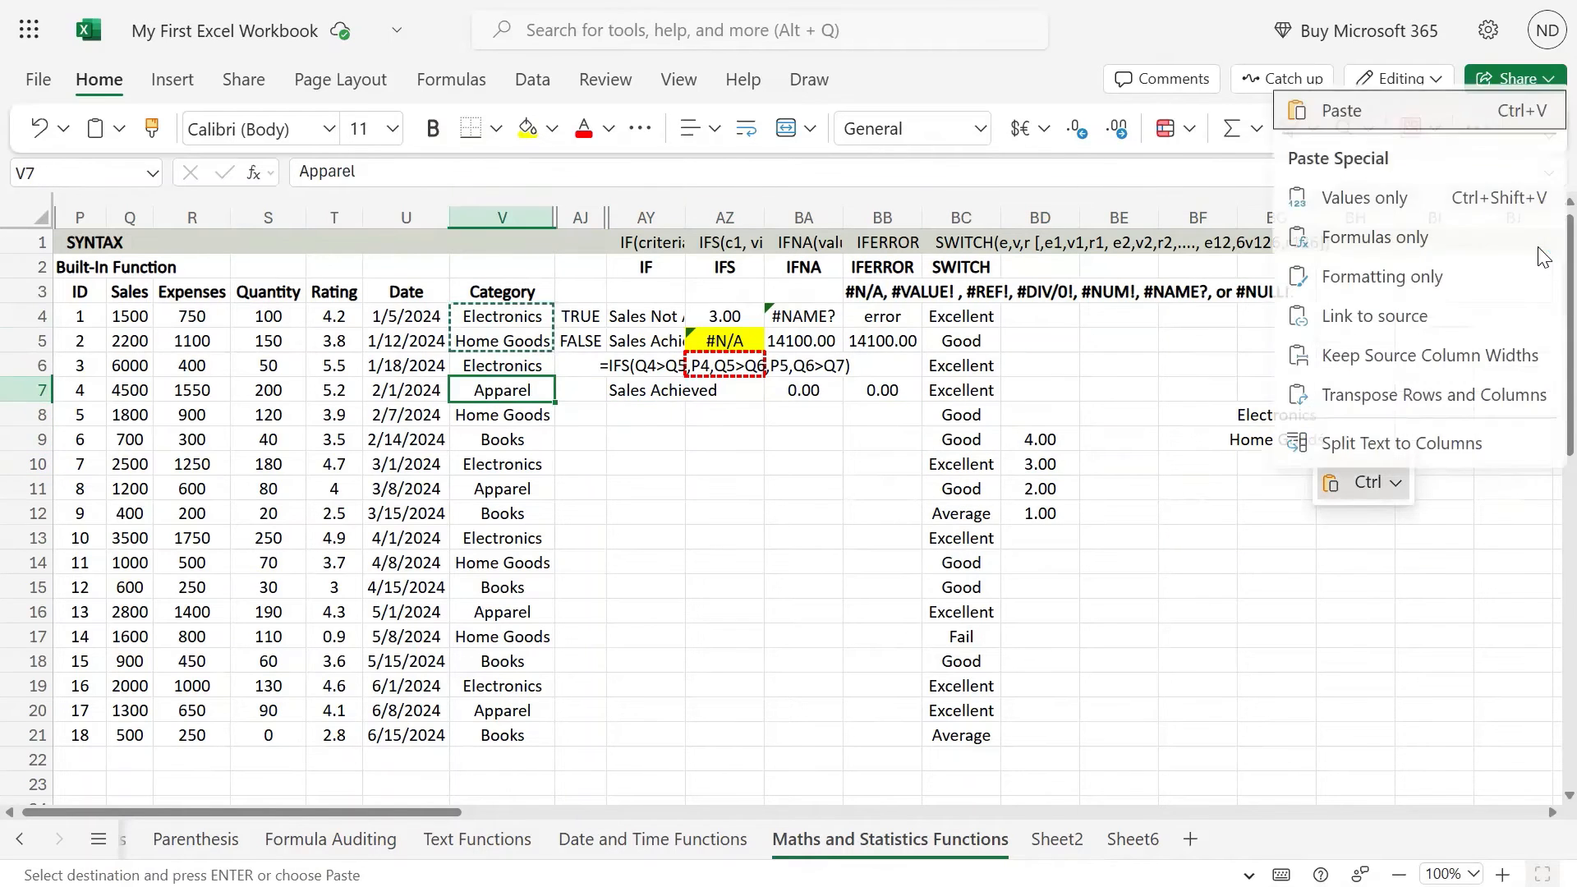
key("Escape")
key("shift+Down")
key("shift+Up")
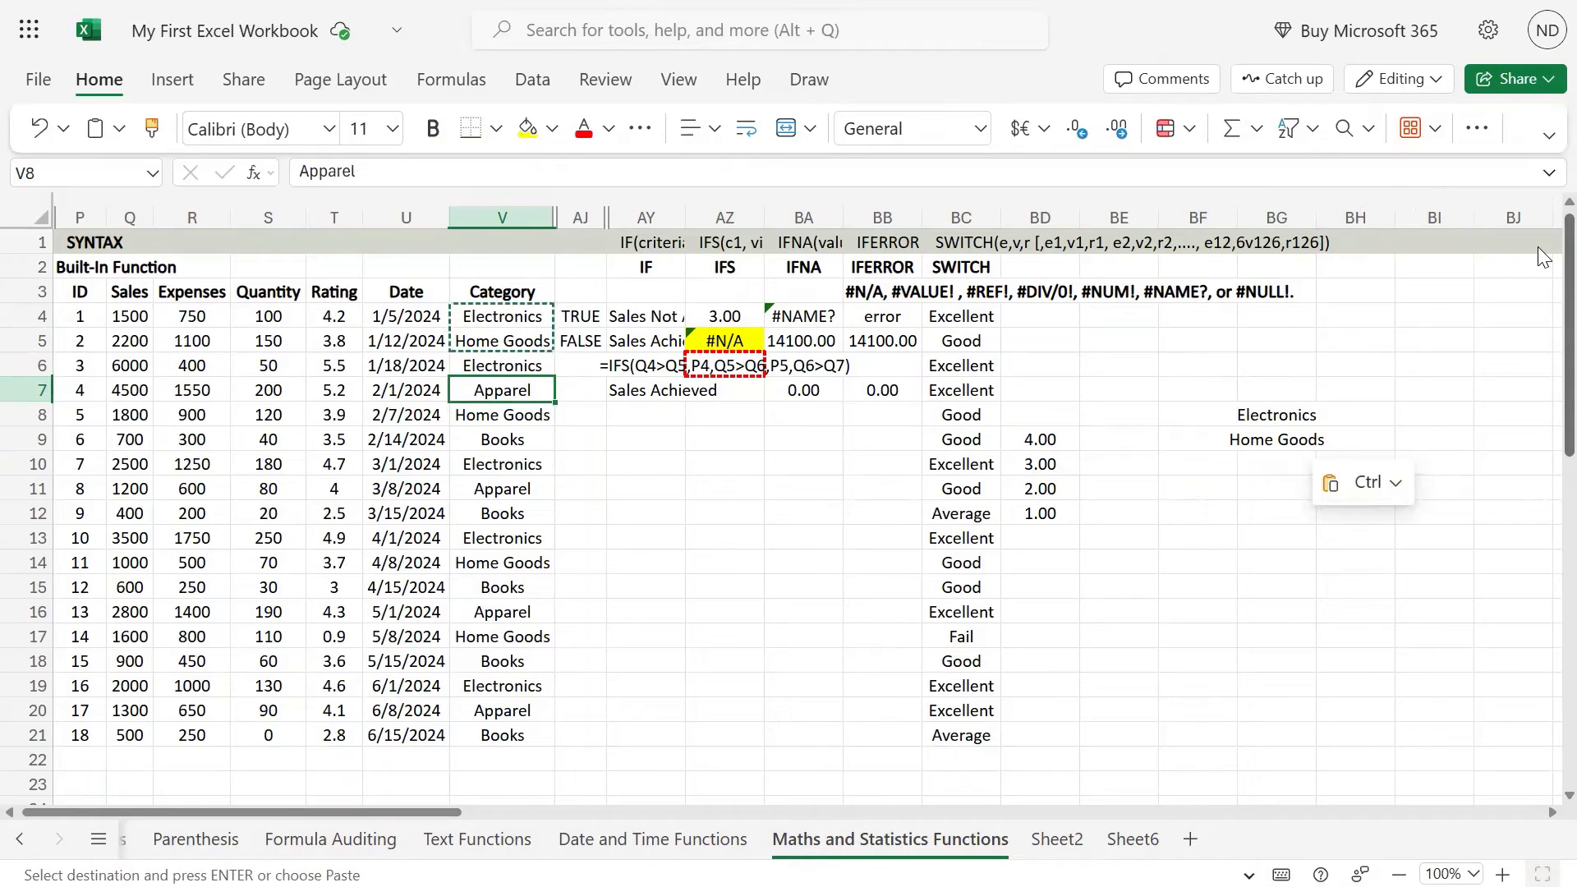
key("shift+Down")
key("shift+Down")
key("ctrl+c")
key("Right")
key("Right")
key("Right")
key("Right")
key("Right")
key("Right")
key("Right")
key("Right")
key("Right")
key("Right")
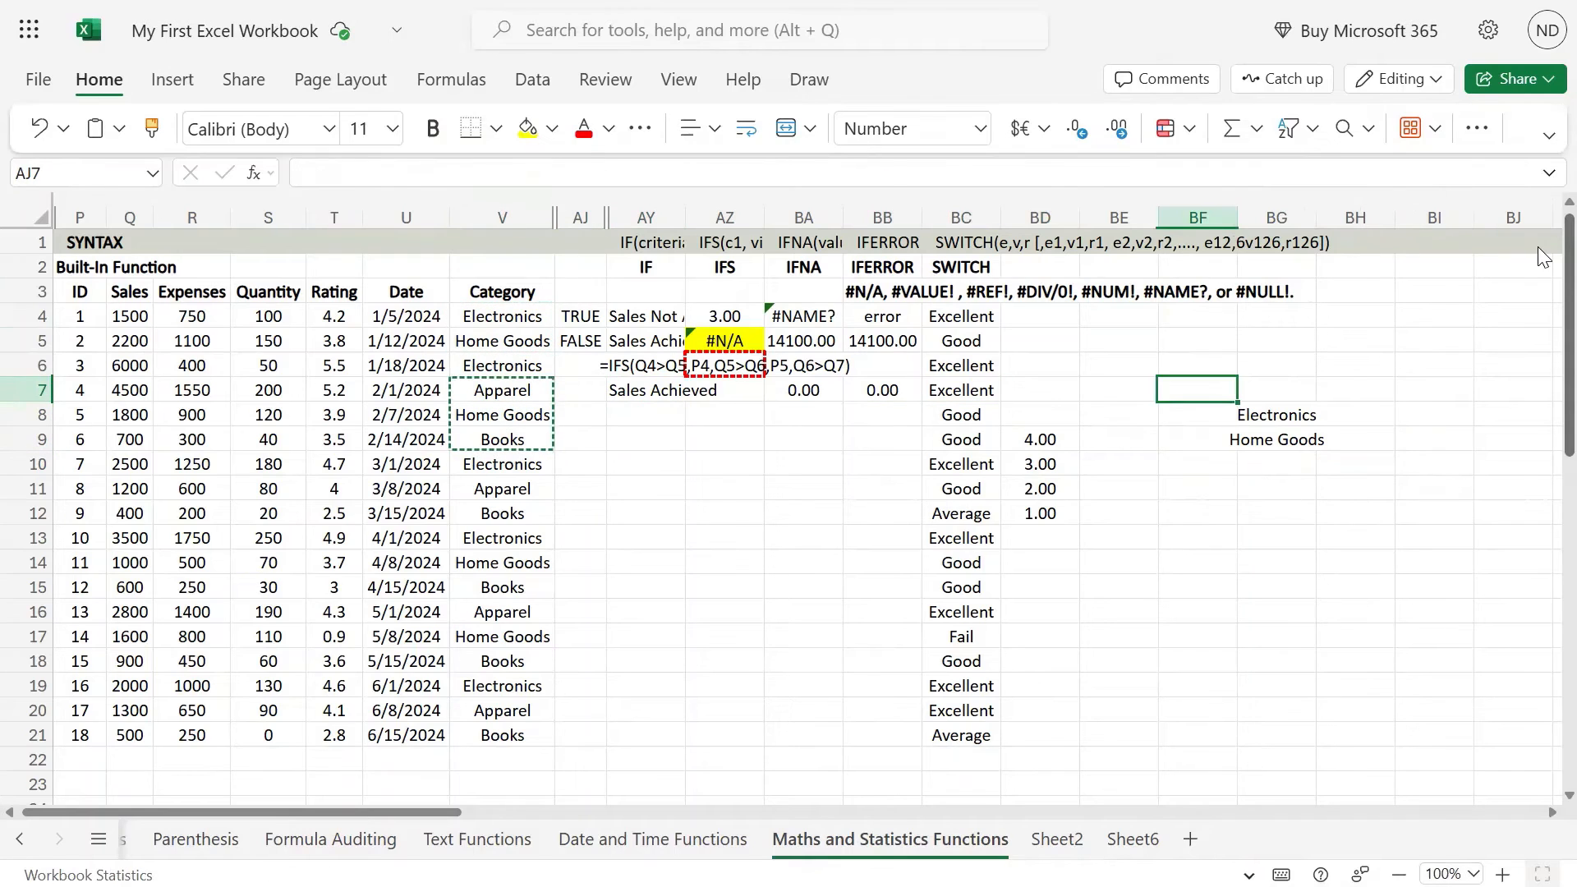
key("Down")
key("Down")
key("Down")
key("ctrl+v")
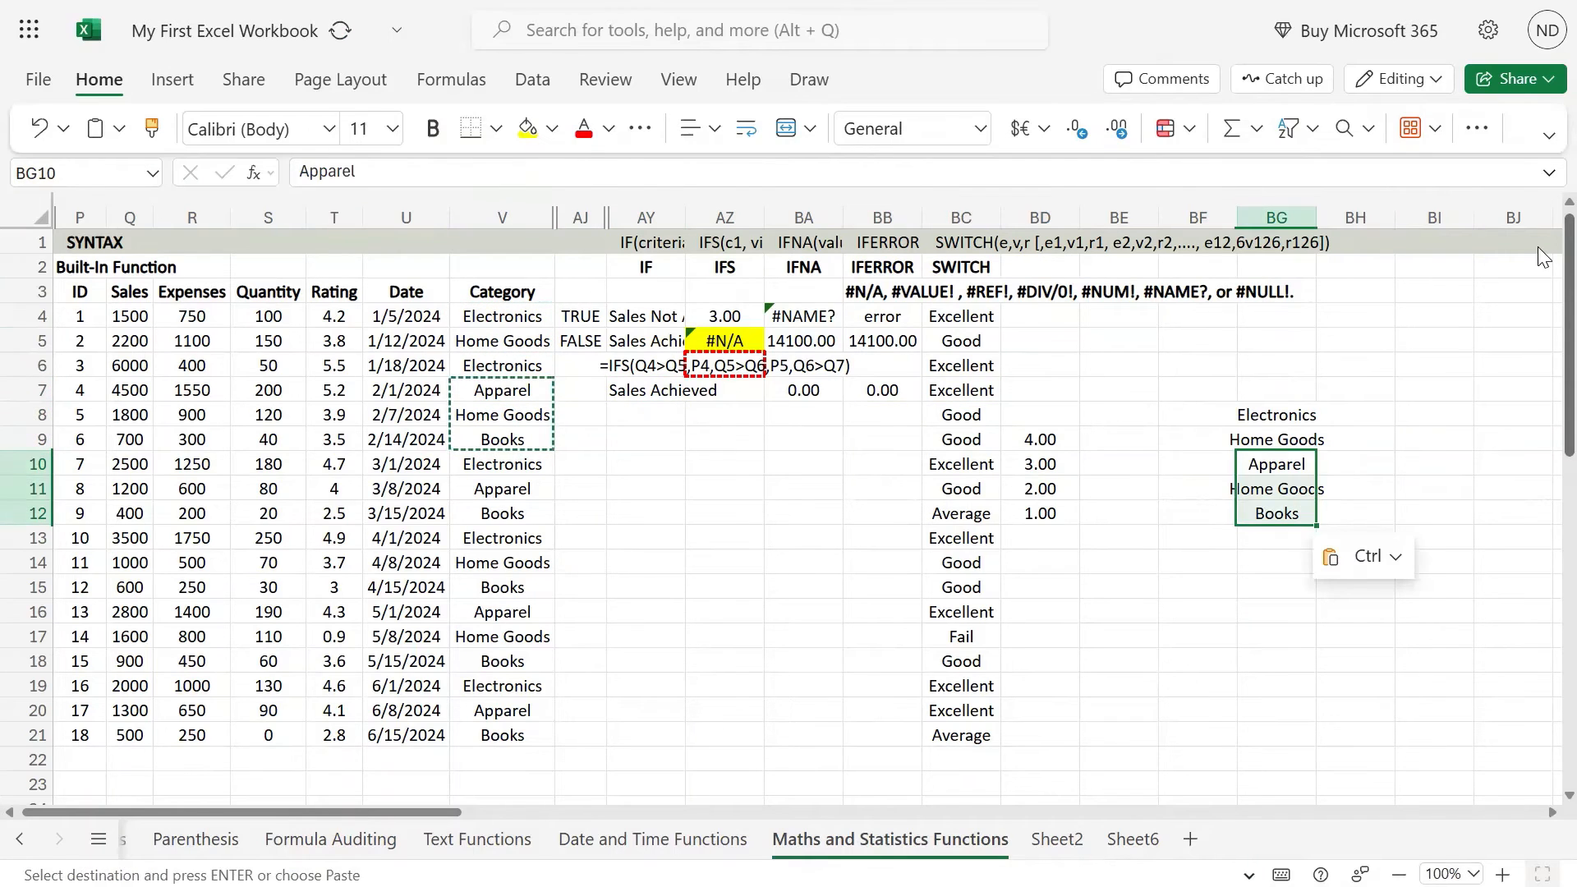
Step: Enter the codes E, HG and A in BH8:BH10 beside Electronics, Home Goods and Apparel
key("Left")
key("Left")
key("Left")
key("Left")
key("Left")
key("Left")
key("Left")
key("Left")
key("Left")
key("Left")
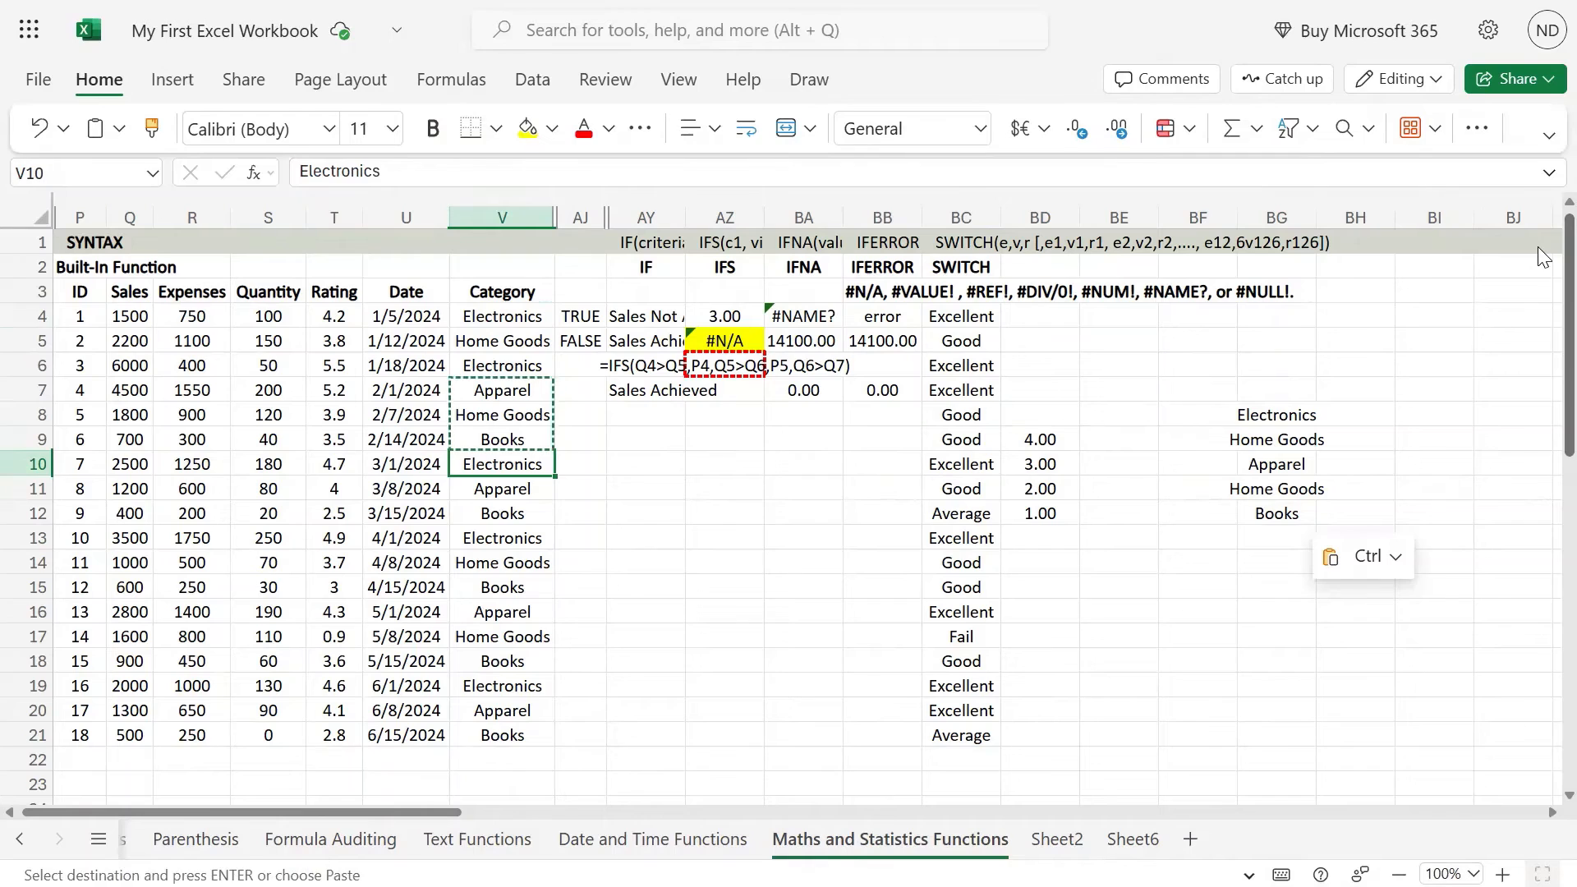
key("Down")
key("Right")
key("Right")
key("Right")
key("Right")
key("Right")
key("Right")
key("Right")
key("Right")
key("Right")
key("Right")
key("Right")
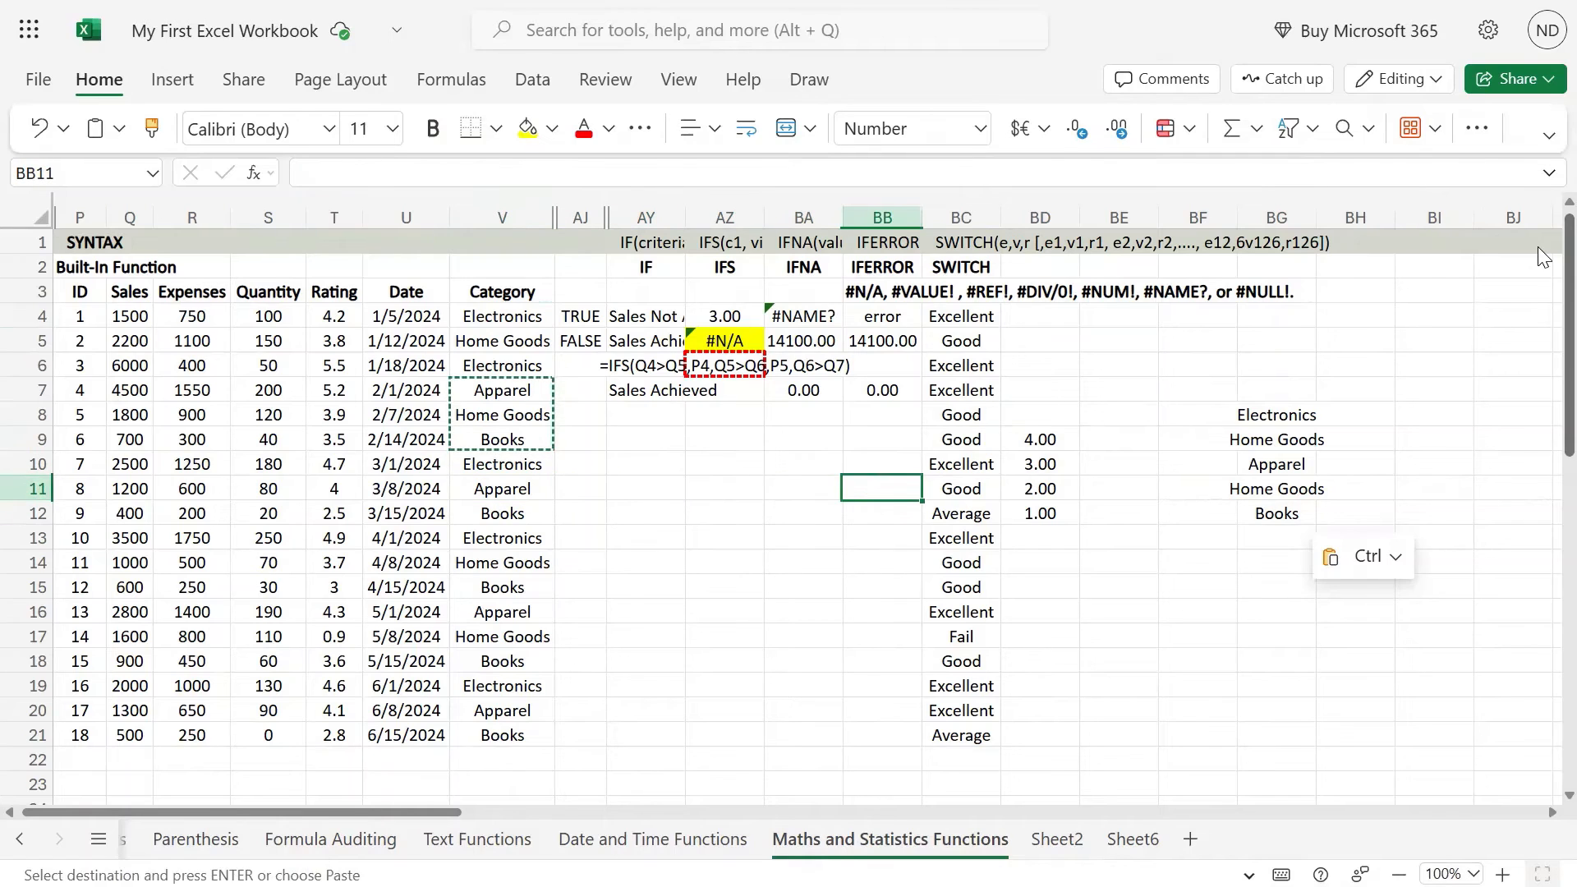
key("Up")
key("Up")
key("Up")
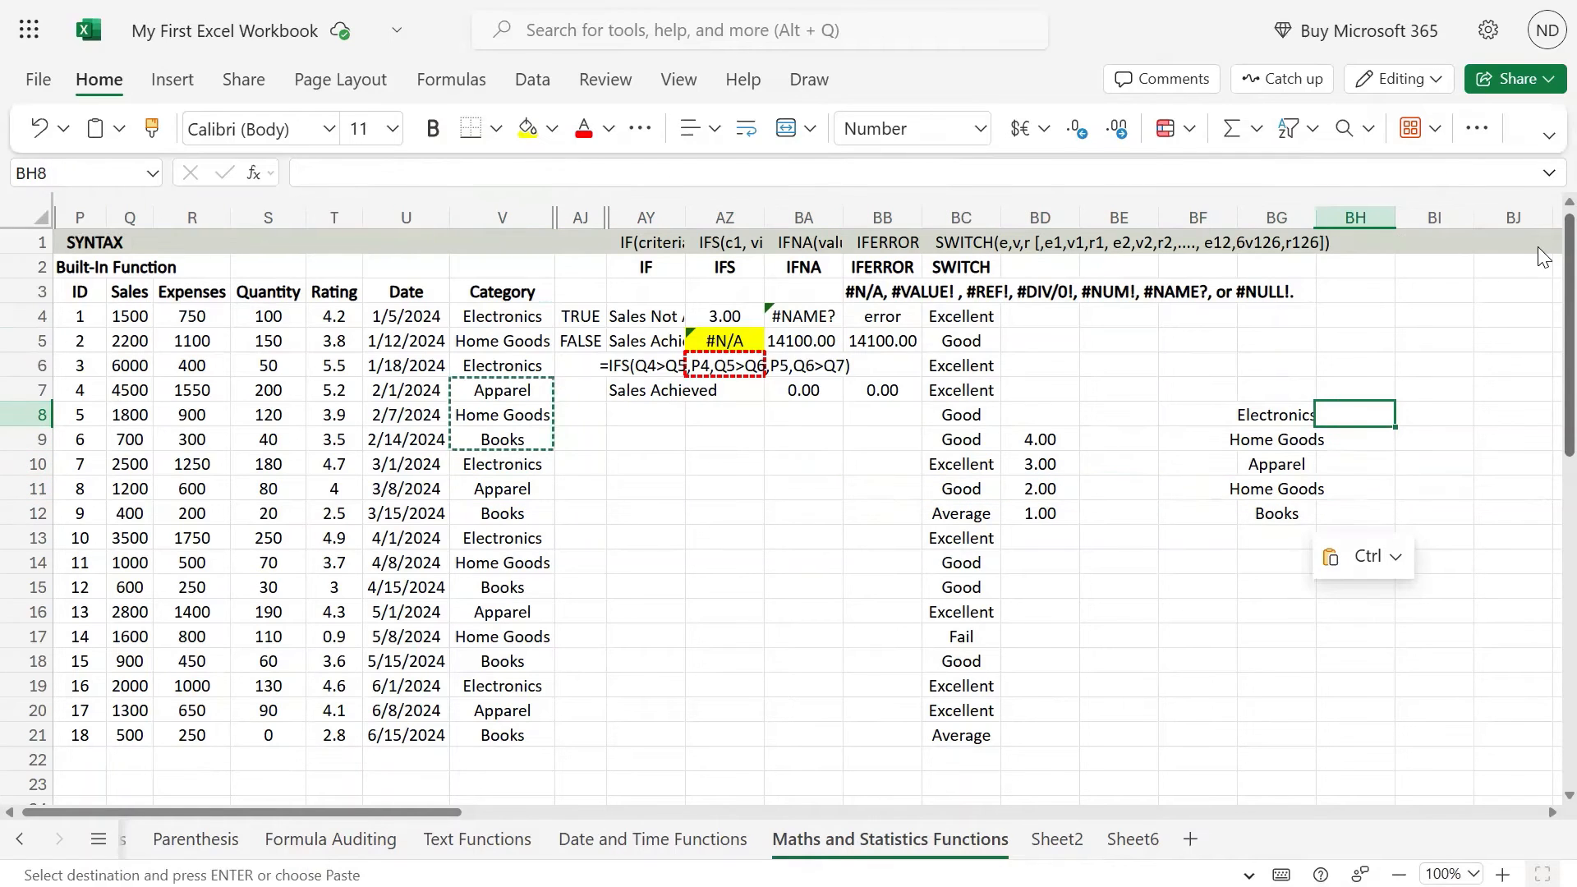
type("WE")
key("BackSpace")
key("BackSpace")
type("E")
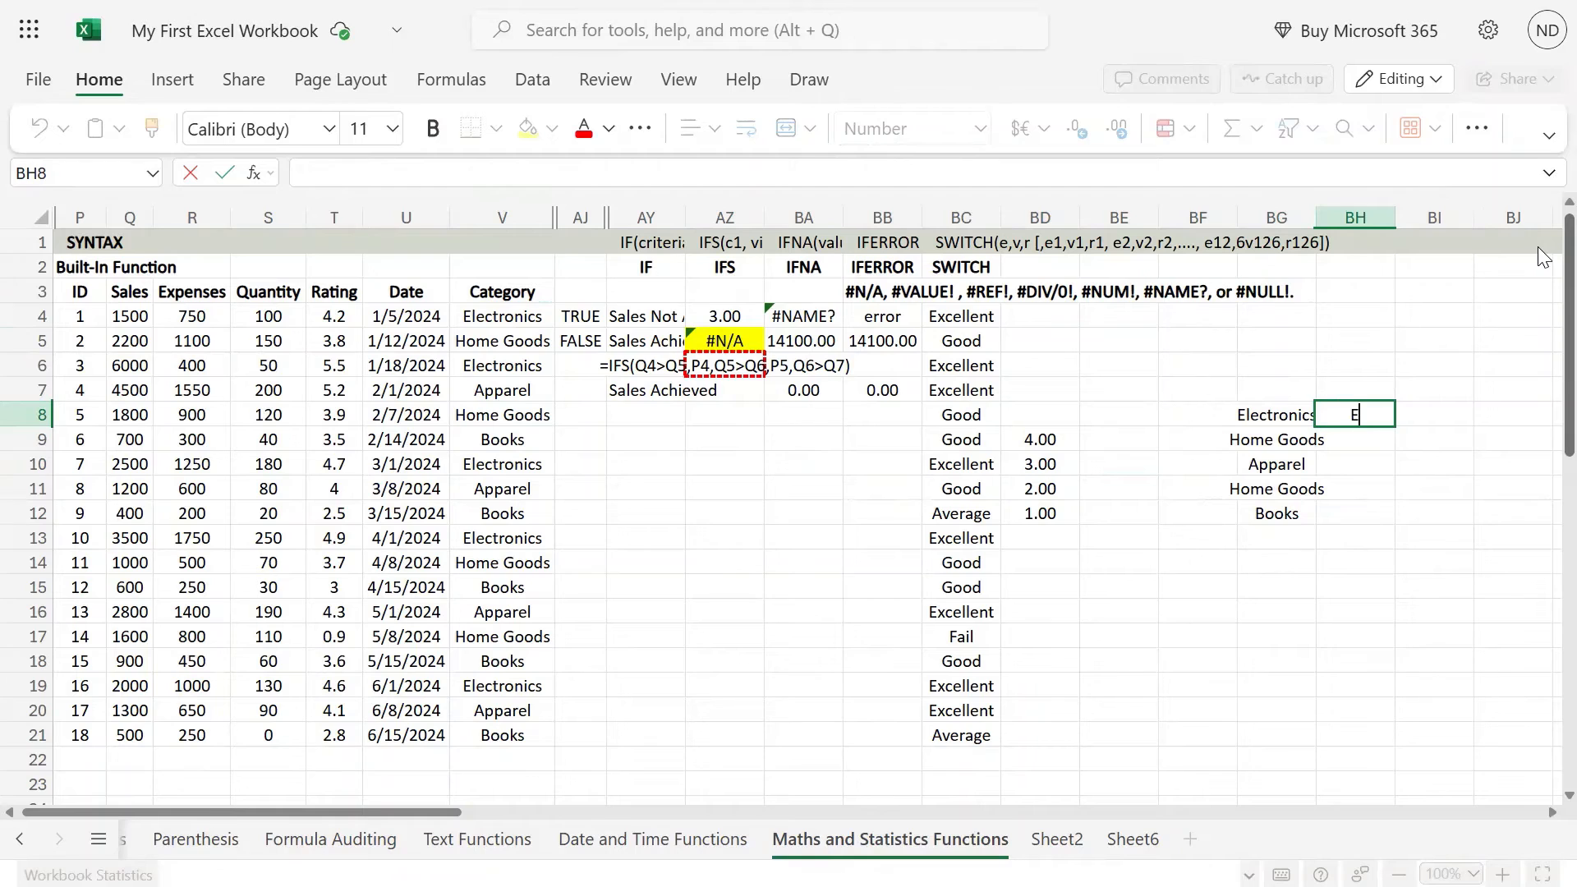
key("Return")
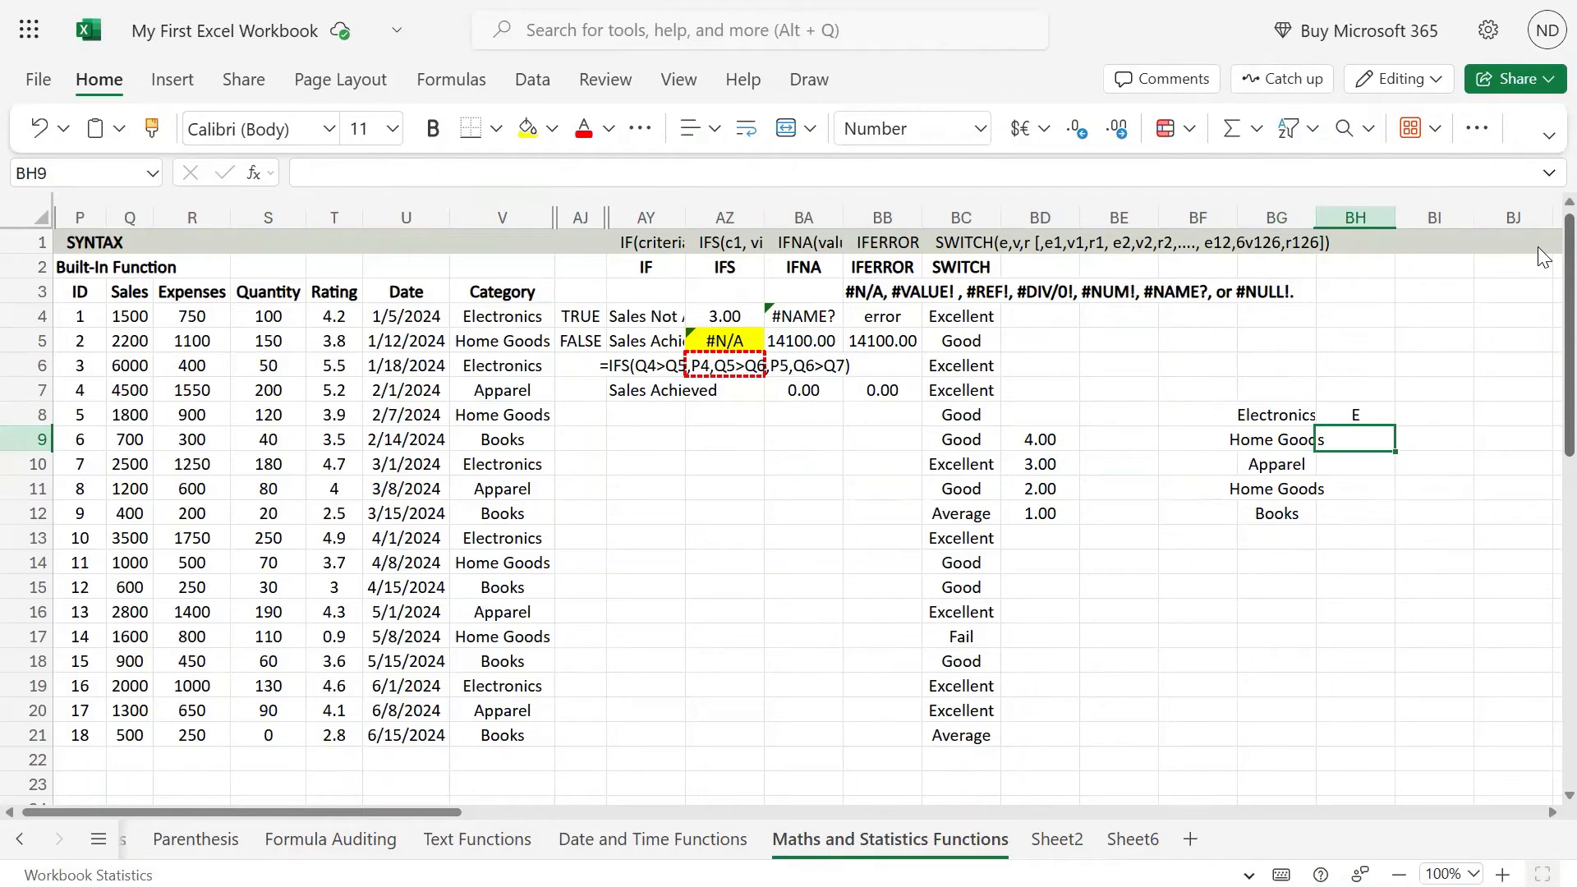
type("HG")
key("Return")
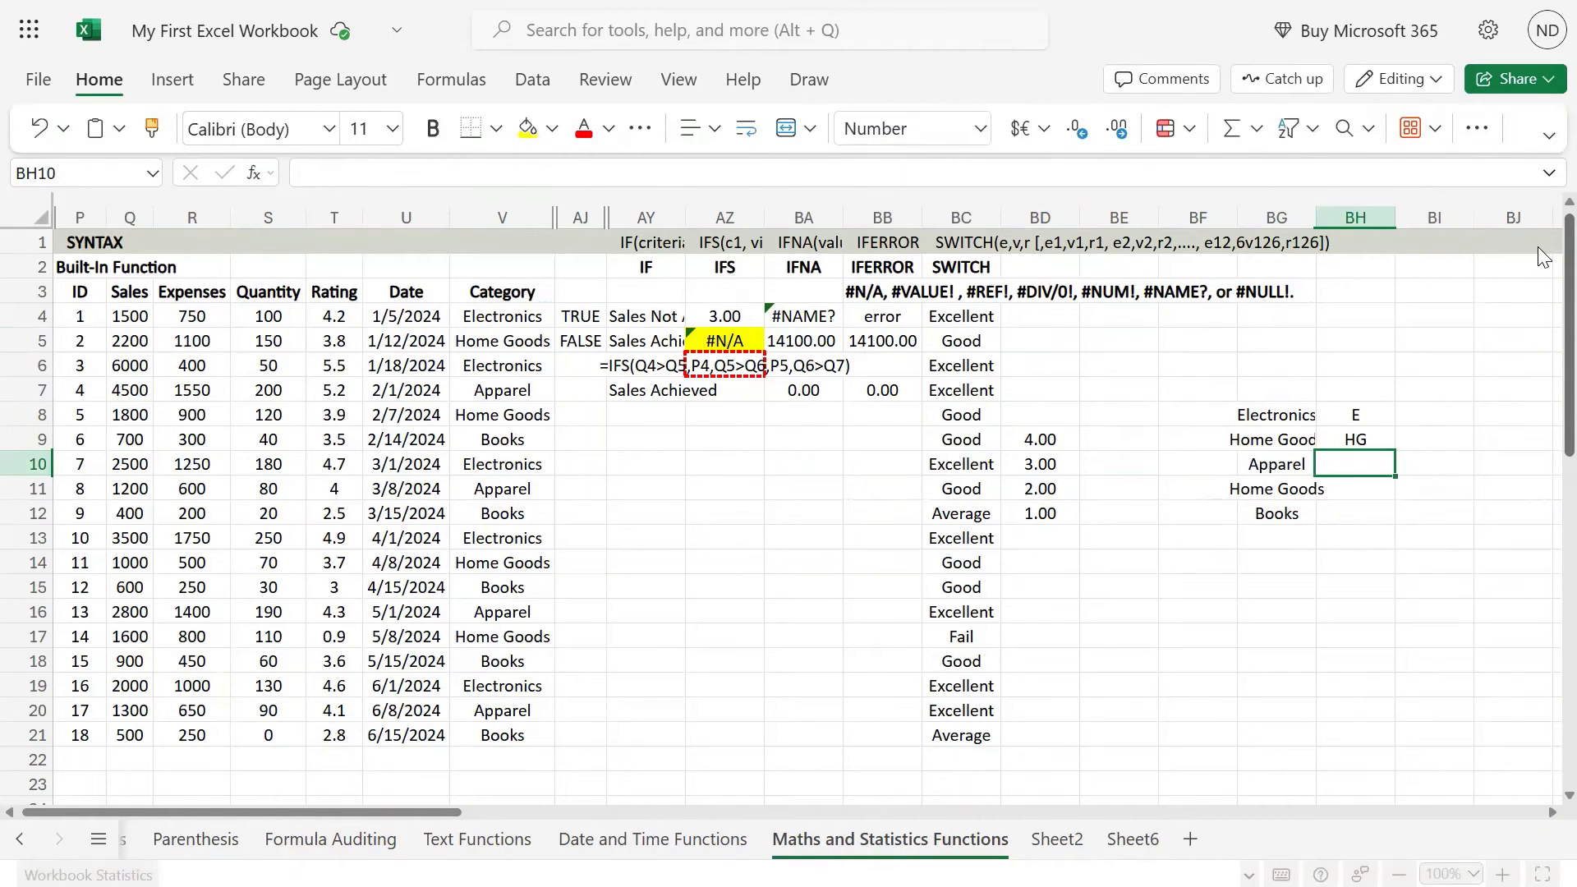
type("A")
key("Return")
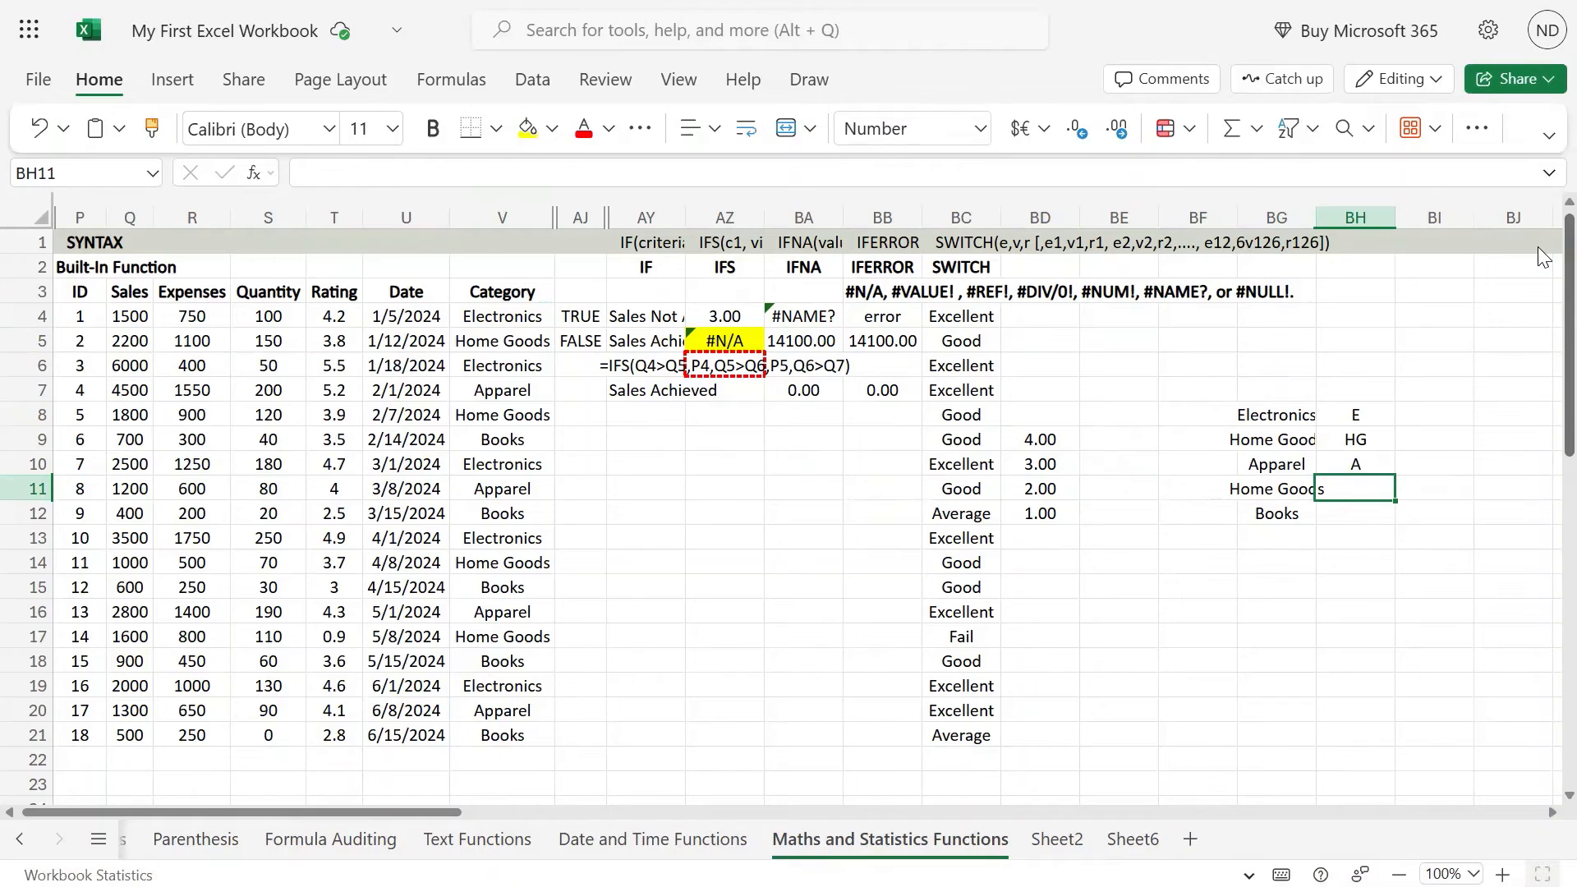
Step: Move Books from BG12 over the duplicate Home Goods in BG11 and enter its code B in BH11
key("Left")
key("Up")
key("Down")
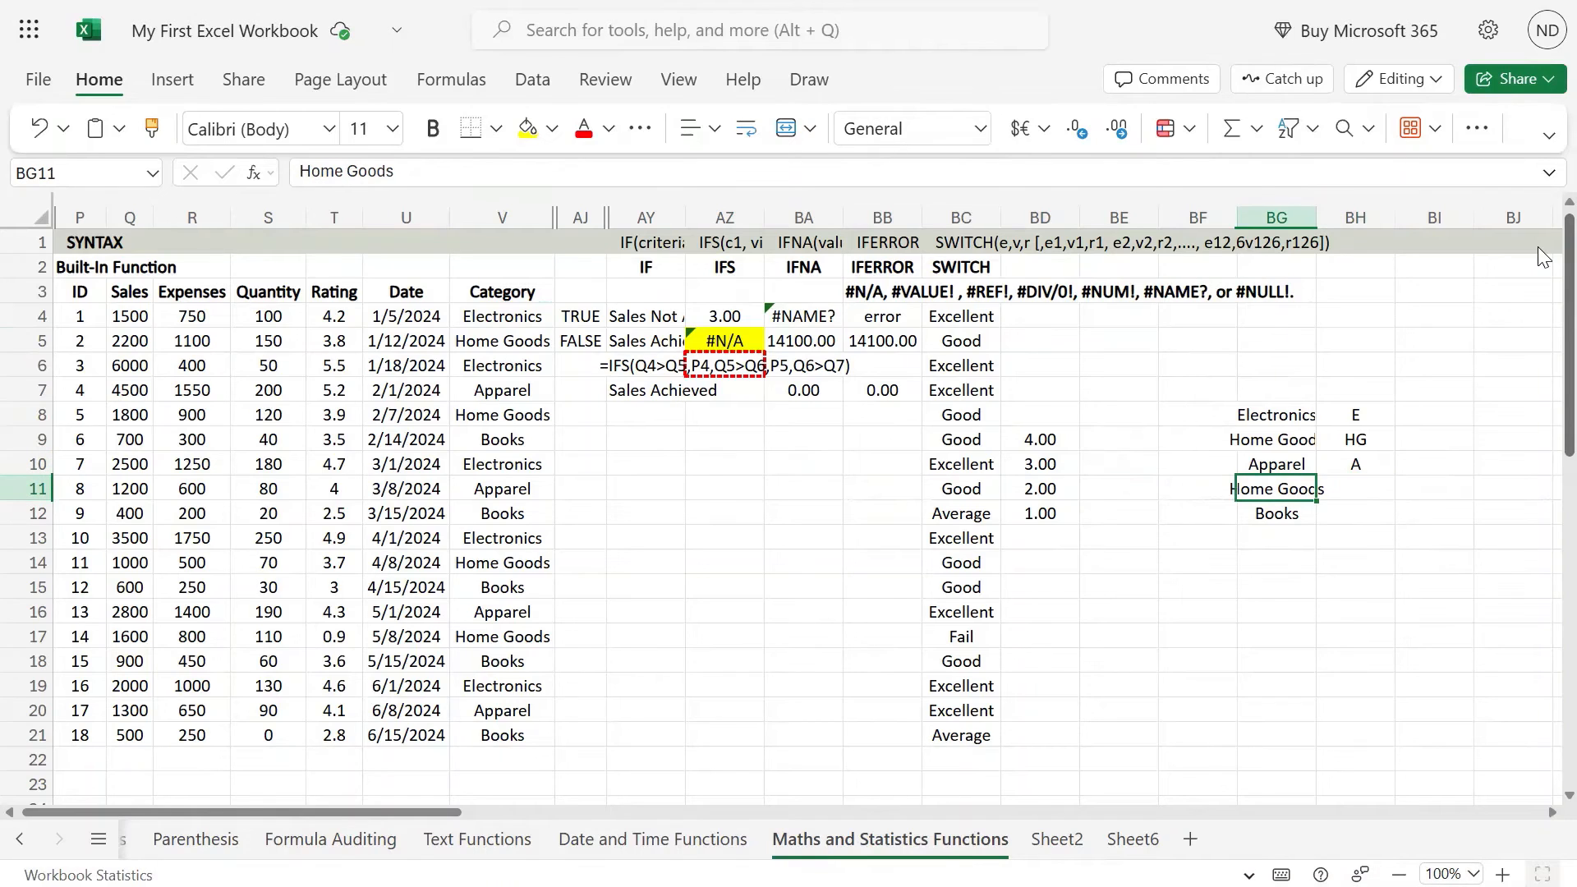
key("Down")
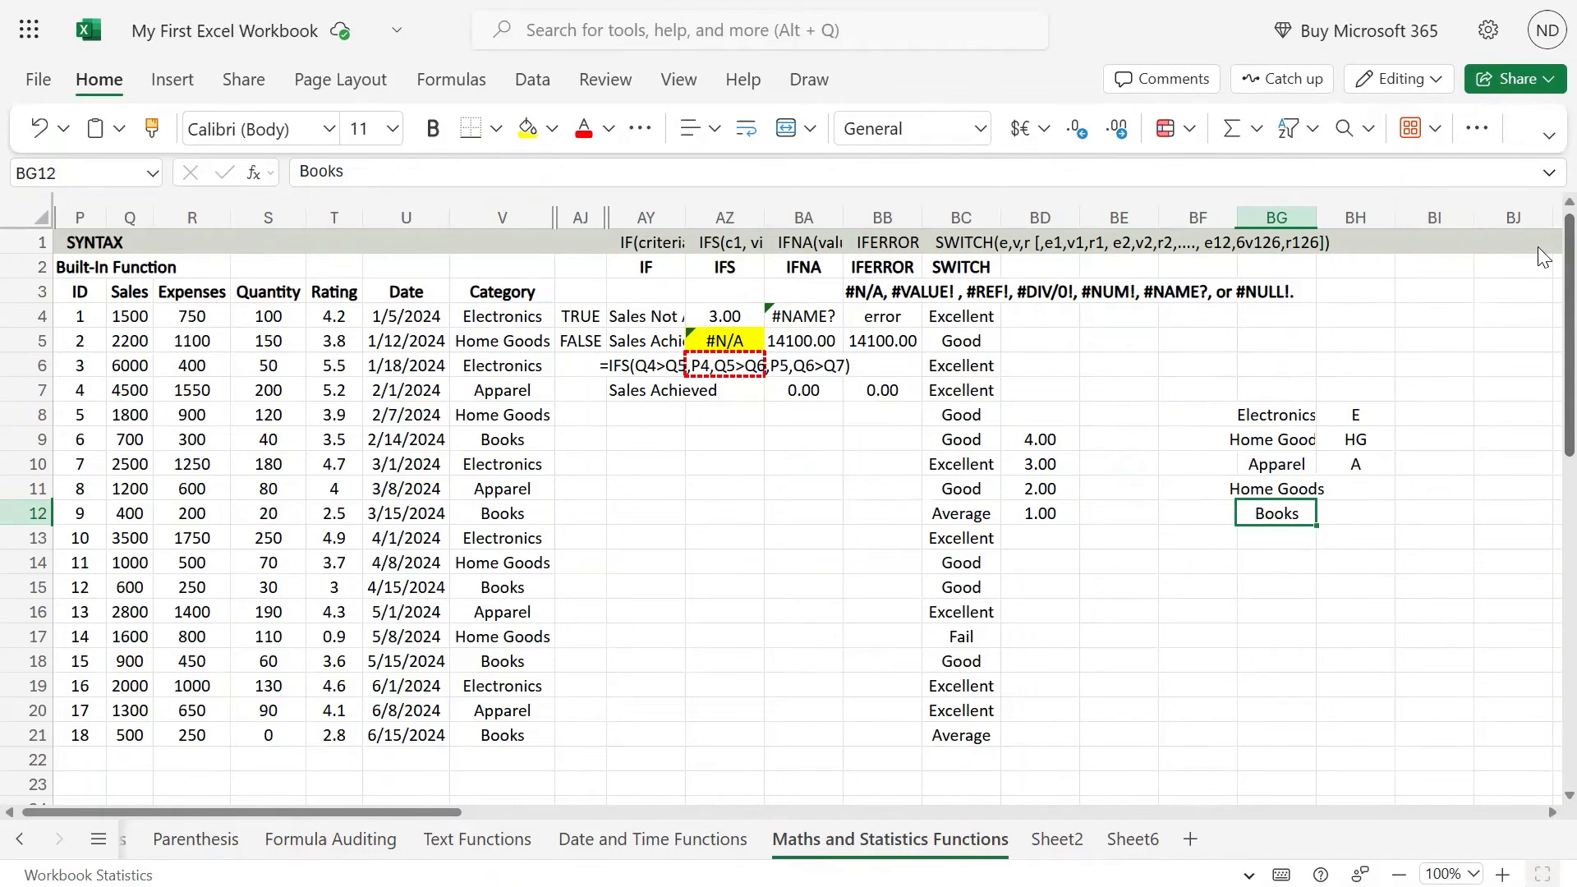
key("ctrl+x")
key("Up")
key("ctrl+v")
key("Right")
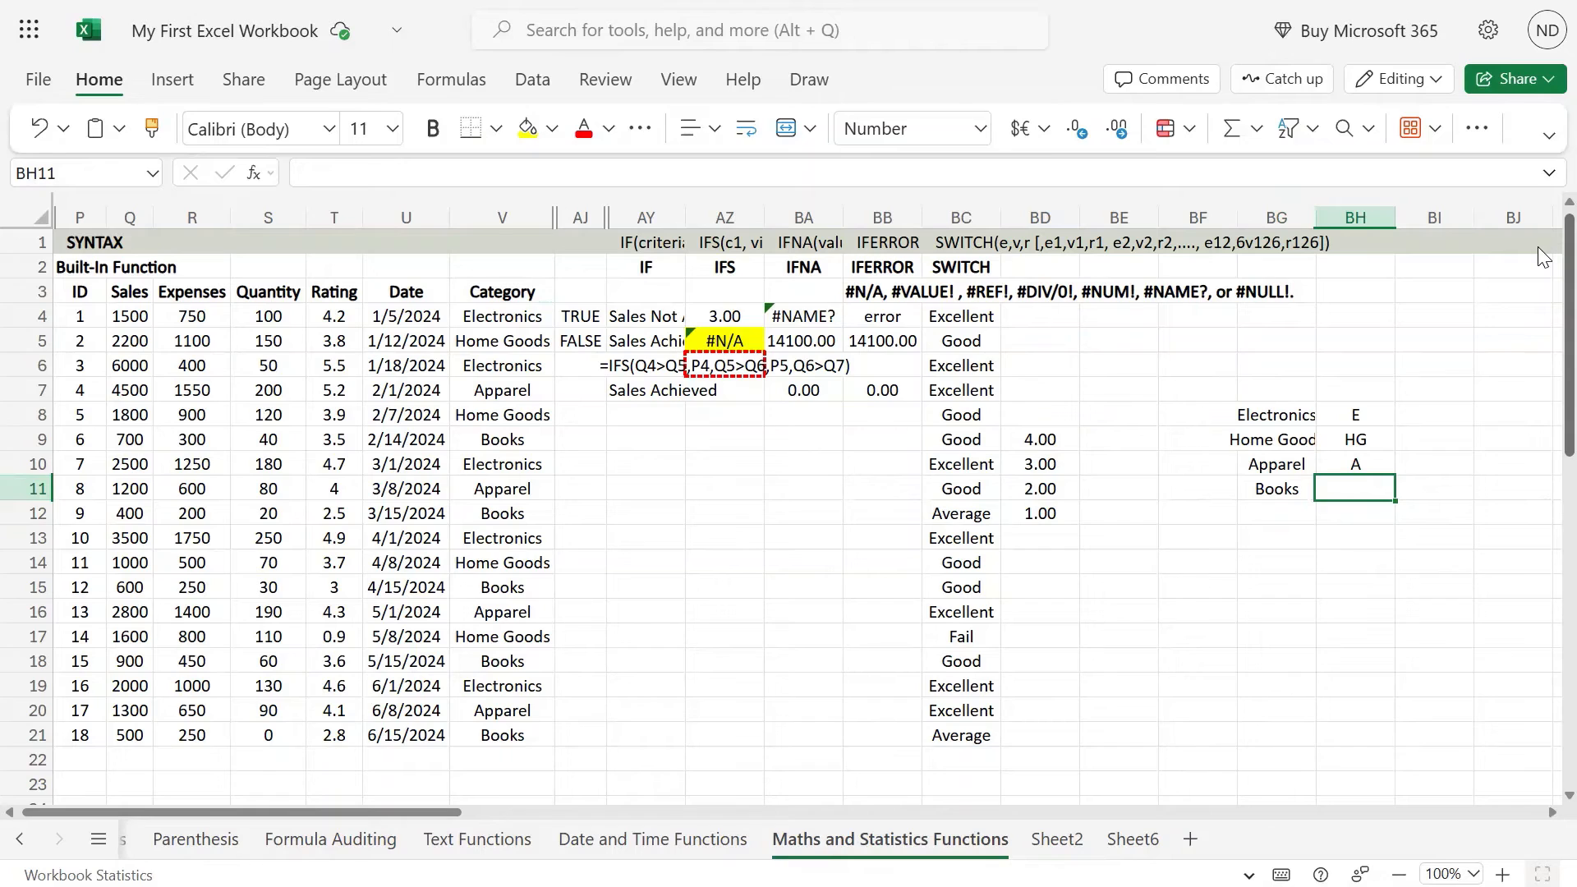
type("B")
key("Left")
key("Left")
key("Left")
key("Left")
key("Left")
key("Left")
key("Left")
key("Left")
key("Left")
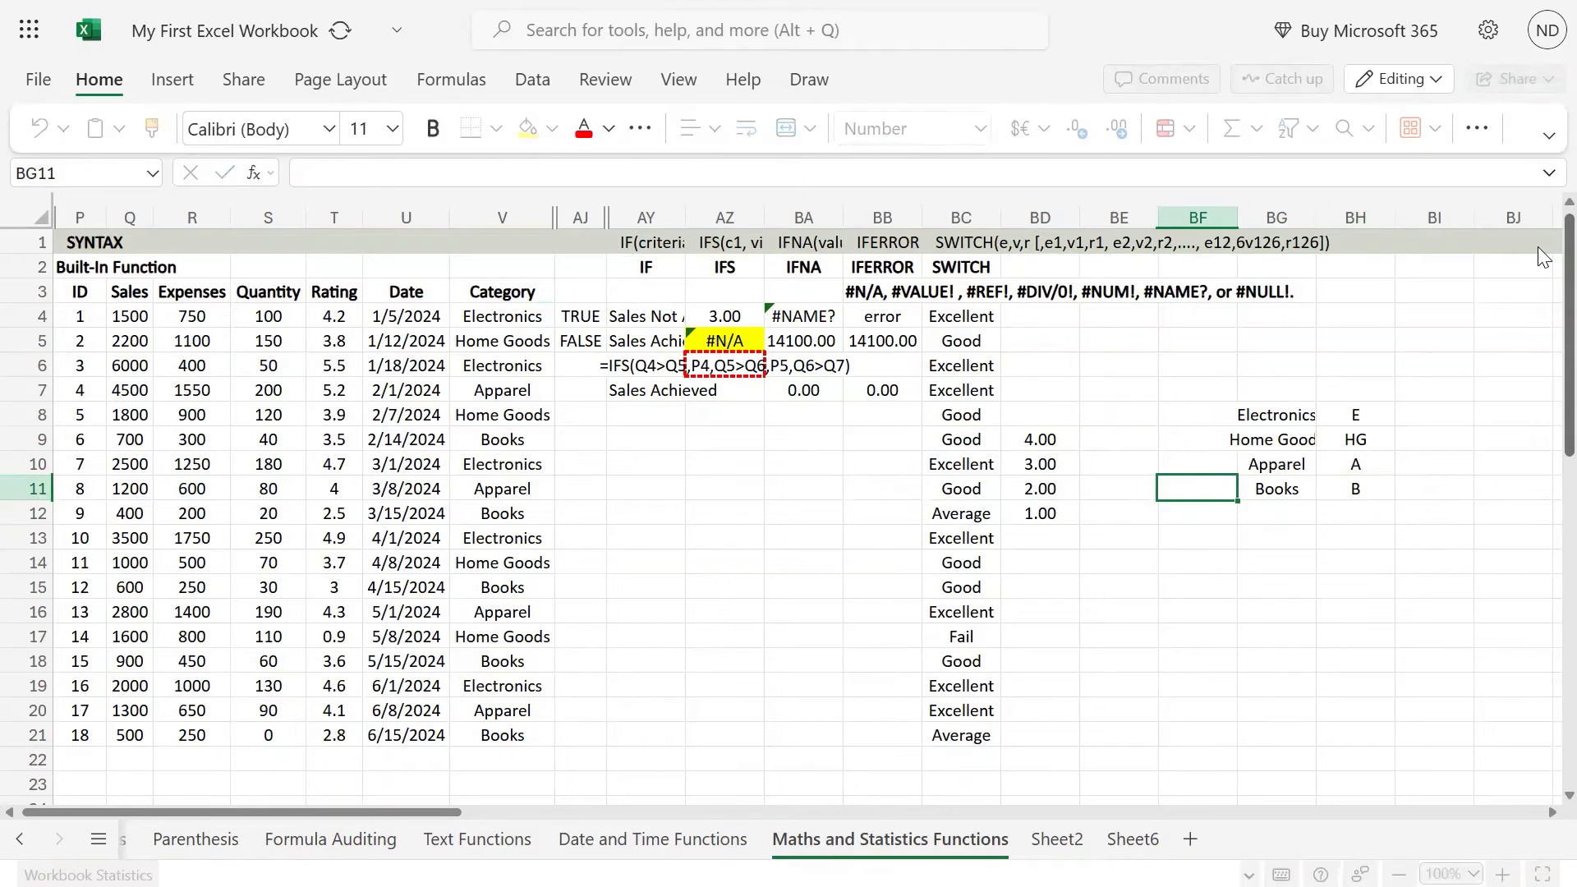
Step: Examine the Category entries in column V for any category missing from the list in BG8:BG11
key("Left")
key("Up")
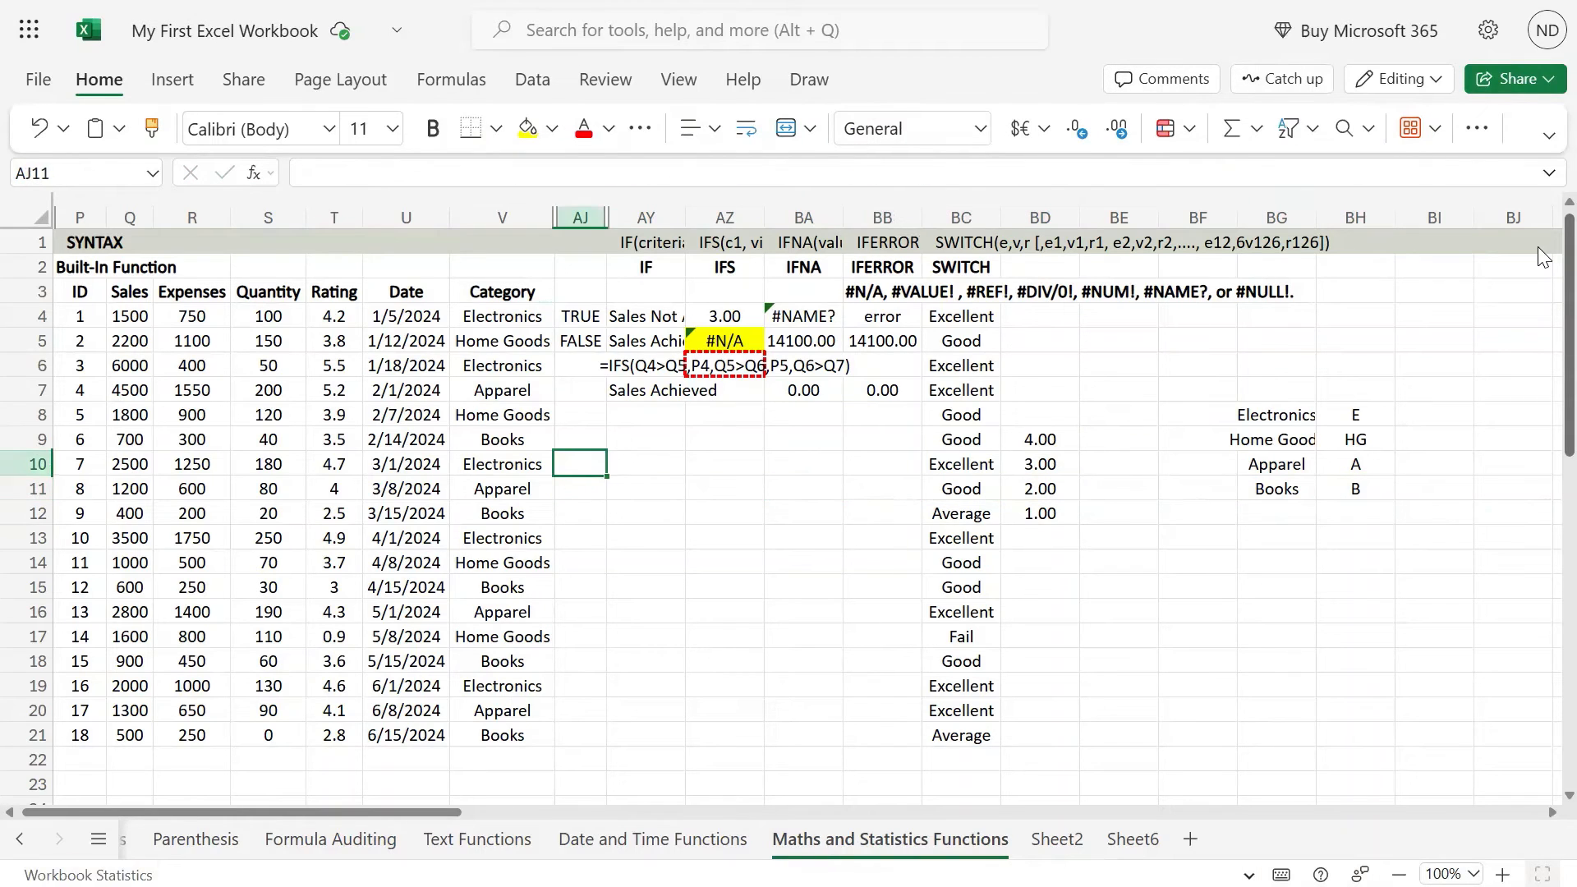
key("Up")
key("Left")
key("Up")
key("Up")
key("Down")
key("Down")
key("Down")
key("Down")
key("Down")
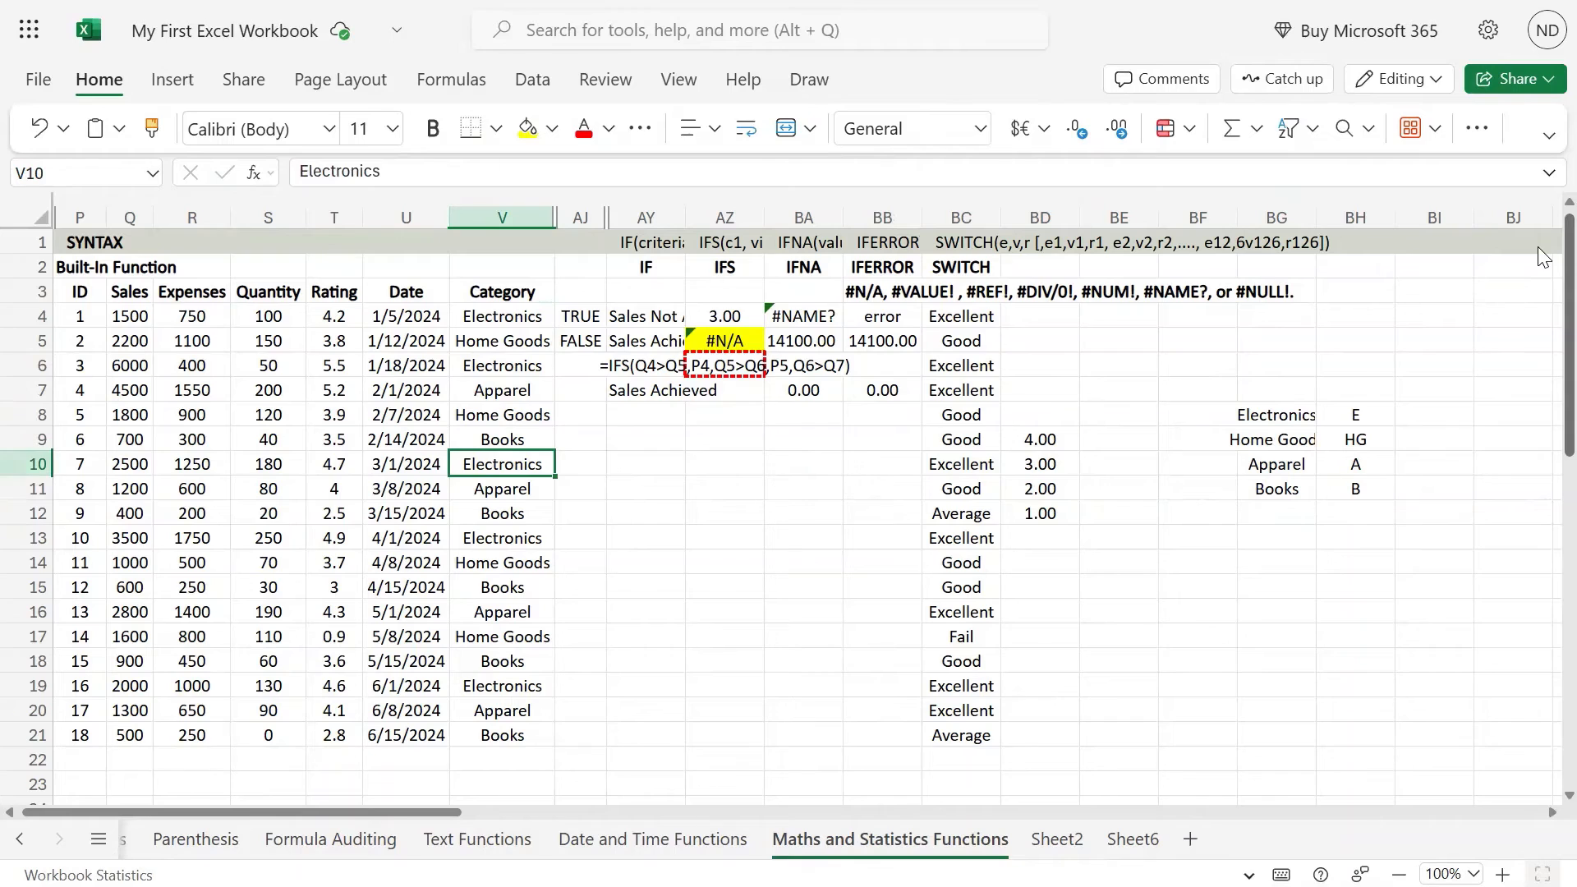
Step: Review the category and code pairs in BG8:BH11 against the data
key("Right")
key("Right")
key("Right")
key("Right")
key("Right")
key("Right")
key("Right")
key("Right")
key("Right")
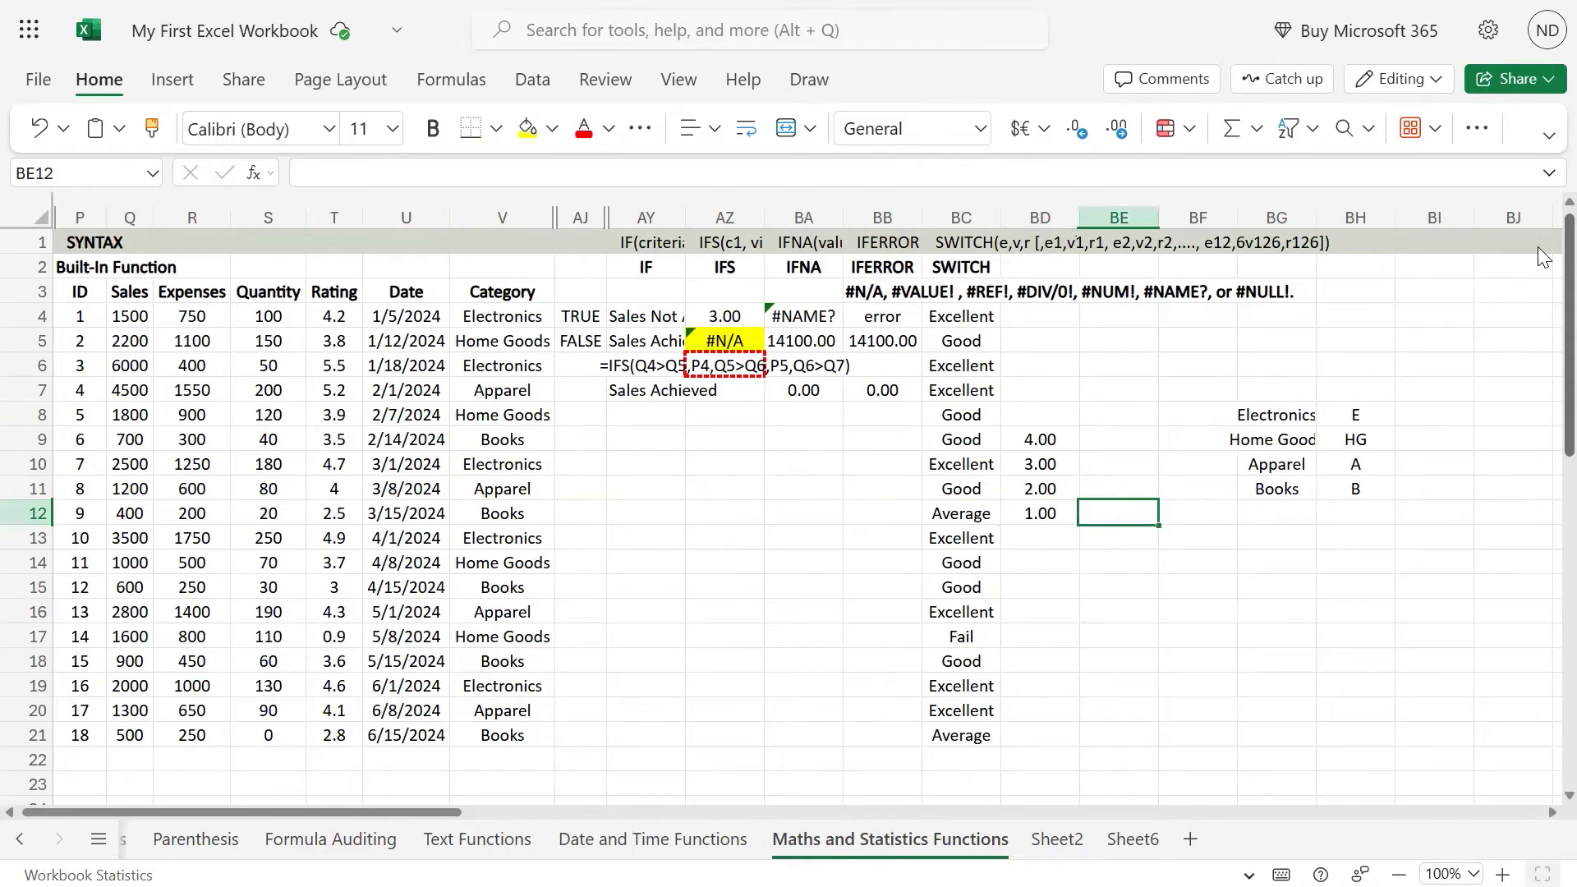
key("Up")
key("Up")
key("Up")
key("Right")
key("Up")
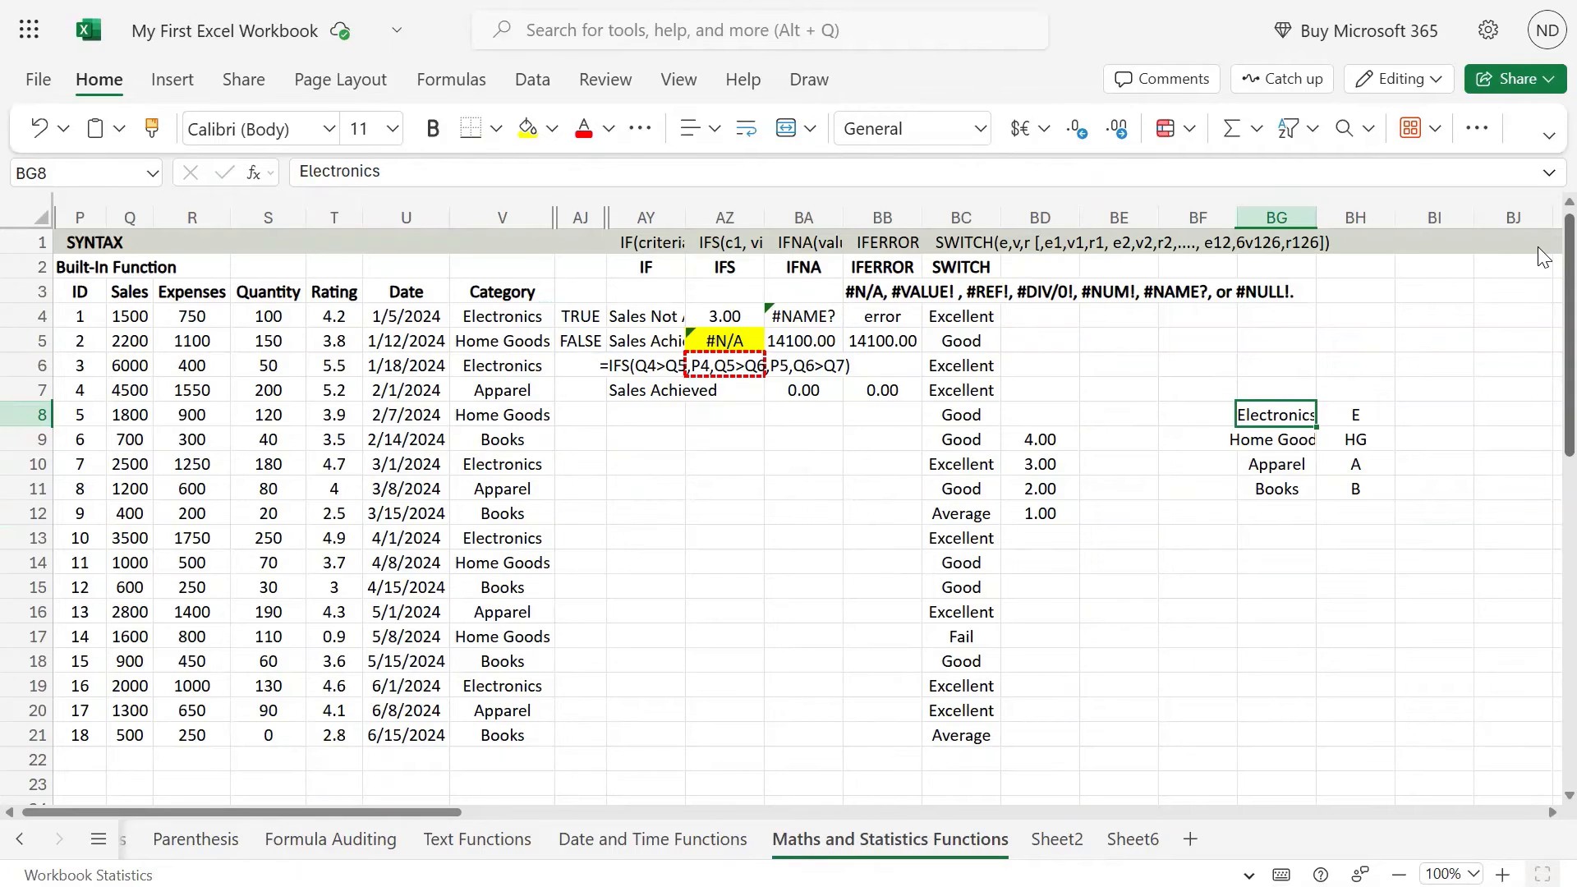
key("Left")
key("Right")
key("Right")
key("Left")
key("Left")
key("Left")
Step: Start a SWITCH formula in BE4 with the category in V4 as its expression
key("Up")
key("Up")
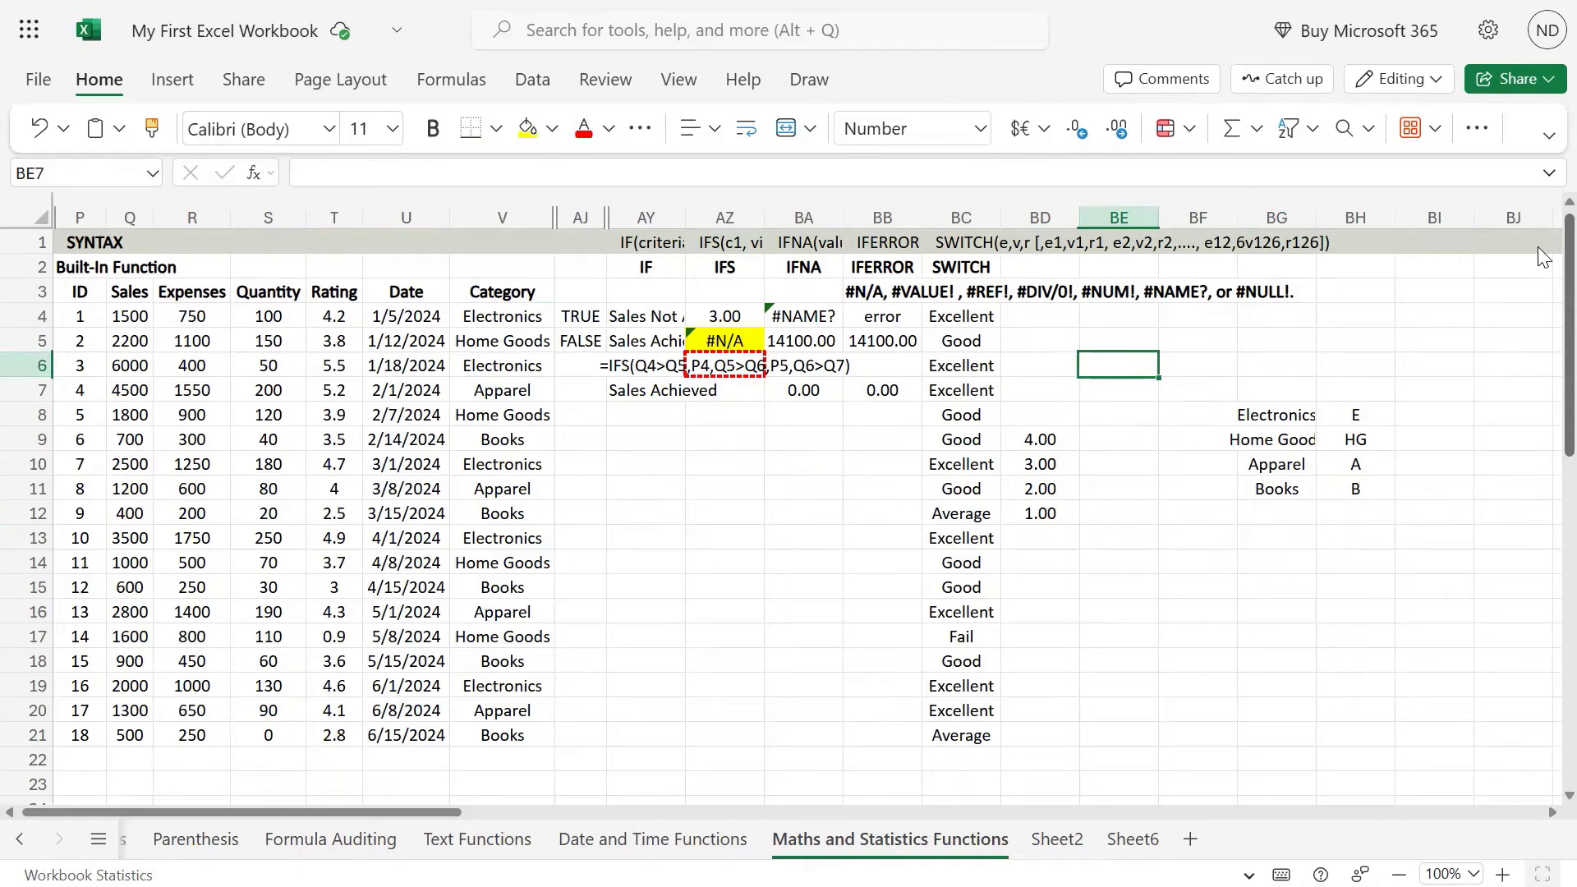
key("Up")
key("Up")
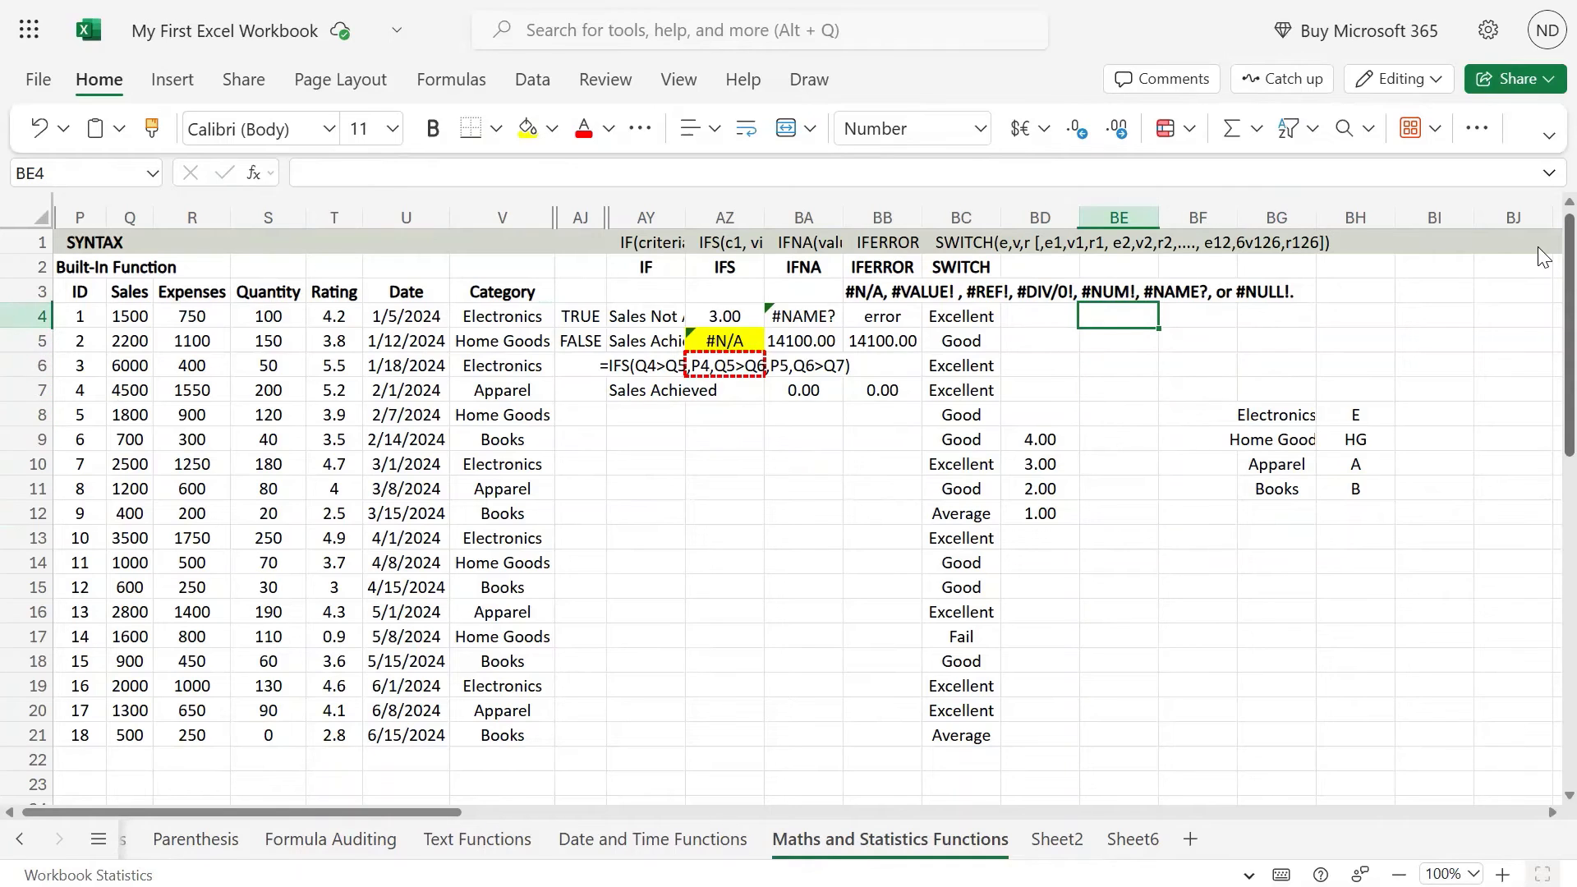
type("=sw")
key("Tab")
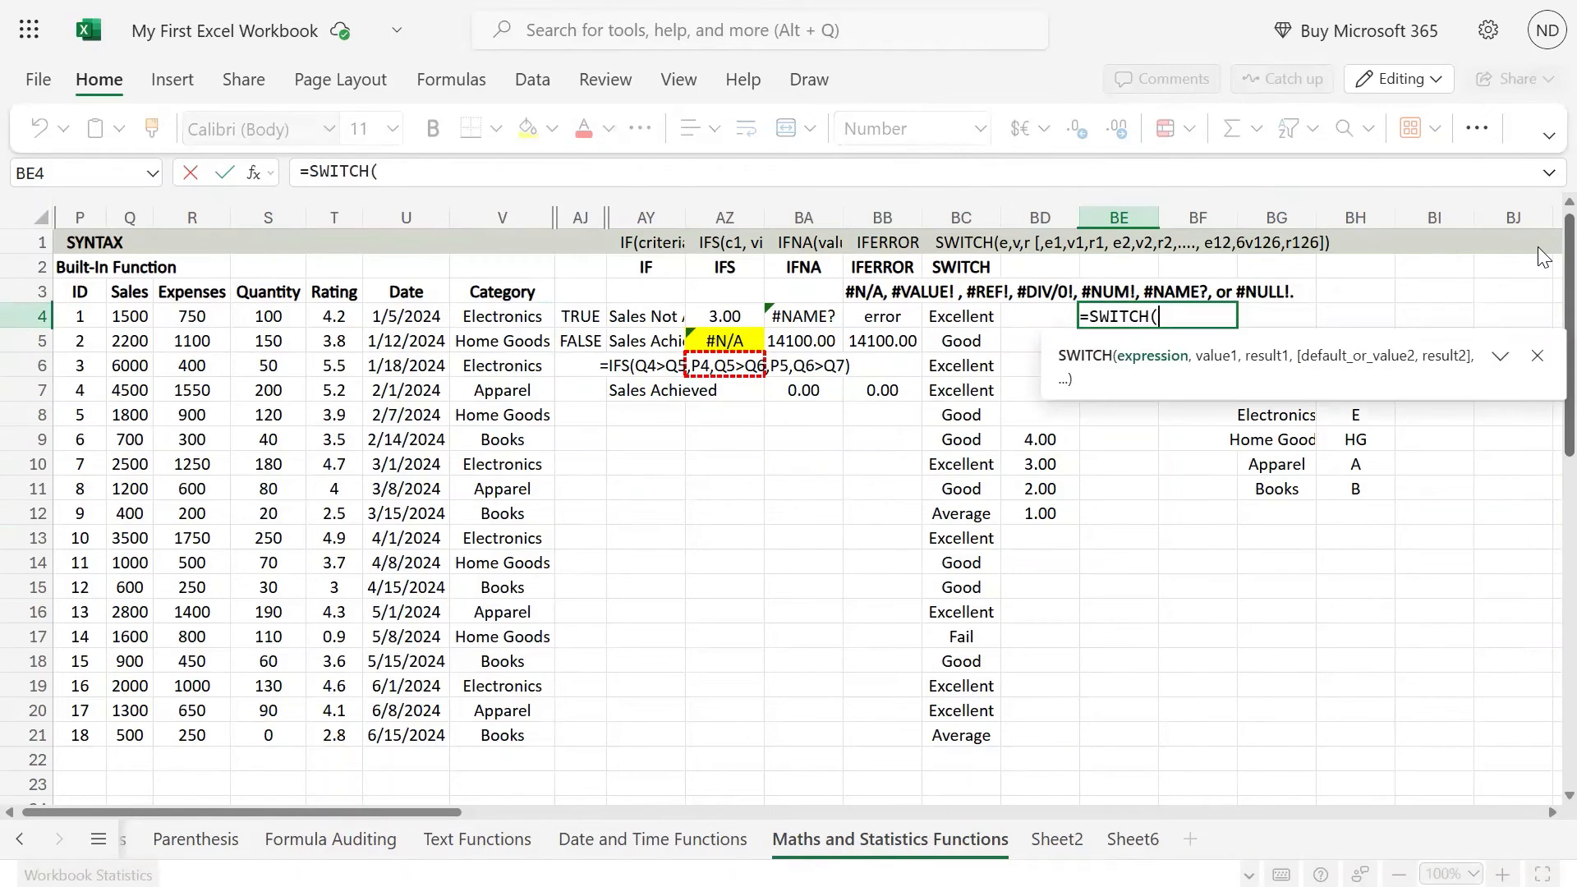
key("Left")
key("Left")
key("Left")
key("Left")
key("Left")
key("Left")
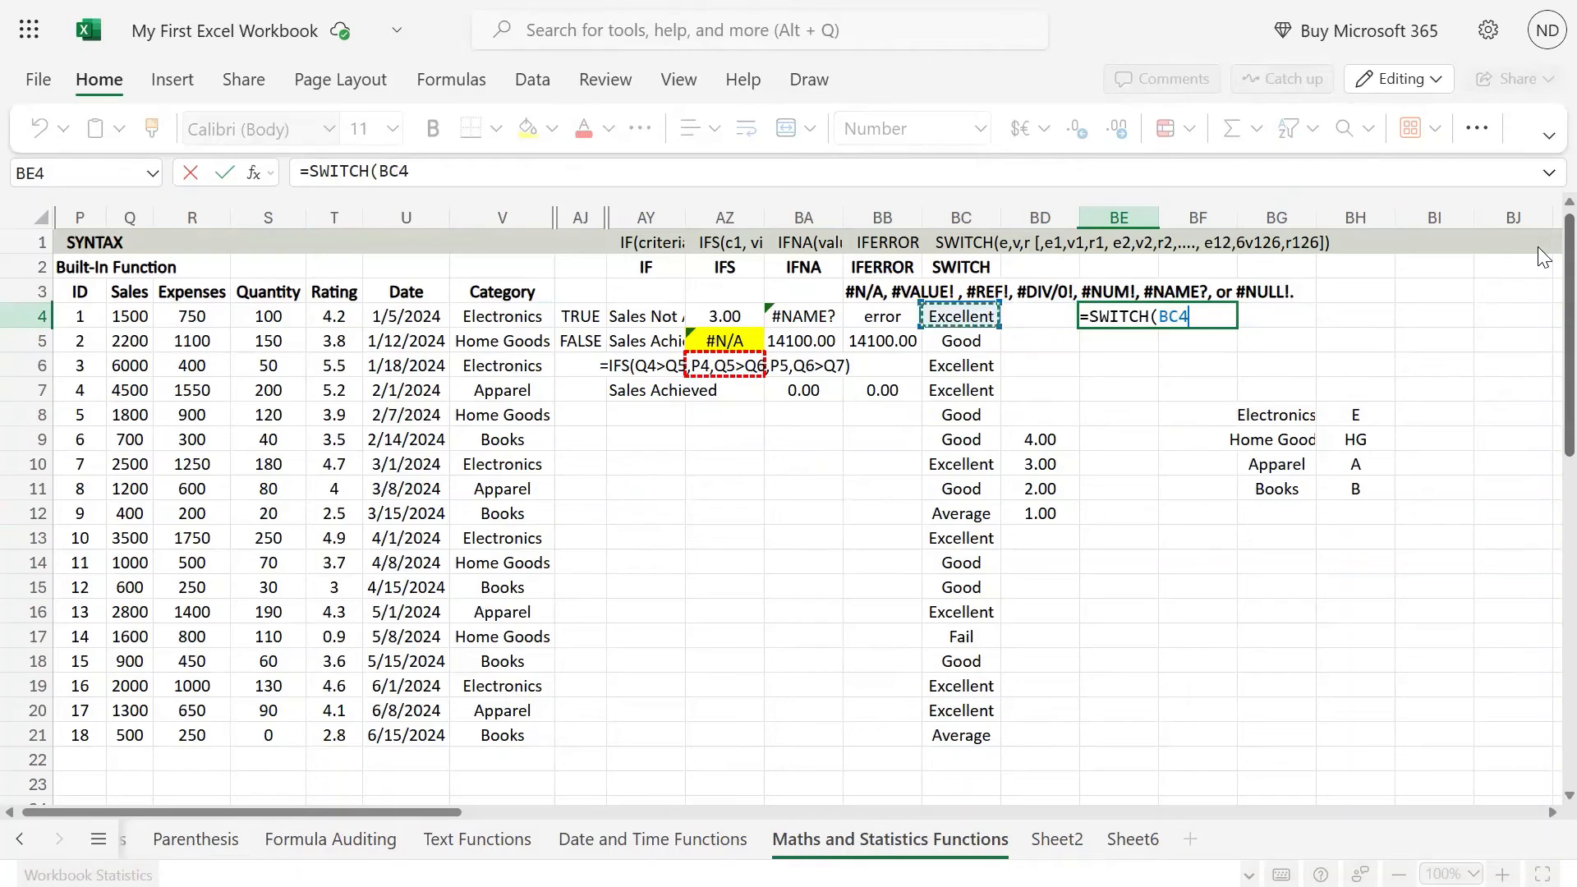
key("Left")
key("Left")
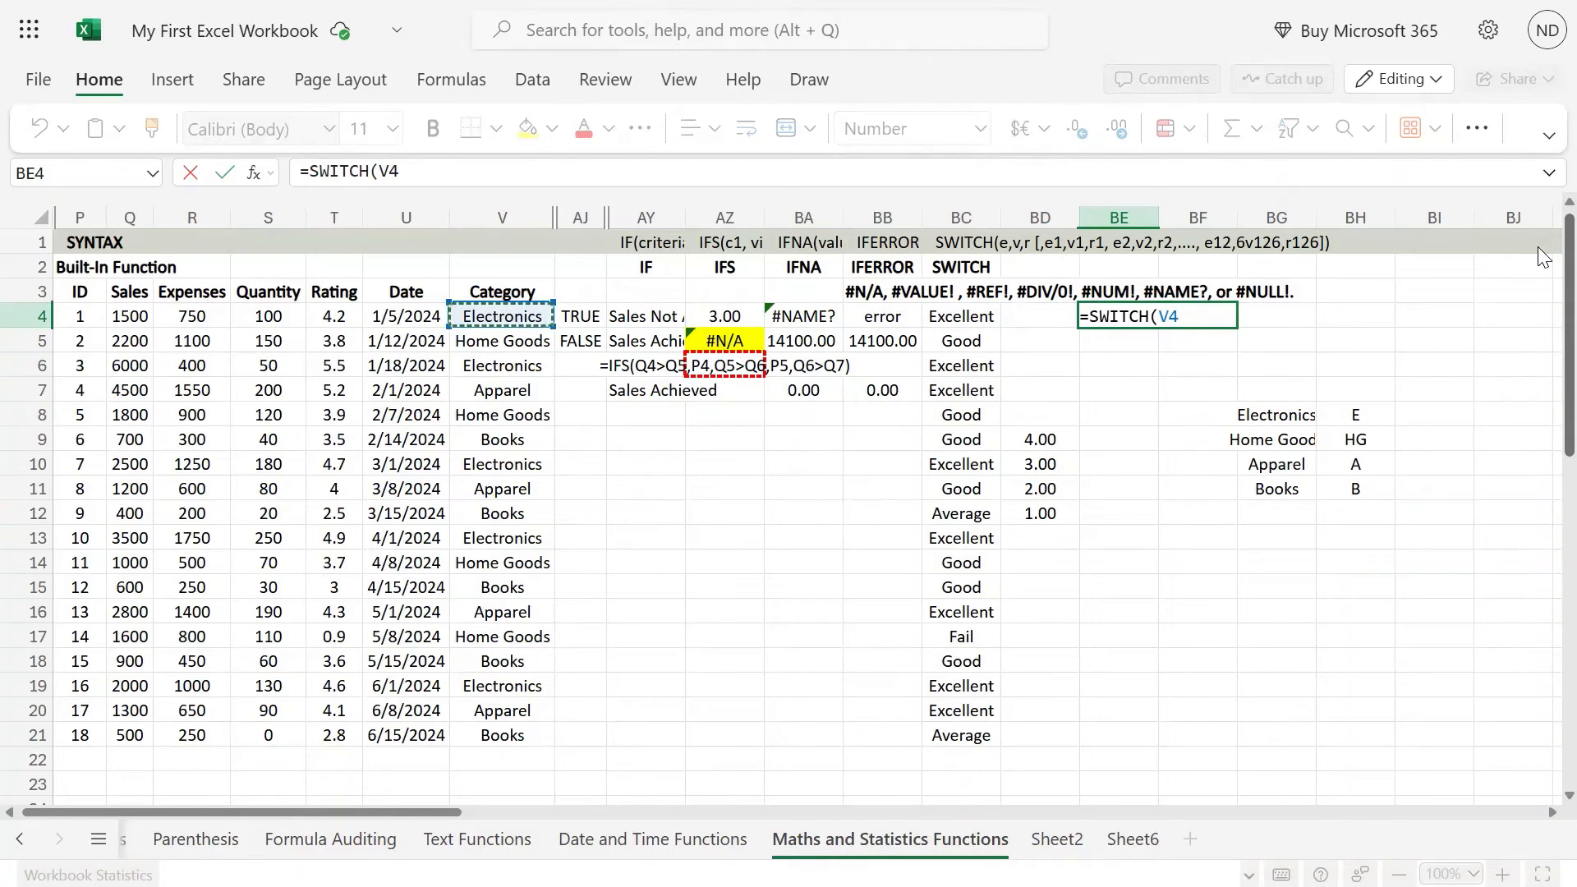
Step: Add BG8 (Electronics) as the first value to match in the BE4 formula
type(",")
key("Right")
key("Right")
key("Right")
key("Right")
key("Down")
key("Down")
key("Down")
key("Down")
key("Down")
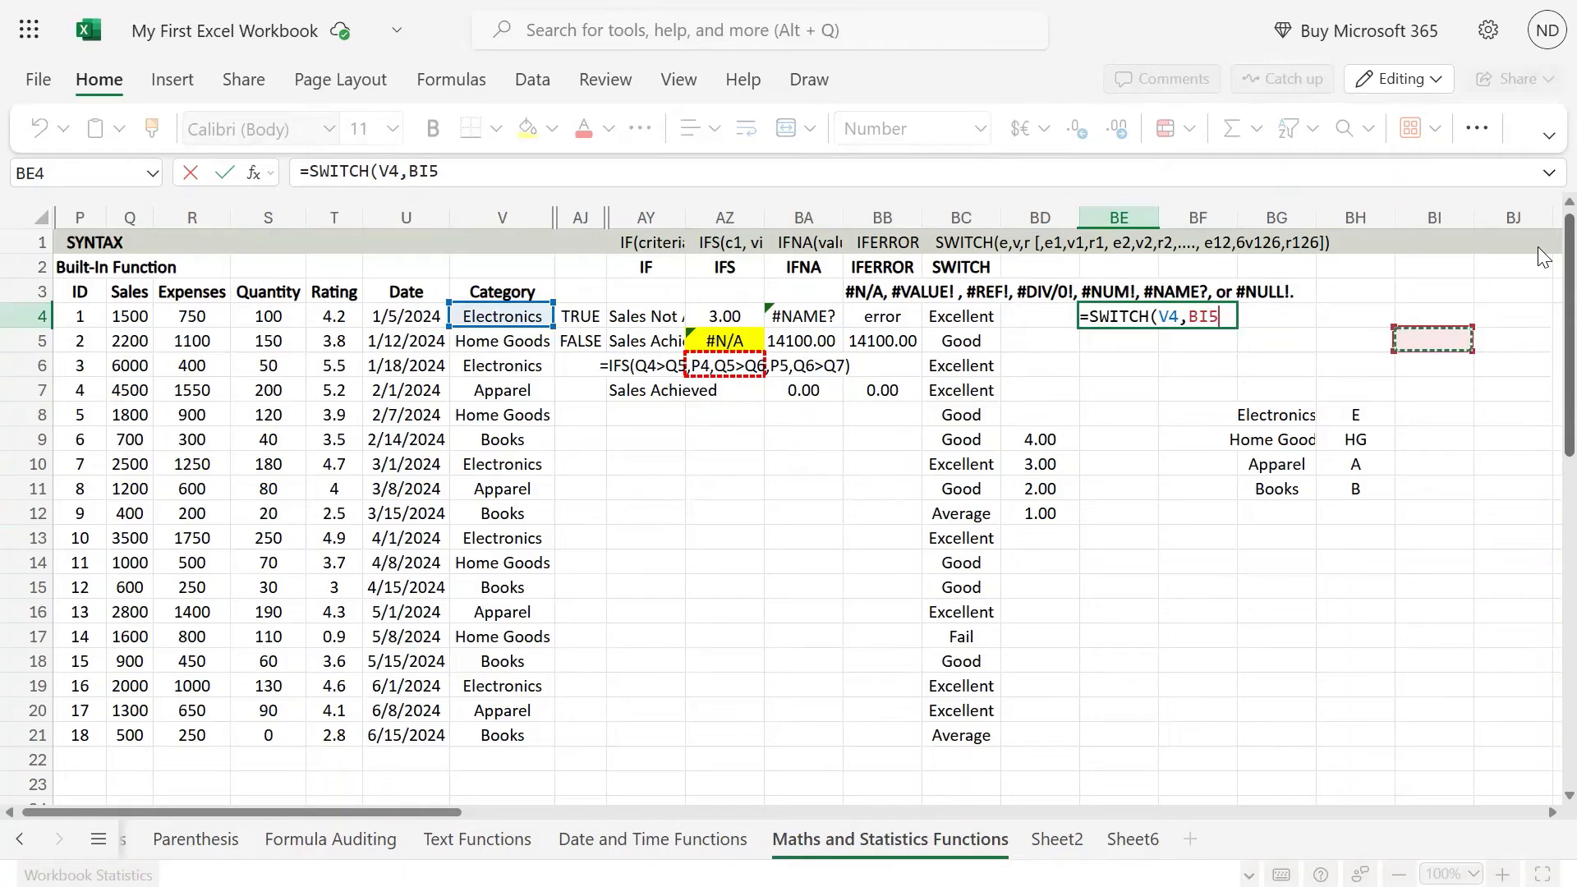
key("Left")
key("Up")
key("Up")
key("Down")
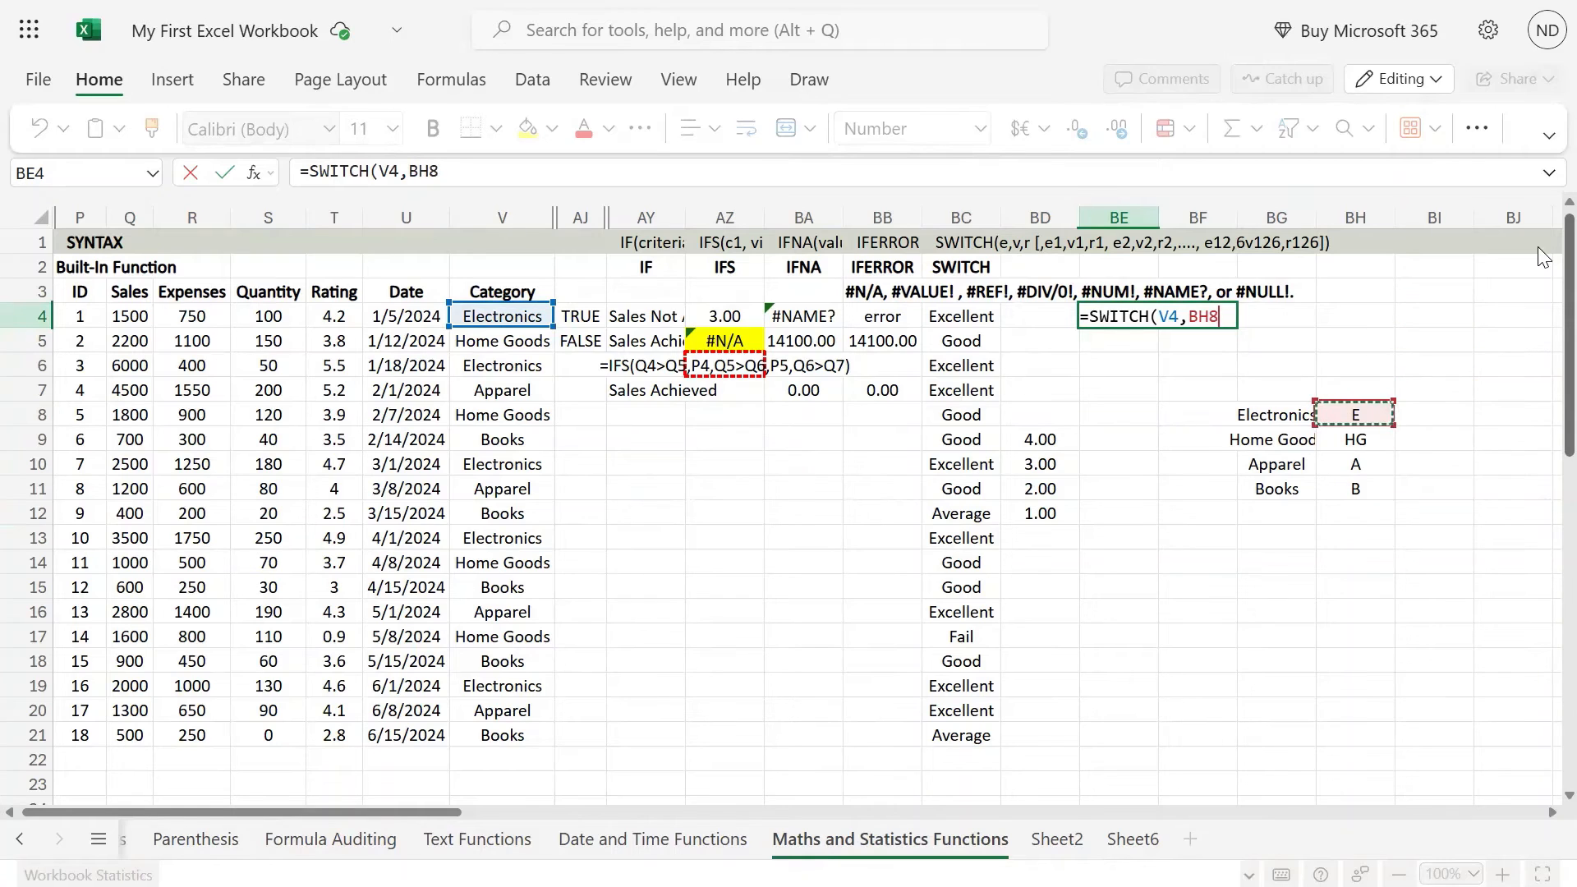
key("Left")
Step: Add BH8 as the result for Electronics and enter the formula =SWITCH(V4,BG8,BH8) in BE4
type(",")
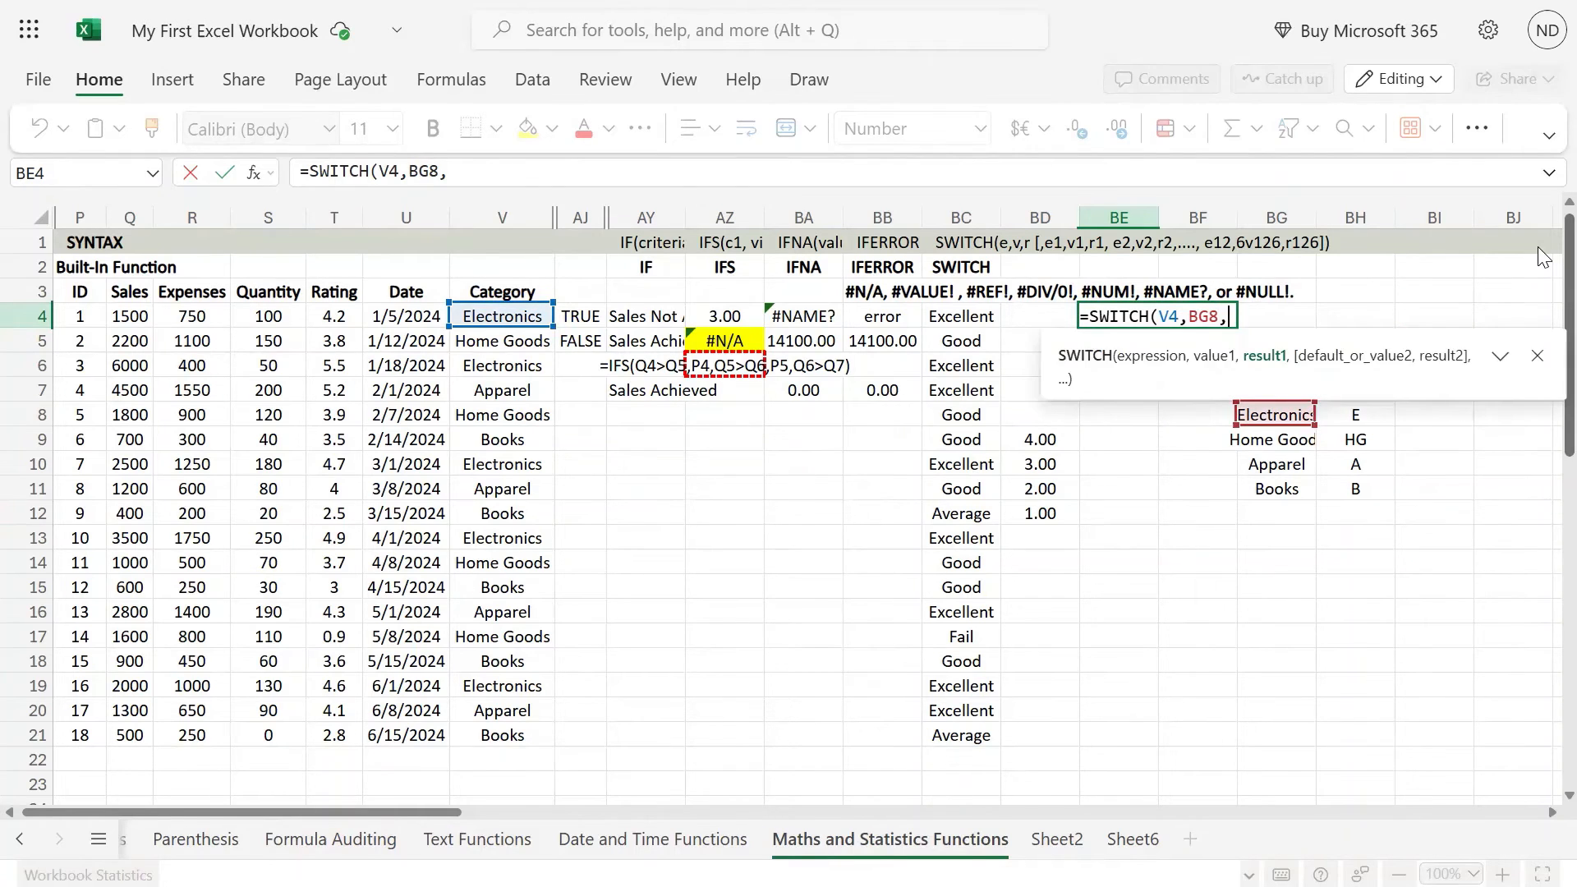
key("Right")
key("Right")
key("Right")
key("Down")
key("Down")
key("Down")
key("Down")
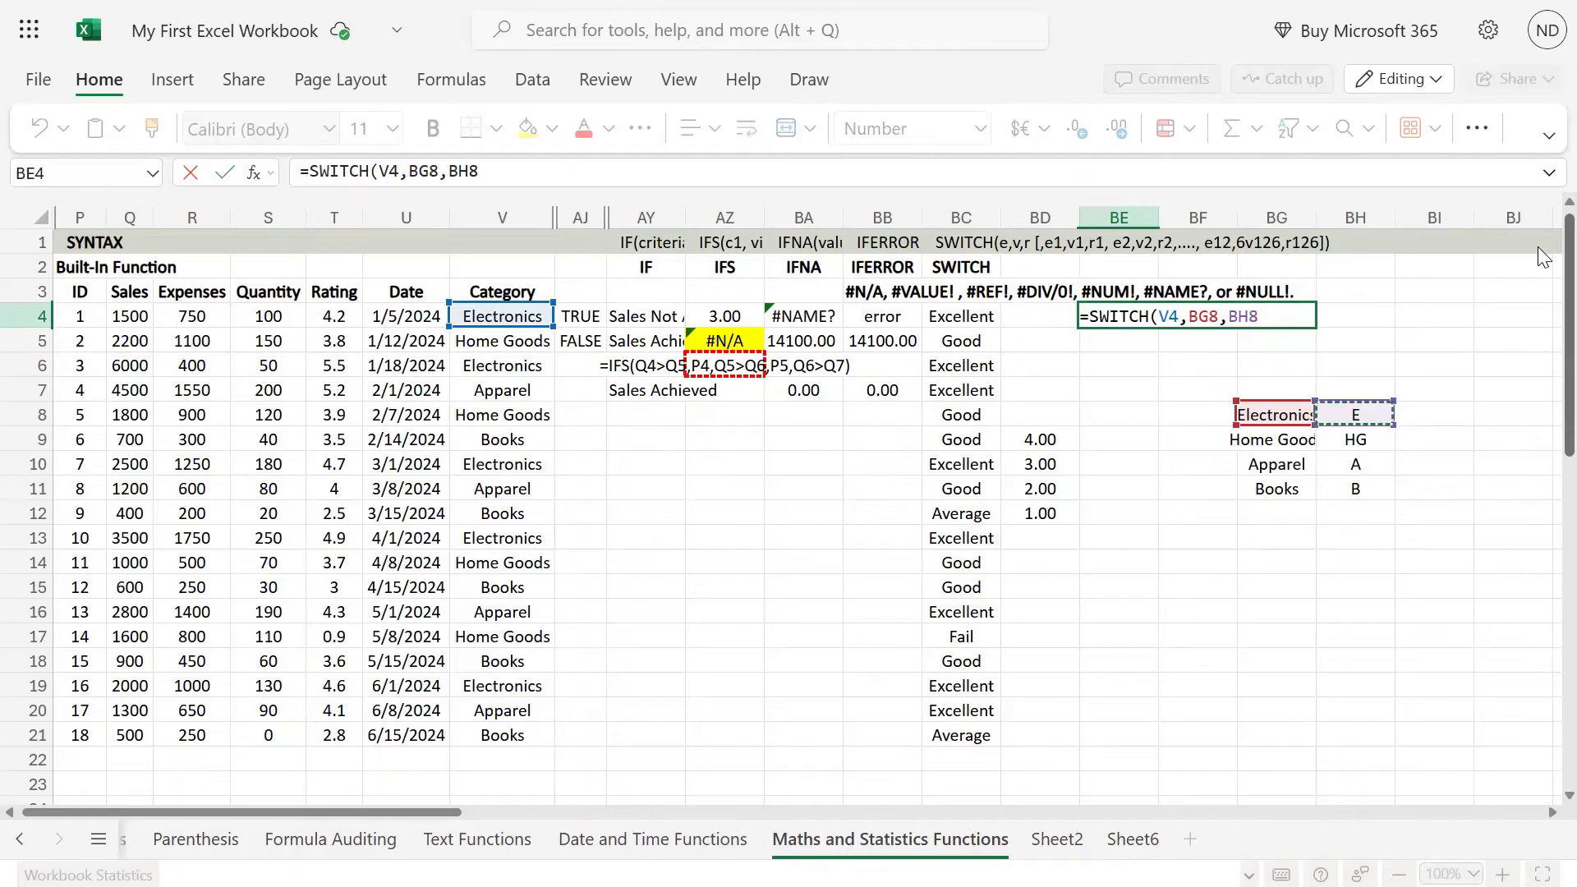
type(")")
key("Return")
Step: Add a comma after BH8 in the BE4 formula and enter it as =SWITCH(V4,BG8,BH8,)
key("Up")
key("F2")
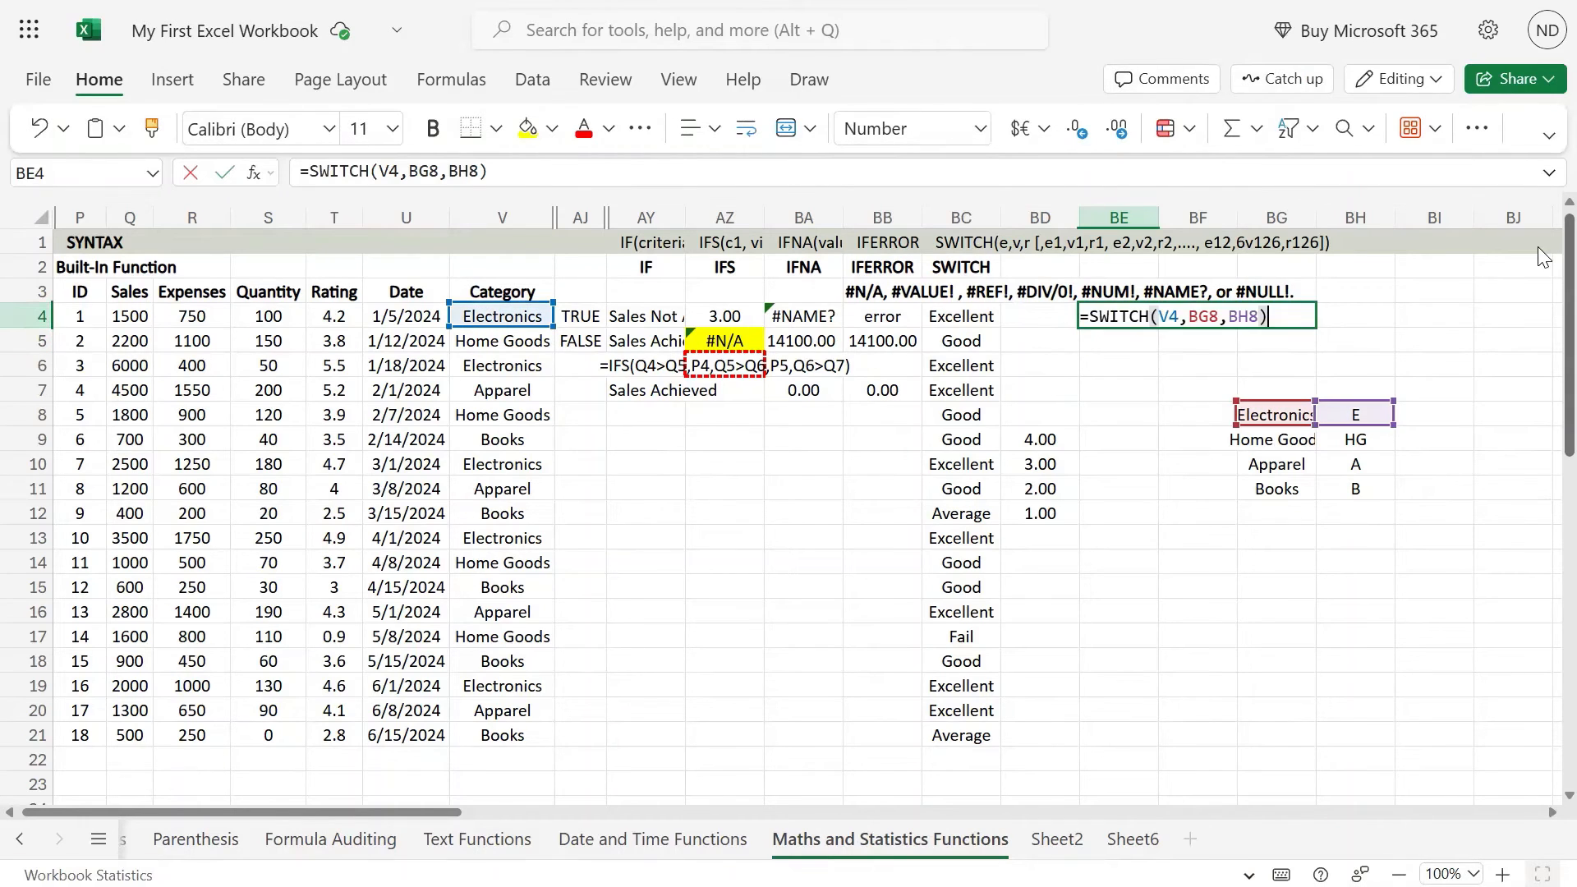
type(",")
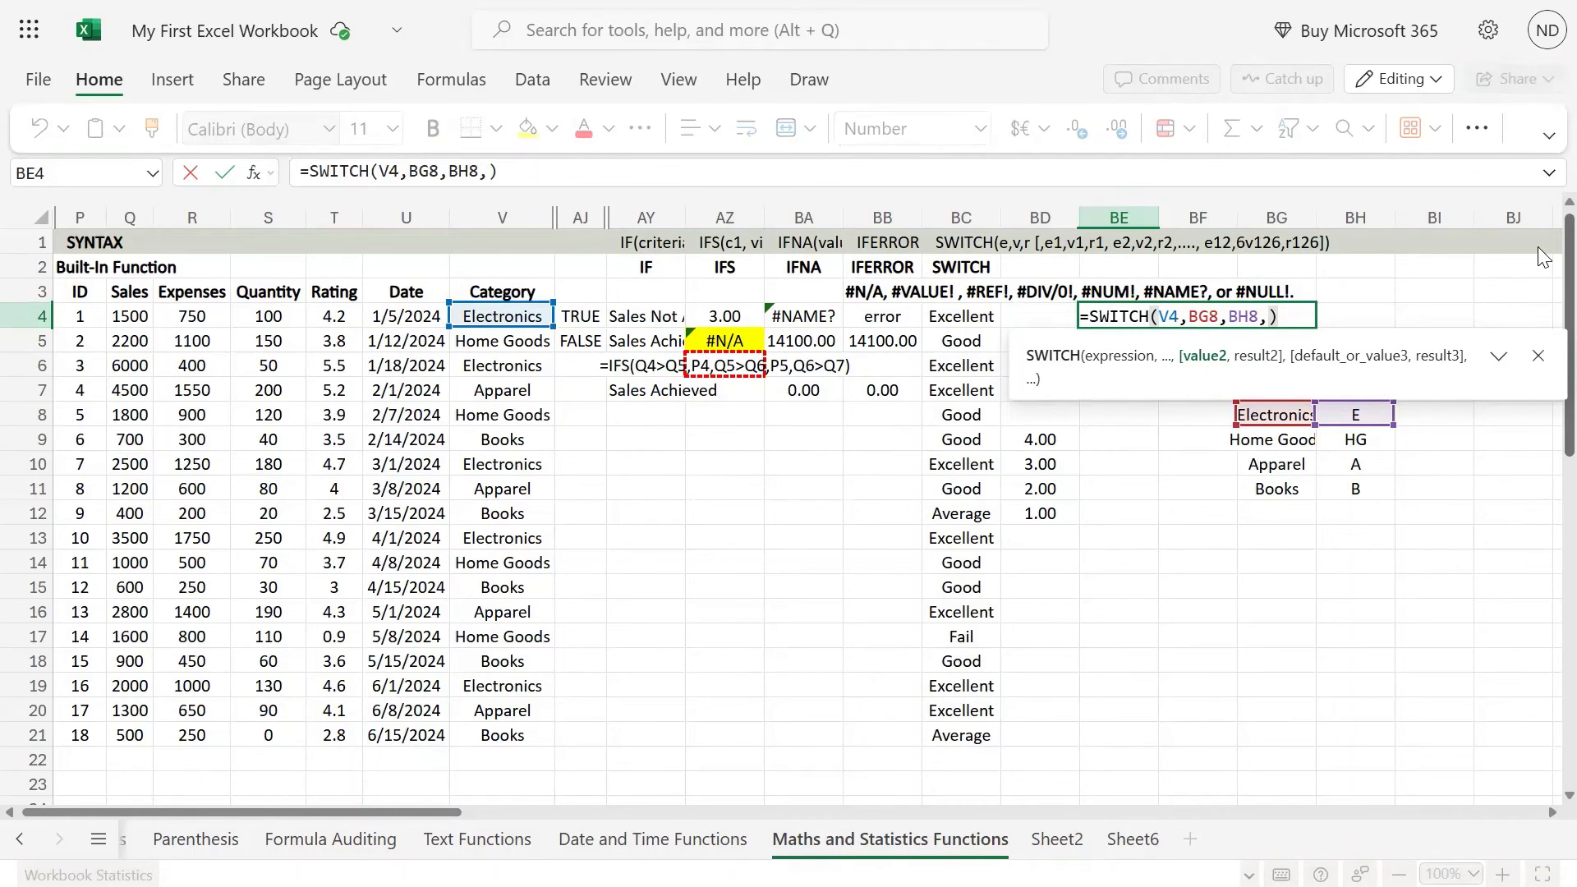
key("Left")
key("Left")
key("Left")
key("Left")
key("Left")
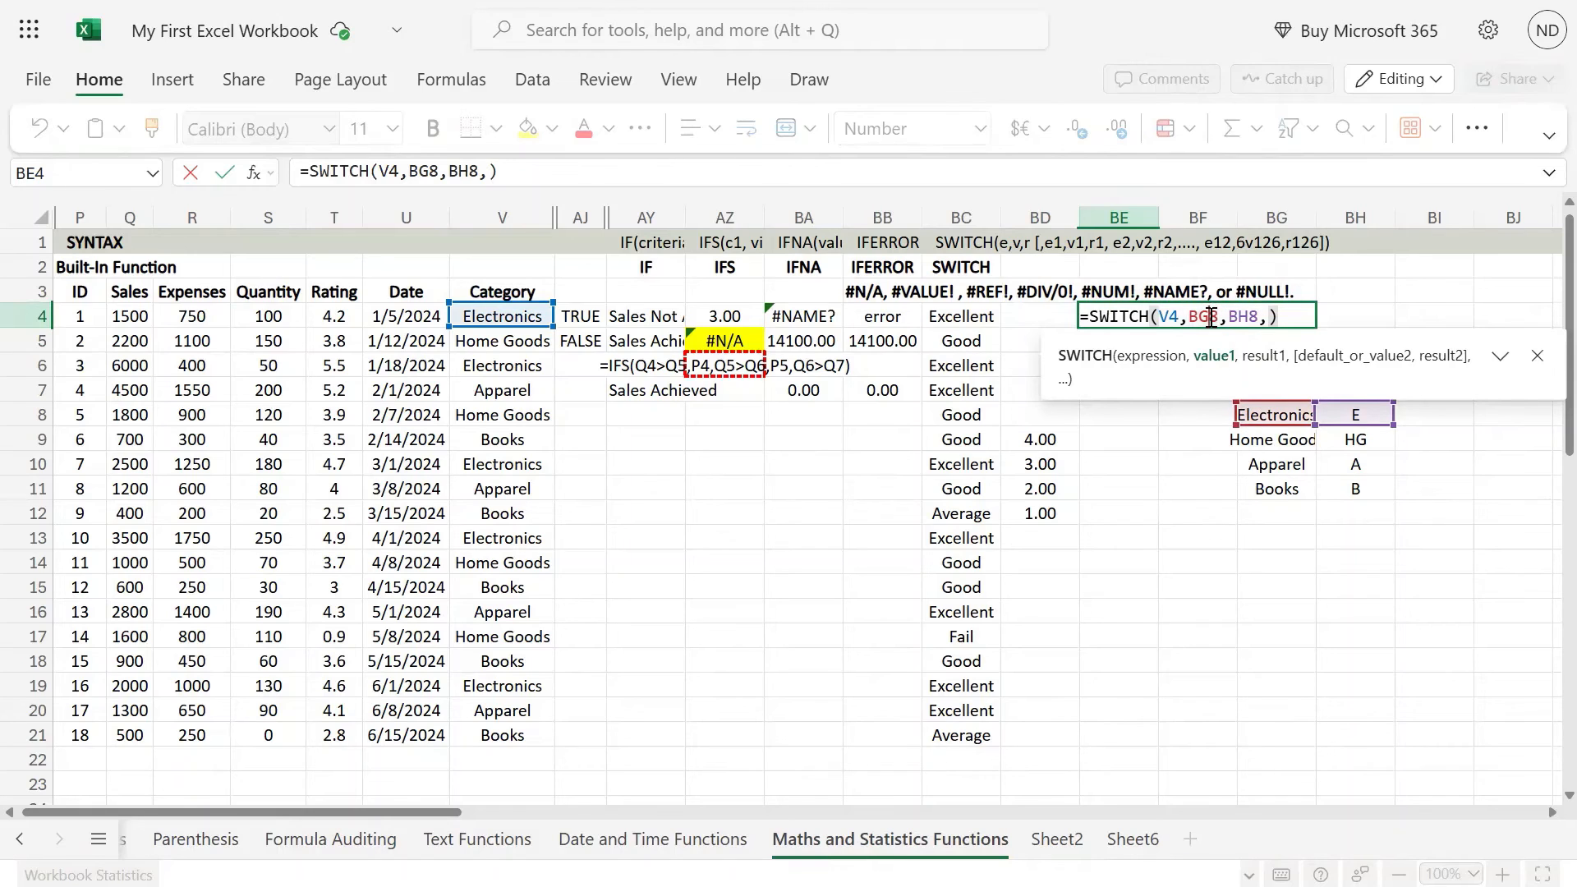
key("ctrl+Return")
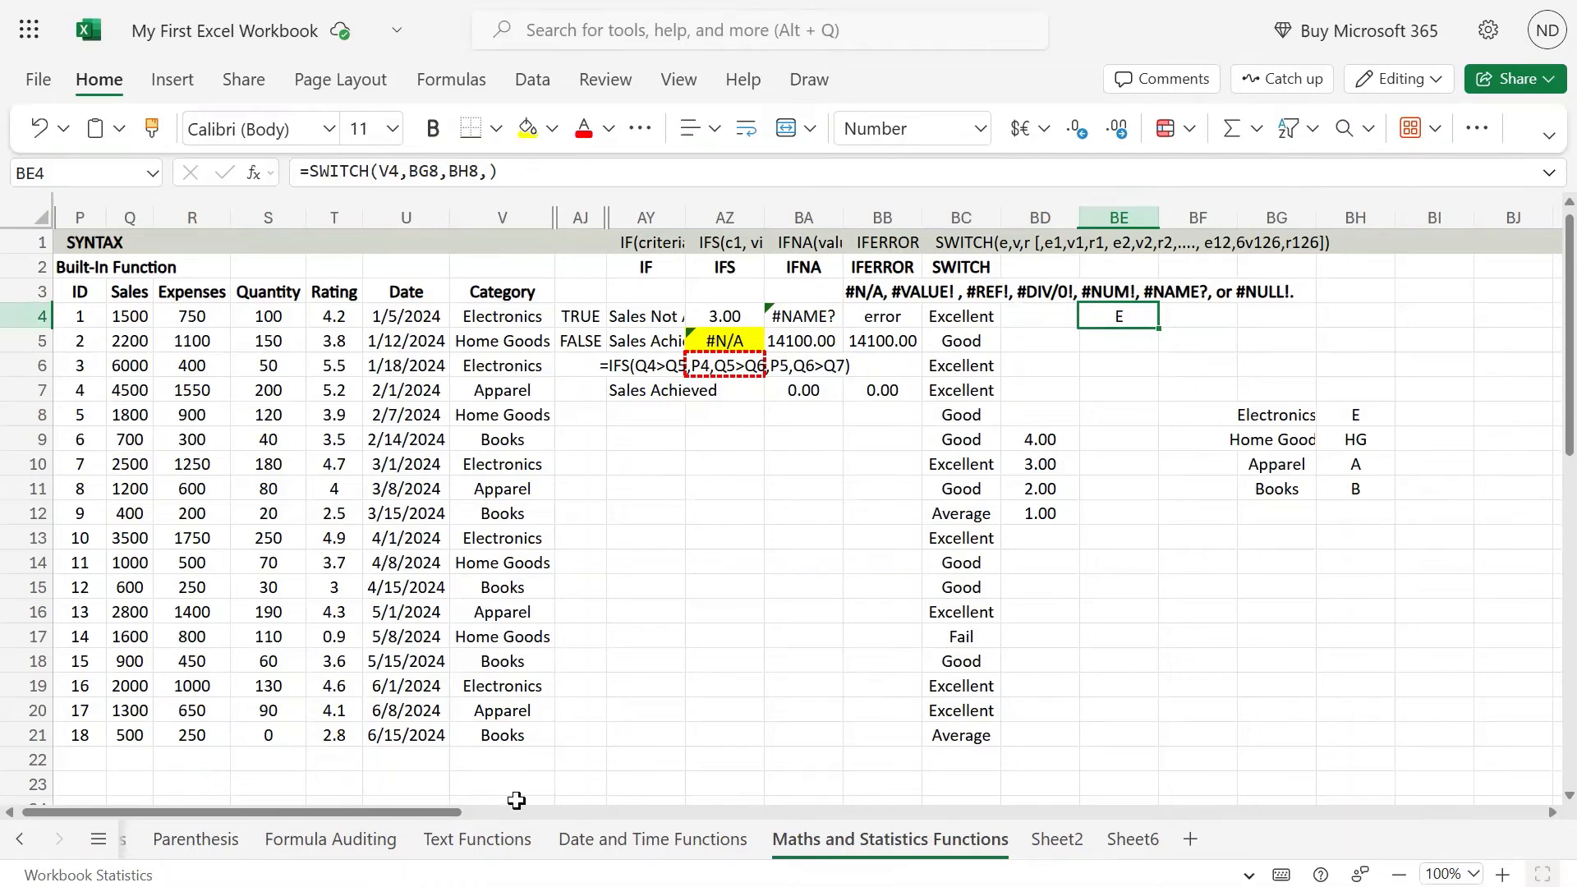
Step: Make the BG8 and BH8 references in the BE4 formula absolute, as $BG$8 and $BH$8
double_click(1126, 317)
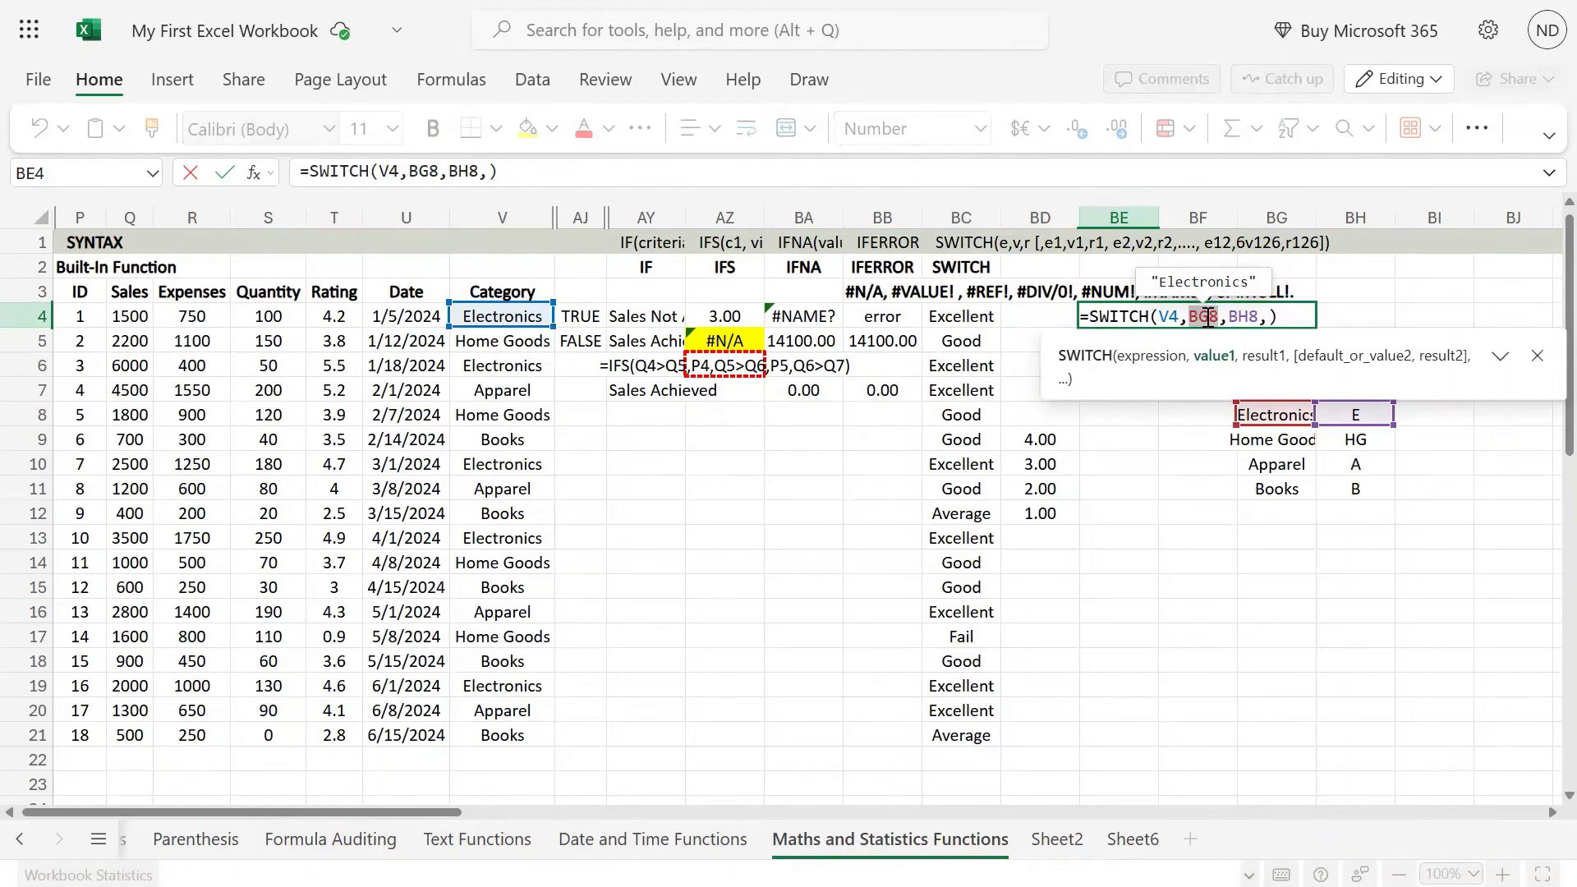
key("F4")
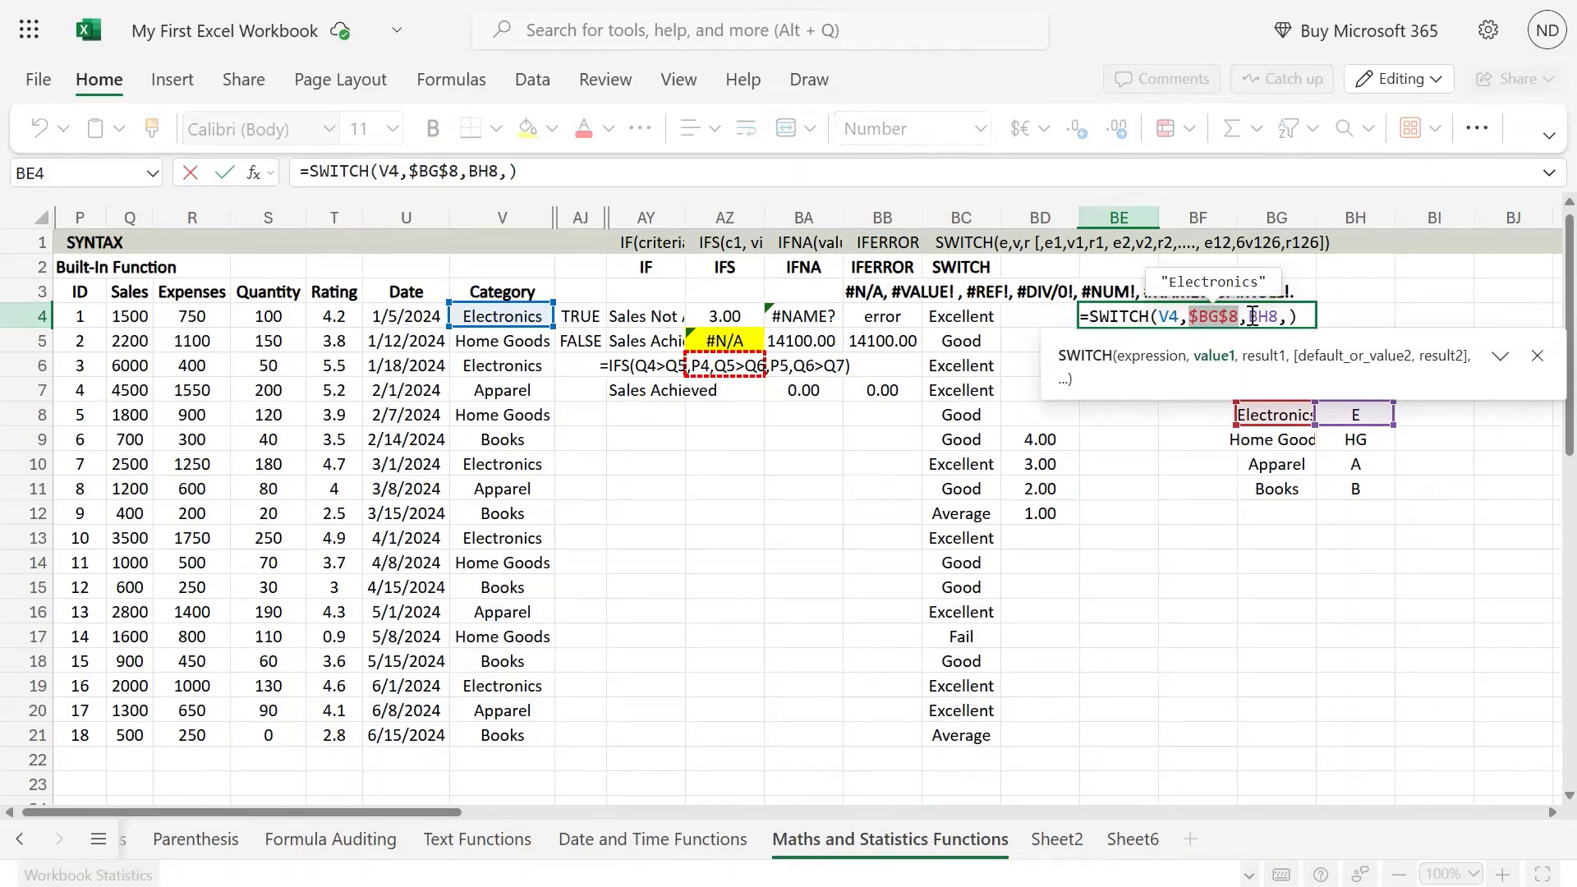
left_click(1252, 317)
key("F4")
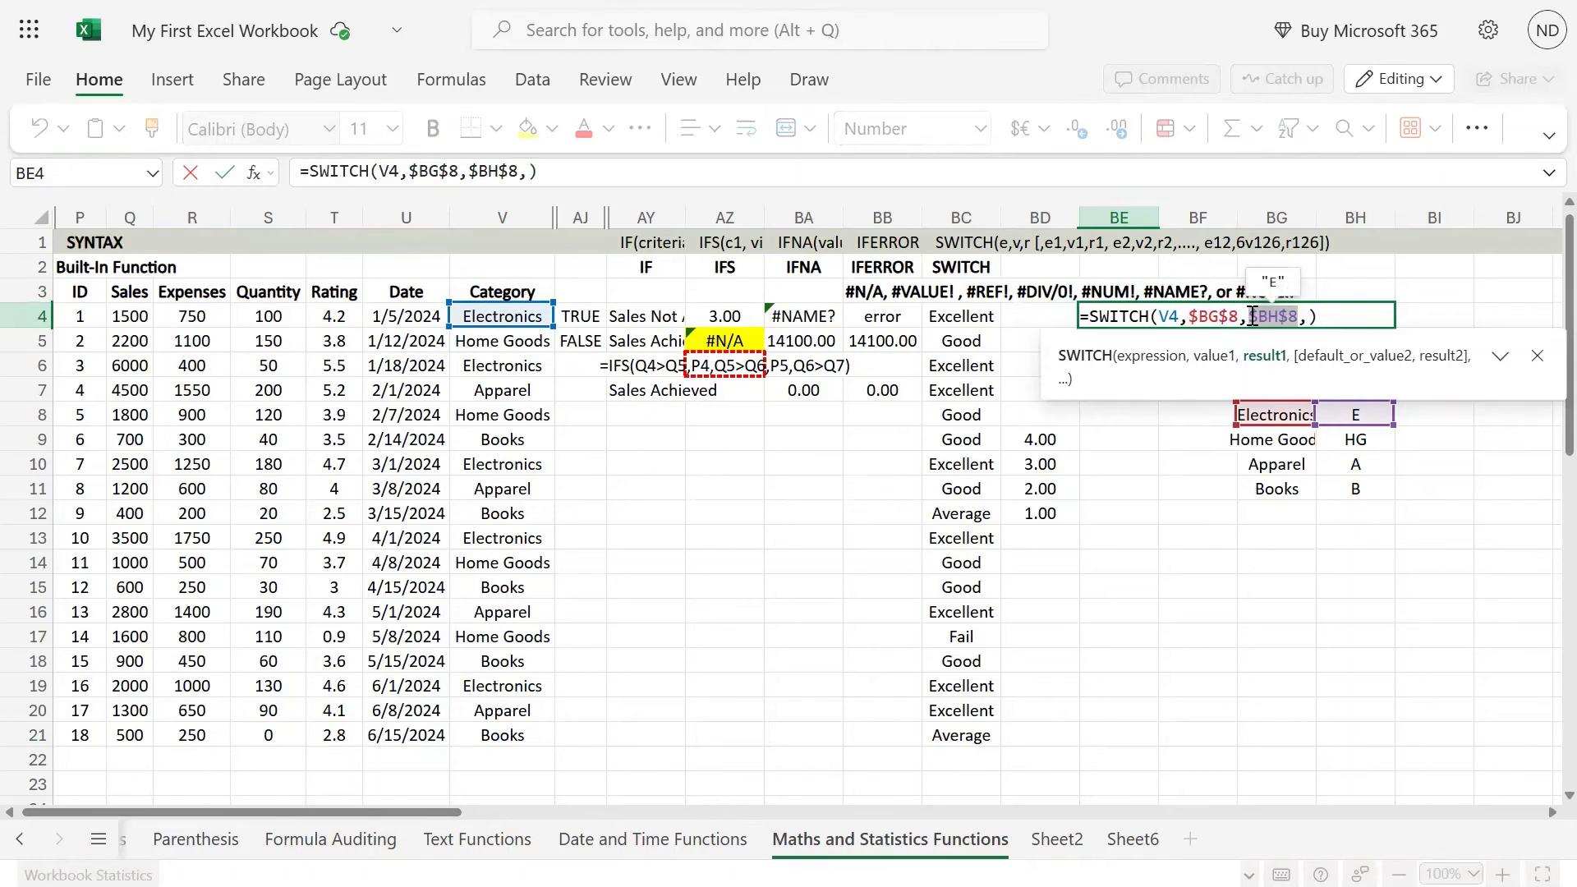
Step: Extend the BE4 formula after $BH$8 with the arguments V4, BG9 and the absolute reference $BH$9
left_click(532, 170)
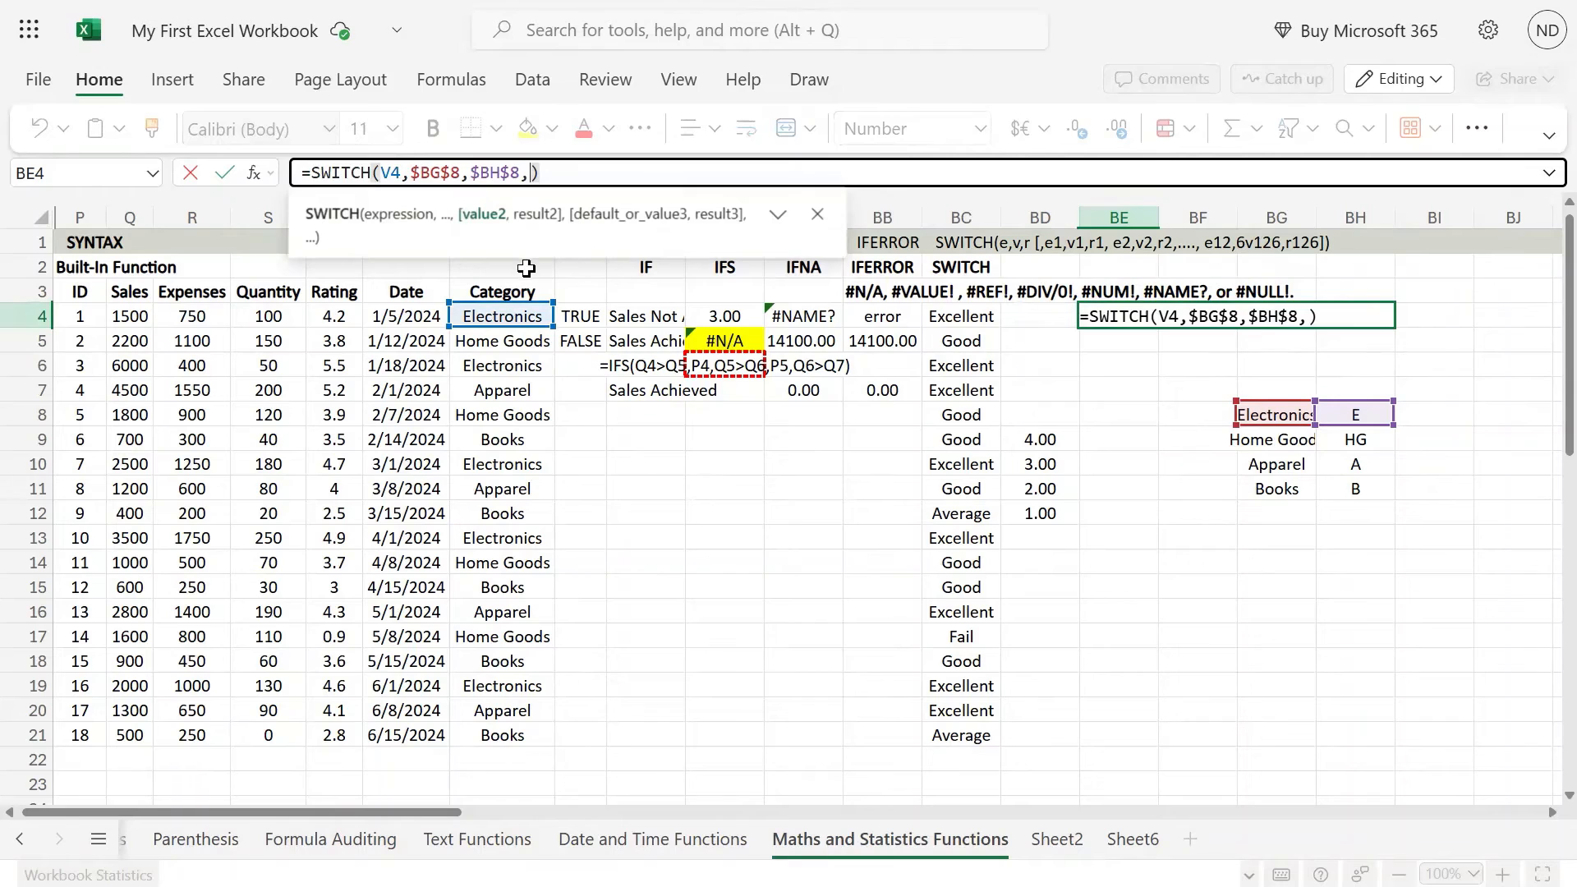
left_click(531, 312)
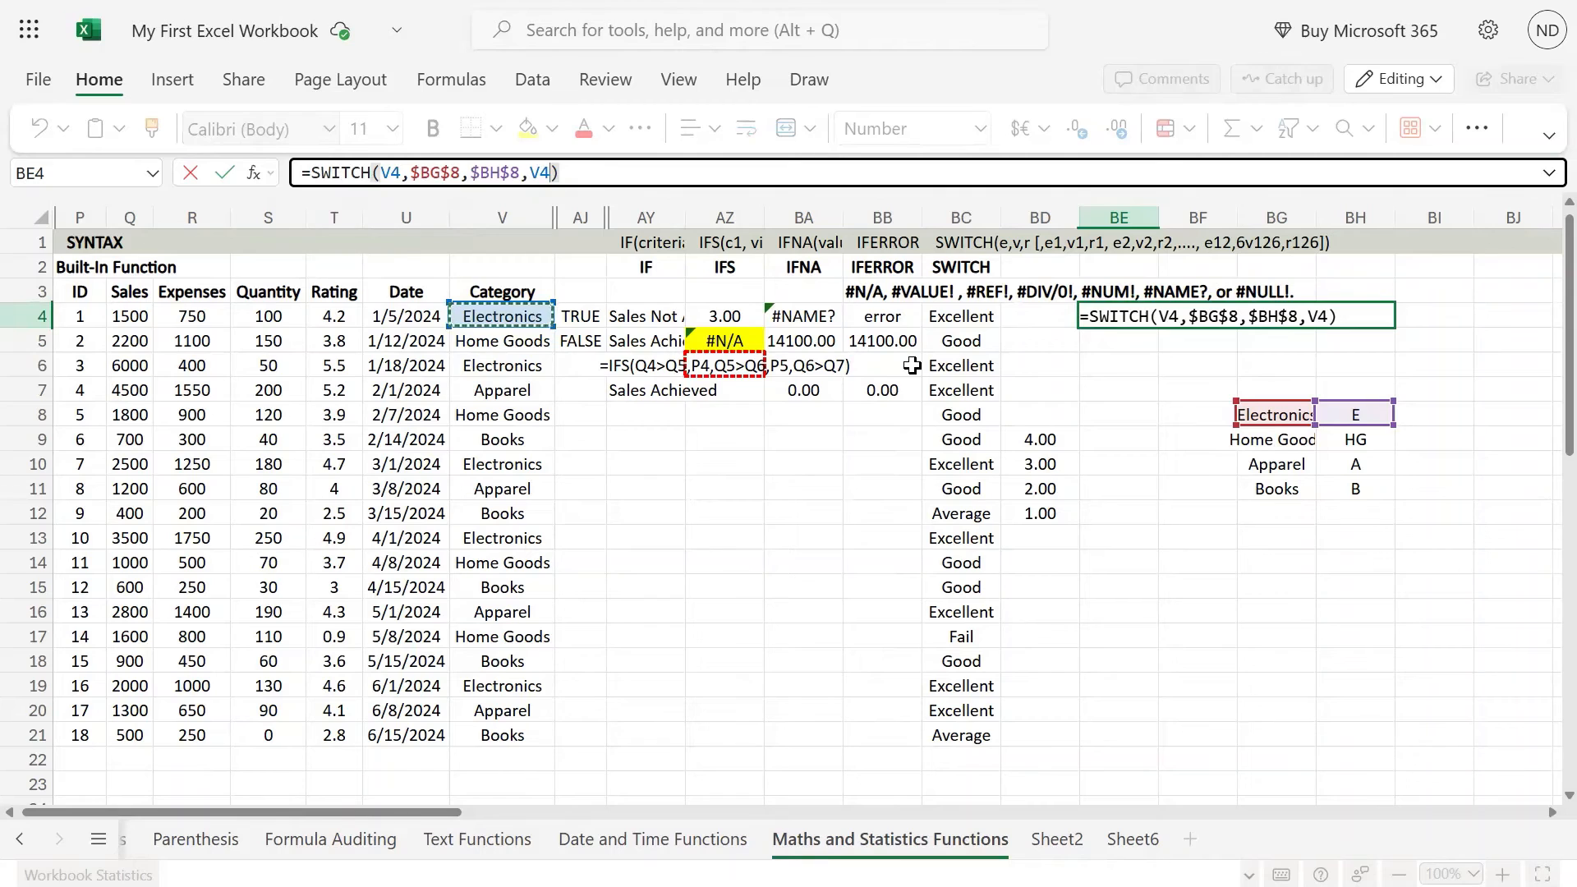
type(",")
left_click(1275, 433)
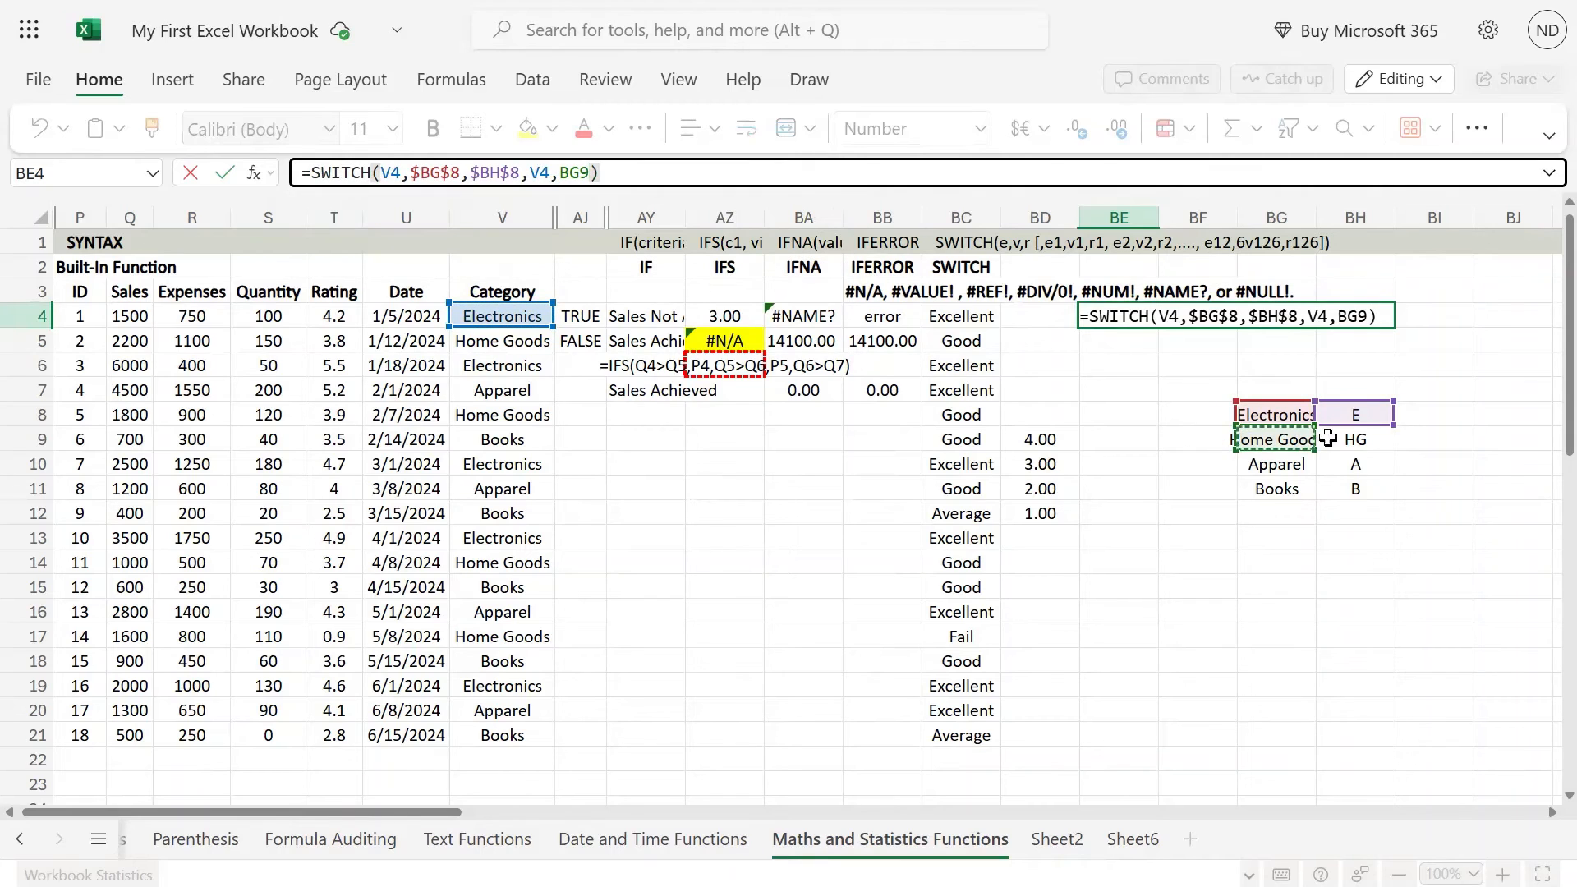
type(",")
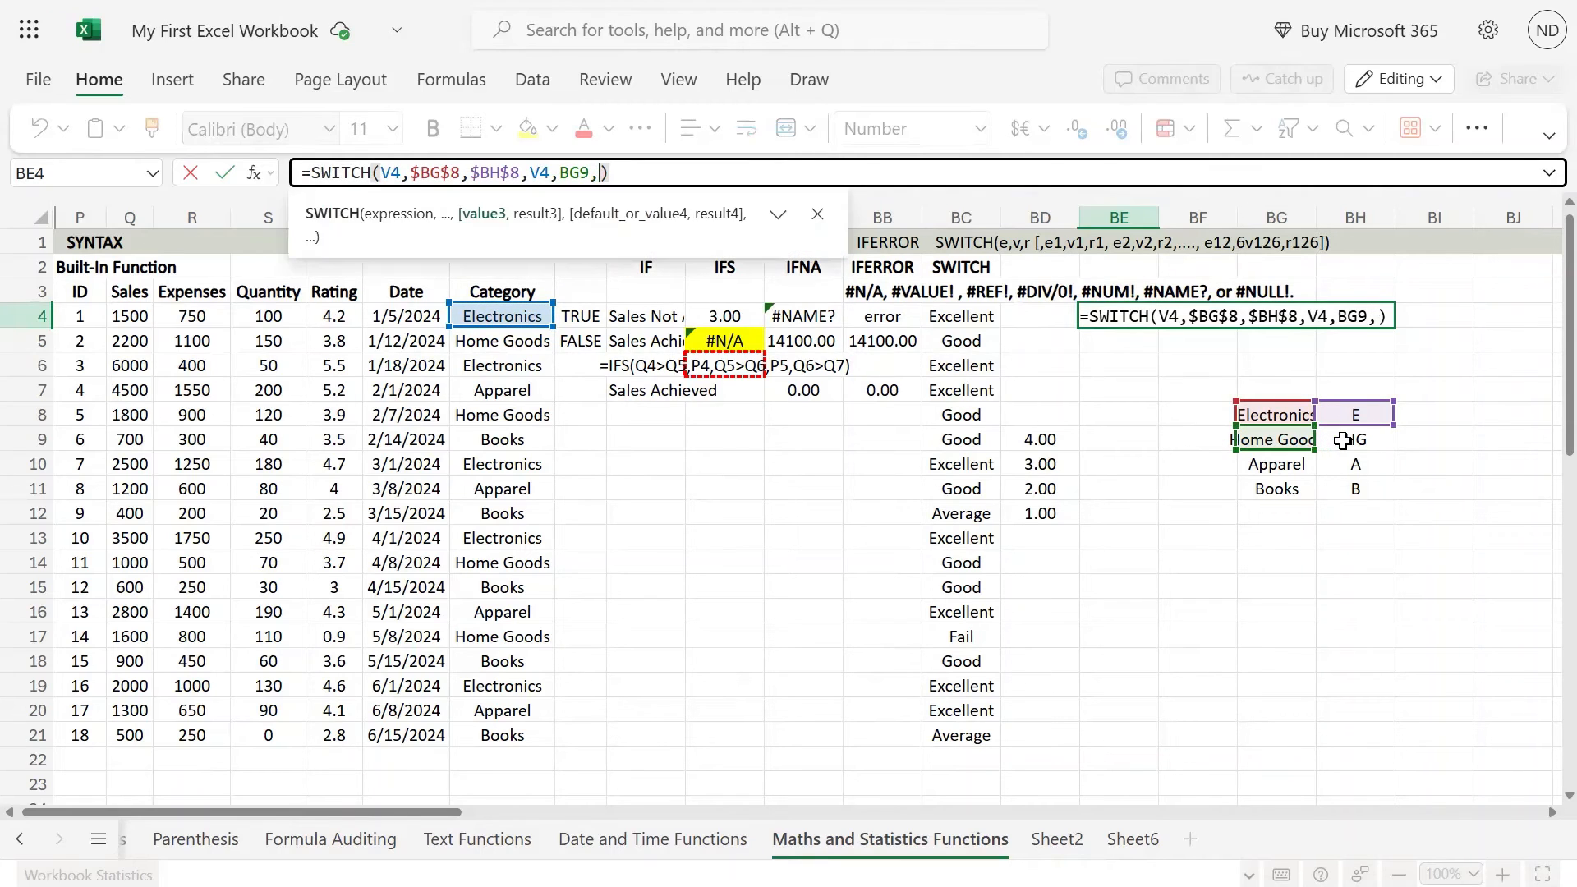
left_click(1341, 441)
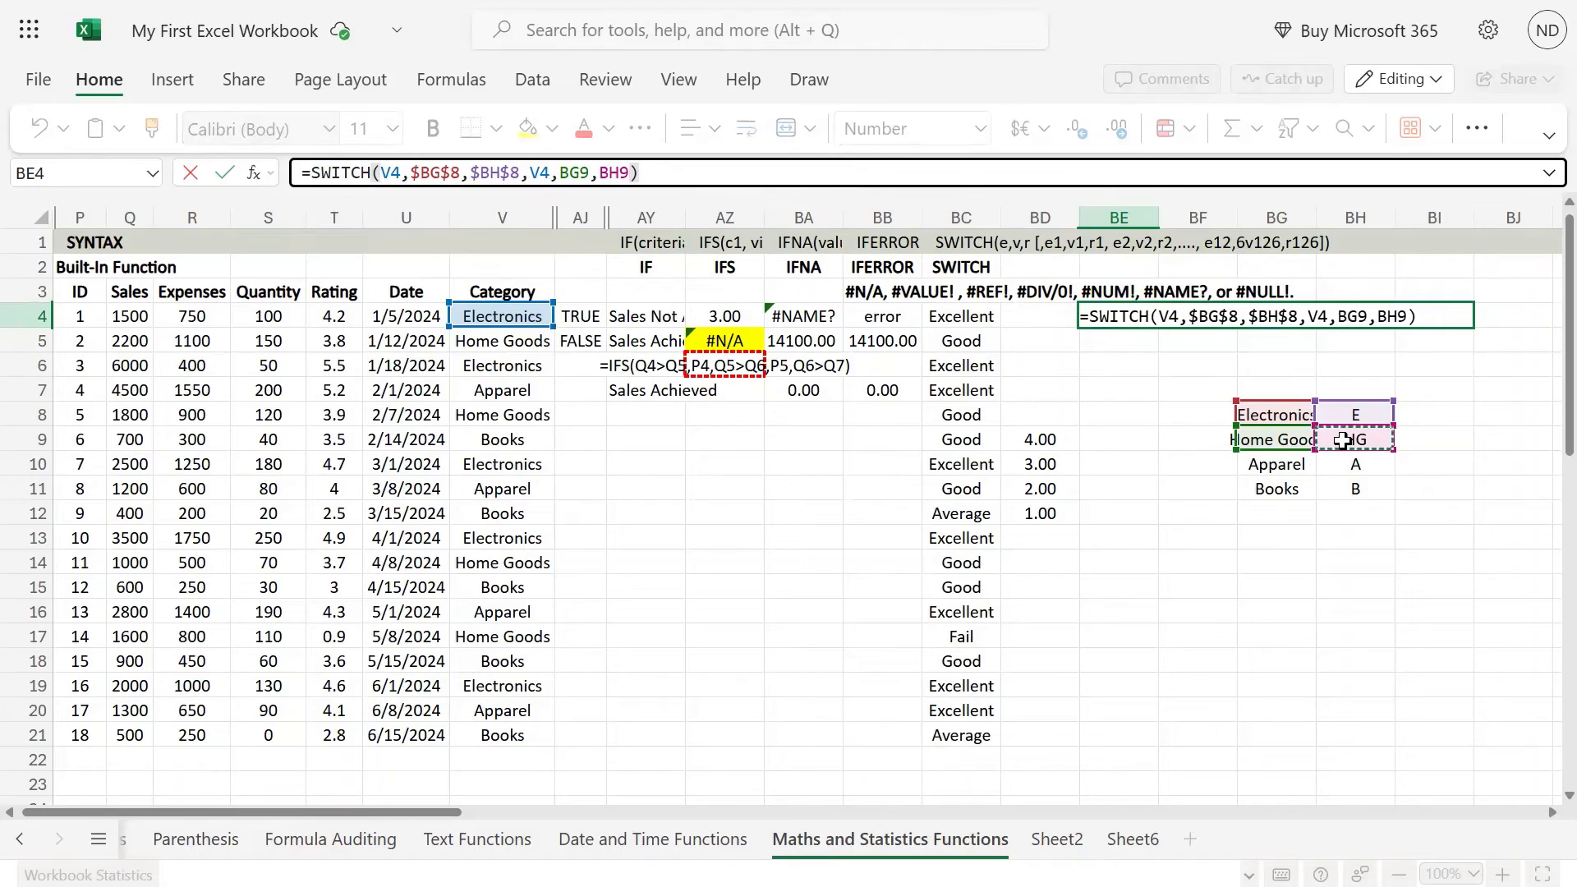
key("F4")
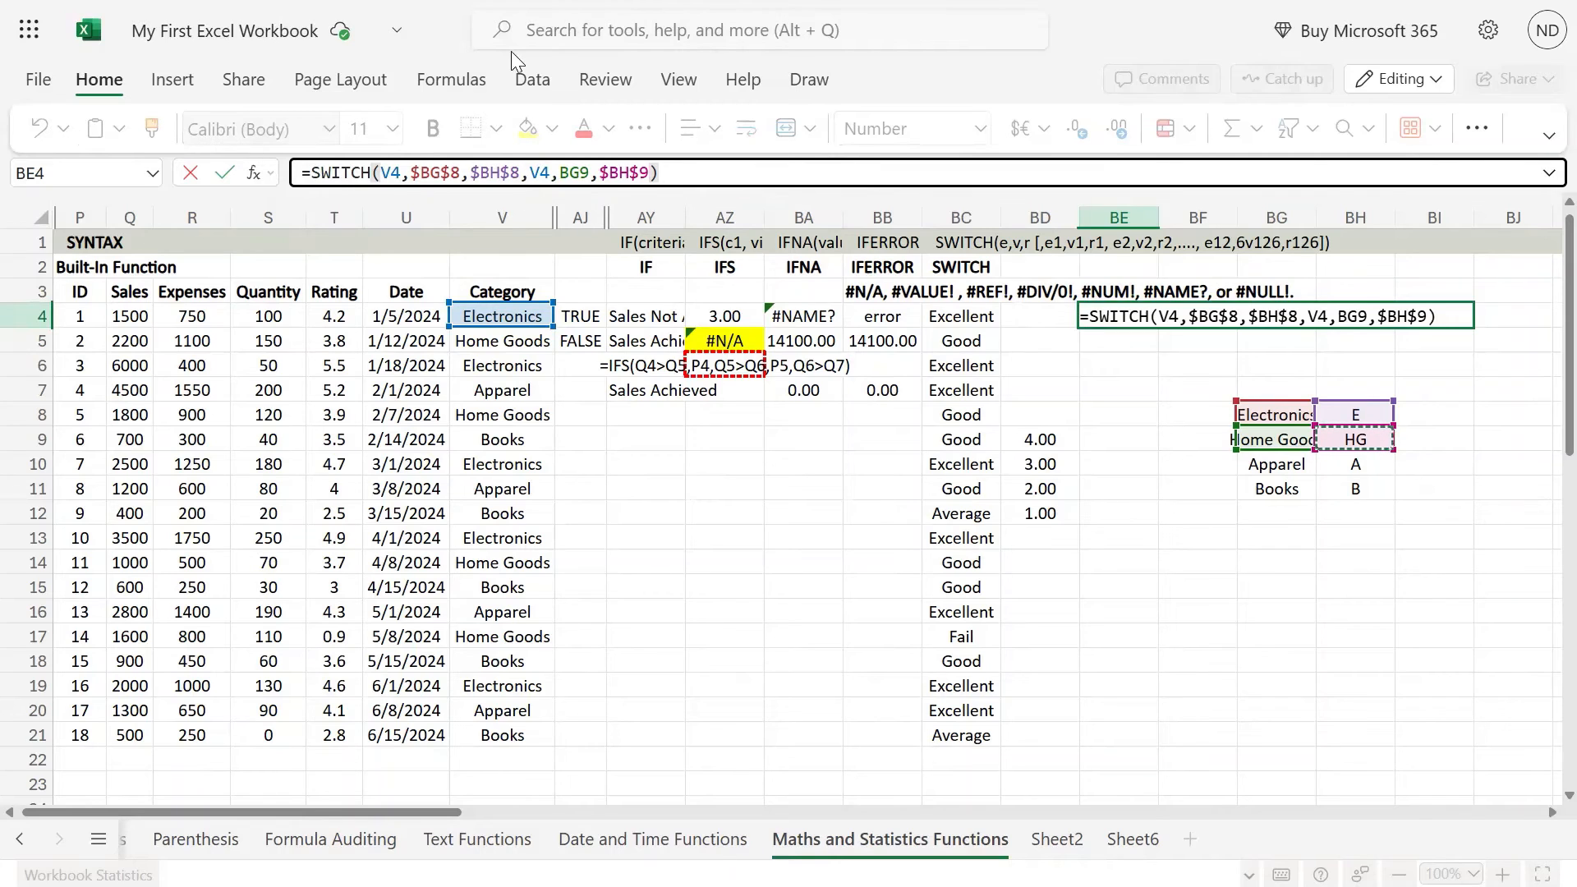
Step: Replace the relative BG9 reference in the BE4 formula with the absolute $BG$9
double_click(580, 170)
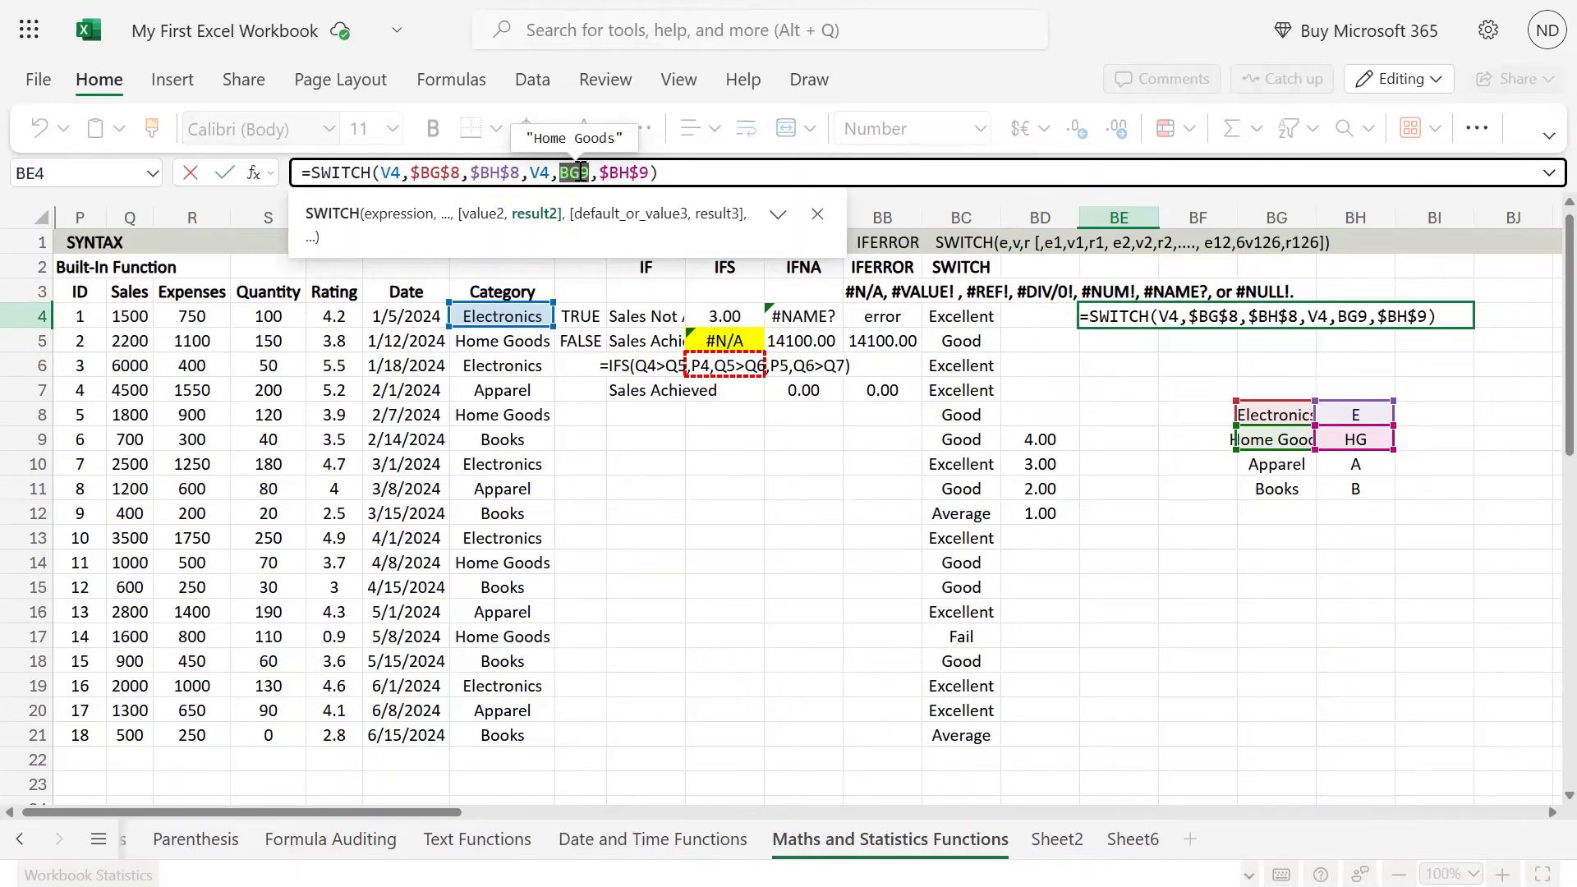
key("F4")
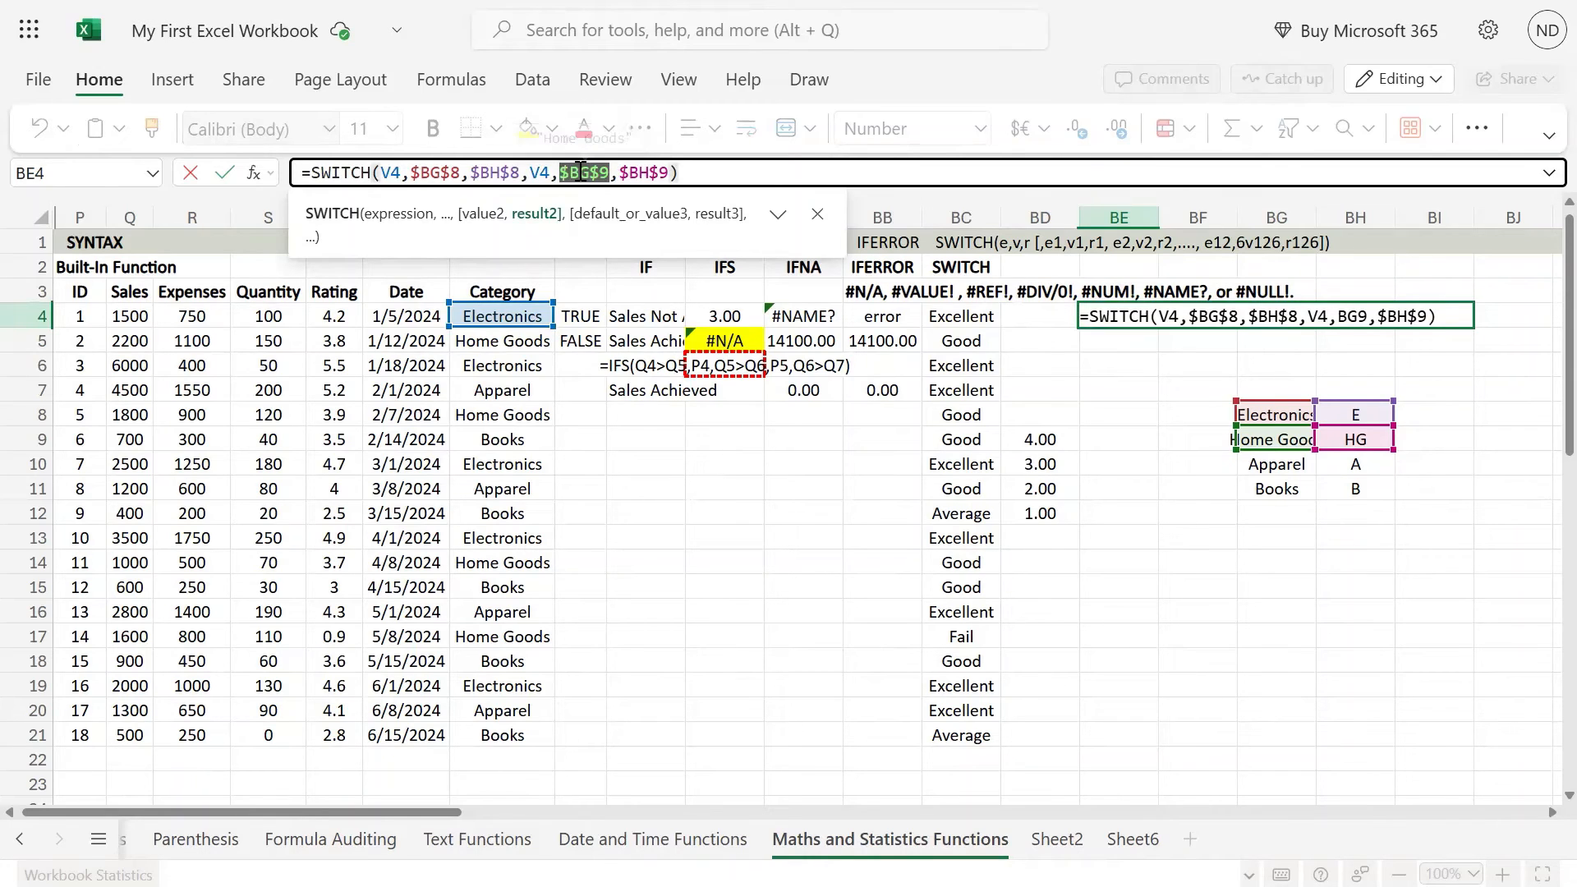
type("BF4")
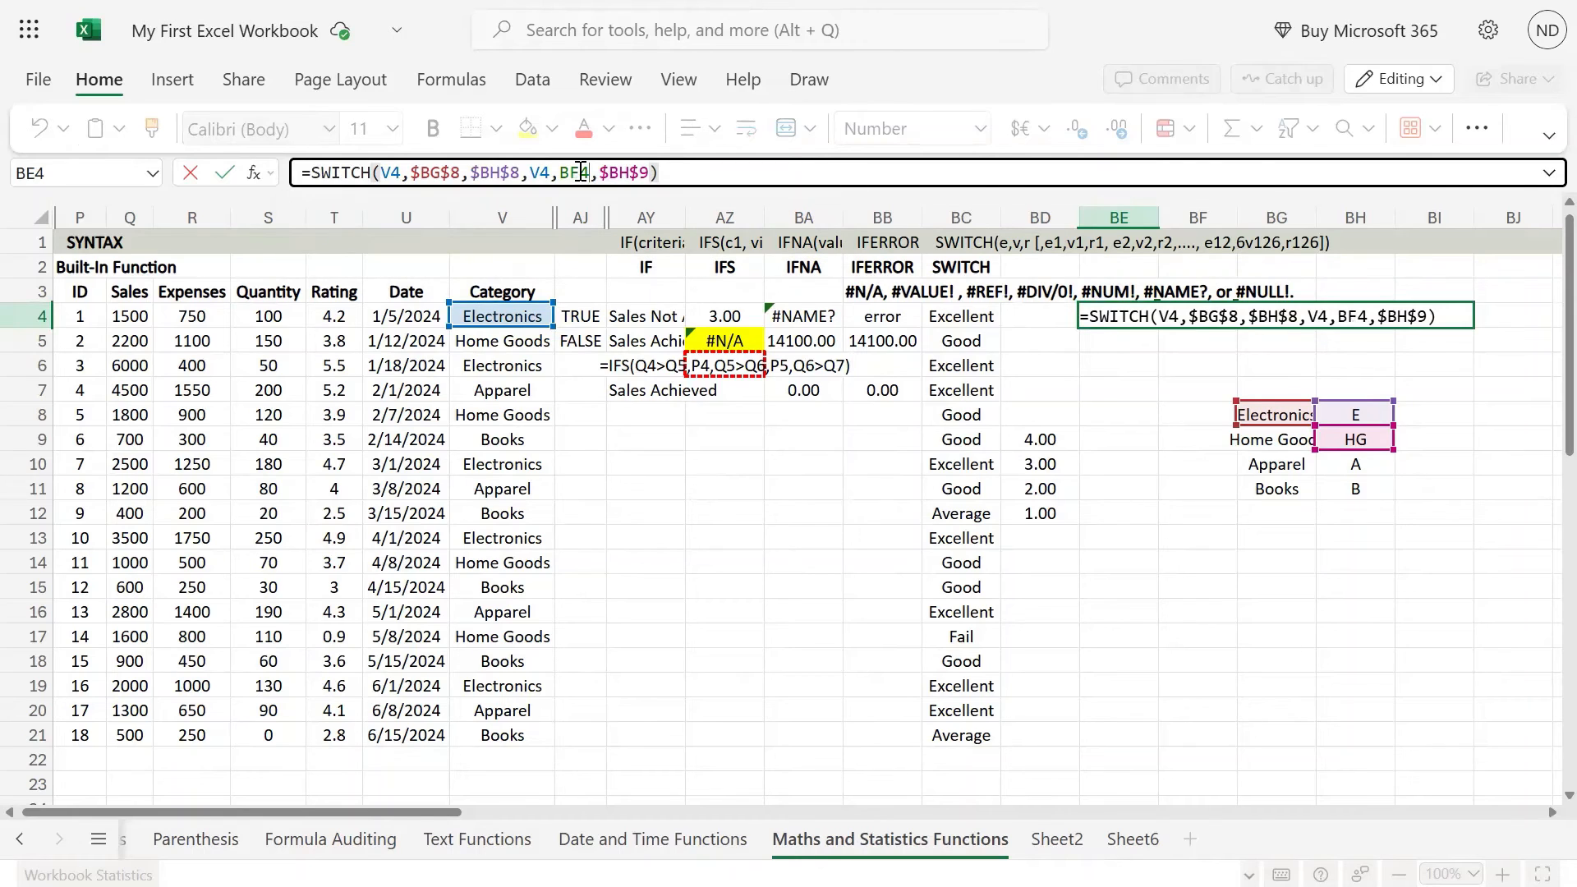
key("Down")
key("Down")
key("Down")
key("Down")
key("Down")
key("Left")
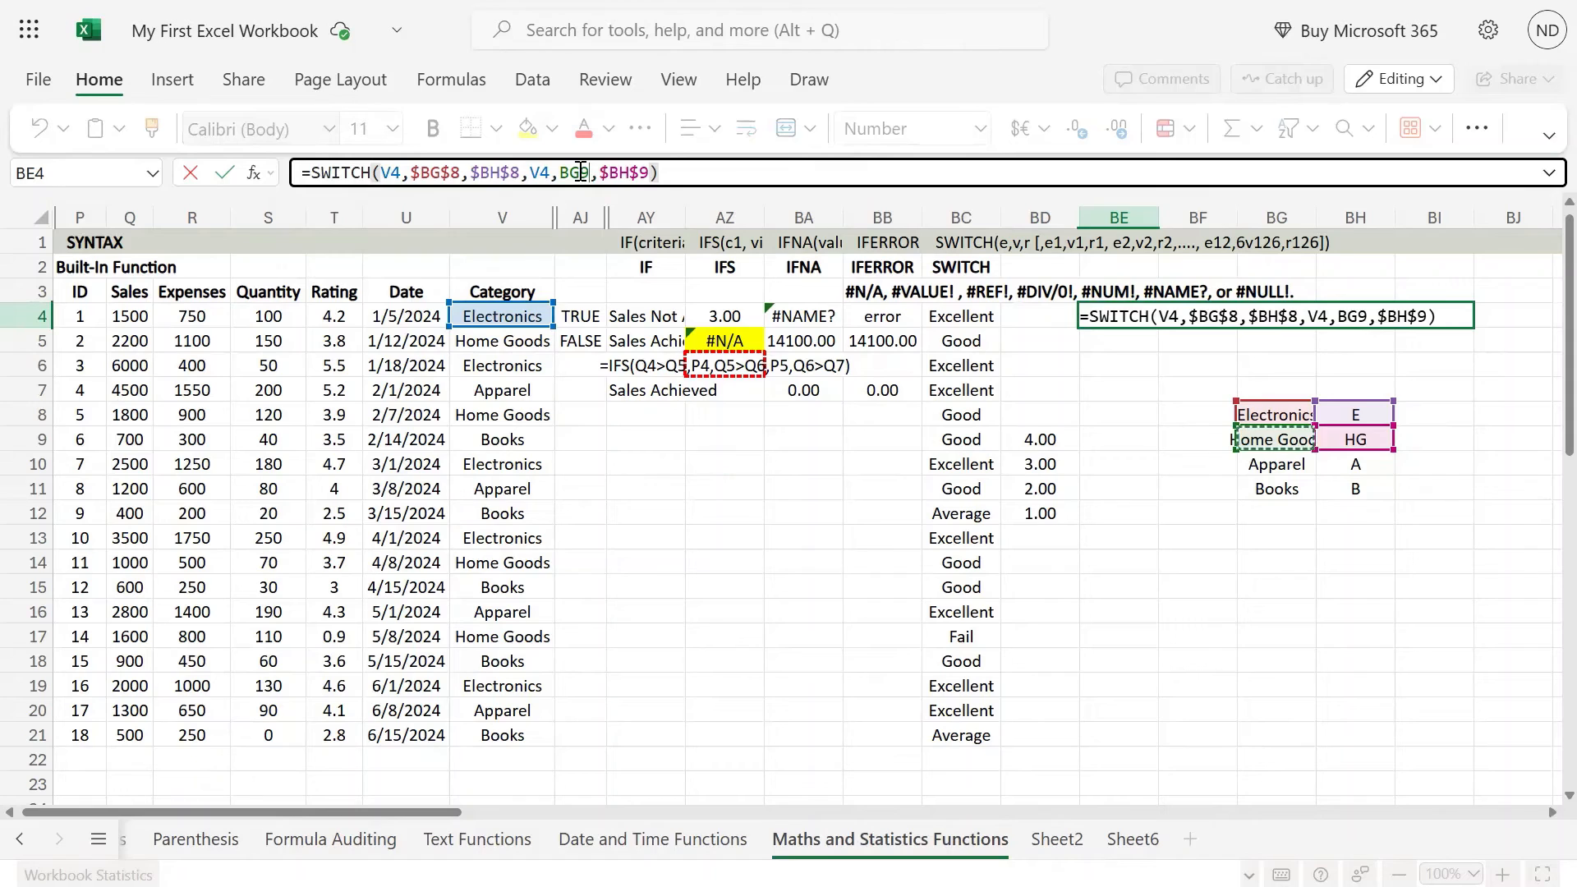
key("F4")
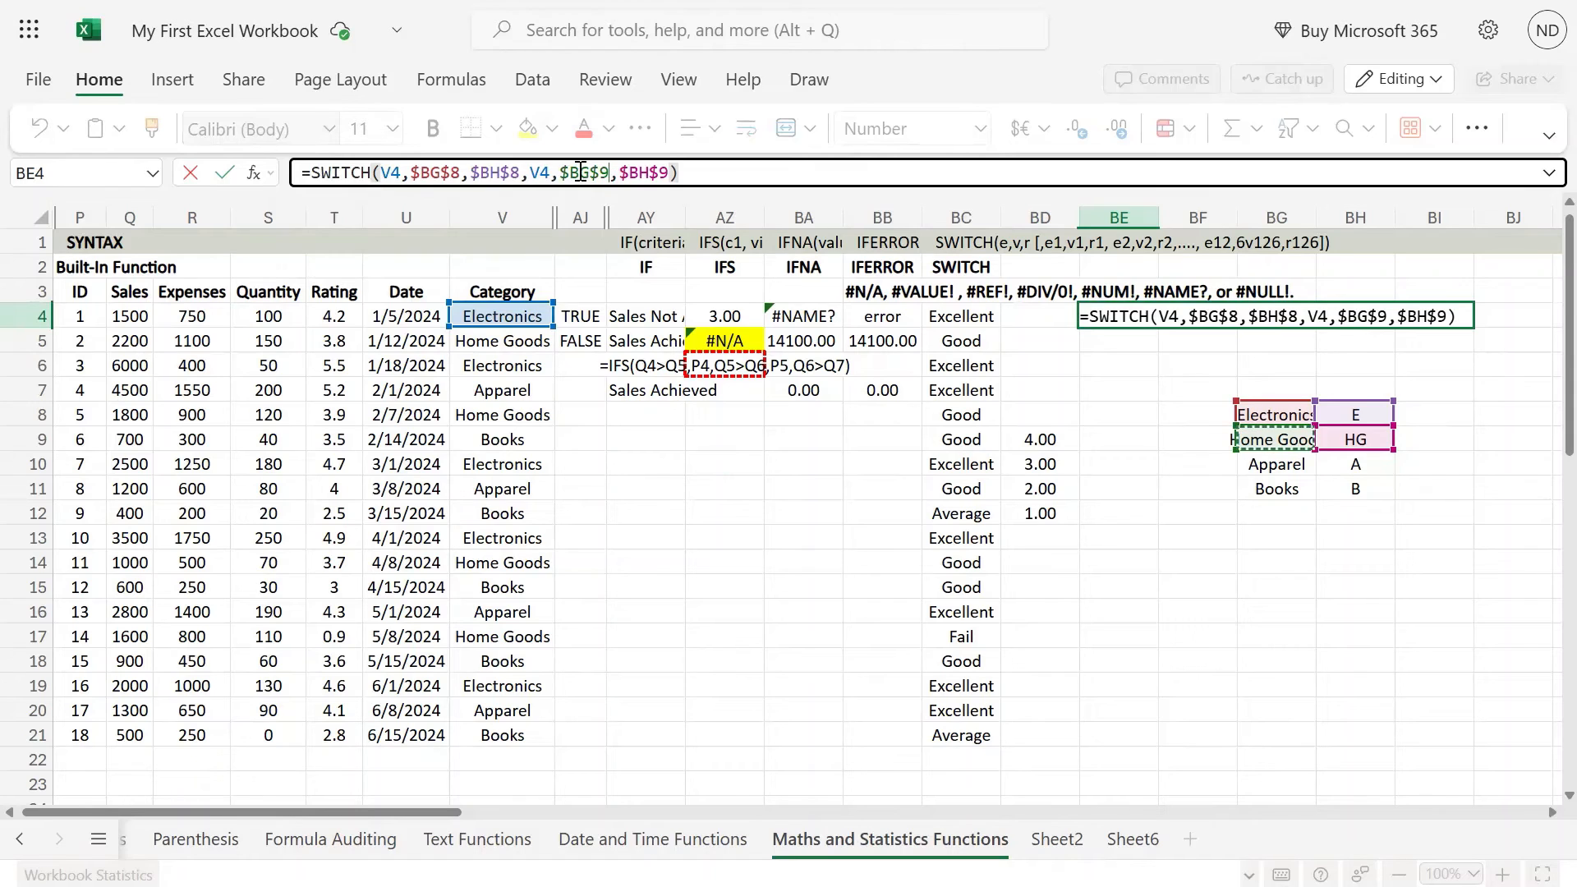
Step: Extend the BE4 formula after $BH$9 with the arguments V4 and the absolute references $BG$10 and $BH$10
left_click(673, 172)
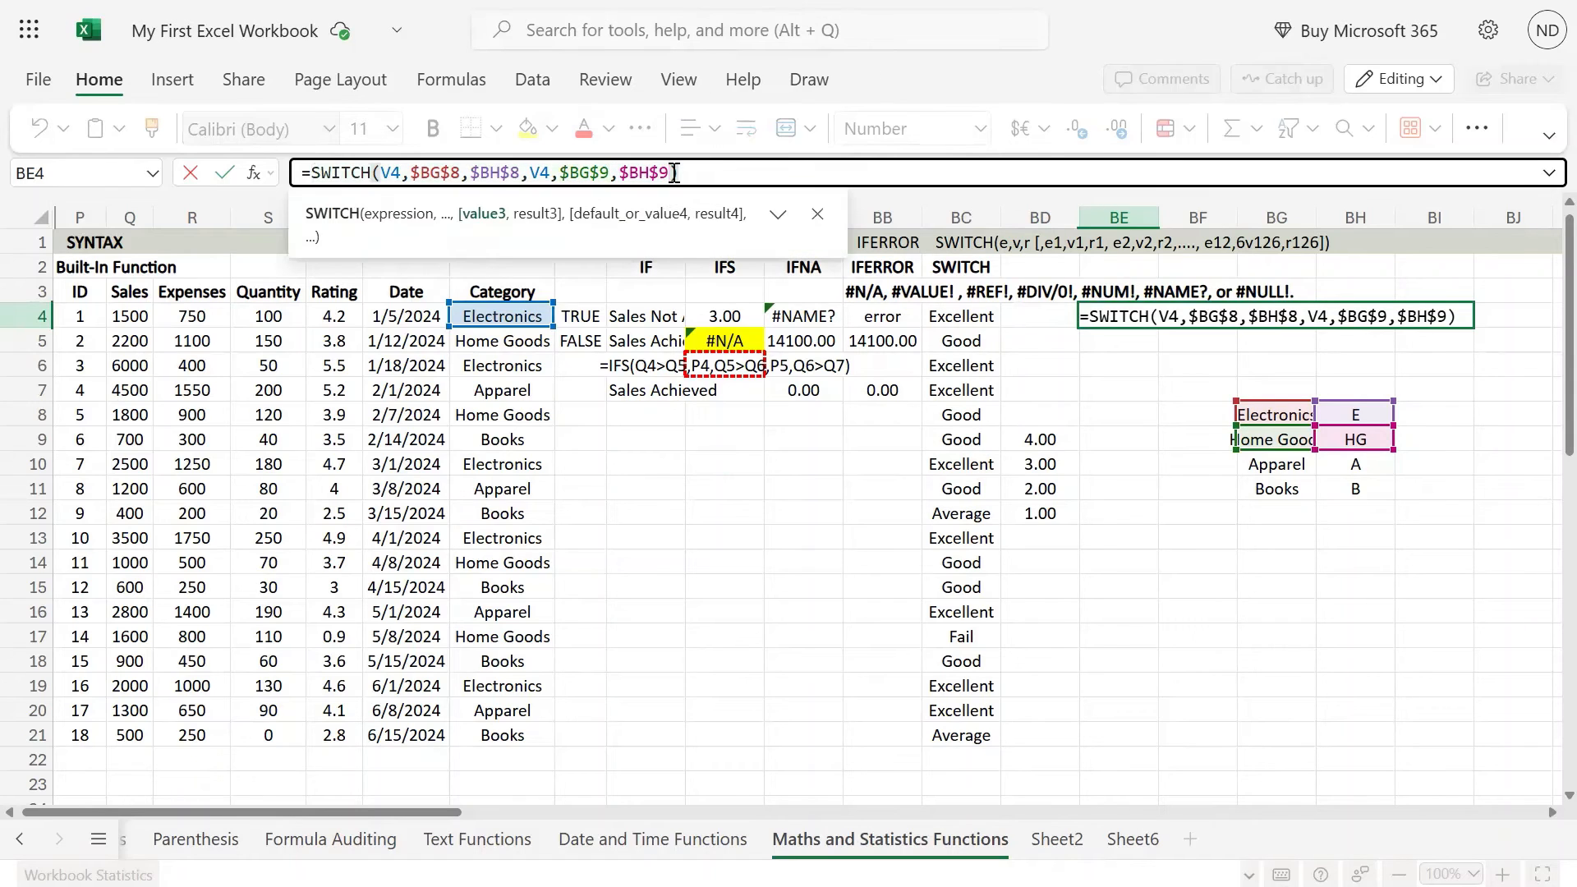
type(",")
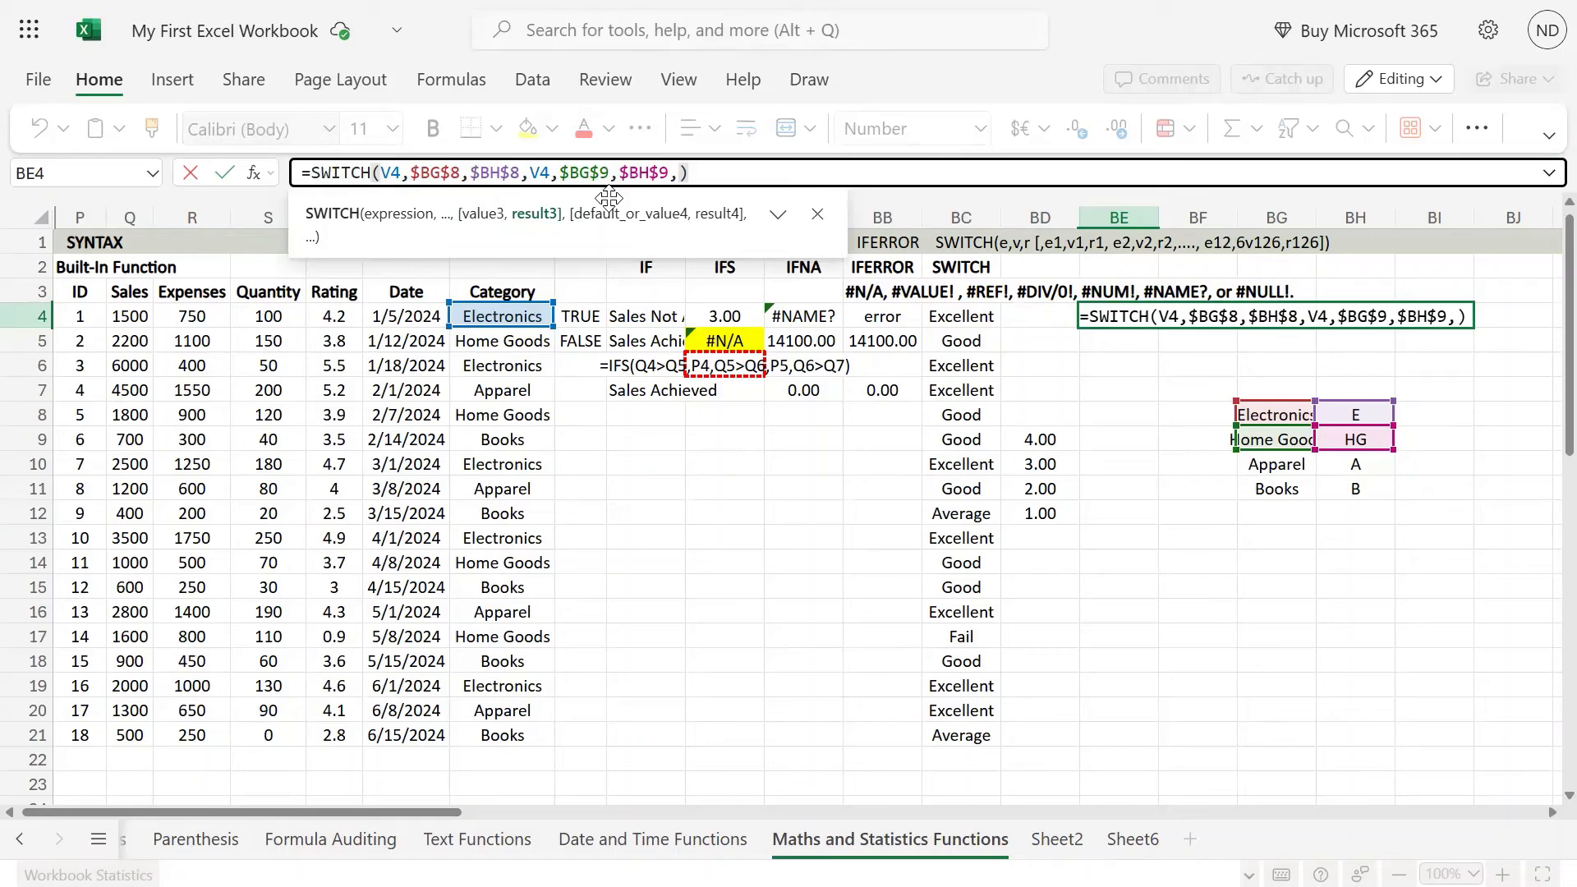
left_click(488, 316)
type(",")
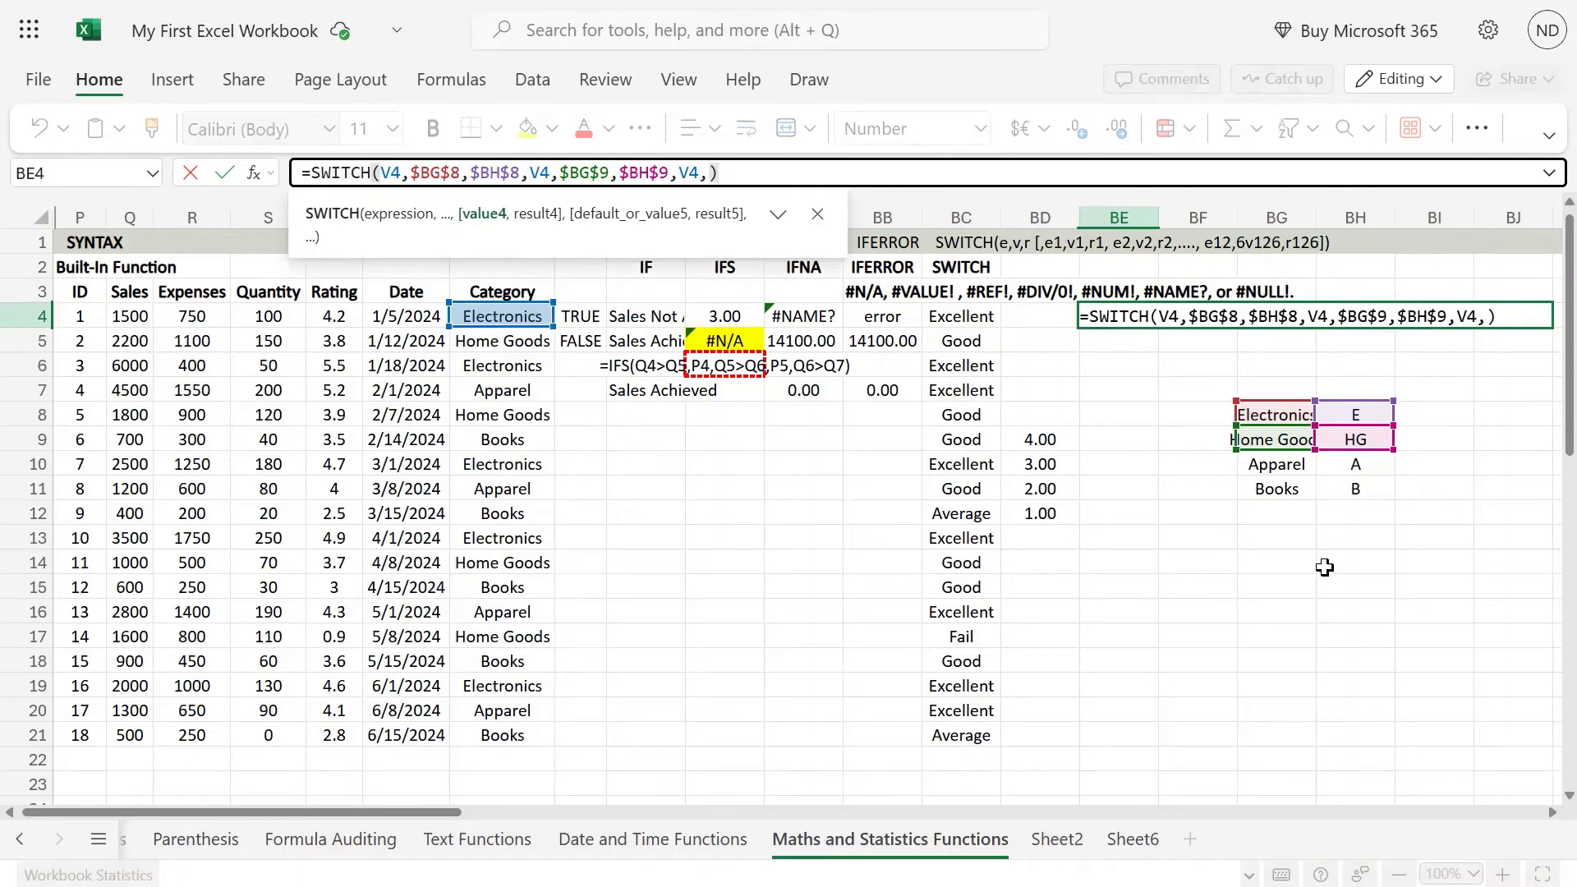
left_click(1278, 466)
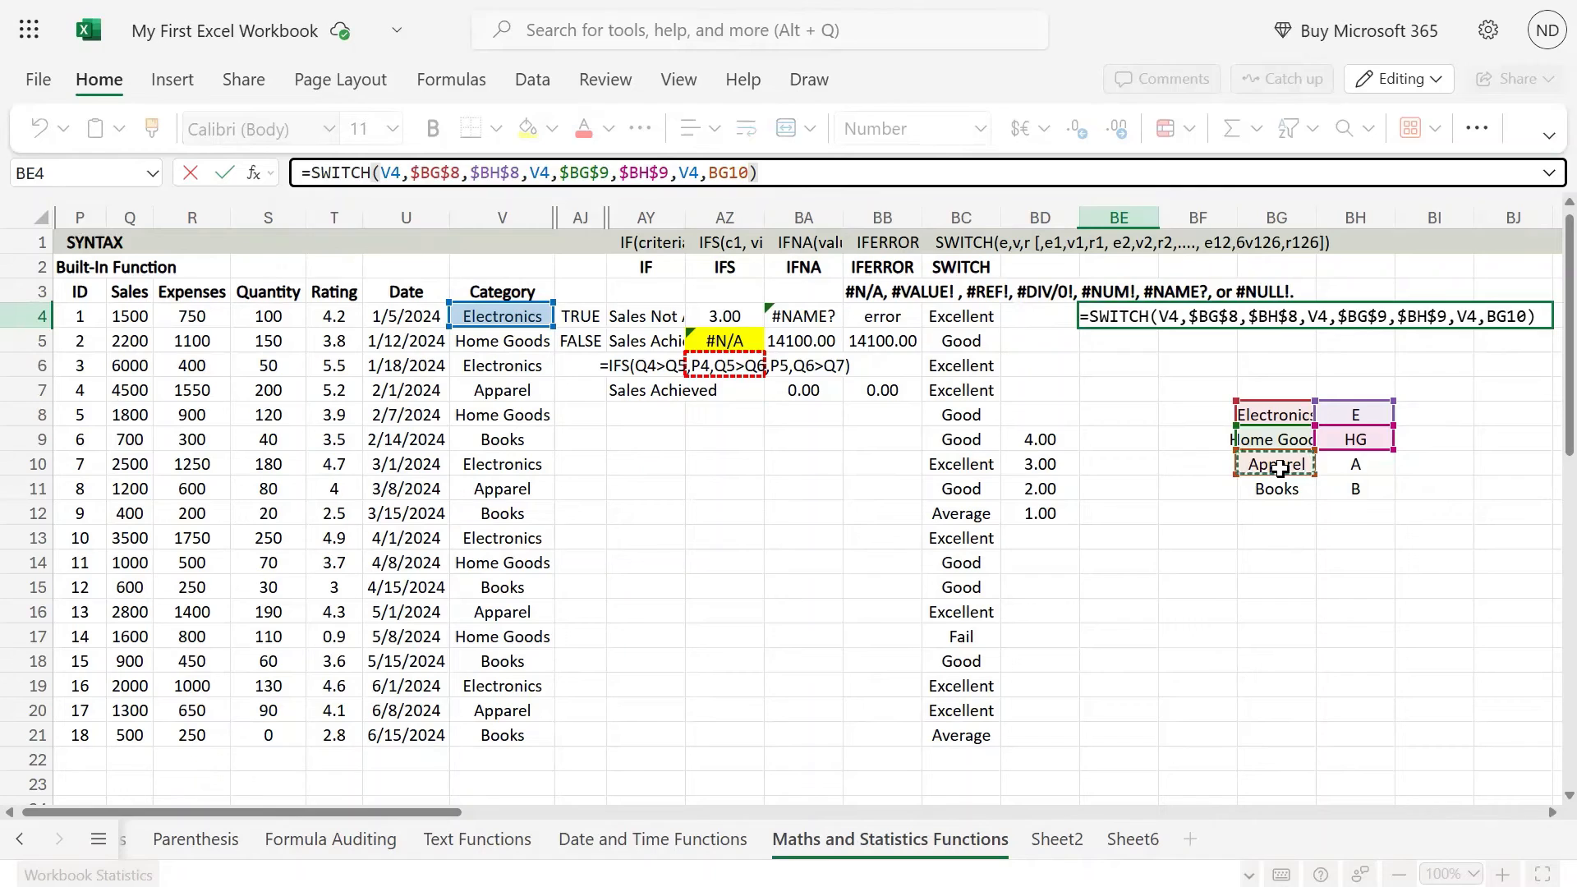
key("F4")
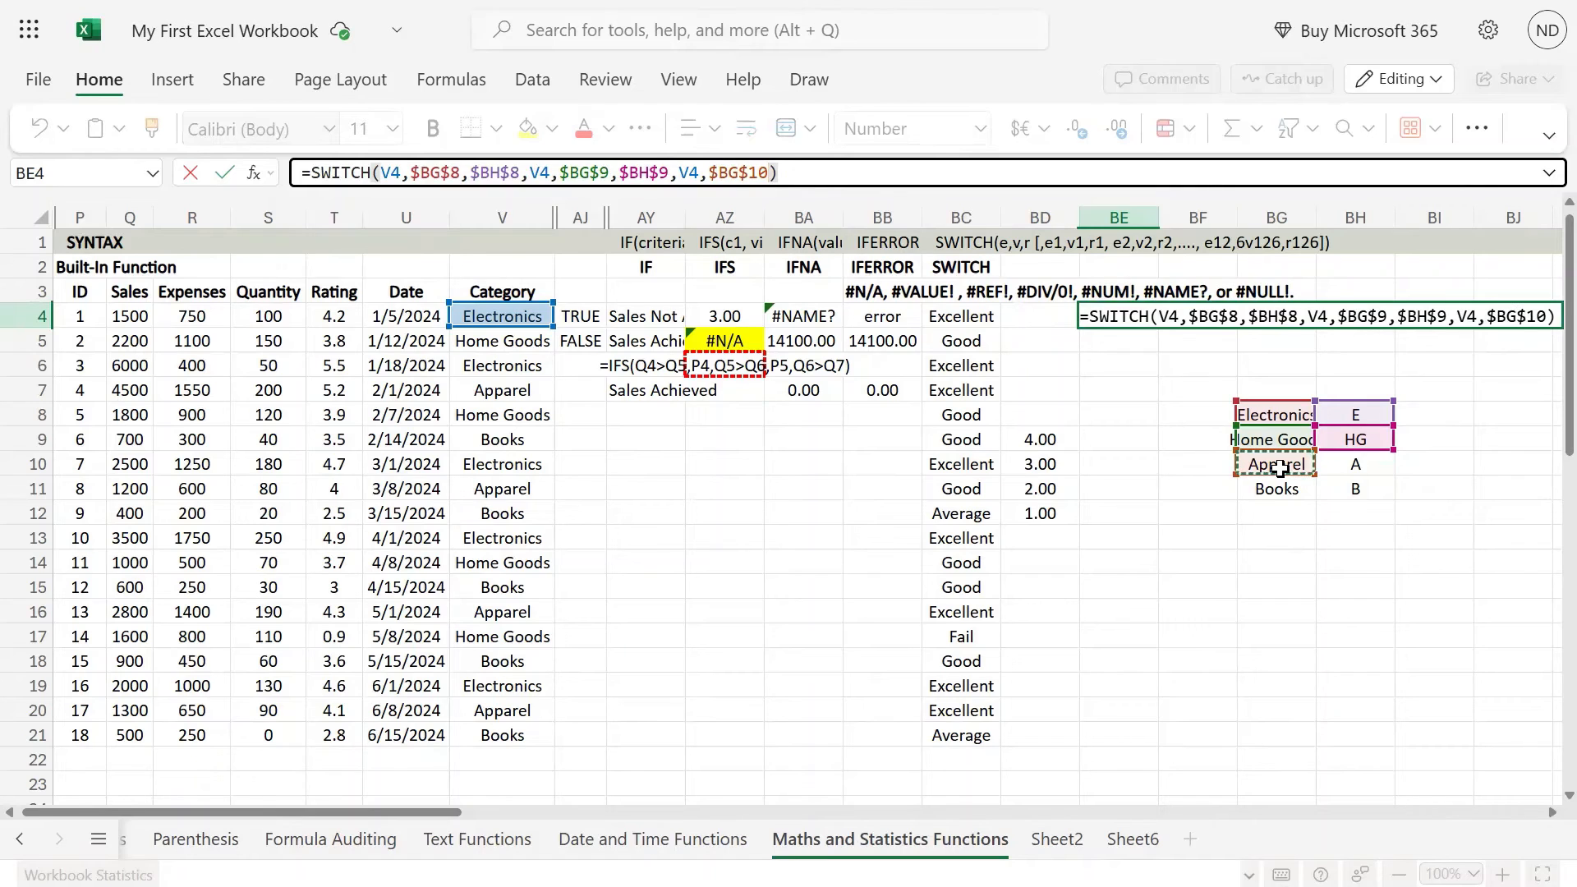
type(",")
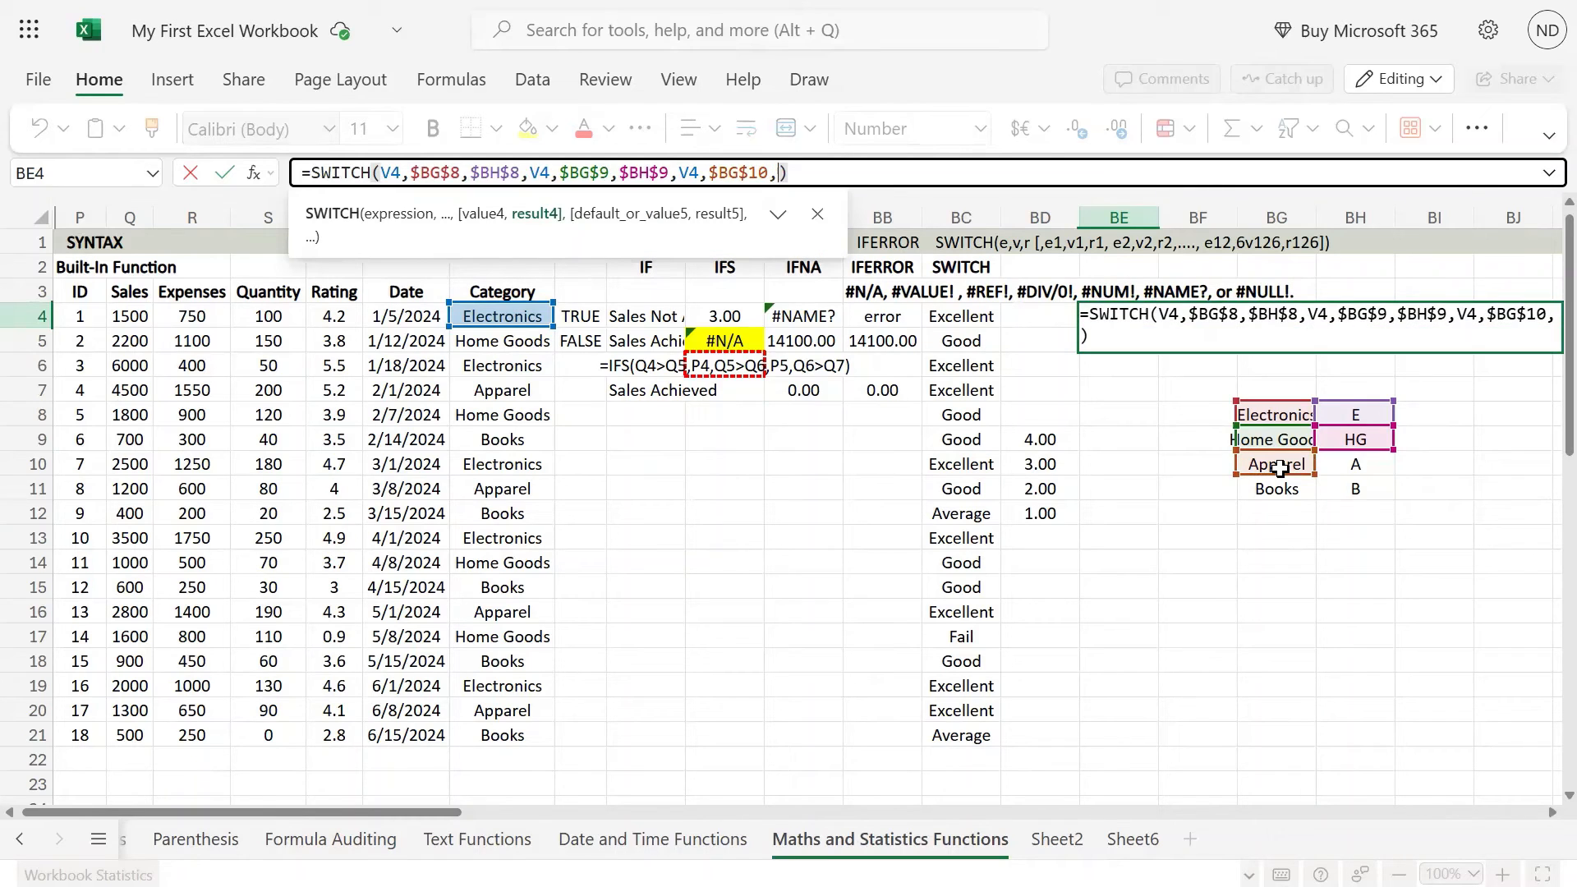
left_click(1376, 464)
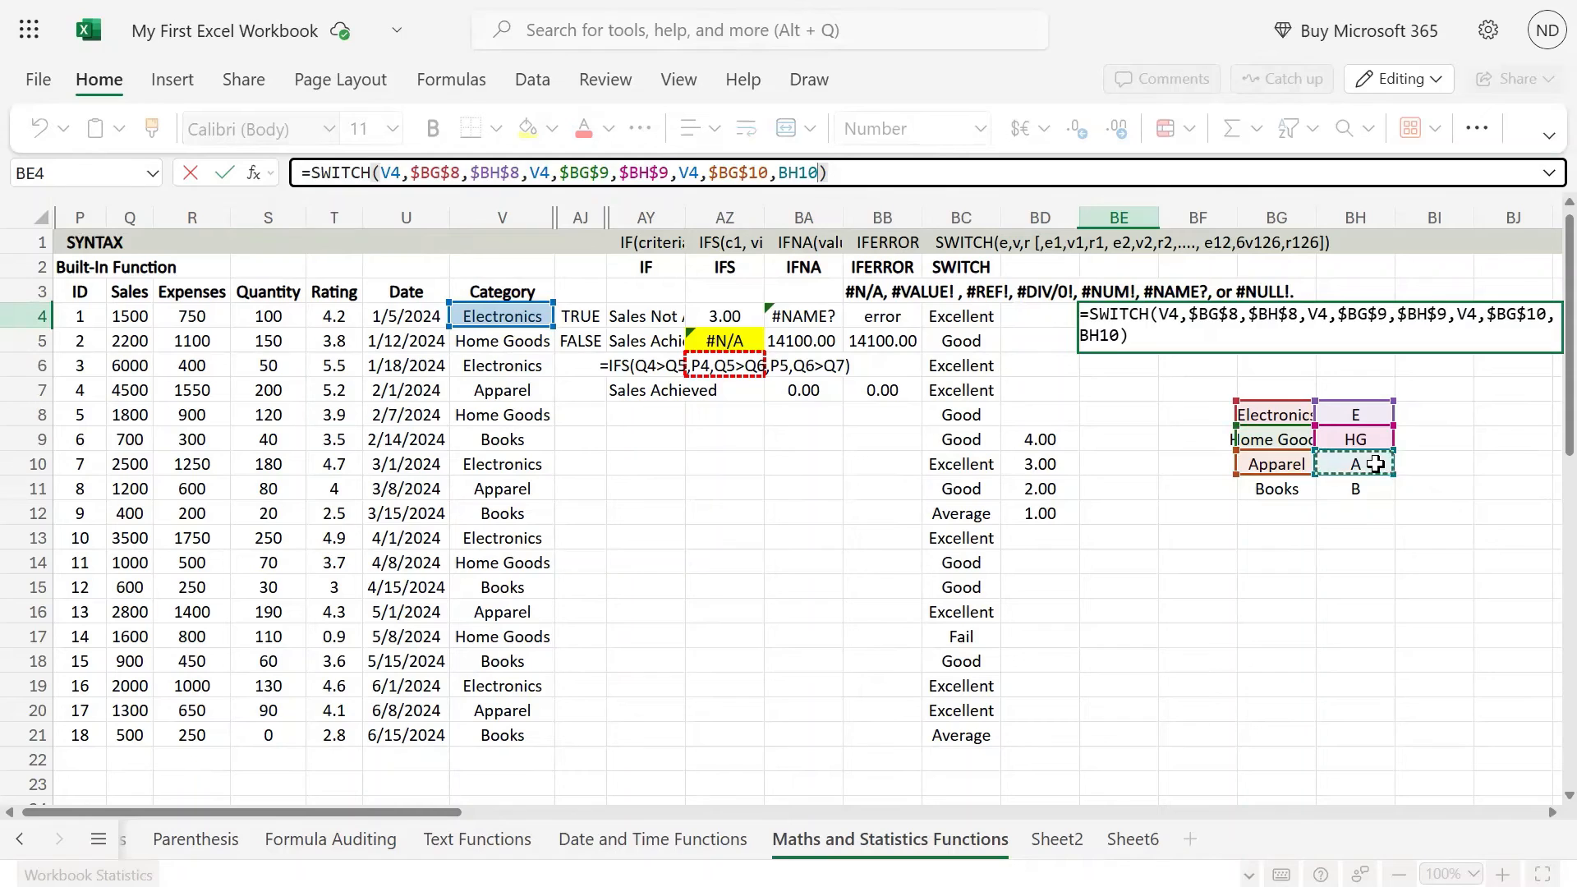
key("F4")
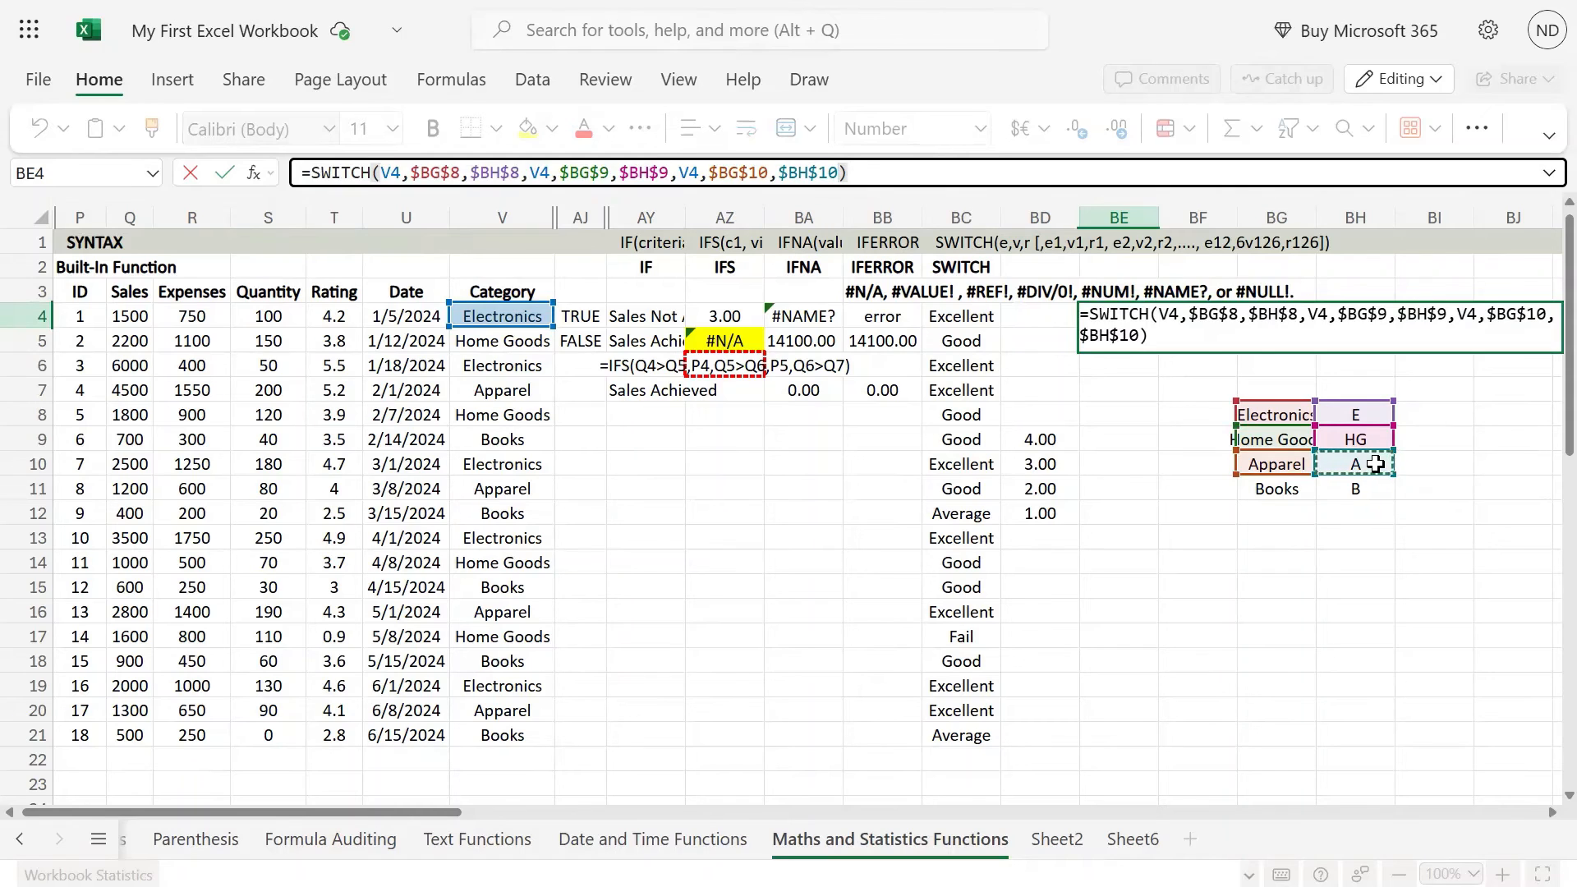
Step: Add the arguments V4, $BG$11 and $BH$11 to the end of the BE4 formula and enter it
type(",")
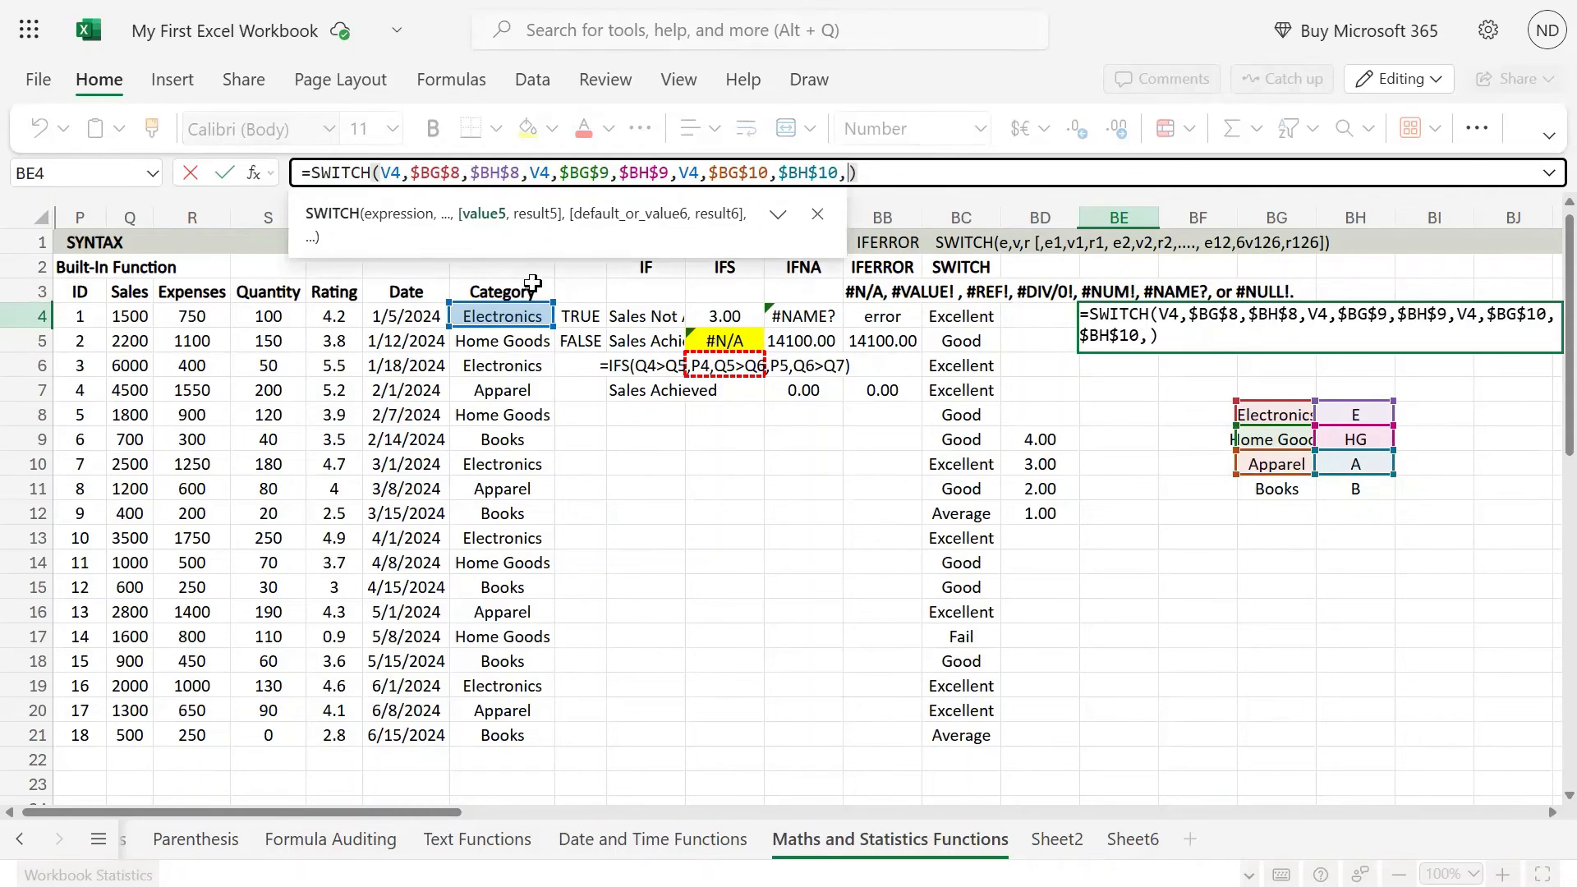
left_click(528, 317)
type(",")
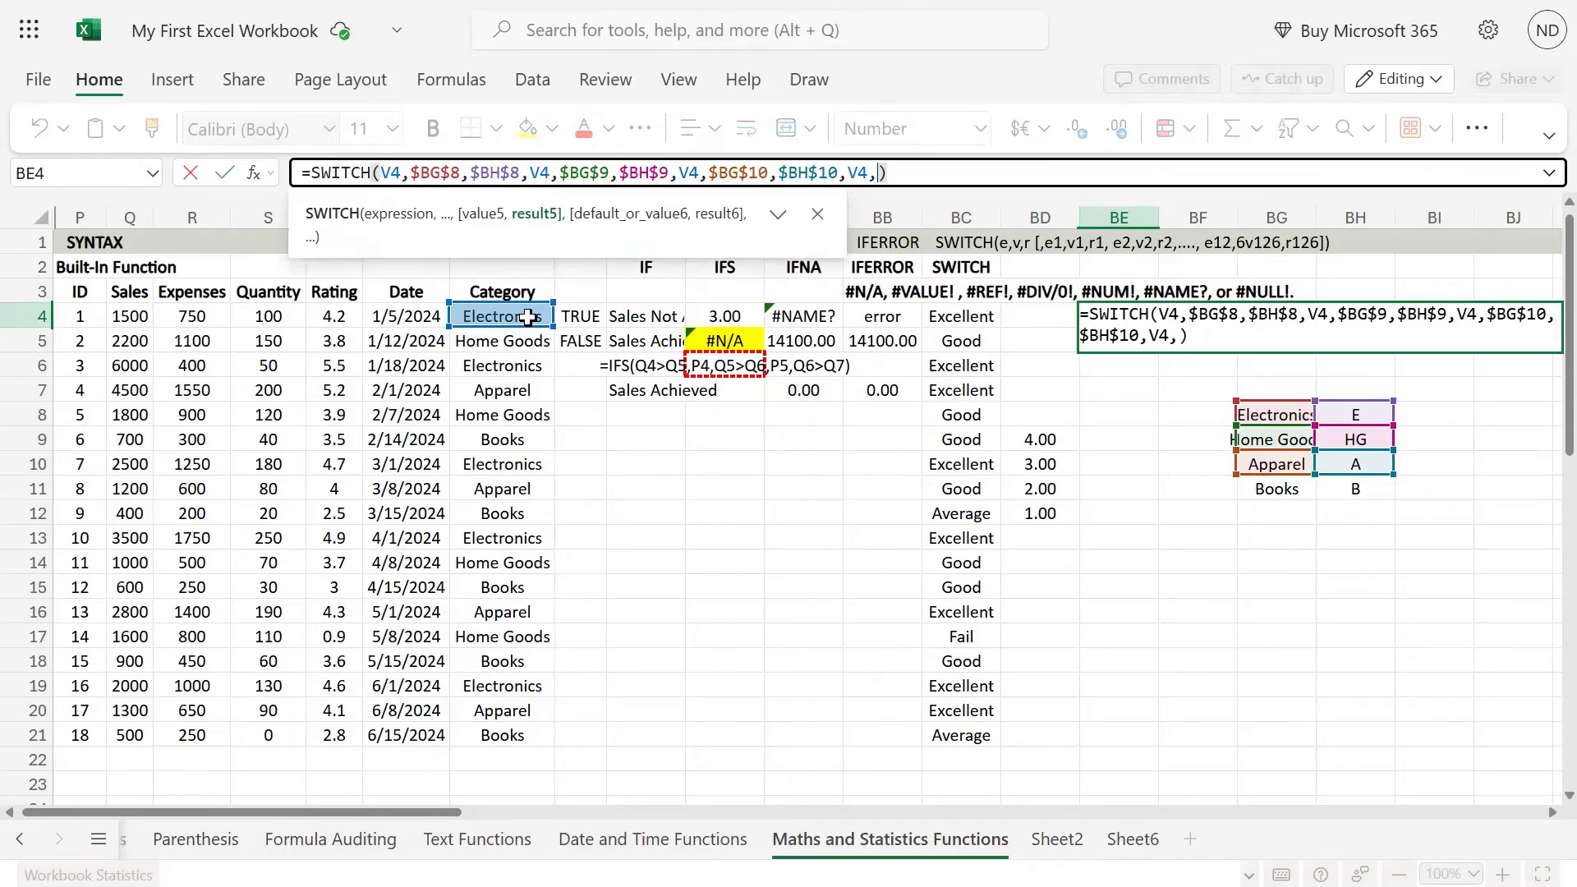
left_click(1274, 484)
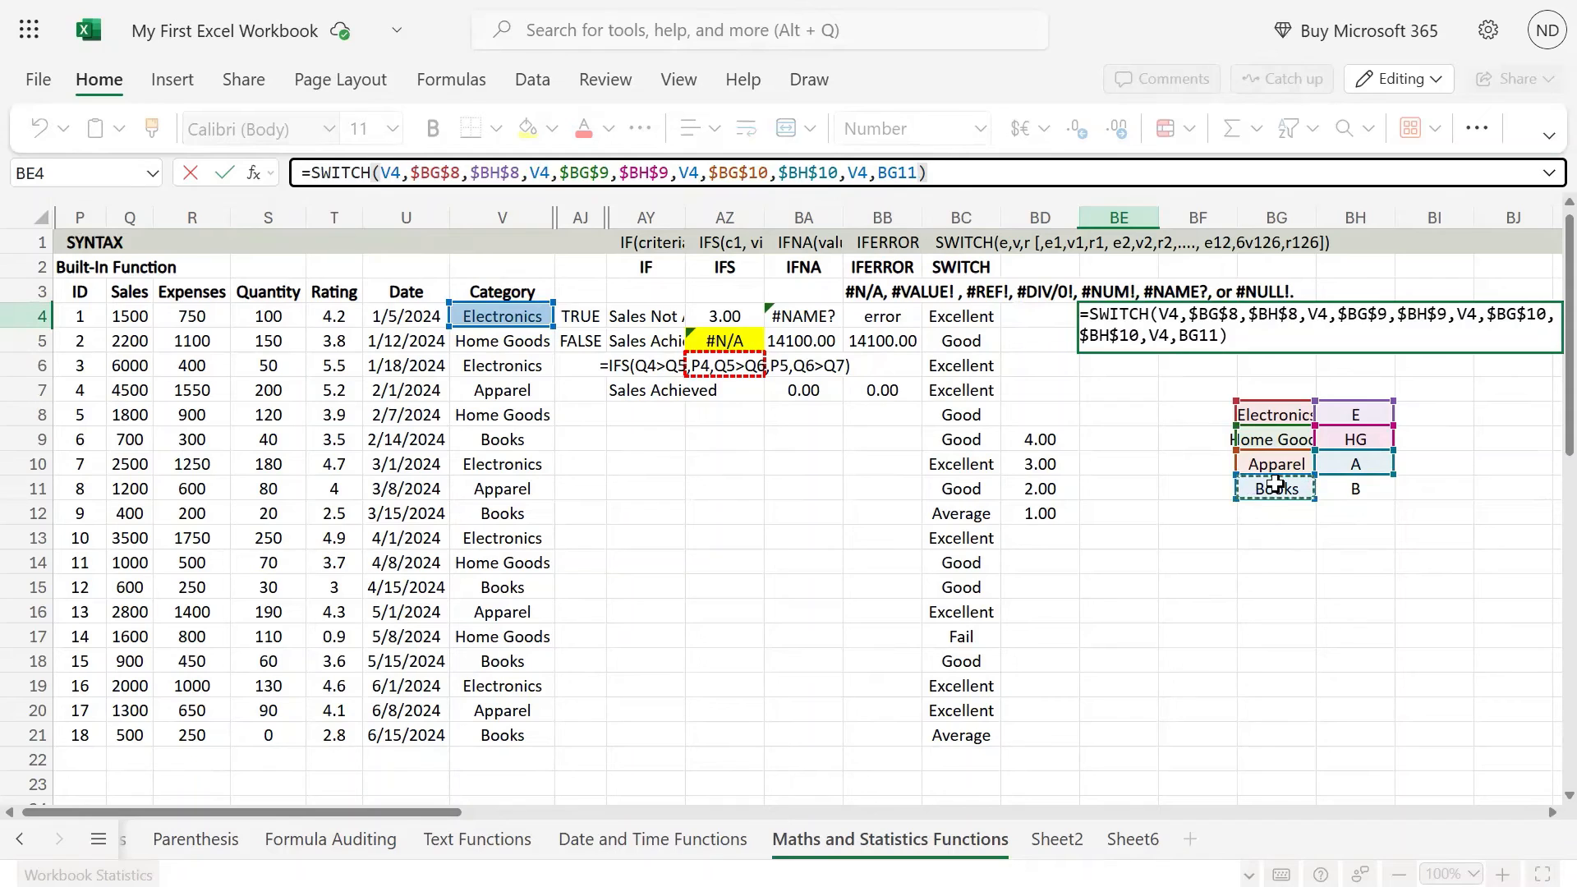
key("F4")
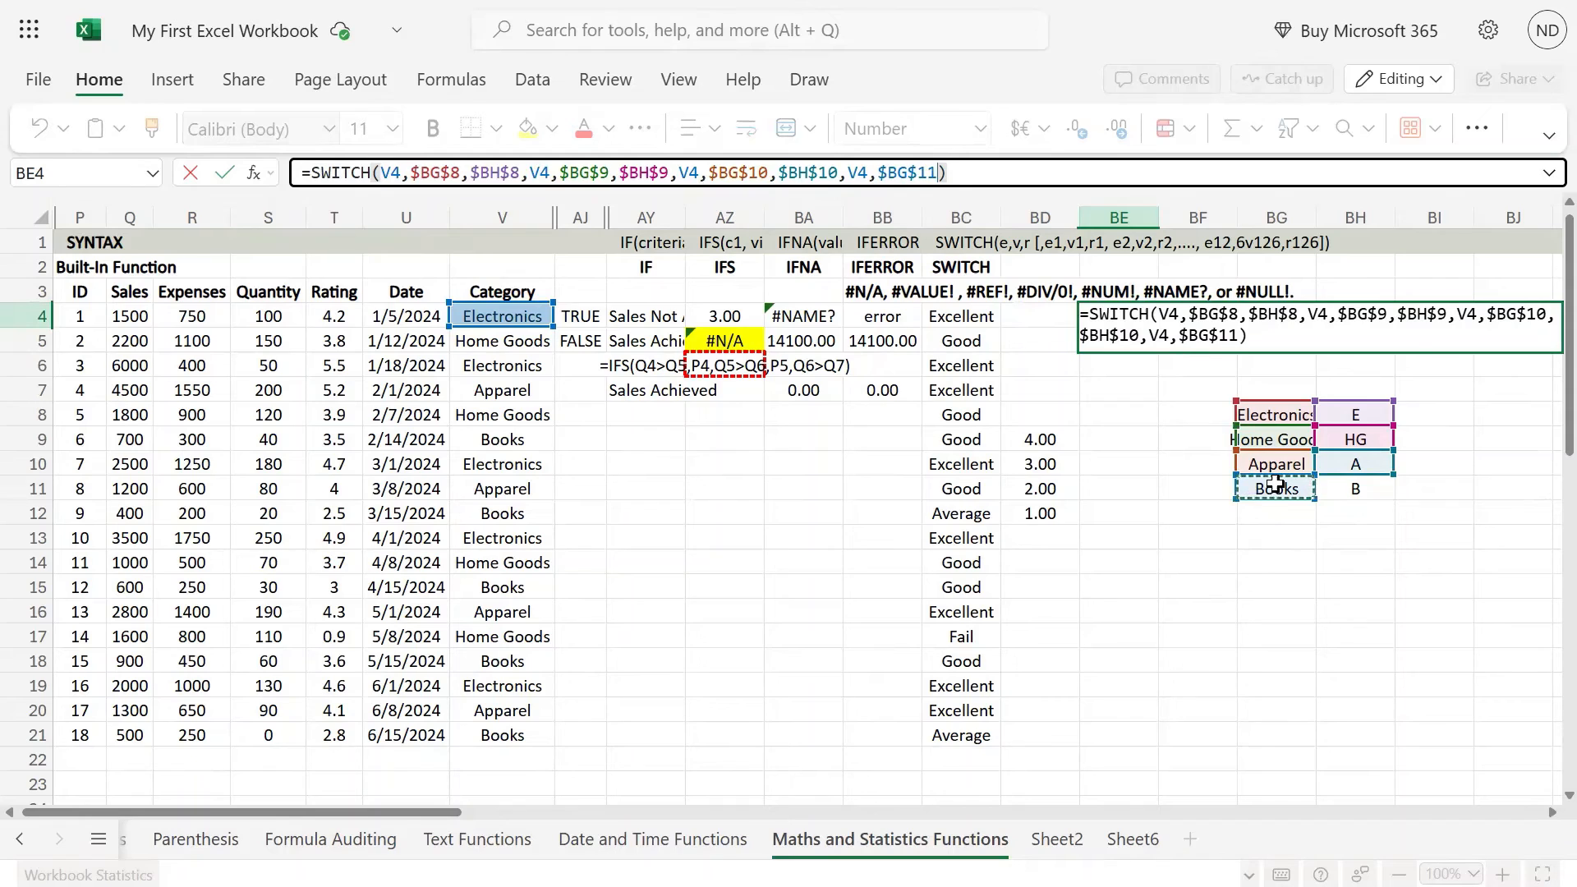
left_click(1378, 490)
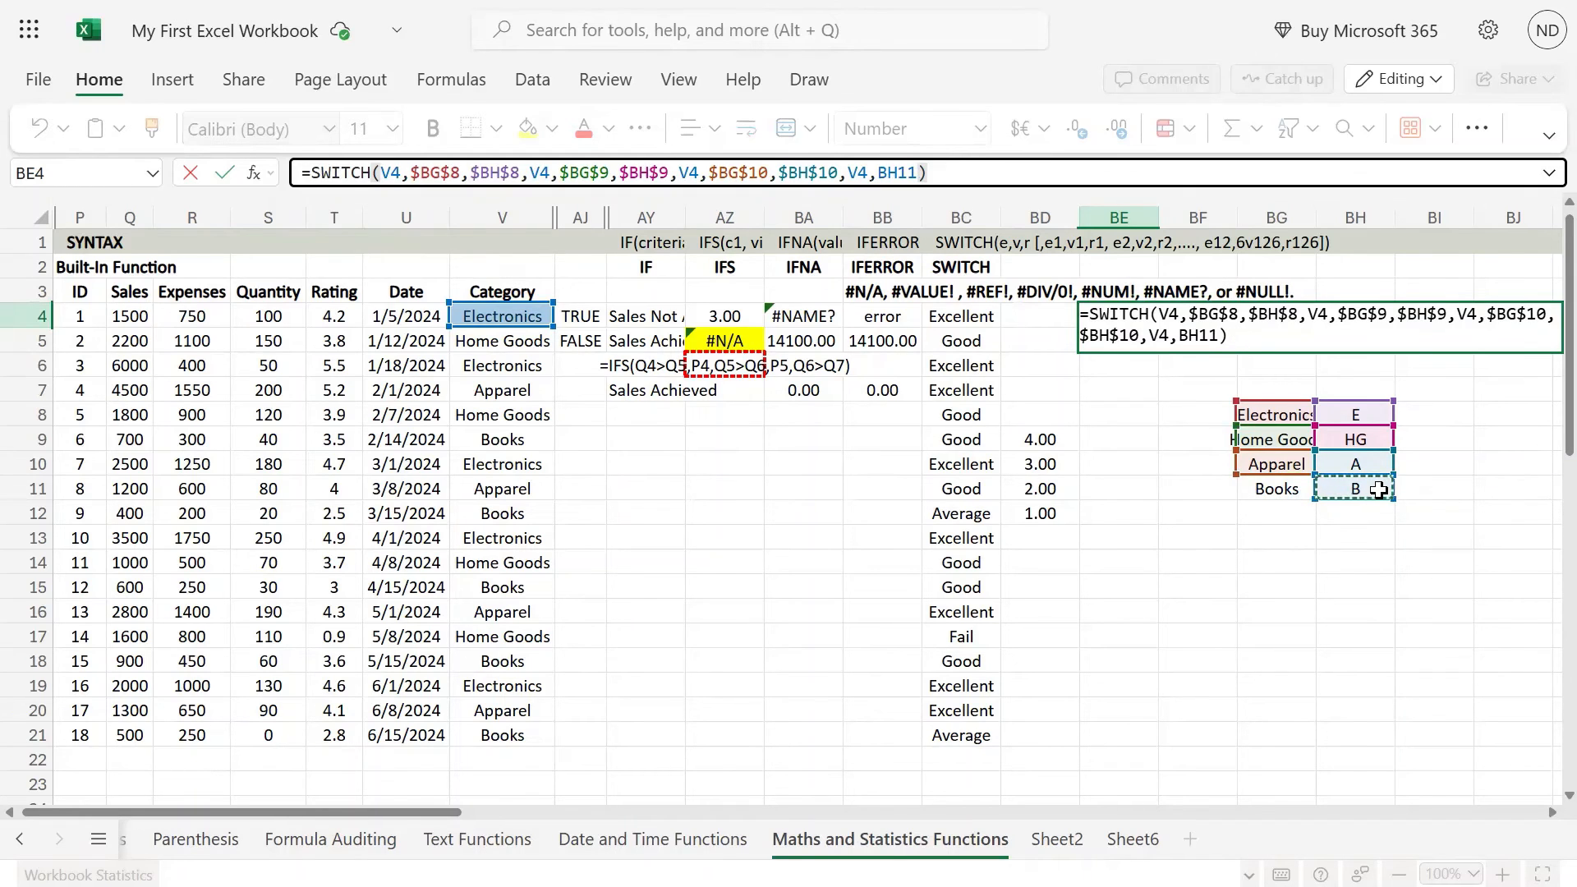
key("Left")
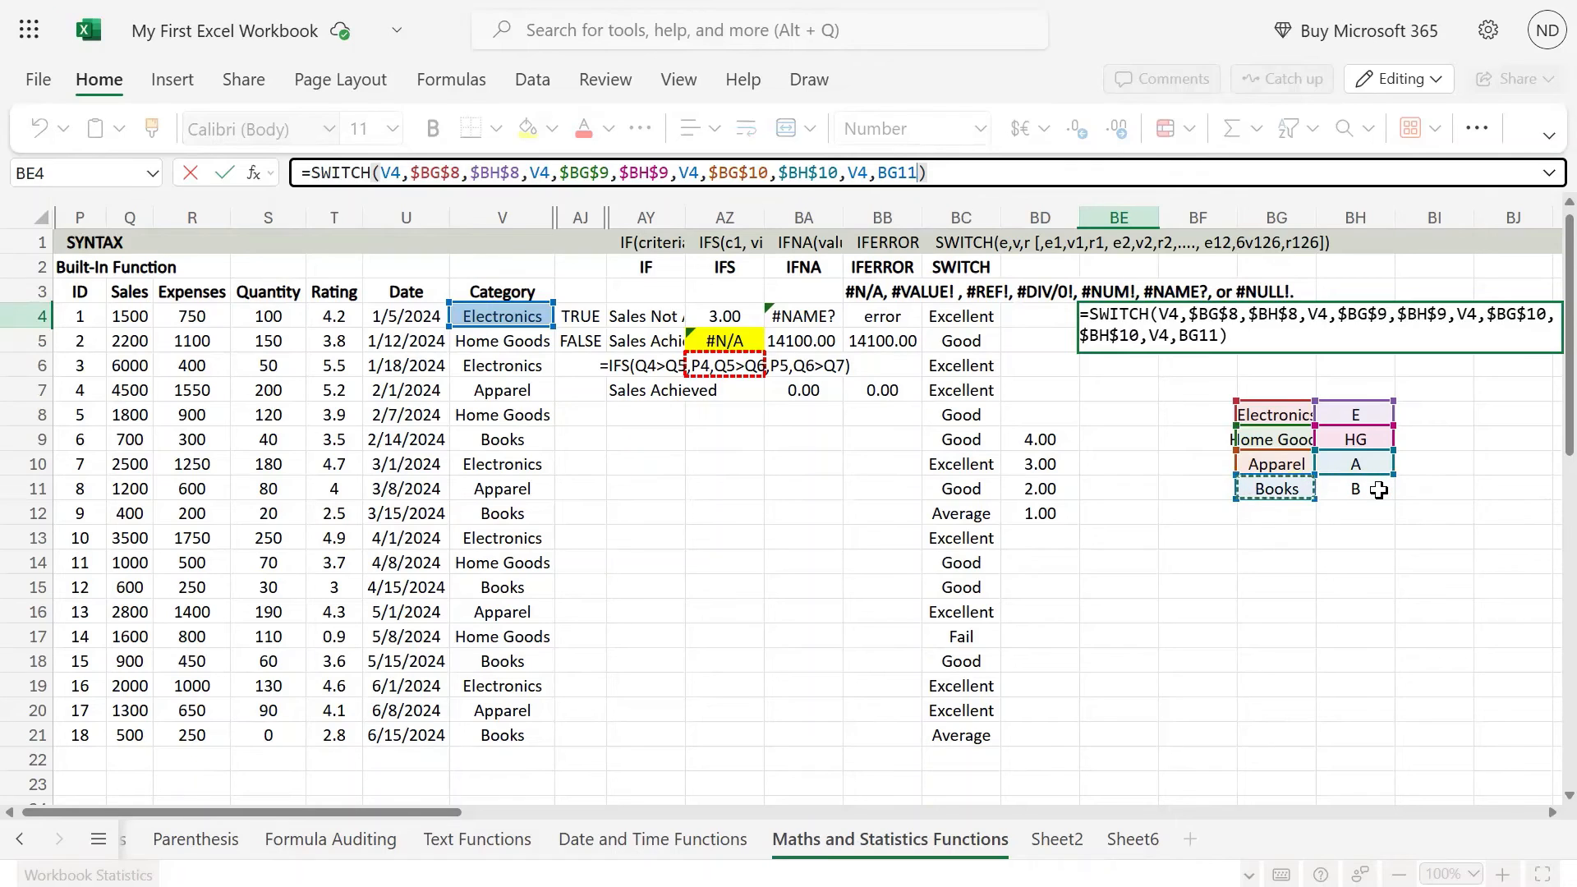
key("F4")
type(",")
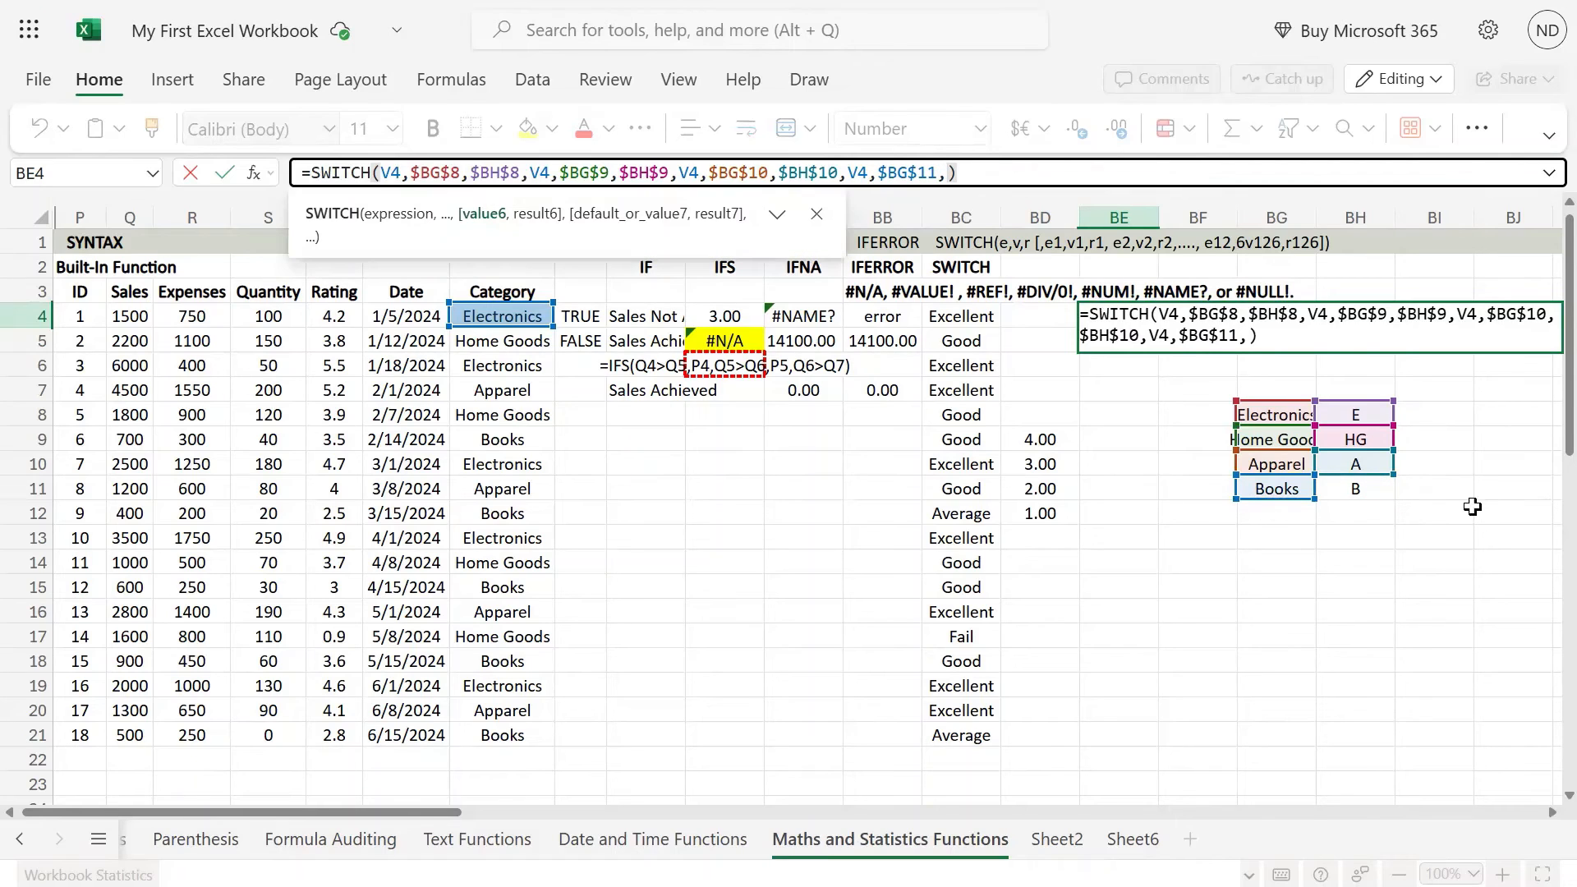
left_click(1363, 487)
key("F4")
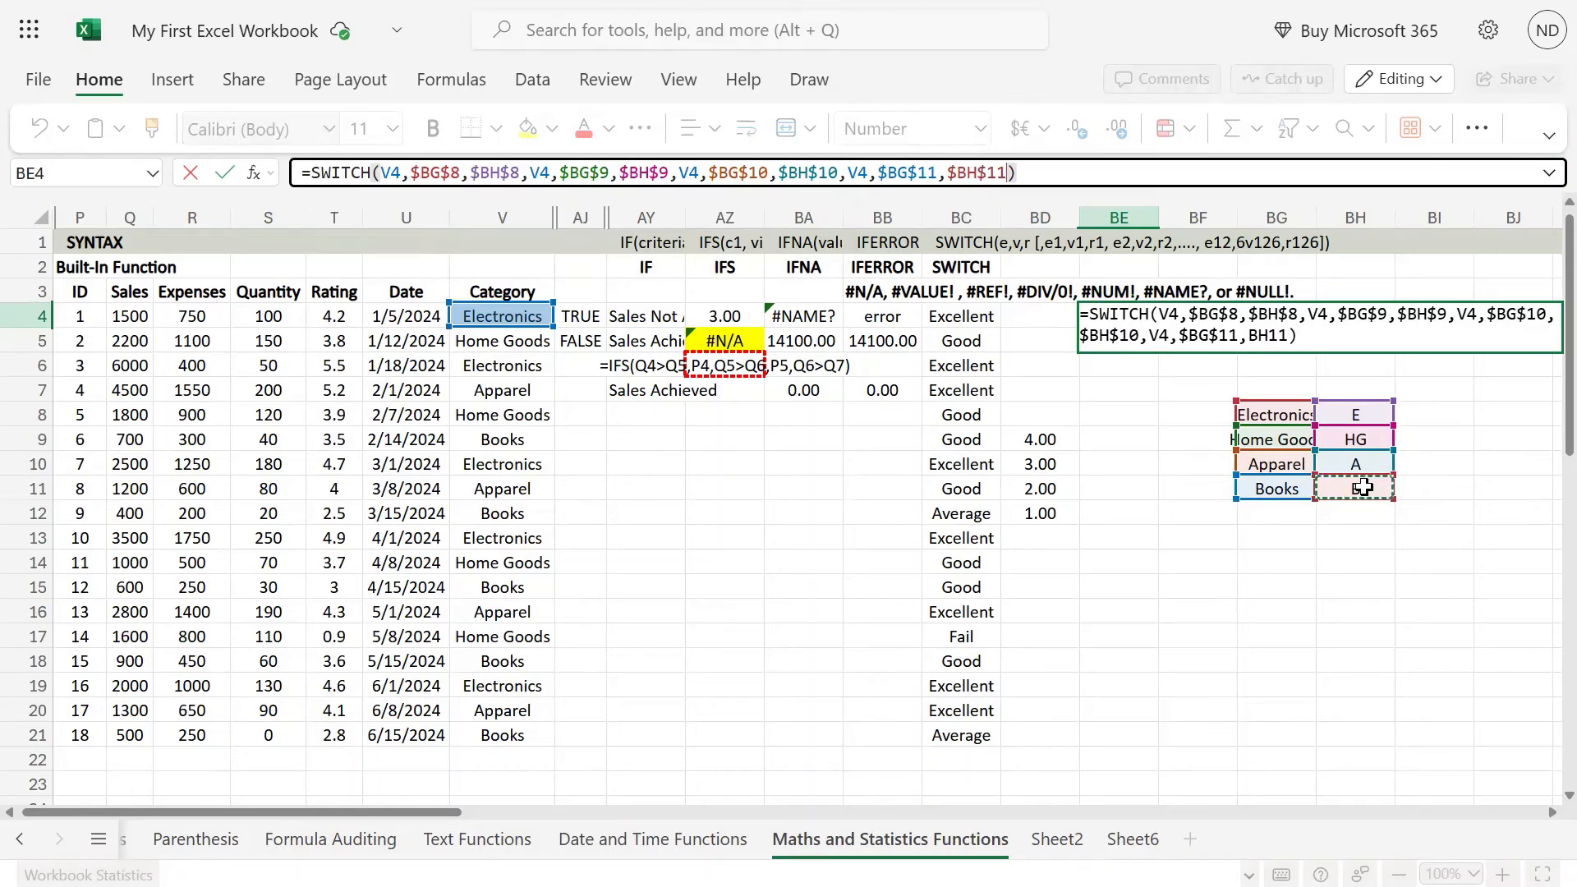
type(")")
key("ctrl+Return")
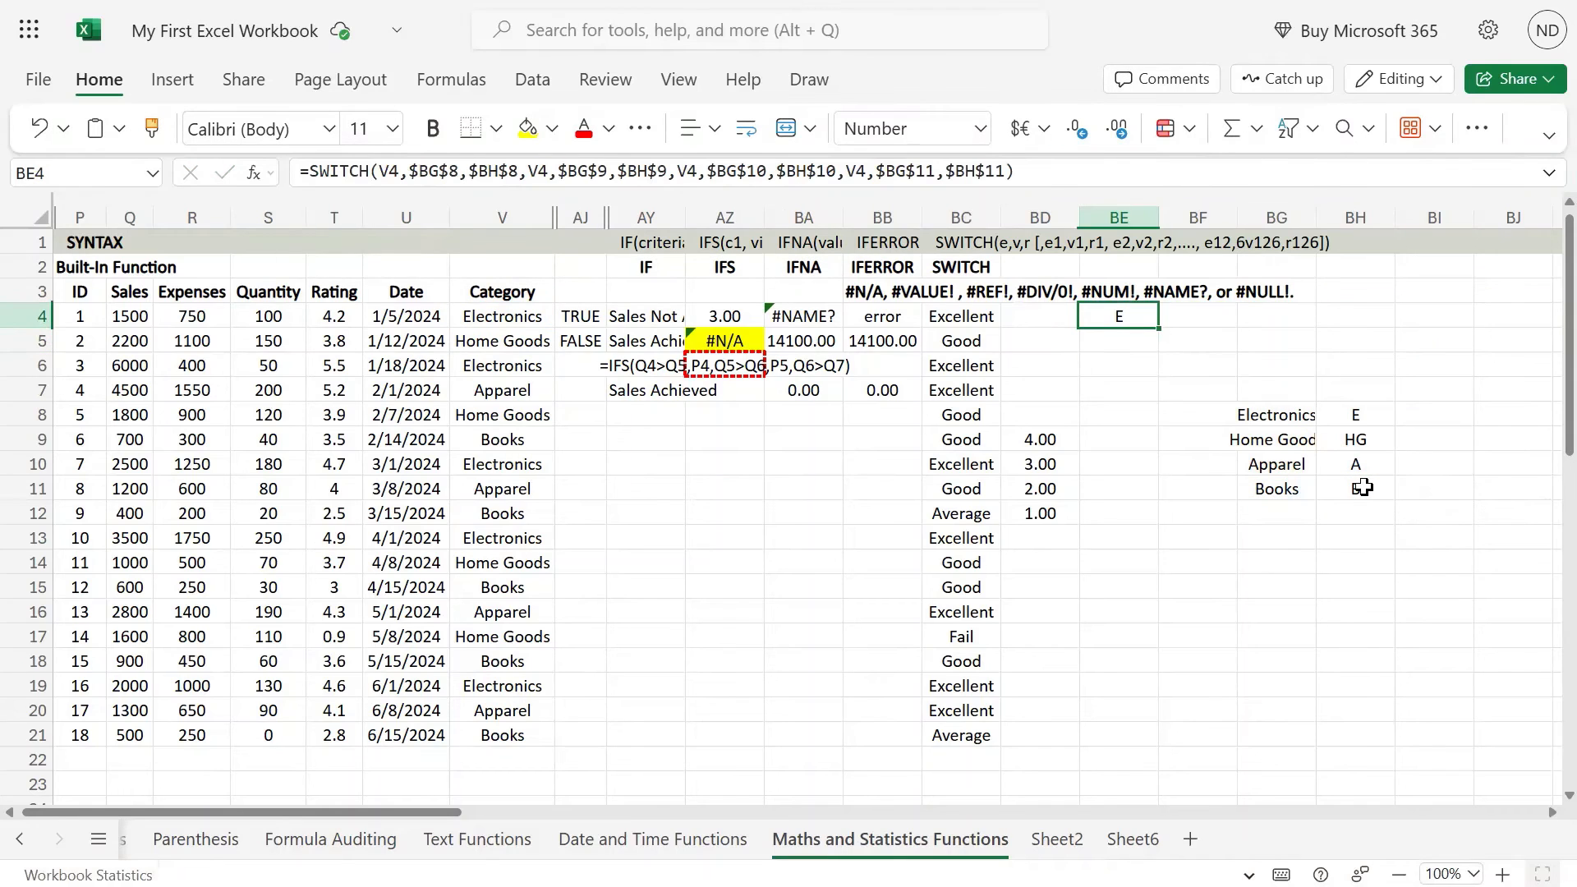
Step: Copy the SWITCH formula from BE4 down through BE9
key("ctrl+c")
key("shift+Down")
key("shift+Down")
key("shift+Down")
key("shift+Down")
key("shift+Down")
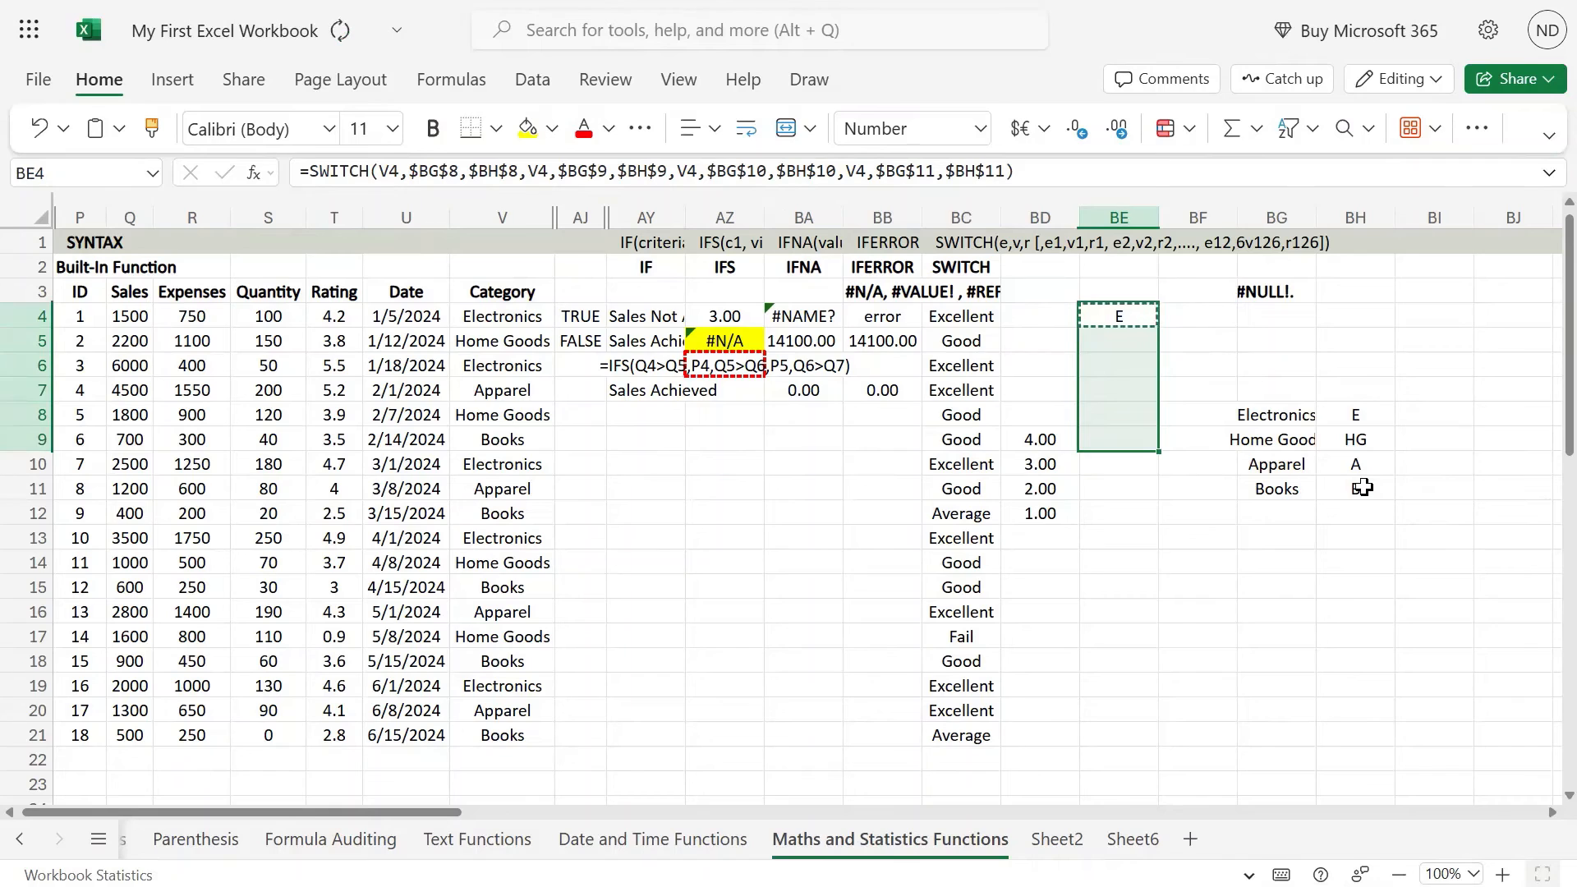
key("ctrl+v")
key("Down")
key("Down")
key("Down")
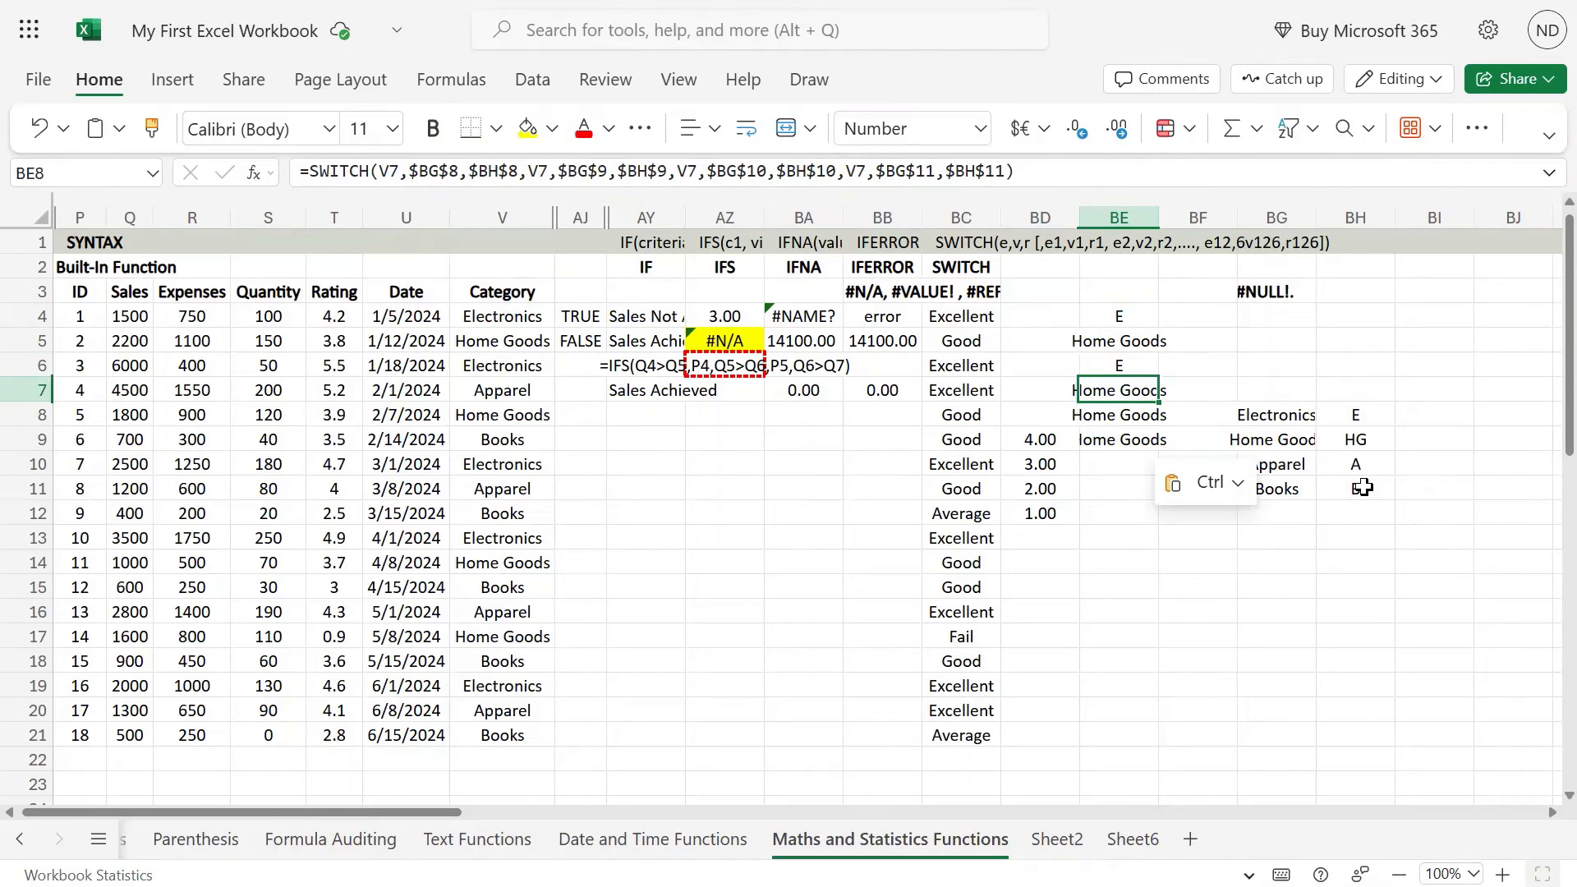
key("Up")
key("Up")
type("2")
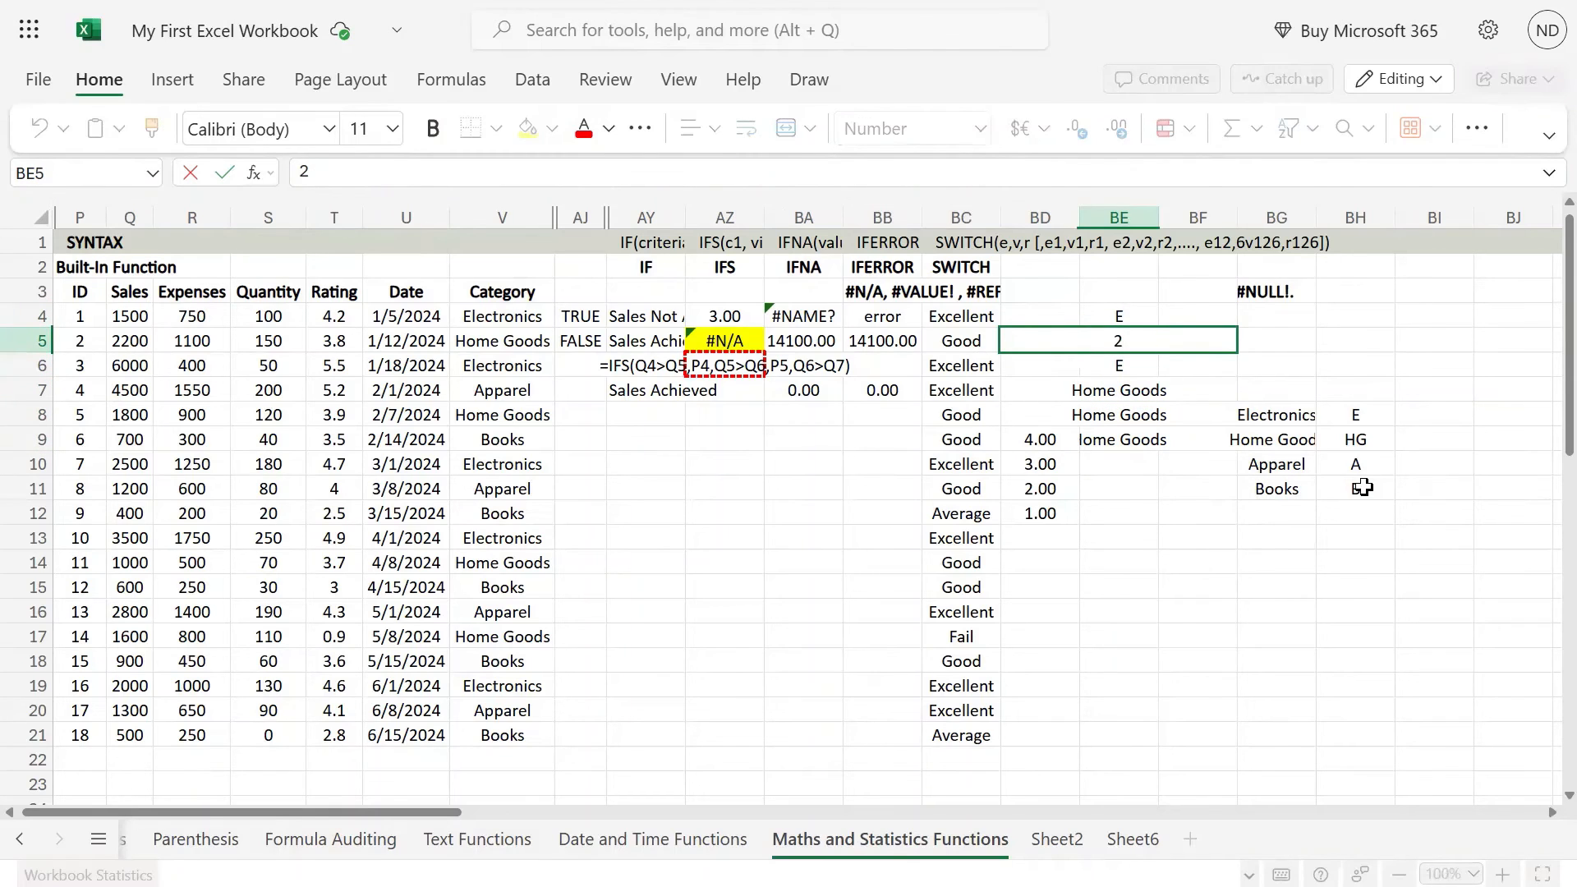
key("BackSpace")
type("`")
key("Up")
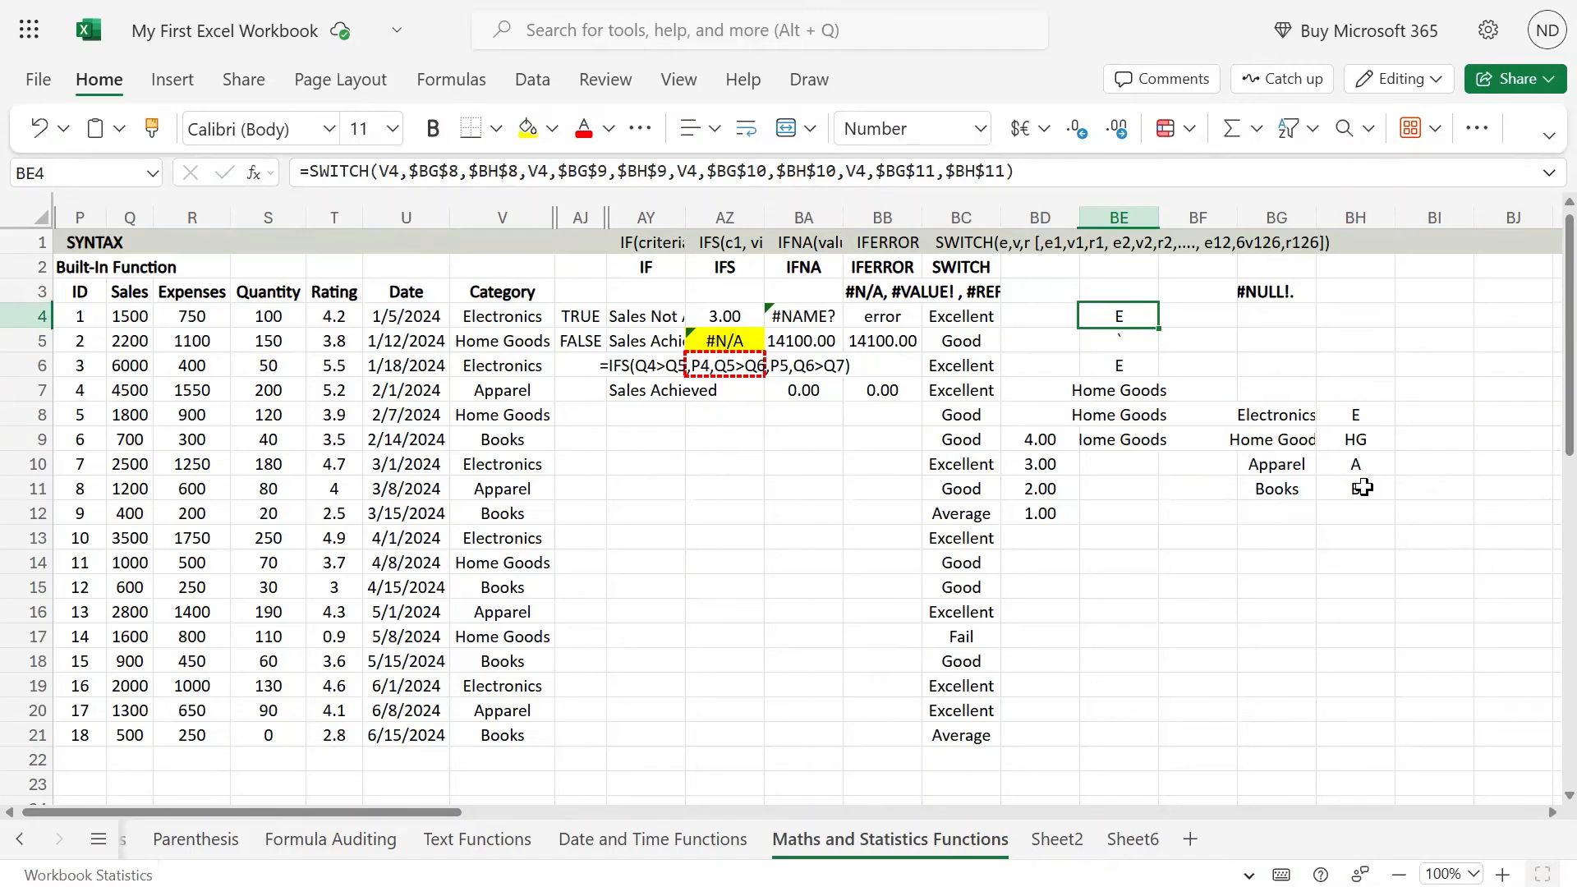
Step: Review the SWITCH formula in BE4, and copy it down the column through BE14
key("F2")
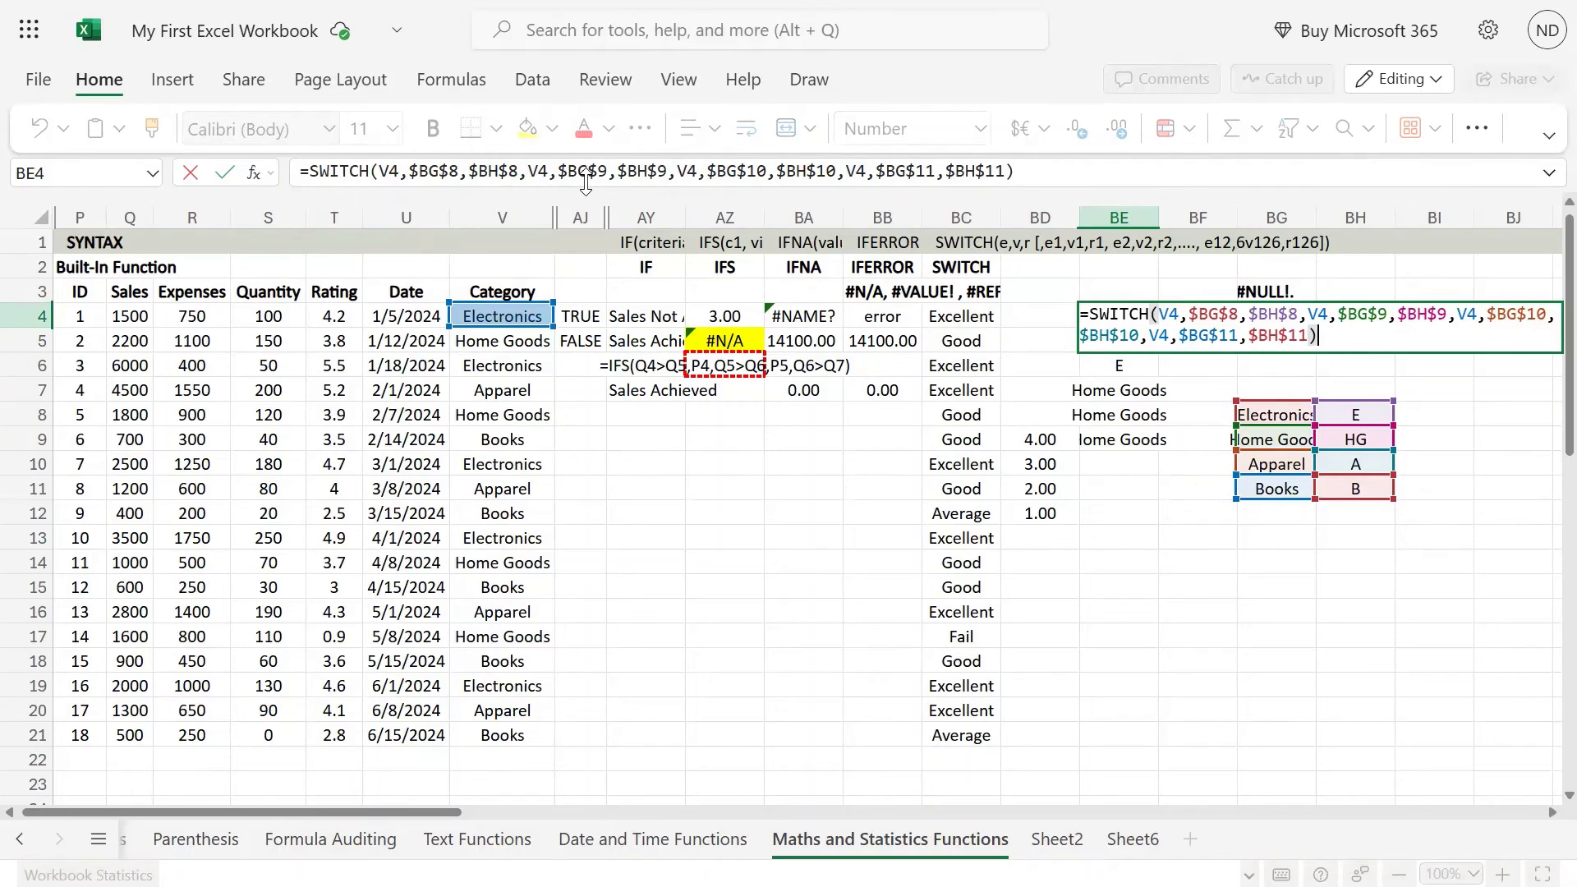
mouse_move(651, 177)
key("Return")
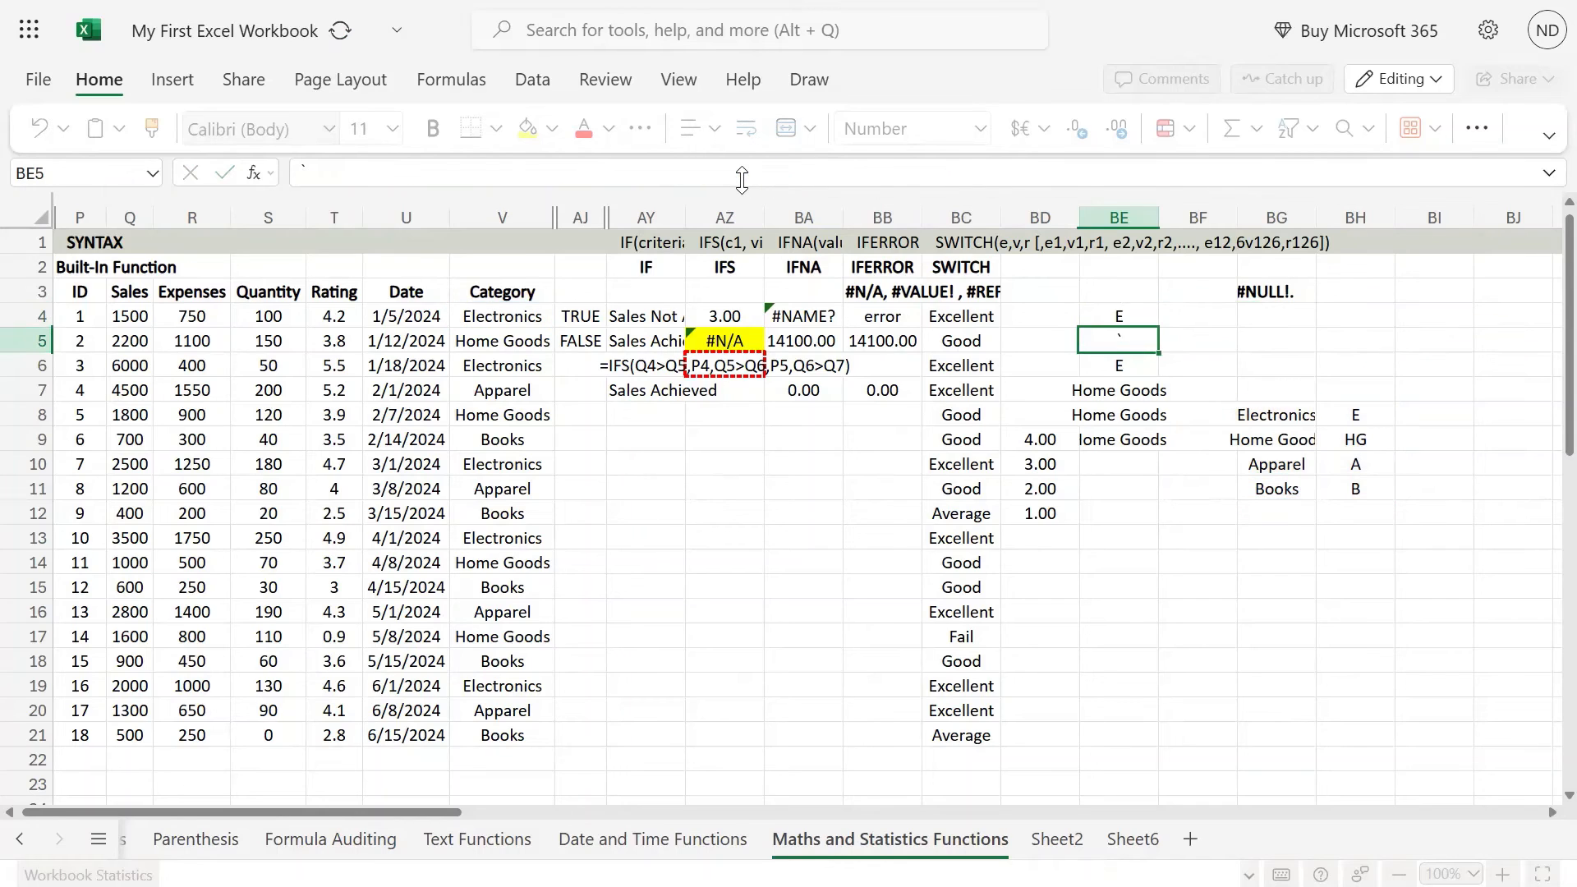
key("Up")
key("ctrl+c")
key("shift+Down")
key("shift+Down")
key("shift+Down")
key("shift+Down")
key("shift+Down")
key("shift+Down")
key("shift+Down")
key("shift+Down")
key("shift+Down")
key("shift+Down")
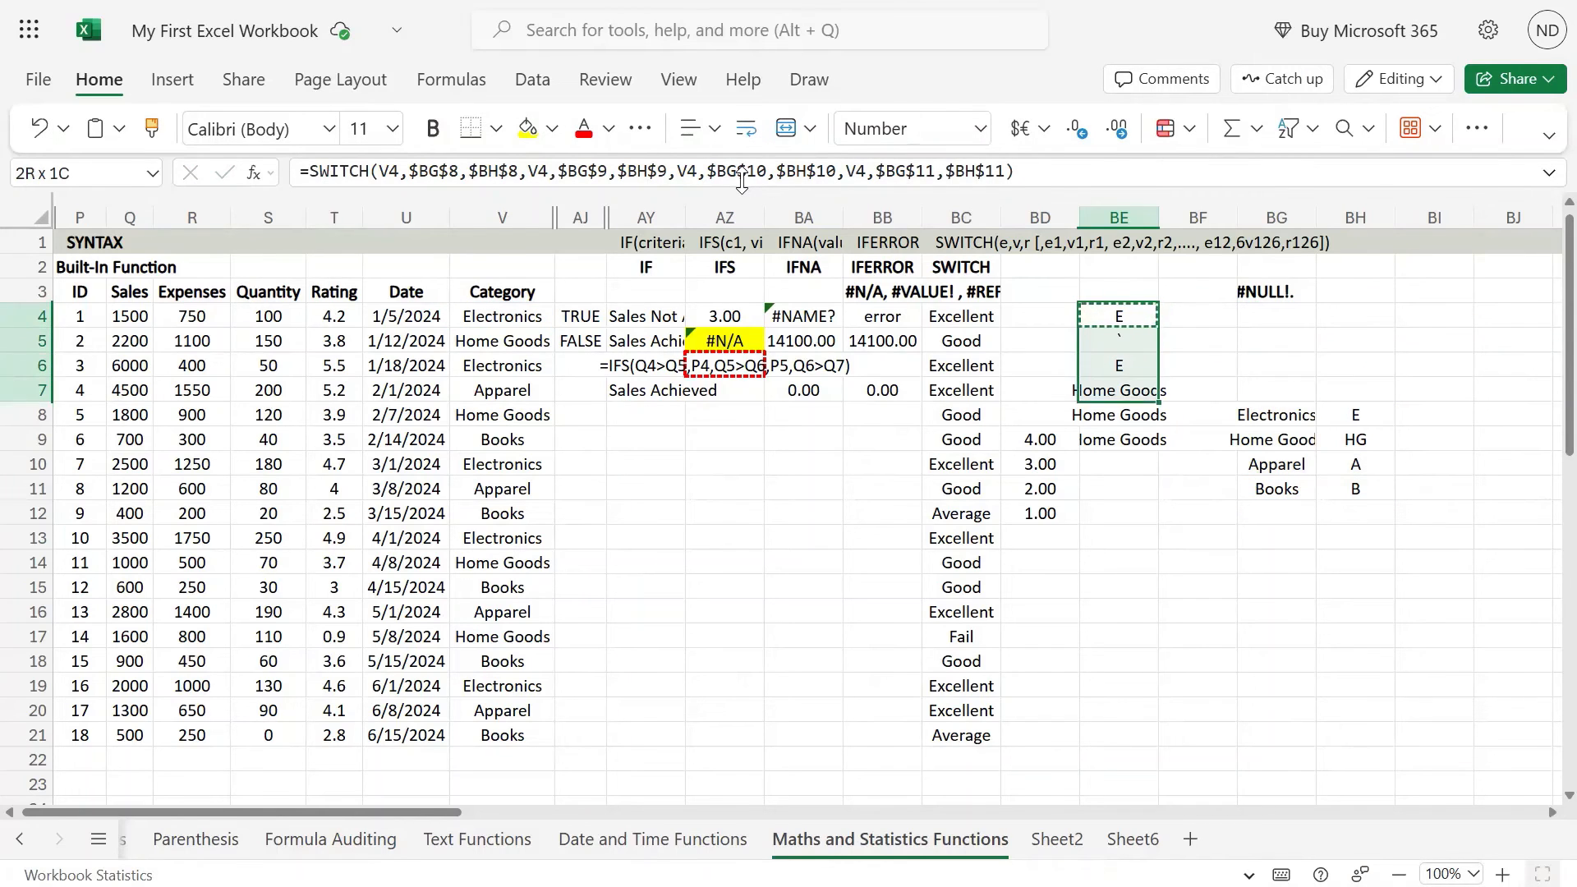
key("ctrl+v")
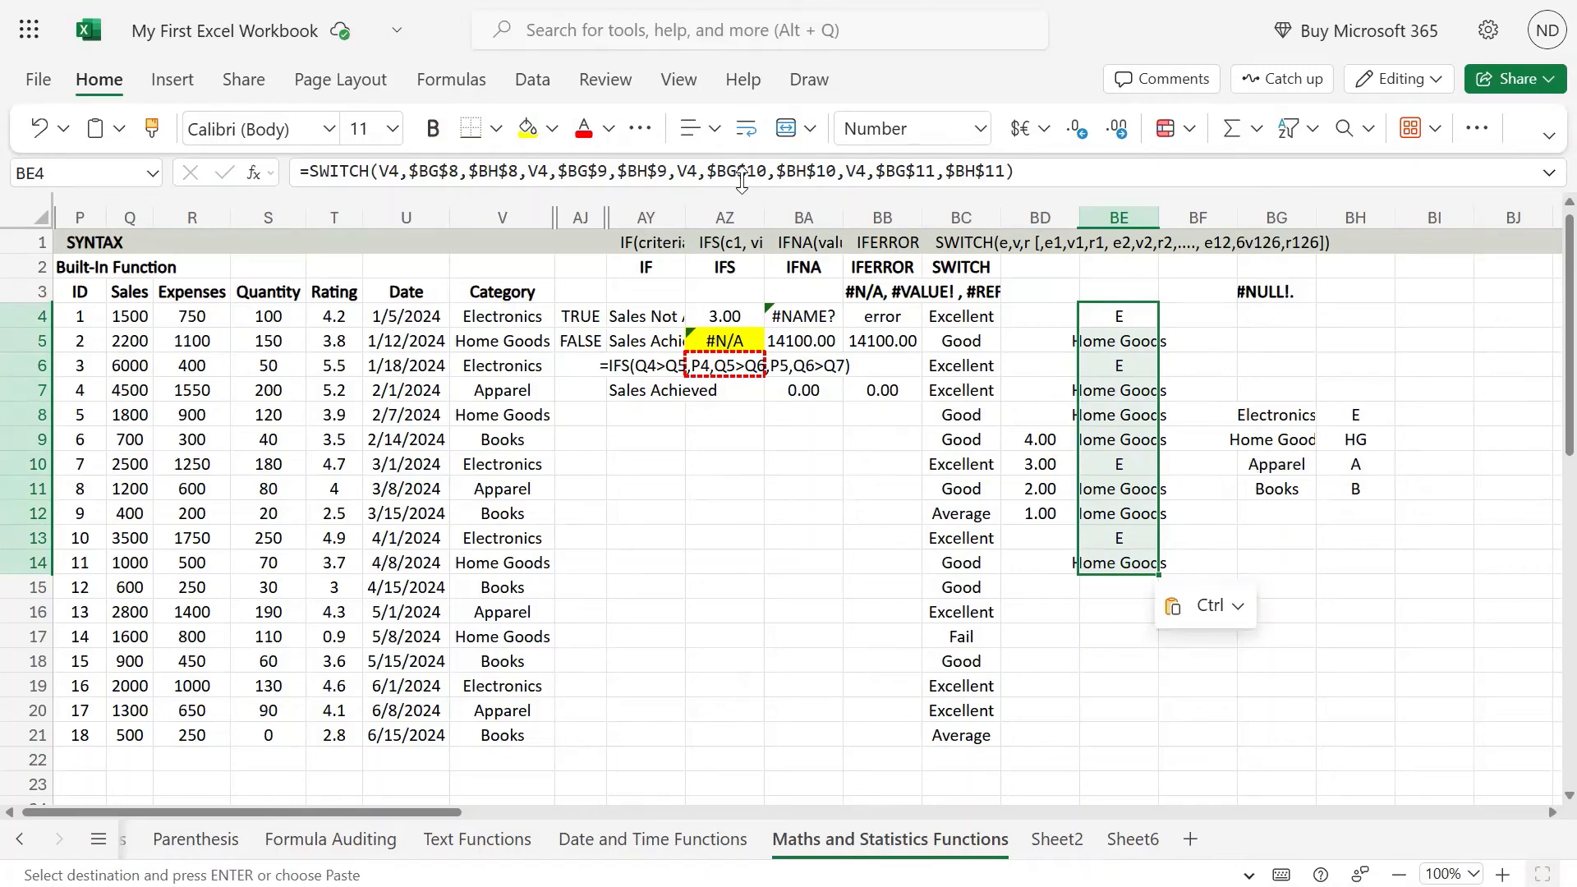
Step: Check the arguments of the copied SWITCH formulas in the cells below BE4
key("Down")
key("Down")
key("Down")
key("Down")
key("Up")
key("Up")
key("Up")
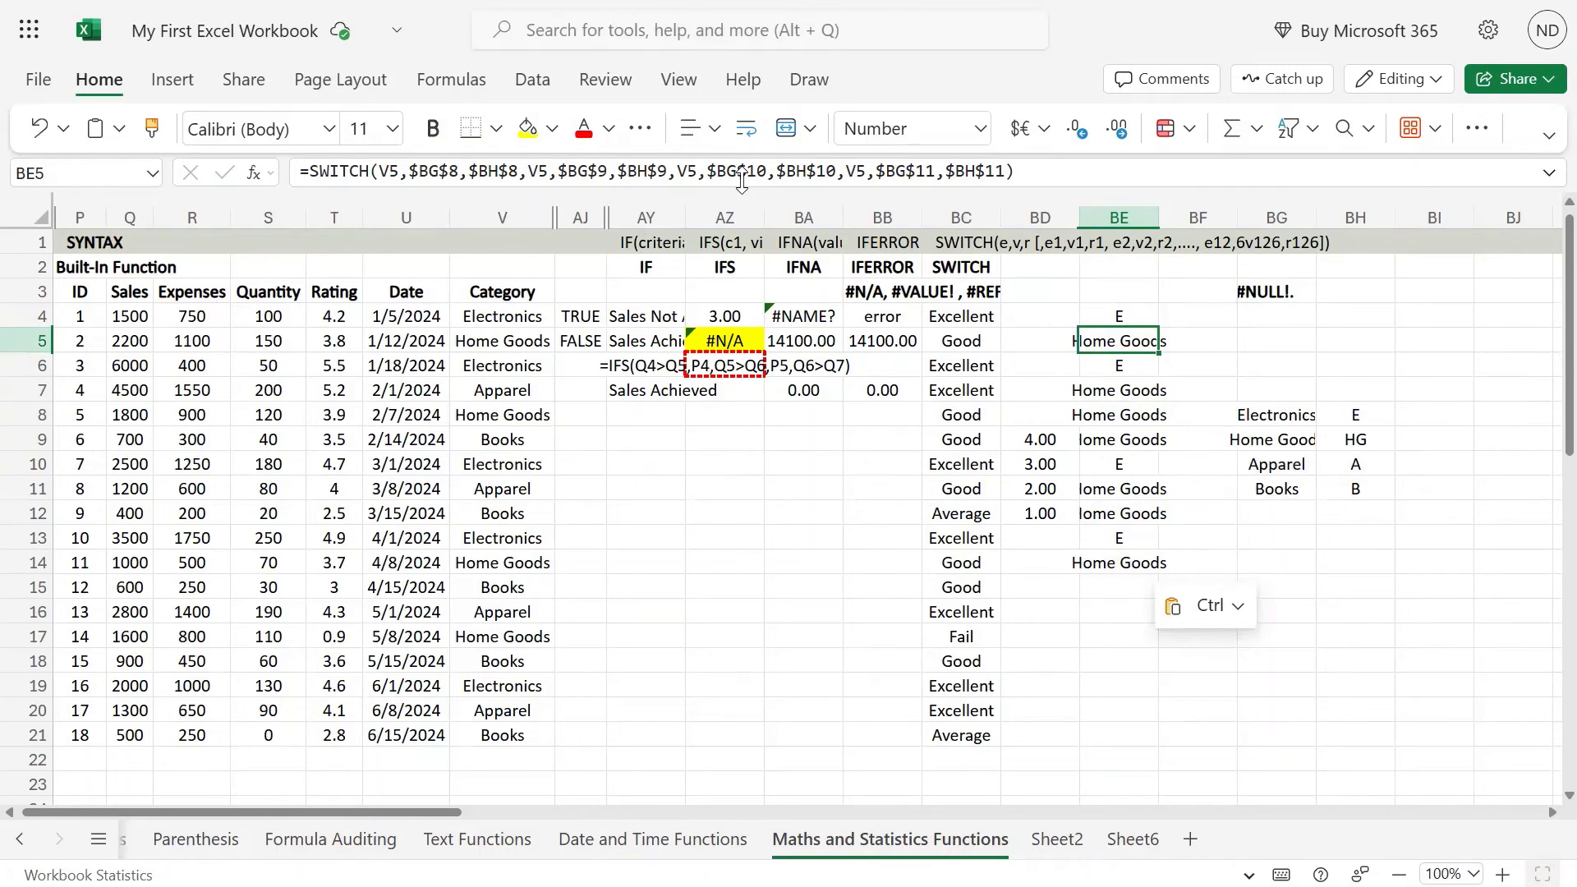
key("Up")
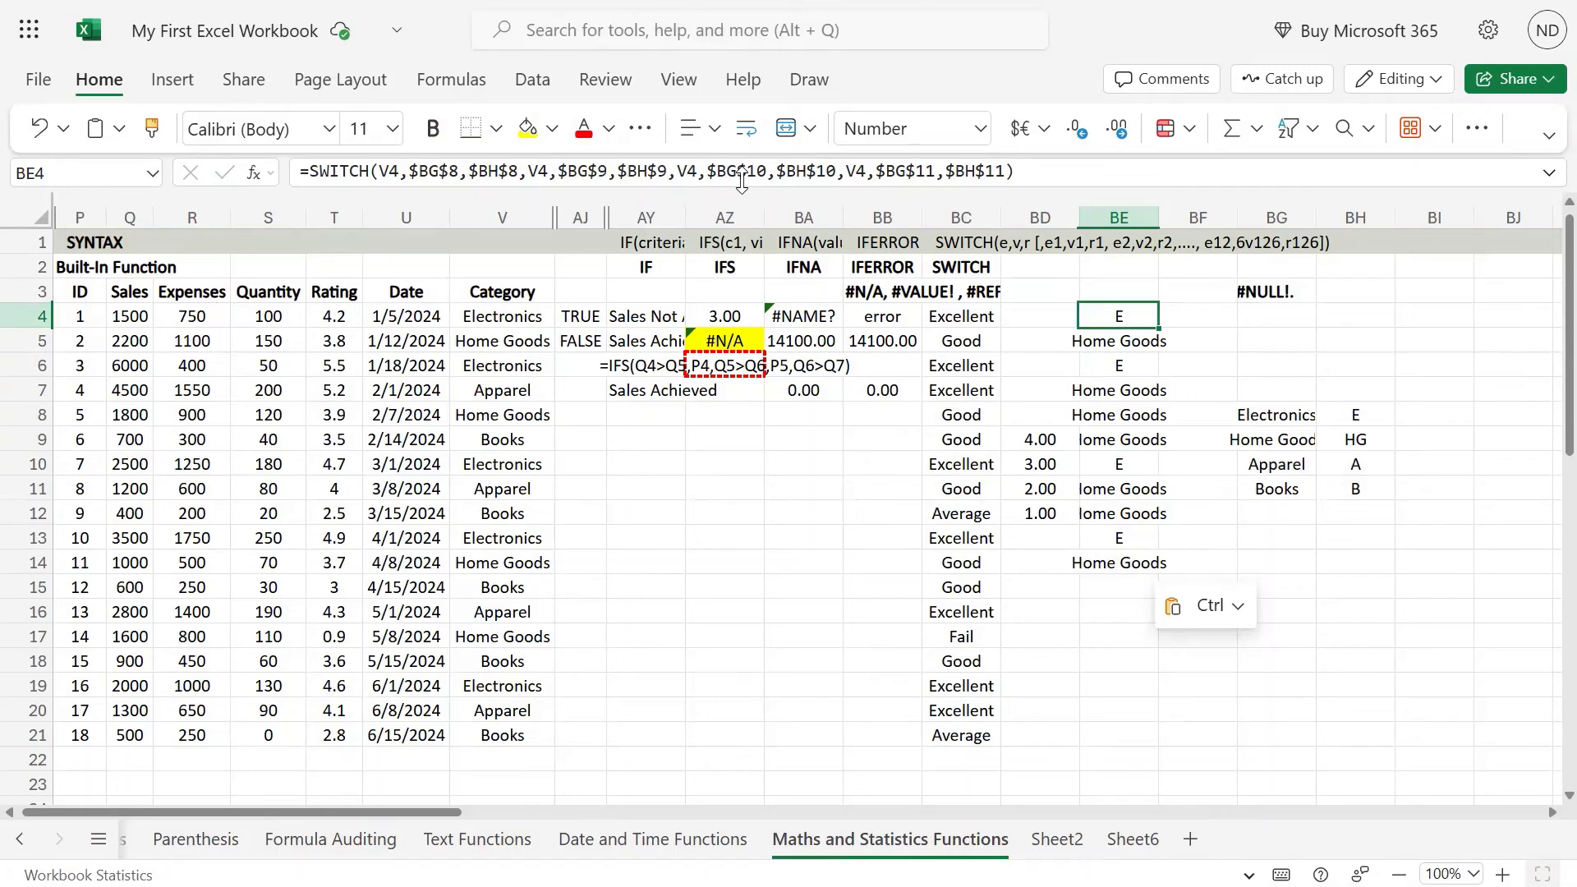
Step: Remove the repeated V4 argument before $BG$9 from the BE4 formula
key("F2")
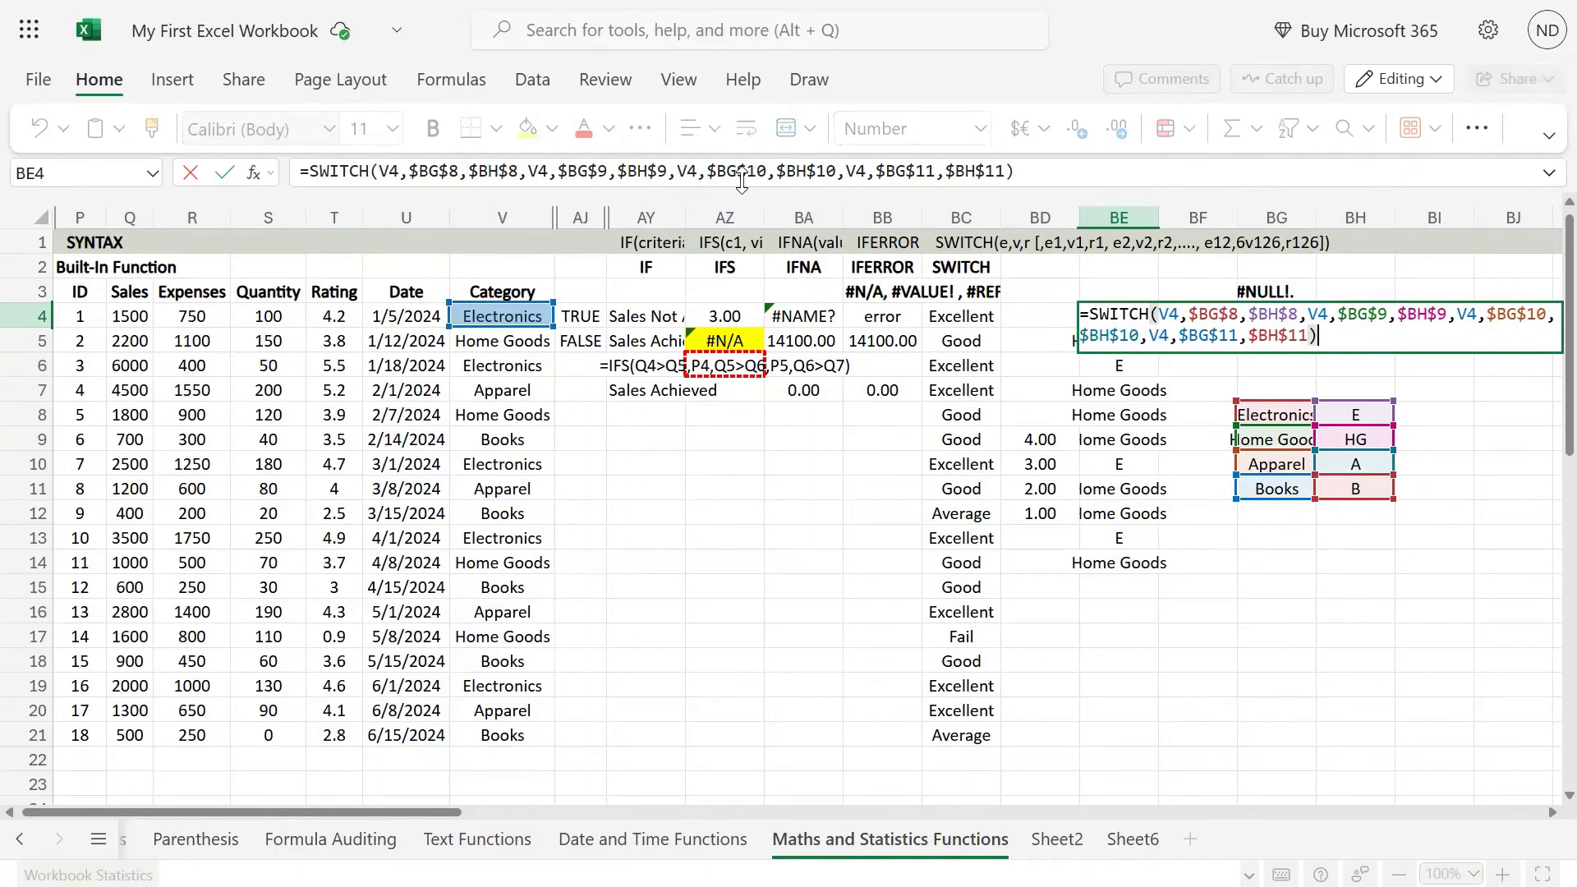
left_click(527, 172)
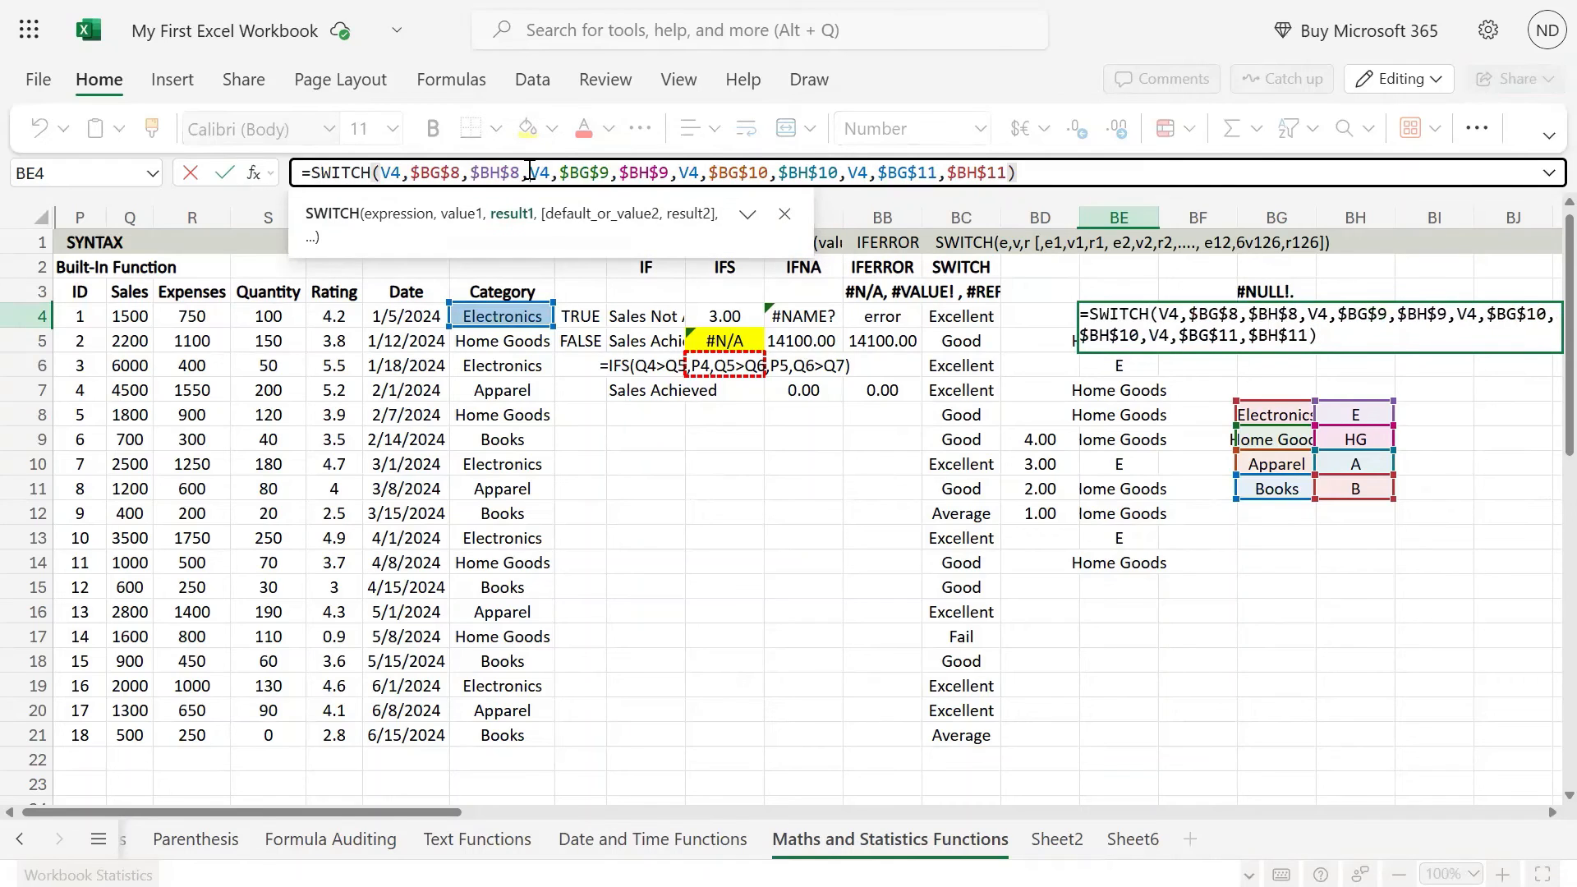
key("shift+Right")
key("shift+Right")
key("shift+Right")
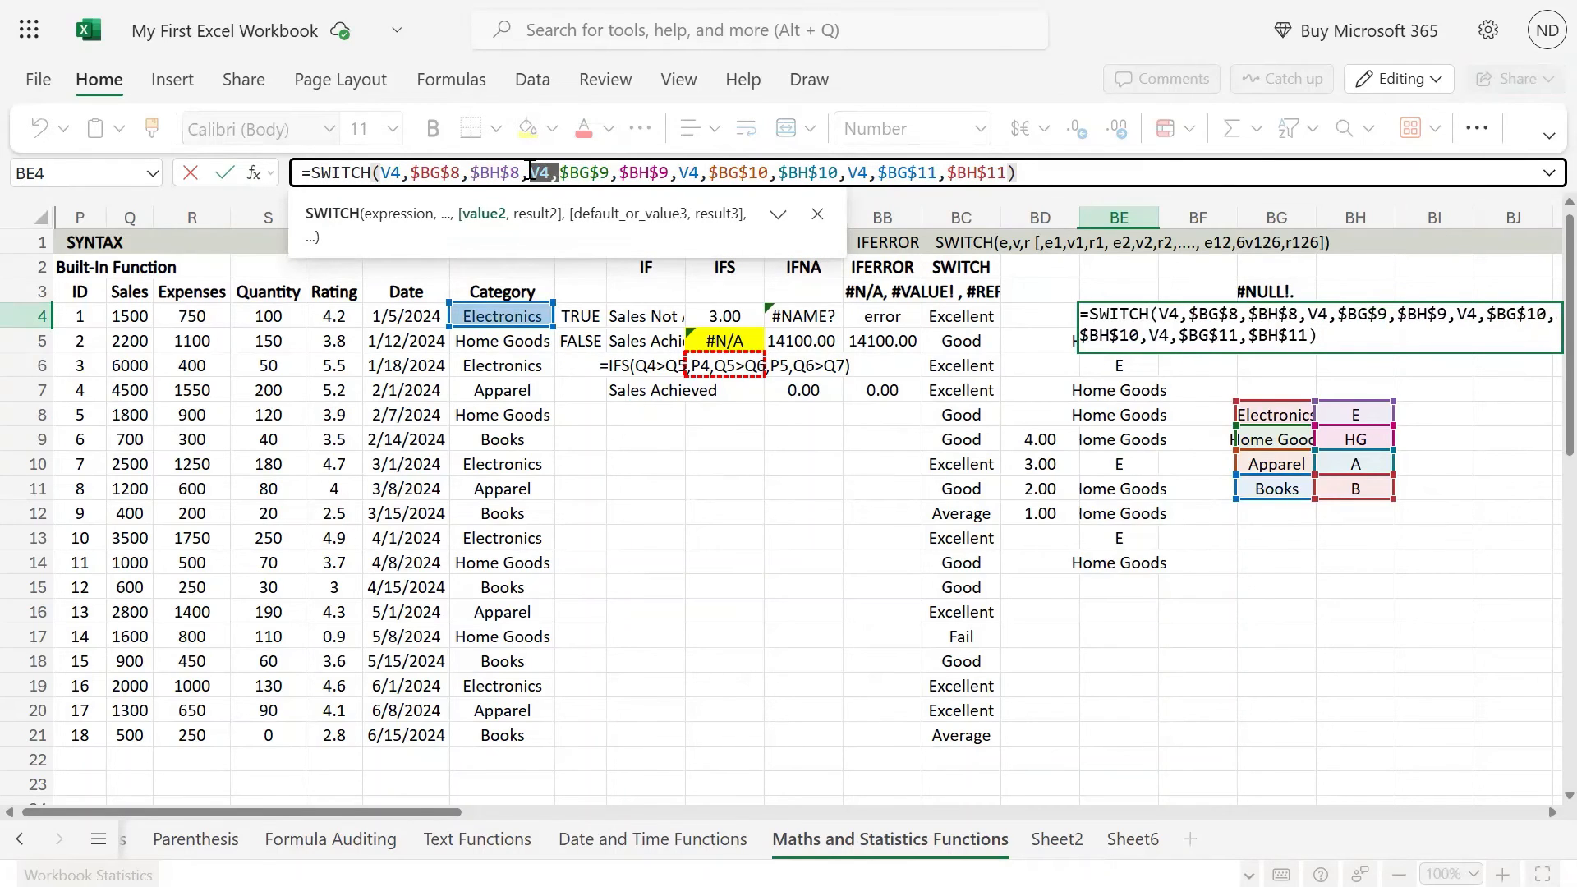
key("BackSpace")
Step: Remove the repeated V4 argument before $BG$10 from the BE4 formula
key("Right")
key("Right")
key("Right")
key("Right")
key("Right")
key("Right")
key("Right")
key("Right")
key("Right")
key("Right")
key("Right")
key("Right")
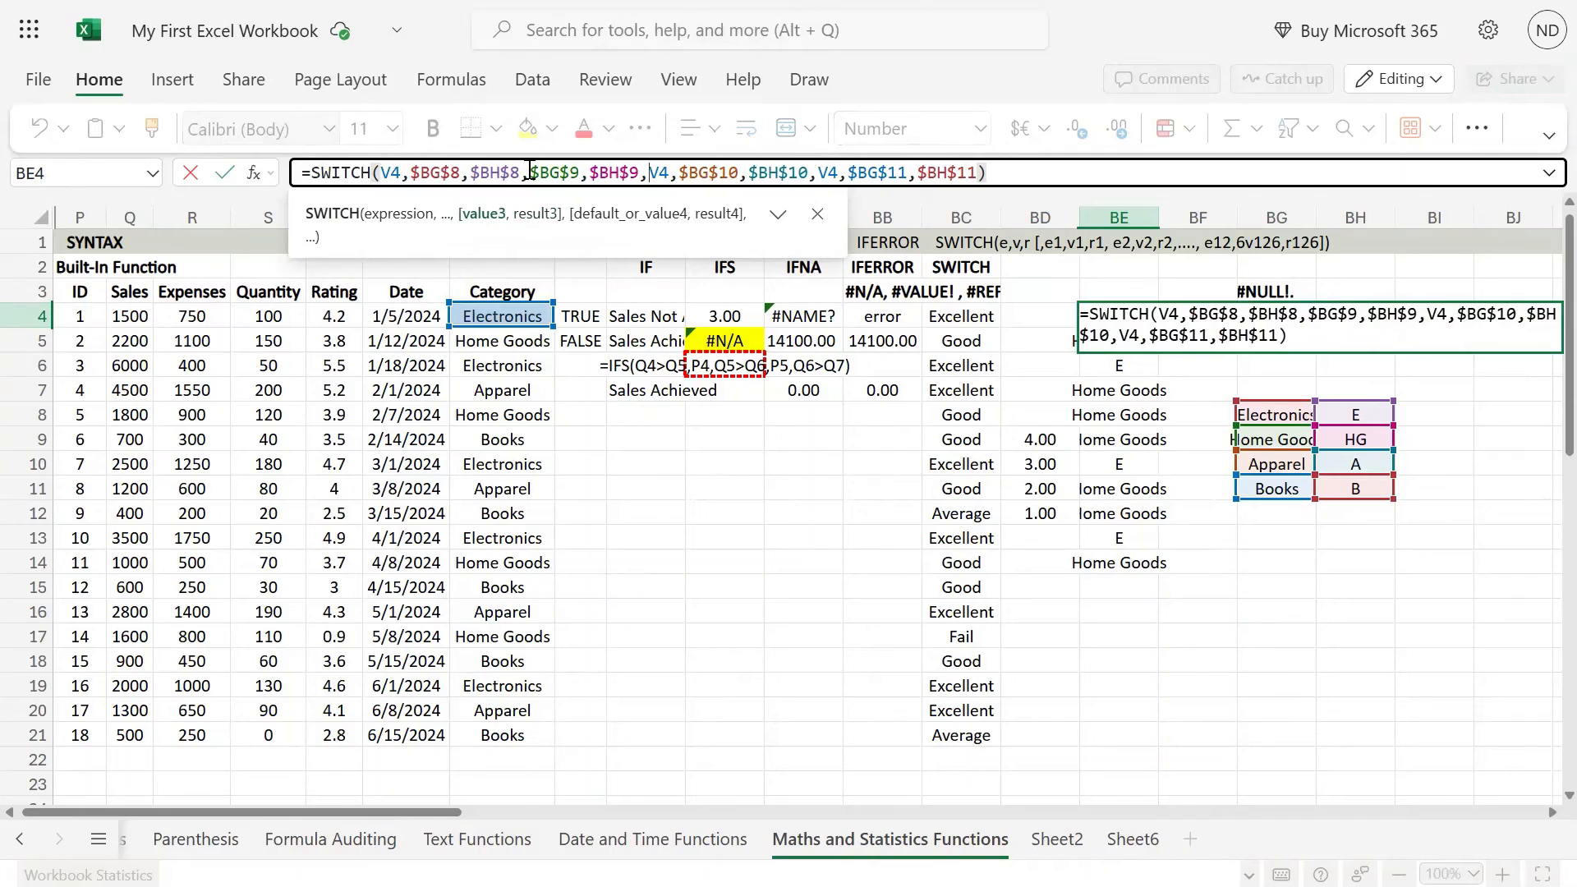
key("shift+Right")
key("shift+Right")
key("shift+Right")
key("BackSpace")
Step: Remove the repeated V4 argument before $BG$11 and enter BE4 as =SWITCH(V4,$BG$8,$BH$8,$BG$9,$BH$9,$BG$10,$BH$10,$BG$11,$BH$11)
key("Right")
key("Right")
key("Right")
key("Right")
key("Right")
key("Right")
key("Right")
key("Right")
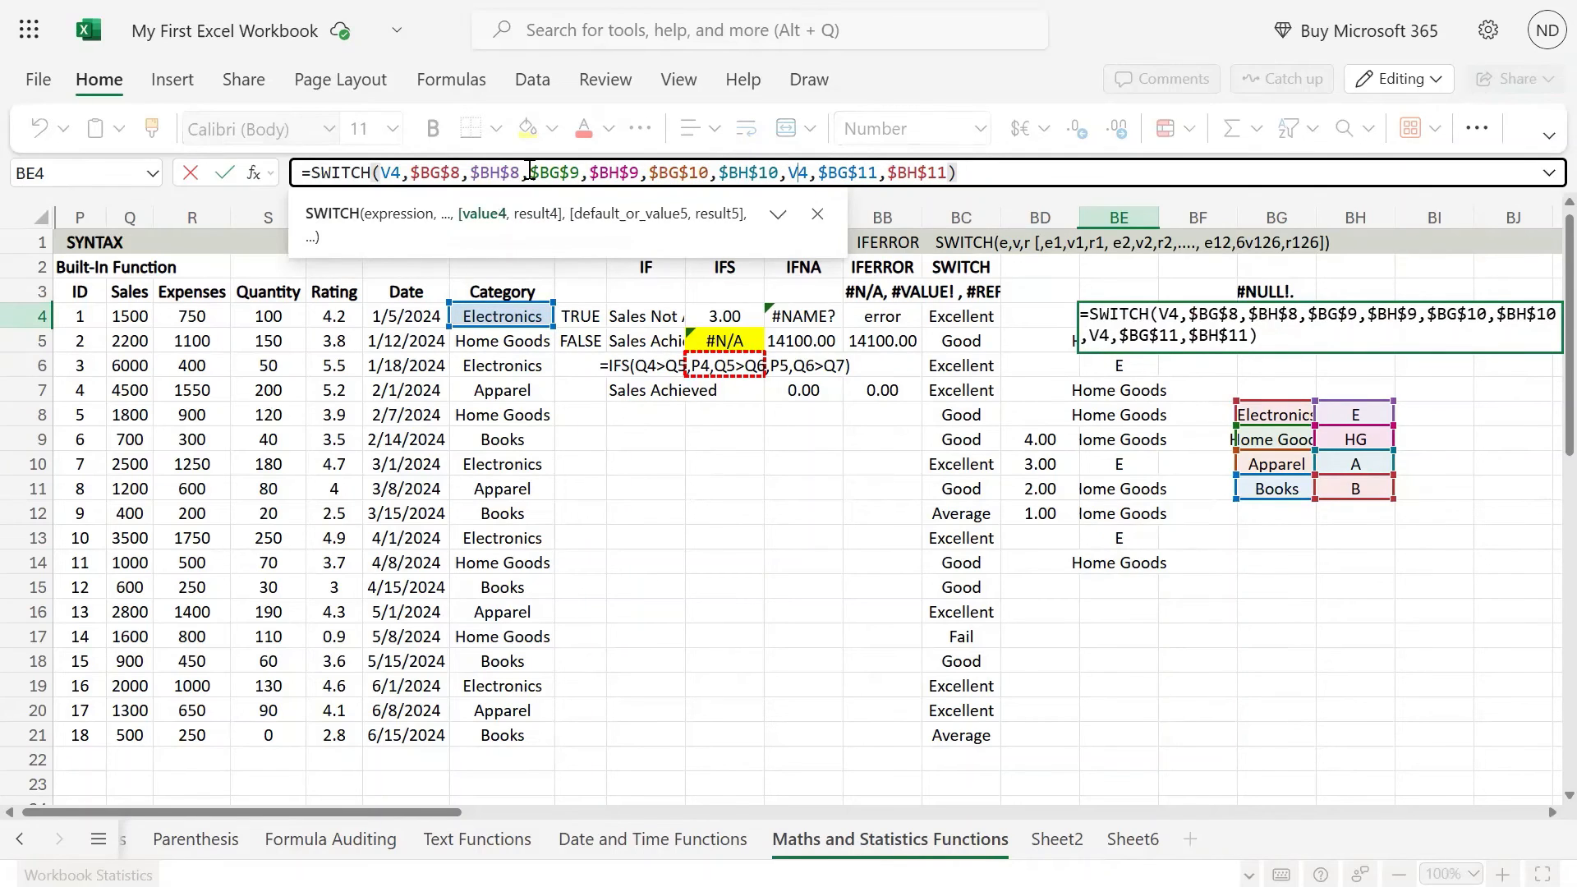
key("shift+Right")
key("shift+Right")
key("shift+Right")
key("BackSpace")
key("Return")
key("Up")
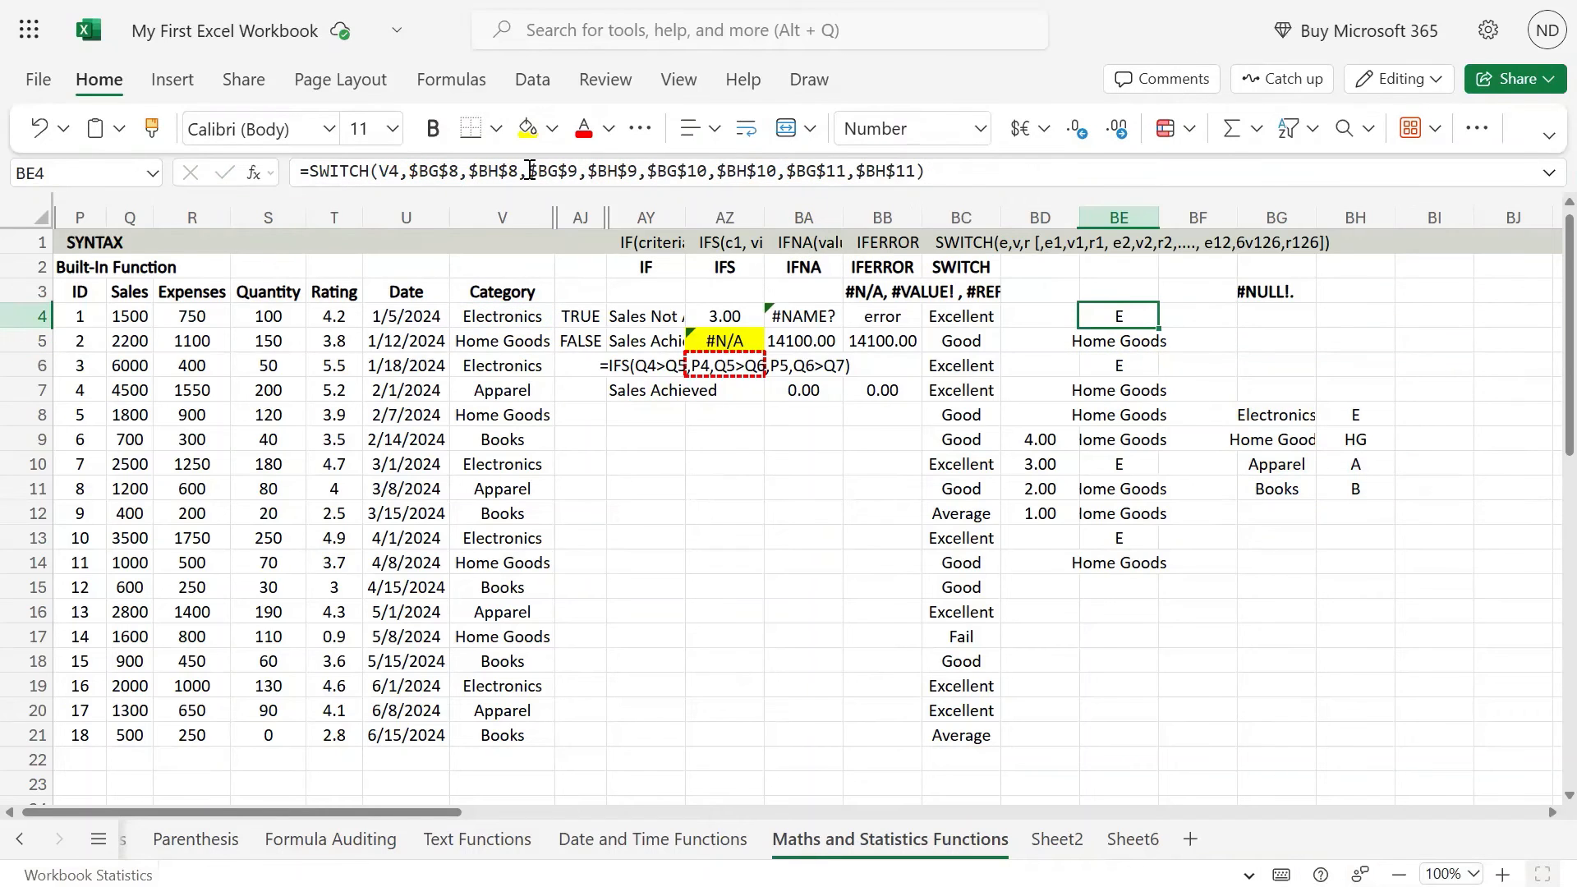
Step: Copy the corrected SWITCH formula from BE4 down through BE21
key("ctrl+c")
key("Down")
key("ctrl+v")
key("Up")
key("ctrl+shift+Down")
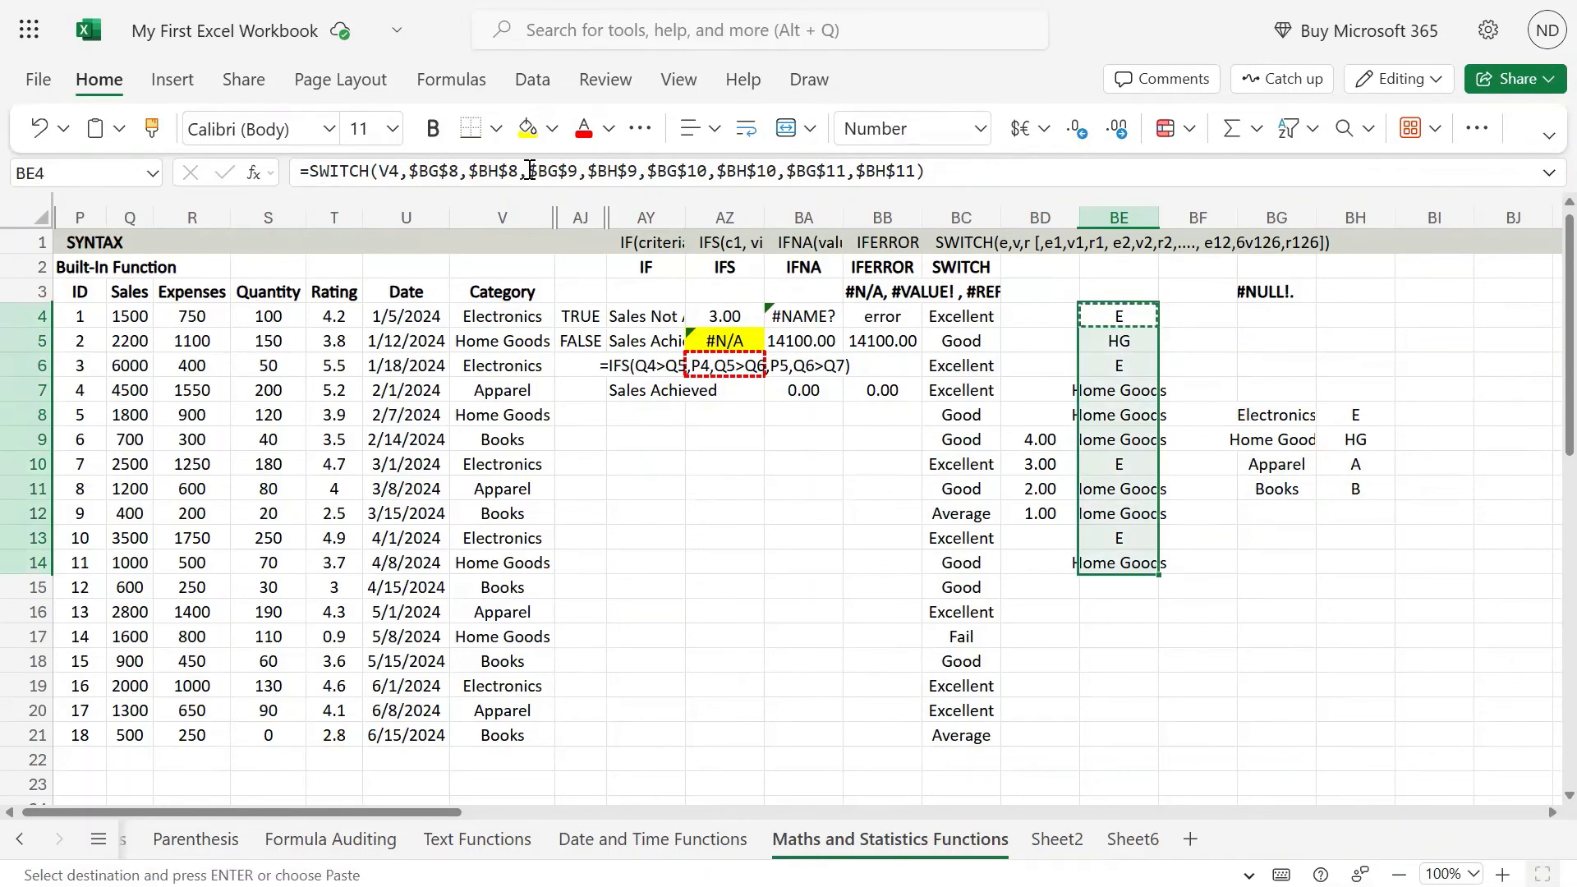
key("shift+Down")
key("shift+Down")
key("shift+Down")
key("shift+Down")
key("shift+Down")
key("shift+Down")
key("shift+Down")
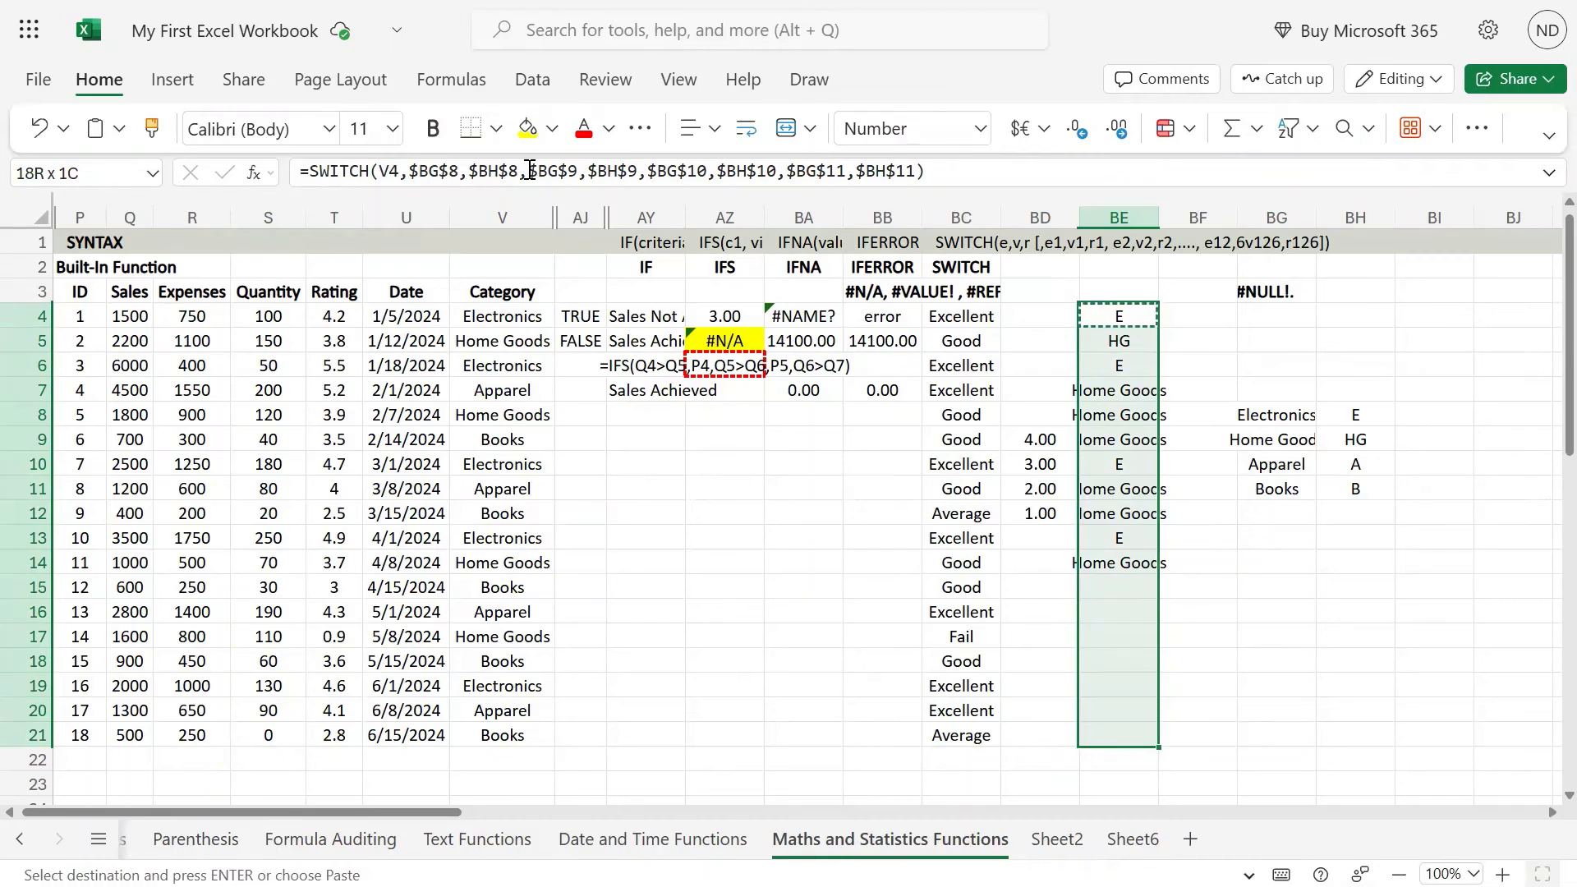
key("ctrl+v")
Step: Check the SWITCH formulas in BE4 and BE5 and compare them with the neighbouring formulas in row 4
key("Up")
key("Down")
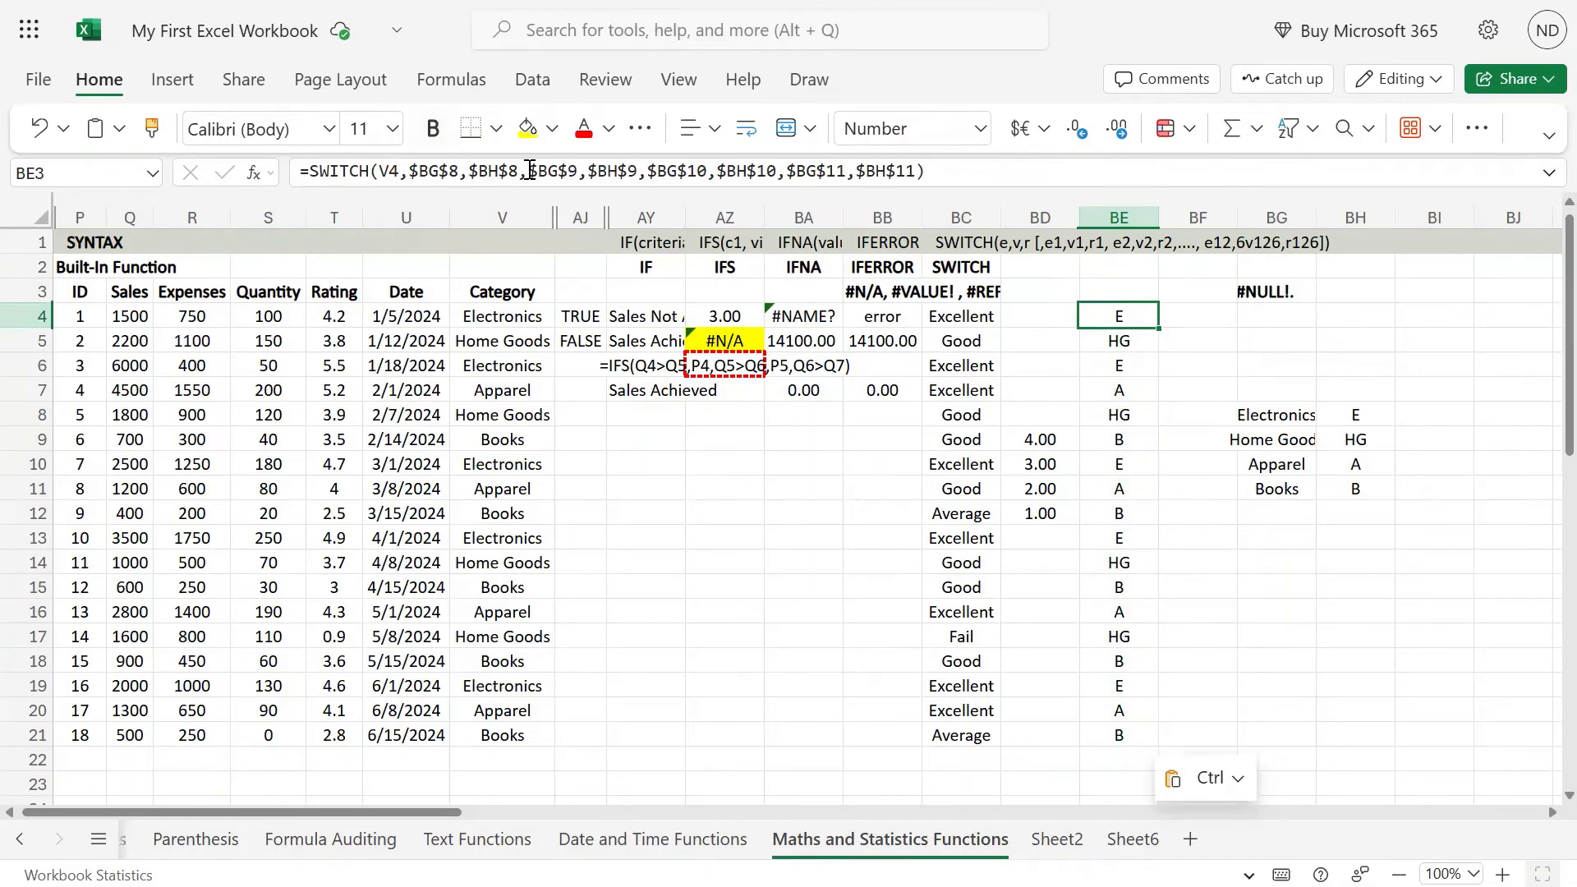
key("Down")
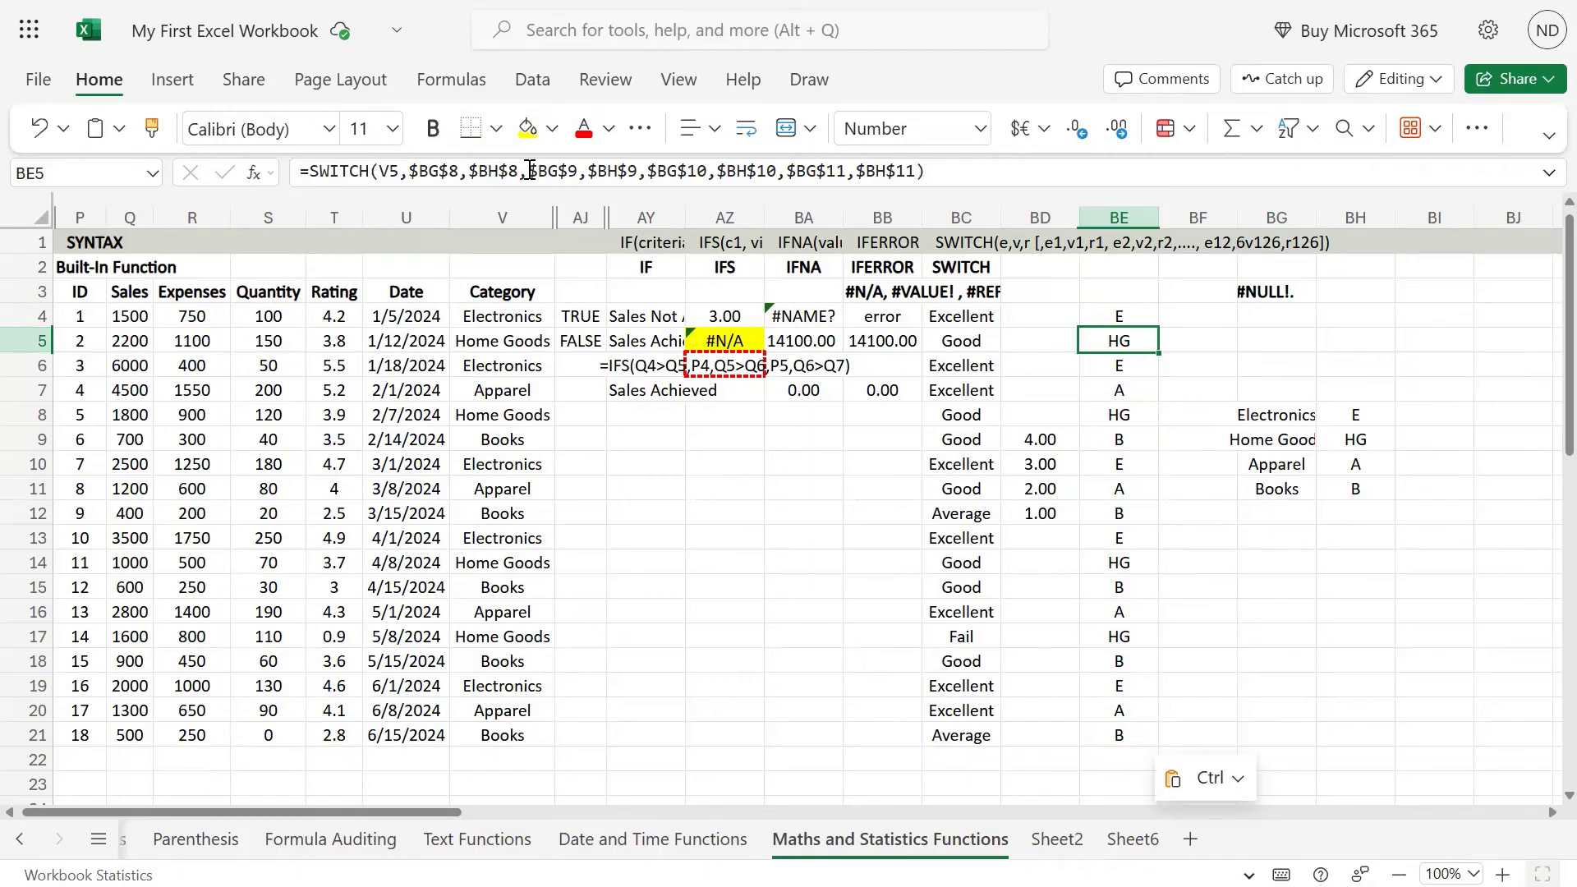
key("Up")
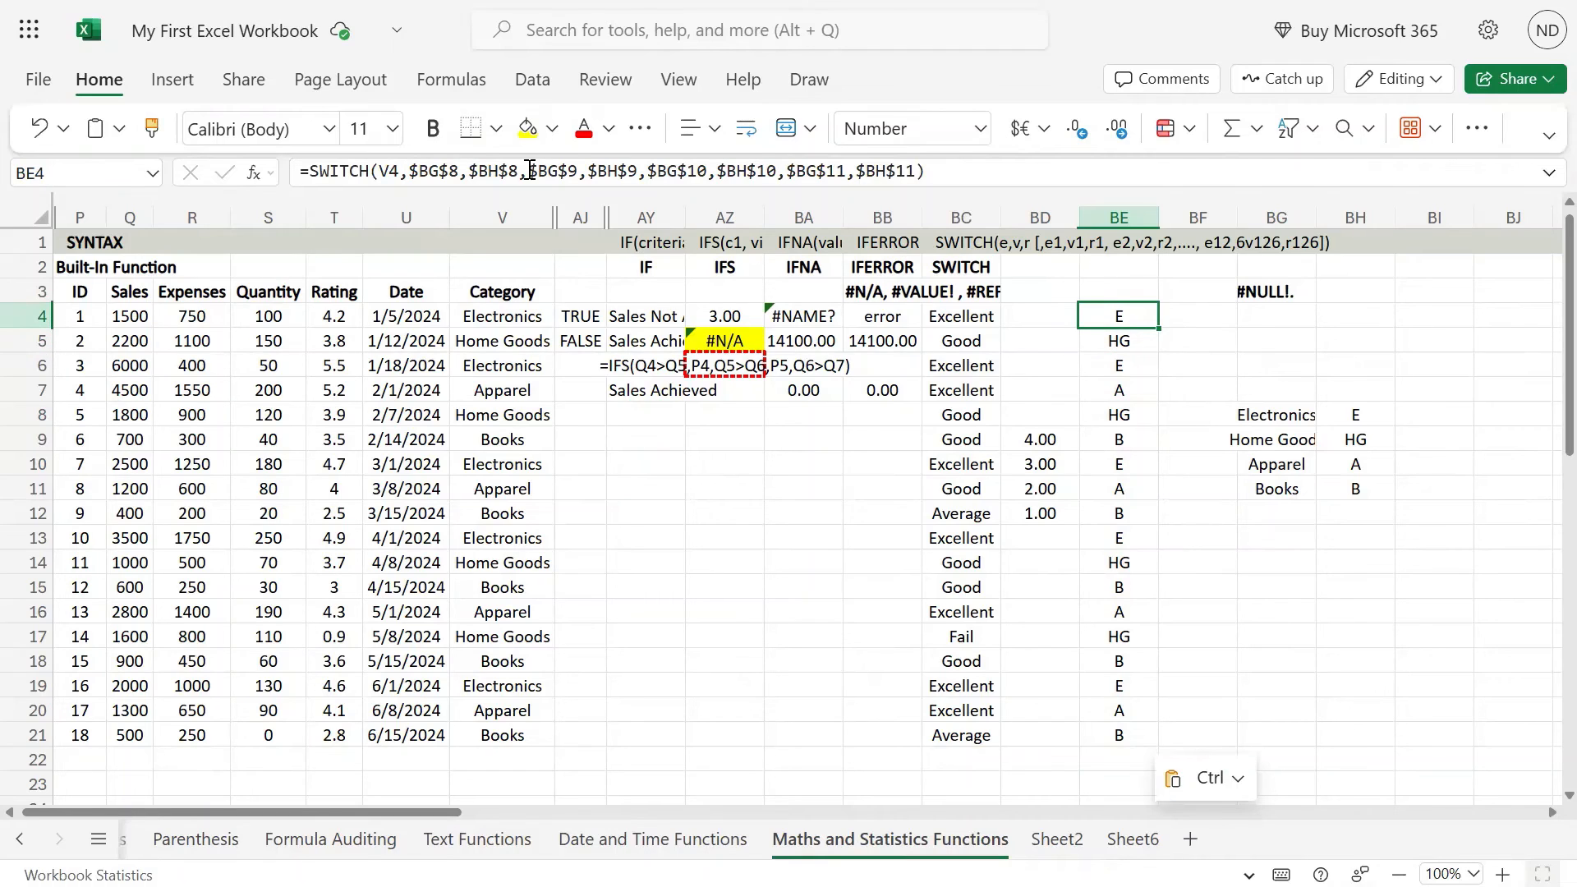
key("Left")
key("Left")
key("Left")
key("Left")
key("Left")
key("Left")
key("Left")
key("Left")
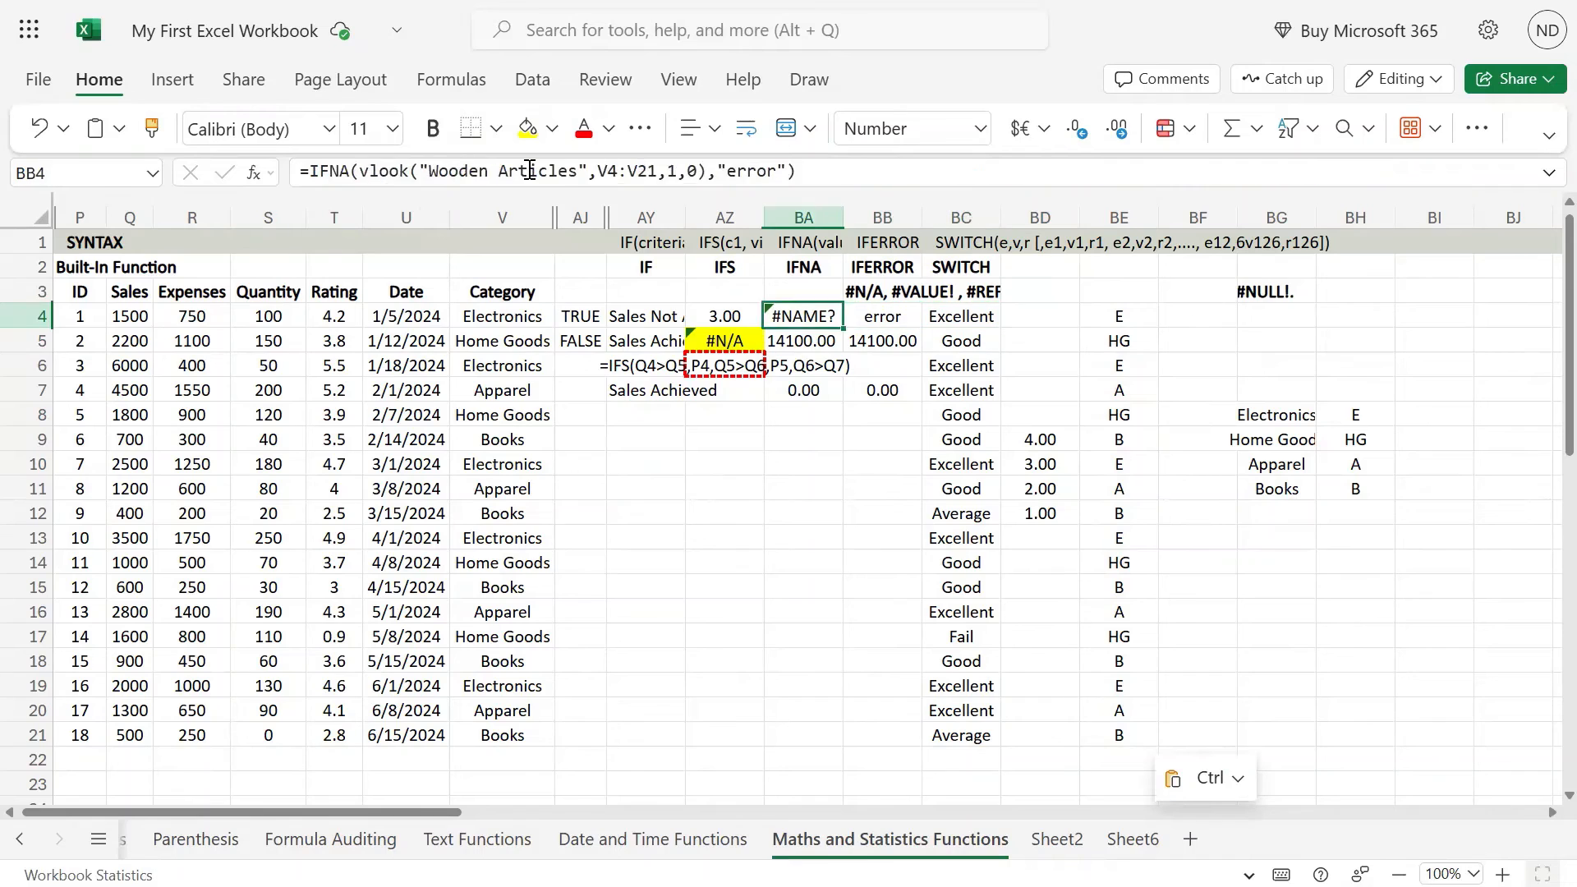
key("Right")
key("Right")
key("Right")
key("Right")
key("Right")
key("Right")
key("Right")
key("Right")
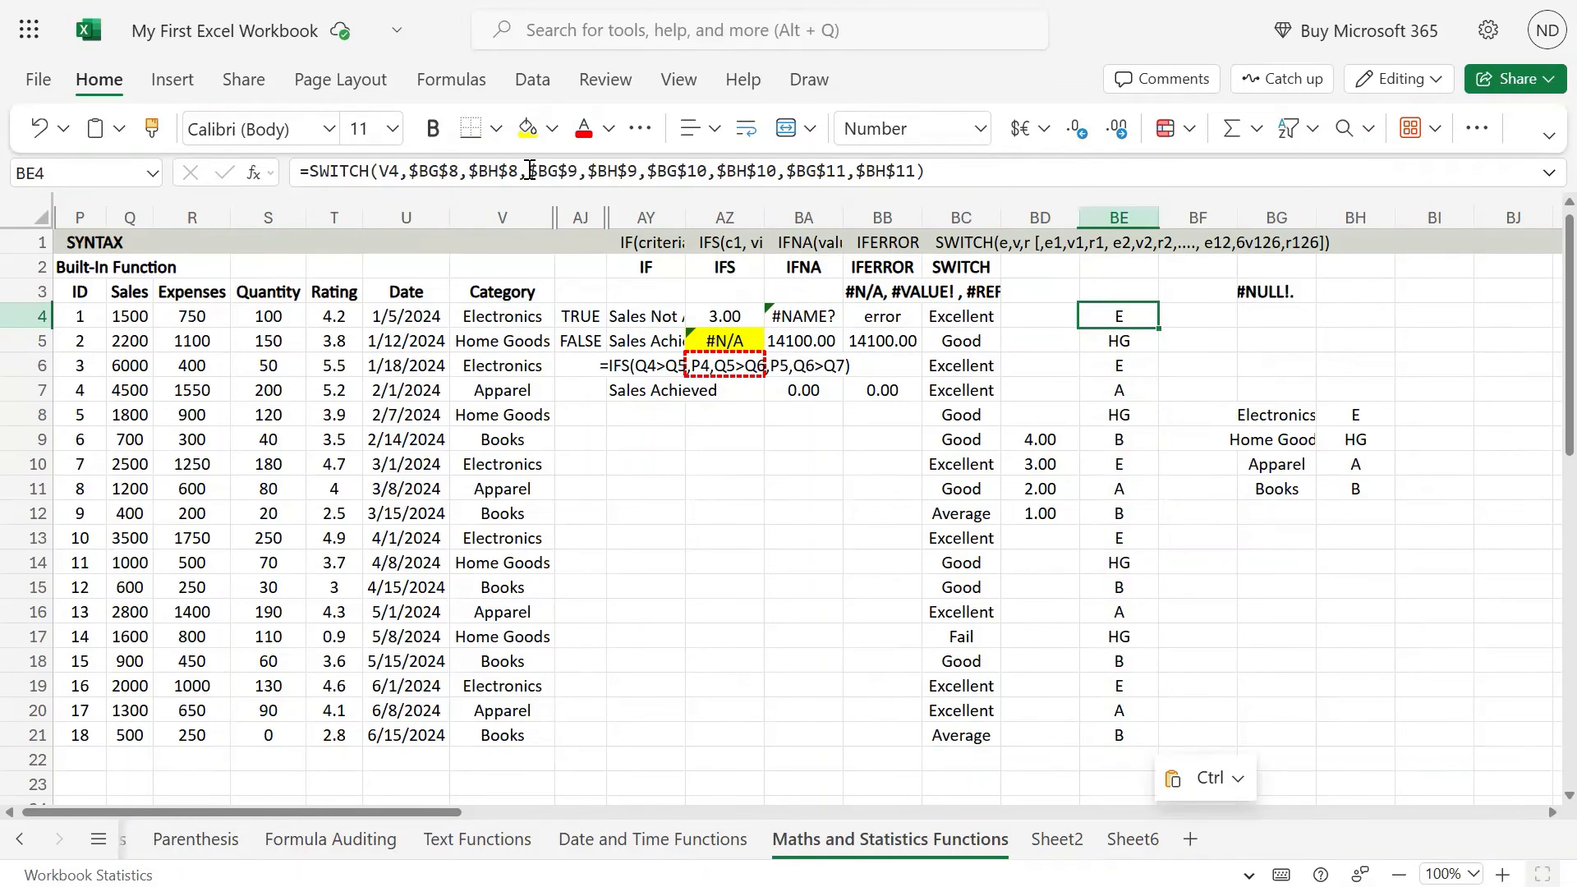
Step: Remove the e1 argument before v1 from the SWITCH syntax note in BC1
key("Left")
key("Left")
key("Up")
key("Up")
key("Up")
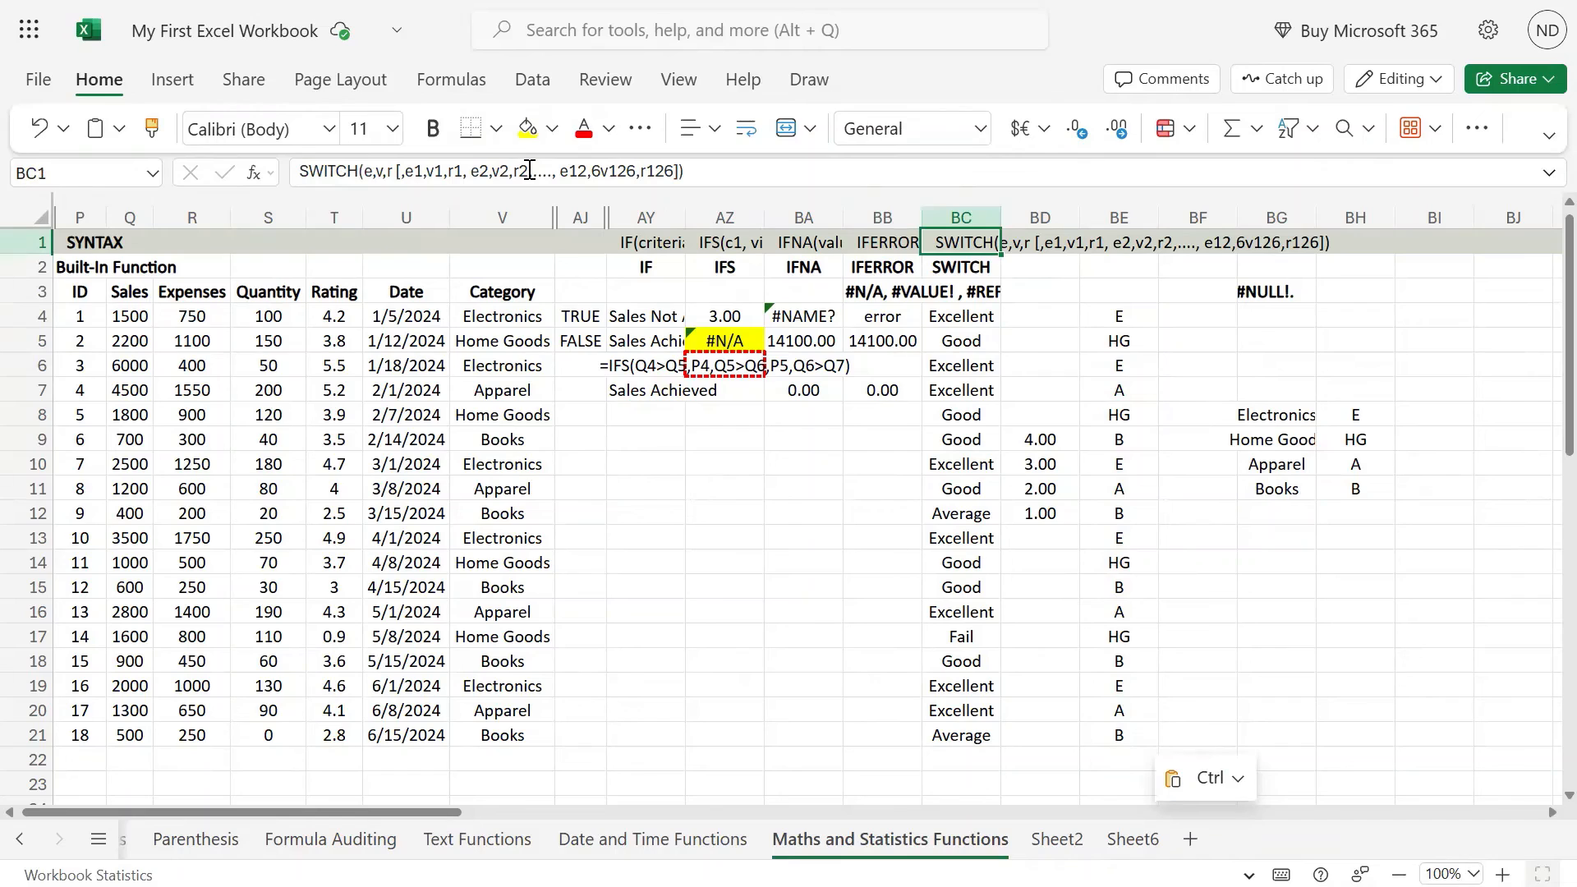
left_click(405, 169)
key("shift+Right")
key("shift+Right")
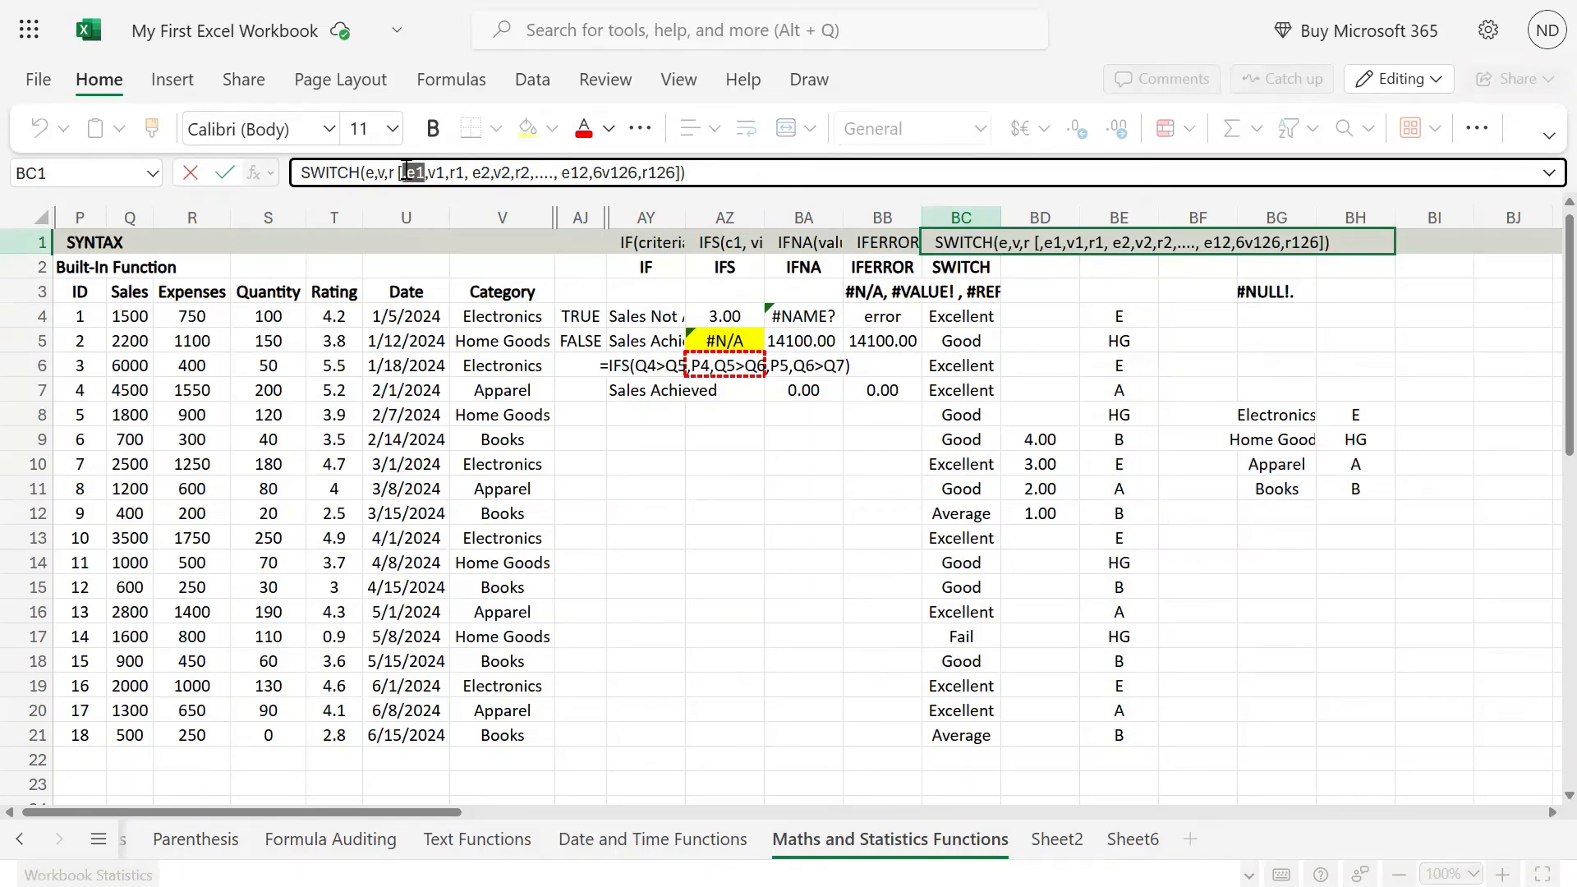
key("BackSpace")
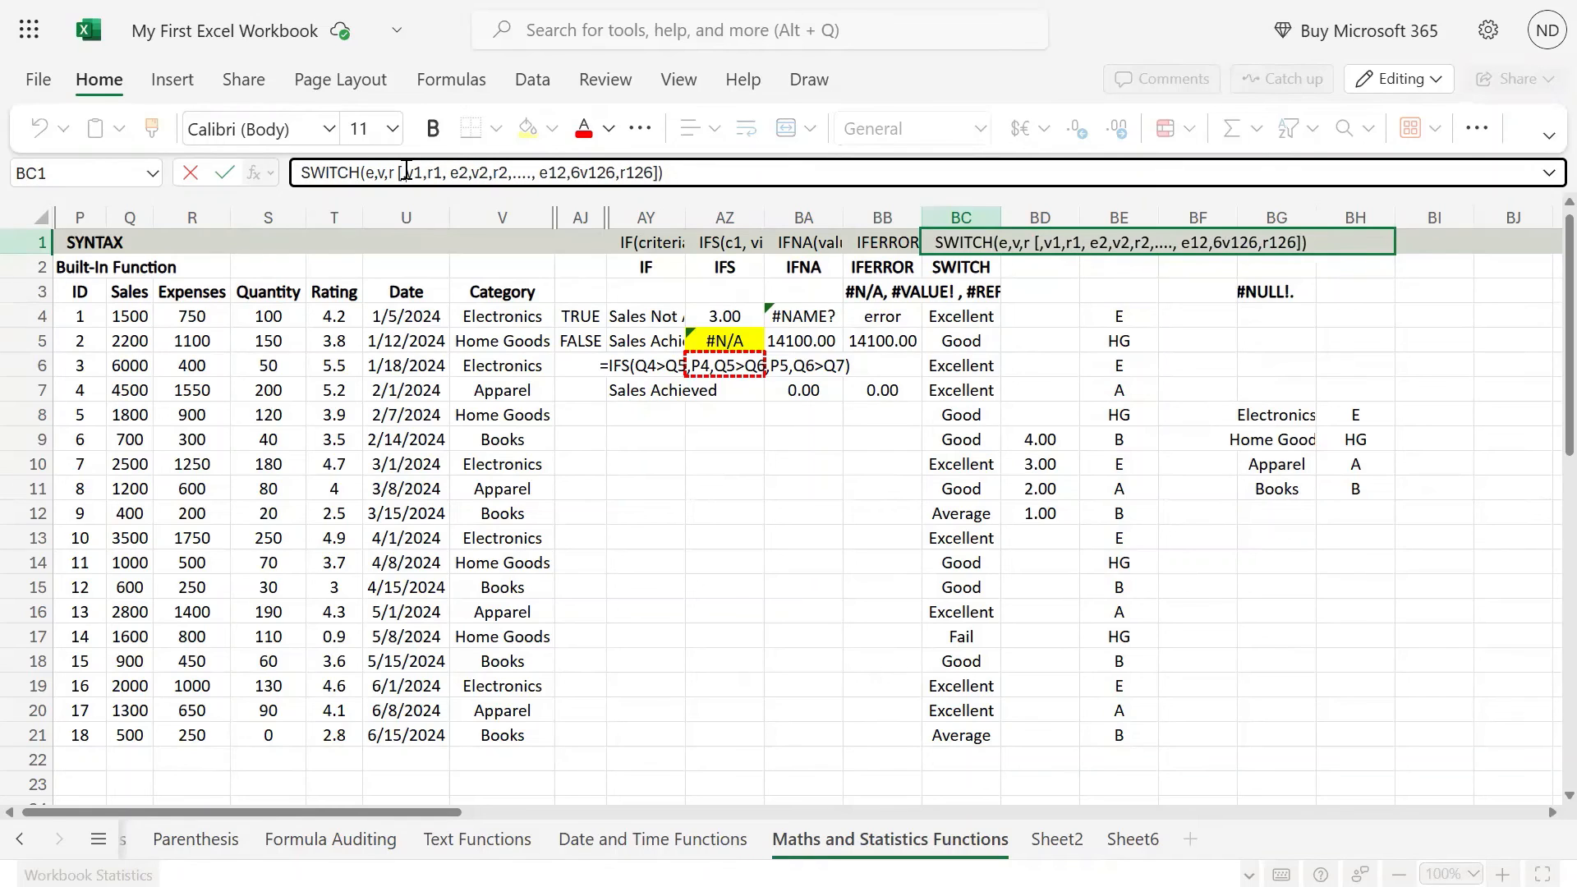
Step: Remove the e2 argument before v2 from the SWITCH syntax note in BC1
key("Right")
key("Right")
key("Right")
key("Right")
key("Right")
key("Right")
key("Right")
key("shift+Right")
key("shift+Right")
key("shift+Right")
key("BackSpace")
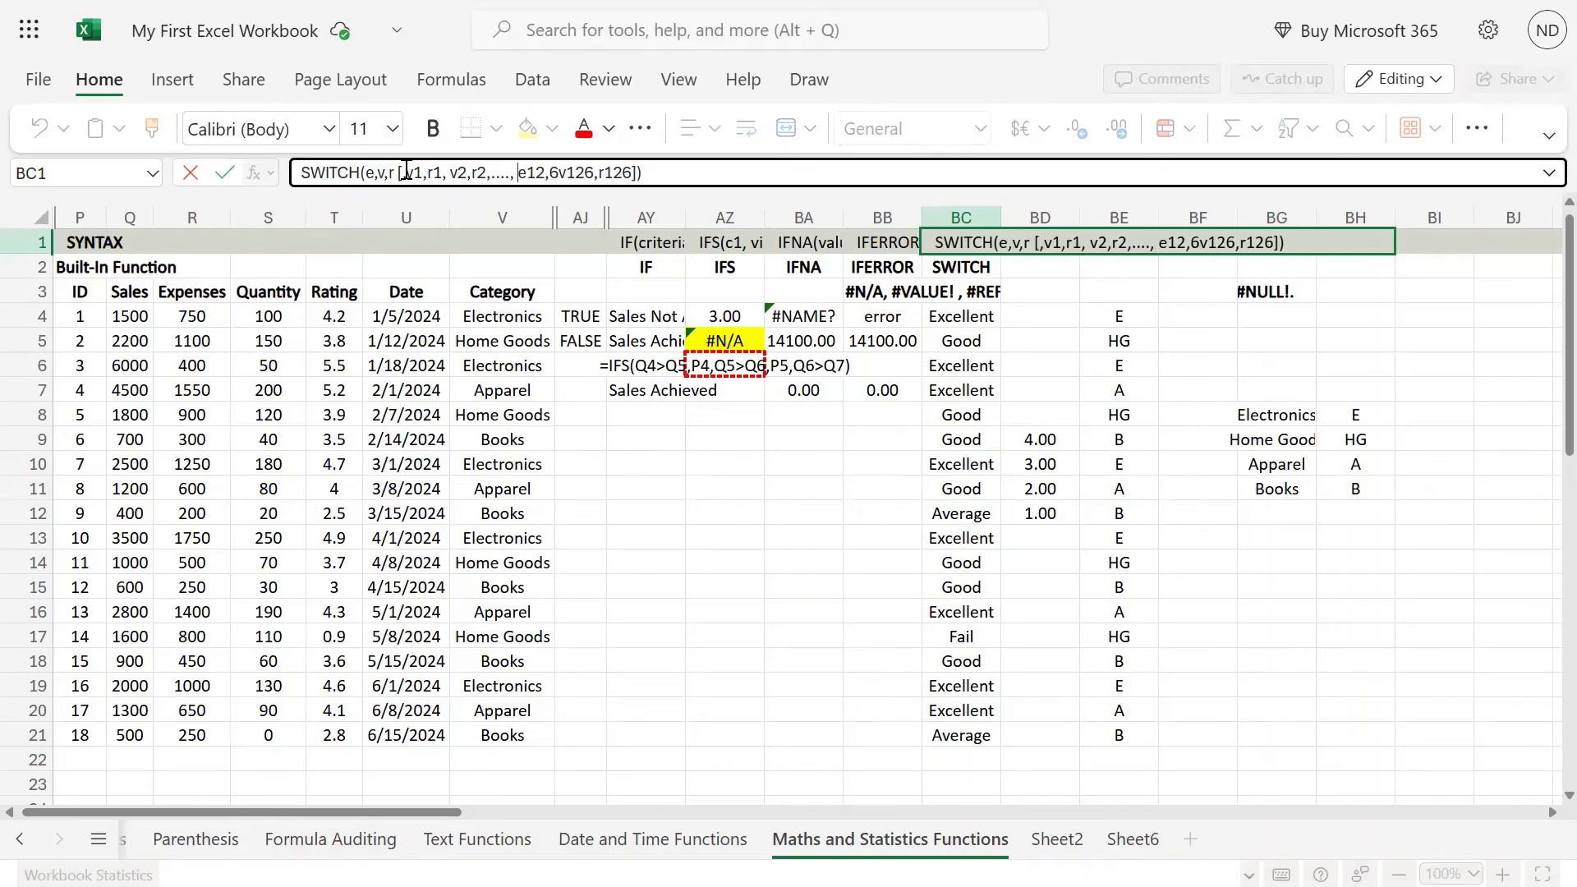
Step: Remove e12,6 before v126 and enter the BC1 note as SWITCH(e,v,r [,v1,r1, v2,r2,...., v126,r126])
key("shift+Right")
key("shift+Right")
key("shift+Right")
key("shift+Right")
key("shift+Right")
key("BackSpace")
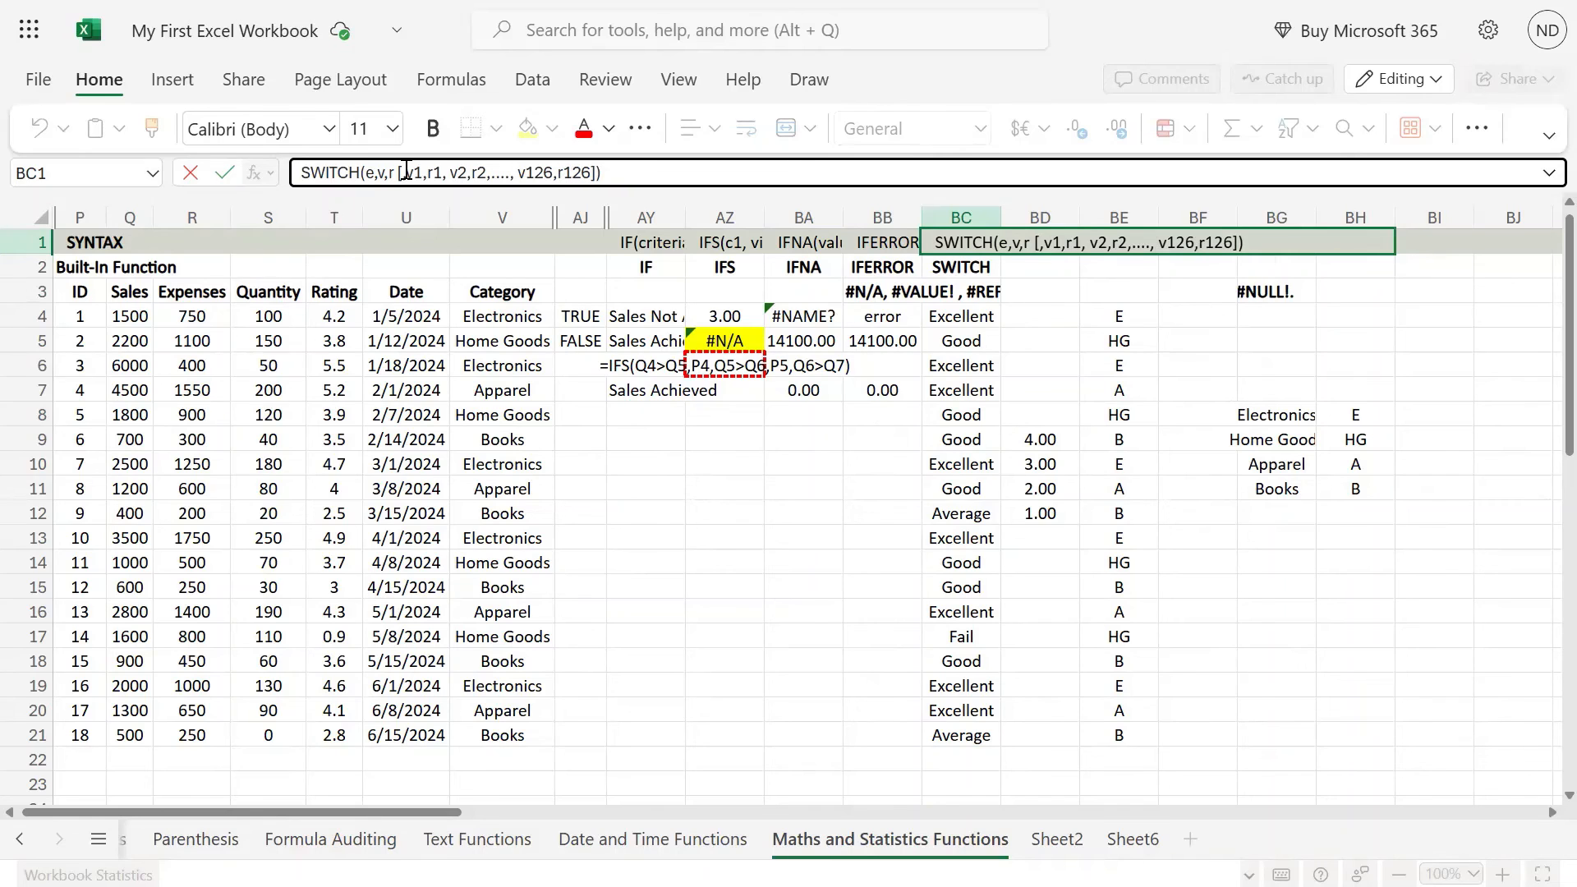
key("Return")
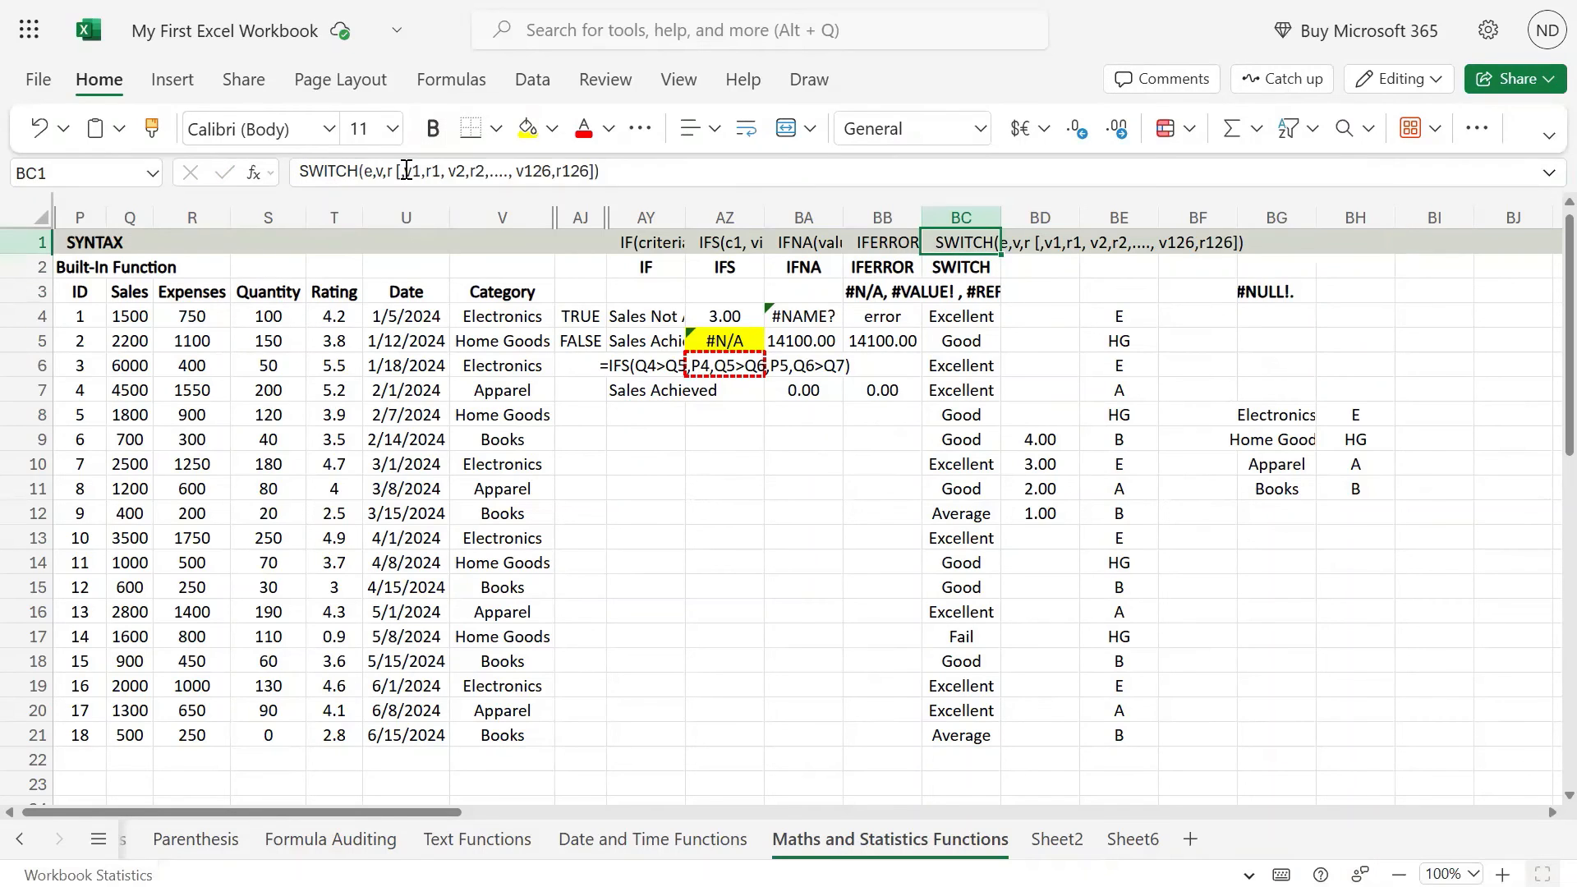
Step: Review the logical function formulas across row 4, from the IF formula to the rating SWITCH formula in BC4
key("Down")
key("Down")
key("Down")
key("Down")
key("Down")
key("Left")
key("Left")
key("Left")
key("Left")
key("Left")
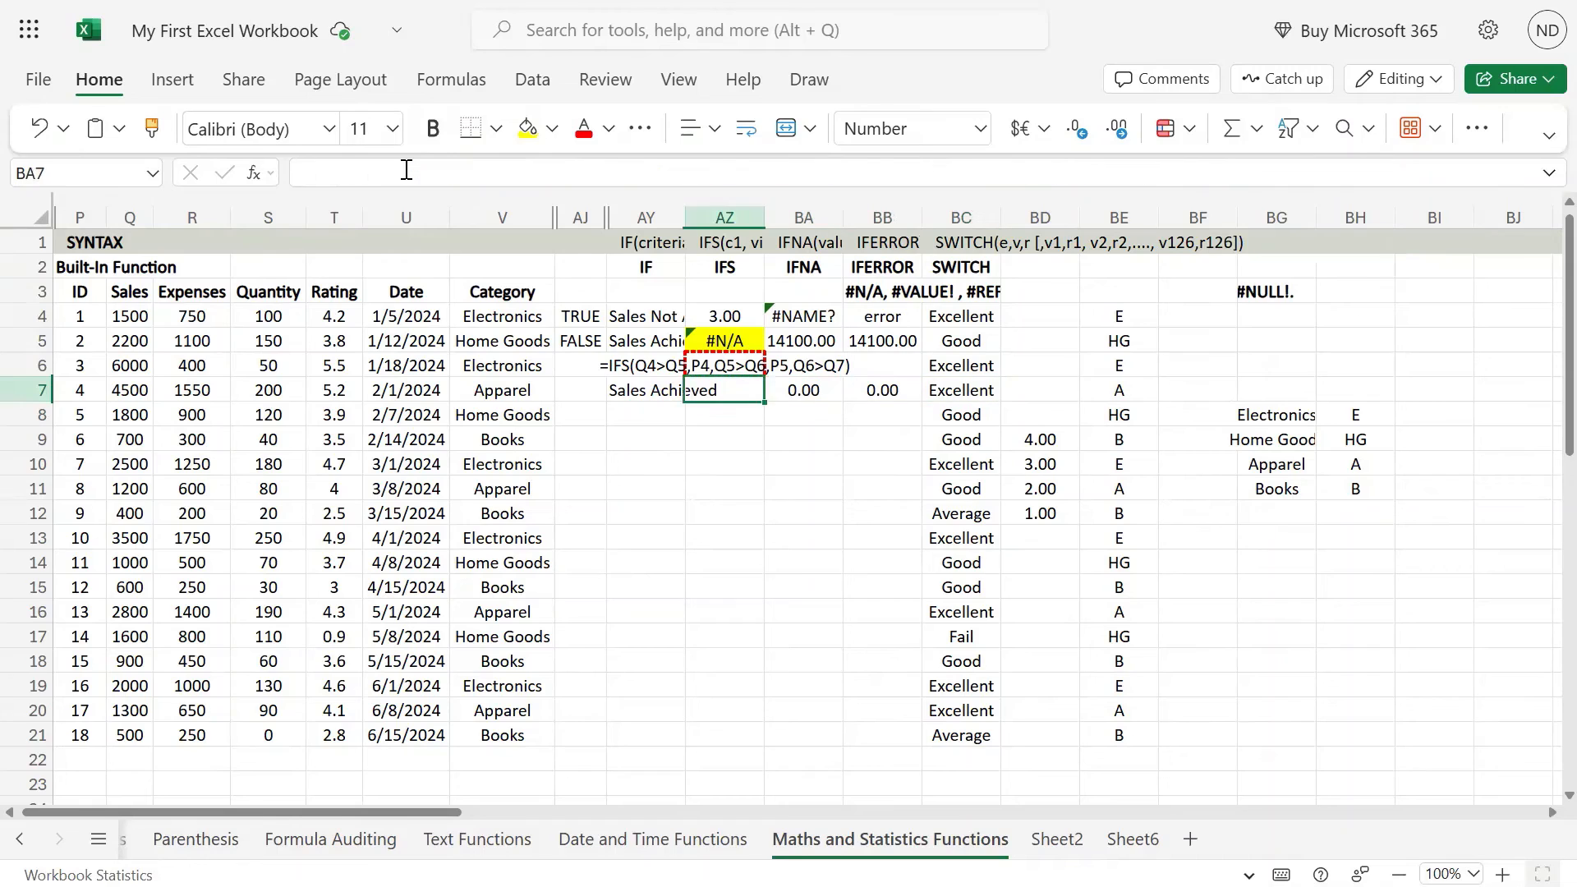
key("Left")
key("Up")
key("Up")
key("Up")
key("Right")
key("Right")
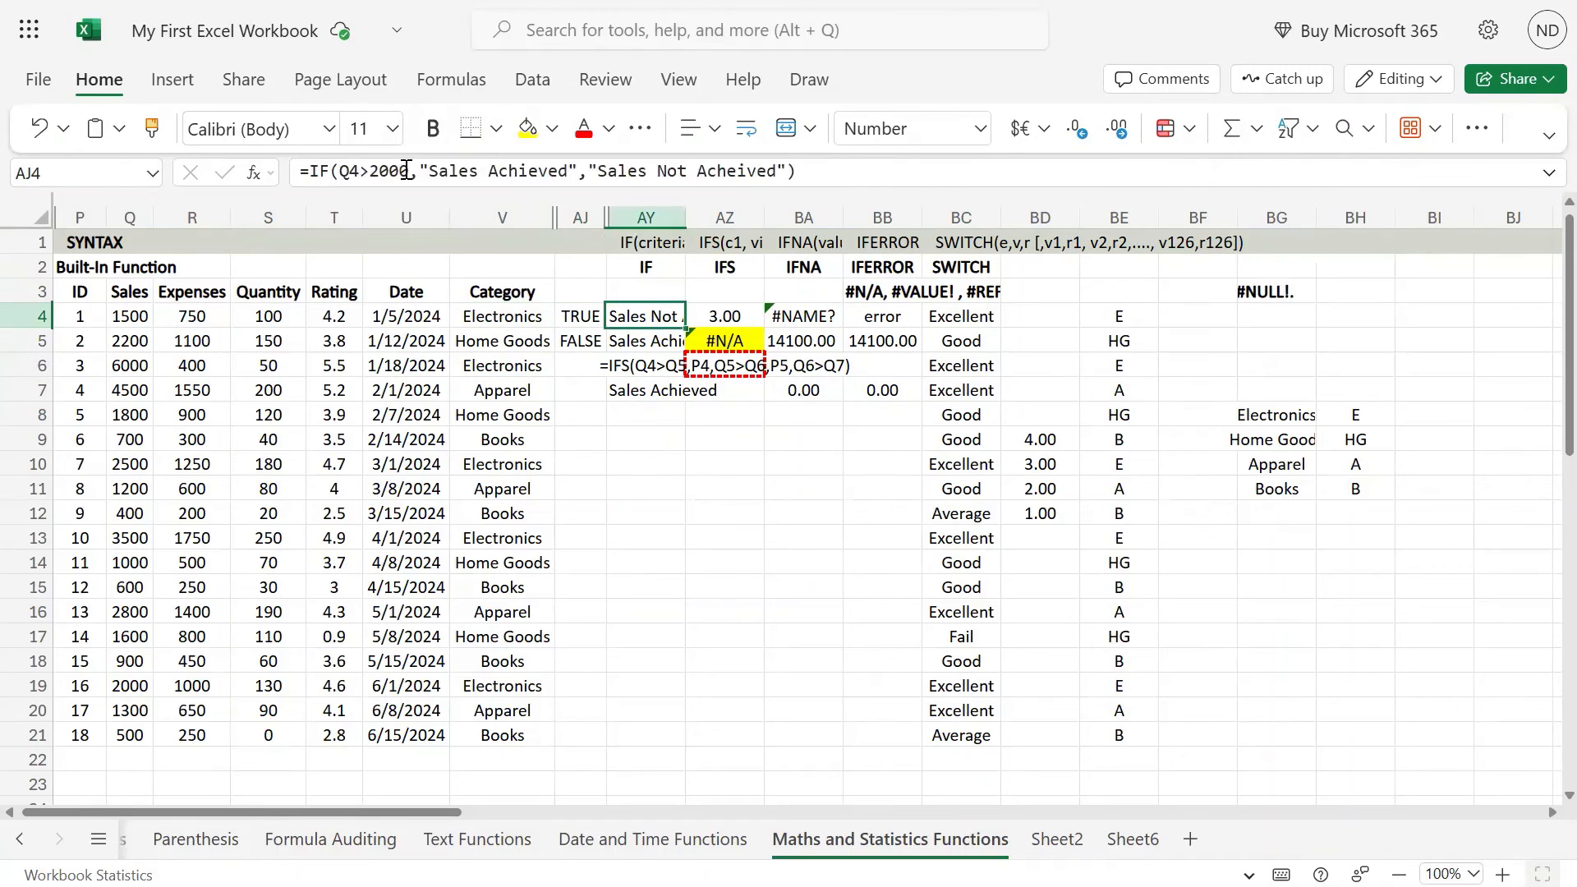
key("Right")
key("Right")
key("Right")
key("Right")
key("Right")
key("Right")
key("Left")
key("Left")
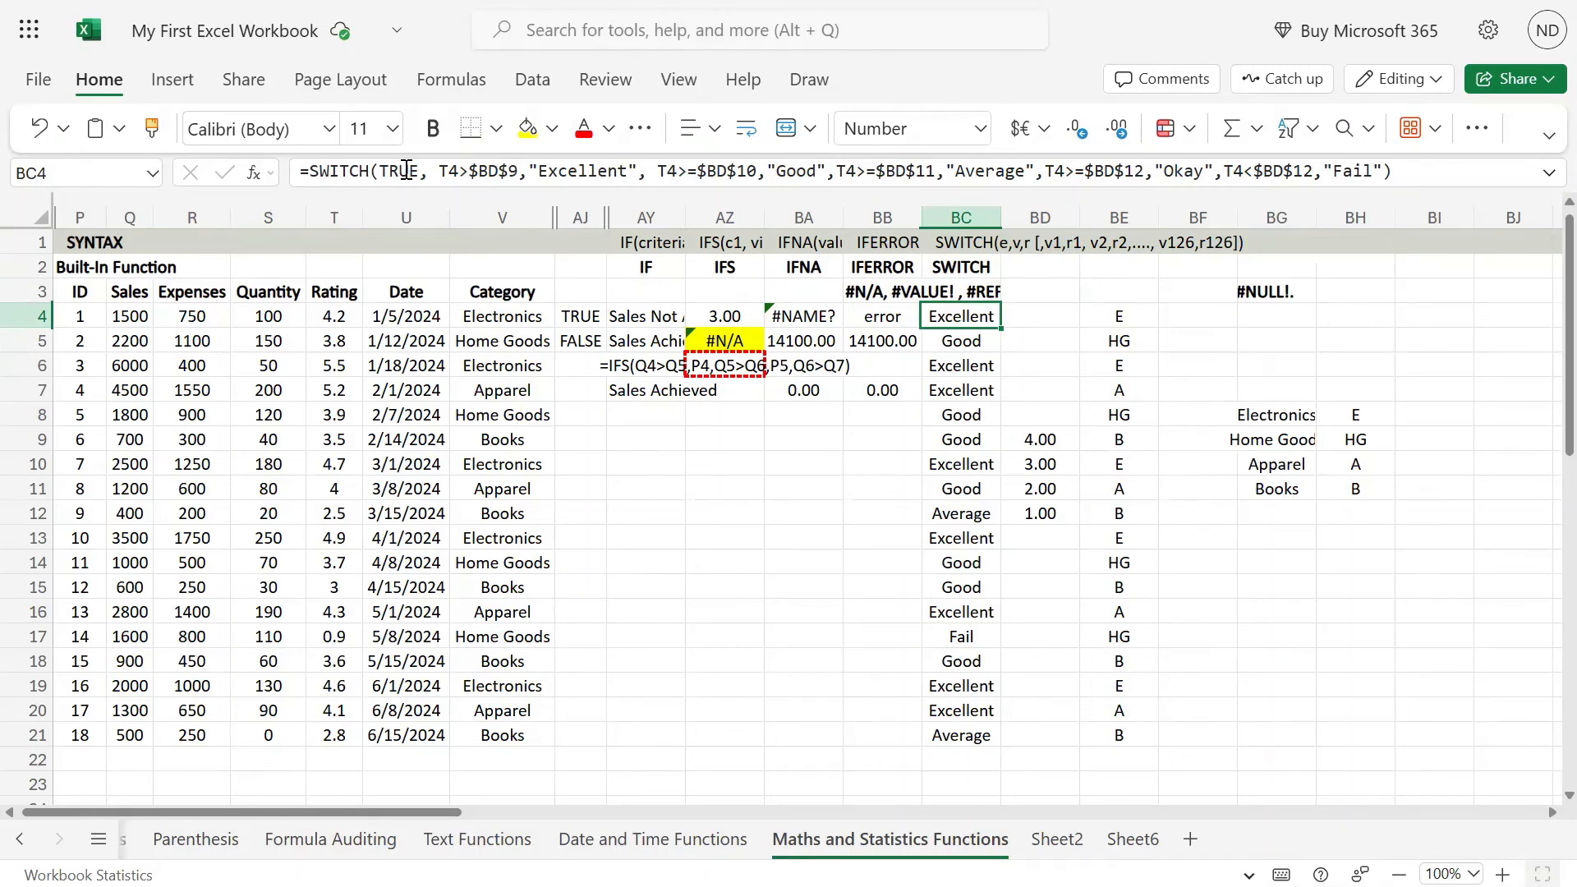
Step: Examine the expression, first value-result pair and optional value-result pairs in the BC1 SWITCH syntax note
key("Up")
key("Up")
key("Up")
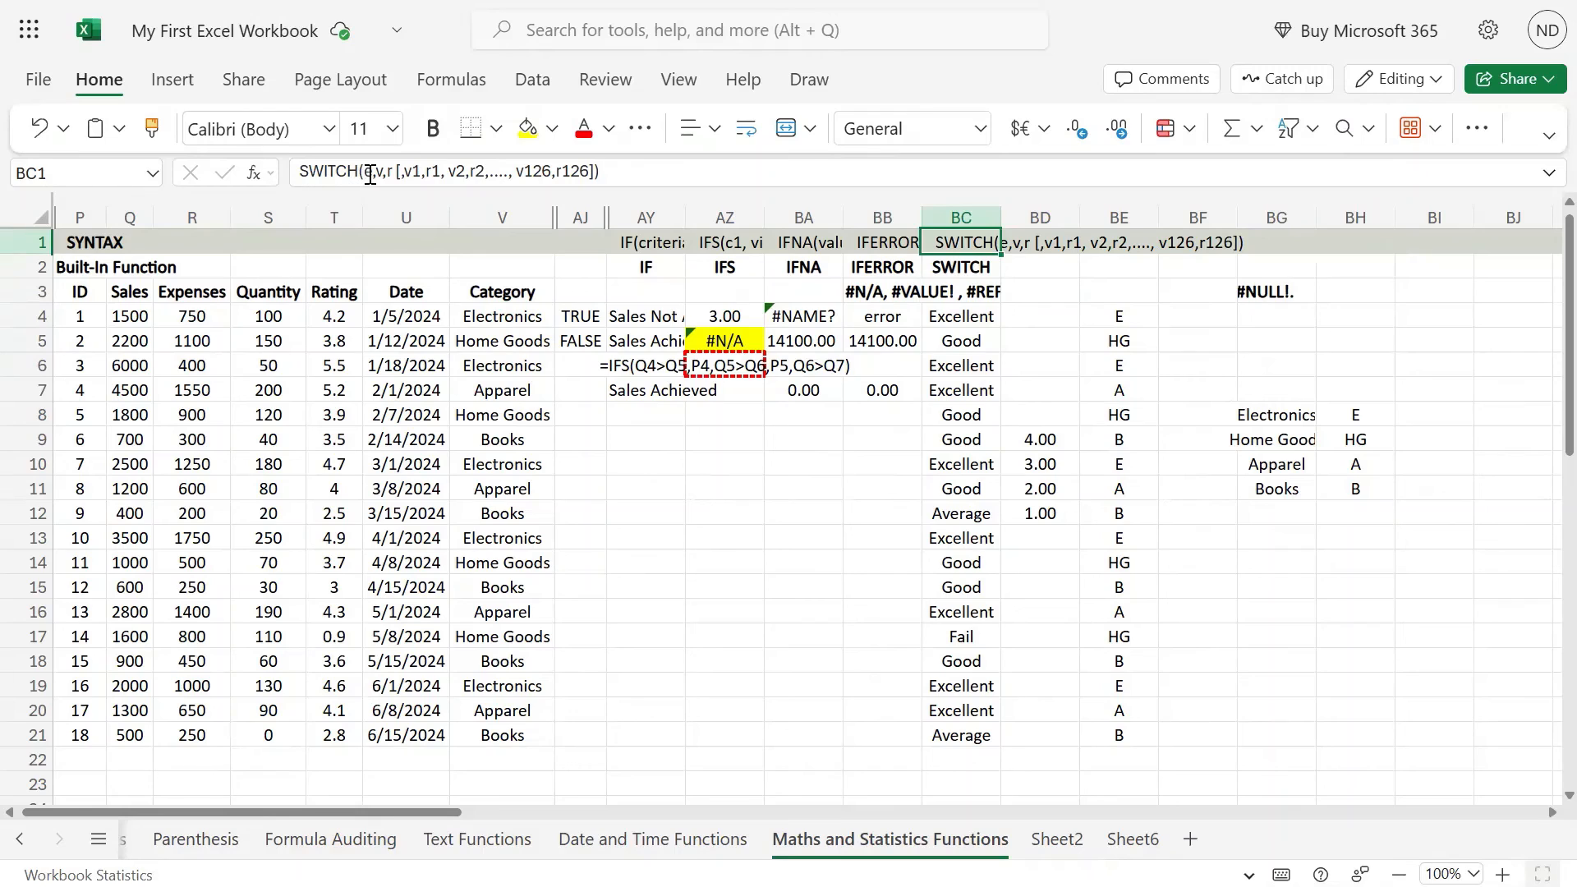
left_click(369, 174)
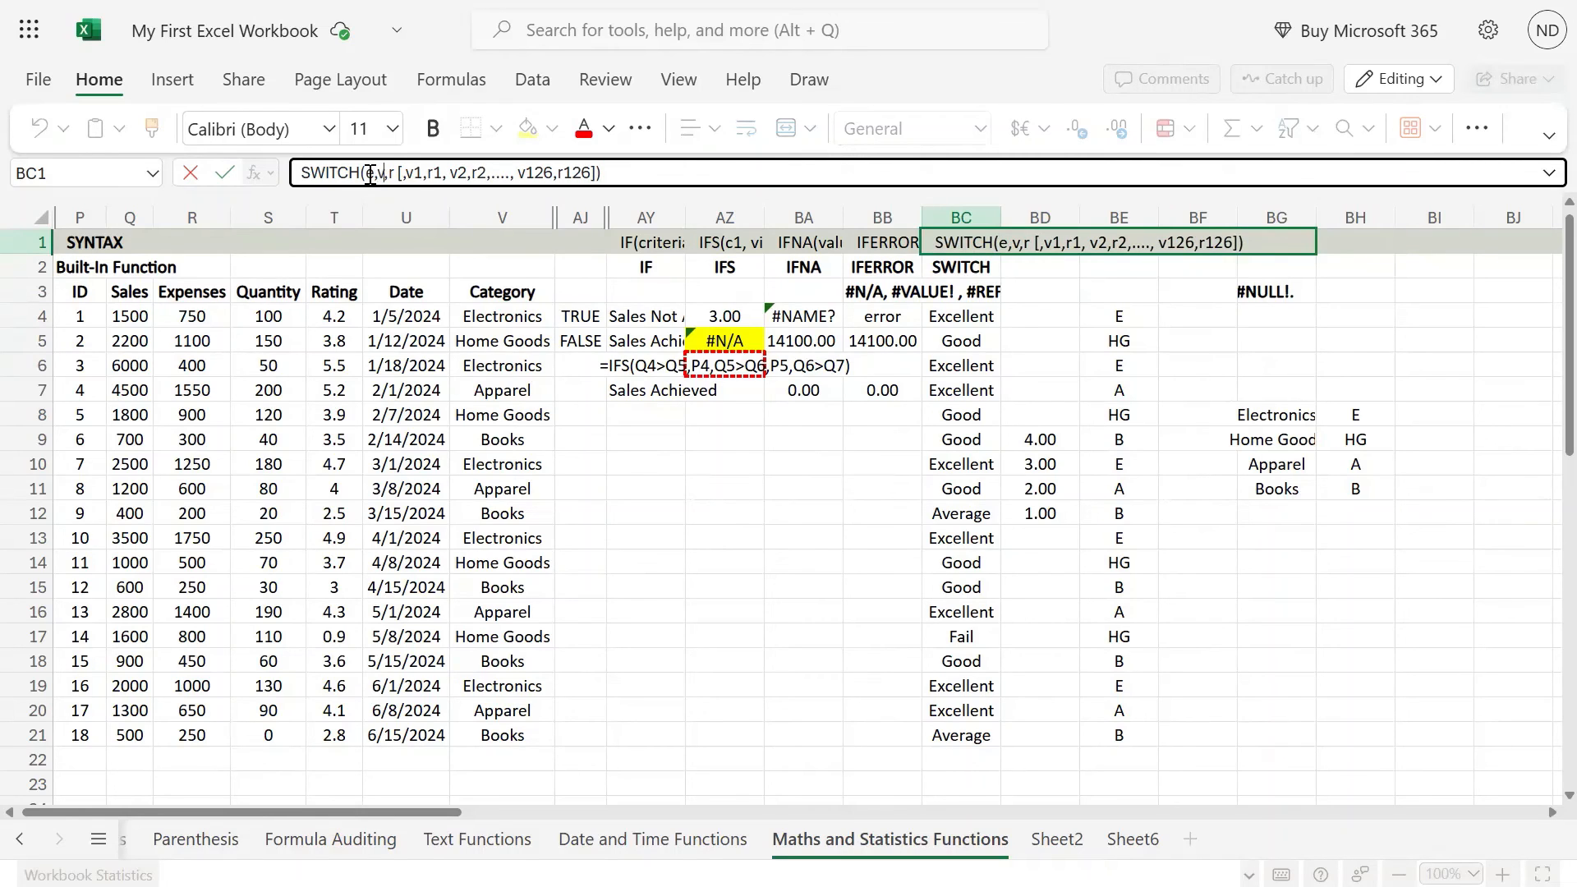
key("shift+Right")
key("Left")
key("Right")
key("Right")
key("Right")
key("shift+Right")
key("shift+Right")
key("shift+Right")
key("shift+Right")
key("shift+Right")
key("shift+Right")
key("shift+Right")
key("shift+Right")
key("shift+Right")
key("shift+Right")
key("shift+Right")
key("shift+Right")
key("shift+Right")
key("shift+Right")
key("shift+Right")
key("shift+Right")
key("shift+Right")
key("shift+Right")
key("shift+Right")
key("shift+Right")
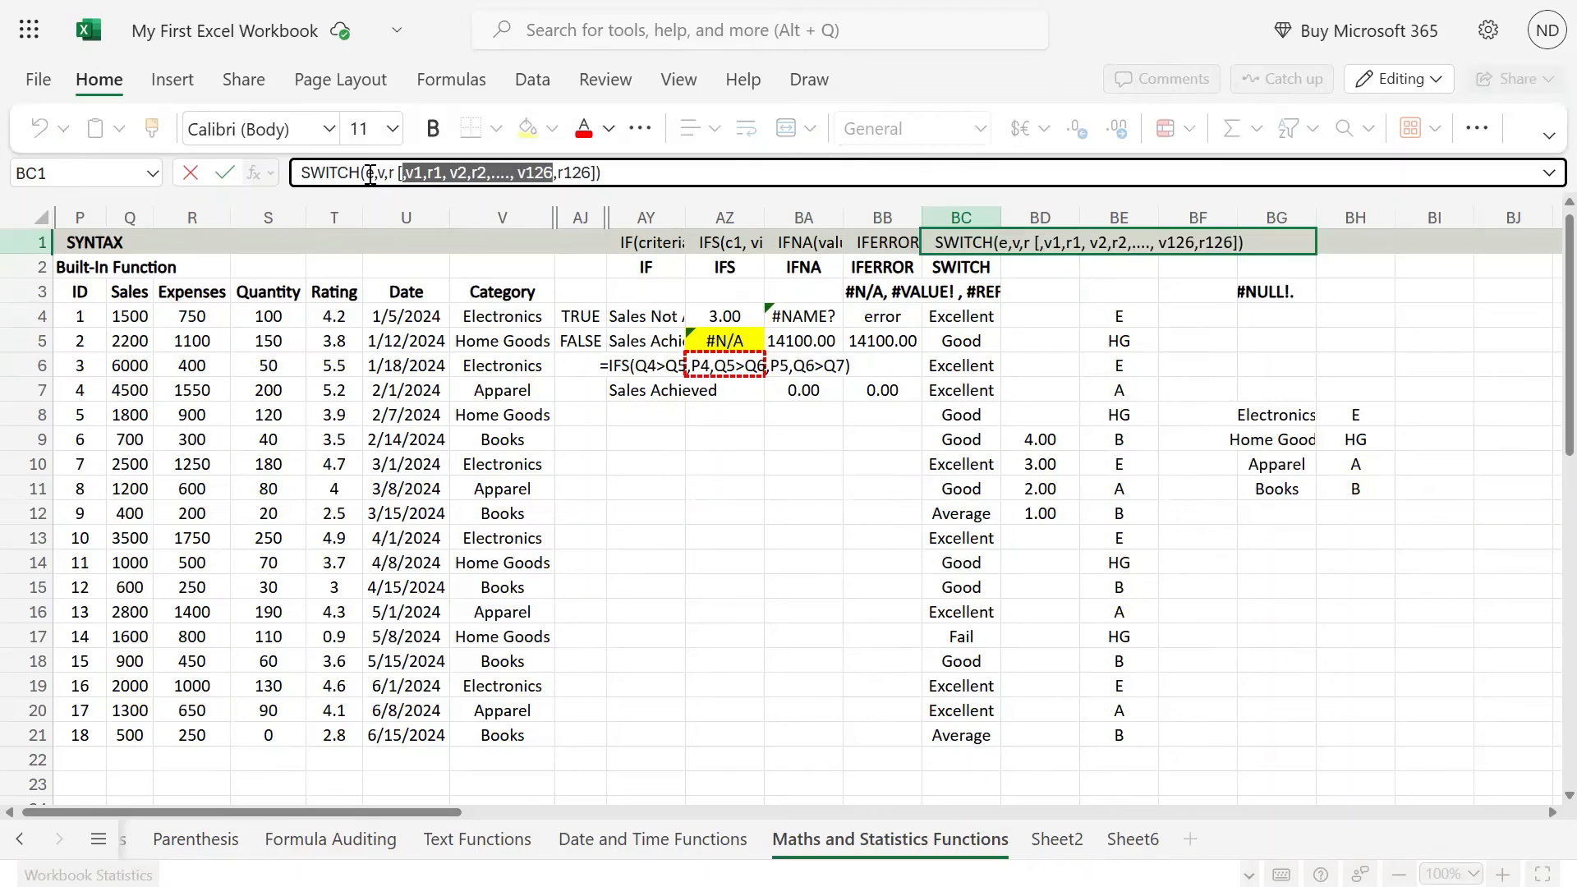
key("shift+Right")
key("shift+Right")
key("shift+Right")
key("Right")
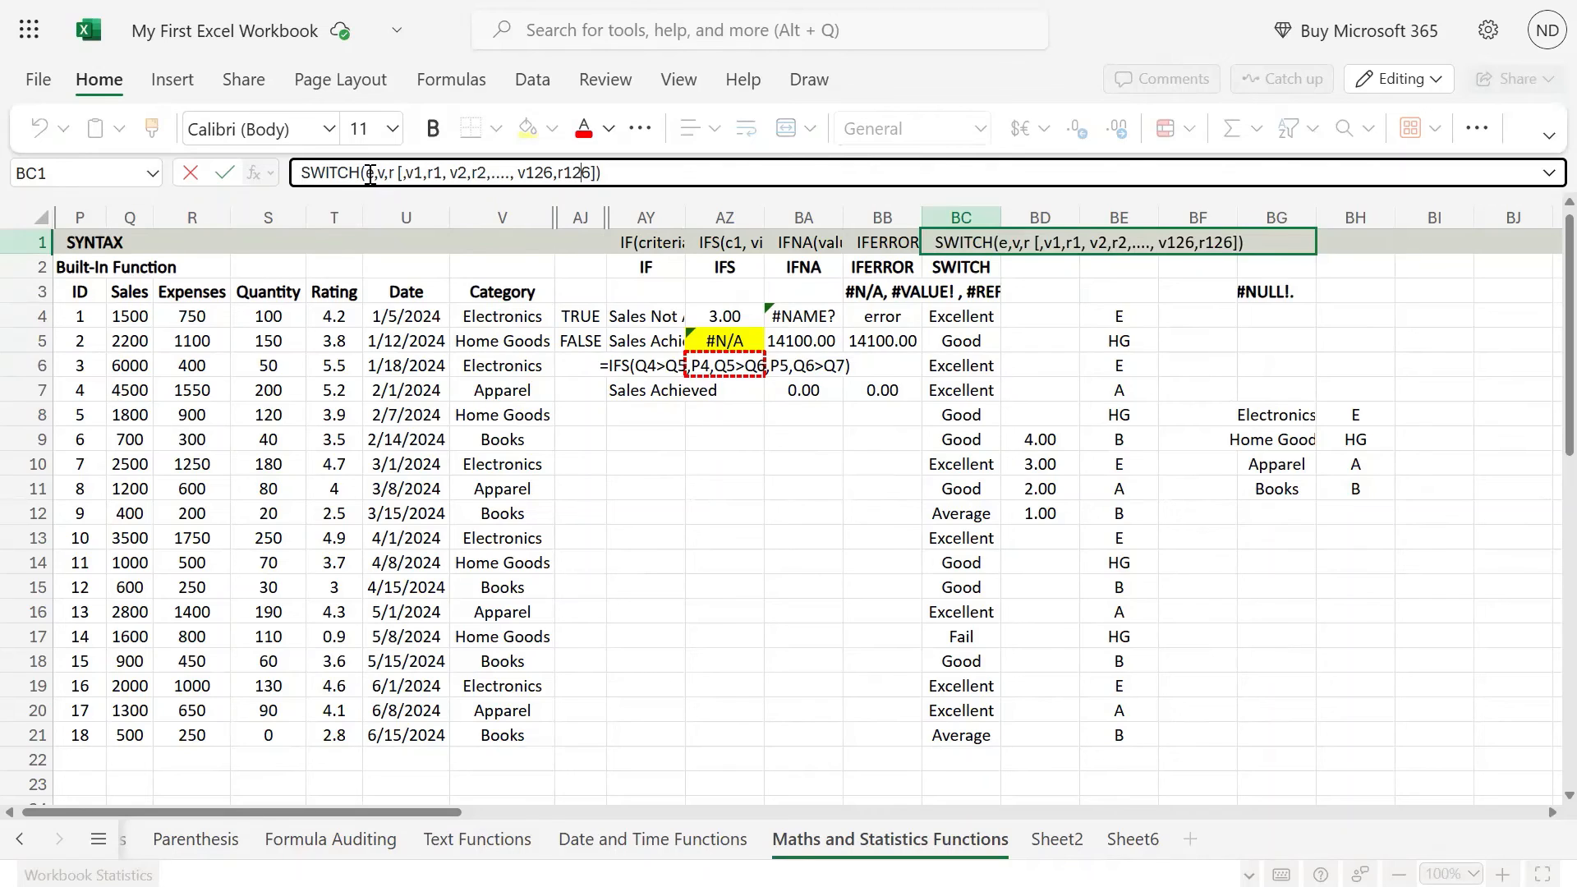
key("shift+Right")
key("shift+Right")
key("Return")
Step: Inspect the rating SWITCH formulas down column BC and return to BC4
key("Down")
key("Down")
key("Down")
key("Down")
key("Down")
key("Down")
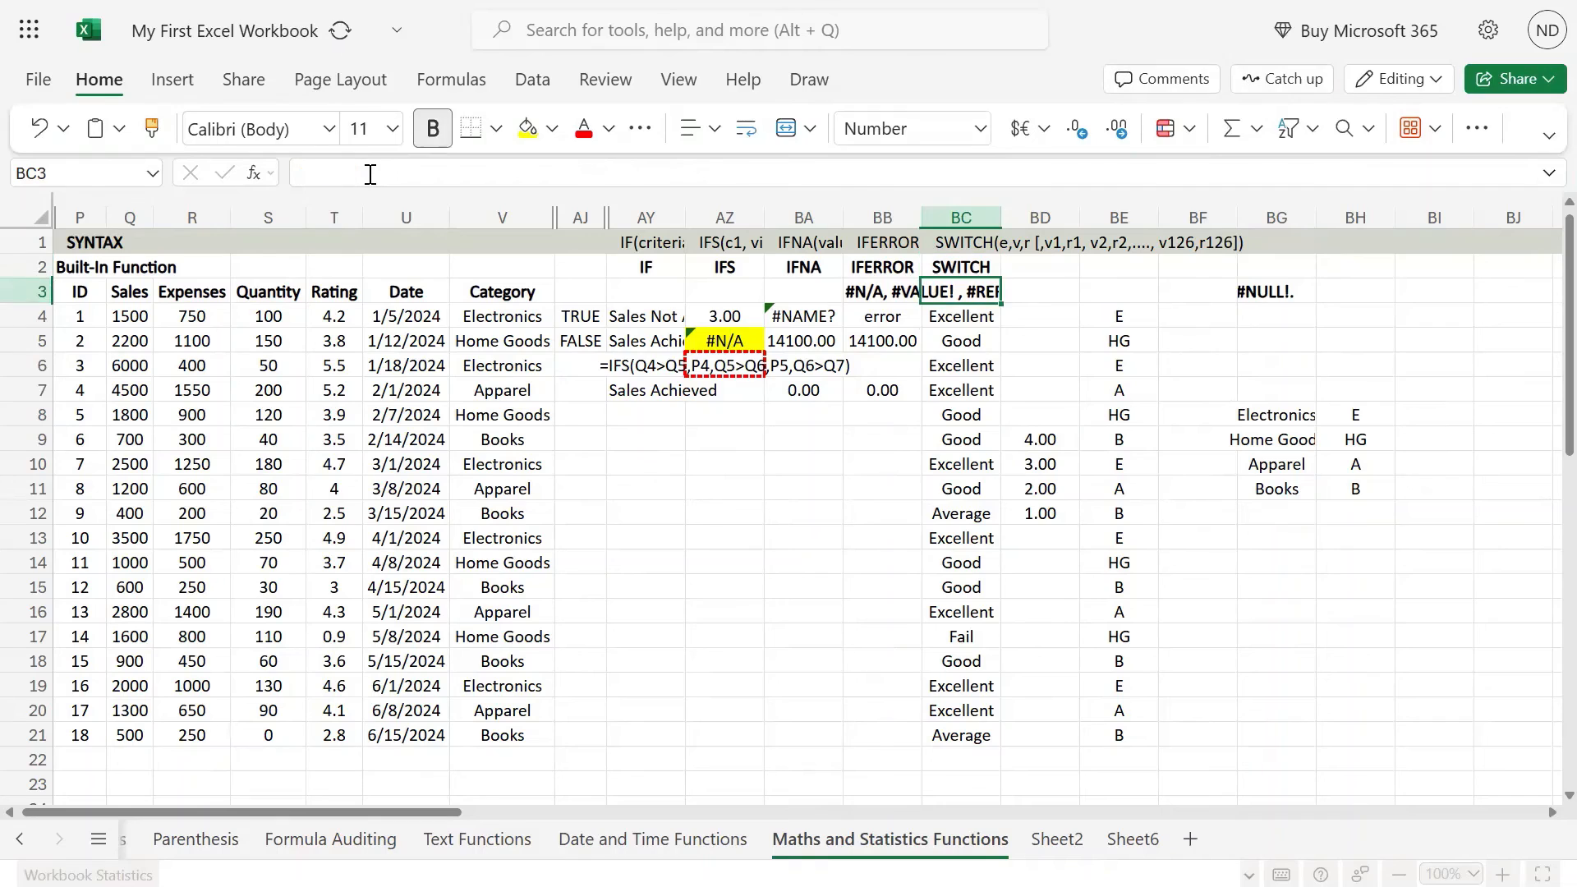
key("Down")
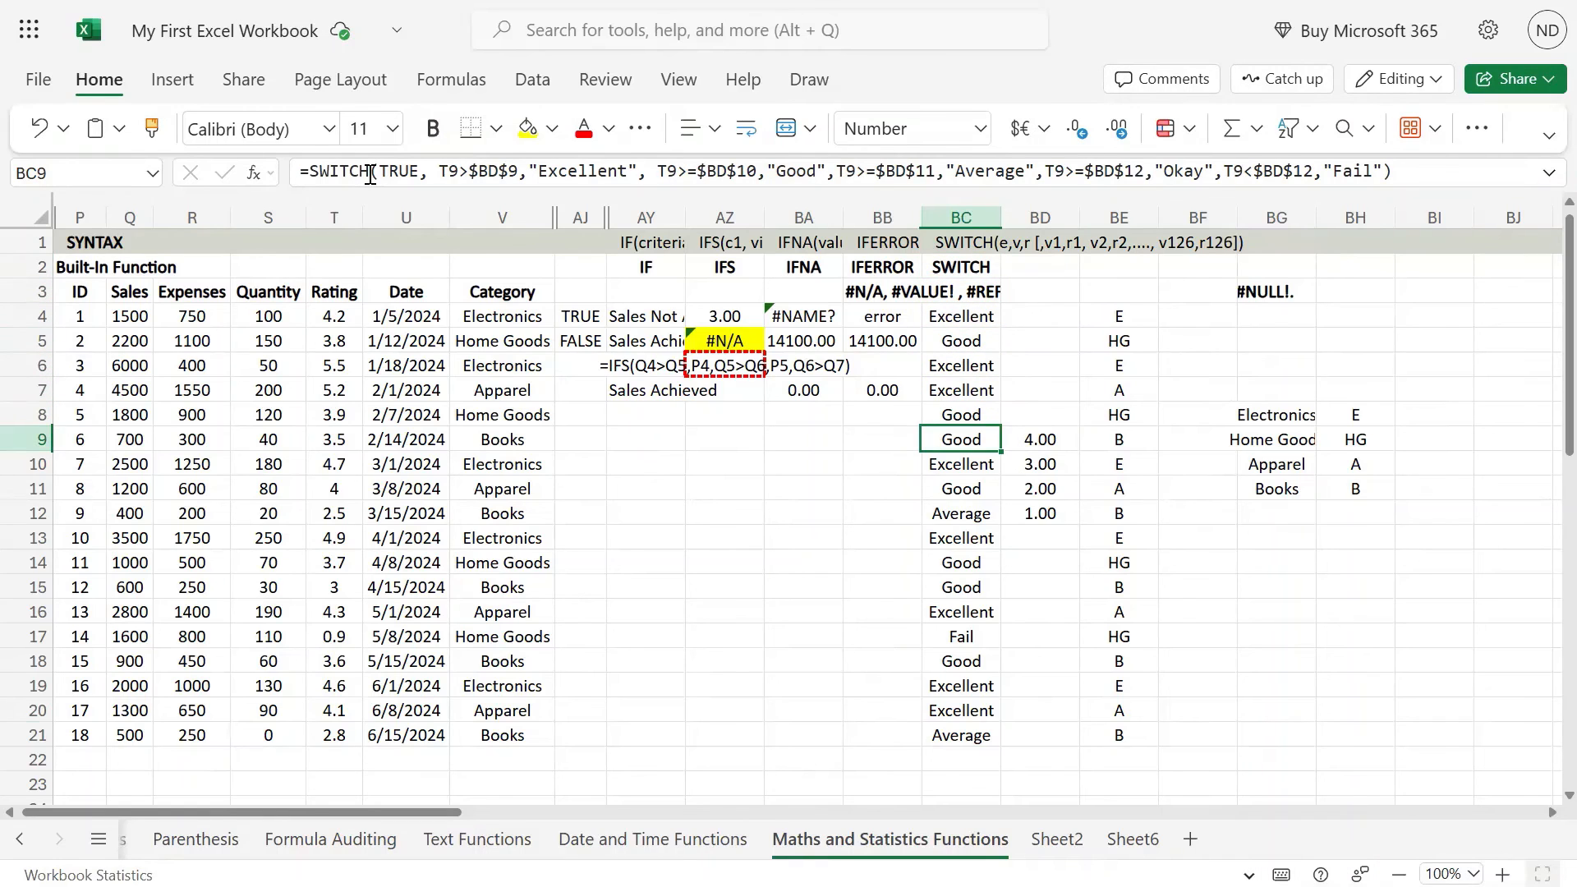
key("ctrl+Down")
key("ctrl+Up")
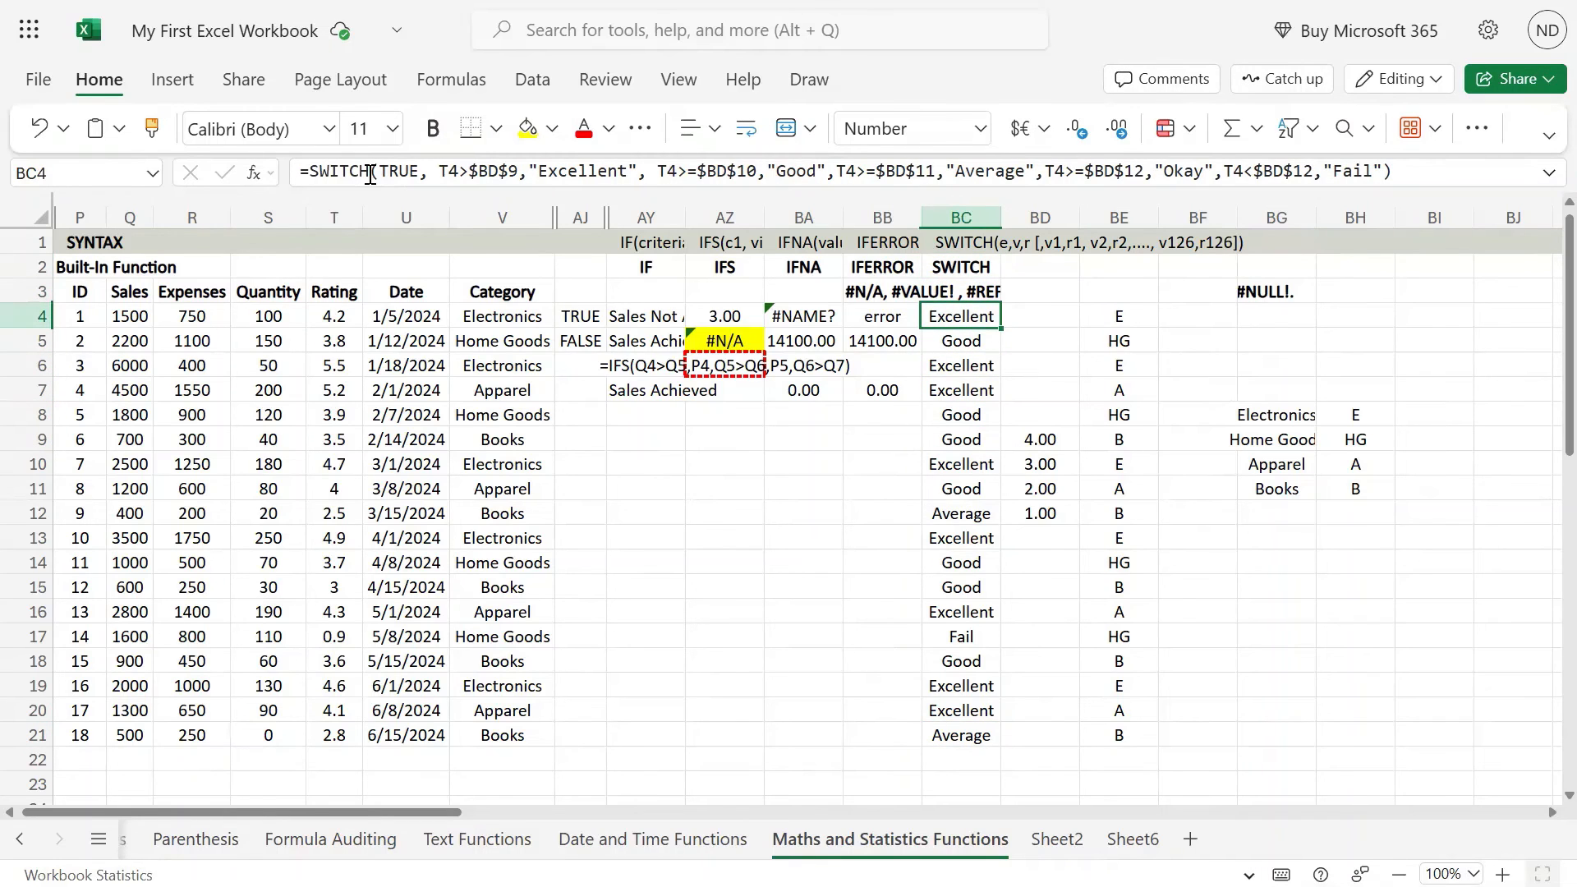
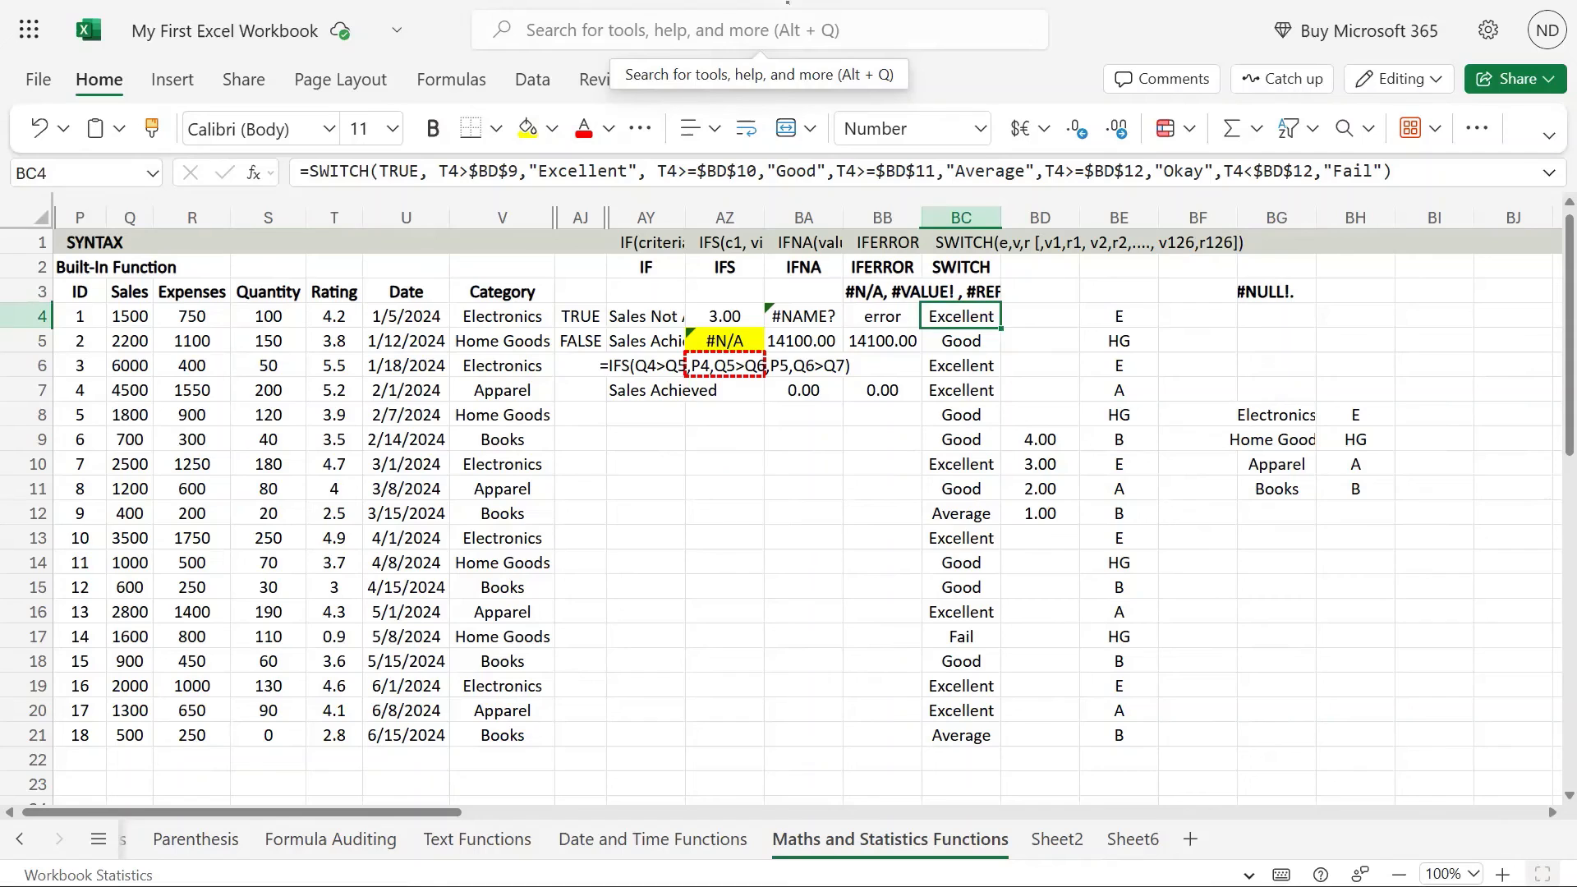
Step: Examine the category SWITCH formulas in BE4 and BE5 and the Home Goods entry of the category lookup table
left_click(1134, 320)
left_click(1135, 338)
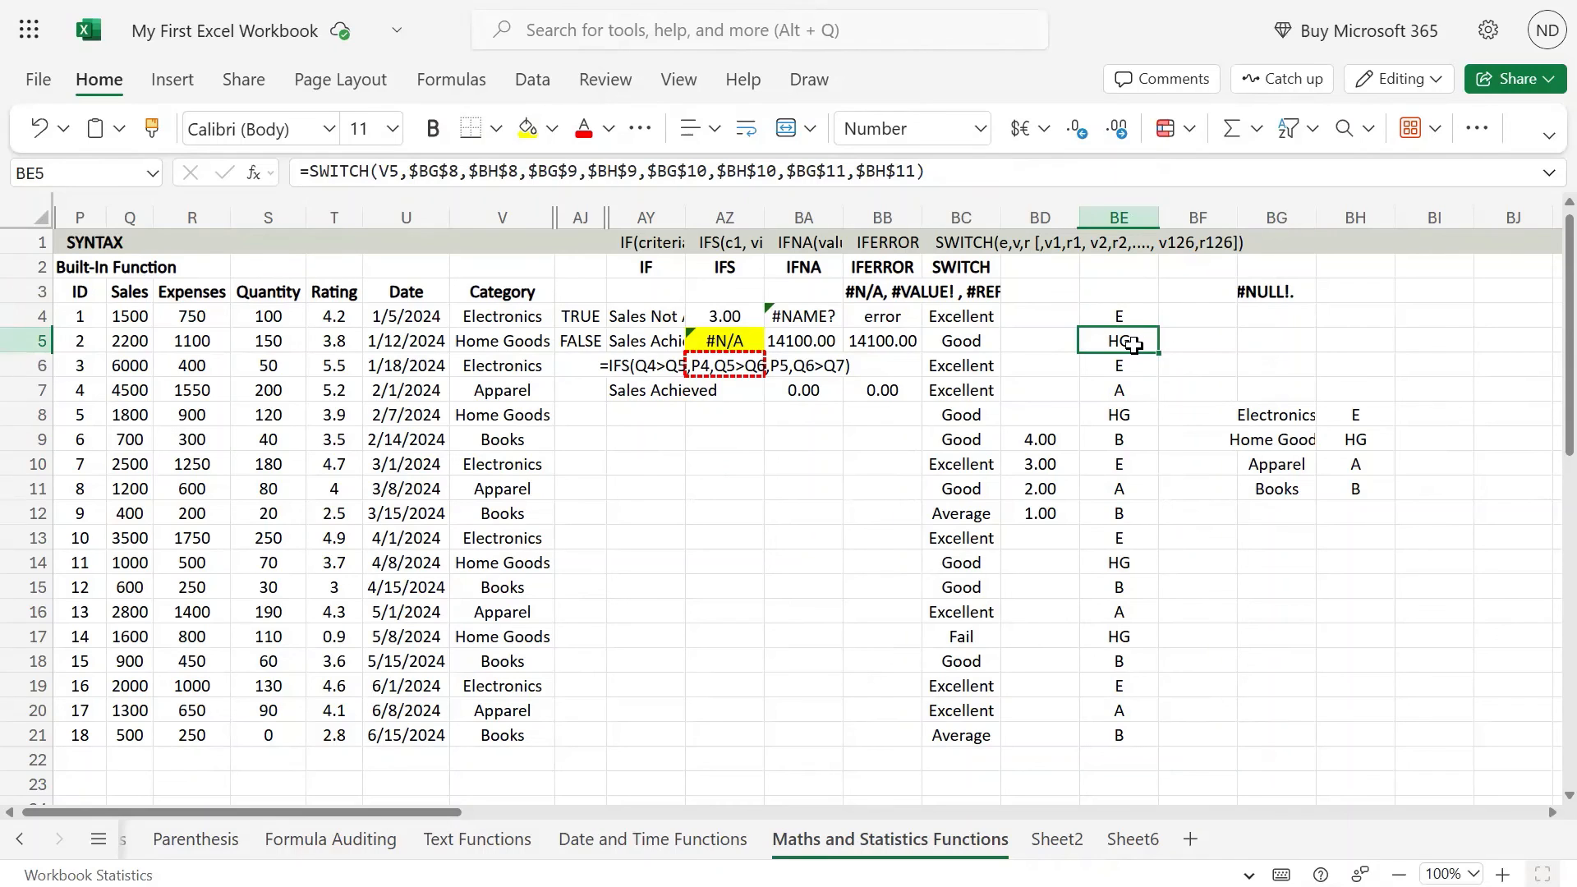
double_click(1133, 343)
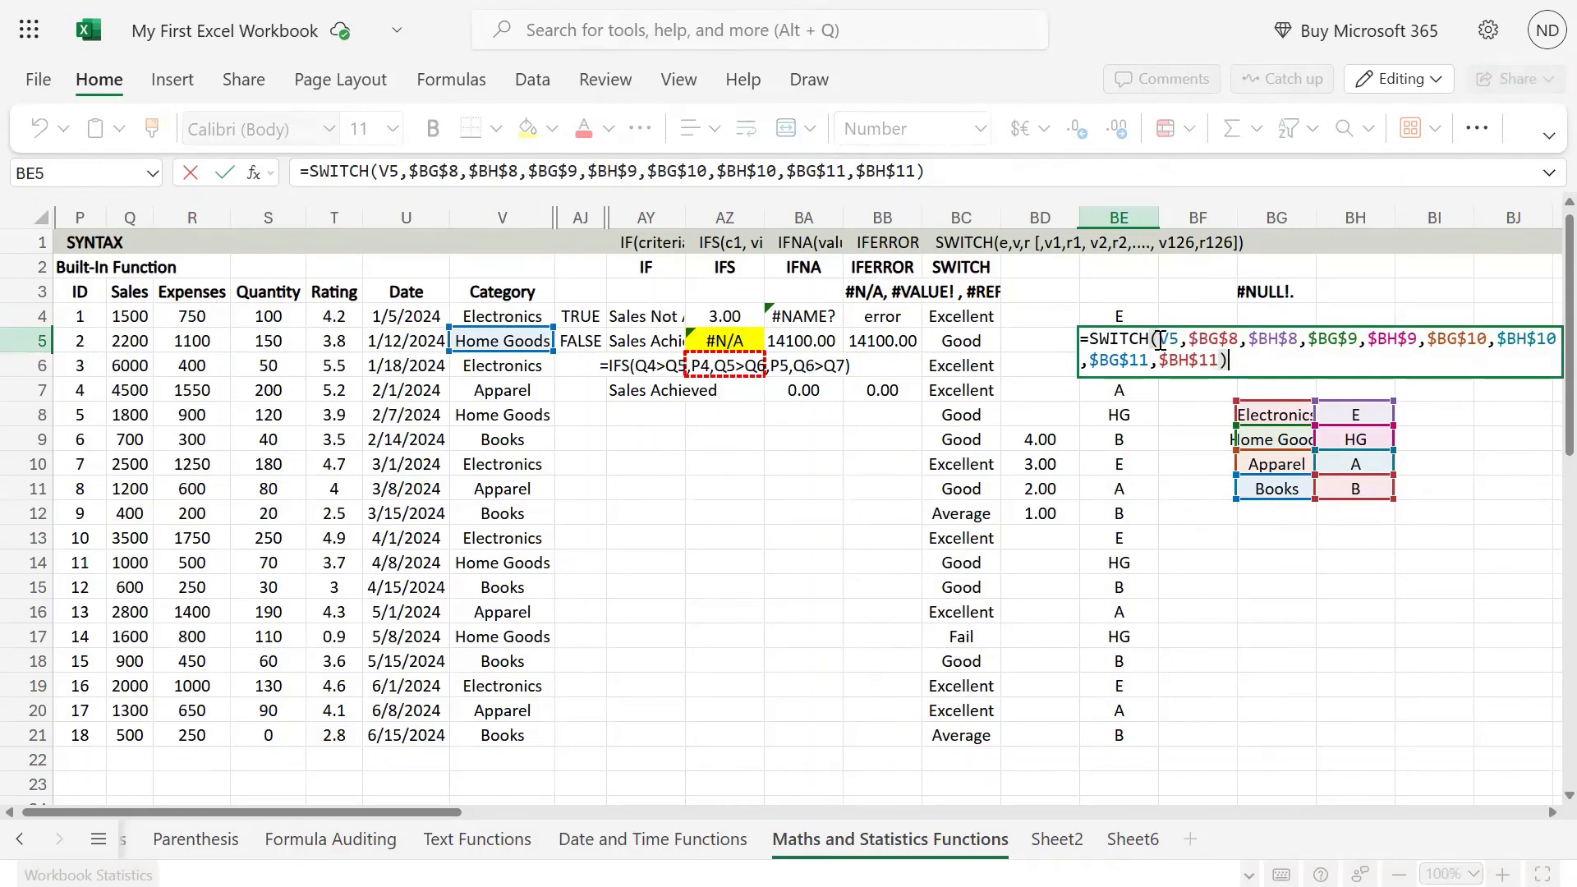
key("Escape")
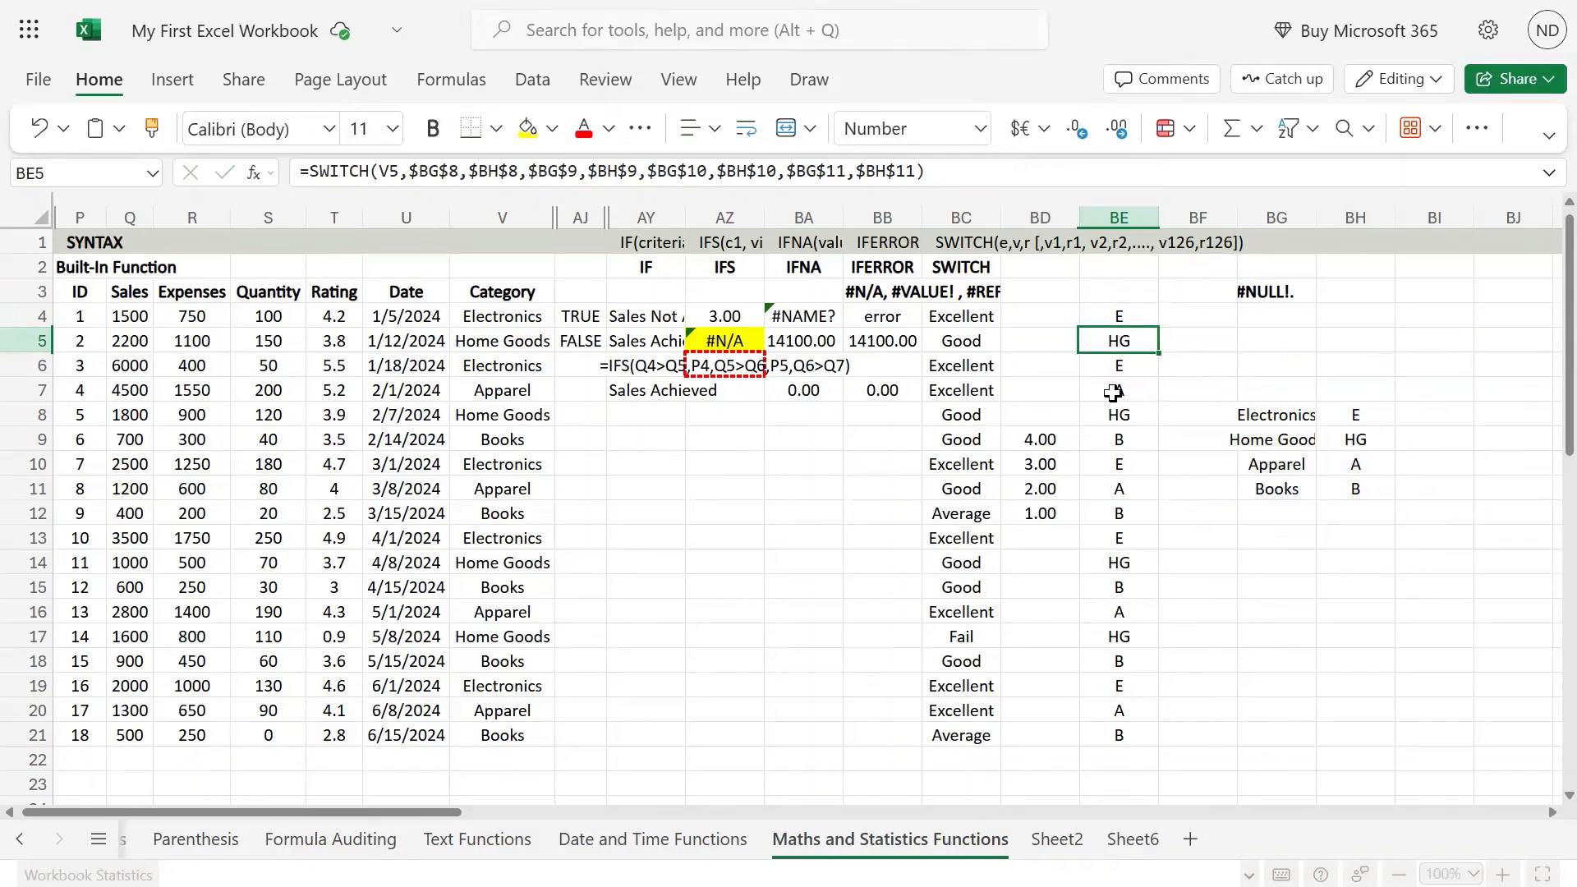
left_click(1285, 443)
Step: Examine the BC1 SWITCH syntax note, highlighting the single expression and the value-result pairs that follow it
left_click(949, 243)
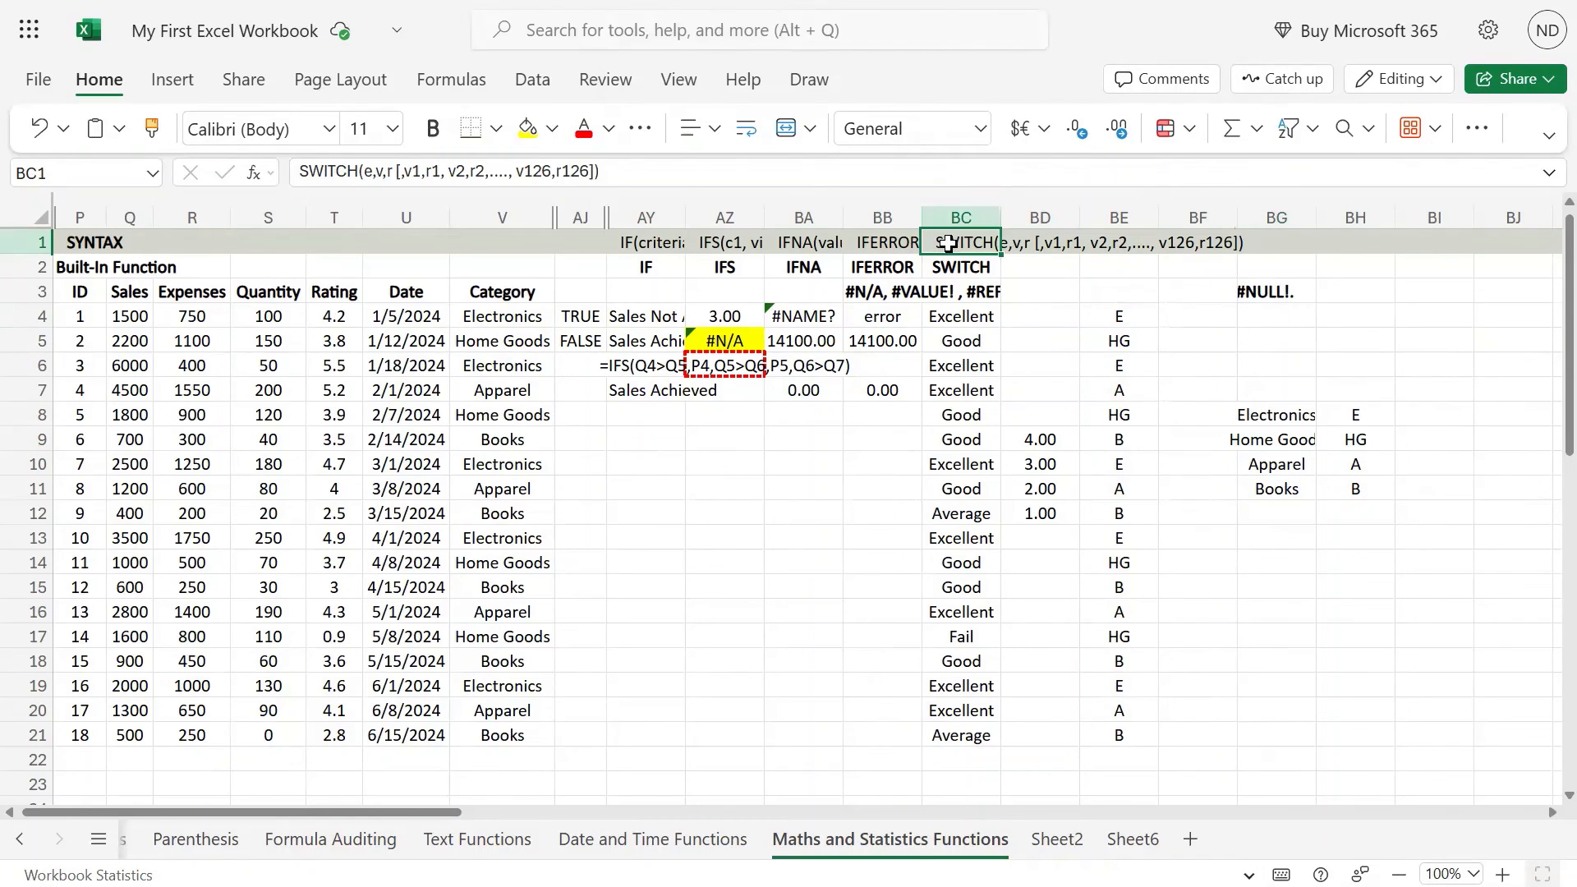
left_click_drag(378, 172, 610, 171)
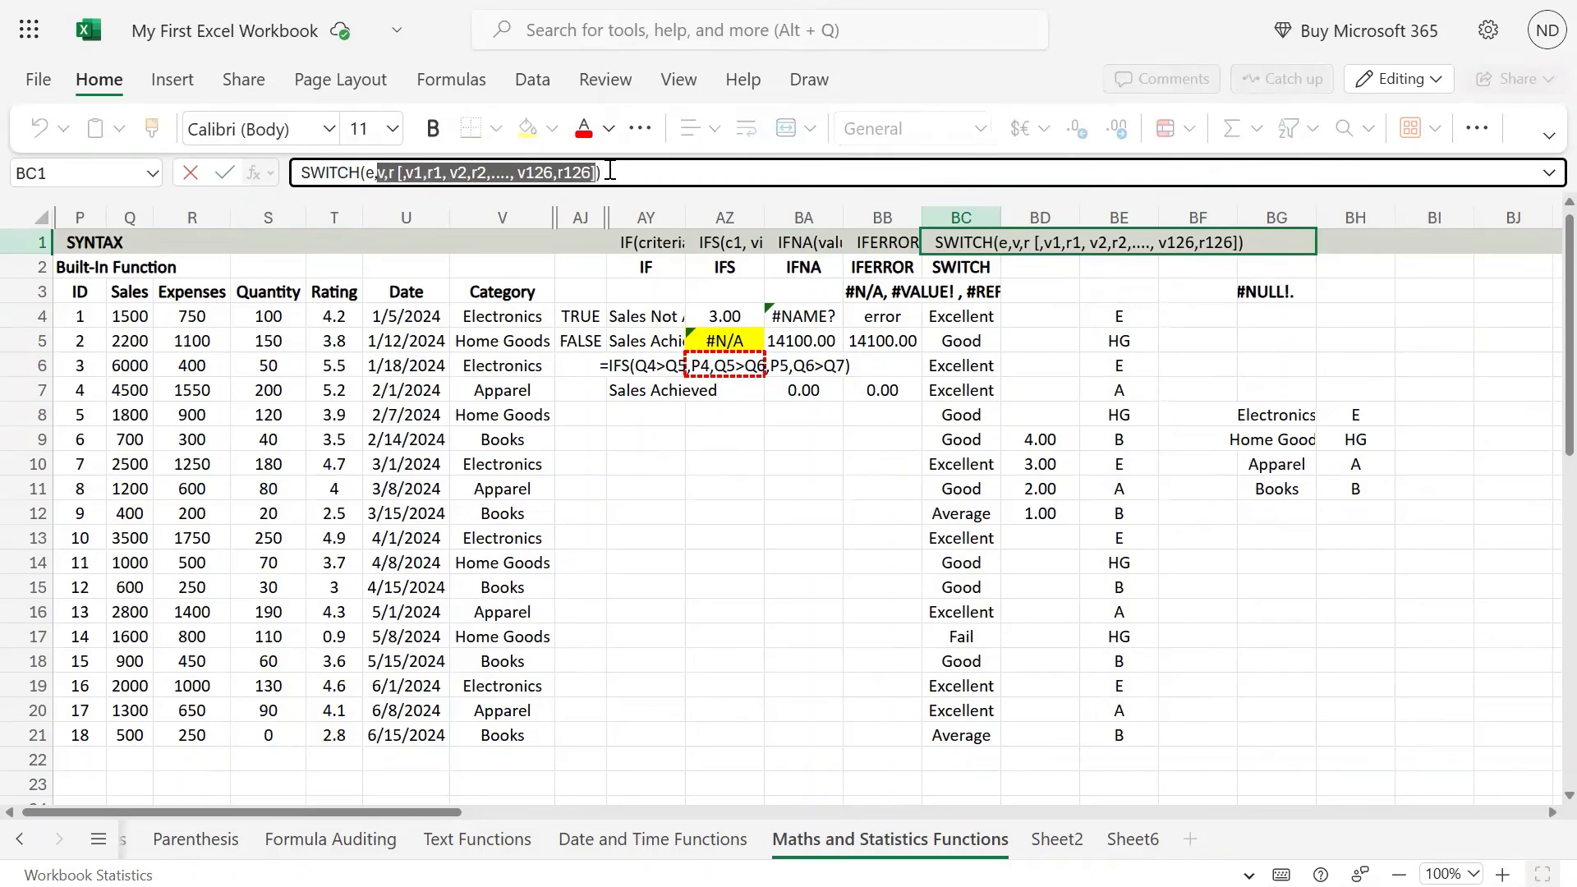
double_click(371, 172)
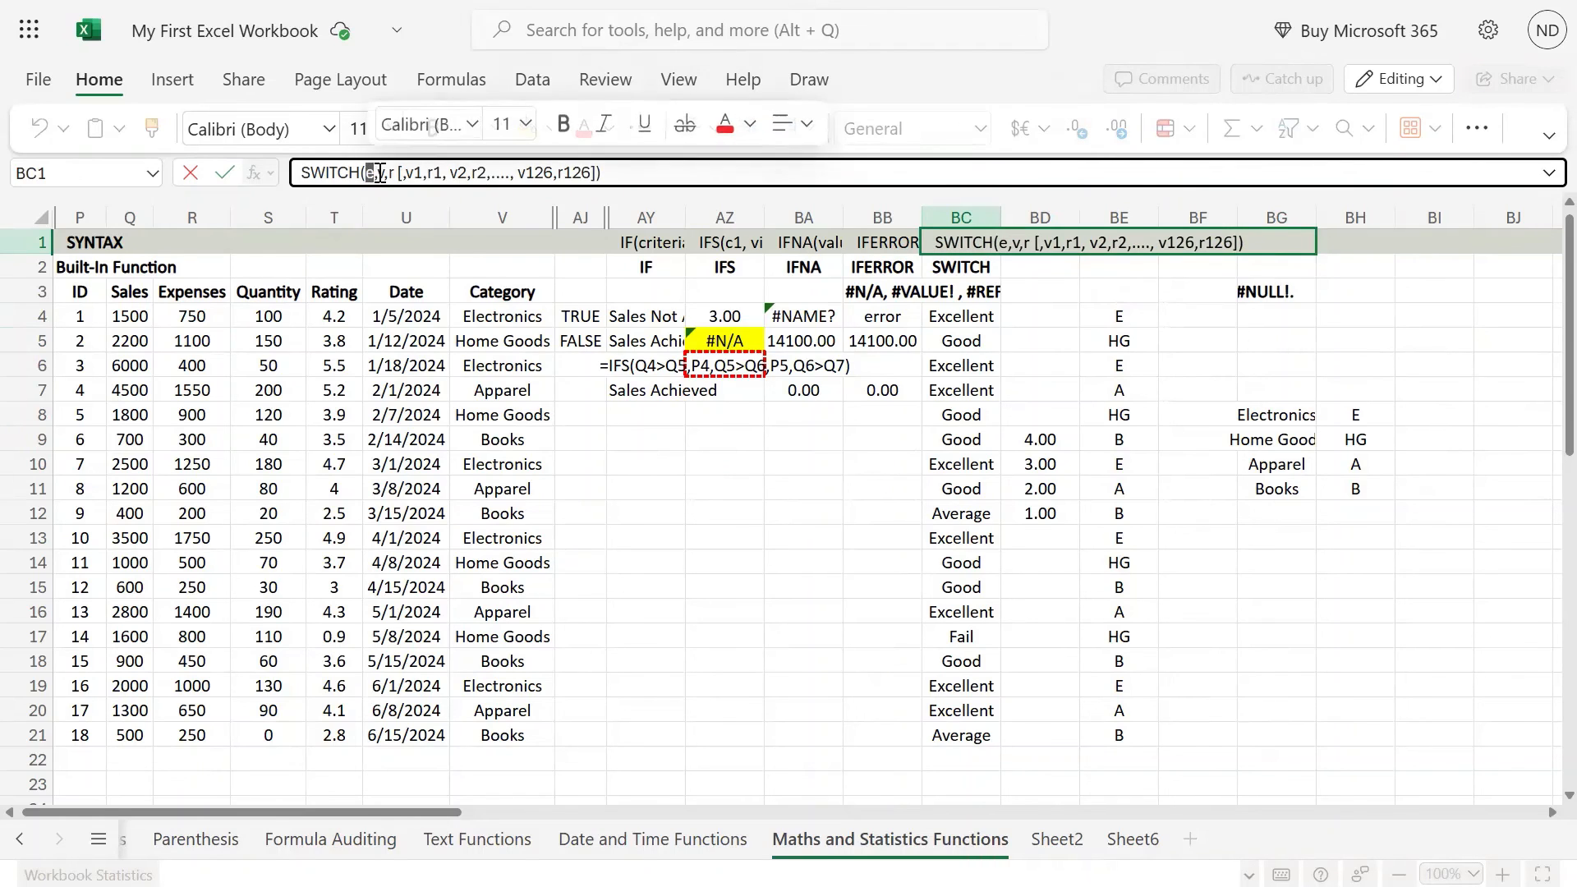
left_click_drag(378, 173, 608, 172)
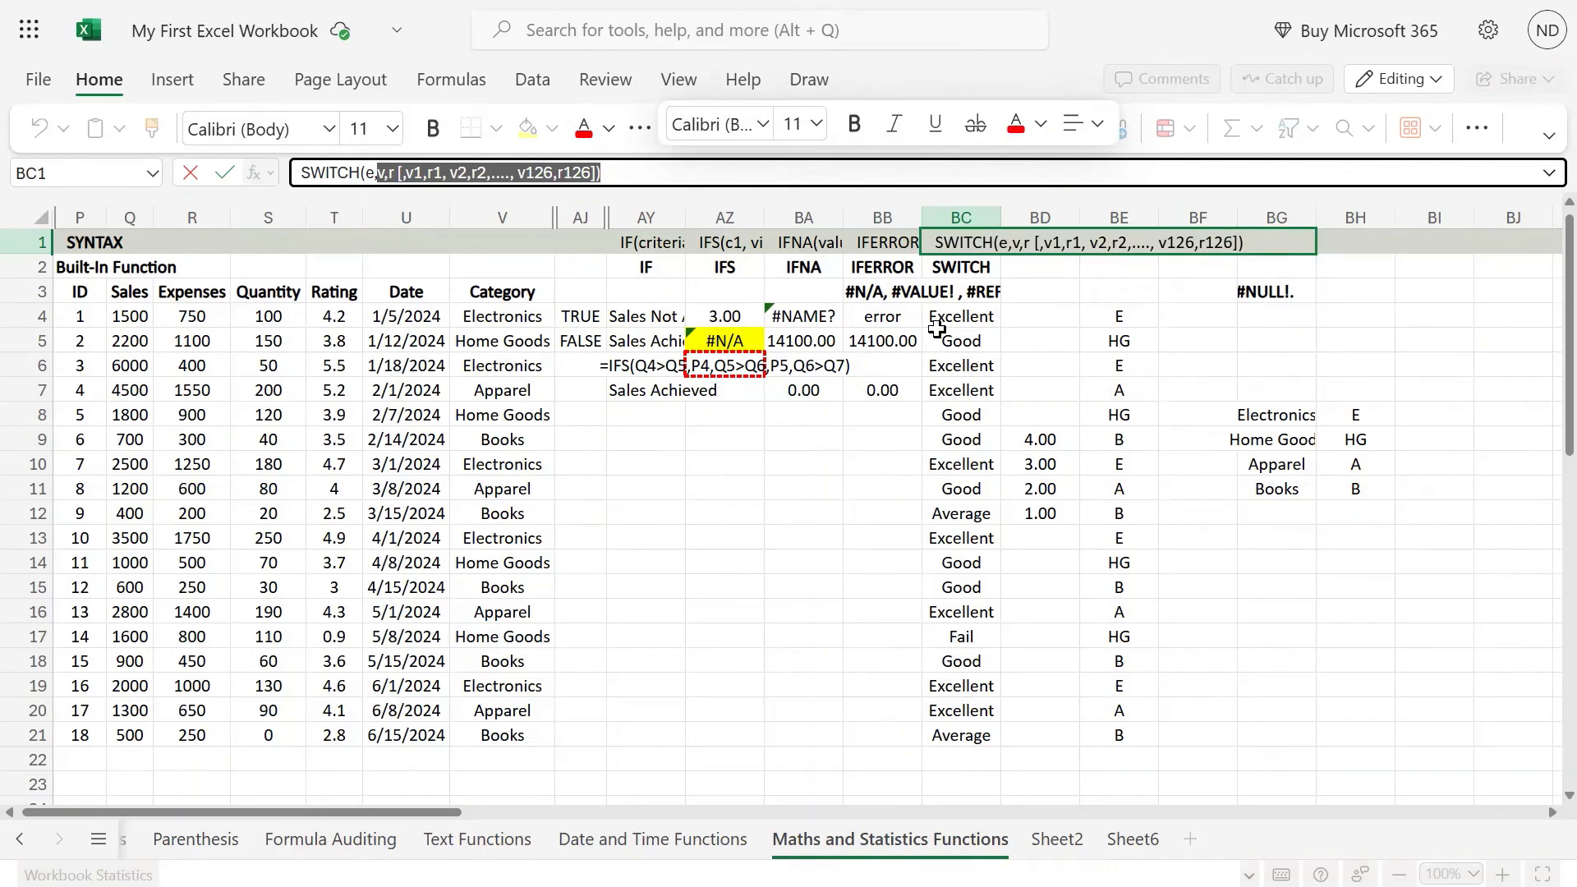
key("Escape")
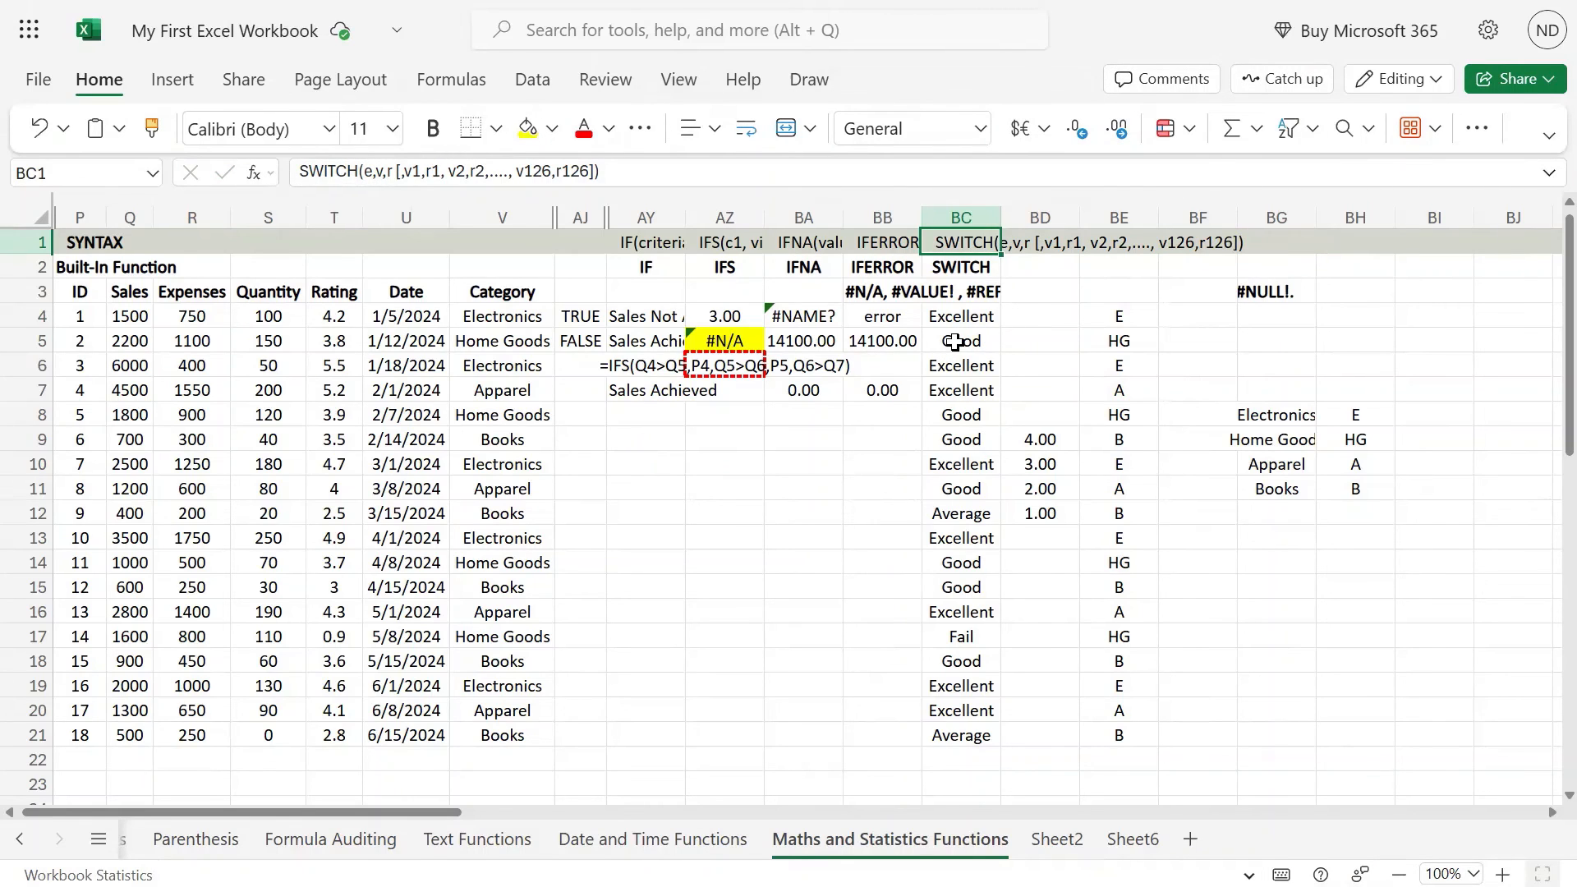
Step: Try an IFS formula in BF4 with V4=BG8 as the first test and BH8 as its result
left_click(1181, 313)
type("=")
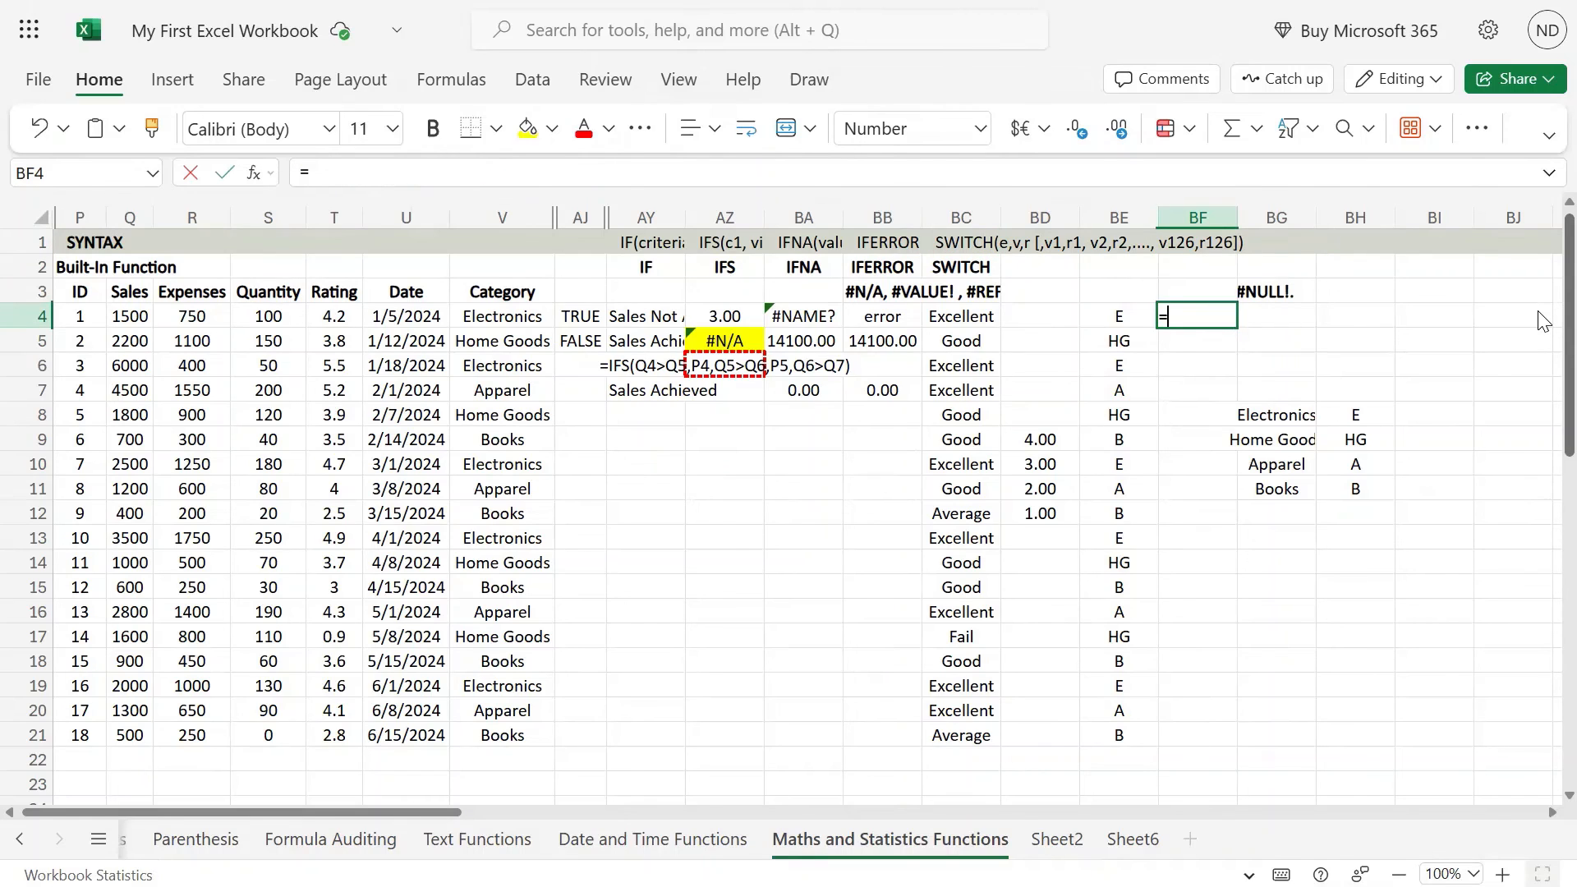
type("ifd")
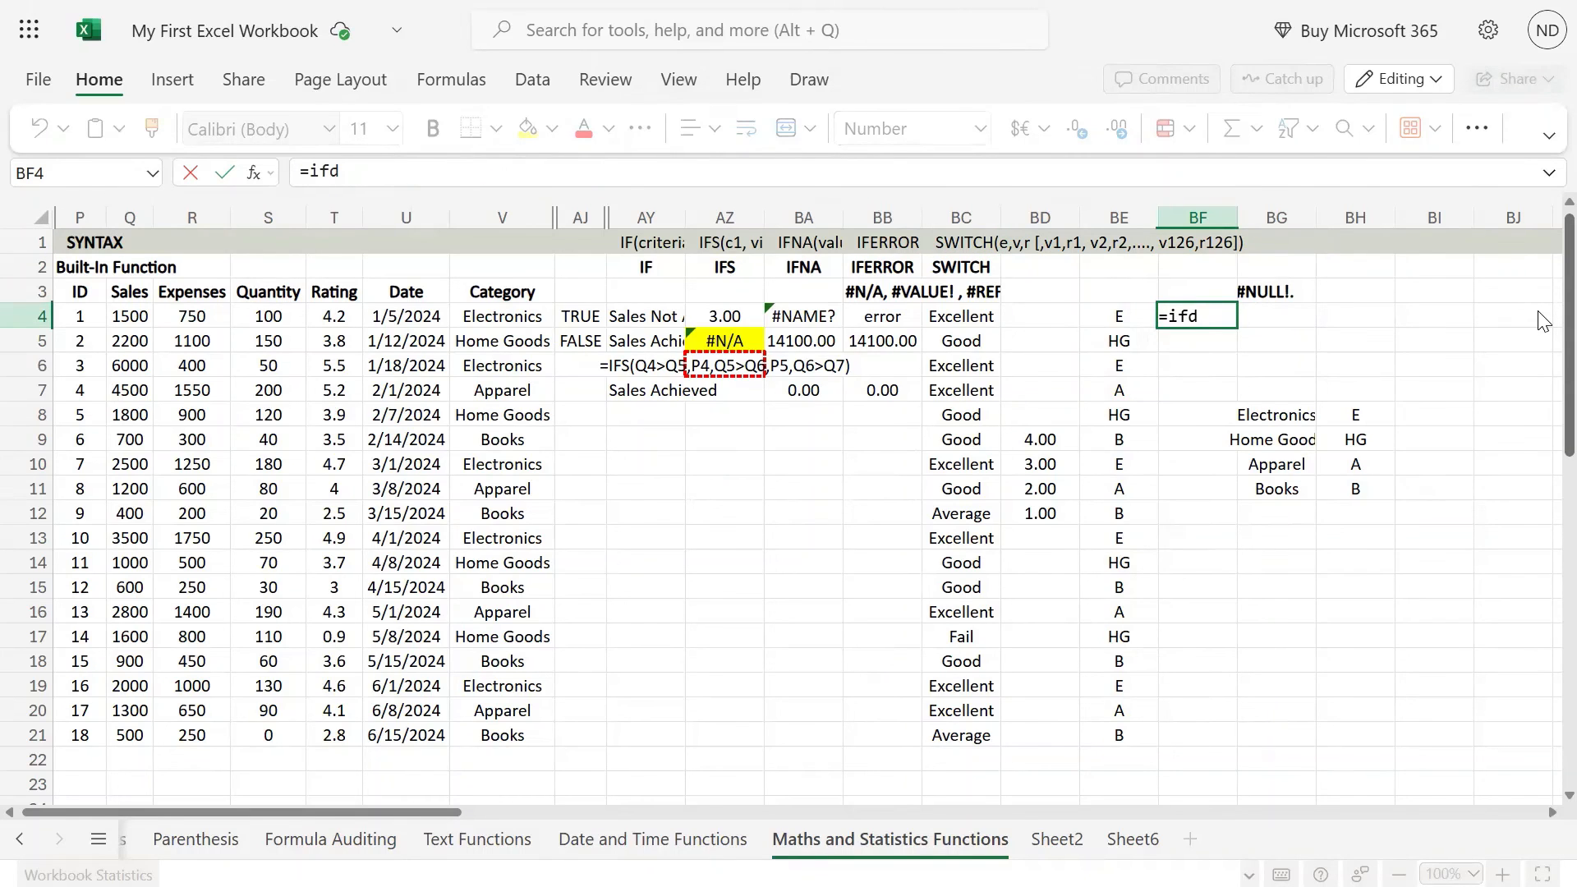
key("BackSpace")
type("s")
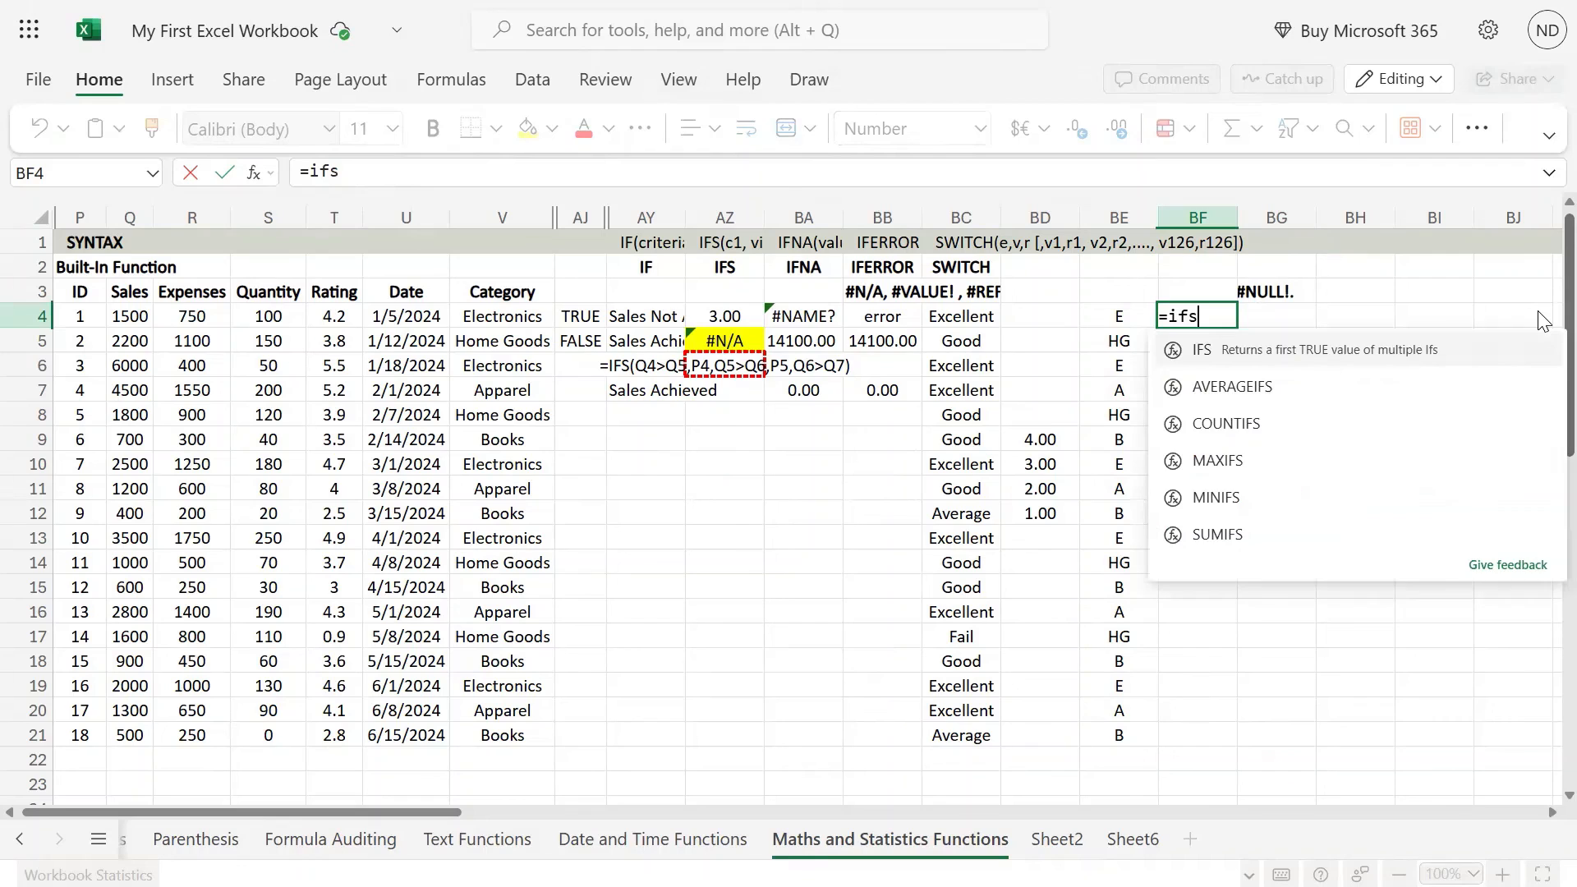
type("(")
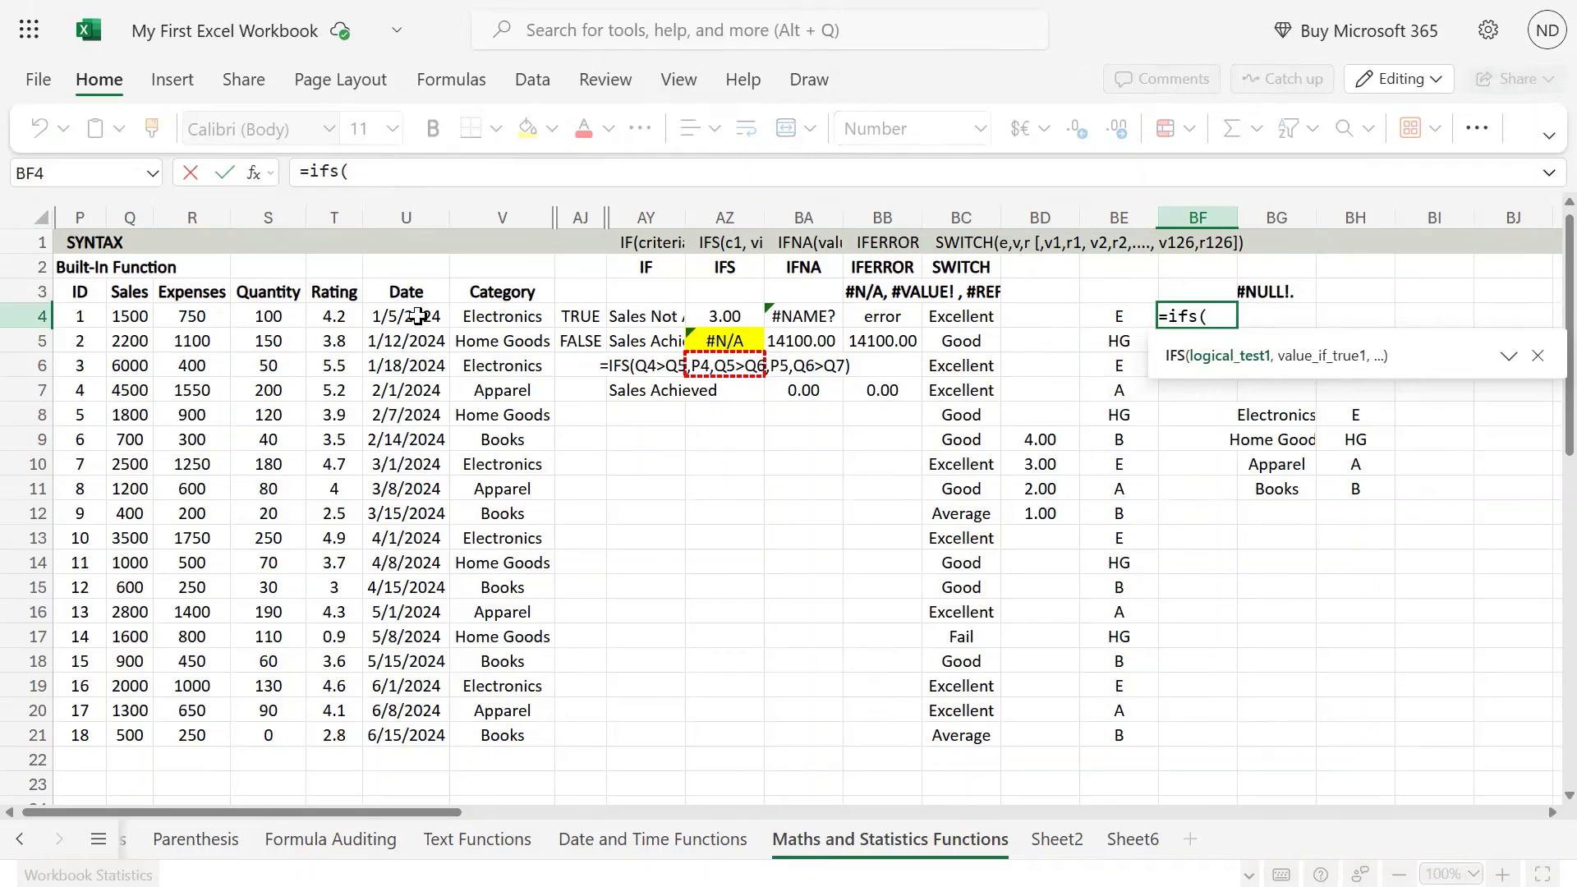
left_click(508, 317)
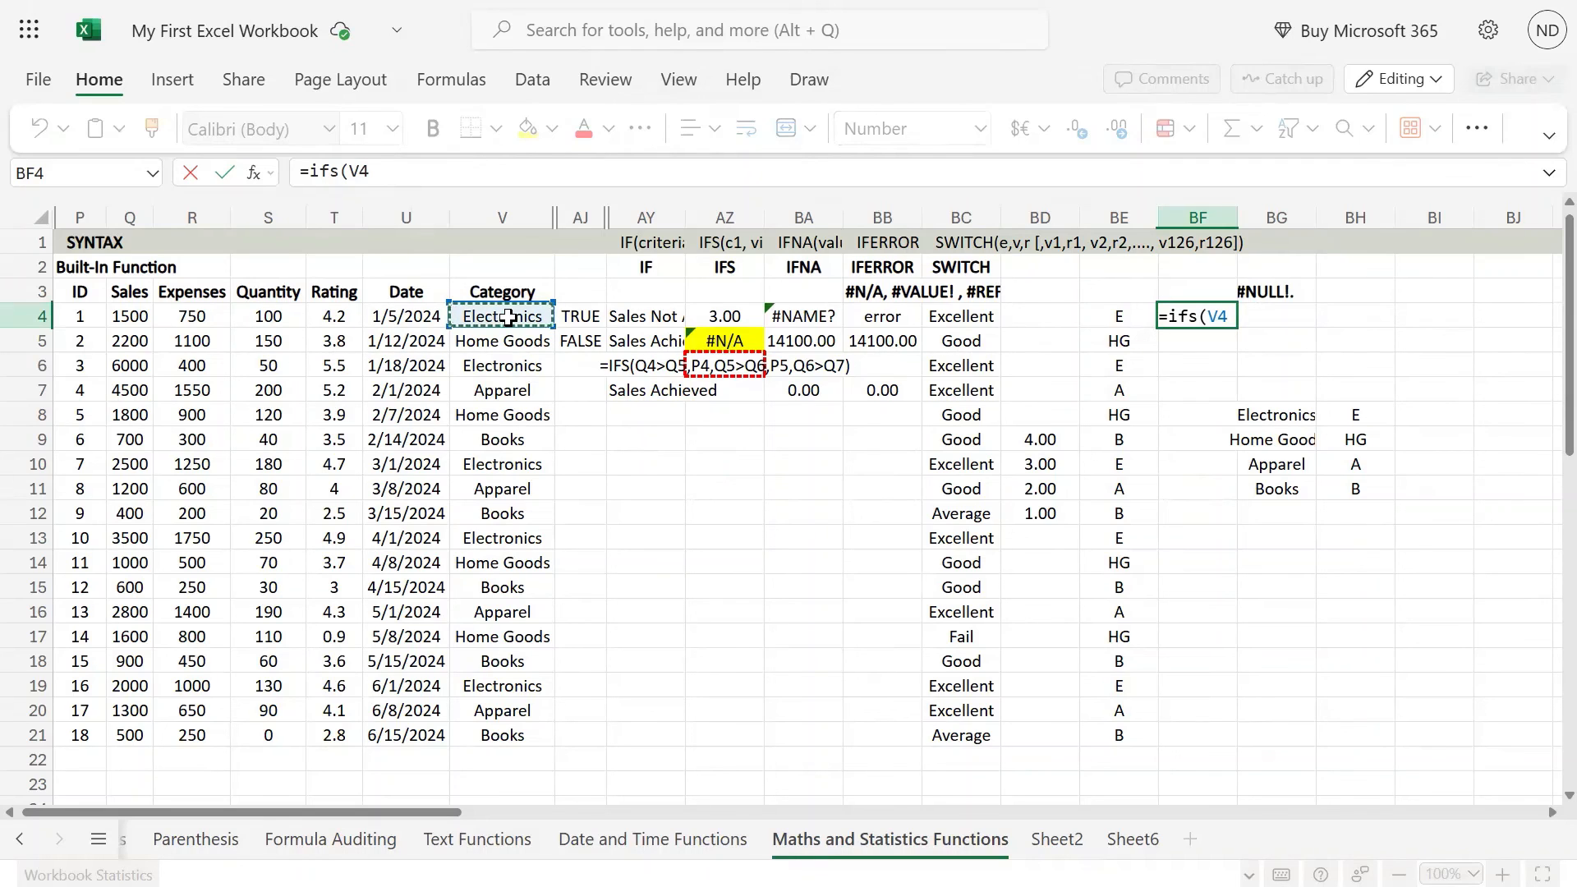
type(",")
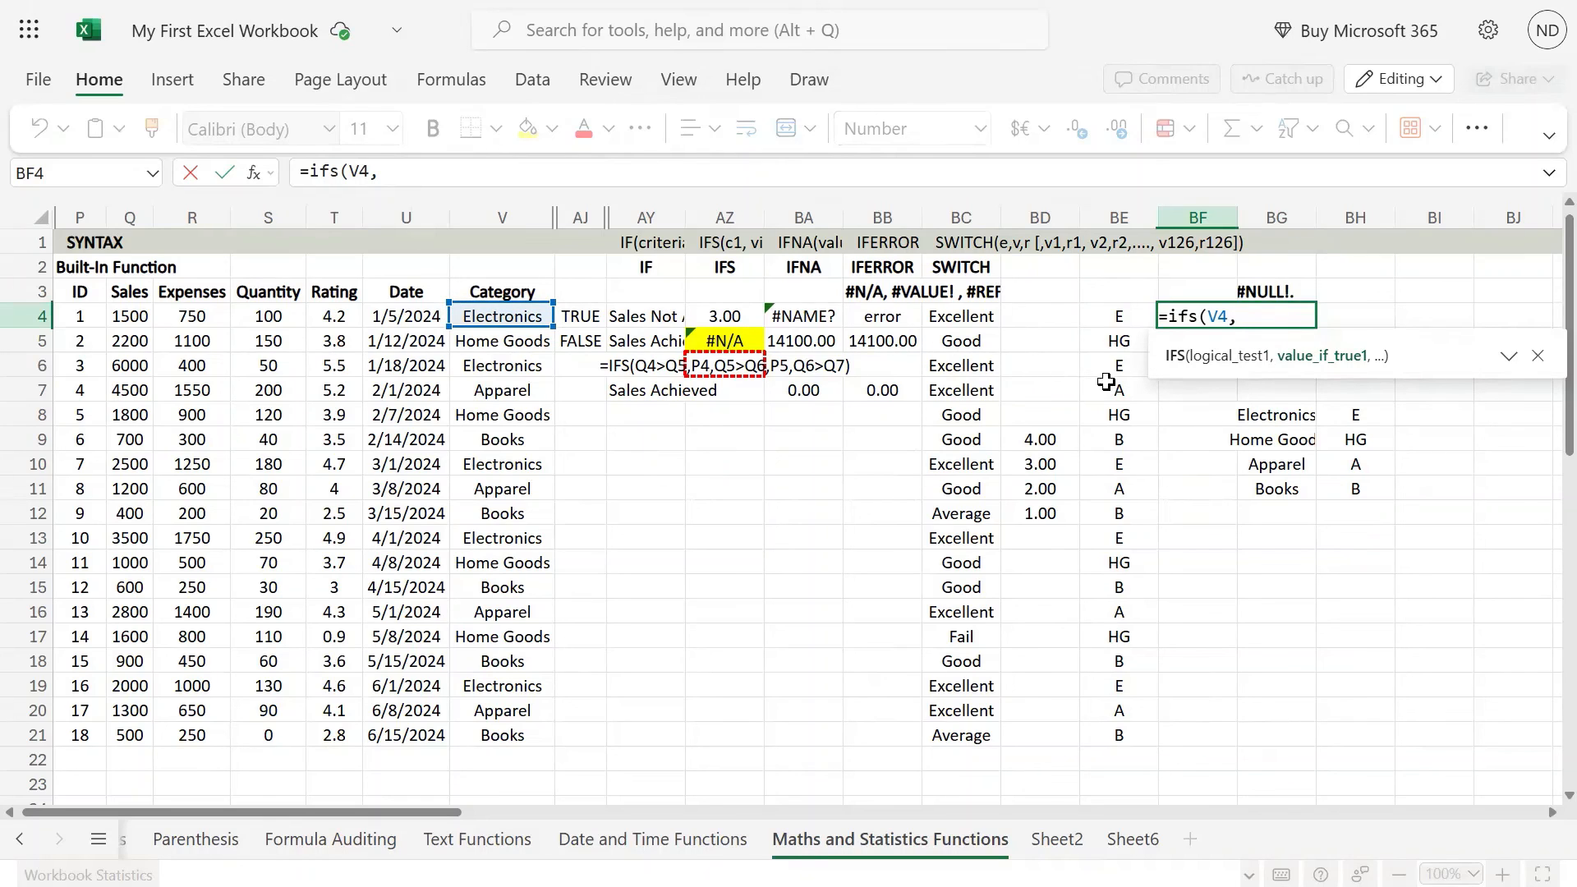
key("BackSpace")
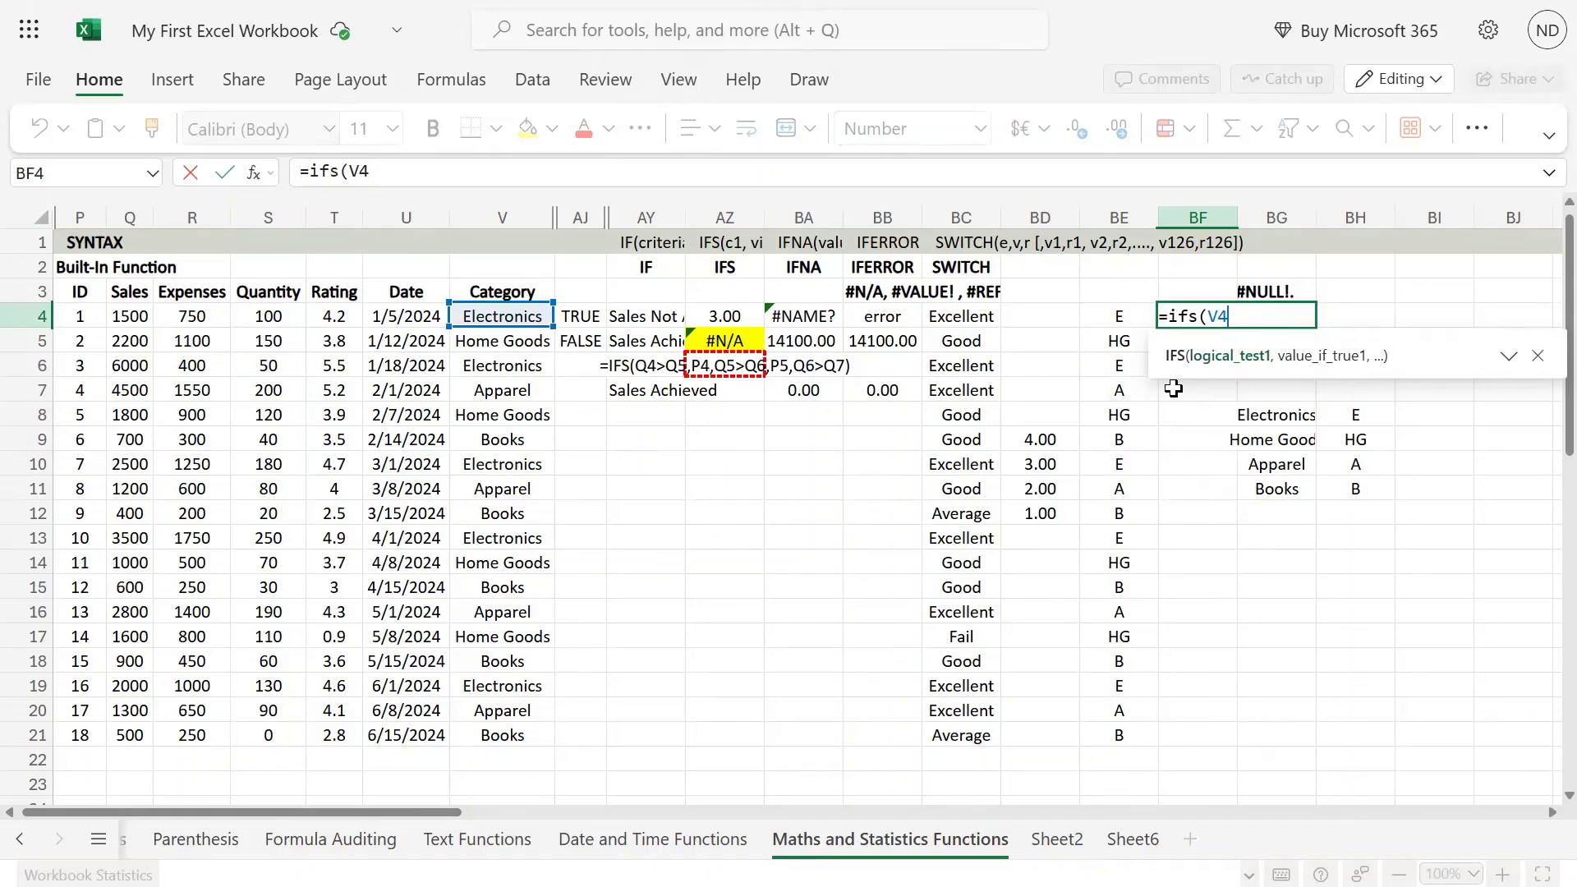
type("=")
left_click(1281, 419)
type(",")
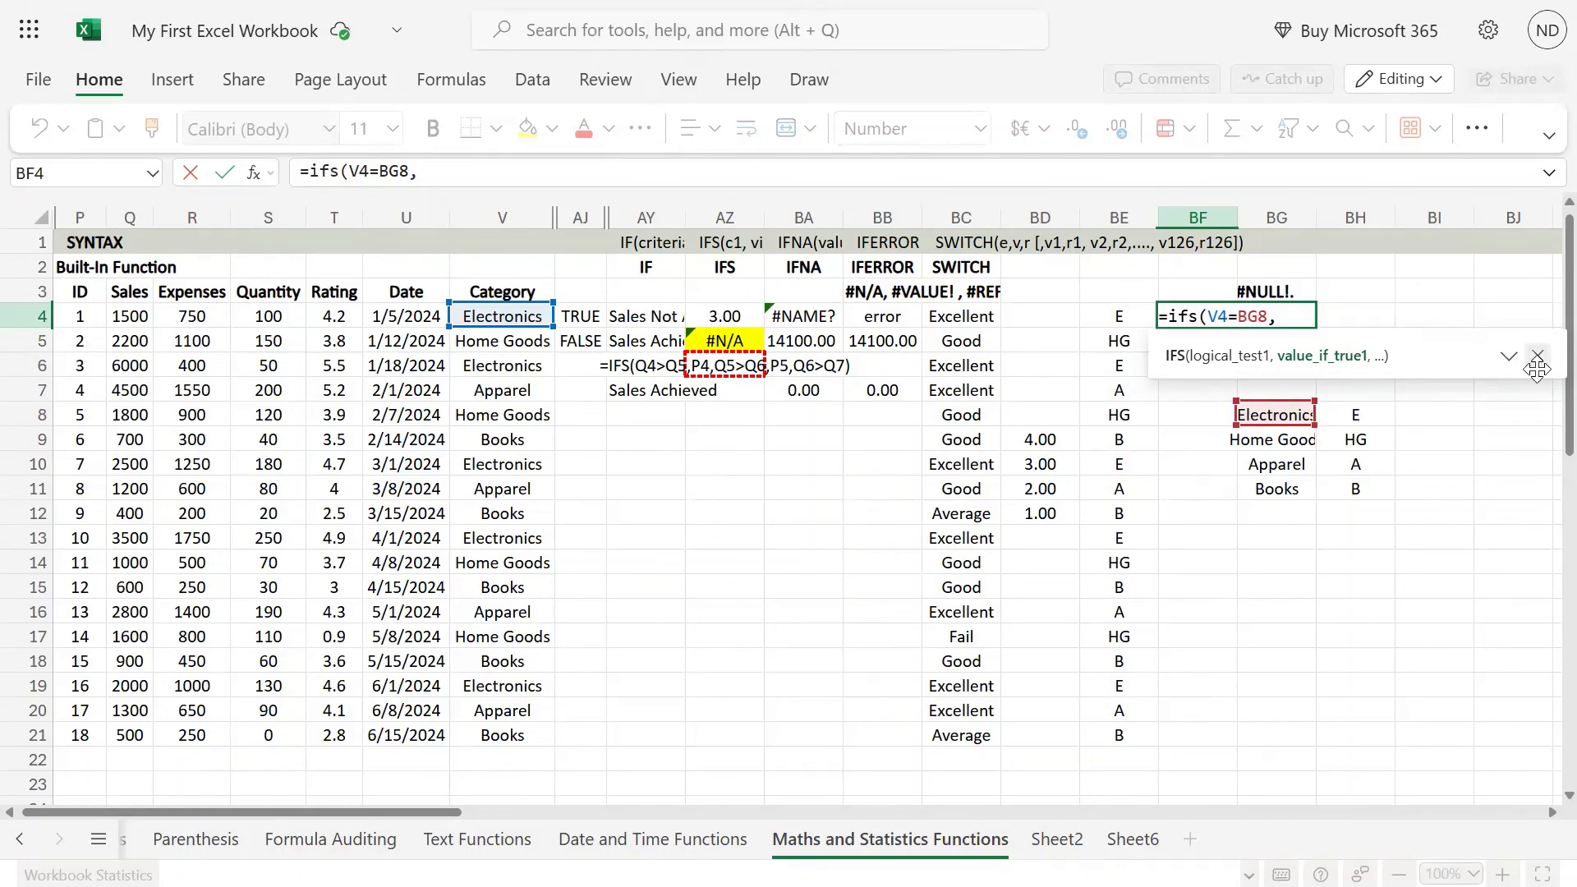
left_click(1351, 414)
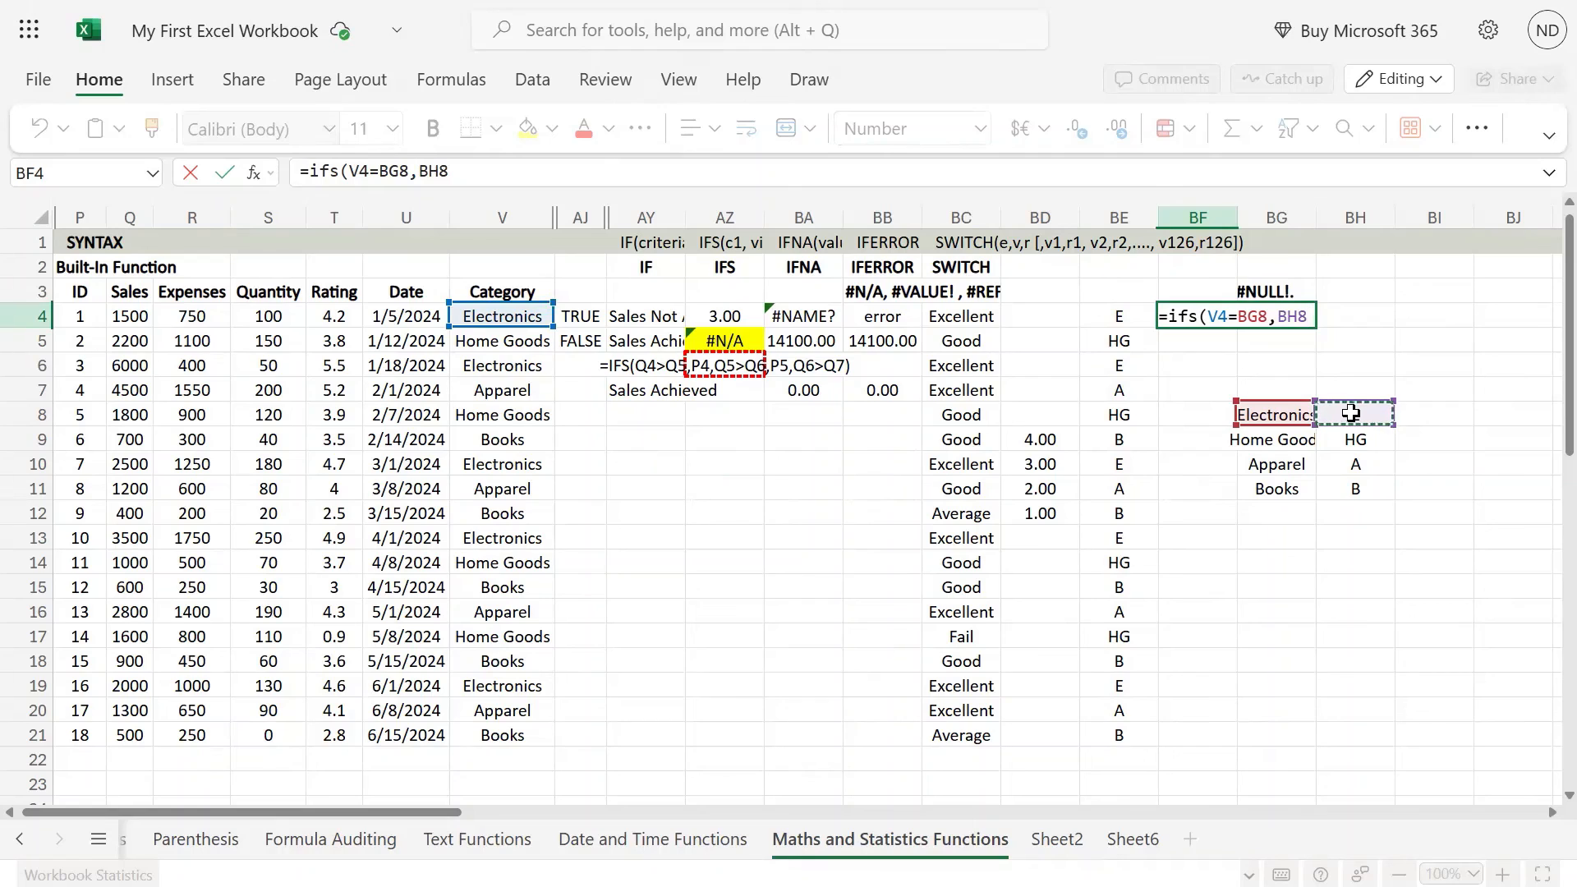
type(",")
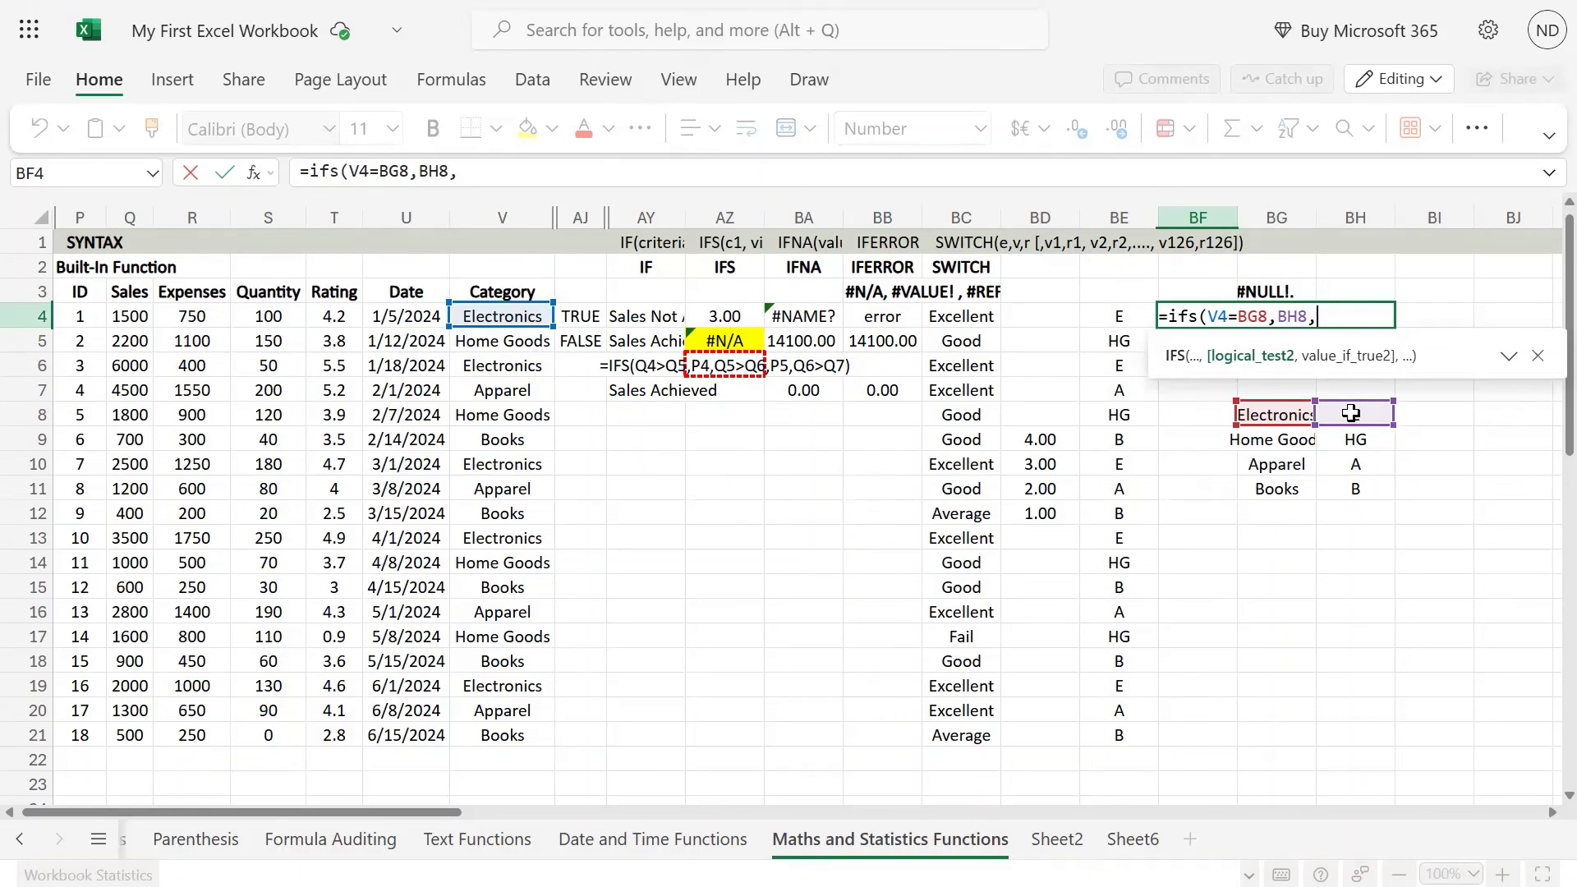
Step: Highlight the V4=BG8 test in the draft IFS formula in BF4 and discard the draft
left_click(469, 175)
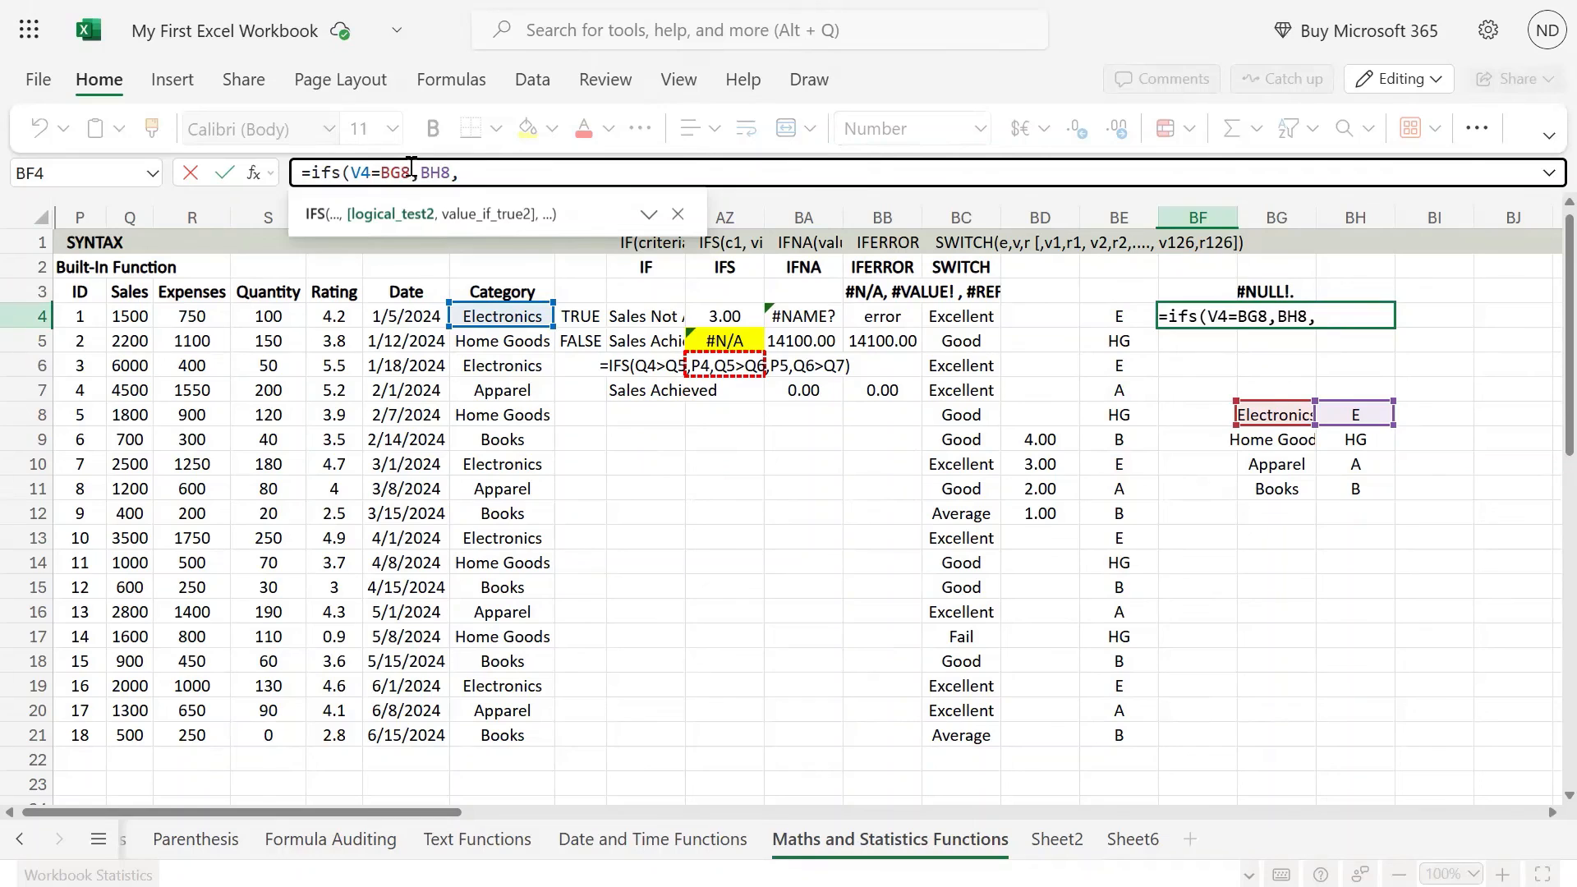
left_click_drag(410, 172, 337, 147)
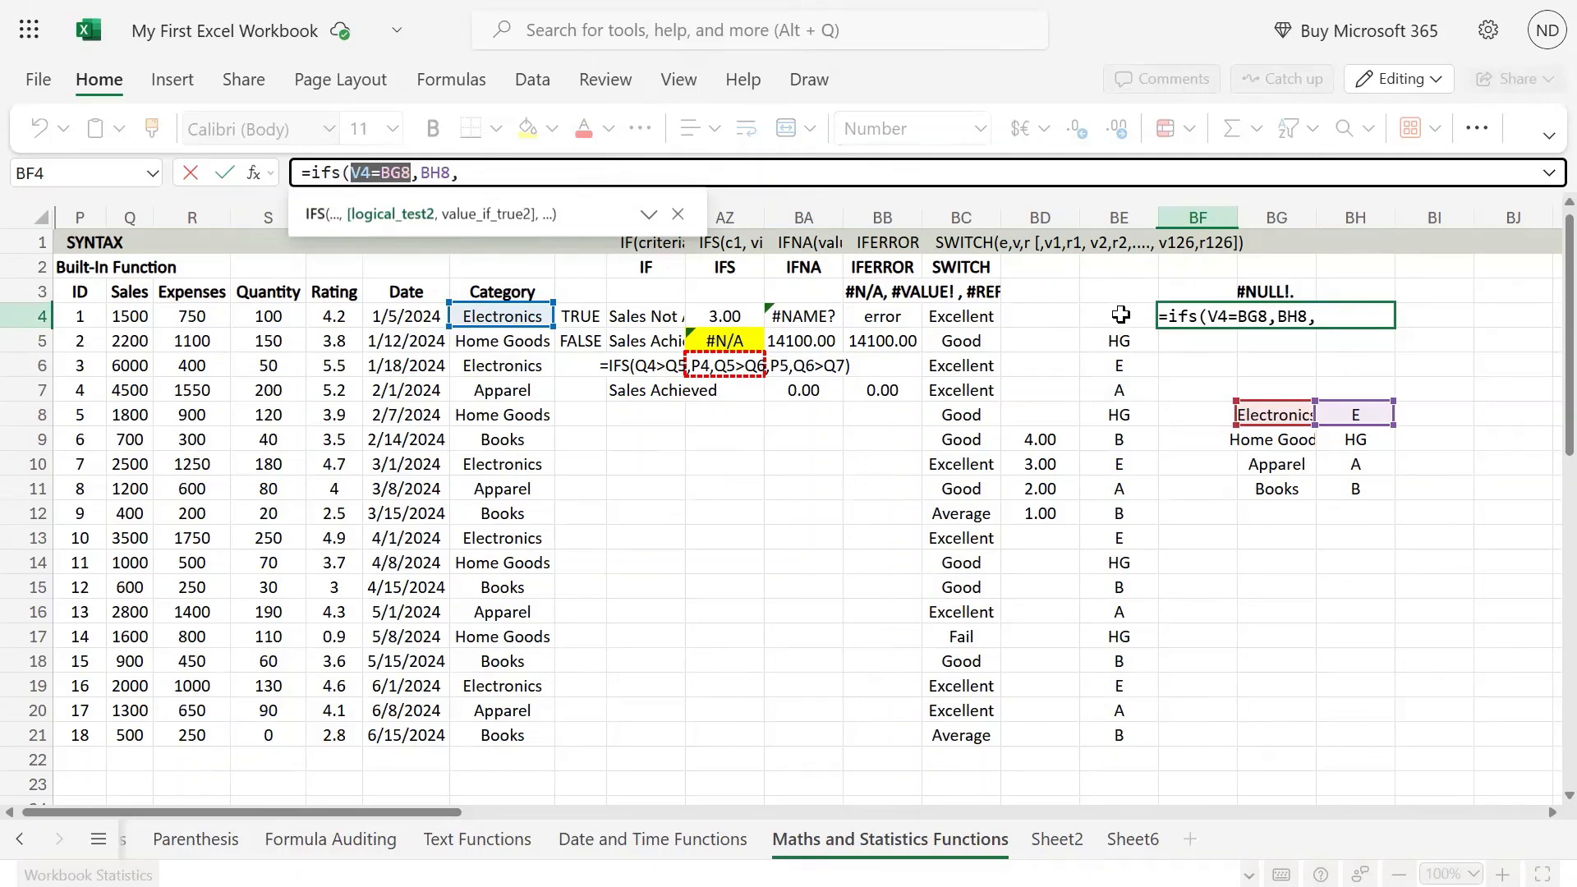
type("`")
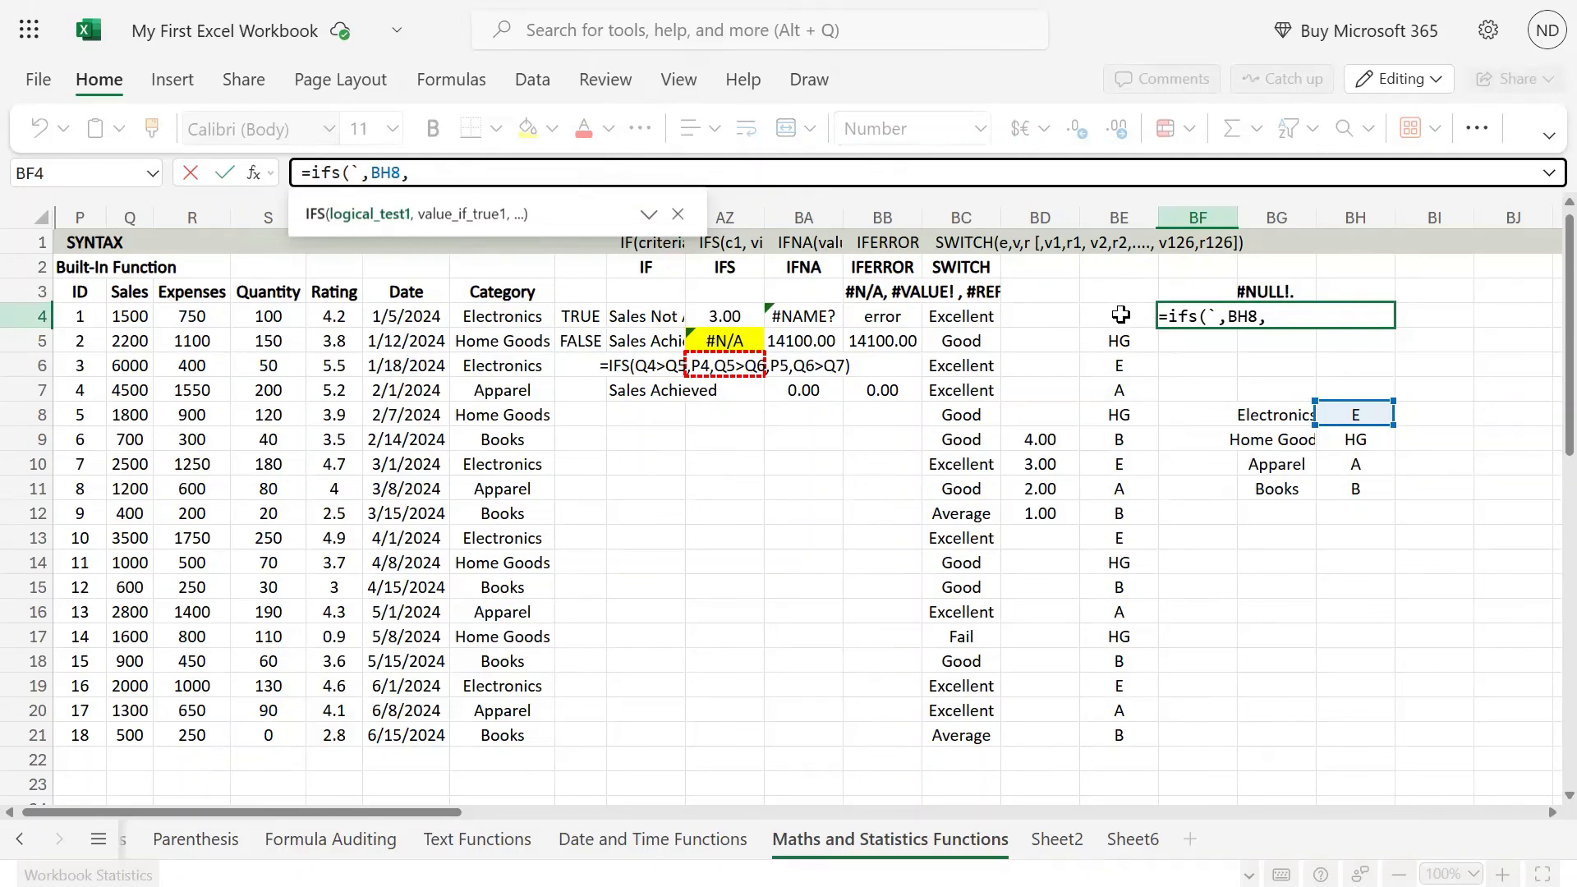
type("`")
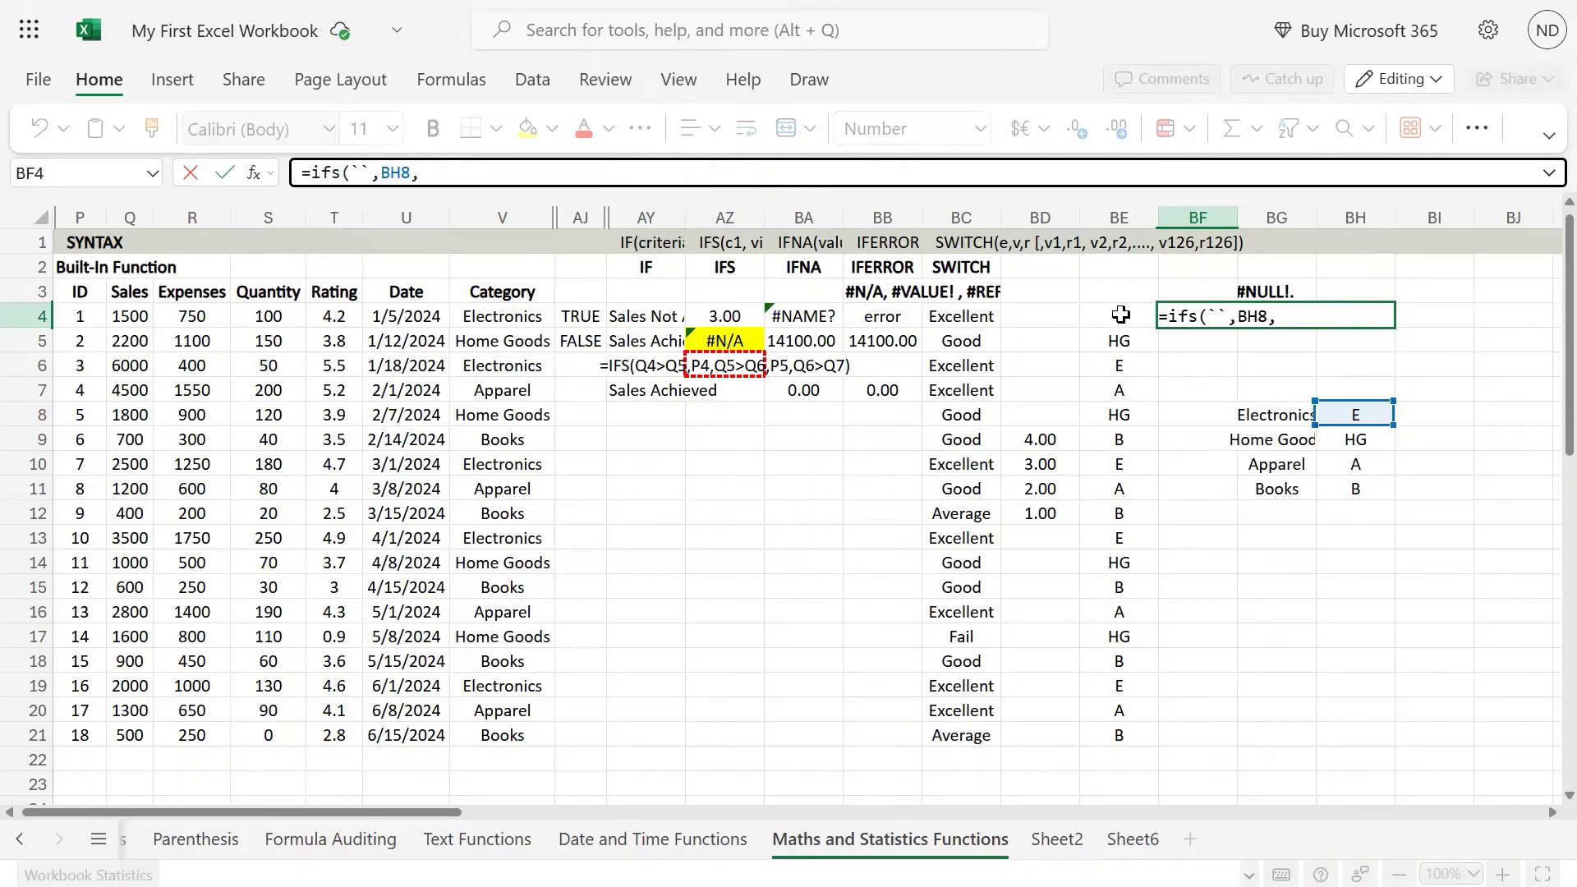
key("Escape")
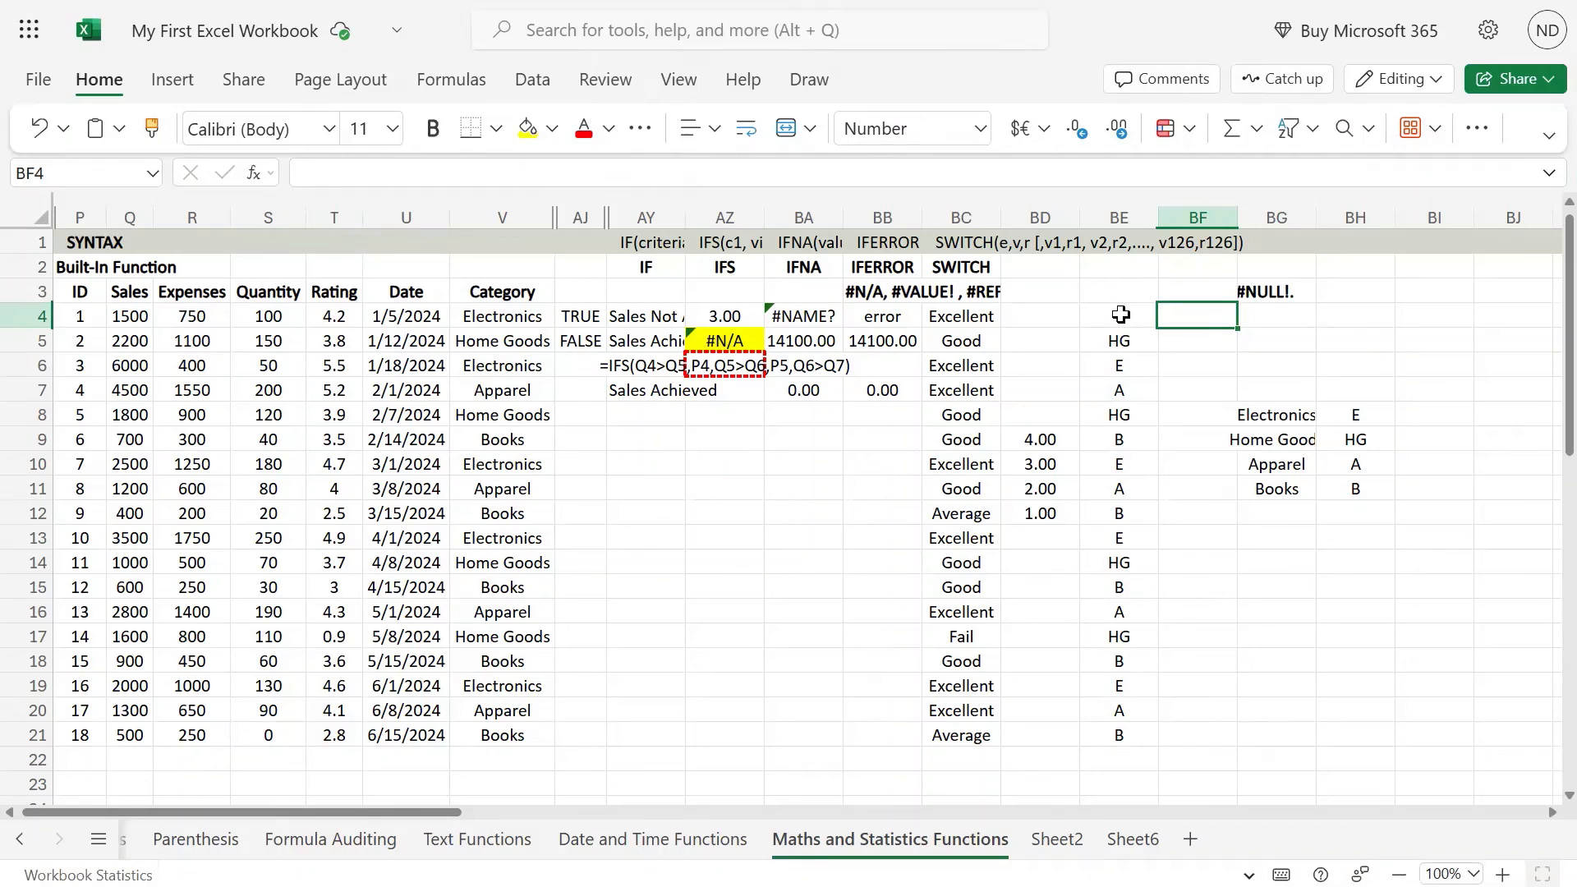
Step: Review the category SWITCH formula in BE4
left_click(1120, 315)
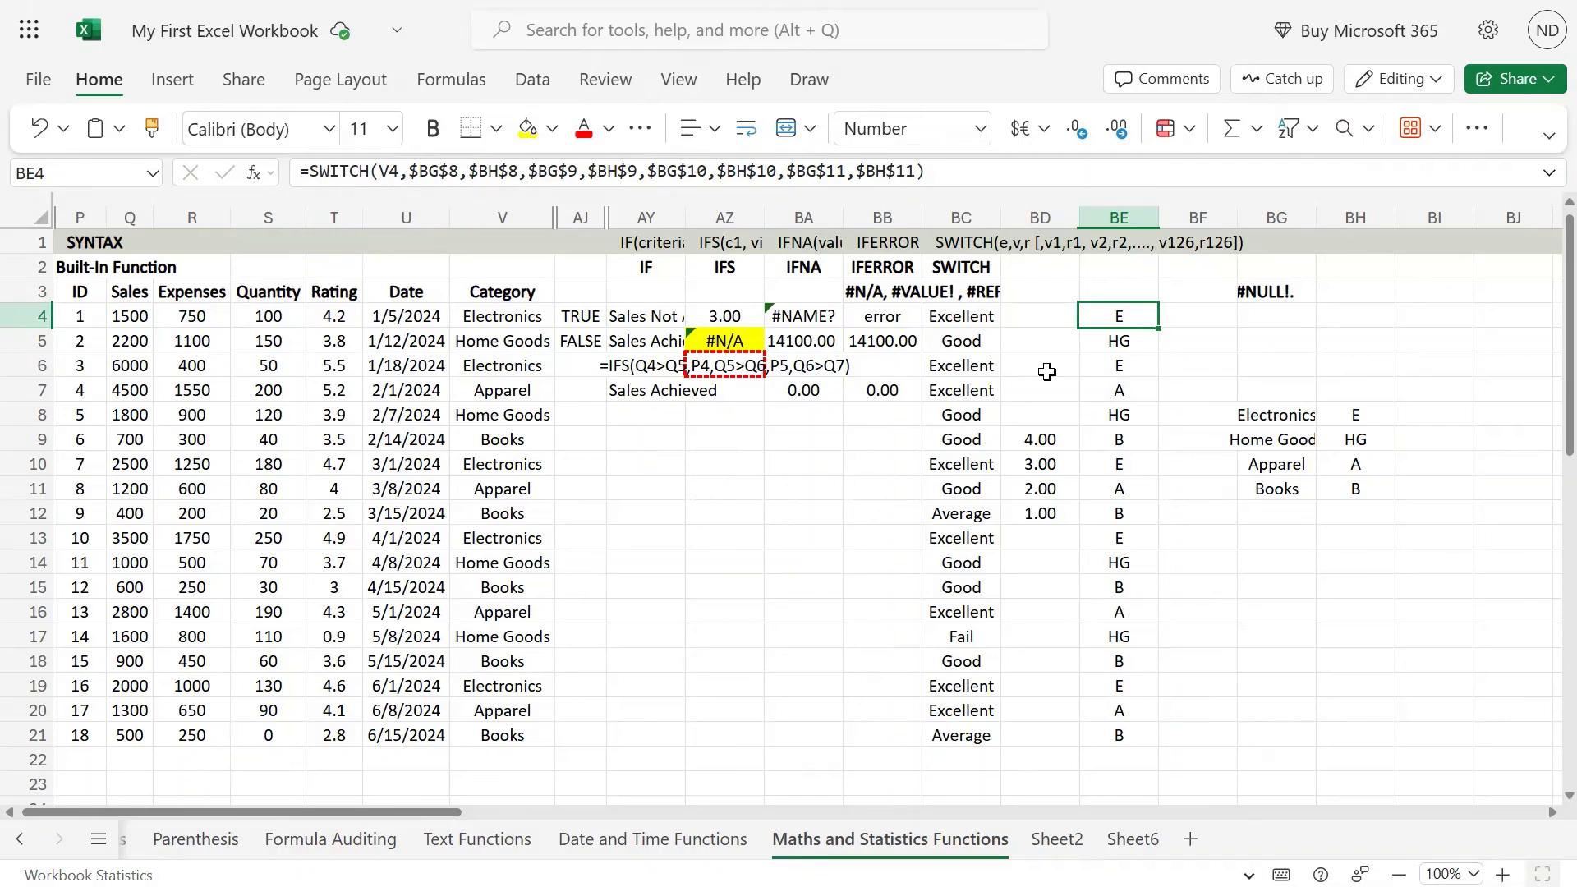
mouse_move(789, 3)
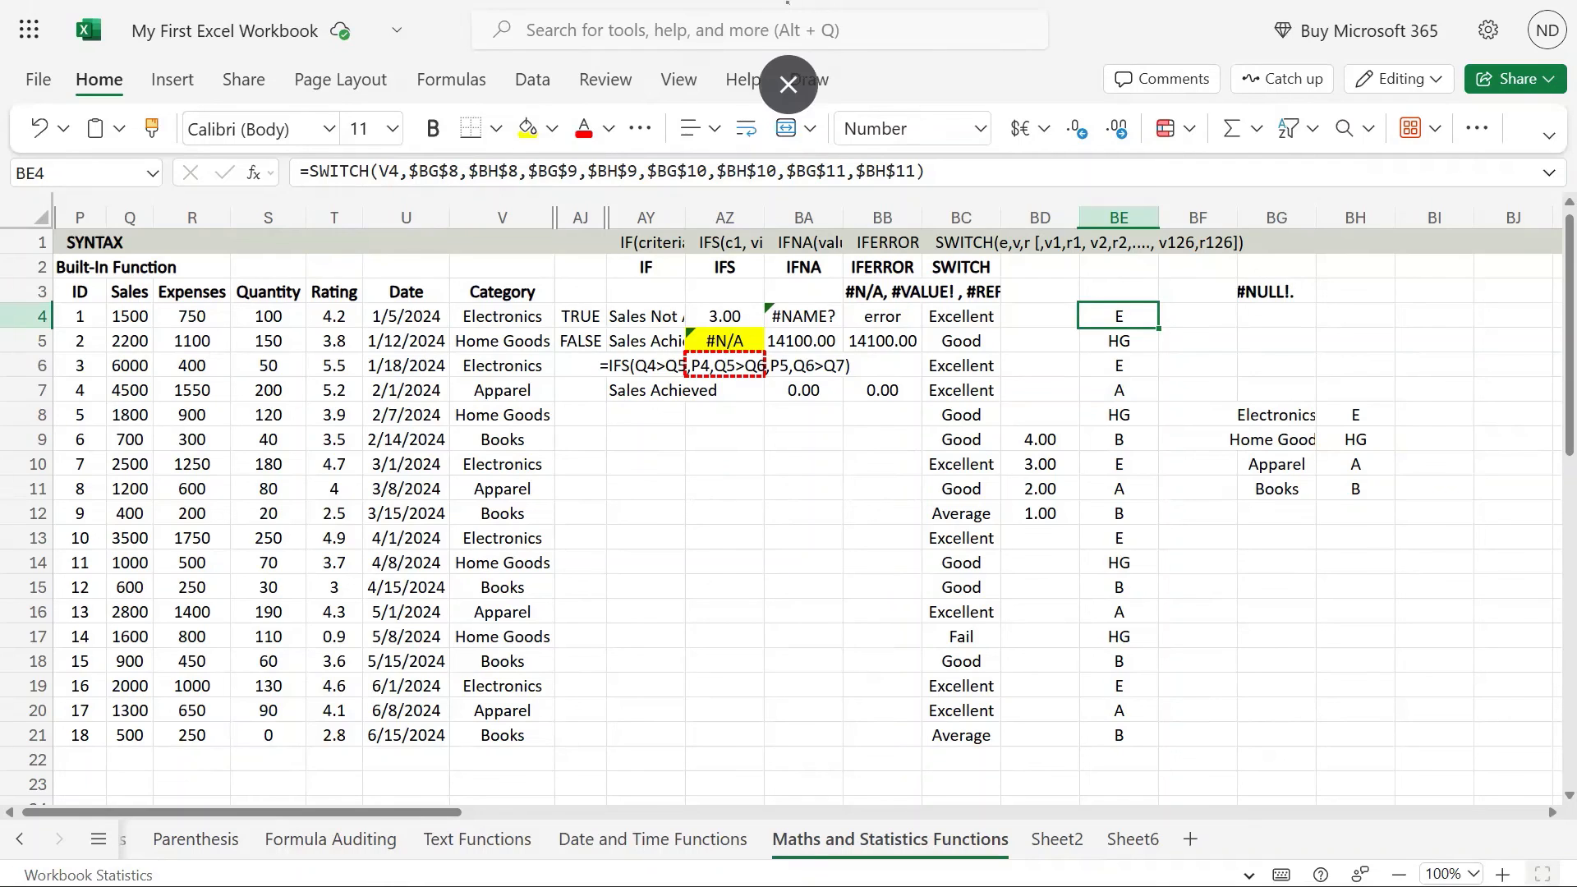